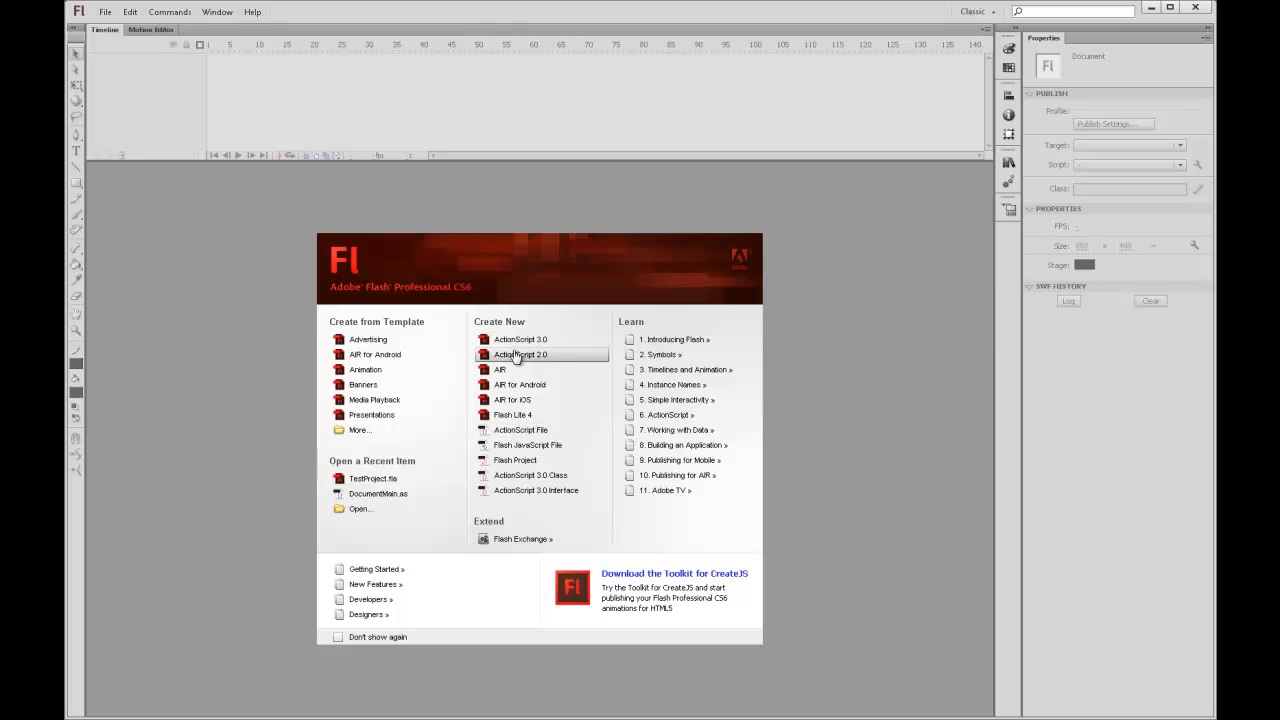
Create a new ActionScript 3.0 document and set its frame rate to 30 fps.
click(516, 341)
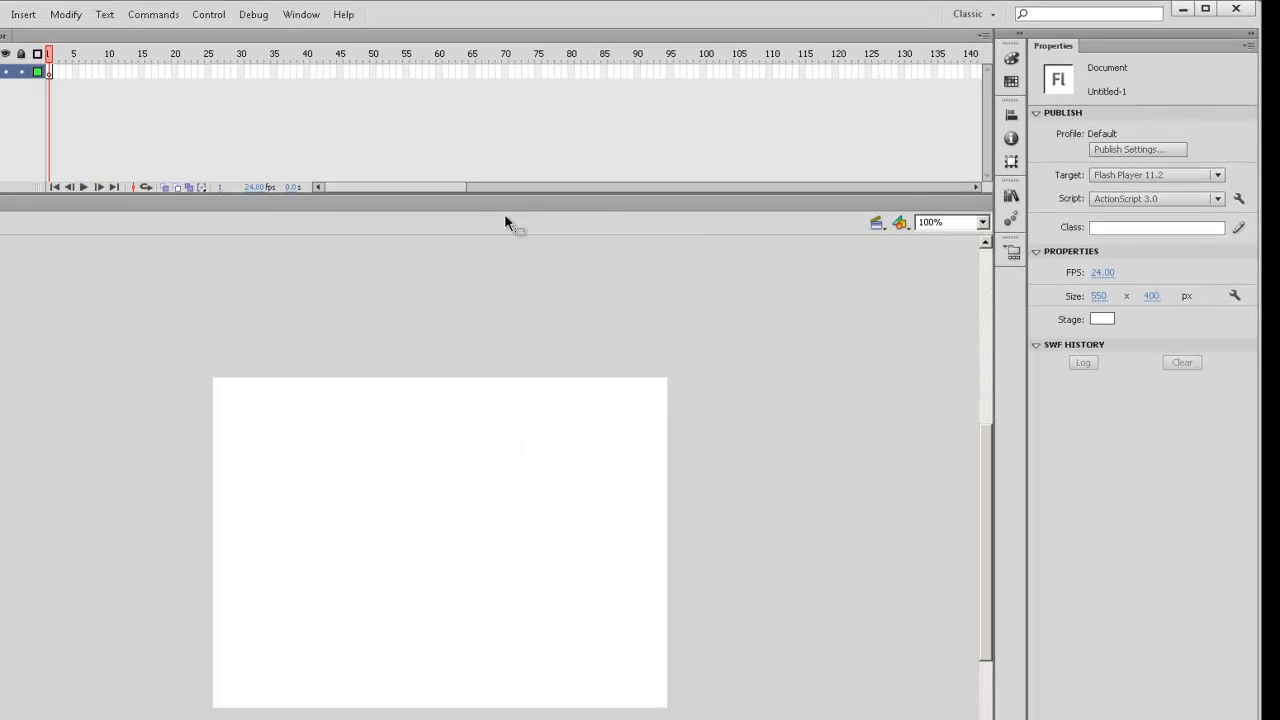
click(51, 71)
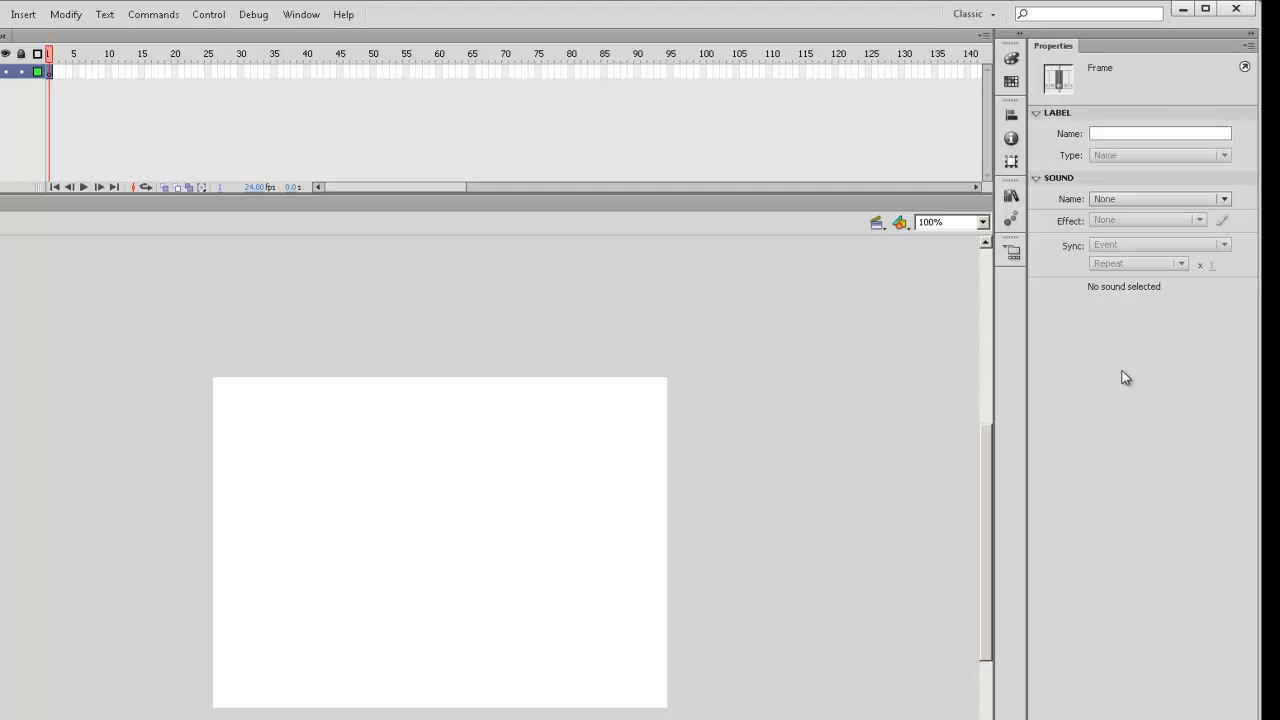
click(822, 392)
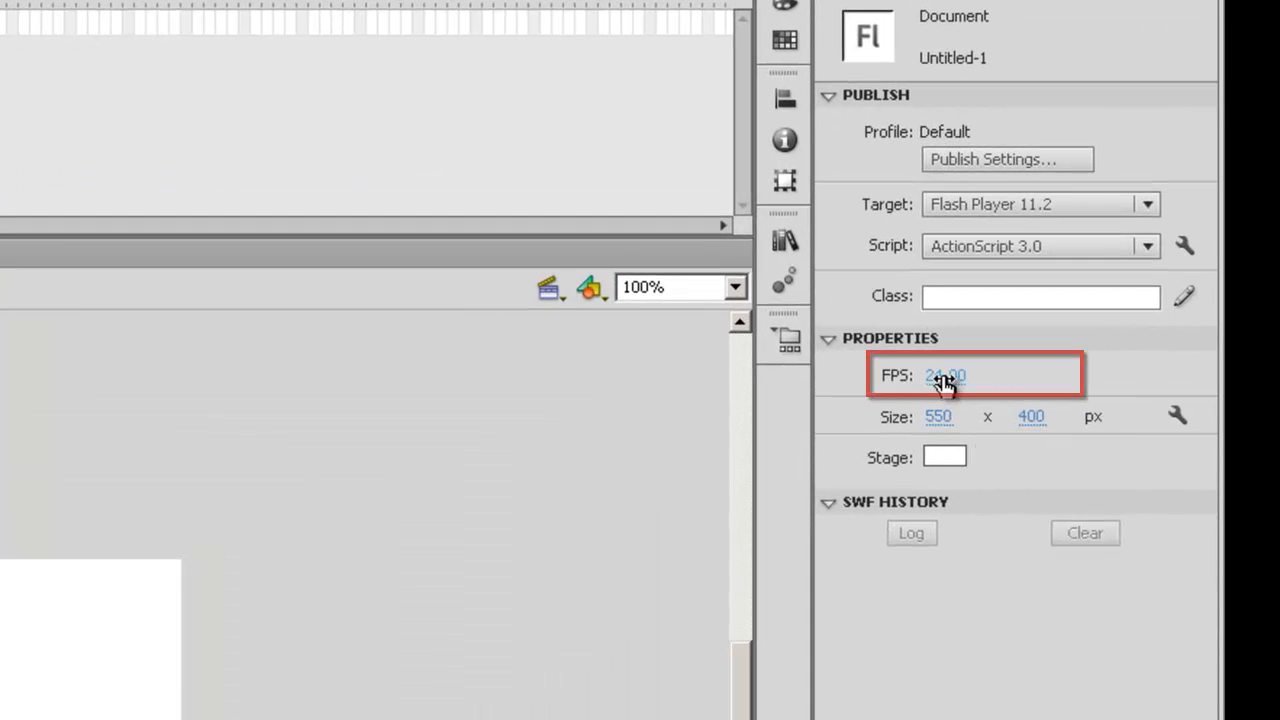
click(945, 377)
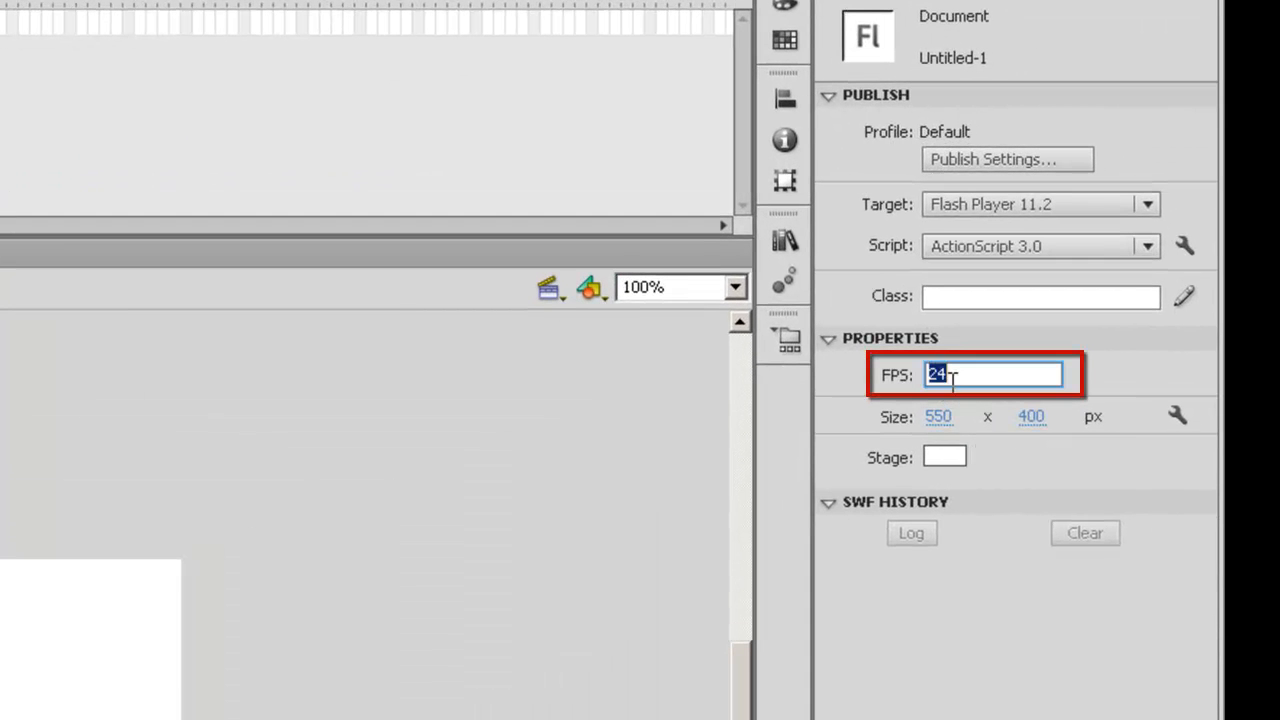
text(30)
key(Return)
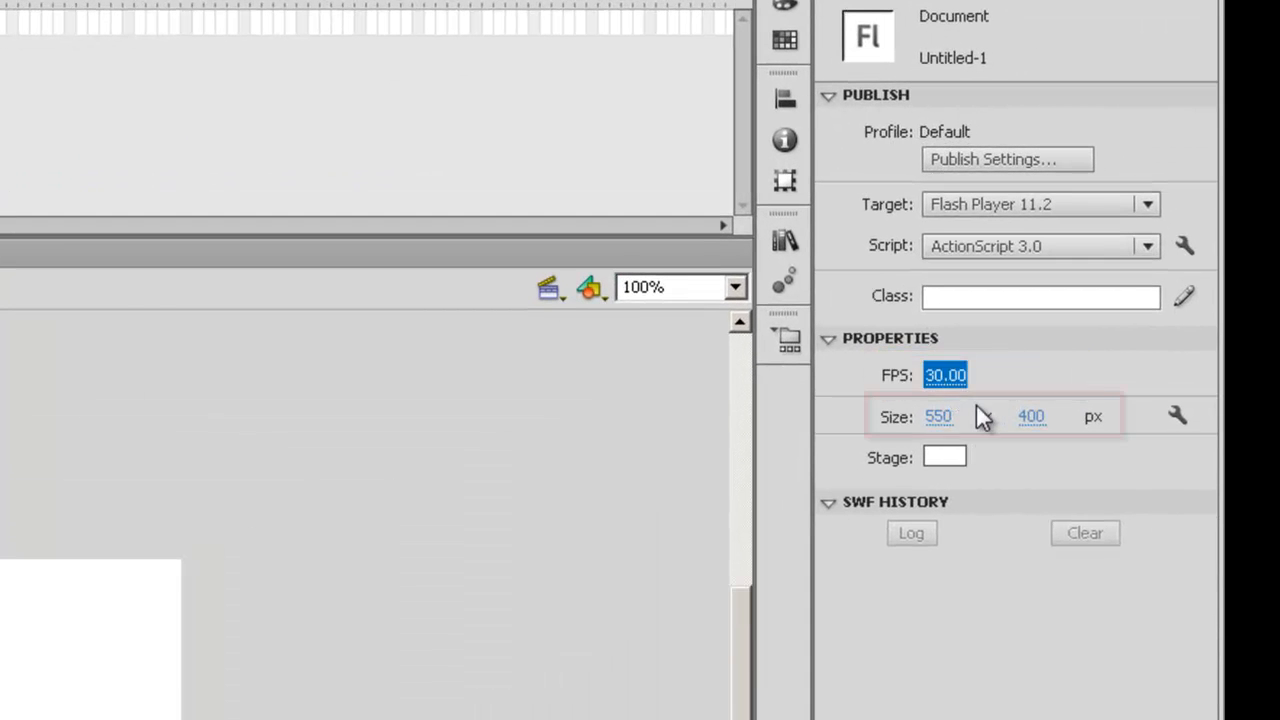
Set the stage size to 800 x 600 px.
click(938, 417)
text(800)
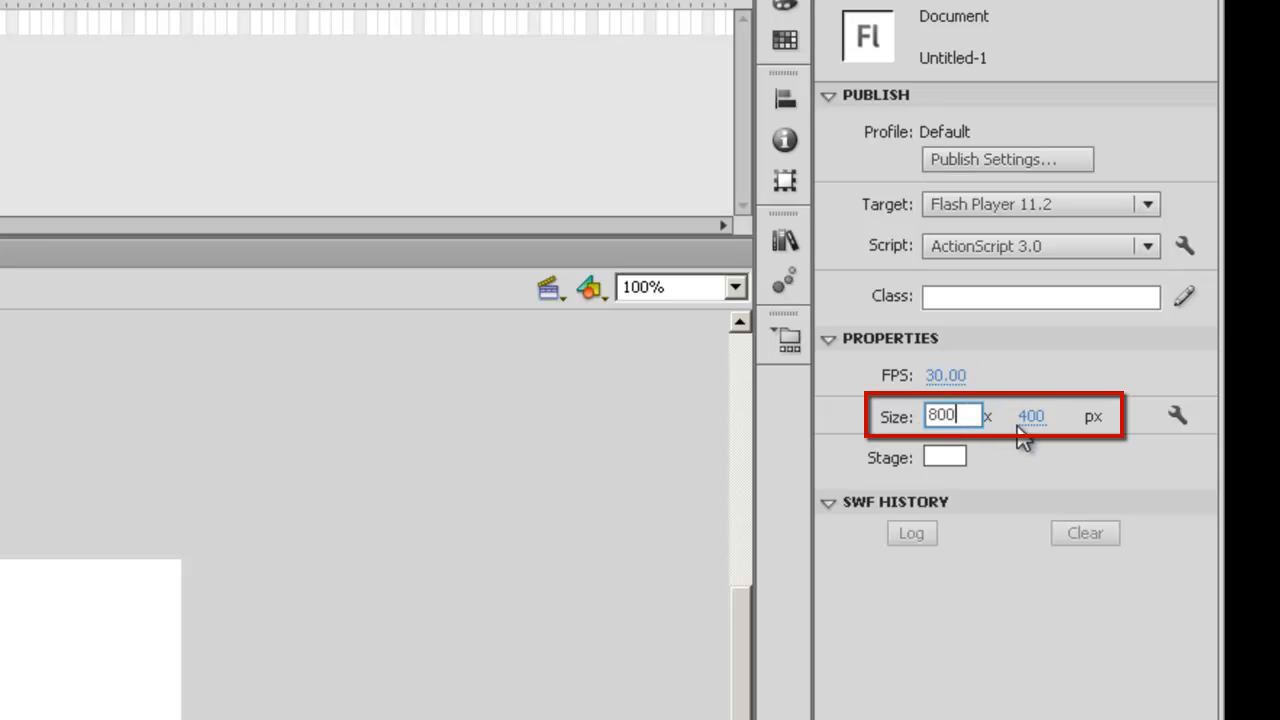
click(1035, 417)
text(600)
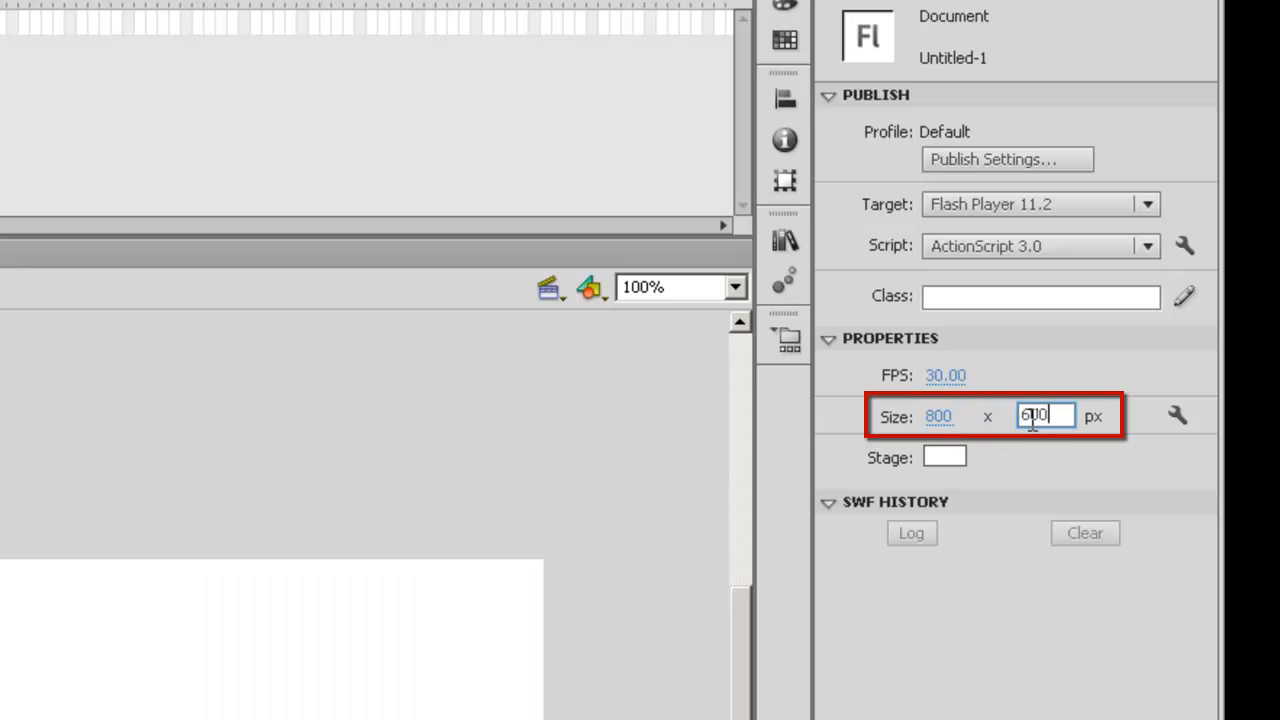
key(Return)
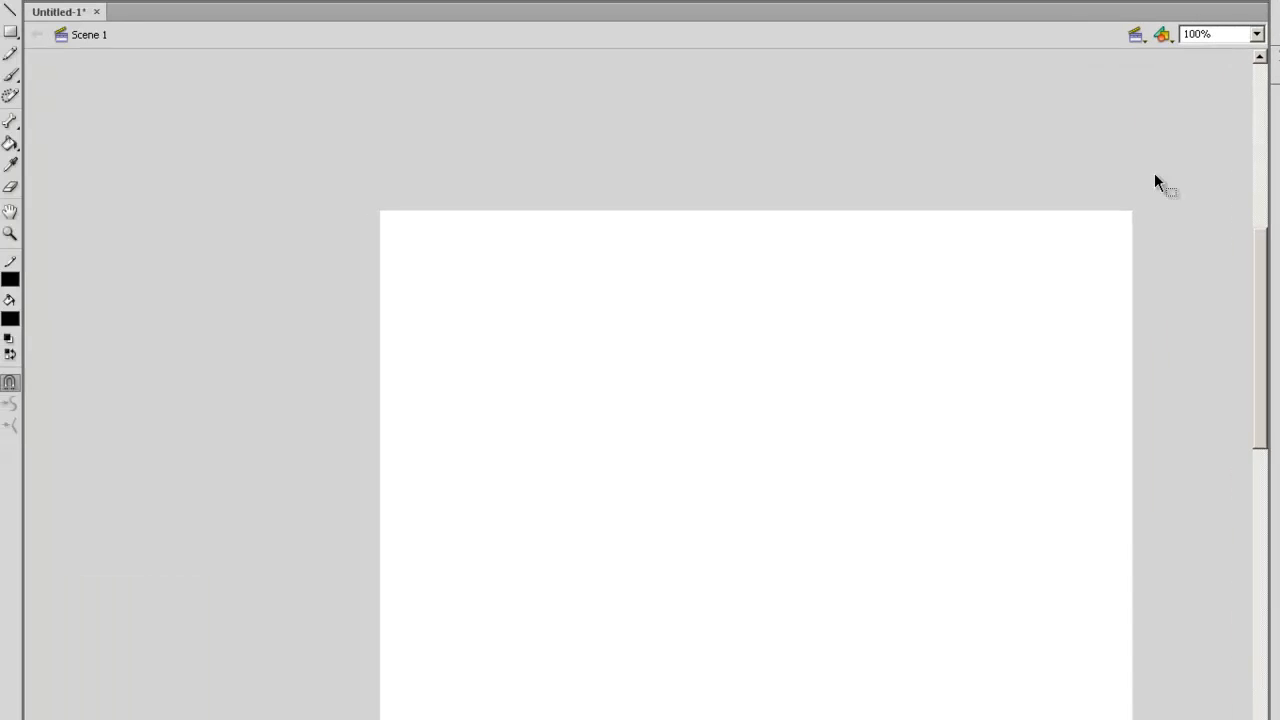
With the Brush tool in black, draw a round head outline in the lower middle of the stage with two circular eyes.
key(space)
drag(957, 514, 820, 317)
key(b)
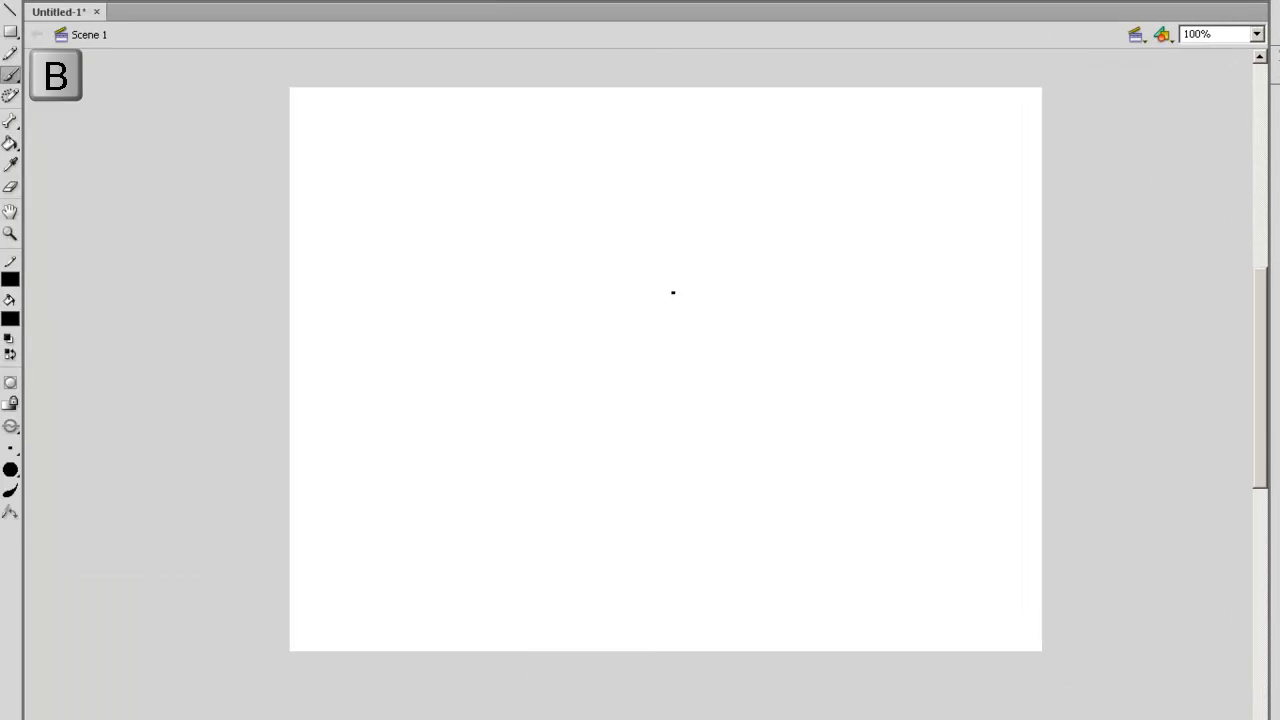
click(12, 318)
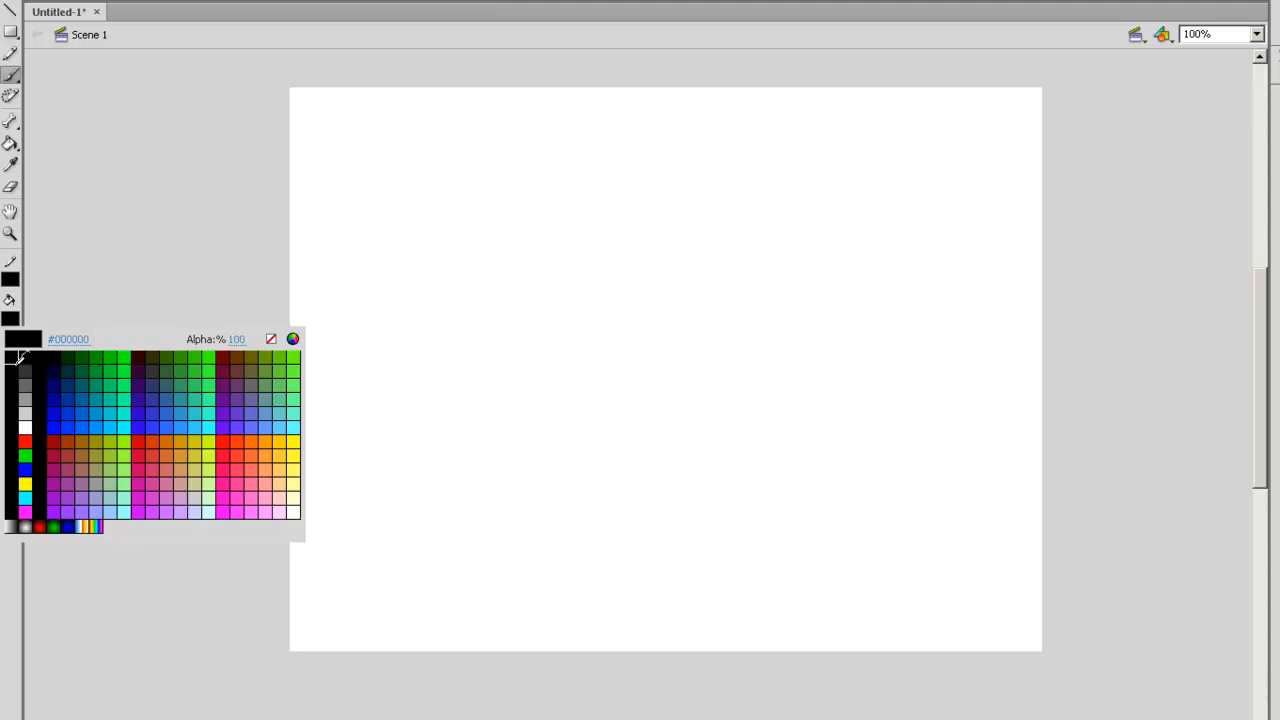
click(20, 357)
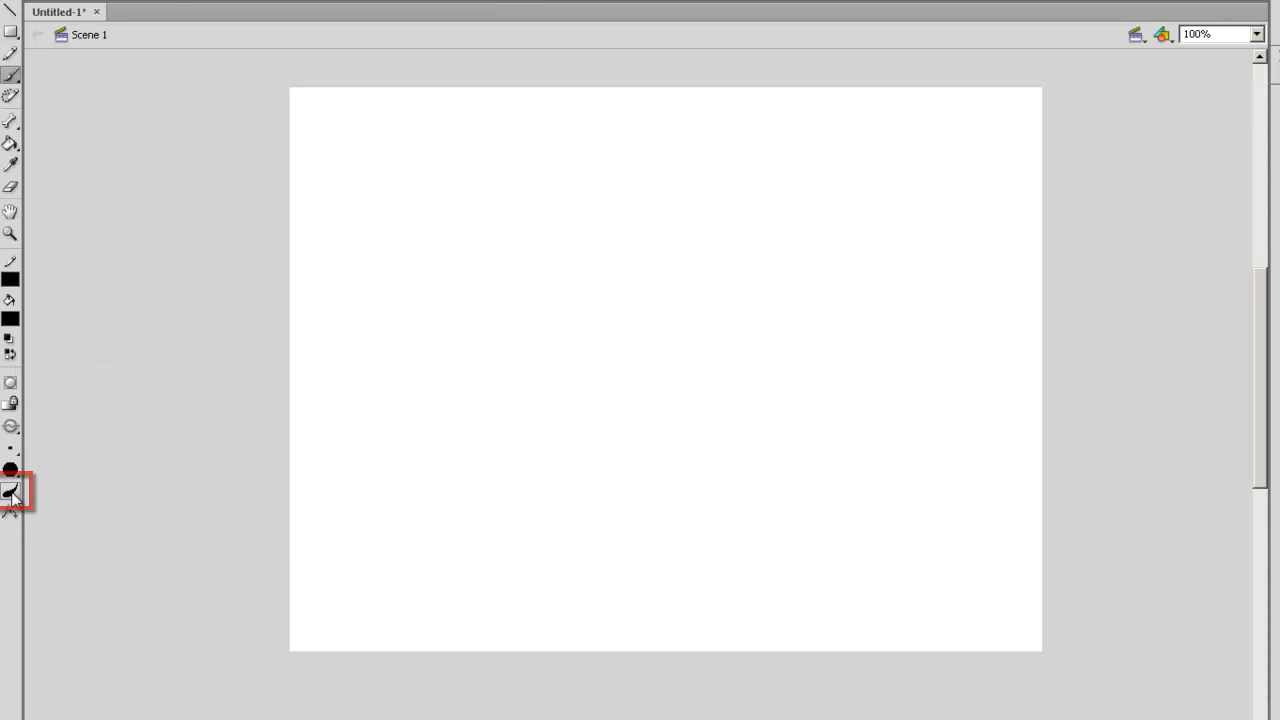
mouse_move(726, 401)
mouse_down()
mouse_move(561, 461)
mouse_move(709, 580)
mouse_move(758, 436)
mouse_move(722, 398)
mouse_up()
drag(608, 485, 606, 443)
drag(722, 464, 723, 434)
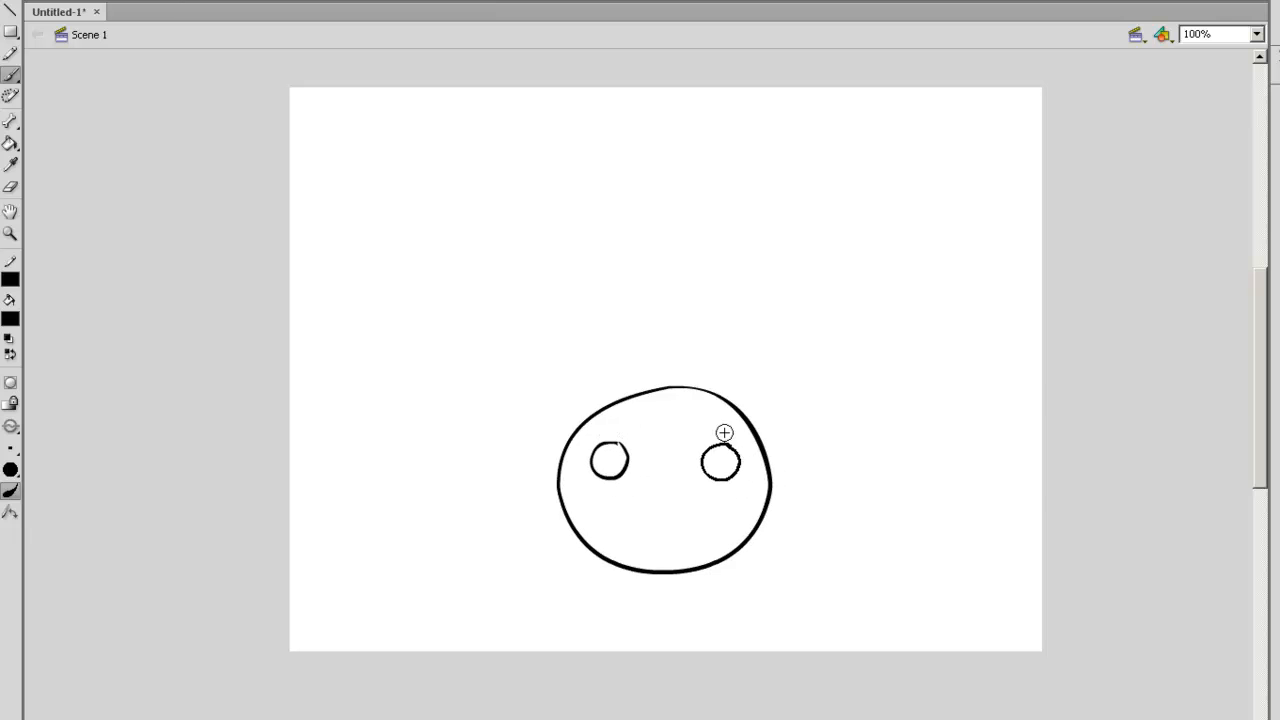
Draw an inner circle for the iris in each eye and a curved eyebrow above each one.
drag(617, 448, 615, 450)
drag(716, 470, 712, 456)
drag(587, 440, 615, 426)
drag(705, 421, 737, 431)
Draw a wide open smile with creased corners and a single square tooth on the face.
click(629, 506)
mouse_move(589, 500)
mouse_down()
mouse_move(635, 524)
mouse_move(744, 511)
mouse_move(711, 493)
mouse_move(746, 500)
mouse_up()
drag(727, 495, 729, 505)
mouse_move(678, 557)
mouse_down()
mouse_move(604, 532)
mouse_move(594, 508)
mouse_move(633, 512)
mouse_up()
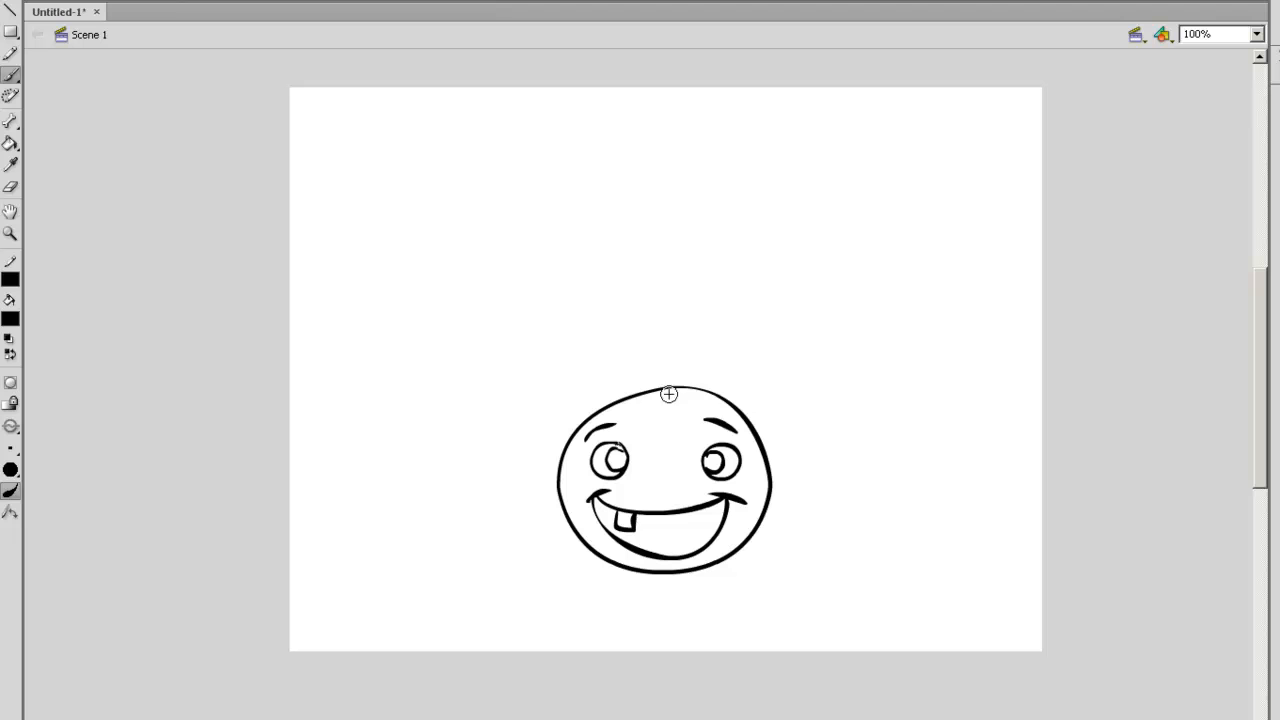
Draw a curved arm with a gloved hand on each side of the head and a curly hair on top.
drag(510, 484, 488, 535)
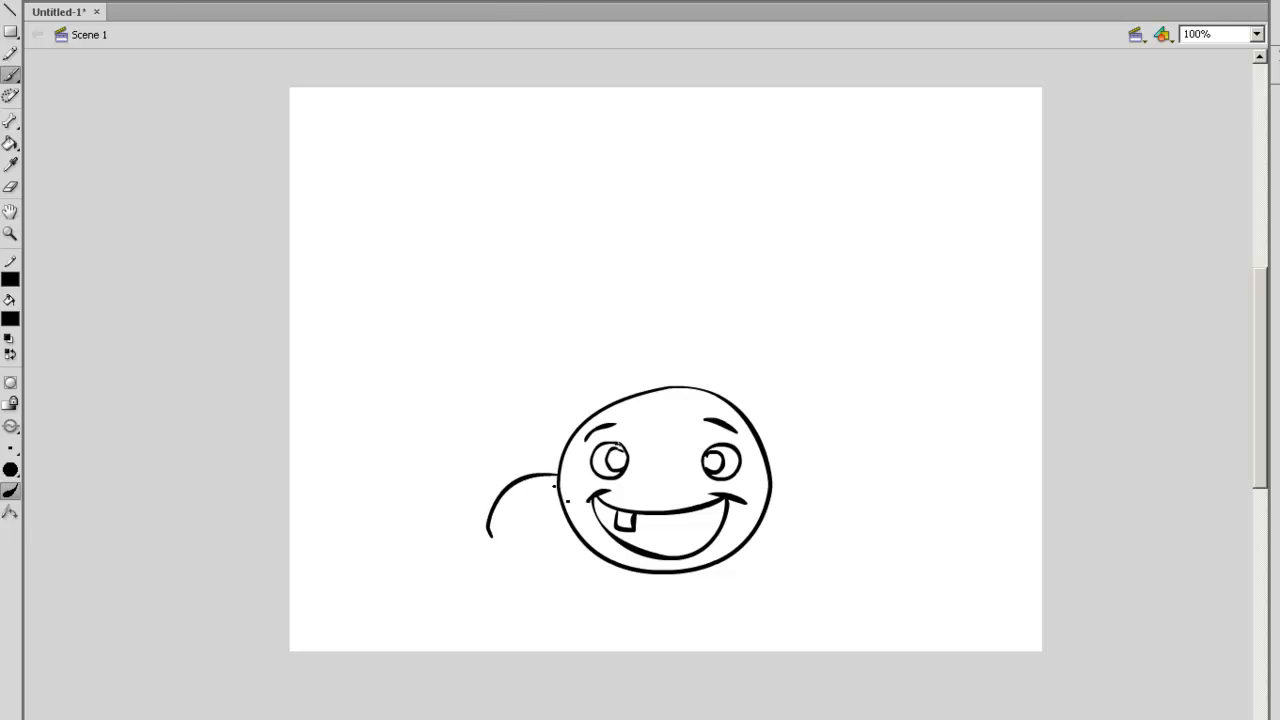
mouse_move(556, 484)
mouse_down()
mouse_move(486, 532)
mouse_move(499, 534)
mouse_move(500, 576)
mouse_move(466, 556)
mouse_up()
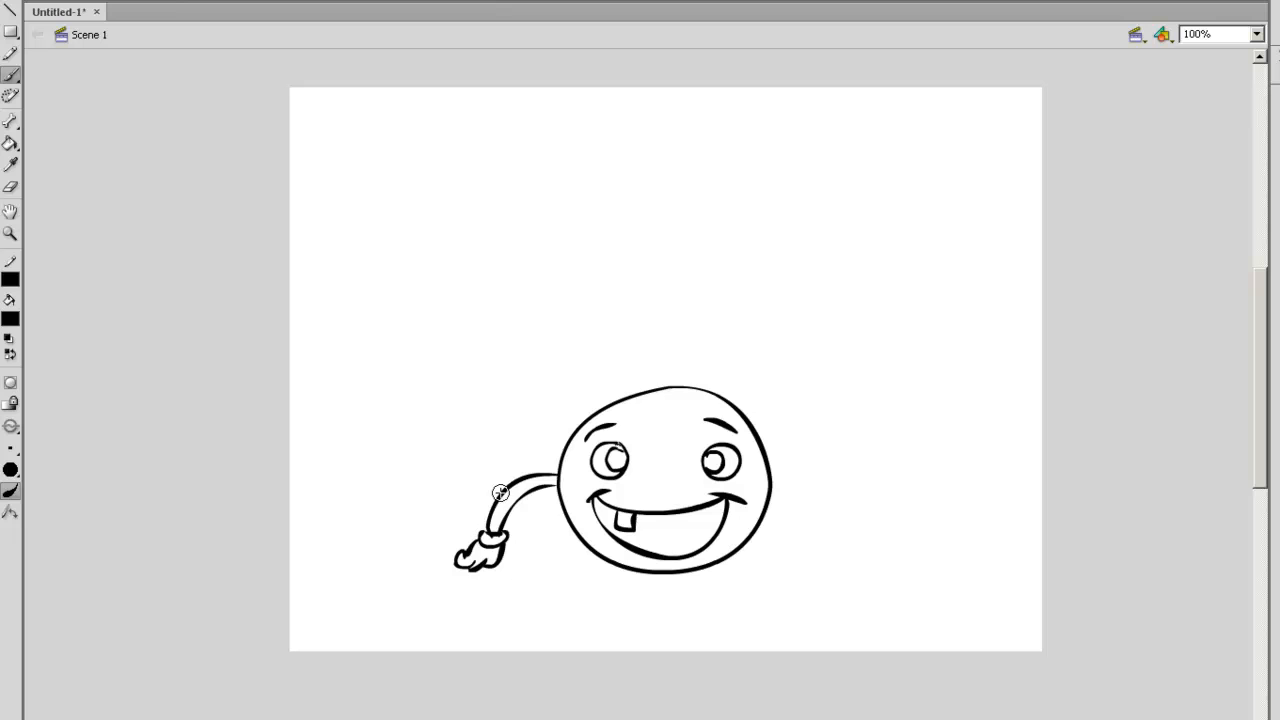
mouse_move(827, 538)
mouse_down()
mouse_move(774, 484)
mouse_move(812, 525)
mouse_move(802, 535)
mouse_move(817, 525)
mouse_move(808, 515)
mouse_move(819, 547)
mouse_up()
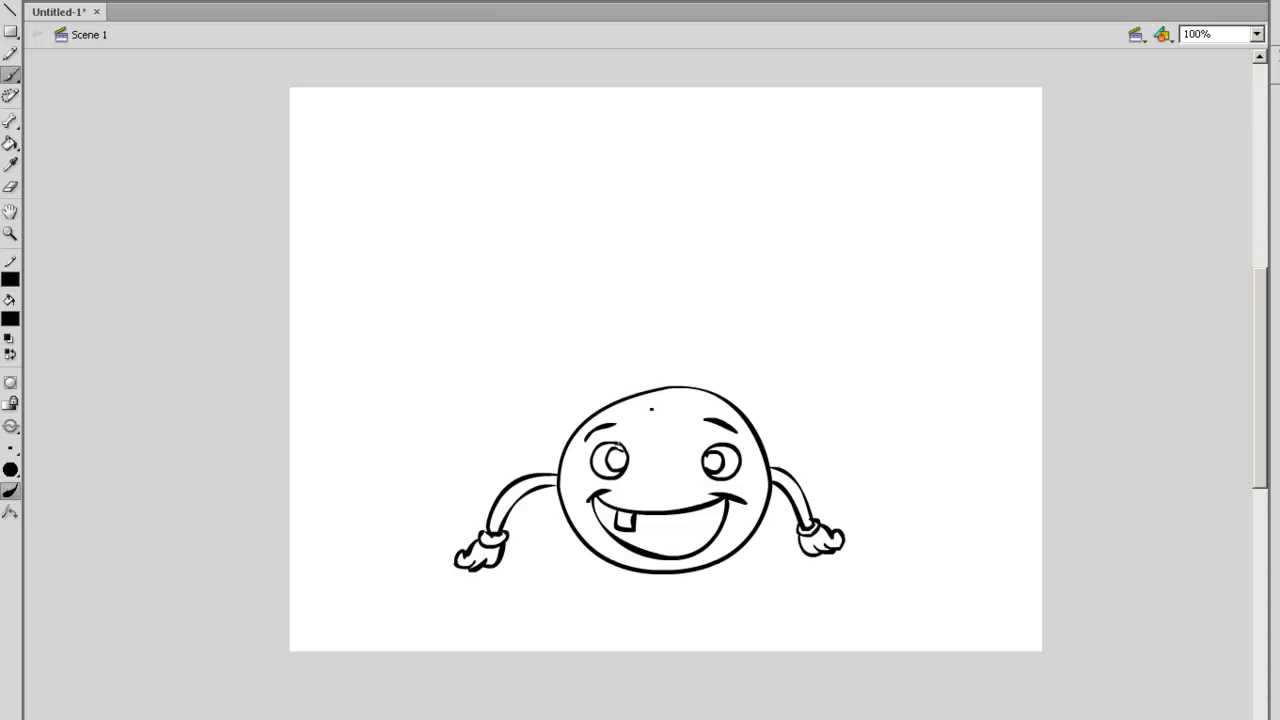
drag(622, 382, 597, 362)
Fill the head with a muted blue-violet using the Paint Bucket tool.
click(12, 319)
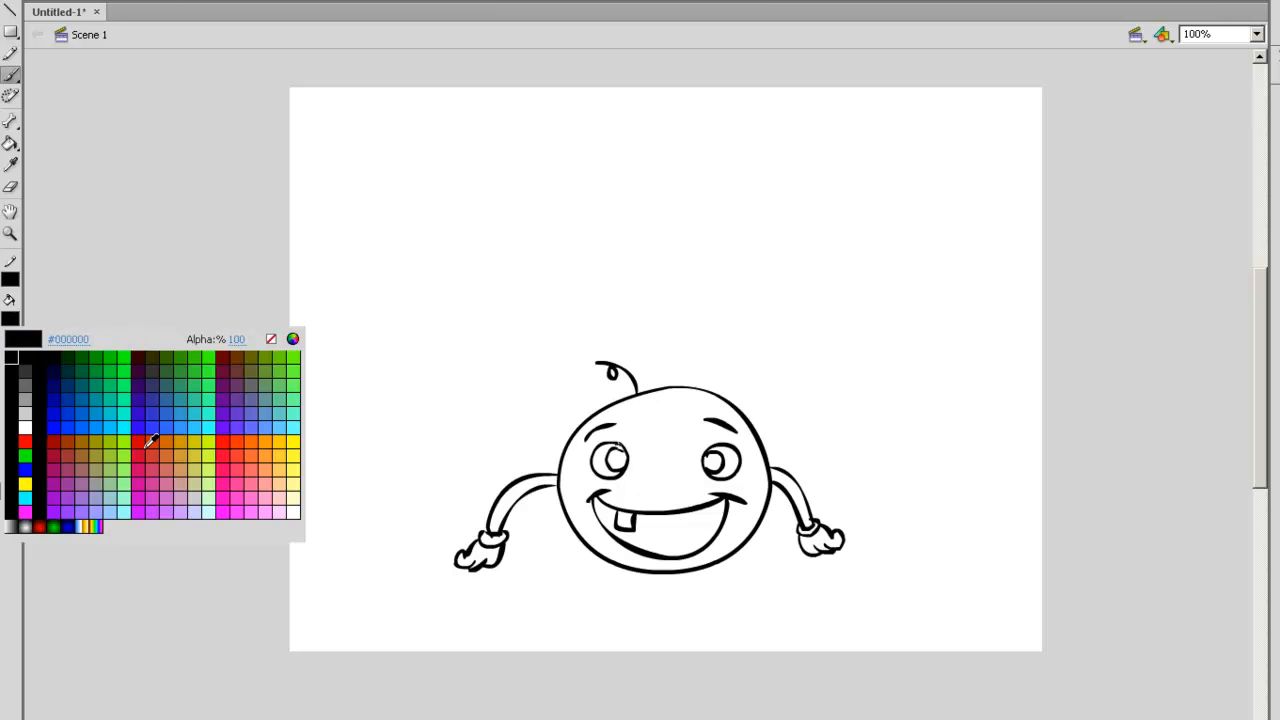
click(257, 393)
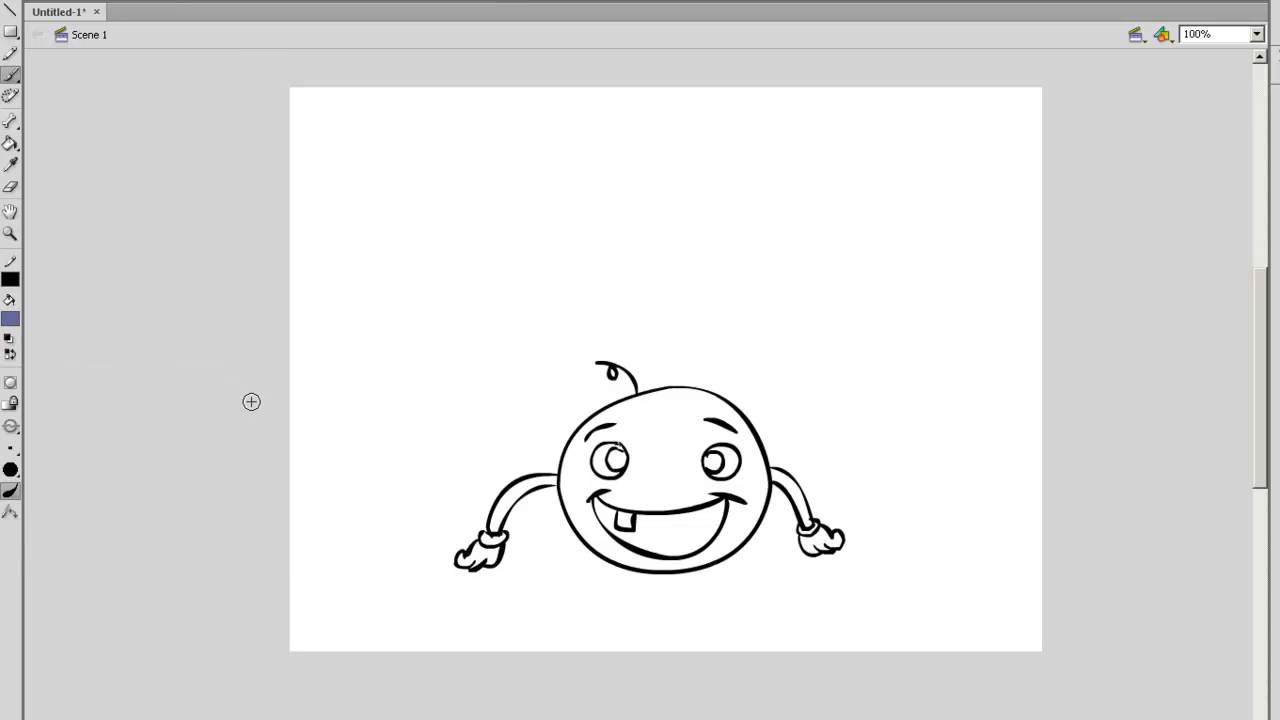
key(k)
click(686, 415)
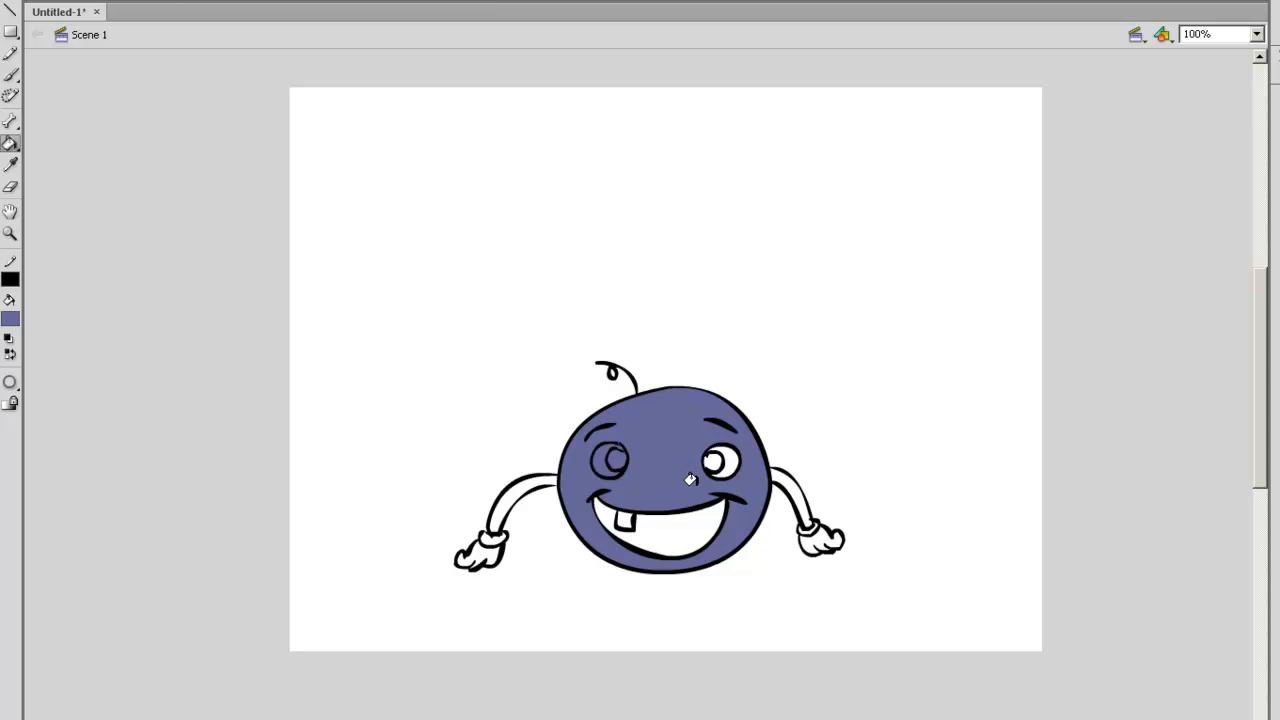
Close the gap in the left eye's outline with a black brush stroke.
key(ctrl+equal)
key(ctrl+equal)
key(ctrl+equal)
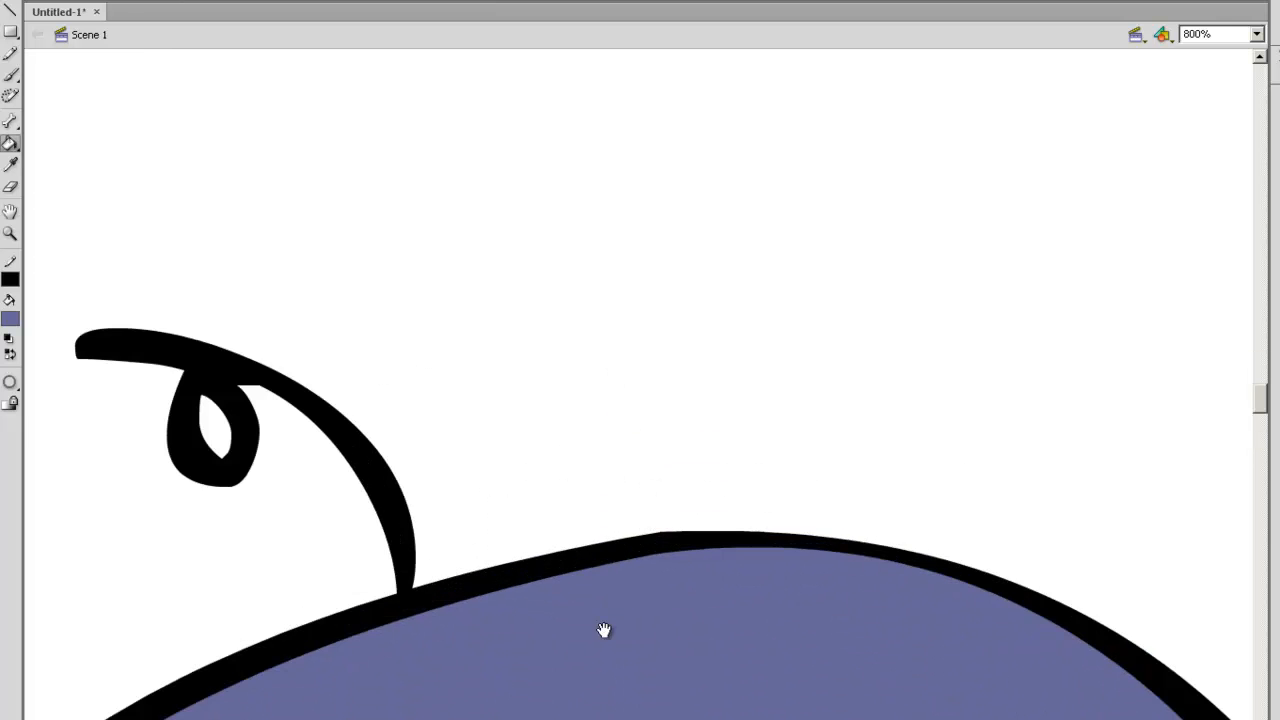
drag(603, 631, 834, 9)
drag(706, 383, 823, 337)
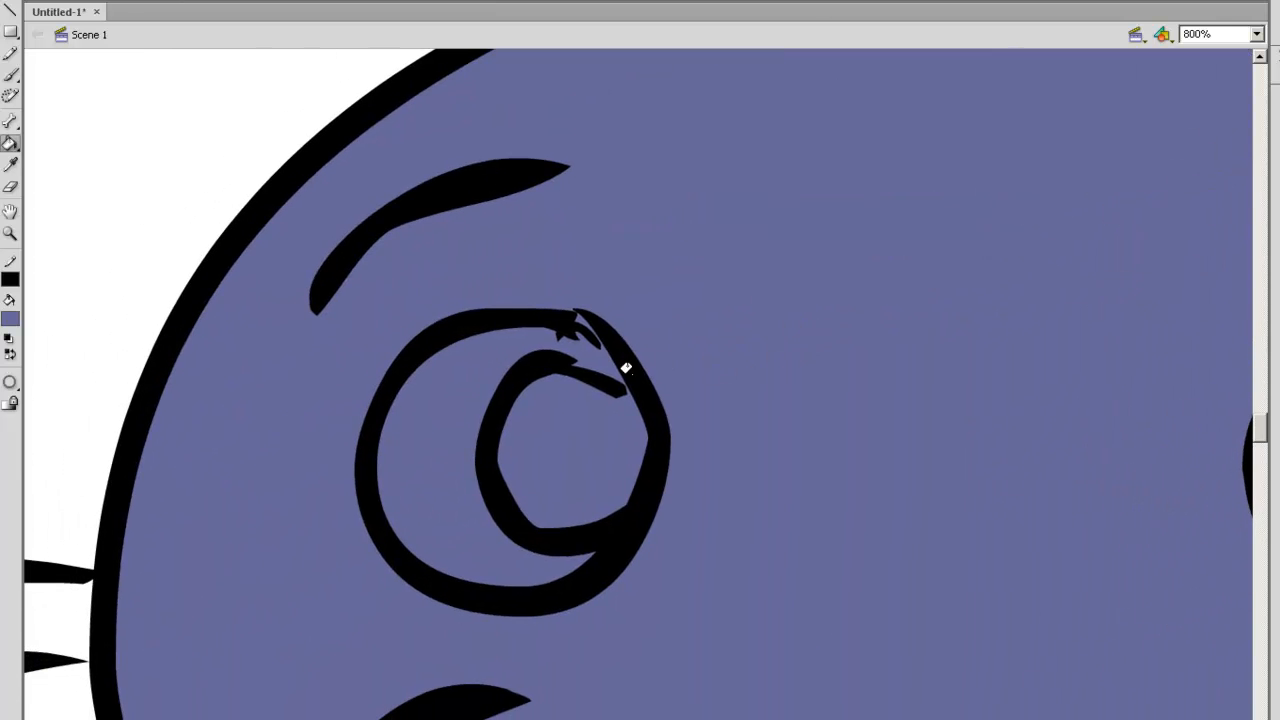
click(12, 319)
click(86, 369)
key(b)
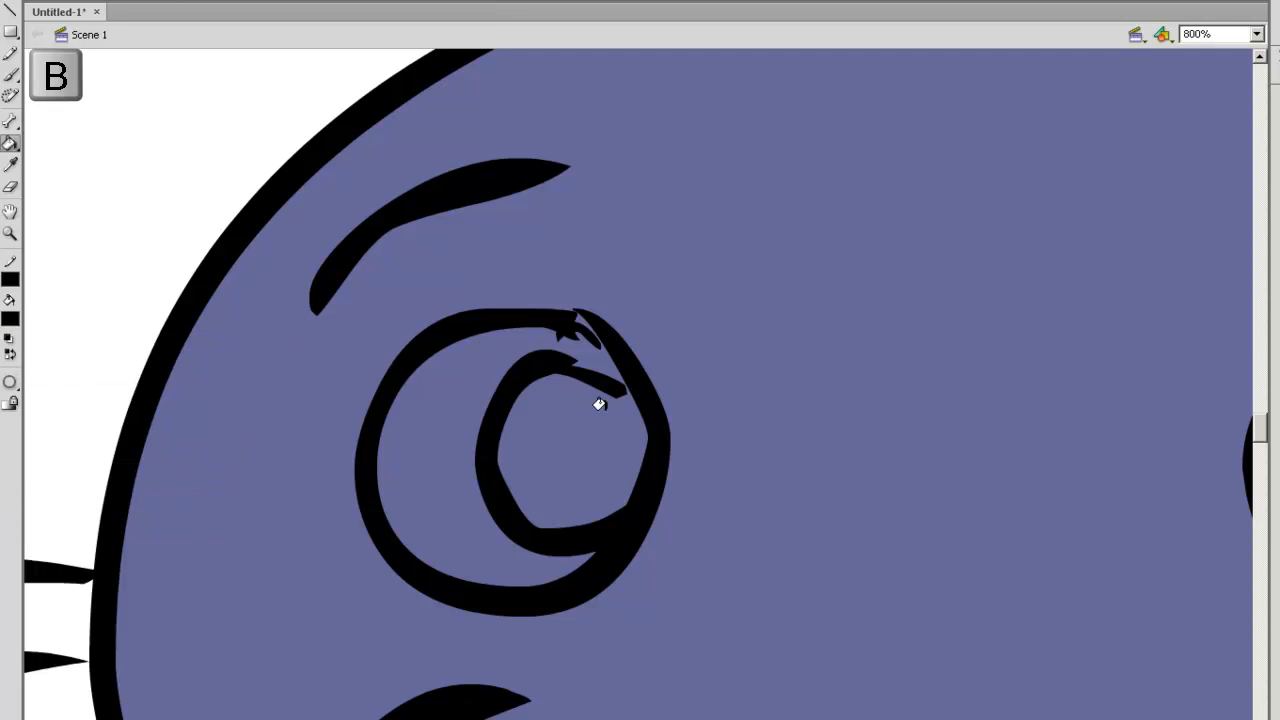
drag(573, 331, 568, 324)
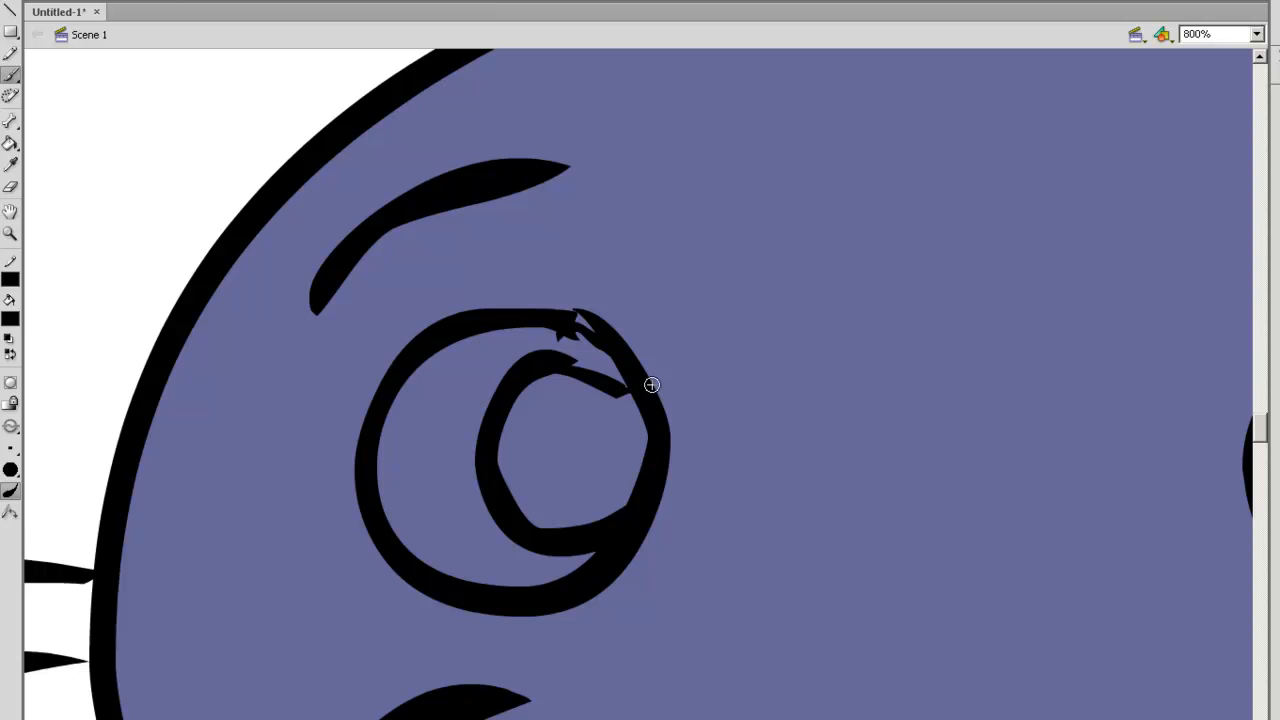
Fill the outer areas of both eyes and the tooth with pale yellow.
click(12, 319)
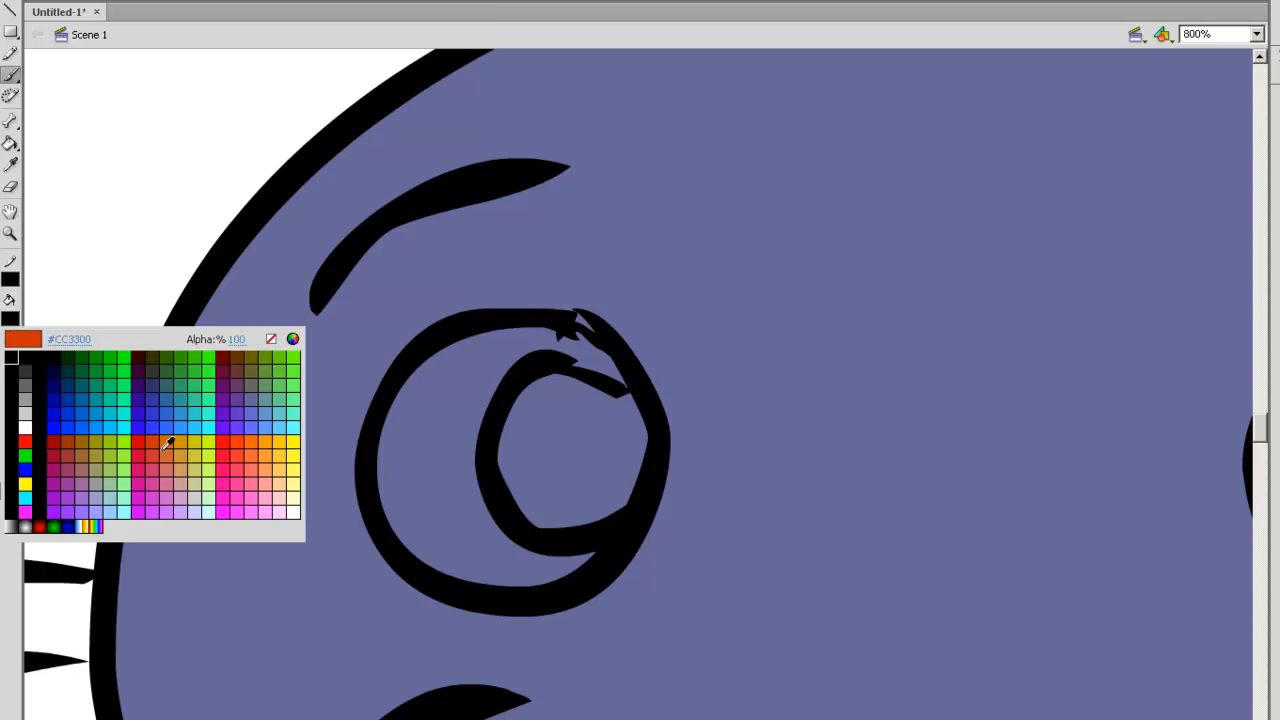
click(297, 487)
key(k)
click(505, 402)
key(ctrl+minus)
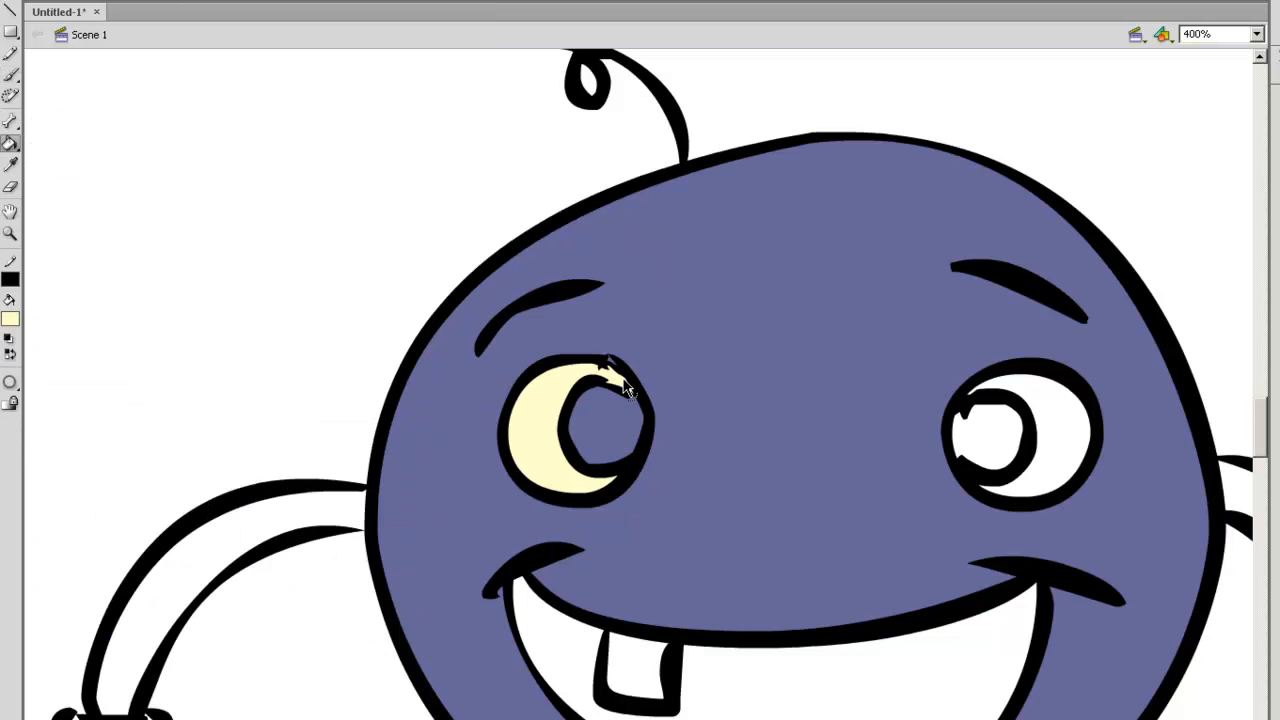
key(ctrl+minus)
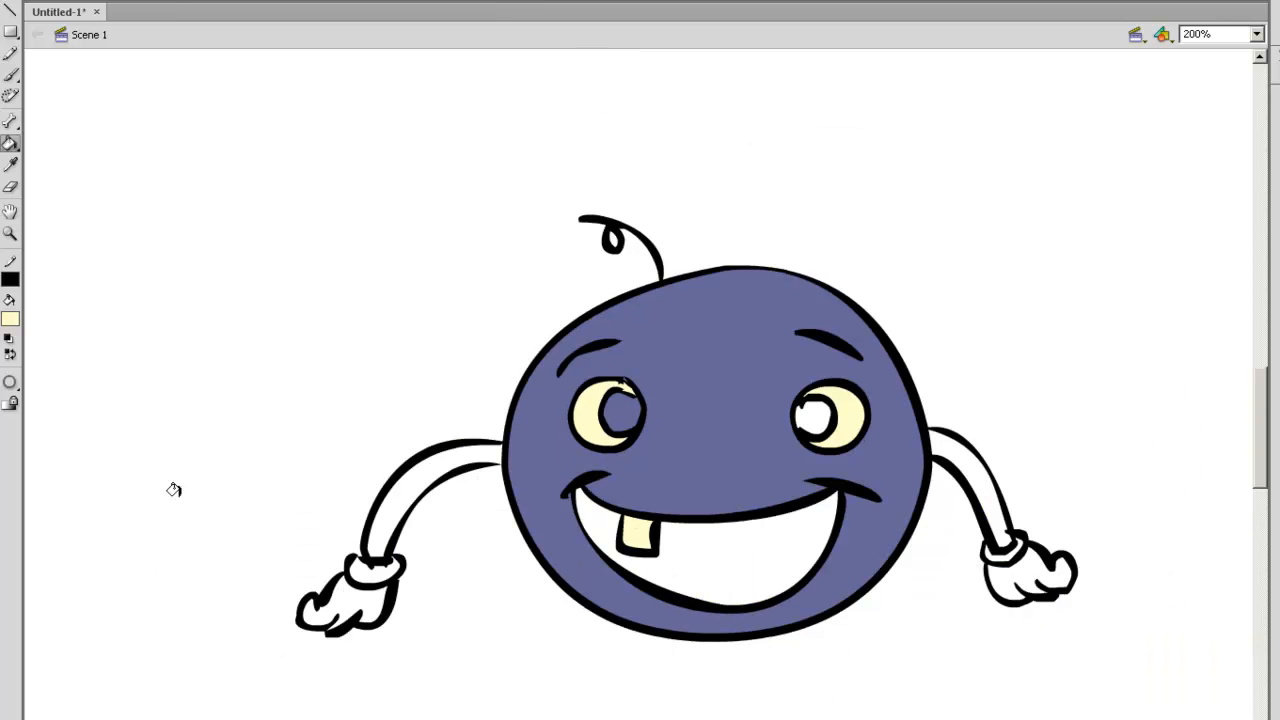
Fill the irises of both eyes with blue #0099CC.
click(12, 319)
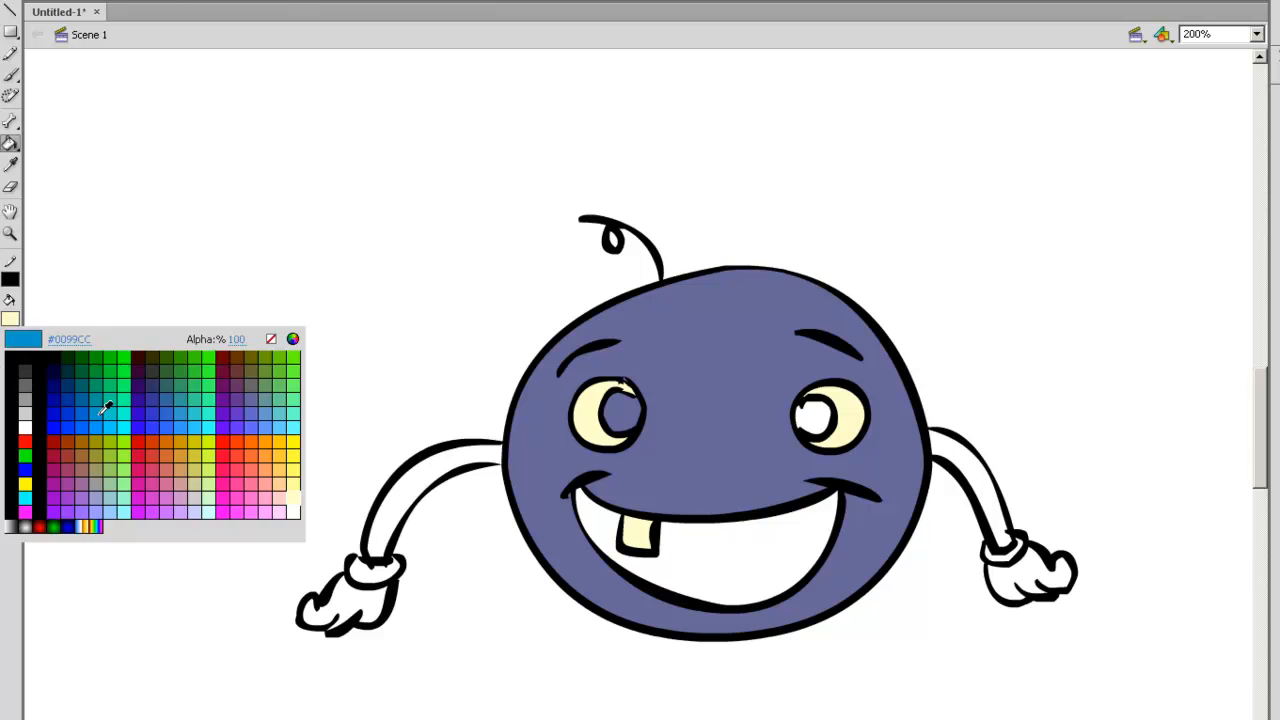
click(104, 406)
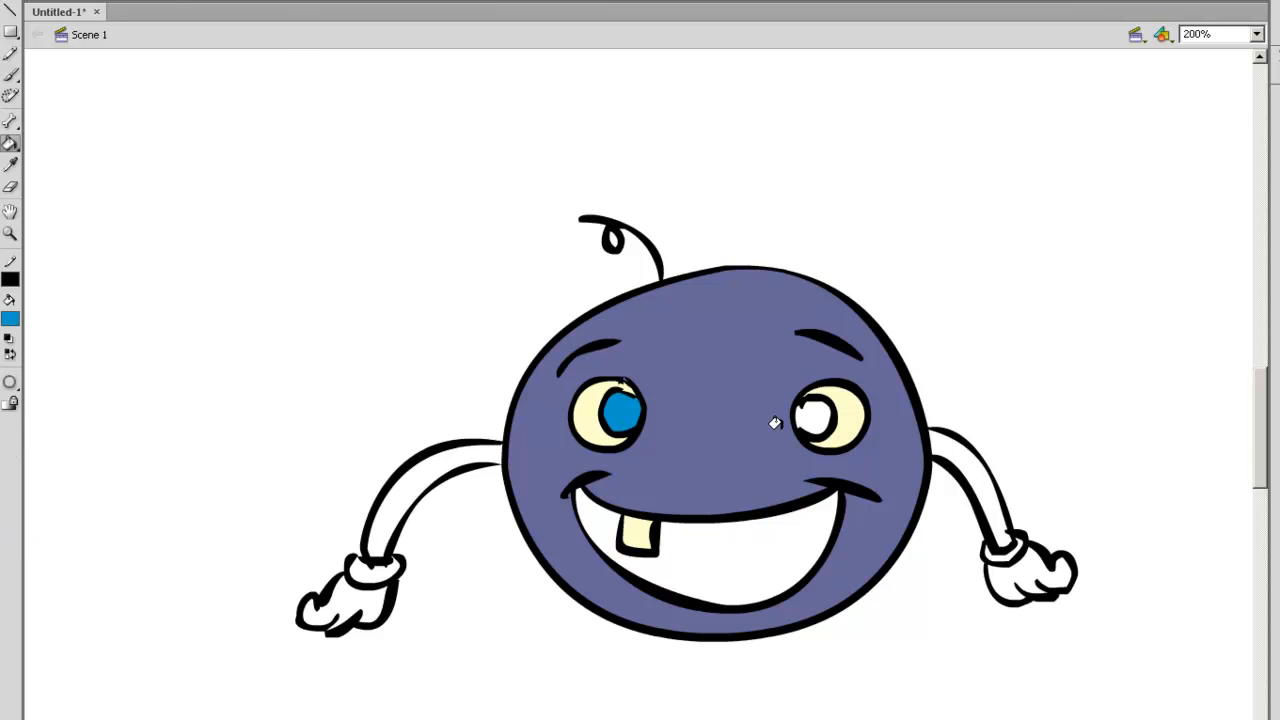
click(825, 412)
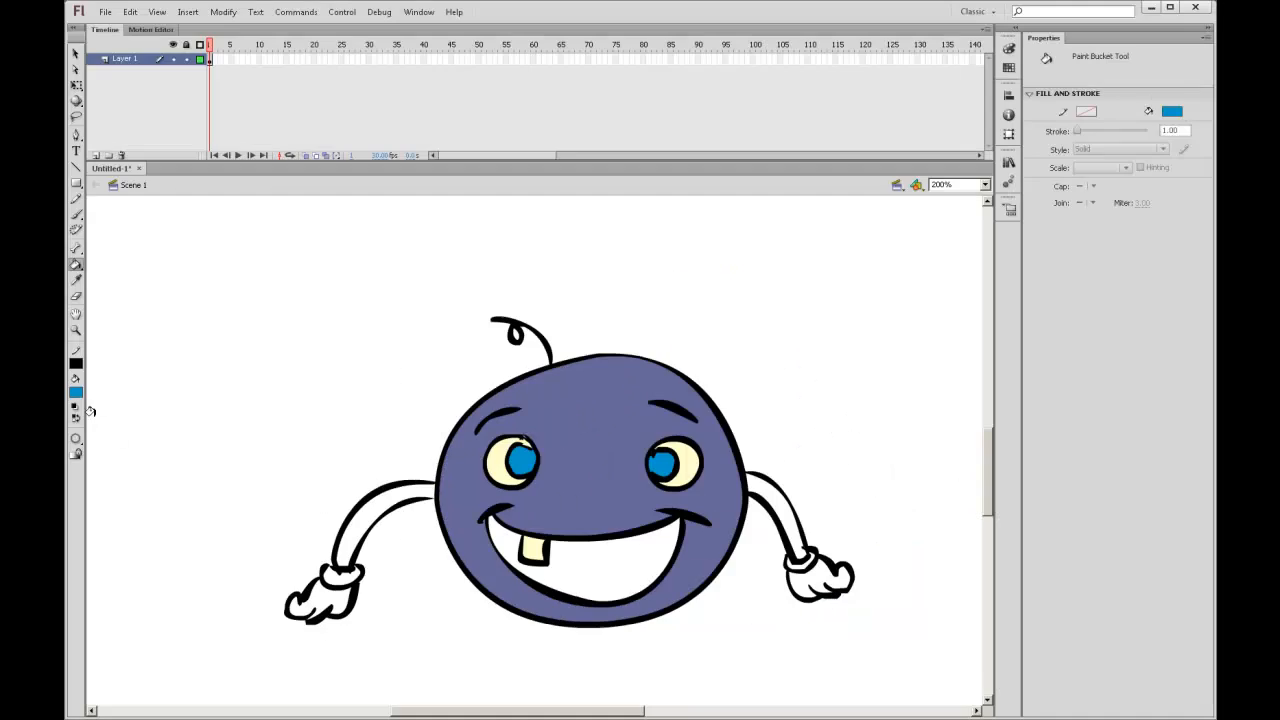
Fill the inside of the mouth with dark purple.
click(10, 319)
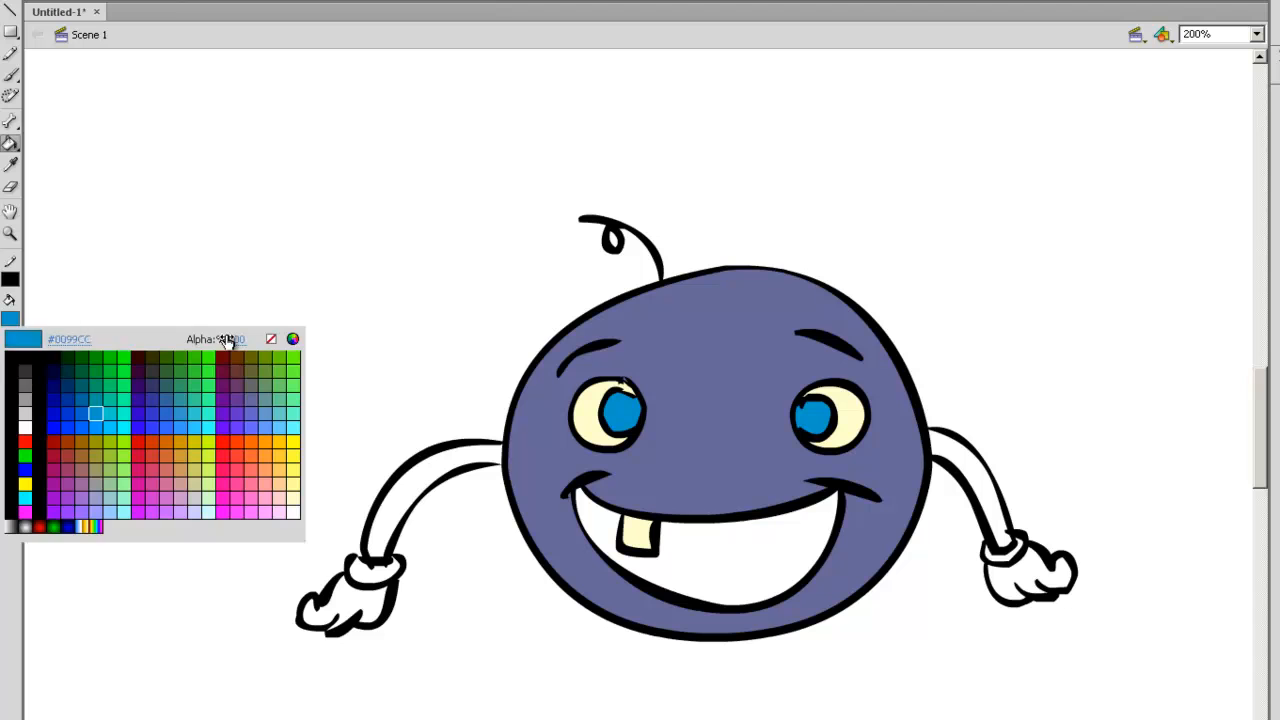
click(146, 366)
click(690, 545)
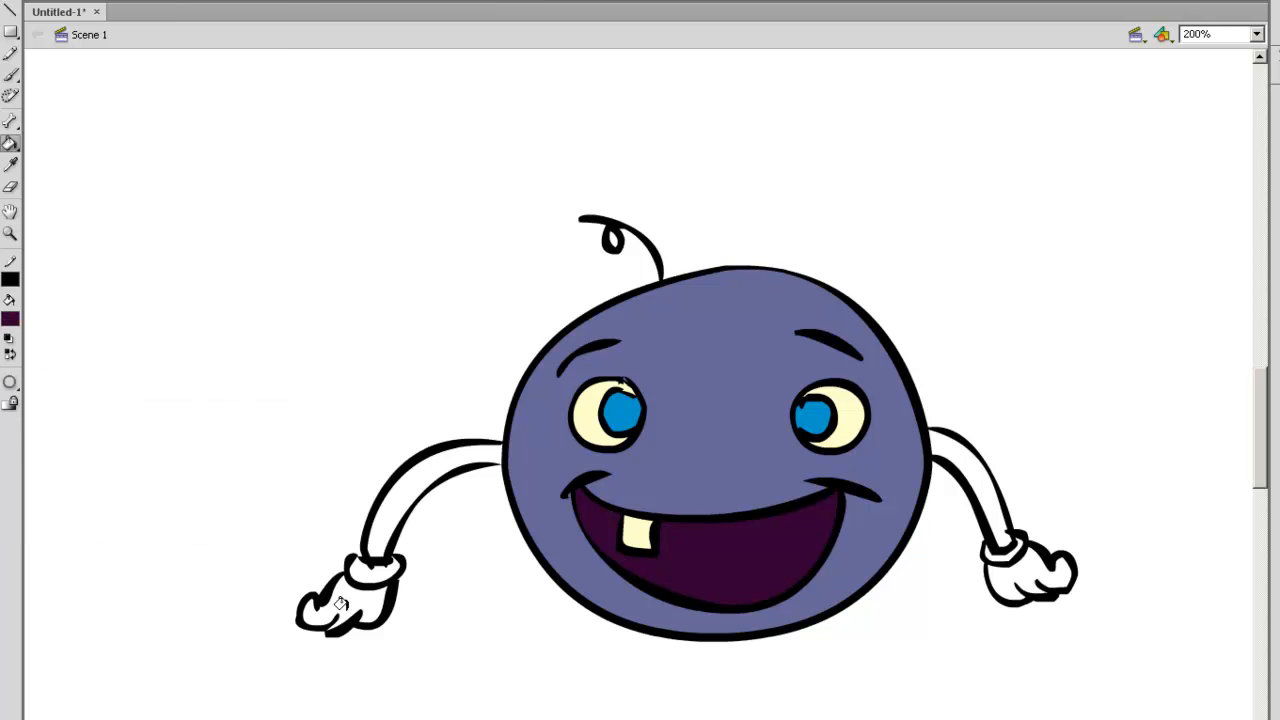
Fill the inside of the mouth with dark red #660000.
click(10, 319)
click(228, 350)
click(684, 606)
Brush a bright red tongue curve across the bottom of the mouth and fill the tongue with the same red.
click(10, 319)
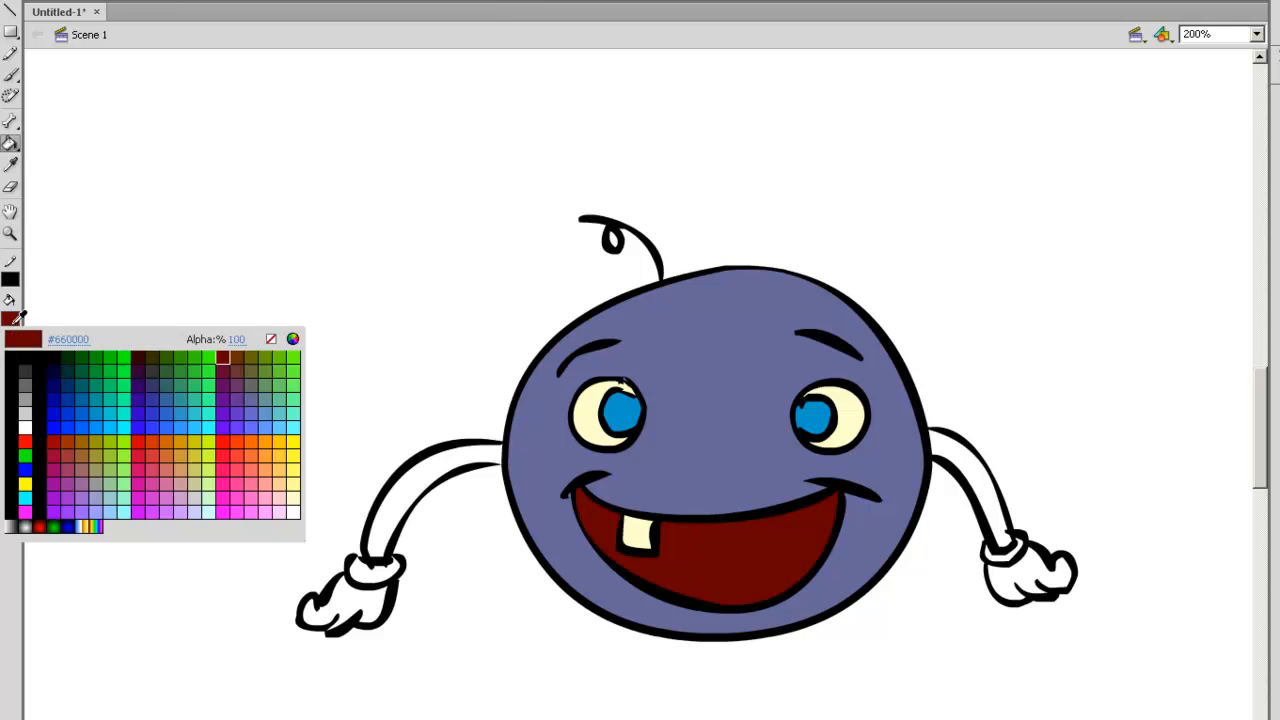
click(24, 428)
click(10, 319)
click(22, 440)
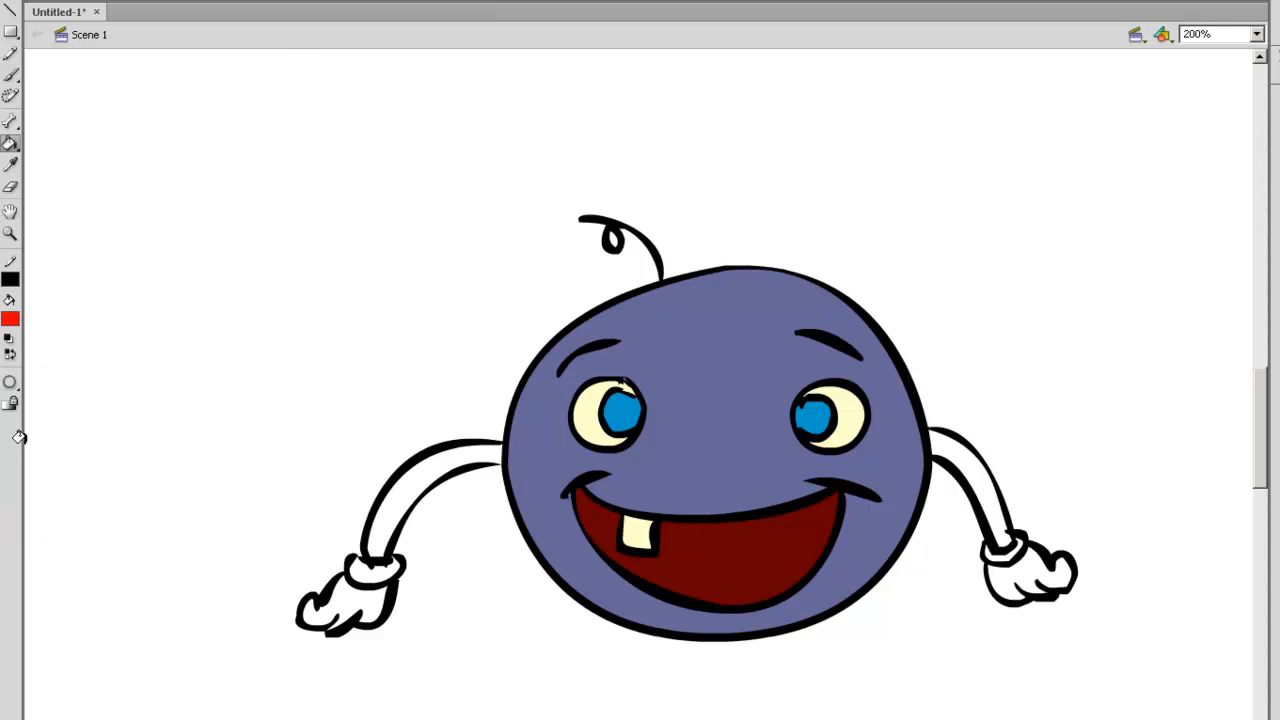
key(b)
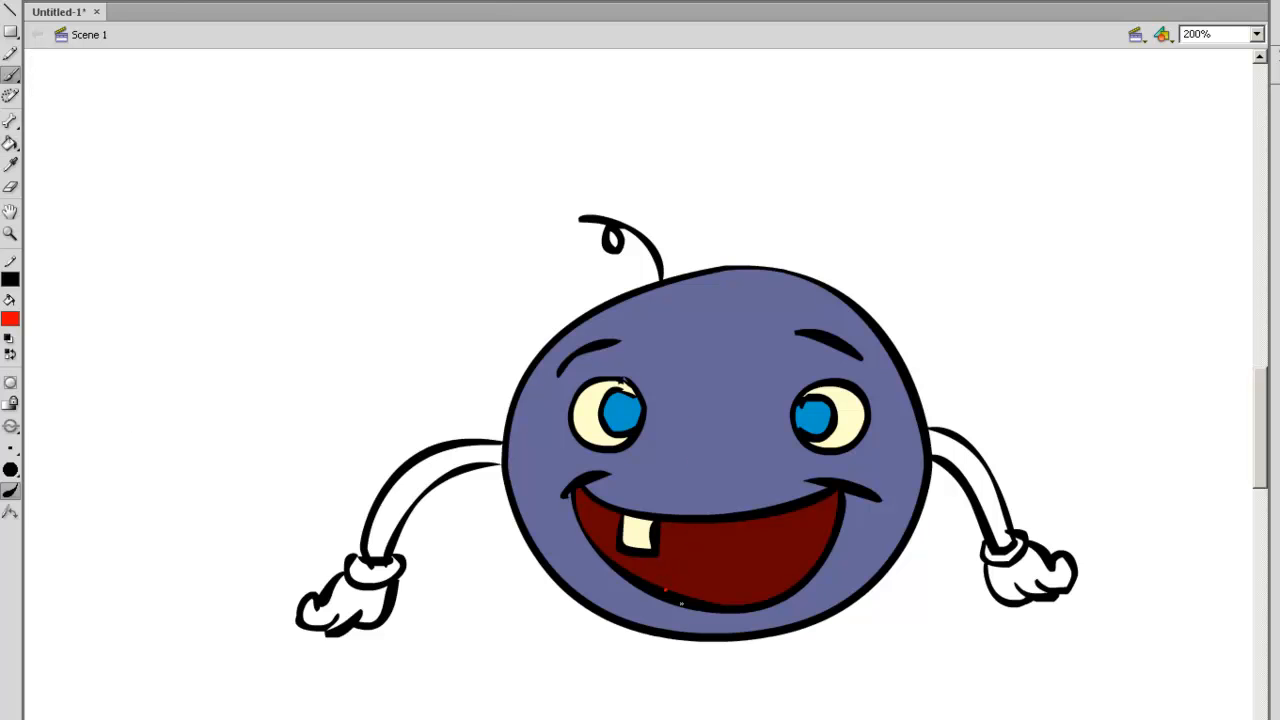
key(k)
click(746, 584)
Sample the body colour, lighten it to #B3B3CC and fill both gloves and their cuffs with it.
key(i)
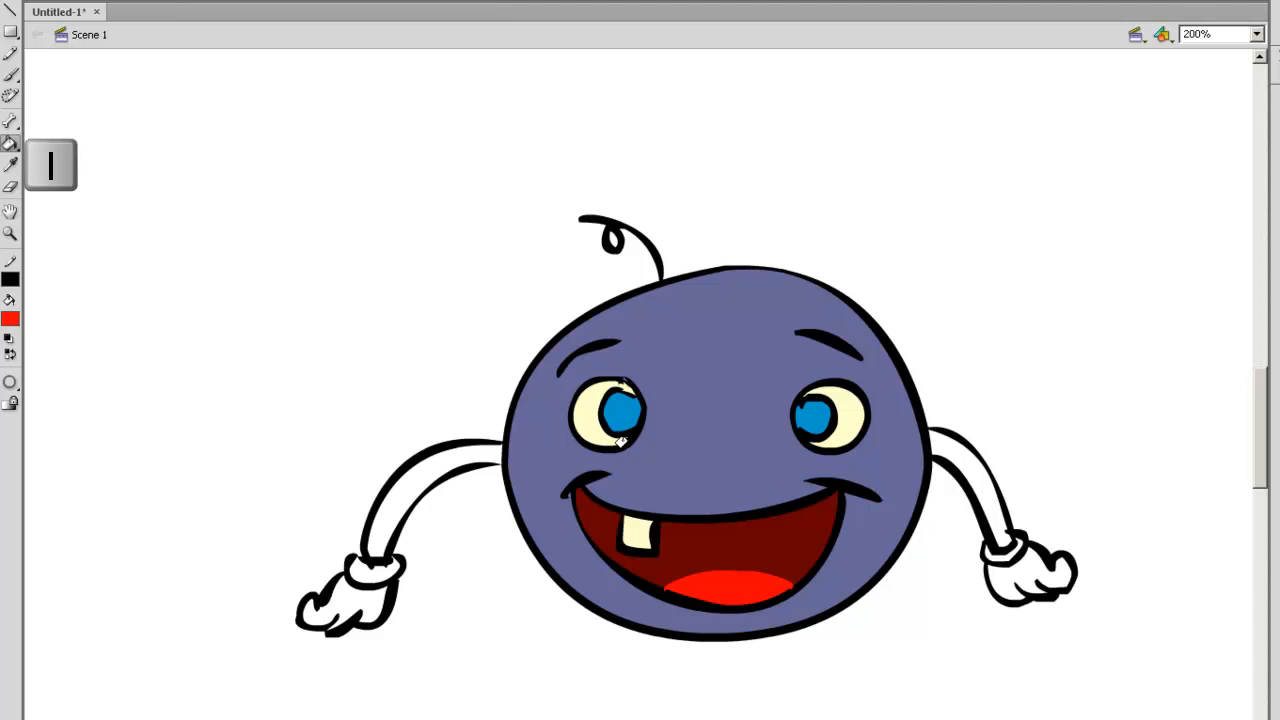
click(666, 443)
click(10, 318)
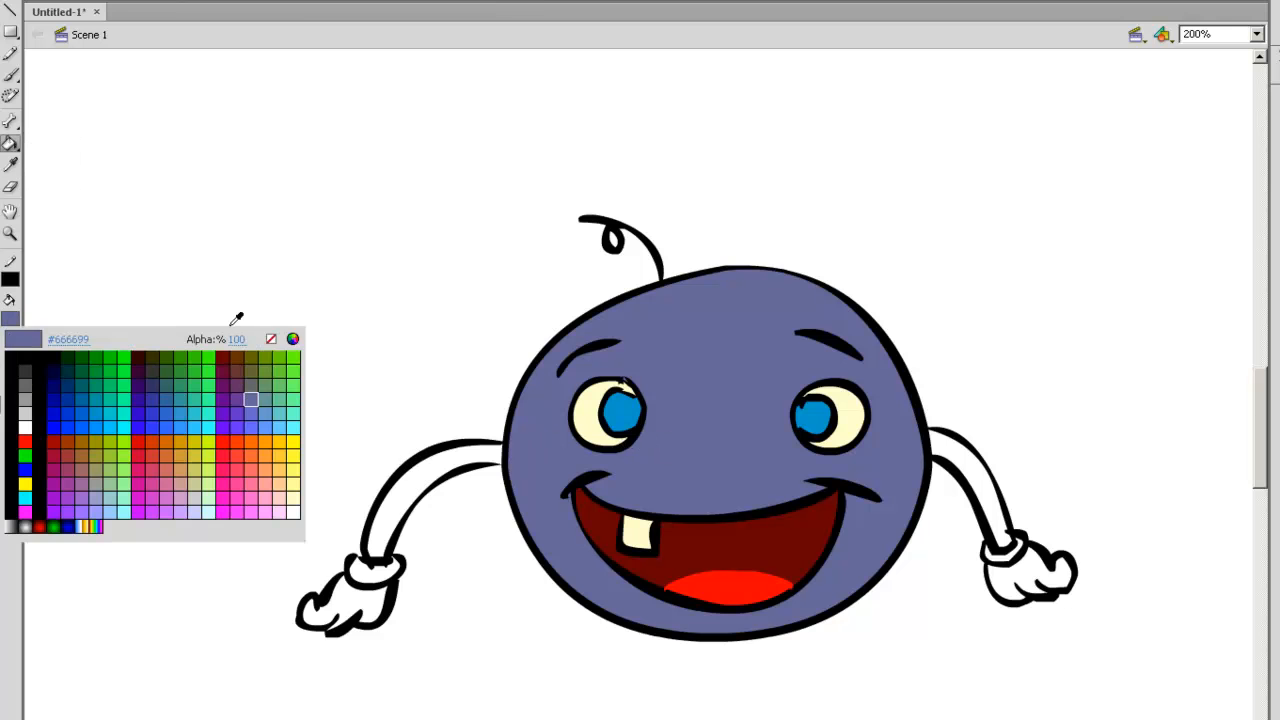
click(292, 339)
drag(981, 232, 978, 197)
click(610, 406)
click(365, 574)
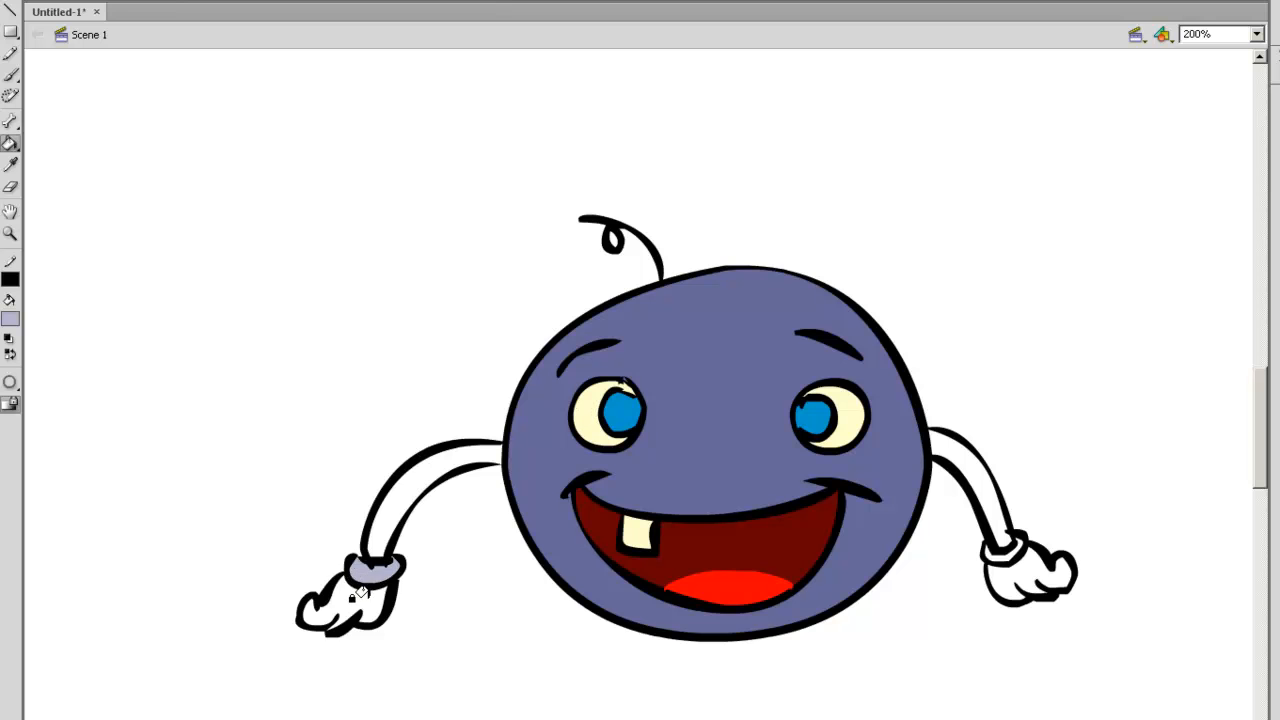
click(358, 592)
click(998, 549)
click(1024, 562)
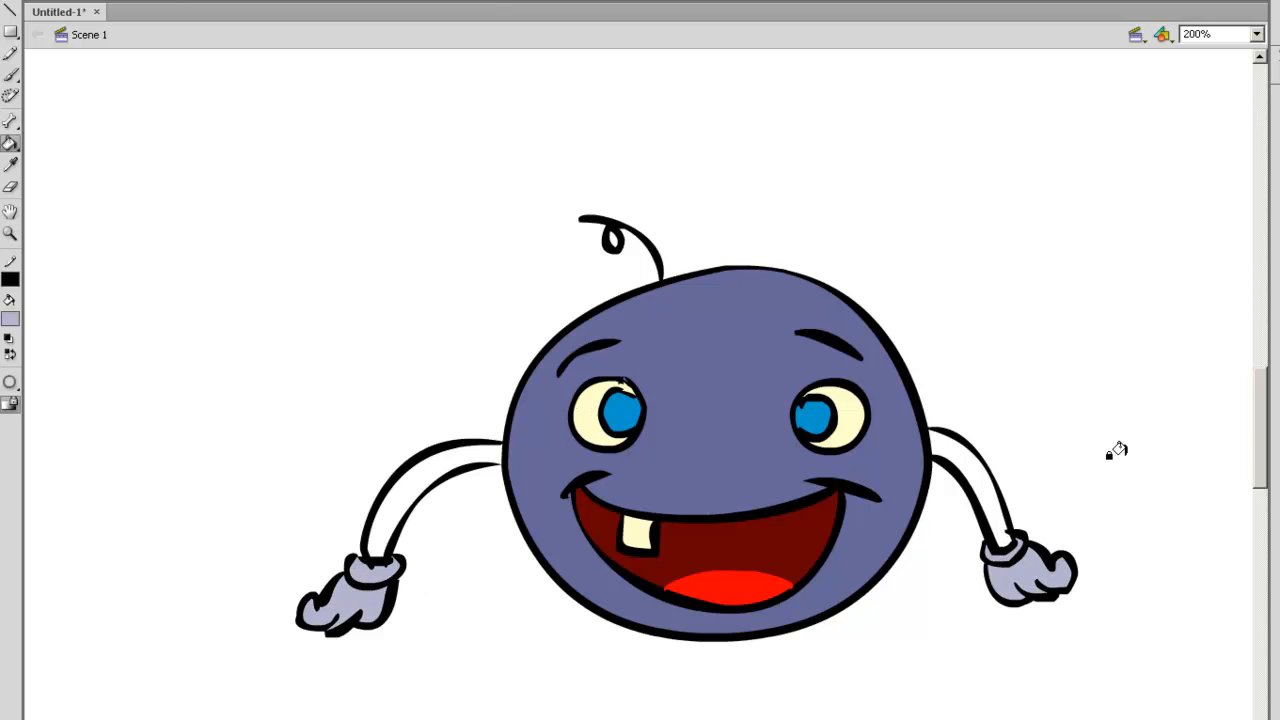
Darken the fill colour to a deep slate purple and fill both arms with it.
click(12, 320)
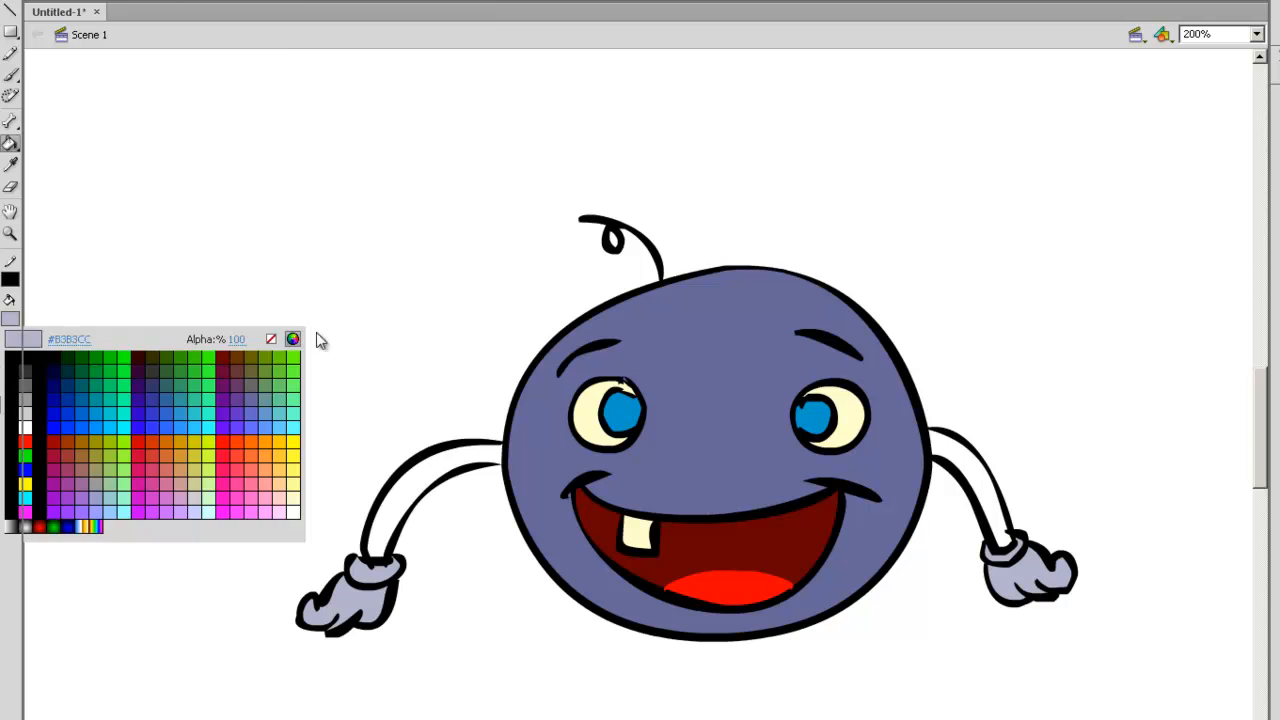
click(292, 339)
drag(984, 248, 980, 275)
click(606, 406)
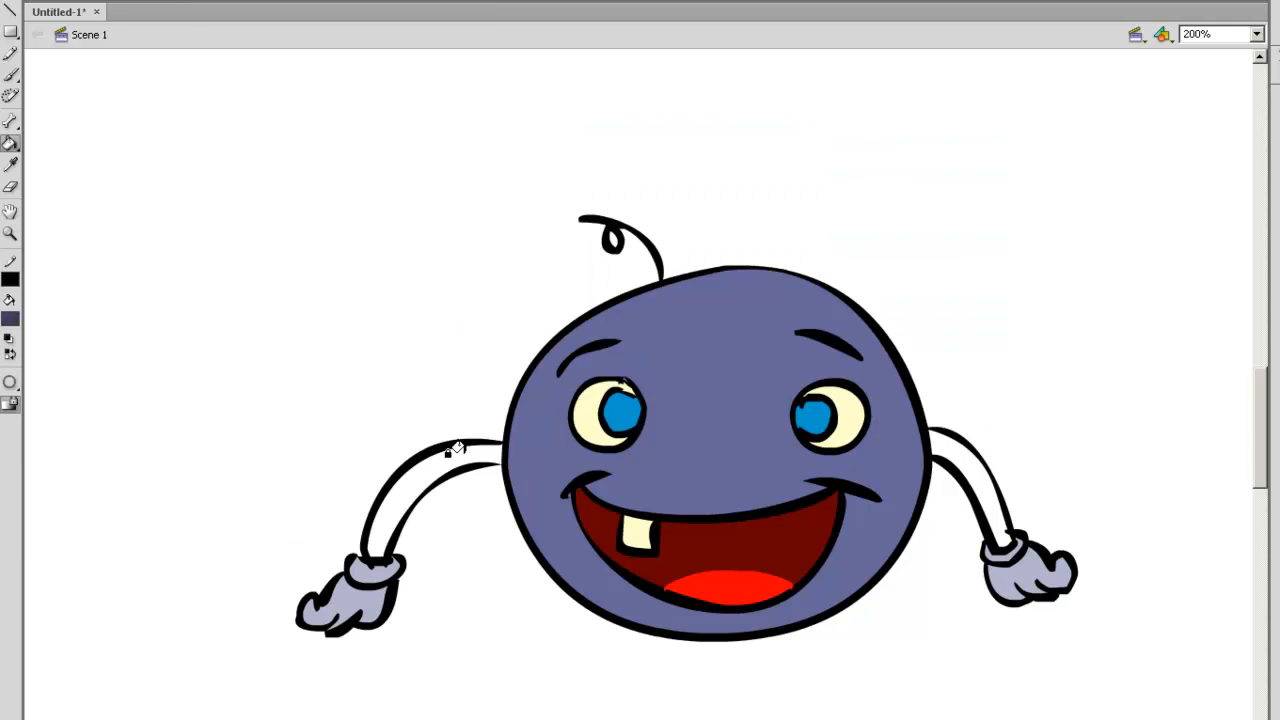
click(455, 450)
click(962, 458)
Add a new layer and draw a ground rectangle about 849 x 113 px across the lower part of the stage.
key(ctrl+1)
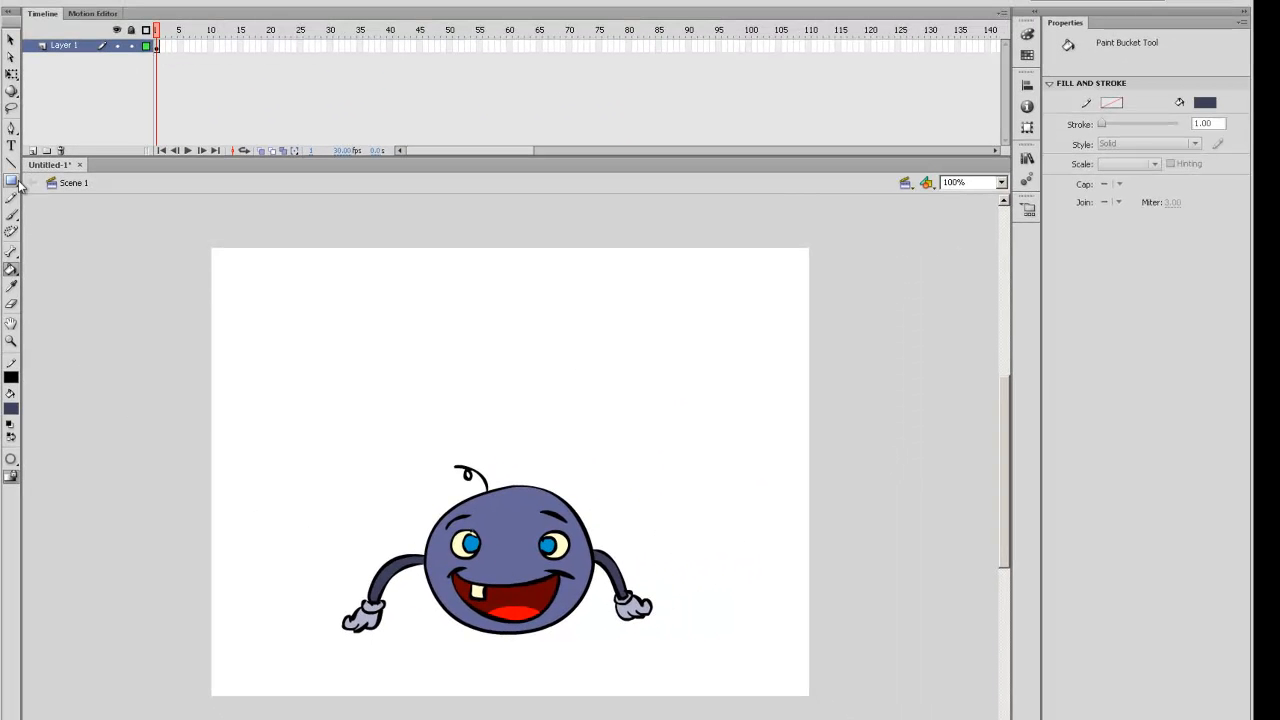
key(r)
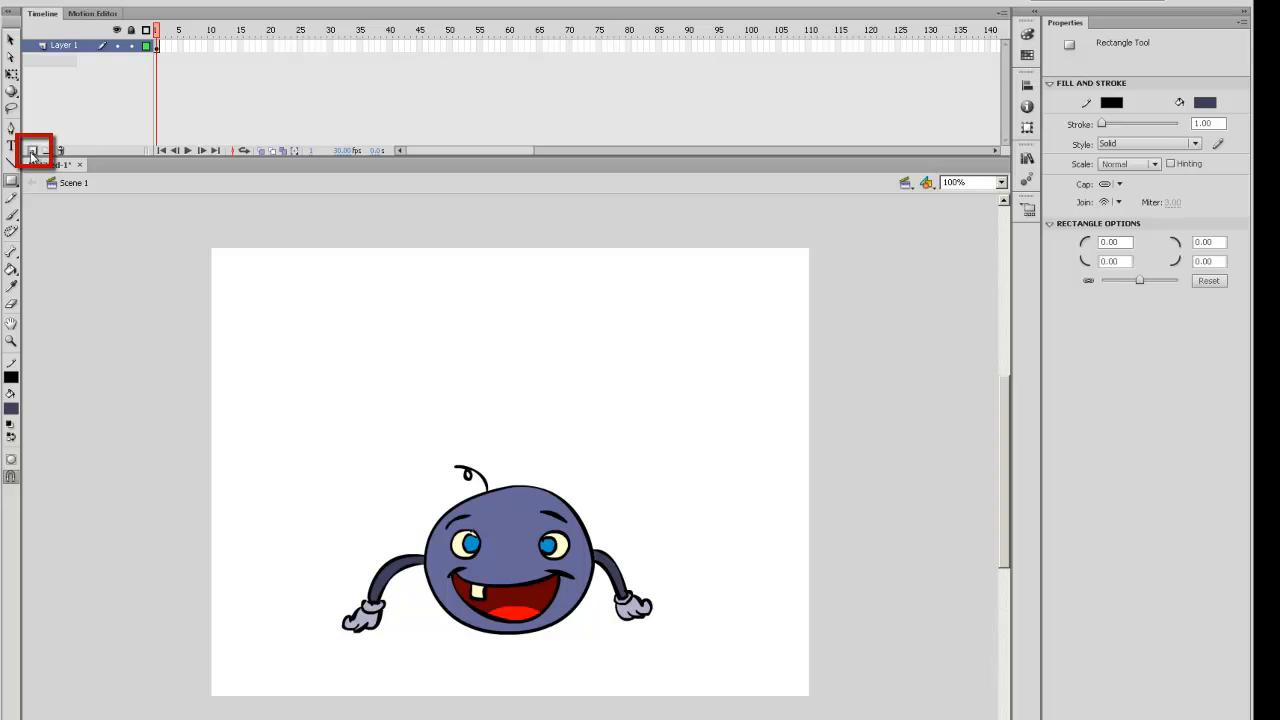
click(32, 150)
click(63, 50)
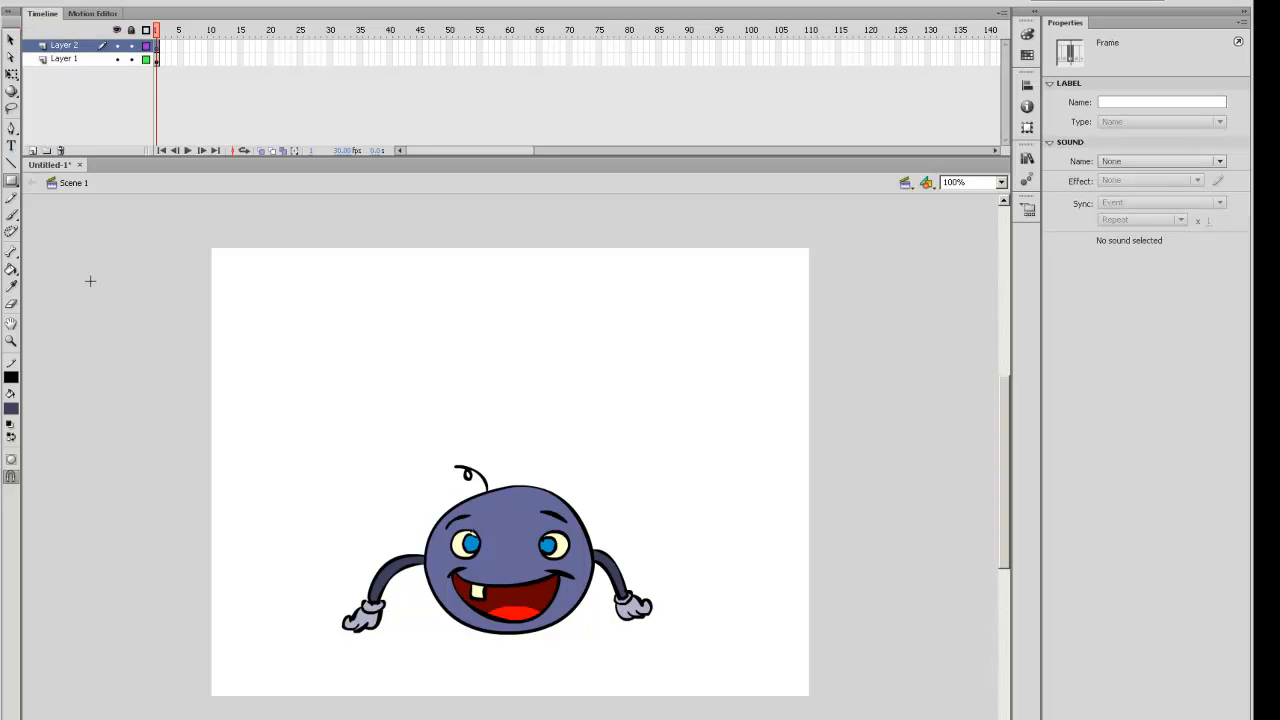
drag(198, 625, 832, 710)
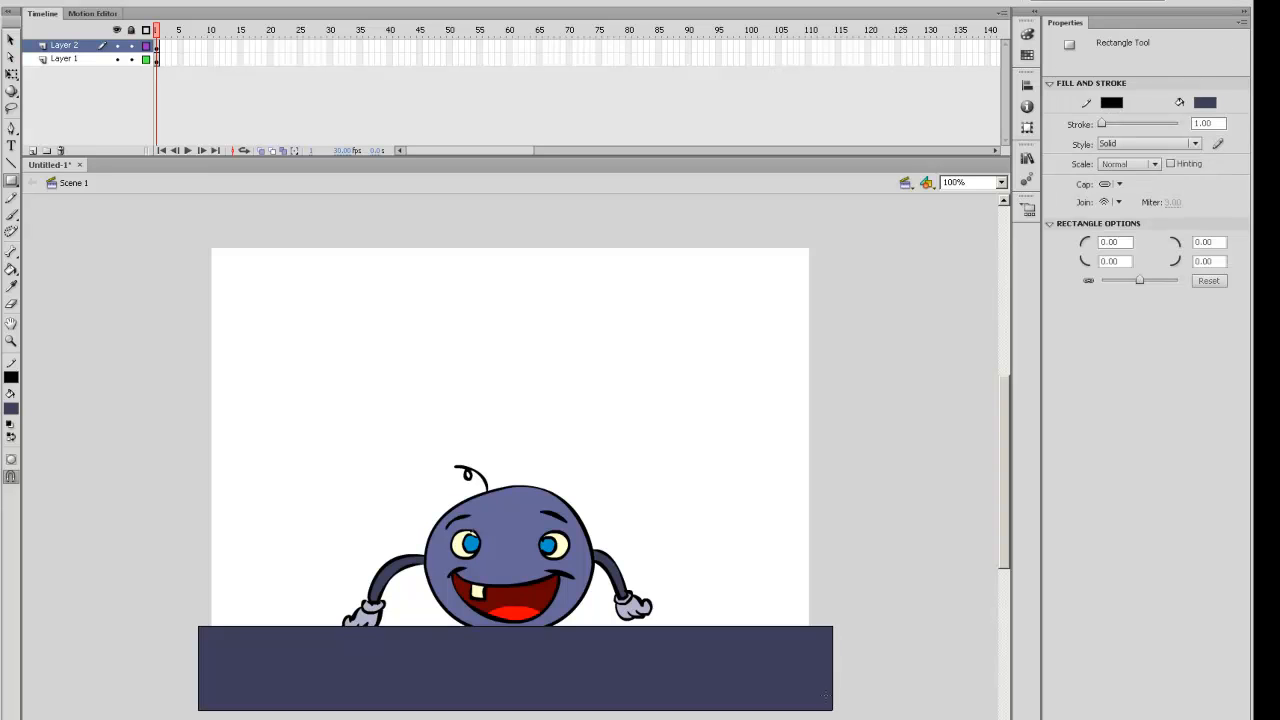
Select the ground rectangle's fill and change its colour to teal green.
key(v)
click(465, 684)
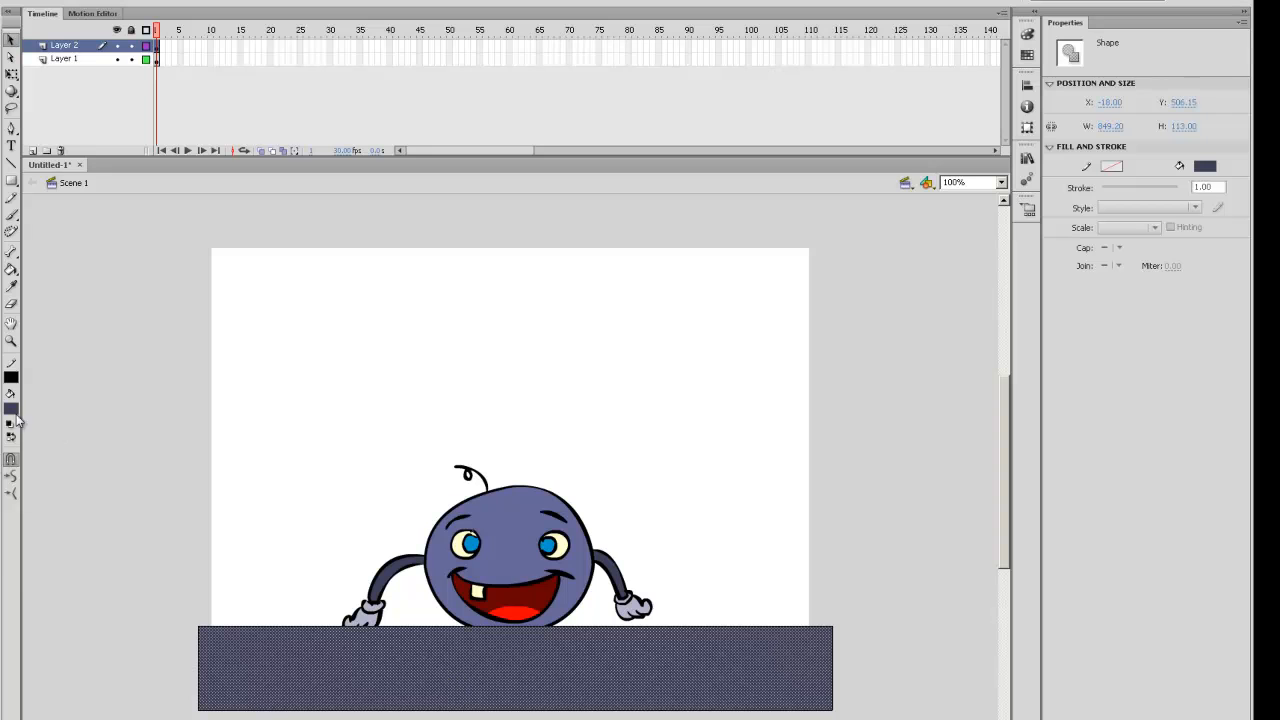
click(12, 410)
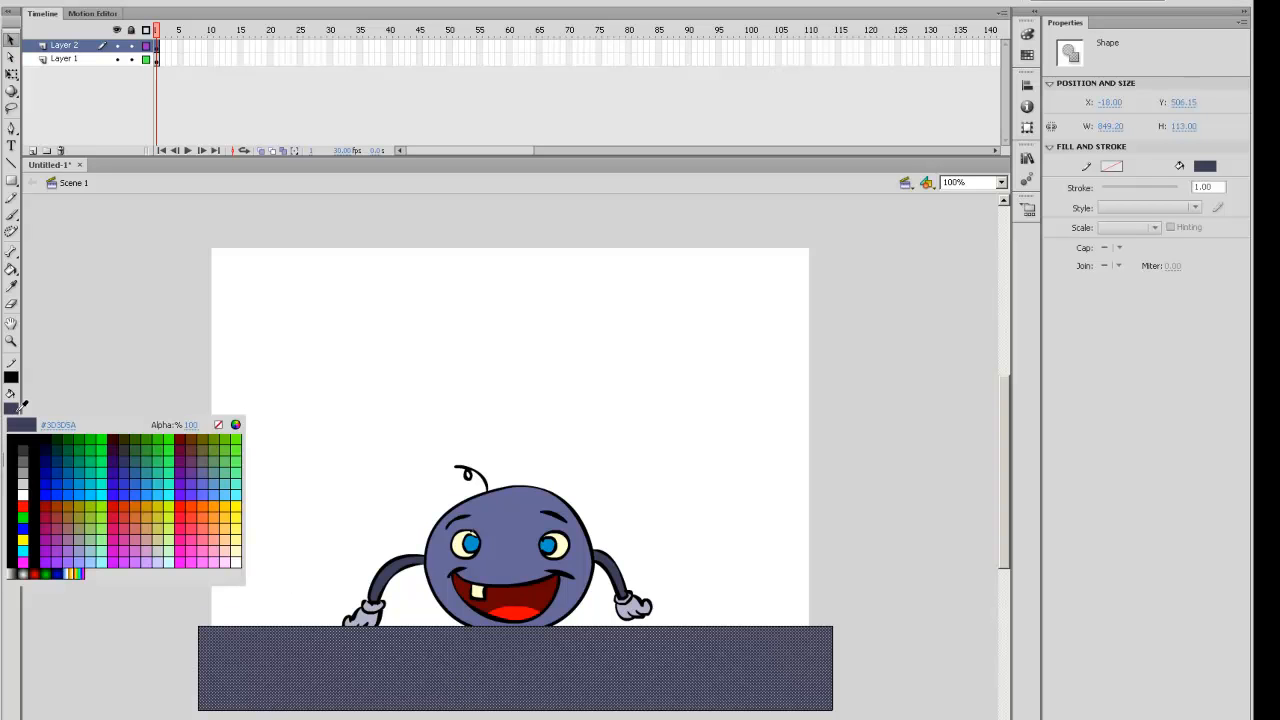
click(96, 486)
click(12, 410)
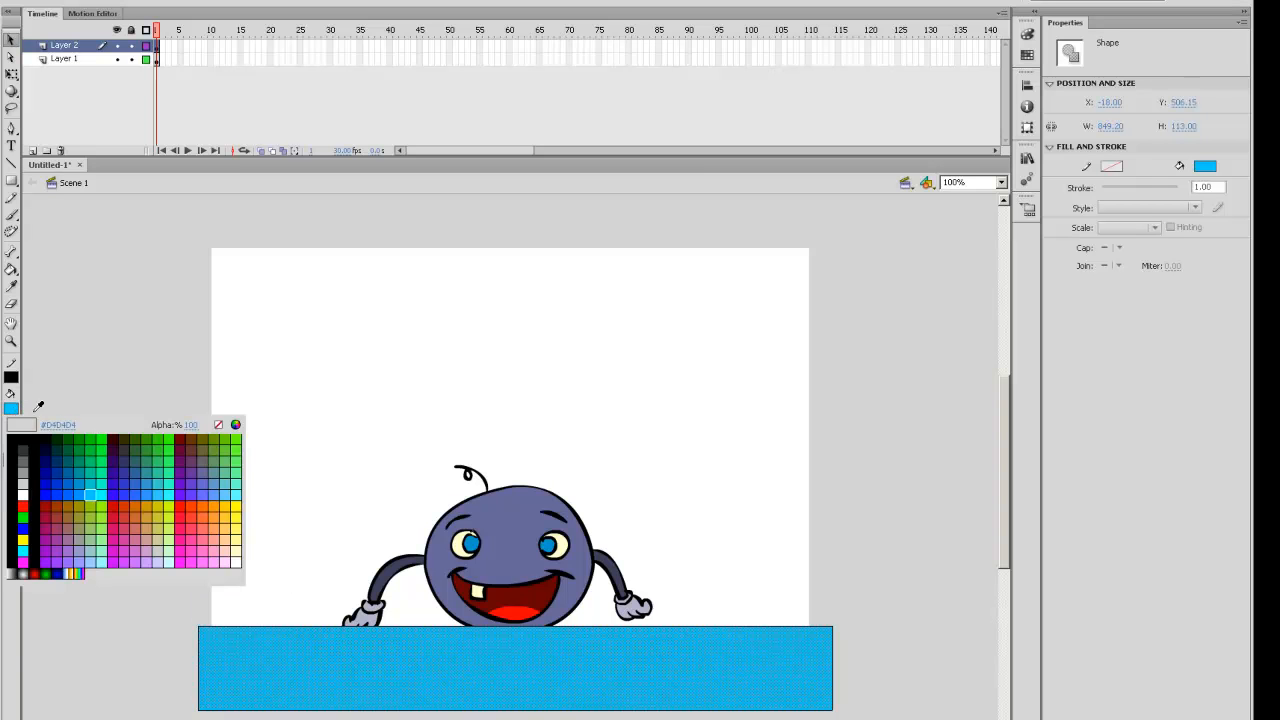
click(80, 480)
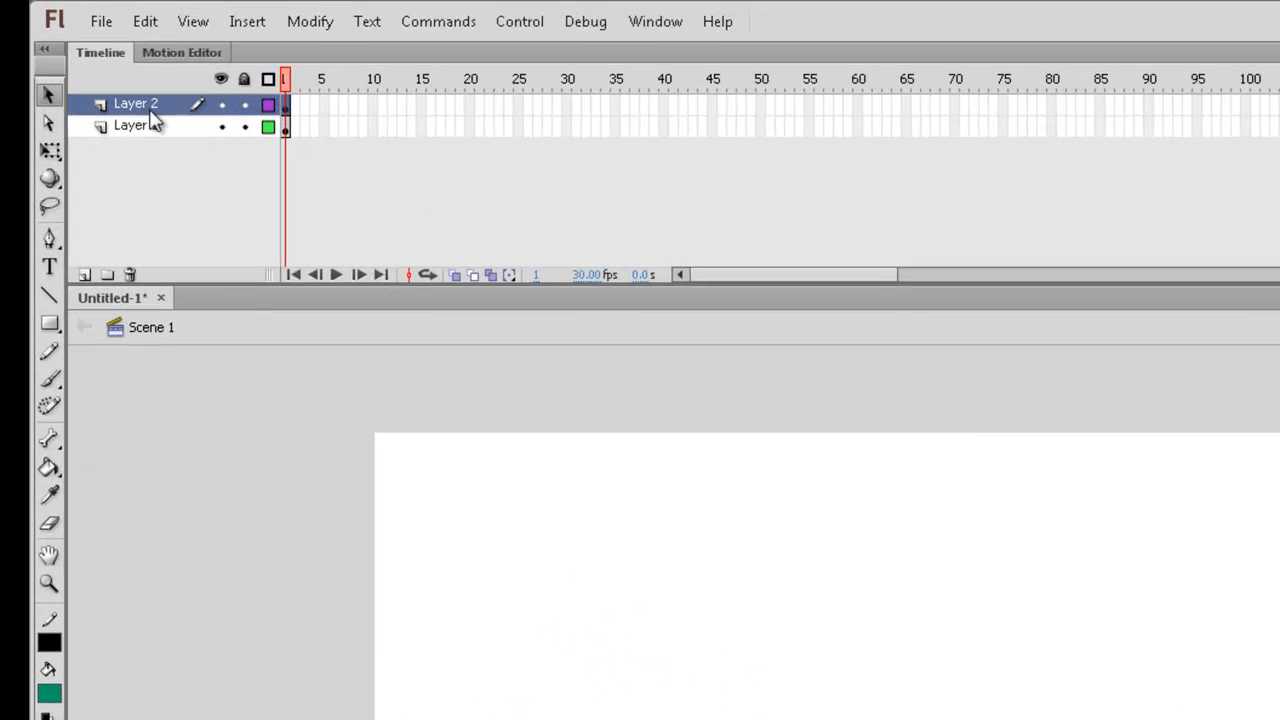
Rename Layer 2 as Ground and move it below Layer 1.
text(Ground)
key(Return)
drag(143, 105, 148, 138)
Rename Layer 1 as Character and lock the Ground layer.
click(154, 106)
double_click(160, 106)
text(Ch)
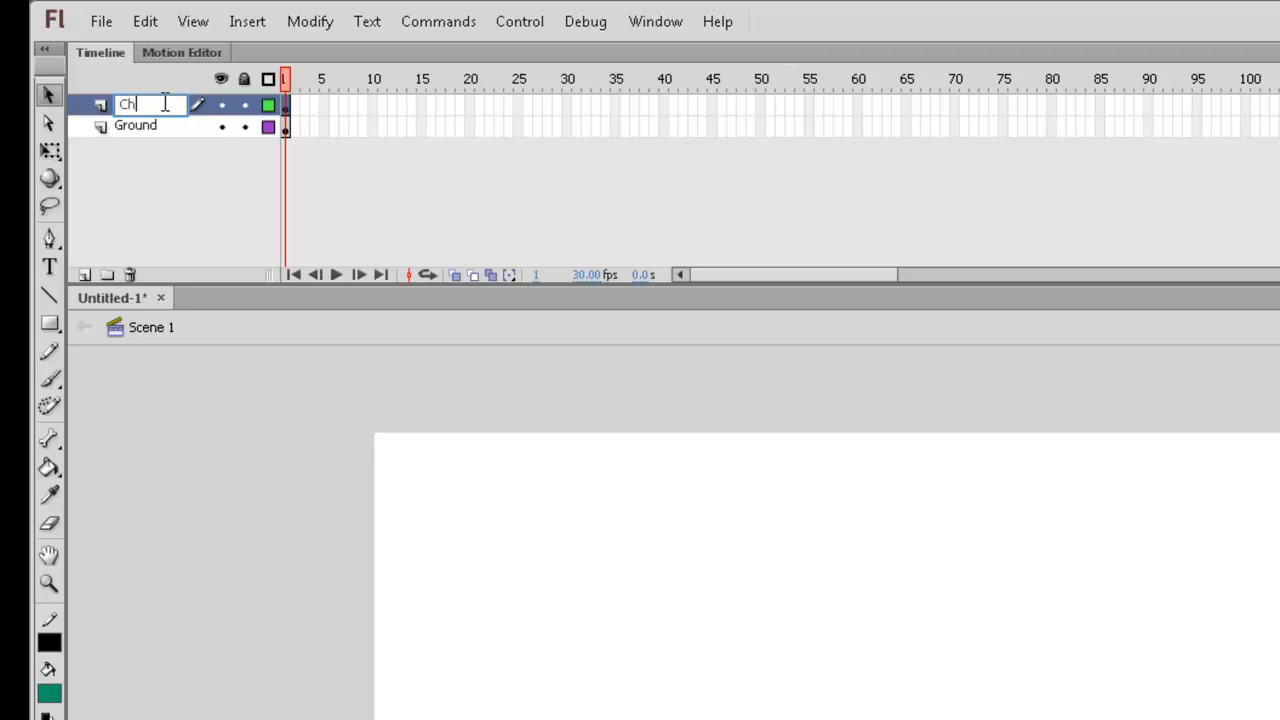
text(aracter)
key(Return)
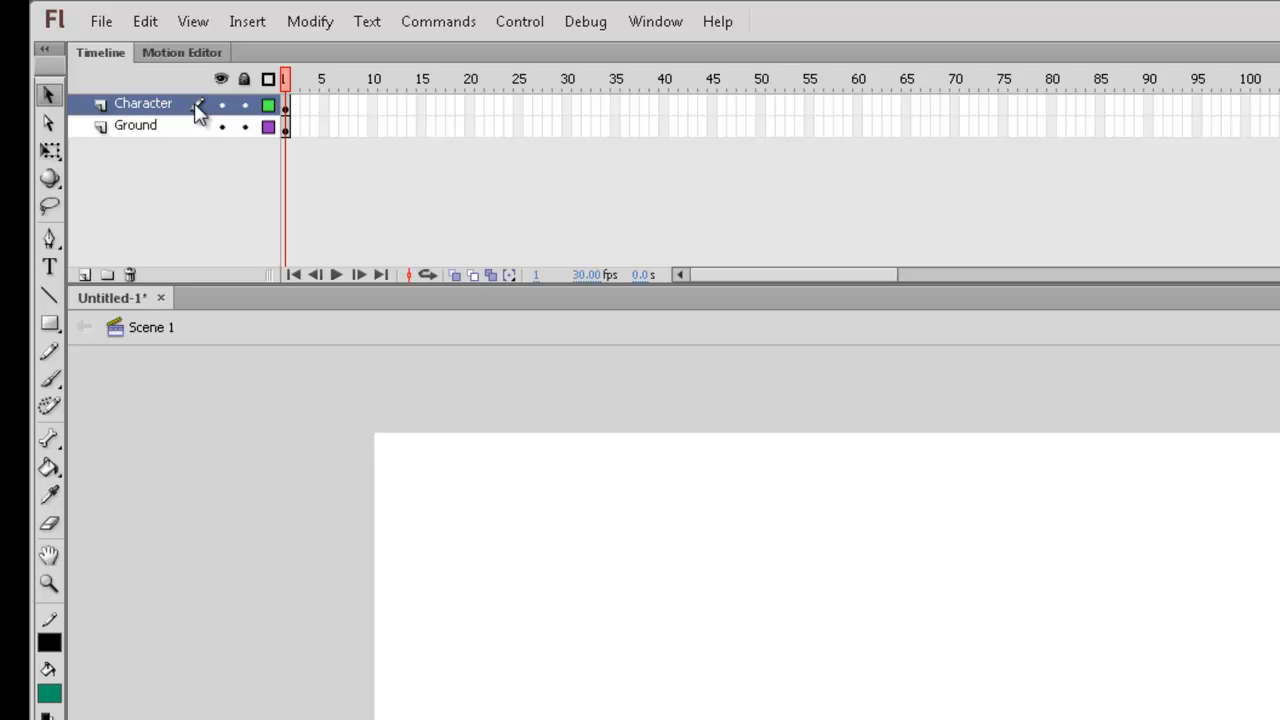
click(244, 127)
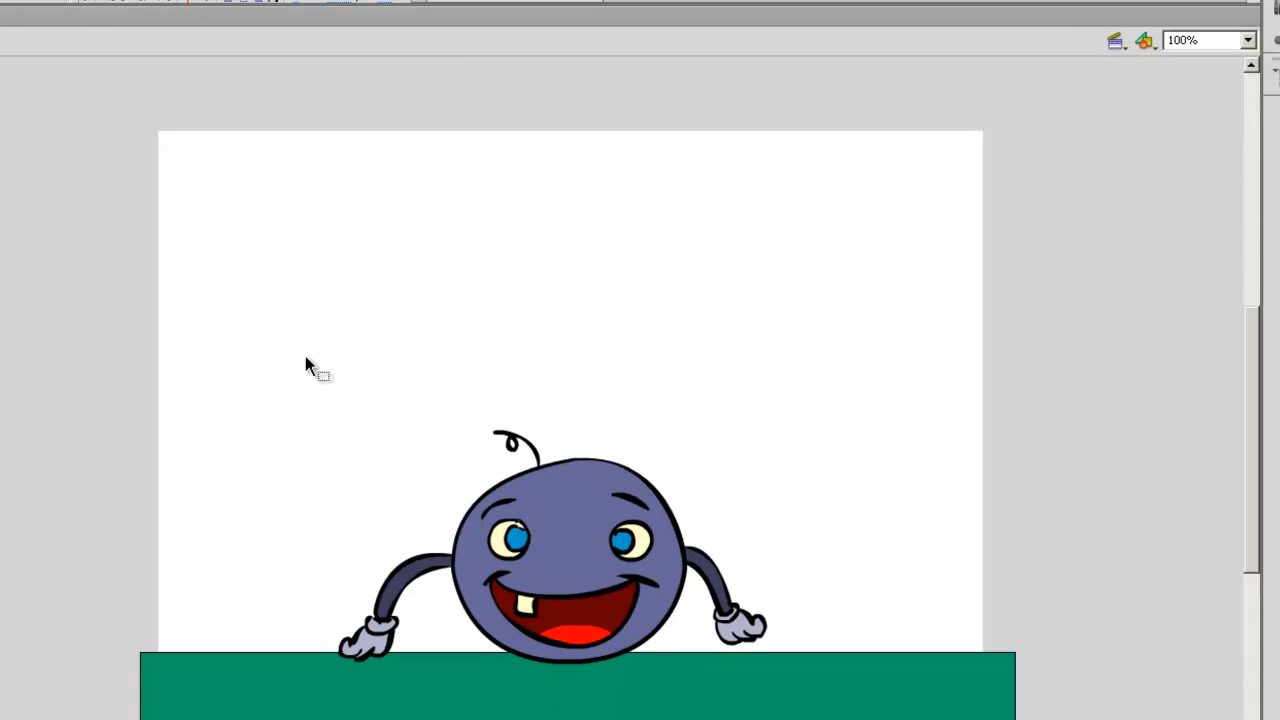
Select the whole character drawing and convert it to a Graphic symbol named FunnyGuy with centre registration.
key(v)
mouse_move(245, 282)
mouse_down()
mouse_move(490, 478)
mouse_move(749, 610)
mouse_up()
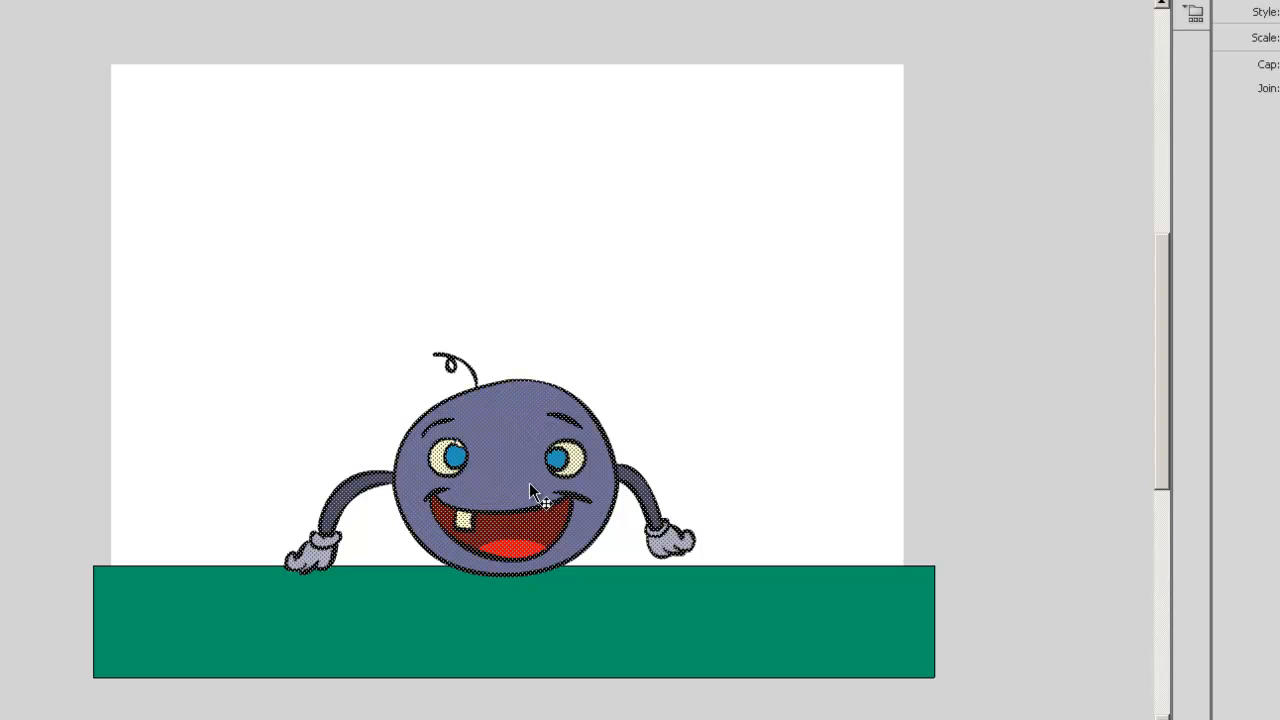
right_click(529, 484)
click(633, 457)
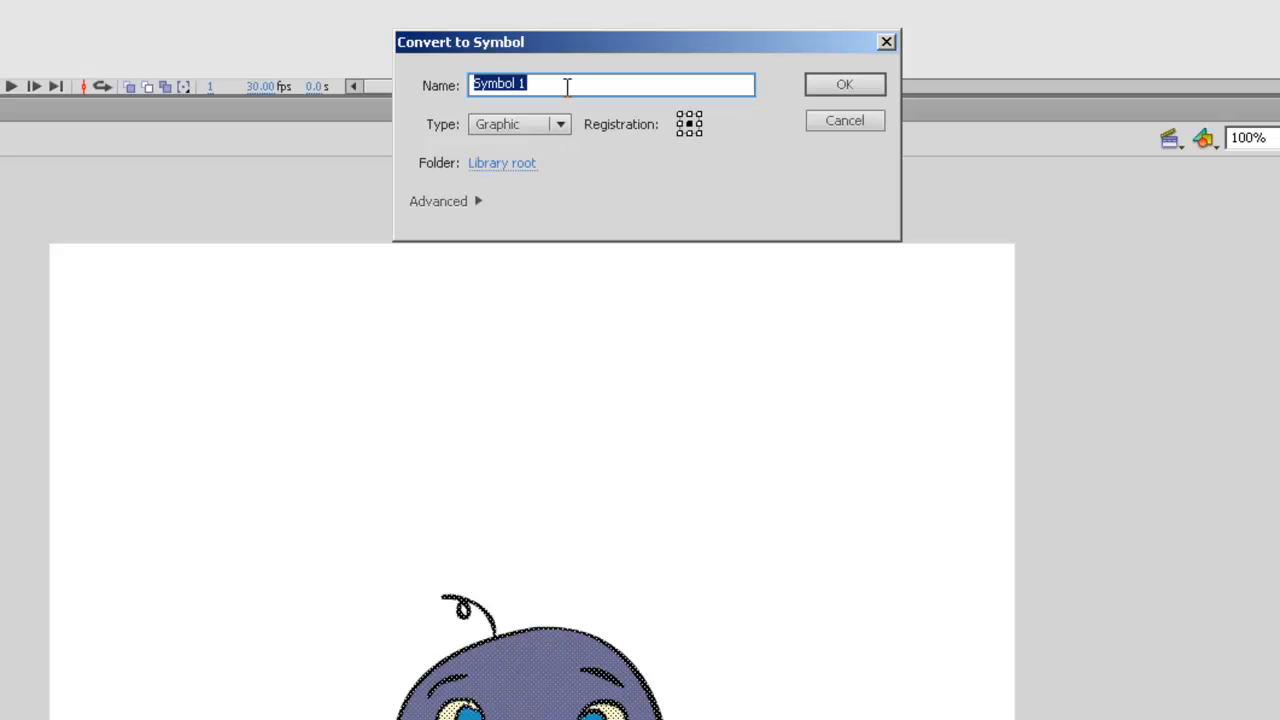
text(FunnyGuy)
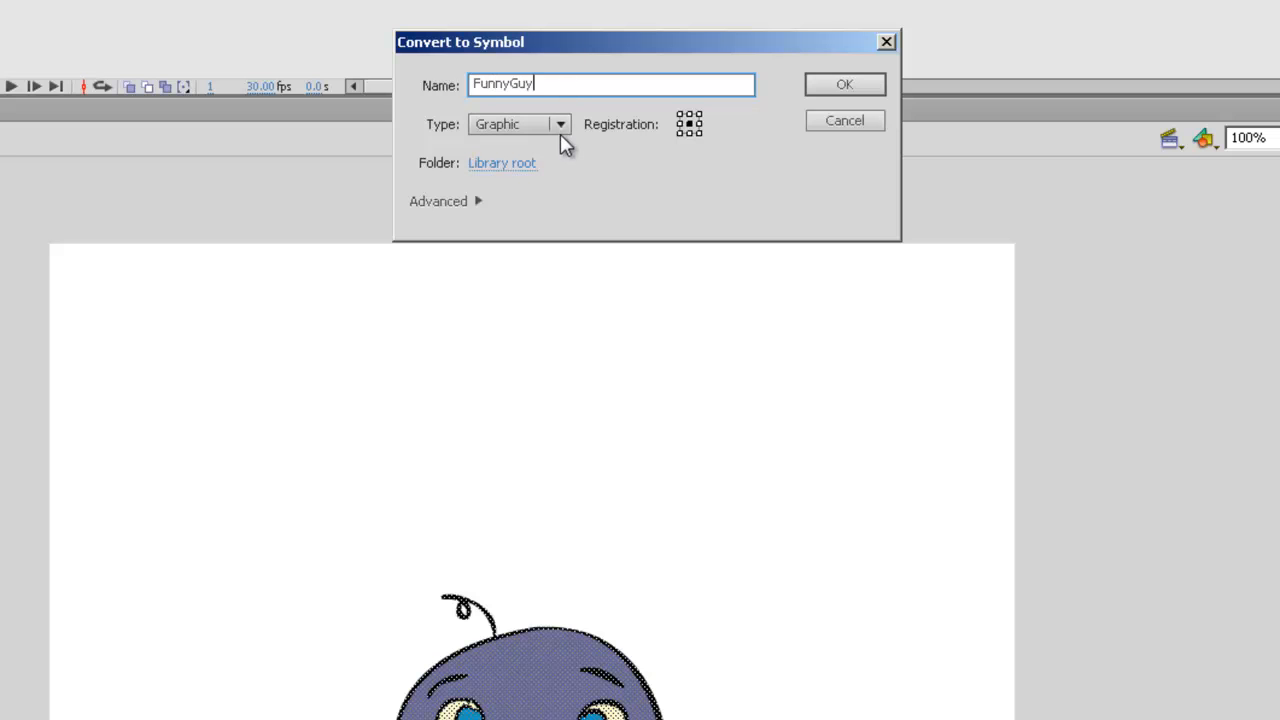
click(556, 125)
click(536, 202)
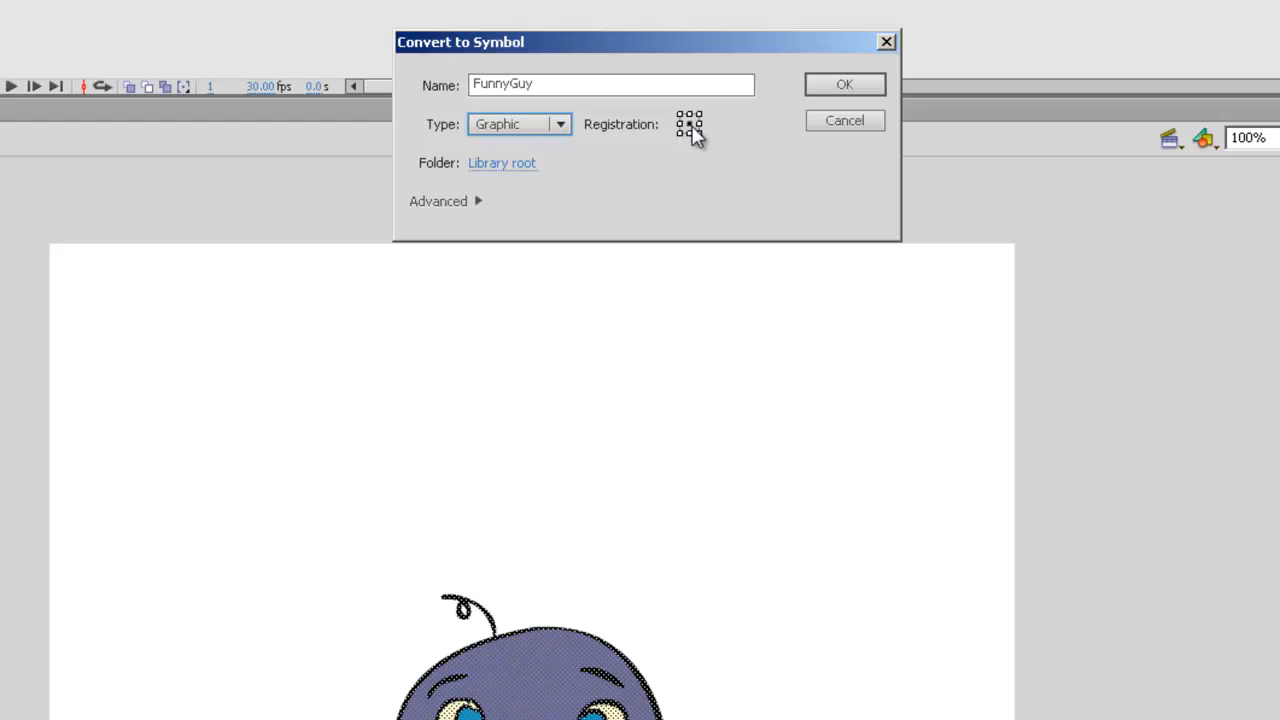
click(844, 84)
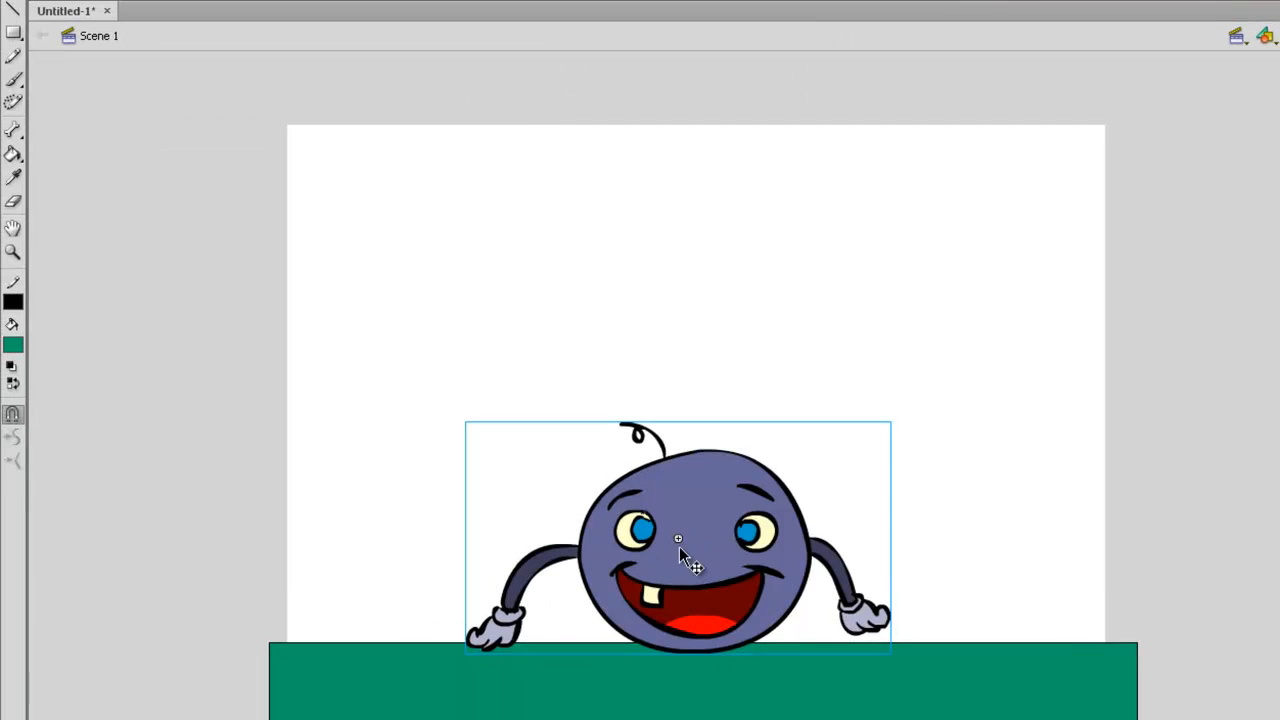
Open the FunnyGuy symbol to inspect its editable artwork and return to Scene 1.
double_click(739, 545)
drag(395, 301, 951, 714)
drag(771, 610, 759, 596)
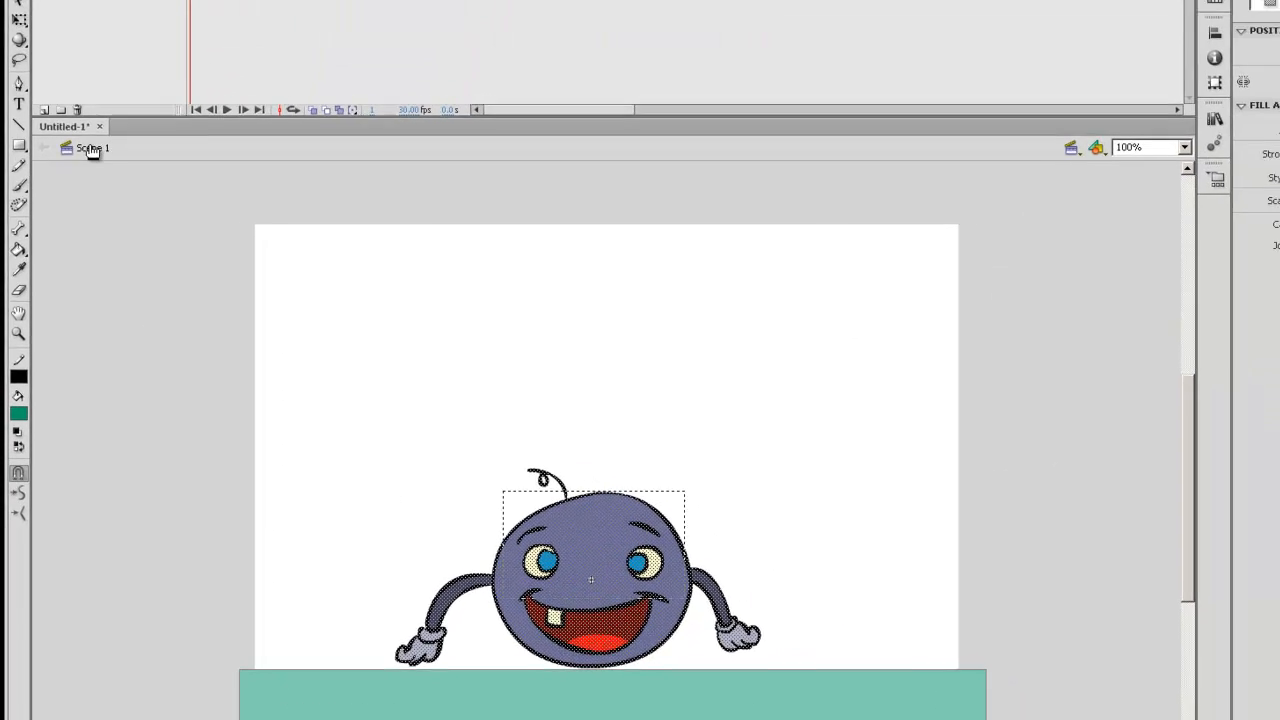
click(93, 73)
Scale the character proportionally down to about 225 px wide with Free Transform and place it on top of the ground.
key(q)
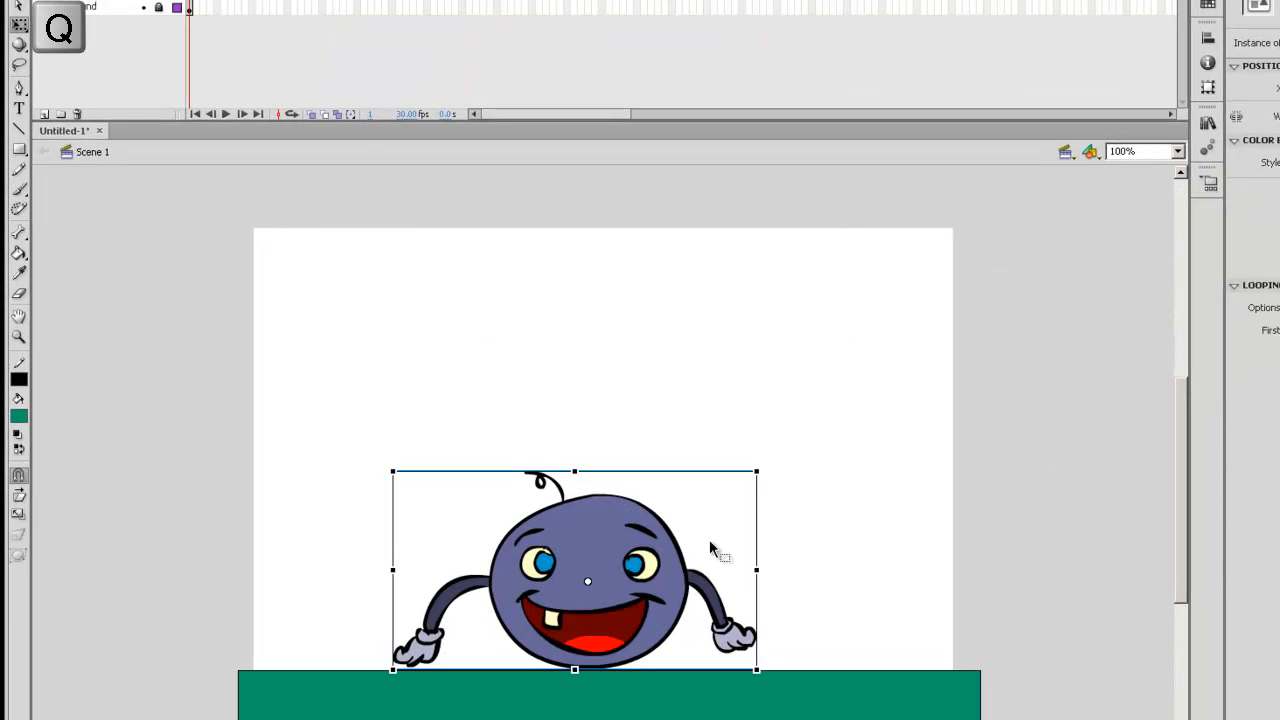
drag(771, 466, 694, 514)
key(ctrl+z)
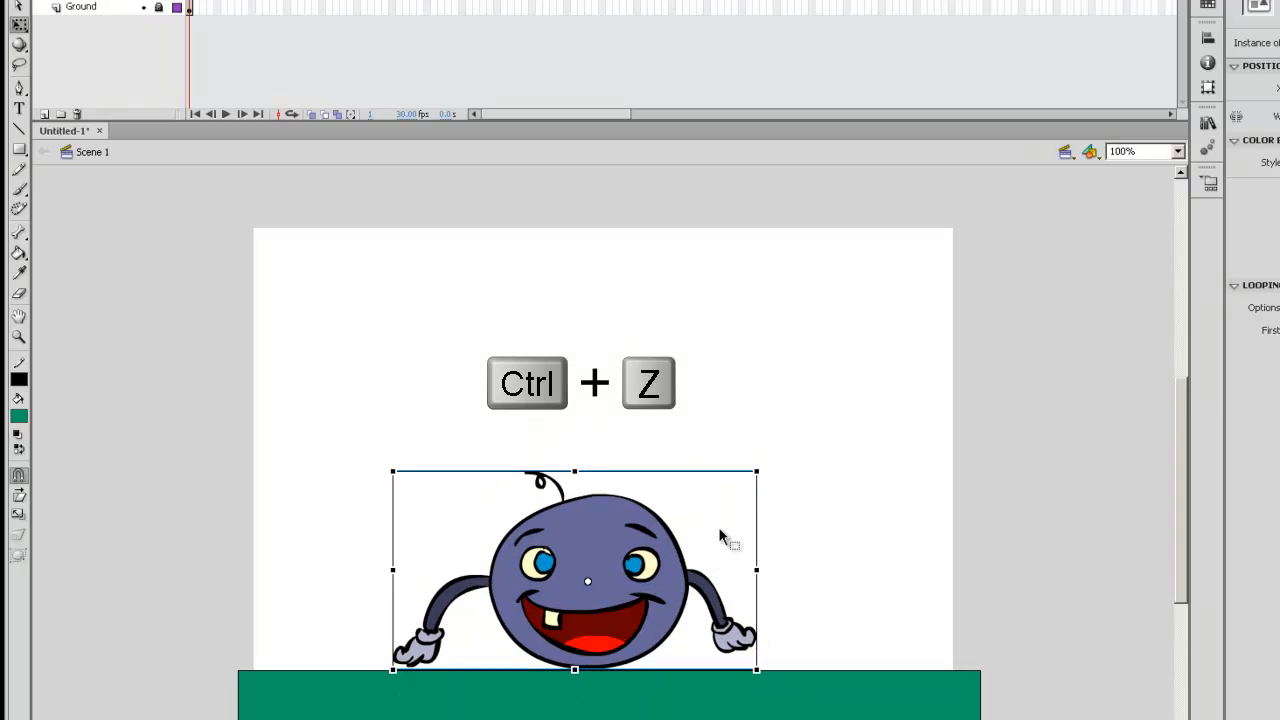
drag(755, 471, 682, 522)
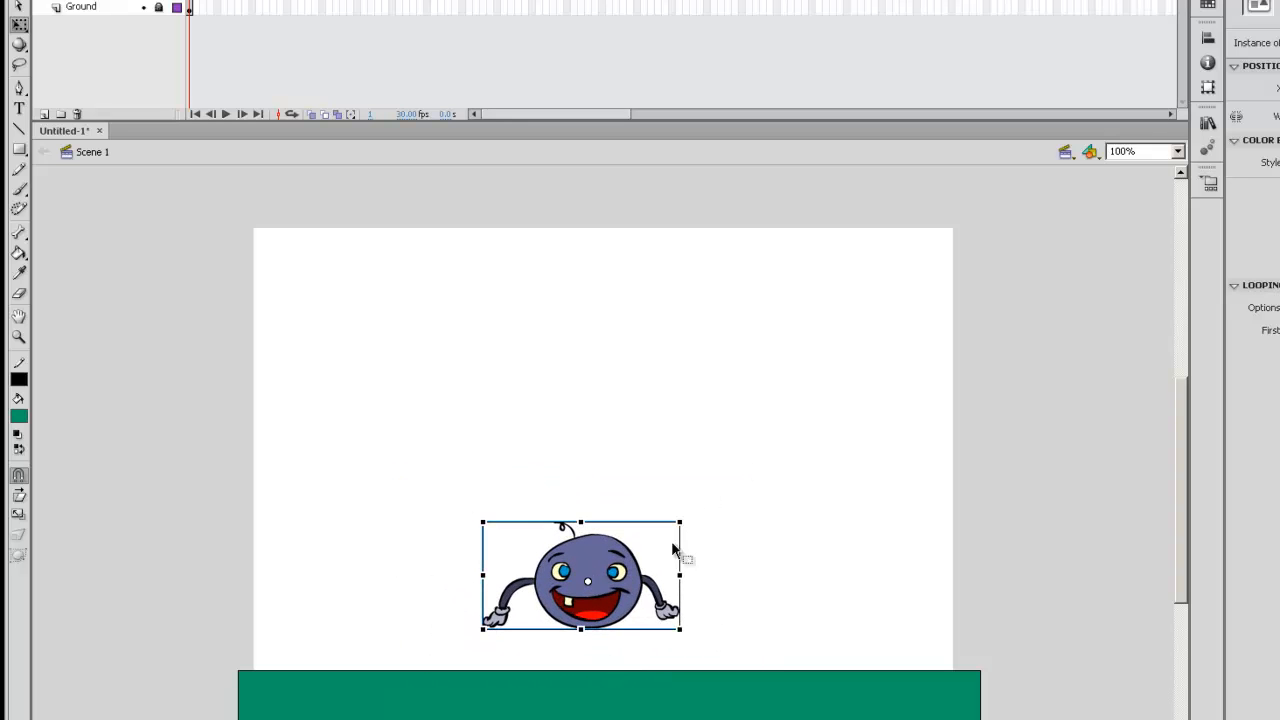
drag(629, 572, 669, 617)
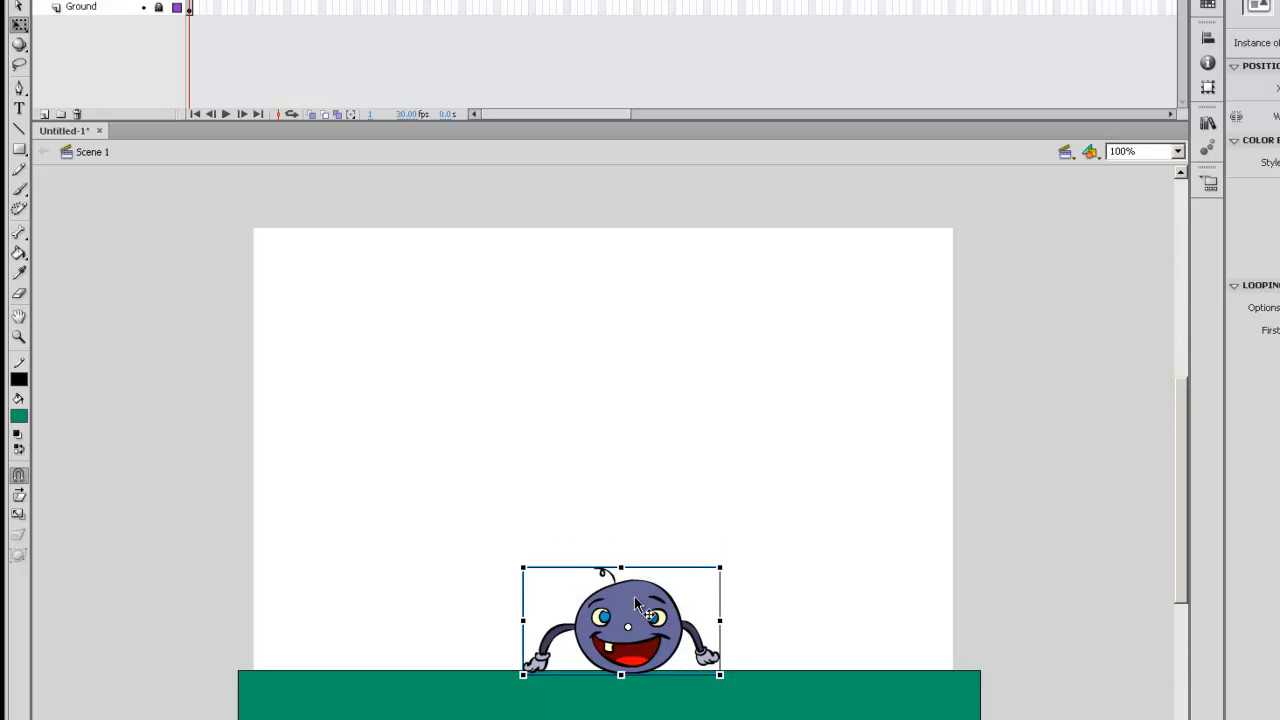
click(694, 505)
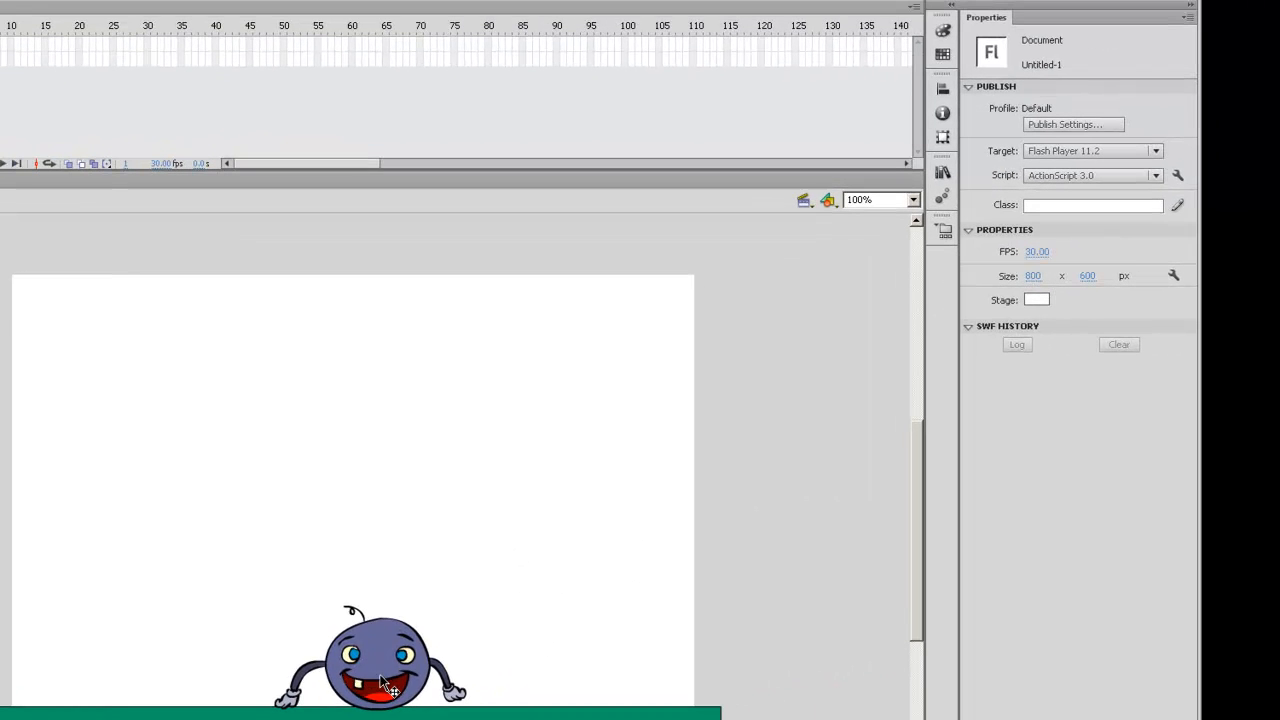
Set the FunnyGuy instance's looping option to Single Frame.
click(384, 656)
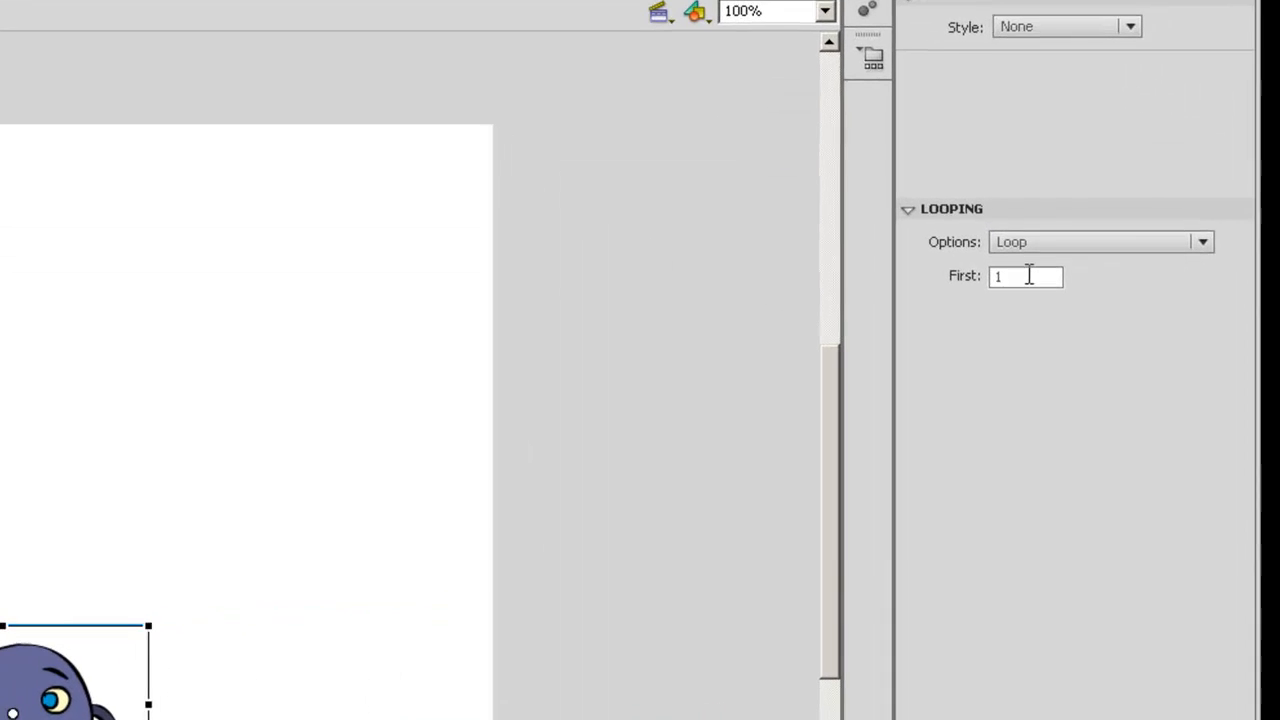
click(1118, 251)
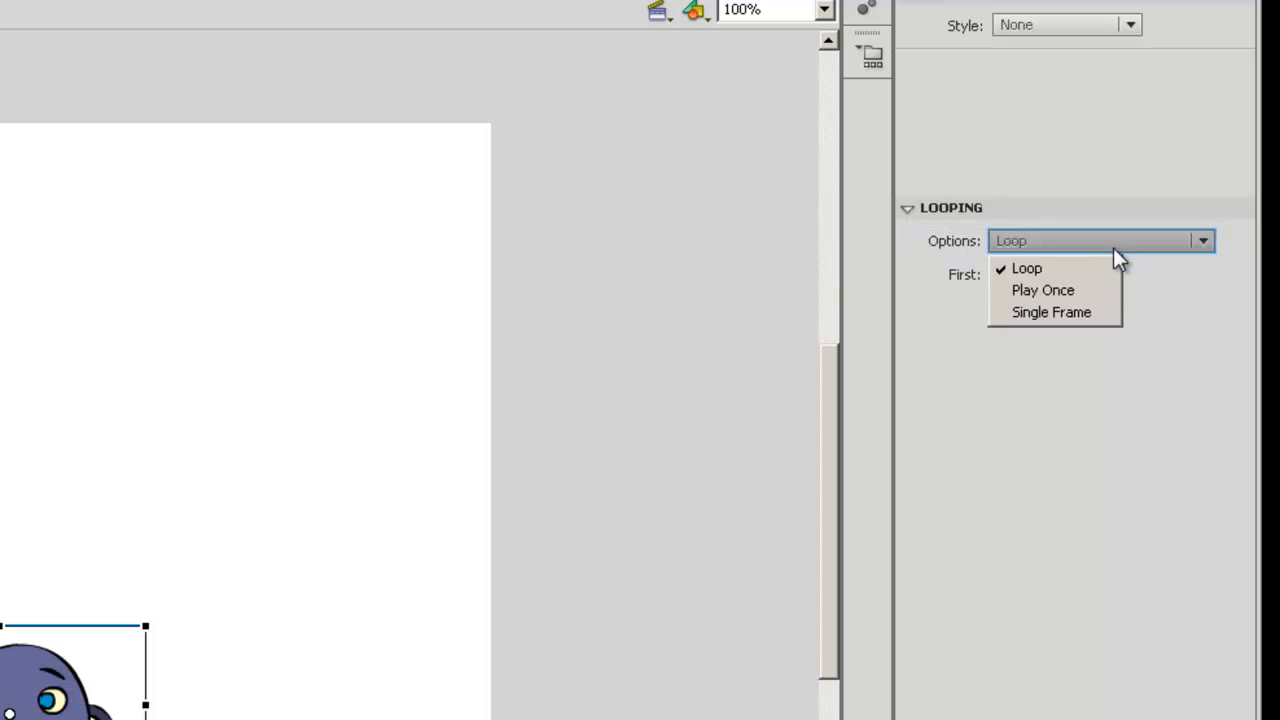
click(1076, 318)
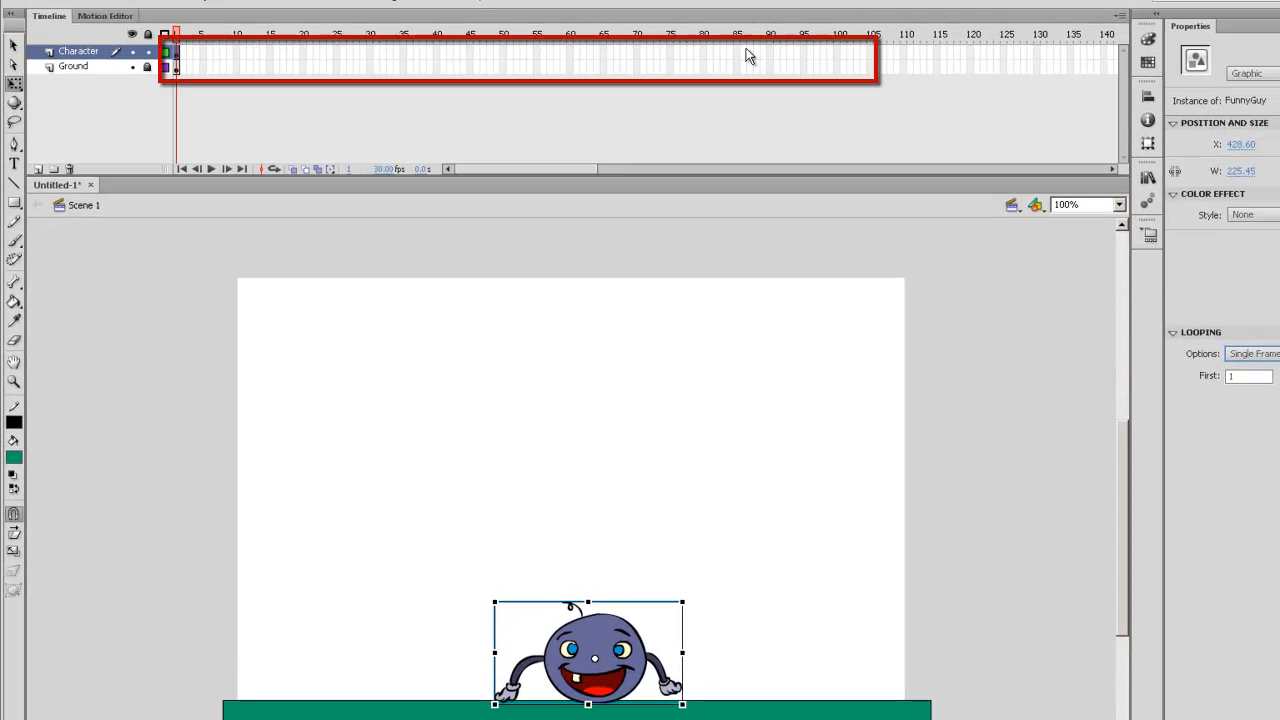
Extend the Character and Ground layers to frame 103, then select the character at frame 1.
click(843, 50)
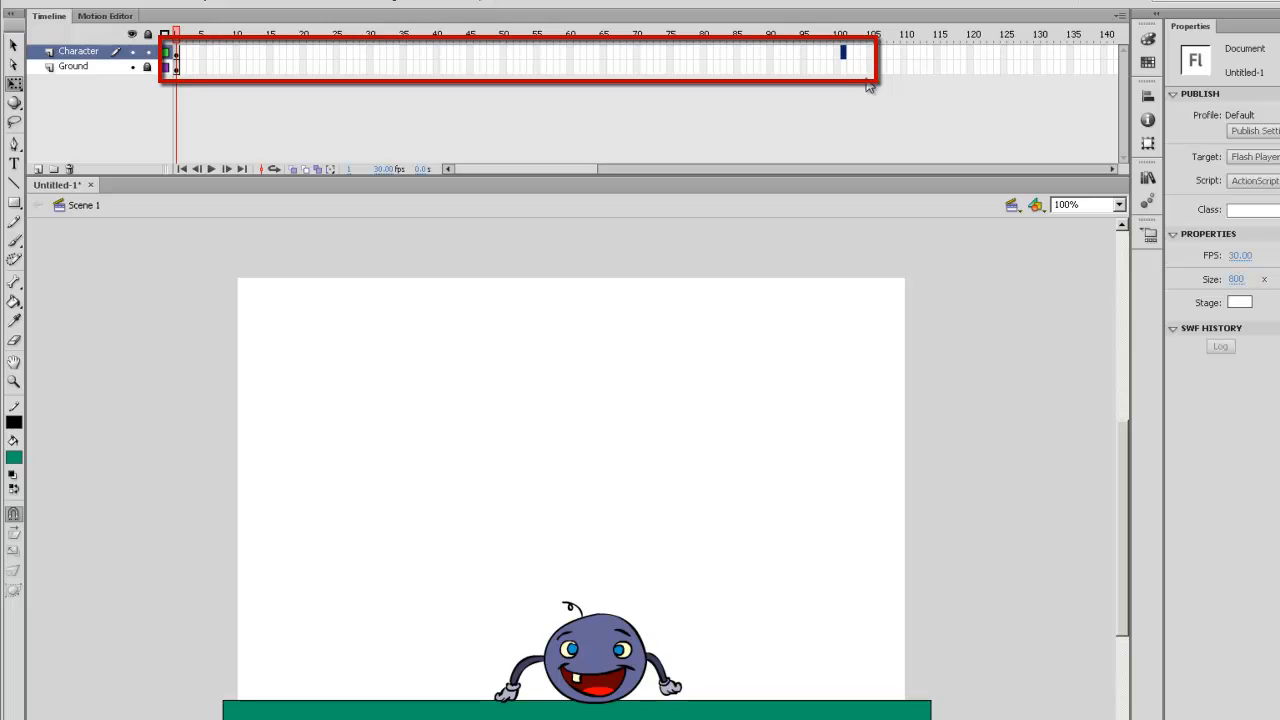
drag(855, 52, 855, 67)
key(F5)
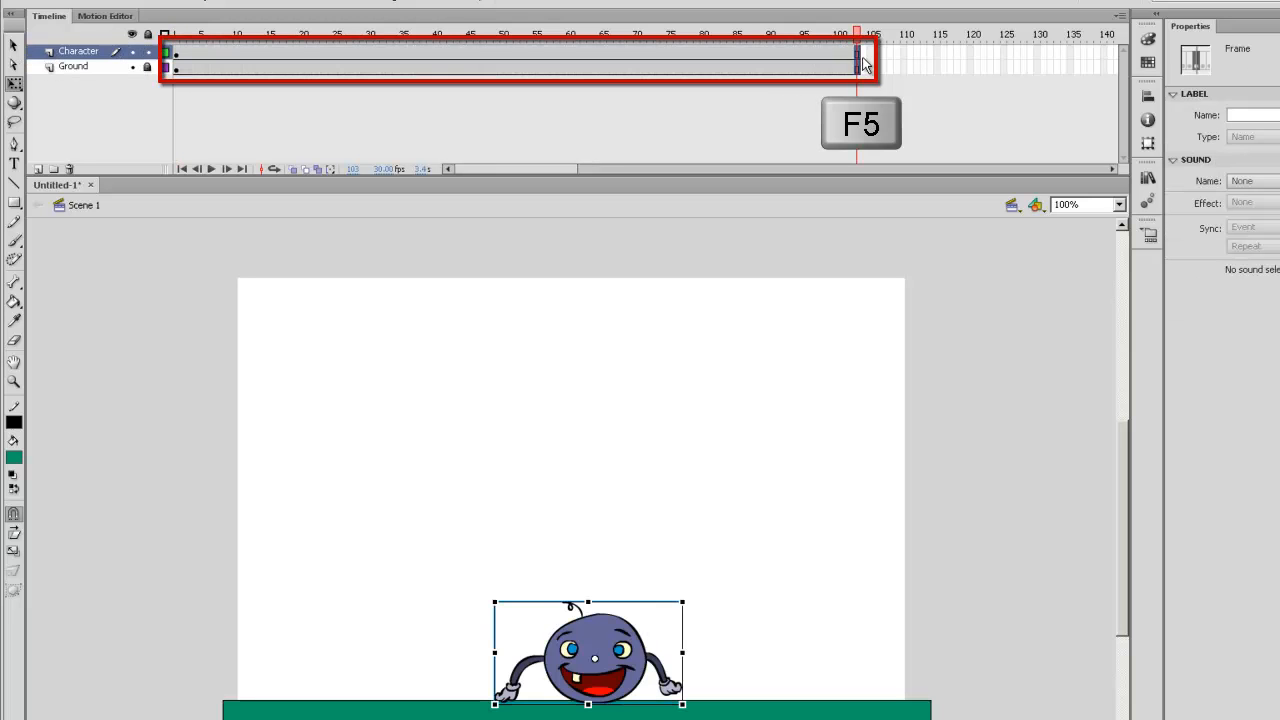
drag(665, 36, 176, 38)
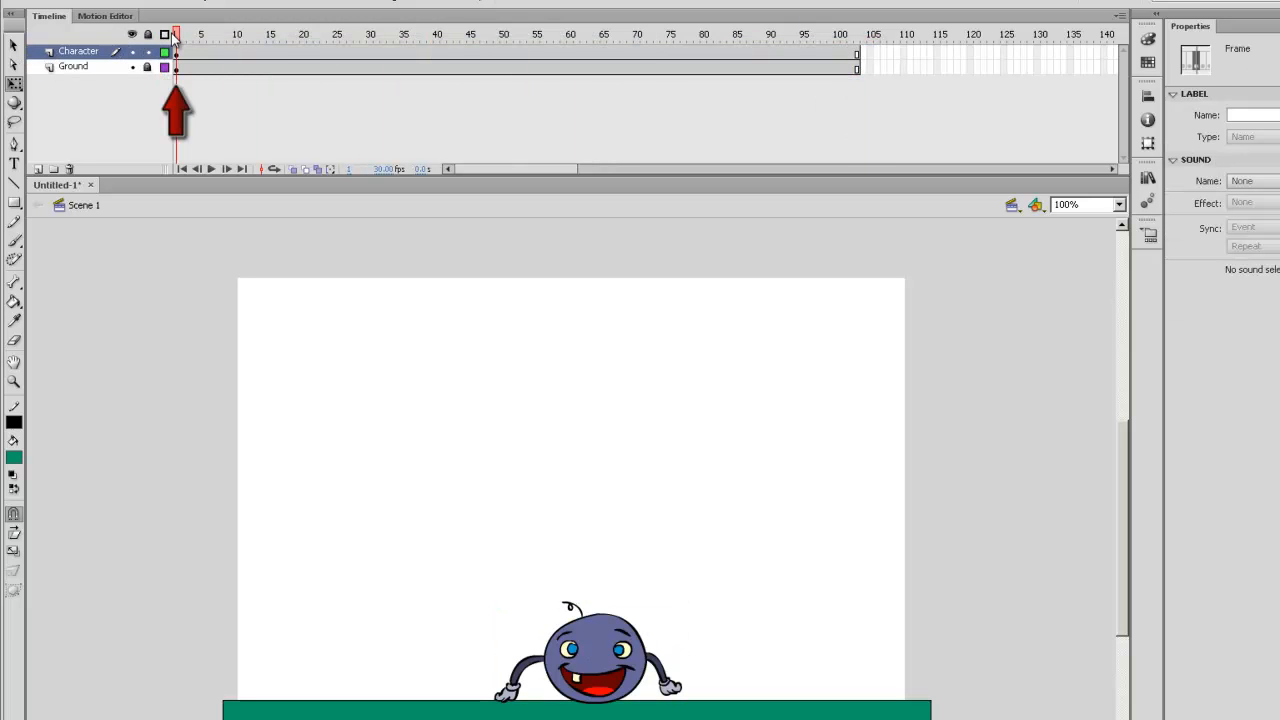
click(628, 654)
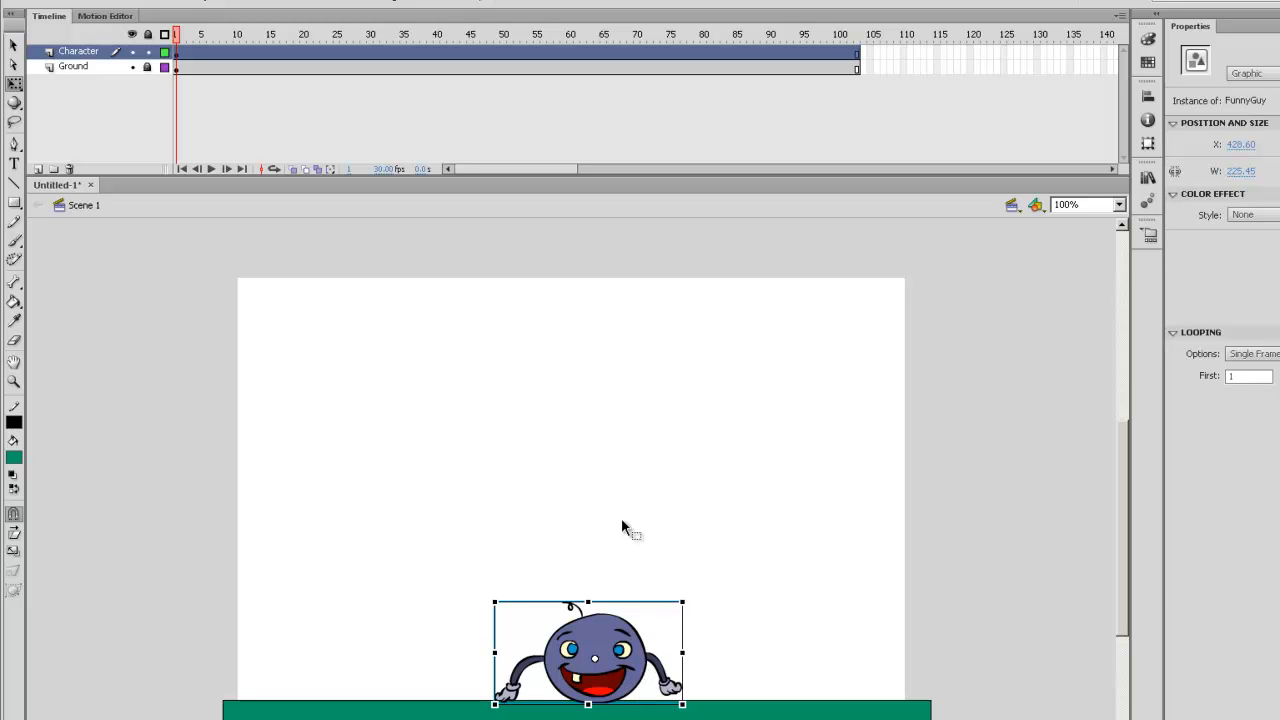
Insert a keyframe at frame 15 of the Character layer and squash the character flatter and about 251 px wide with Free Transform.
click(270, 52)
key(F6)
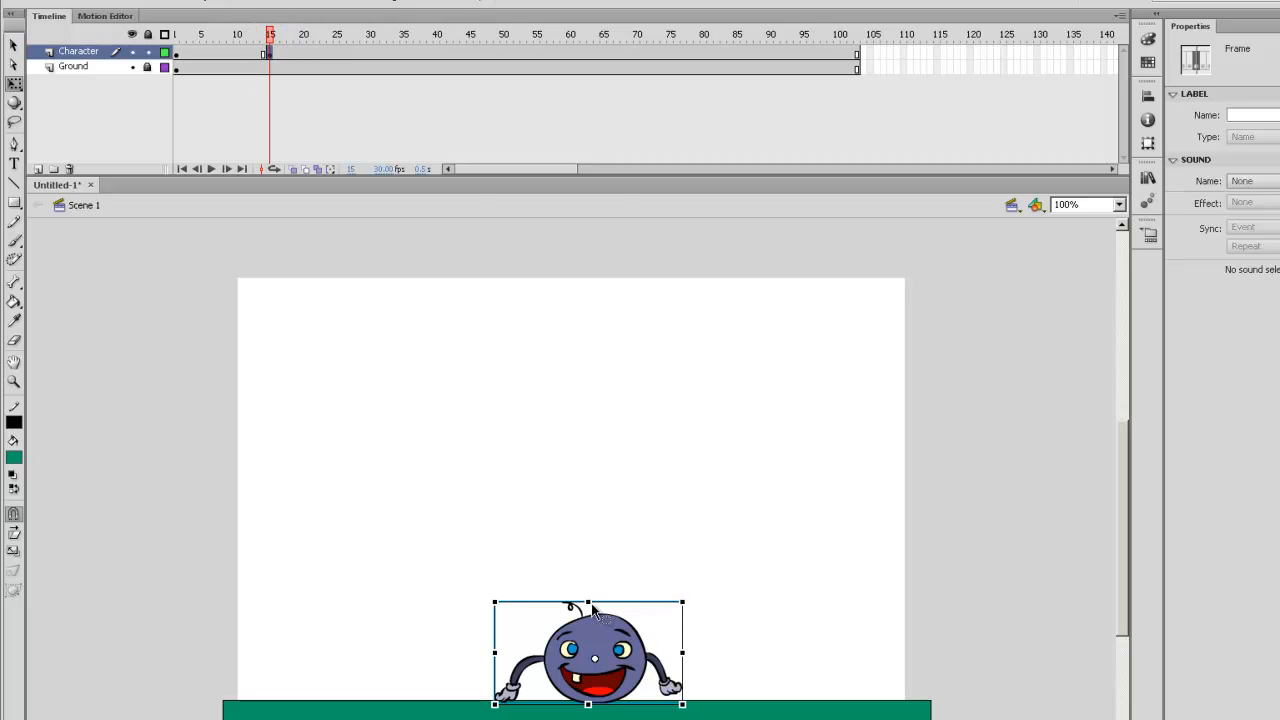
drag(589, 602, 589, 611)
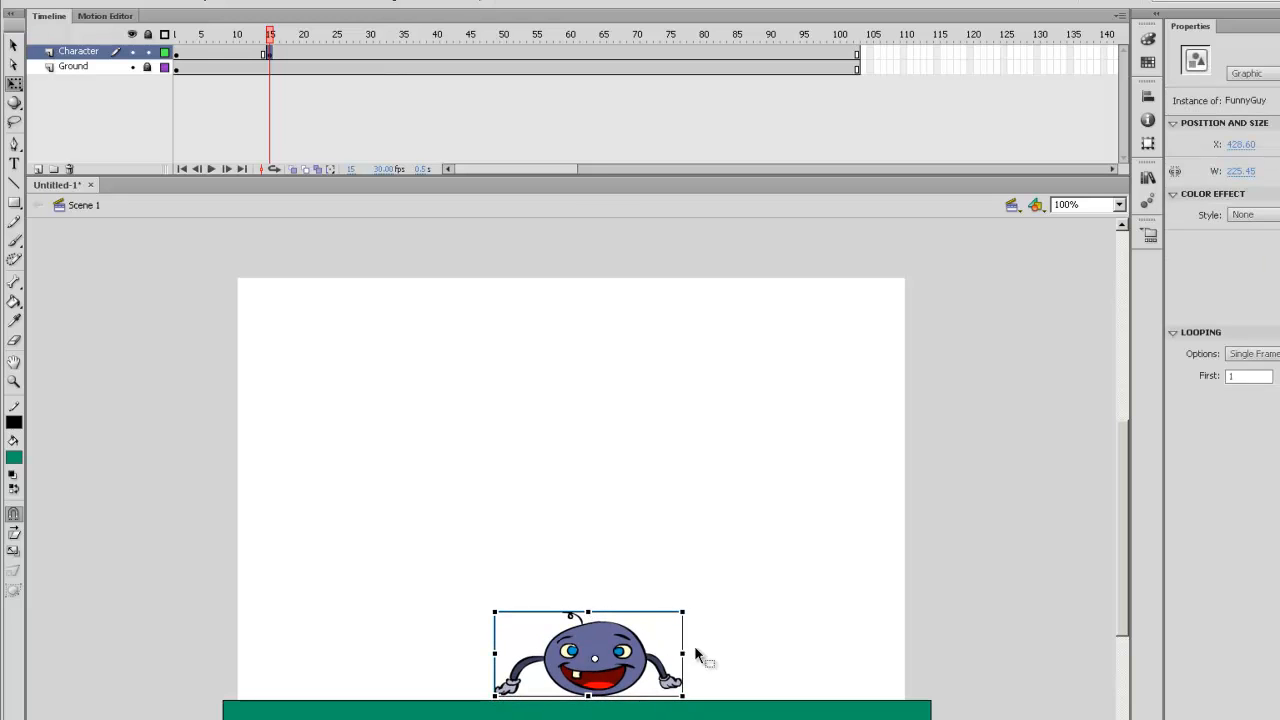
drag(683, 653, 692, 653)
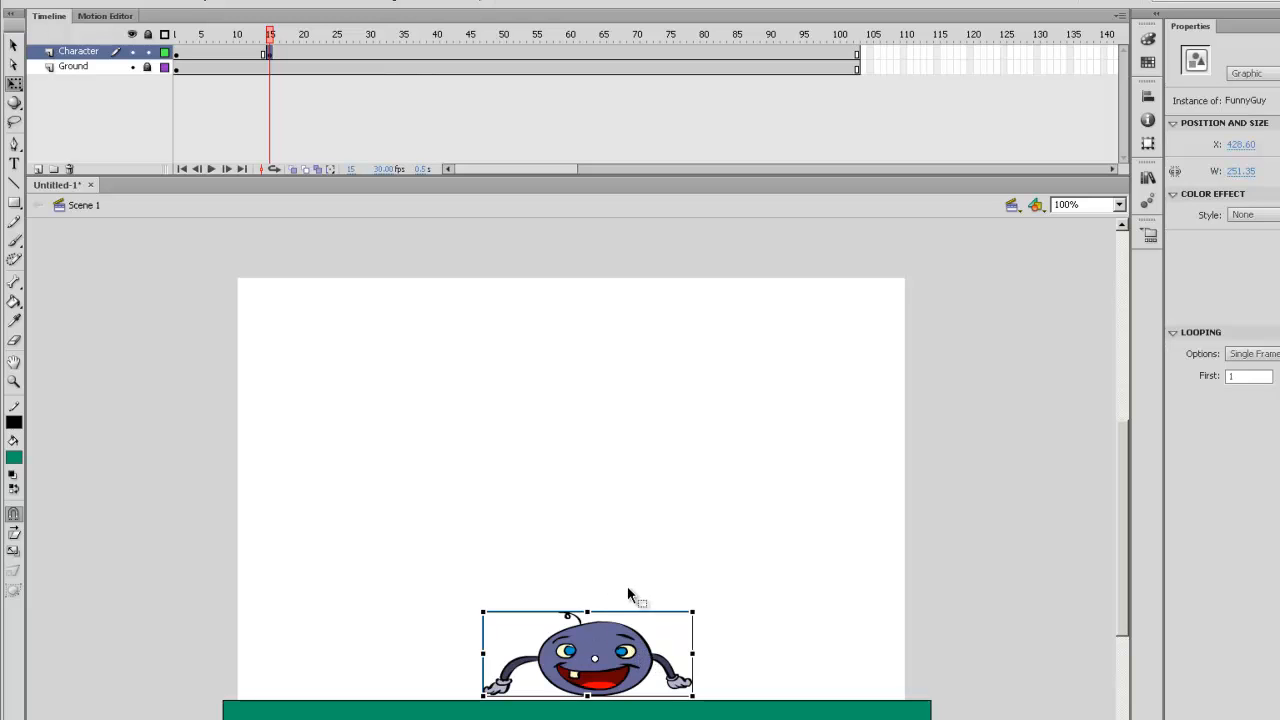
Step back and forth across frame 15 to compare the normal pose with the squashed pose.
key(comma)
key(period)
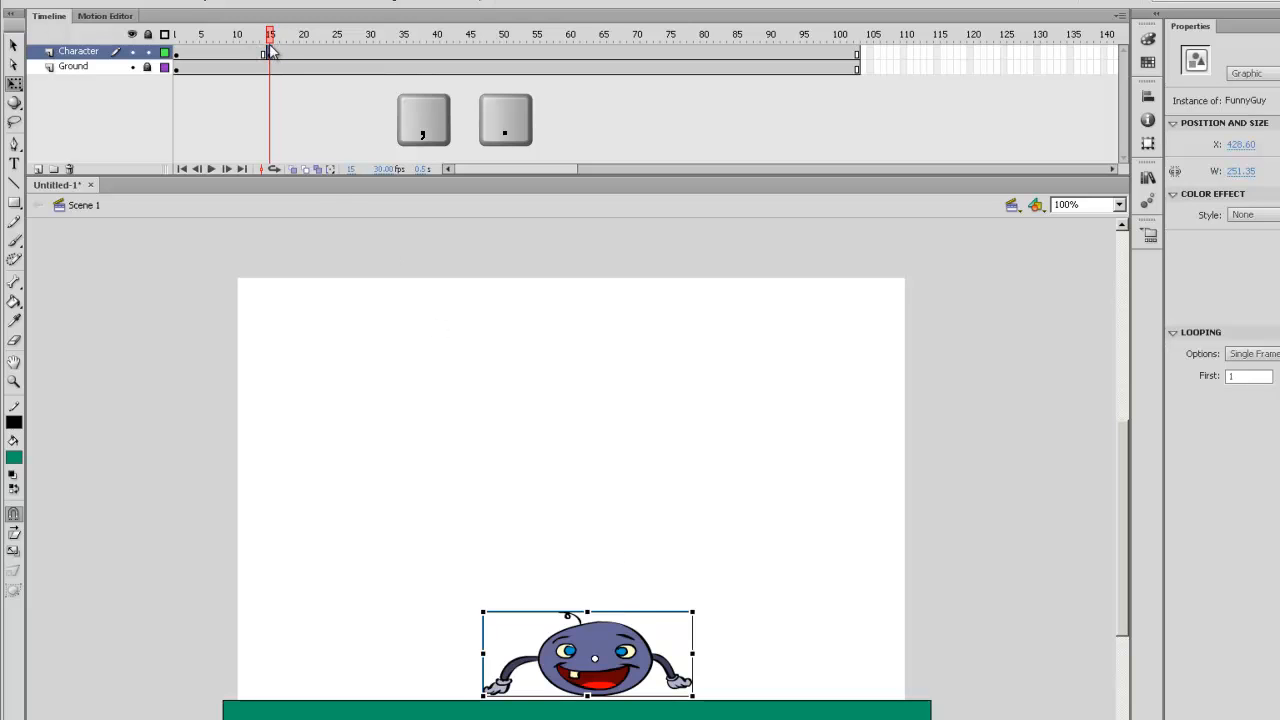
key(comma)
key(comma)
key(comma)
key(comma)
key(period)
key(period)
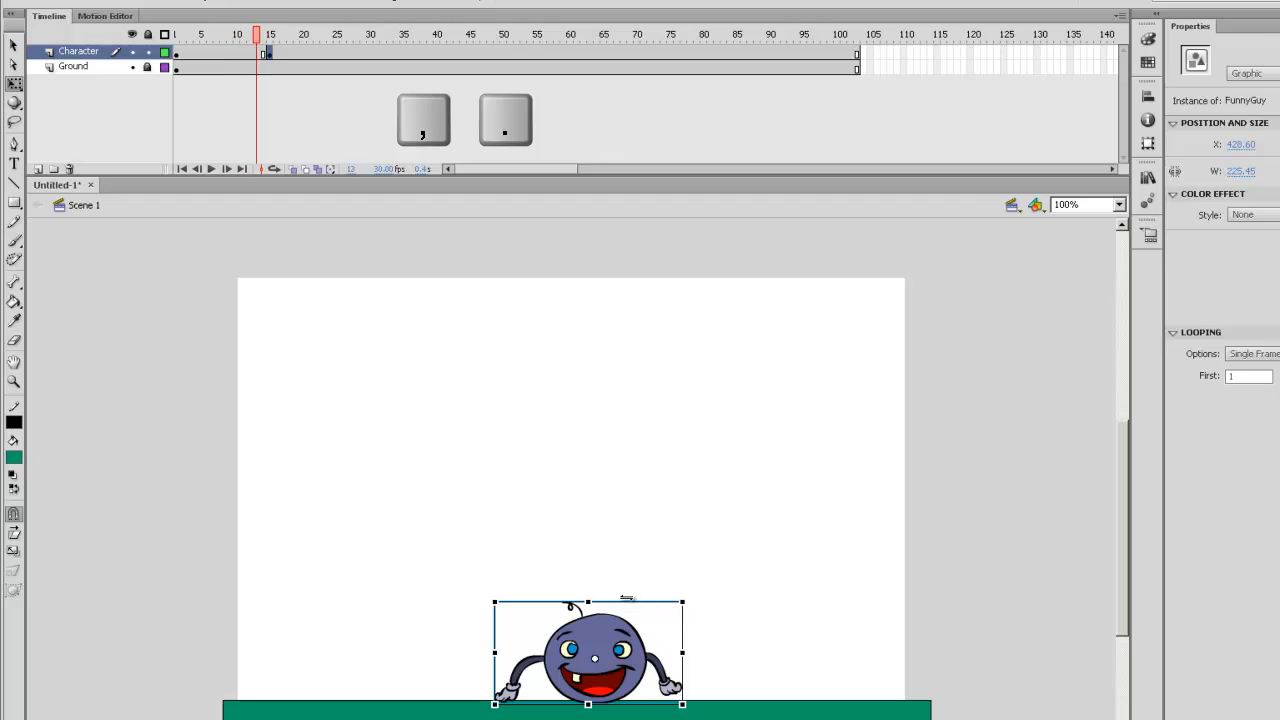
key(period)
key(period)
key(period)
key(comma)
key(comma)
key(comma)
key(period)
key(period)
key(comma)
key(period)
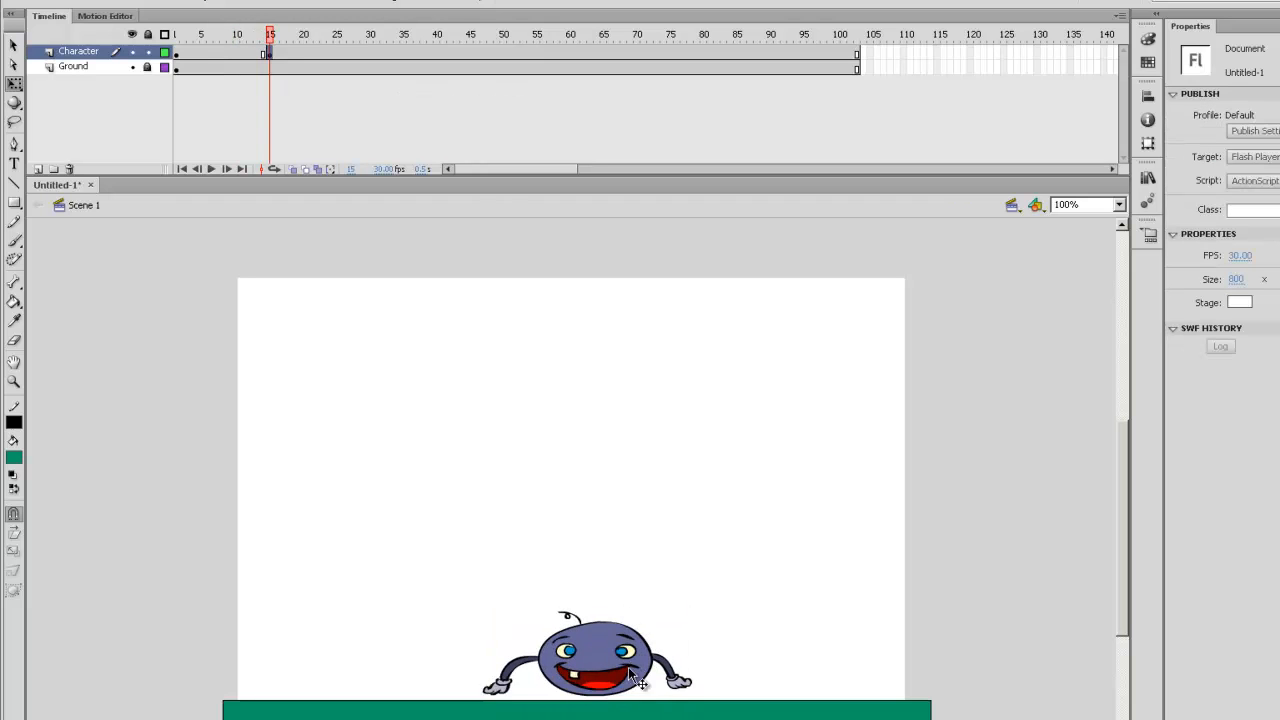
key(comma)
key(period)
key(comma)
key(period)
key(comma)
key(period)
key(comma)
key(period)
key(comma)
key(period)
key(comma)
key(period)
Move the squashed character at frame 15 down onto the ground and compare it with the previous frame.
click(627, 650)
key(shift+Down)
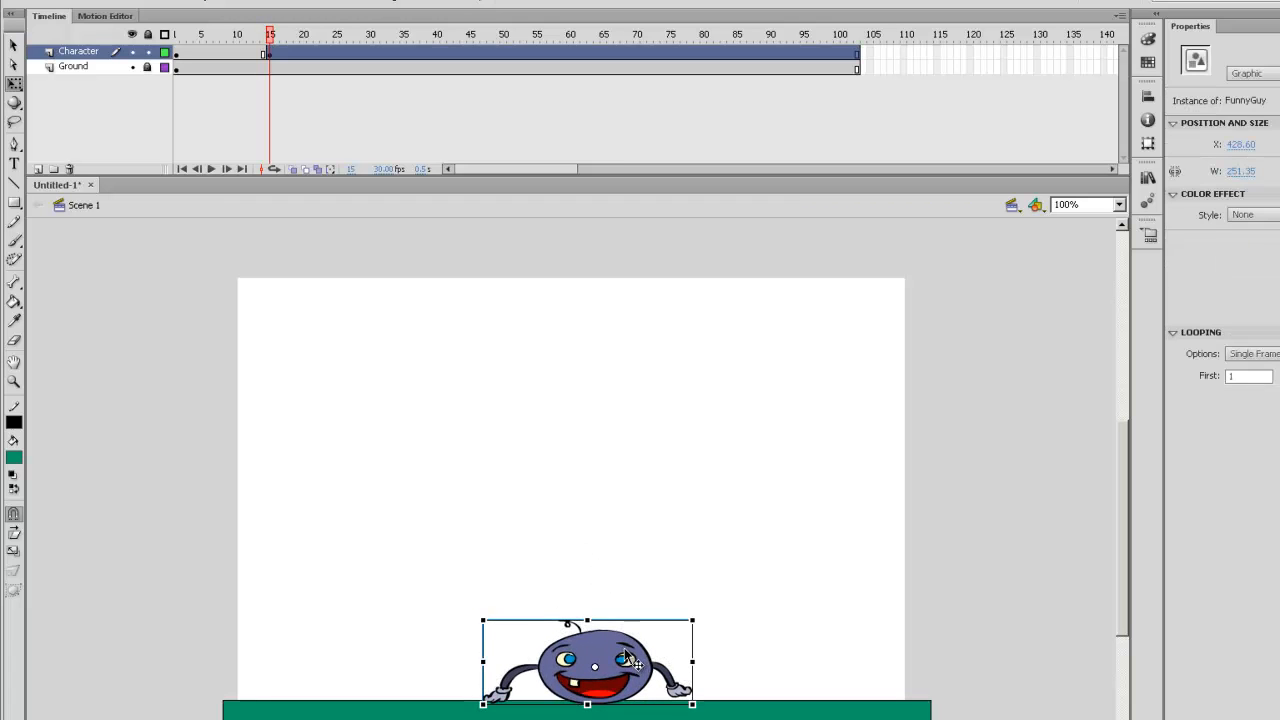
key(comma)
key(period)
key(comma)
key(period)
Widen the squashed character at frame 15 to about 253 px and check it against the neighbouring frame.
click(668, 665)
key(comma)
key(period)
key(comma)
key(period)
key(comma)
key(period)
click(652, 677)
key(period)
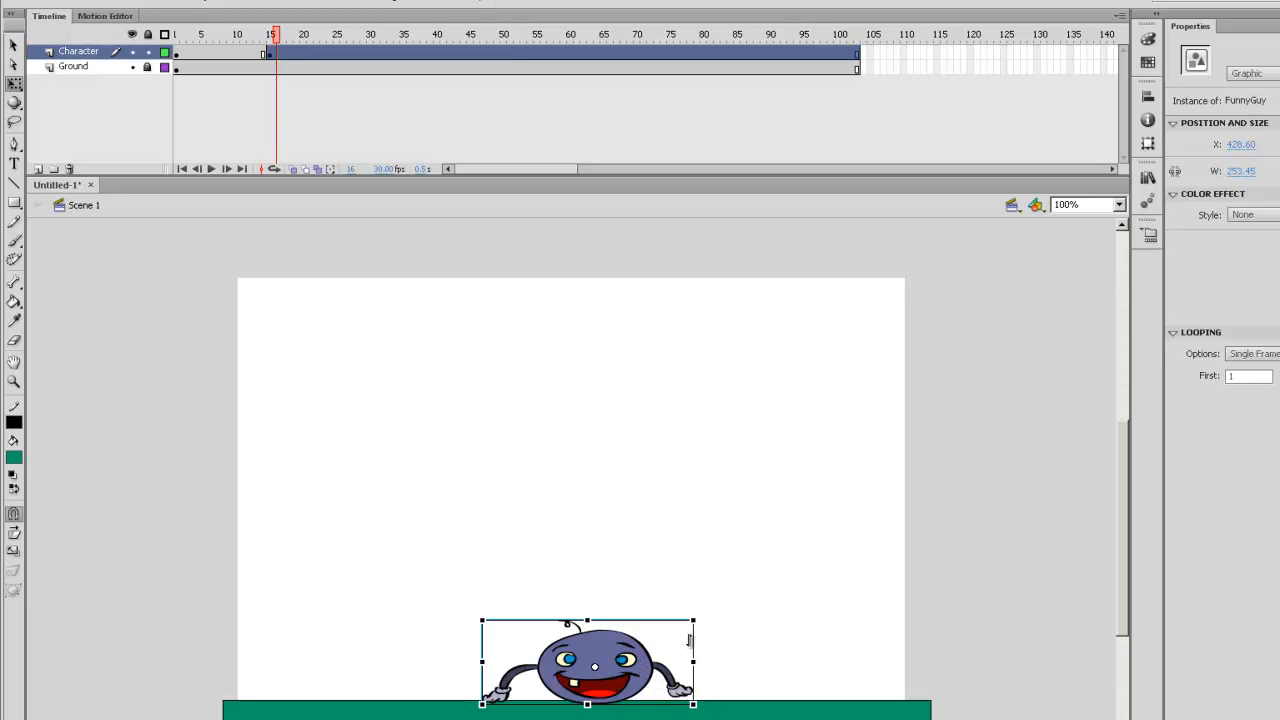
Duplicate the Character layer's frame 1 keyframe to frame 25.
click(178, 52)
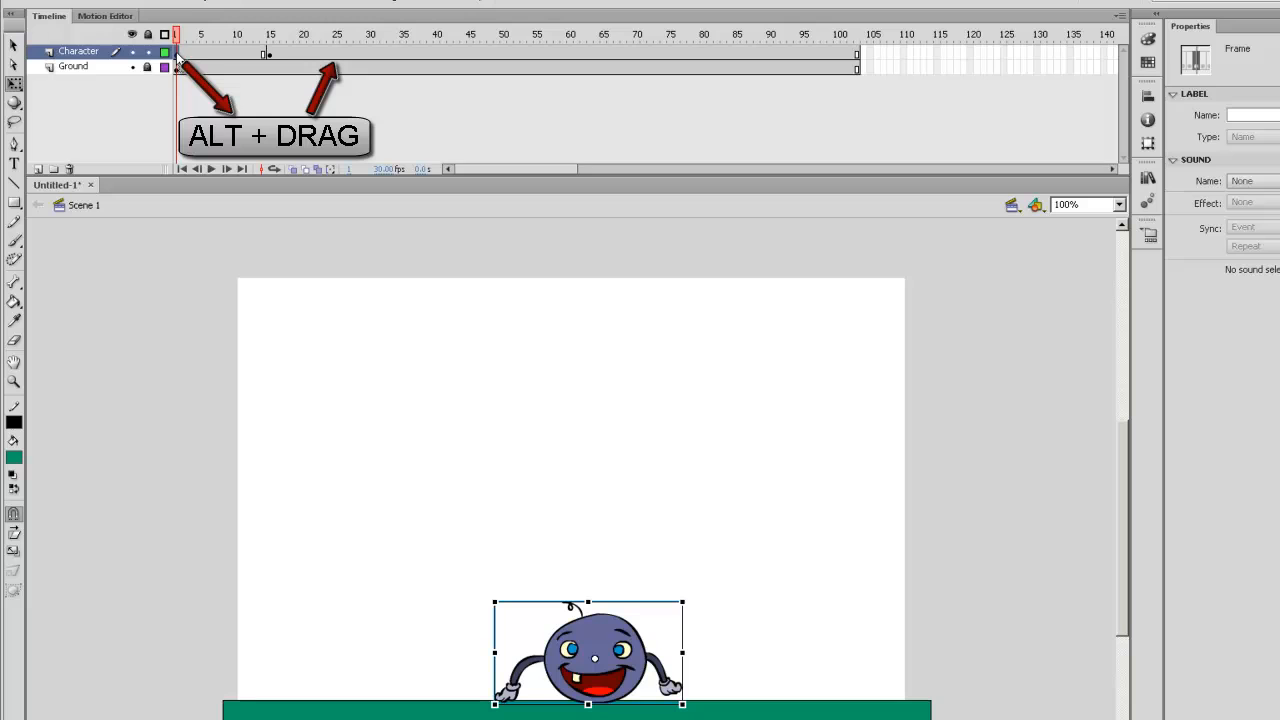
drag(183, 55, 340, 54)
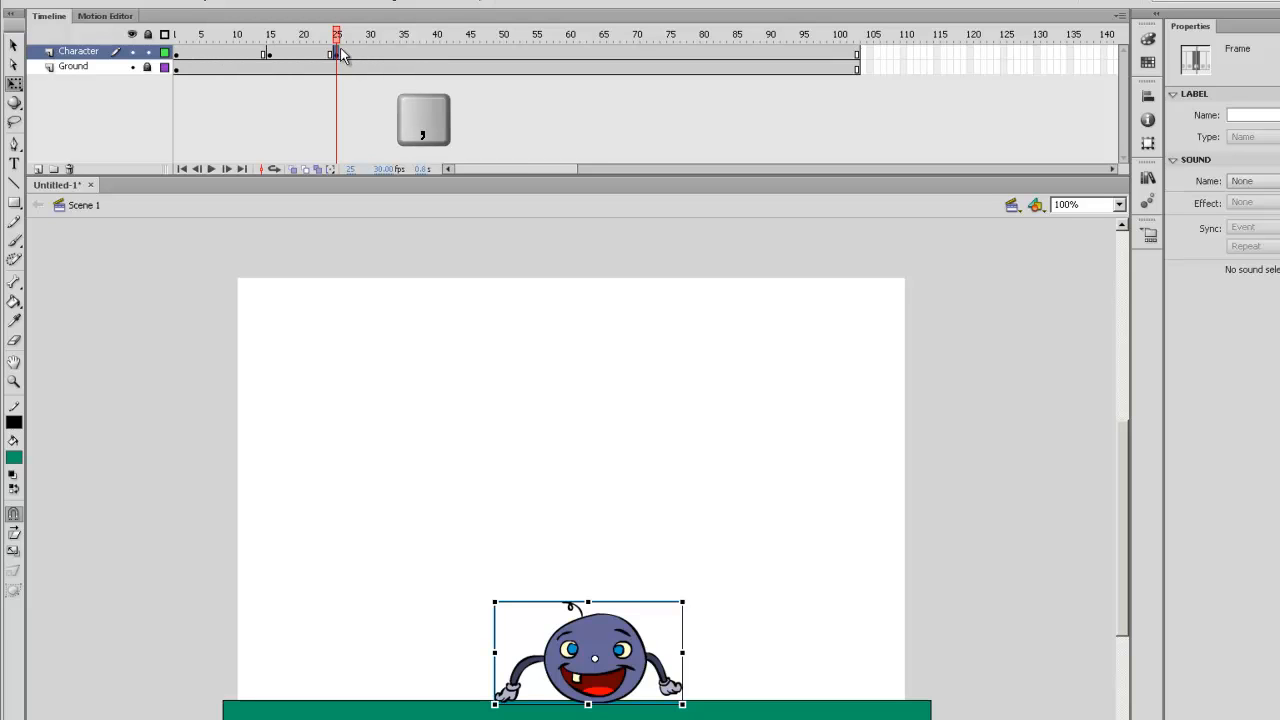
Step back and forth between frames 12 and 25 to review the change from normal to squashed and back to normal.
key(comma)
key(comma)
key(comma)
key(comma)
key(comma)
key(comma)
key(comma)
key(comma)
key(comma)
key(comma)
key(comma)
key(comma)
key(comma)
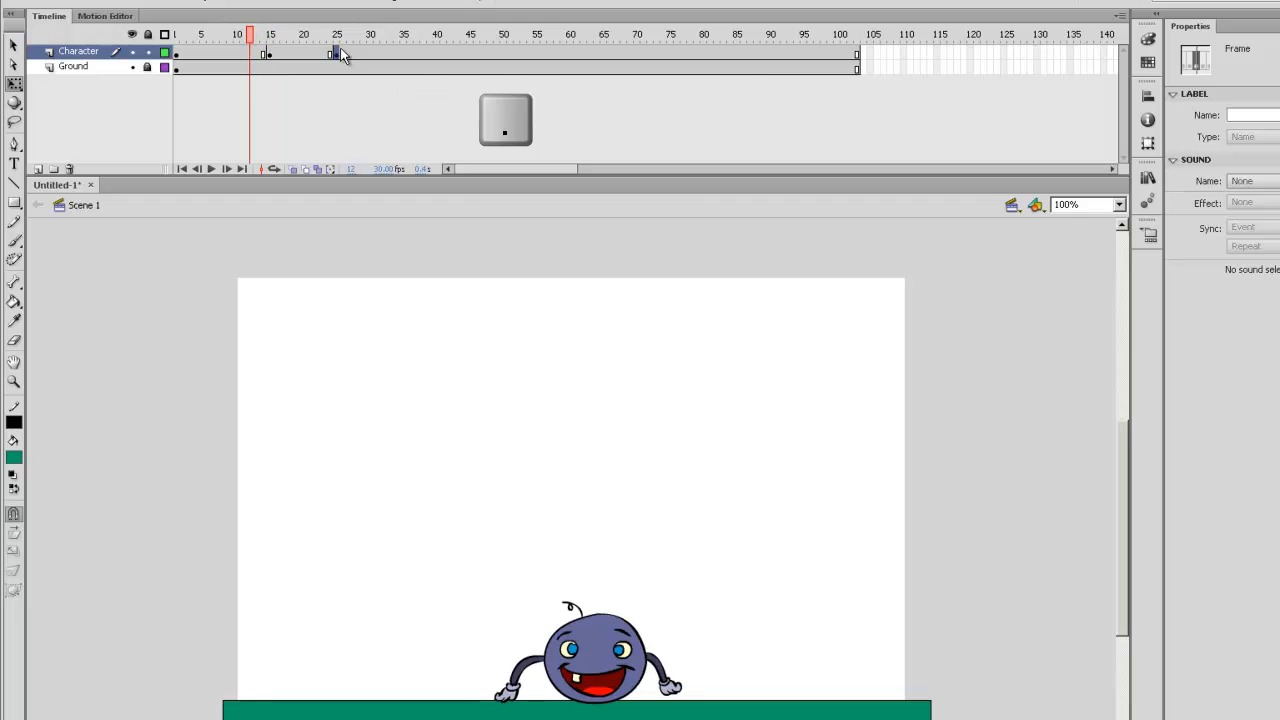
key(period)
key(period)
key(period)
key(period)
key(period)
key(period)
key(period)
key(period)
key(period)
key(period)
key(period)
key(period)
key(period)
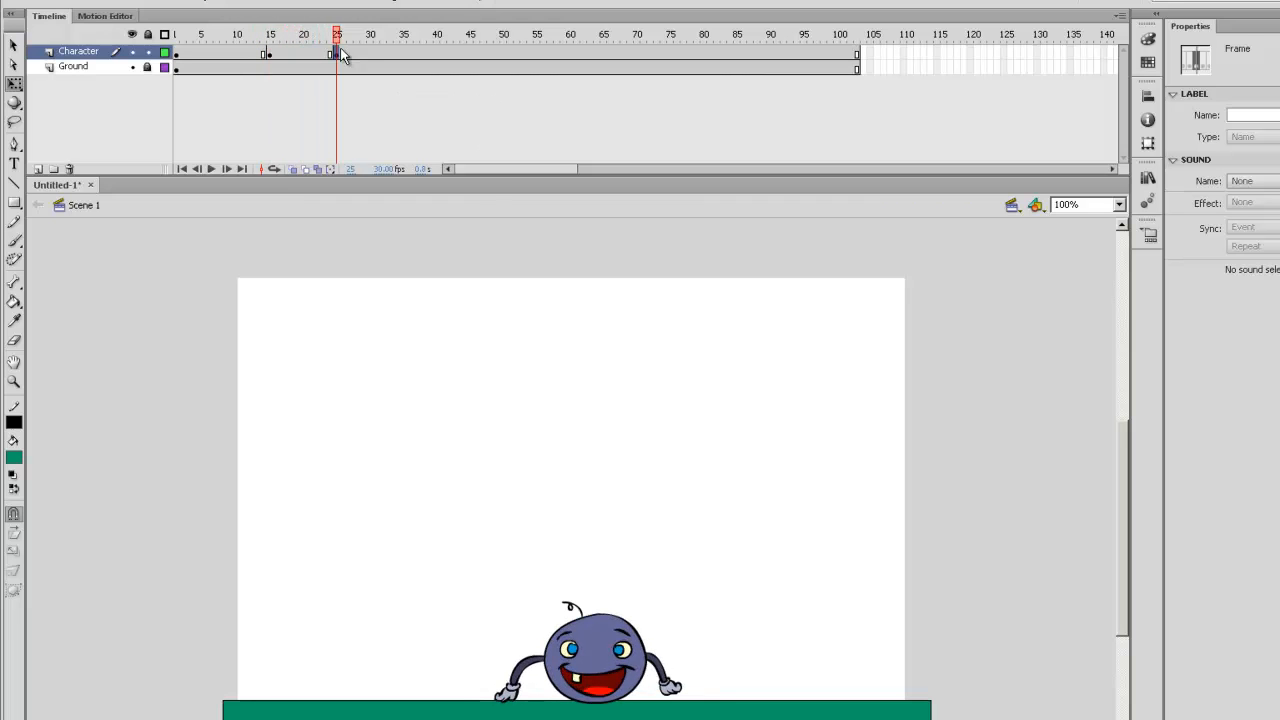
key(comma)
key(comma)
key(comma)
key(comma)
key(comma)
key(comma)
key(comma)
key(comma)
key(comma)
key(comma)
key(comma)
key(comma)
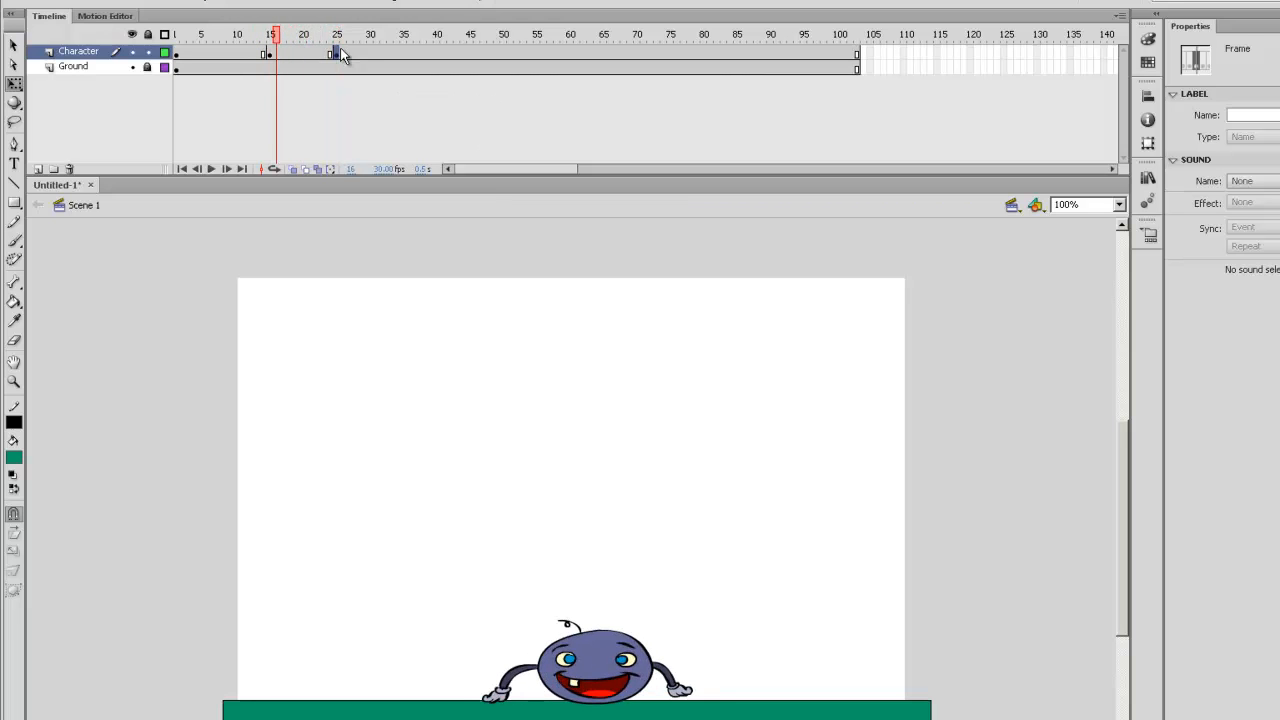
key(comma)
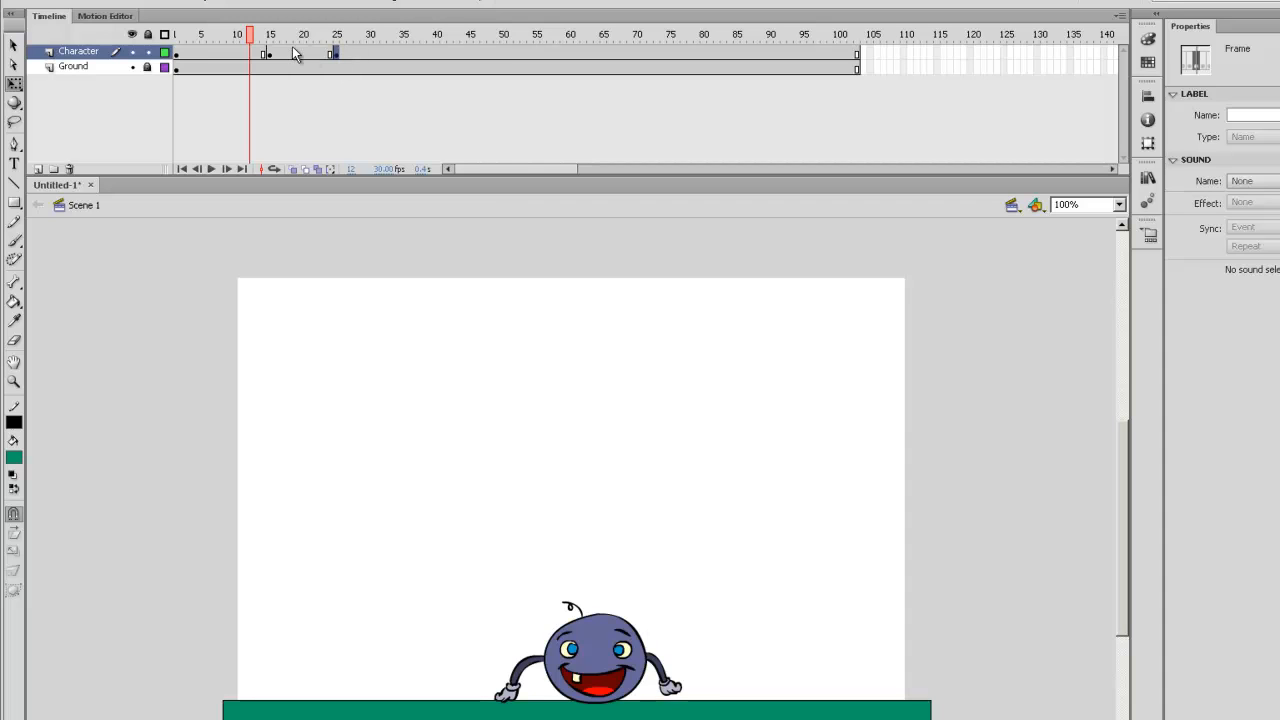
Shift the Character layer's frame 15 keyframe to frame 2 and its frame 25 keyframe to frame 3.
click(269, 54)
drag(268, 54, 190, 55)
click(337, 52)
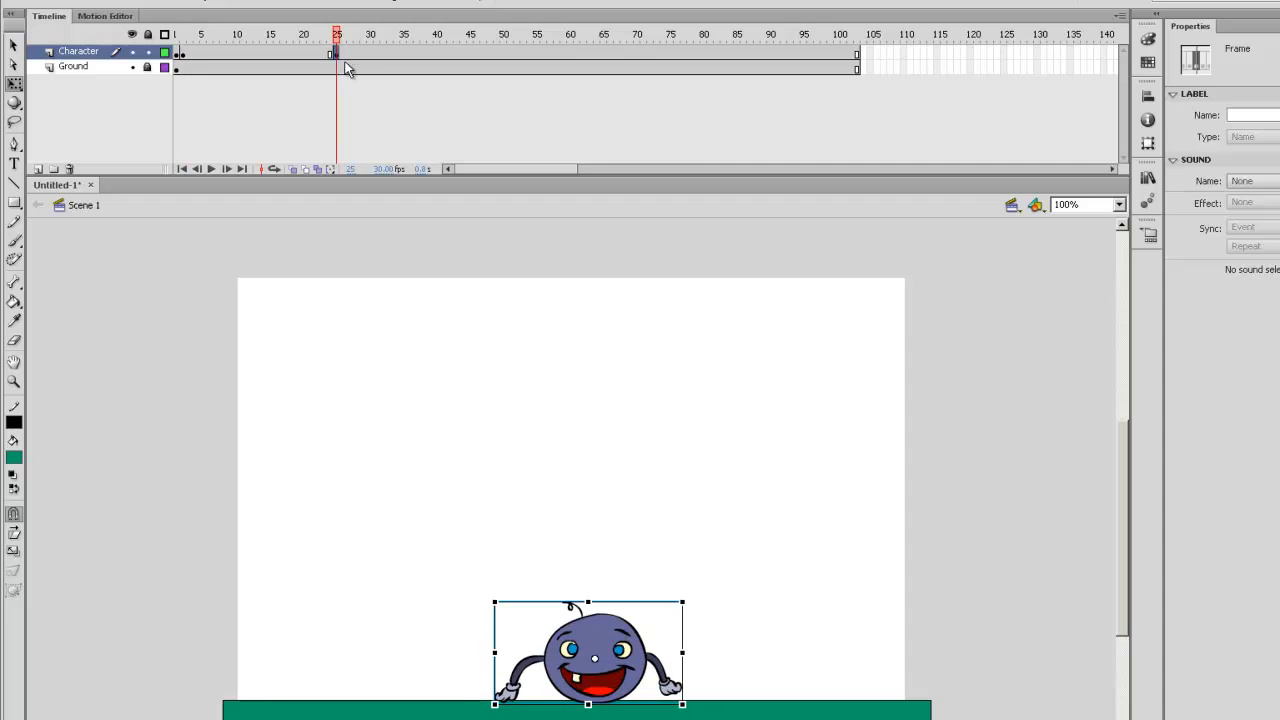
drag(337, 52, 184, 52)
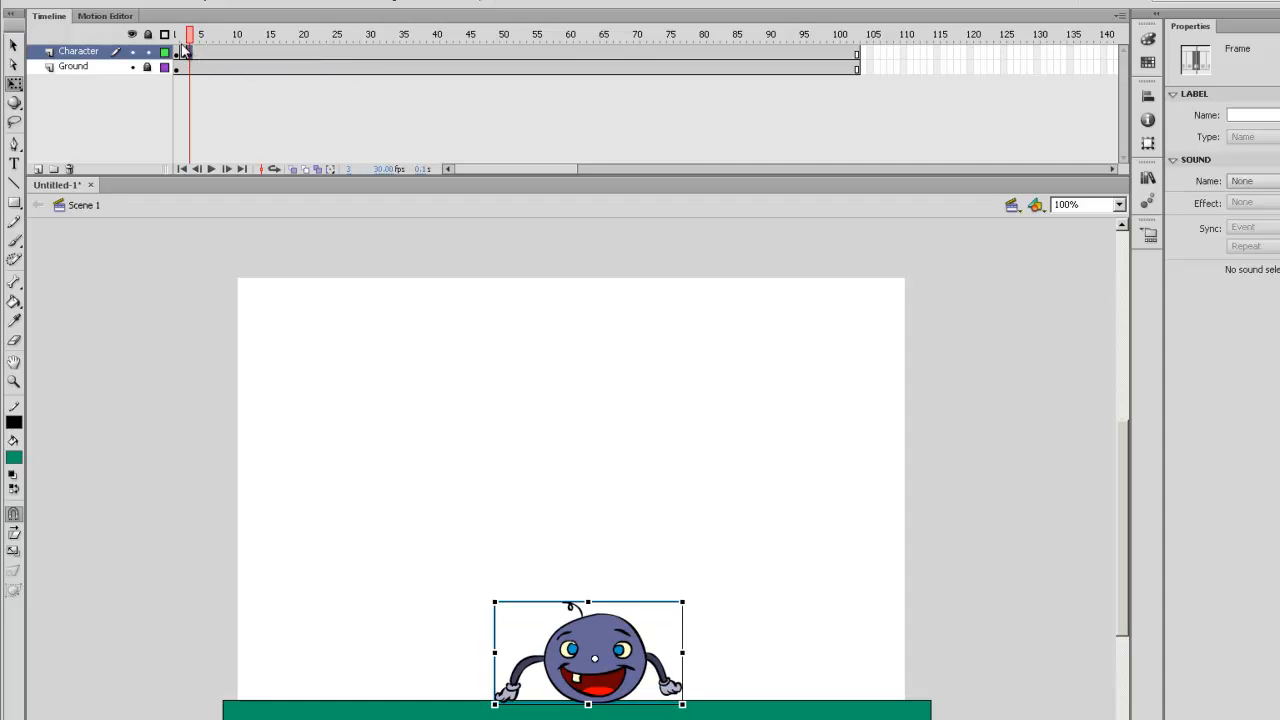
Step back and forth through frames 1 to 3 to review the timing of the quick squash.
key(comma)
key(comma)
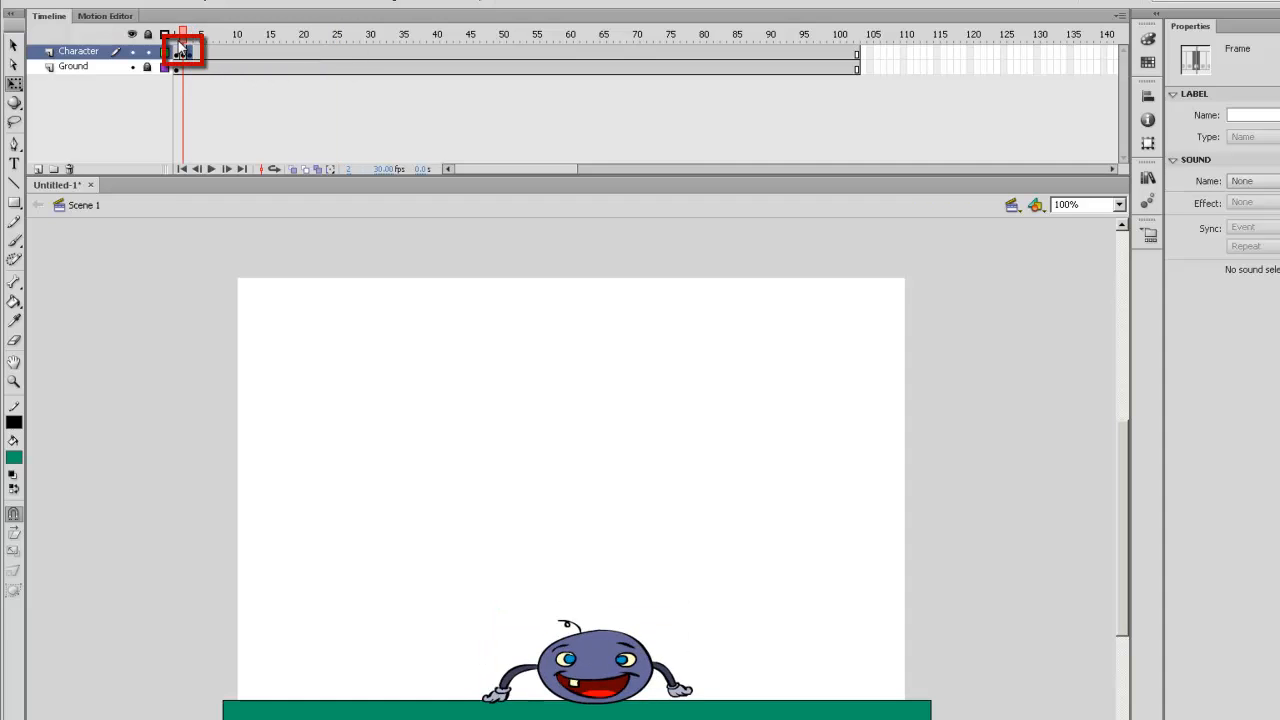
key(period)
key(period)
key(comma)
key(comma)
key(period)
key(period)
key(comma)
key(comma)
key(period)
key(period)
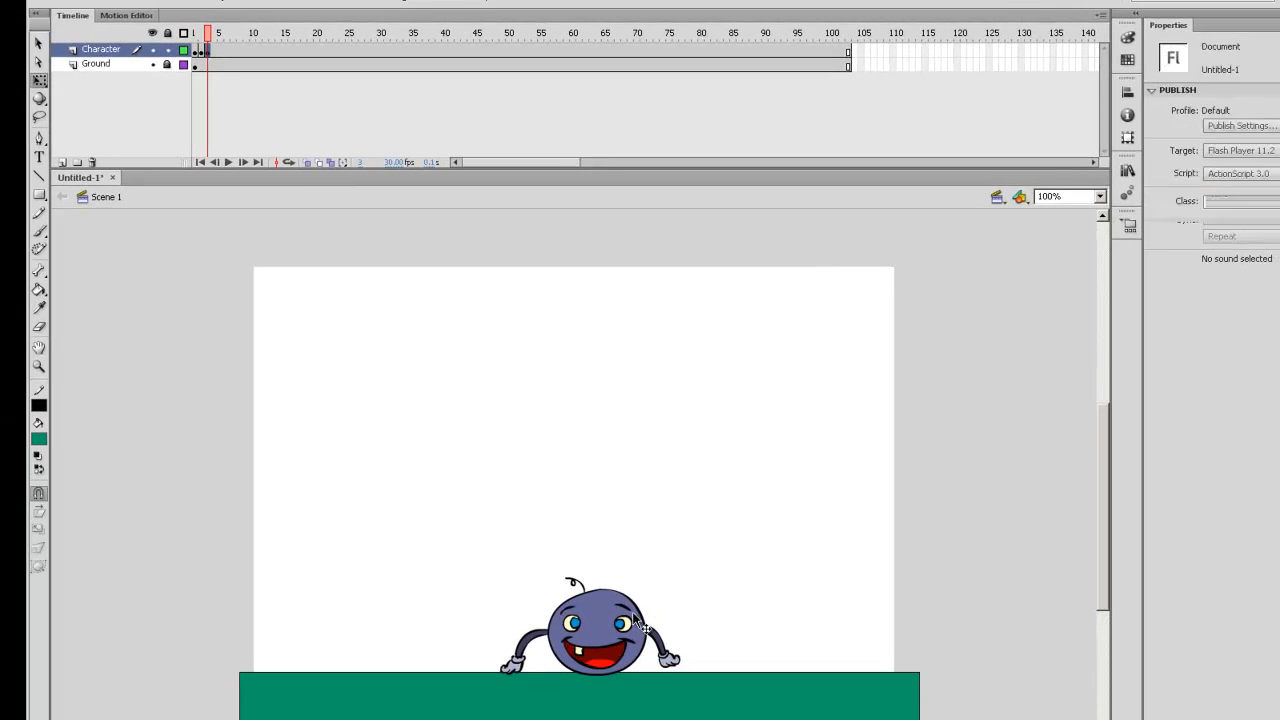
Stretch the character at frame 3 taller and narrower, about 185 px wide, and compare it with frame 2.
click(645, 625)
drag(681, 578, 665, 553)
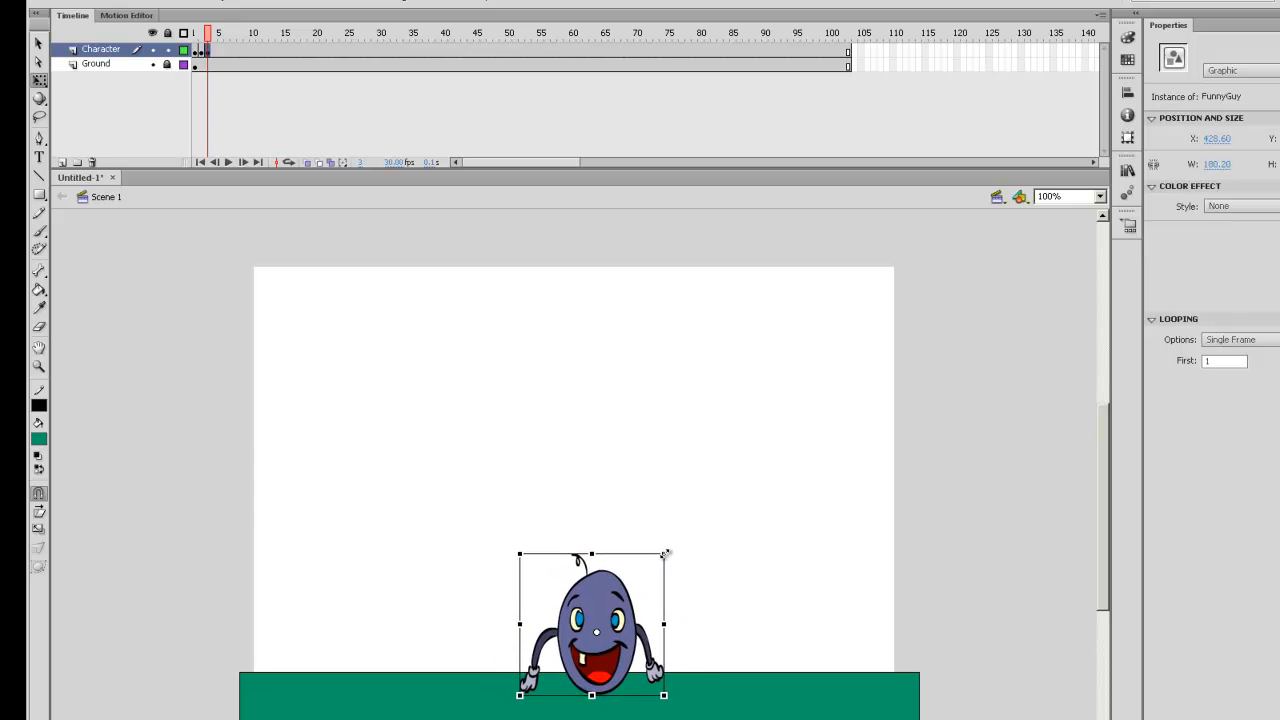
key(comma)
key(period)
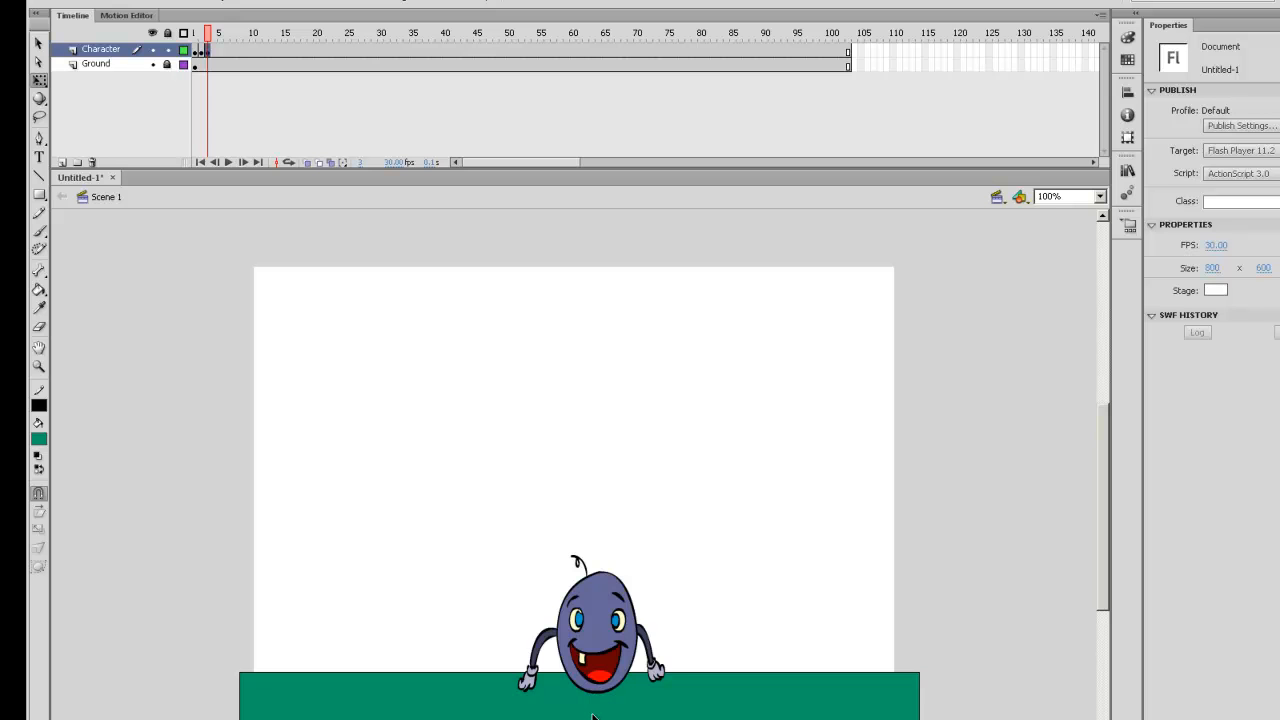
Move the stretched character at frame 3 up so its base rests on the ground, and compare it with frame 2.
click(598, 652)
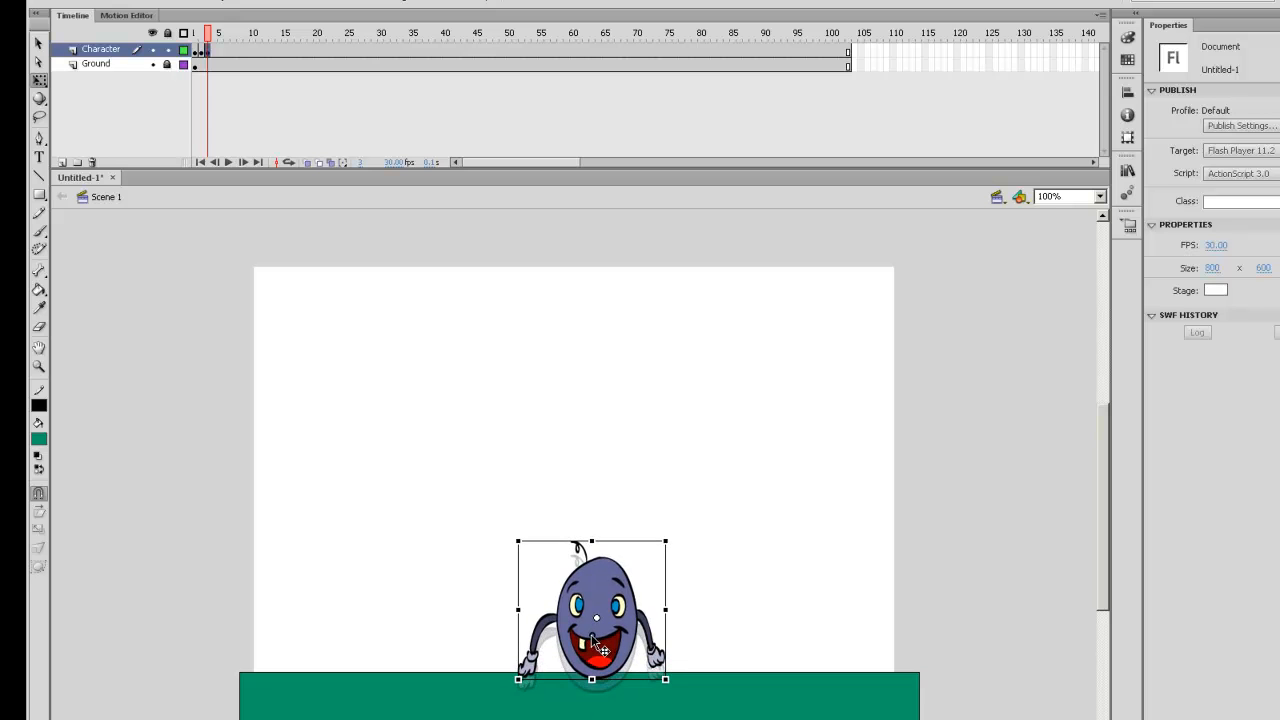
key(comma)
key(period)
key(comma)
key(period)
click(632, 624)
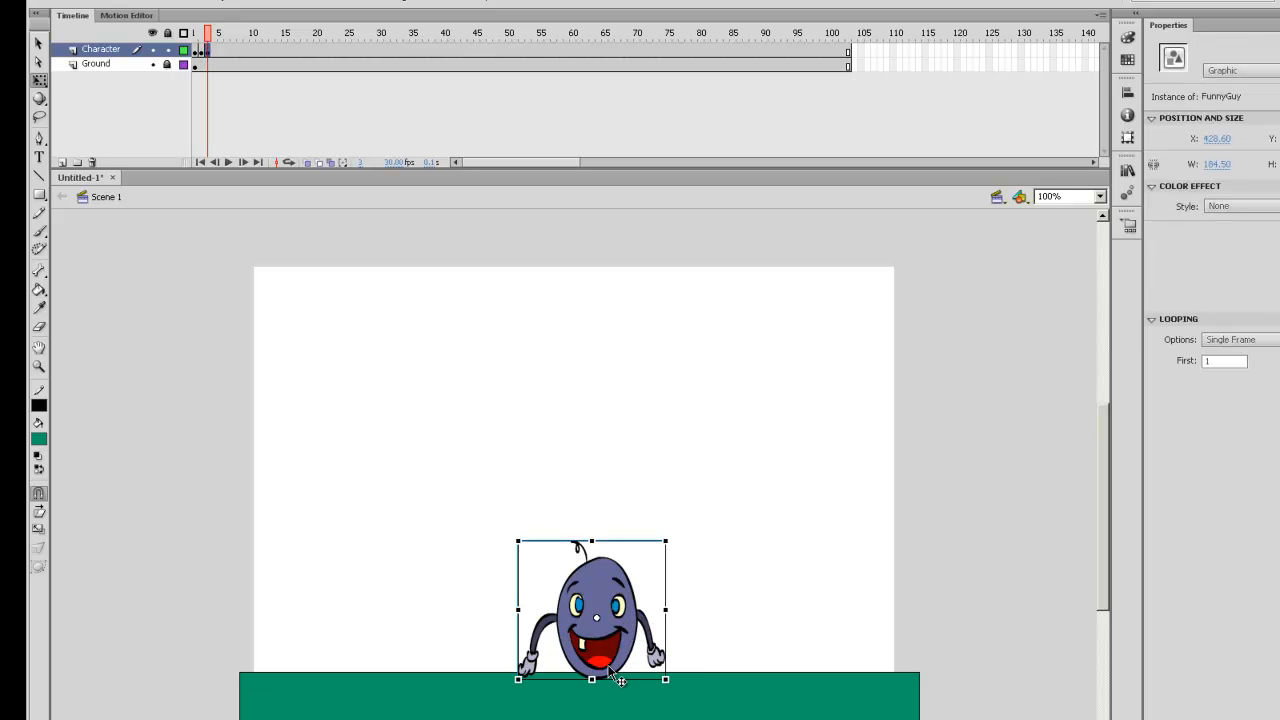
Narrow the stretched character at frame 3 a little more and review the poses across frames 1 to 3.
drag(666, 611, 658, 609)
key(comma)
key(comma)
key(period)
key(period)
key(comma)
key(comma)
key(period)
key(period)
key(comma)
key(comma)
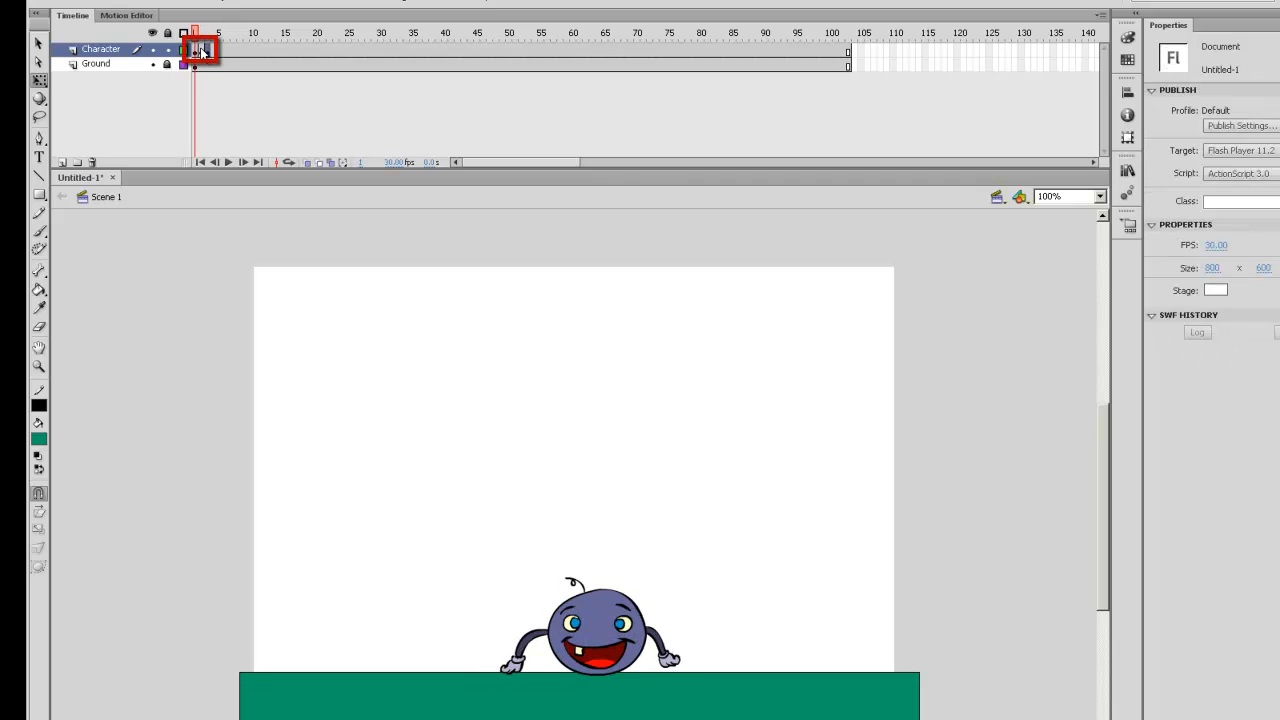
Add a keyframe at frame 5 of the Character layer holding a copy of the frame 1 pose.
click(207, 50)
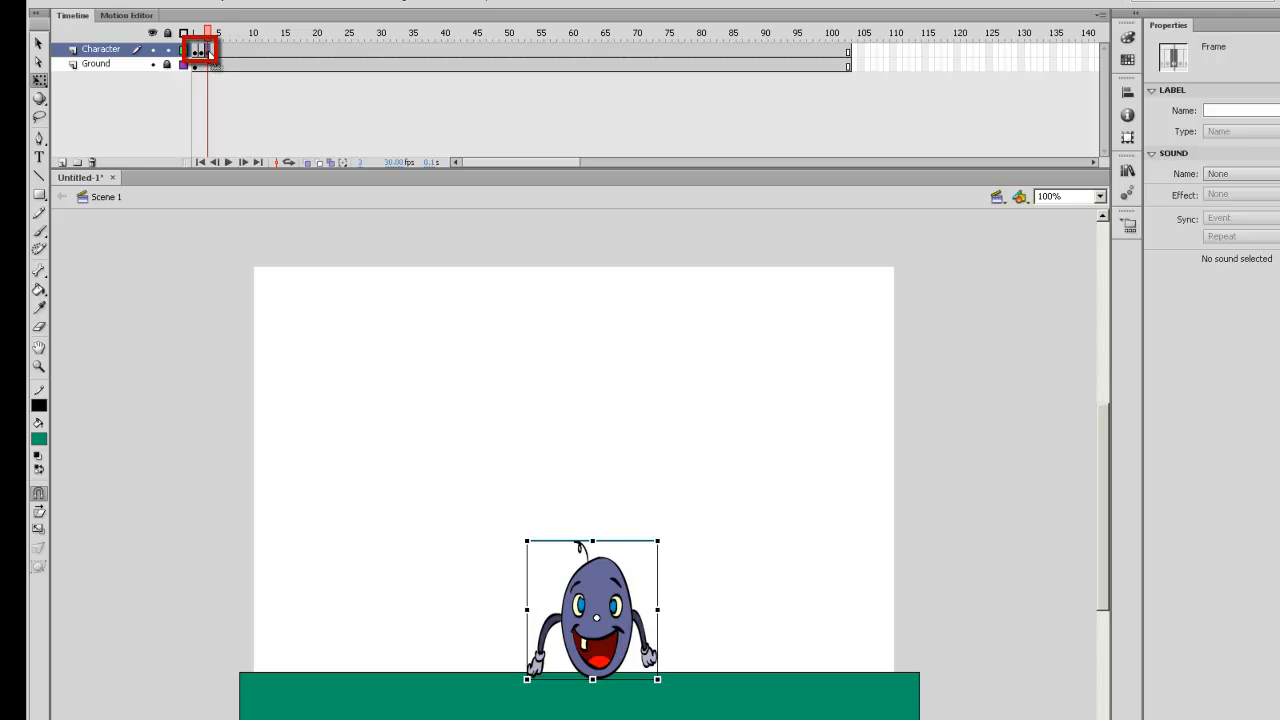
click(221, 51)
key(F6)
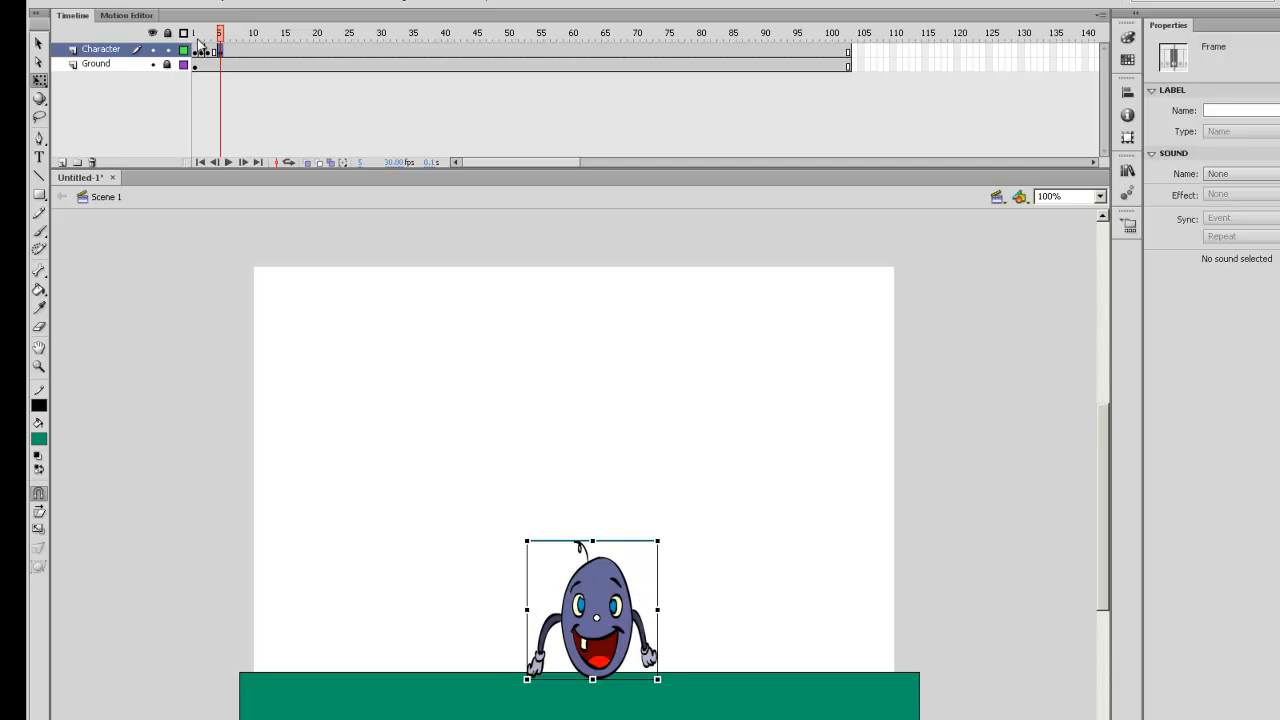
click(197, 52)
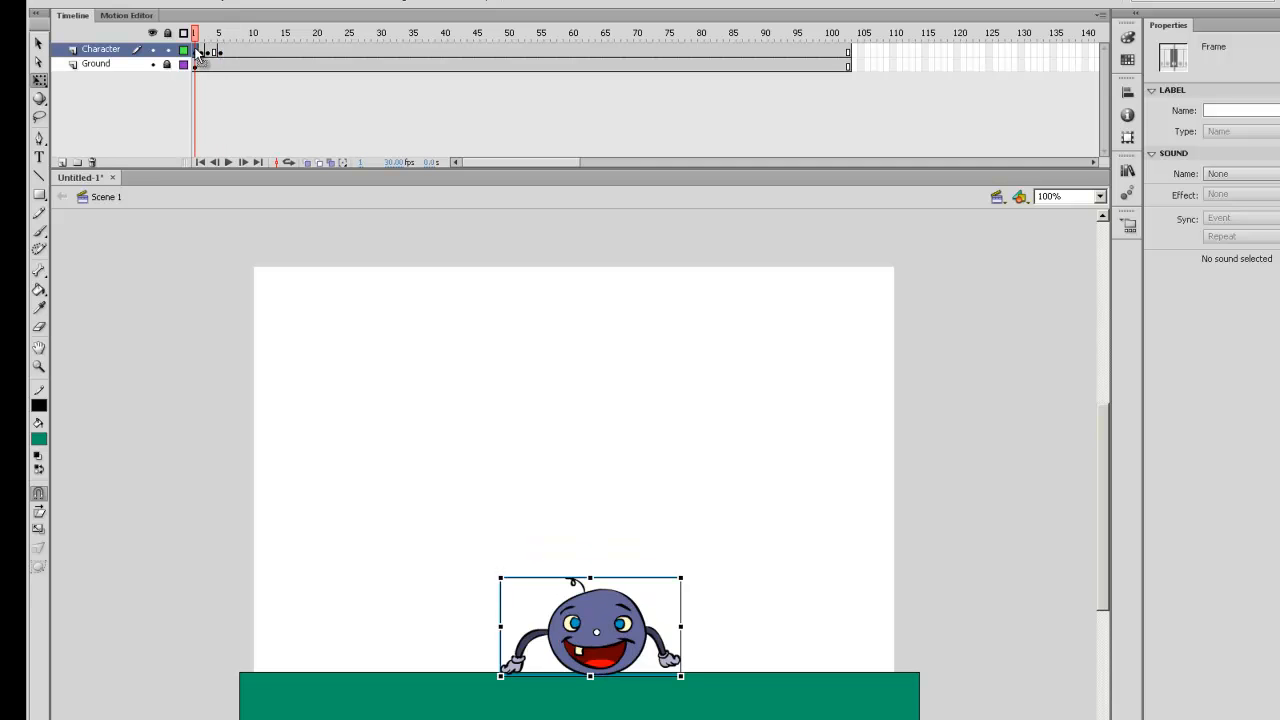
drag(199, 55, 220, 54)
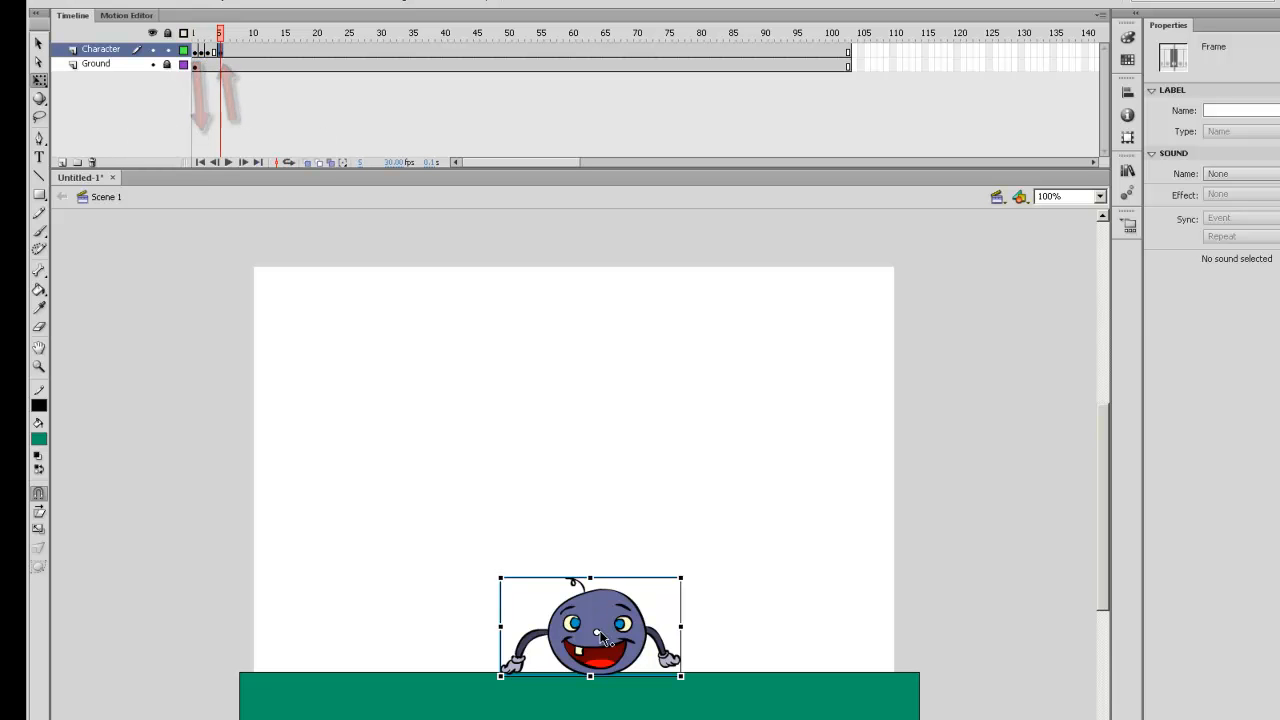
Raise the character above the ground at frame 5 and stretch it taller and narrower, about 150 px wide.
drag(620, 616, 620, 537)
drag(682, 499, 654, 474)
key(comma)
key(period)
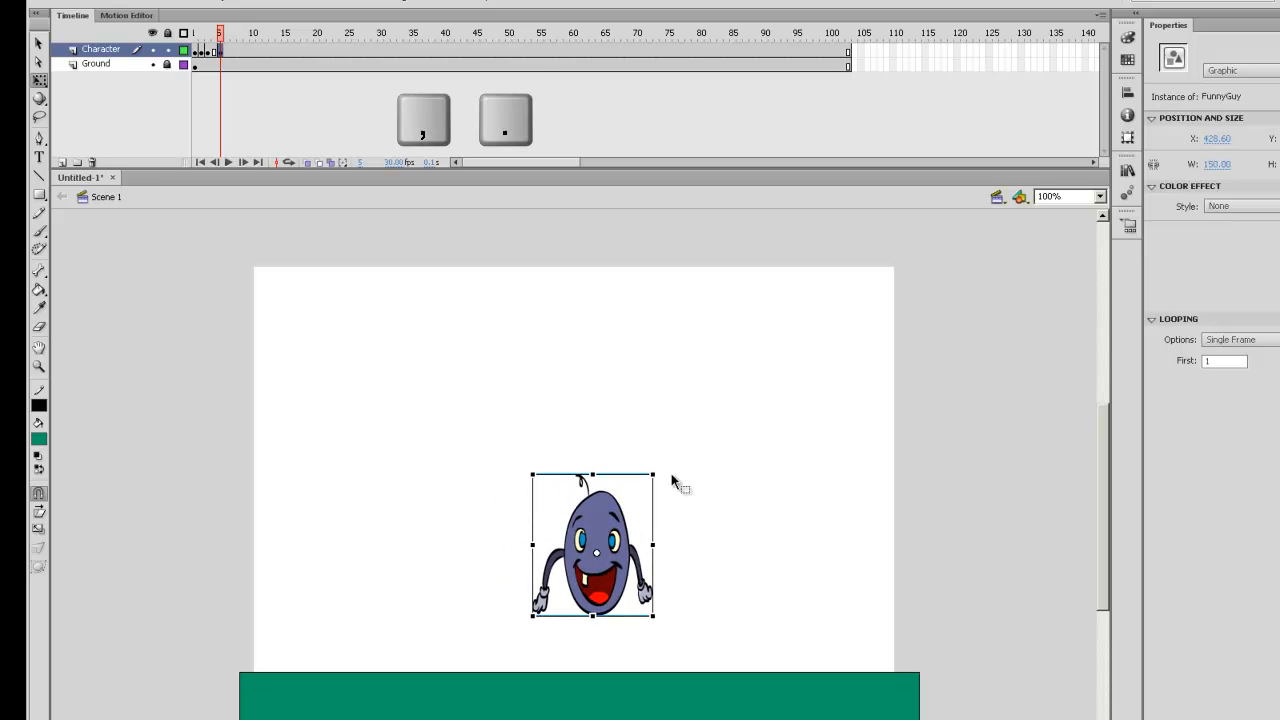
Step through frames 1 to 5 to review the start of the jump, then select the character at frame 5.
key(comma)
key(comma)
key(comma)
key(comma)
key(period)
key(period)
key(period)
key(period)
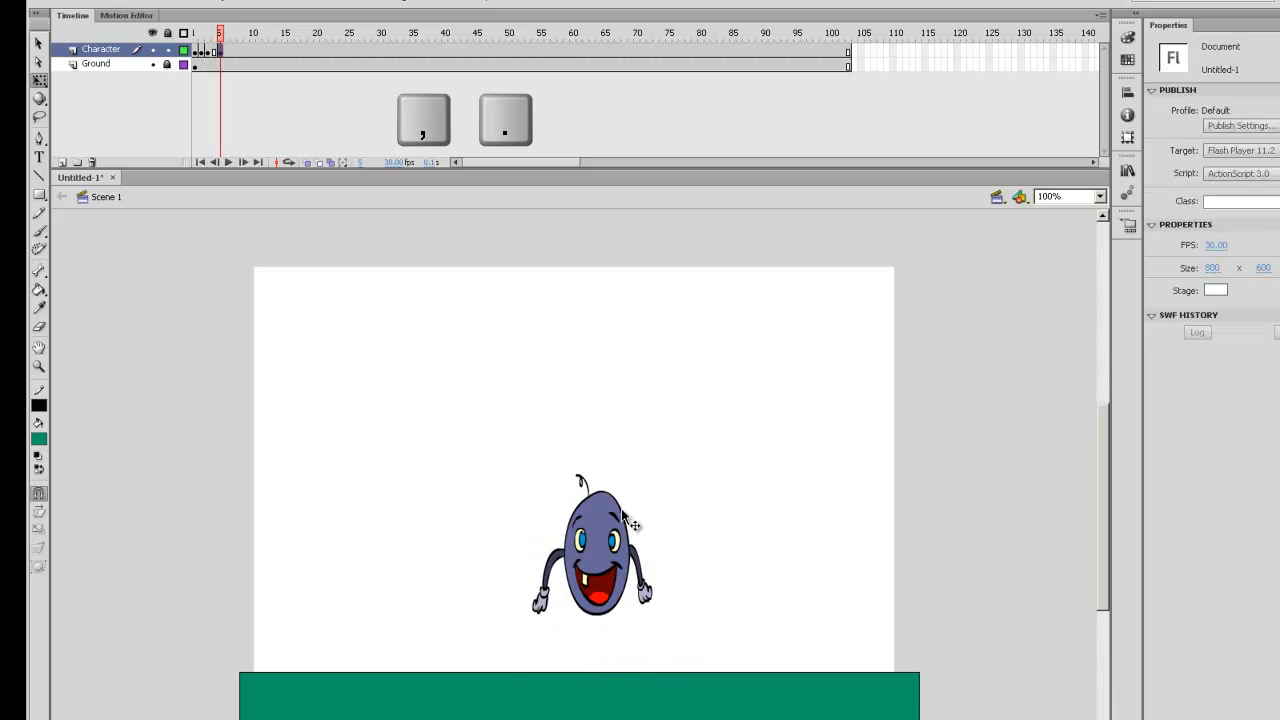
click(613, 515)
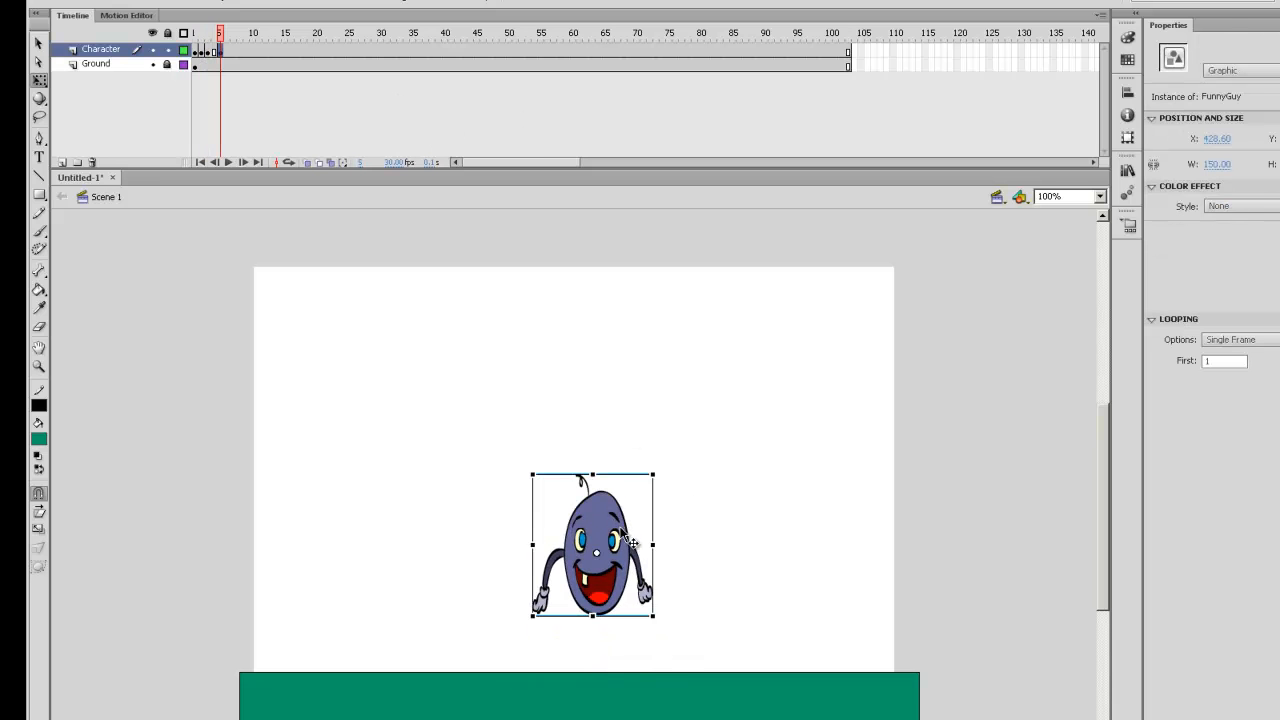
Insert a keyframe at frame 6, move the character near the top of the stage and squash it to about 234 px wide.
click(227, 51)
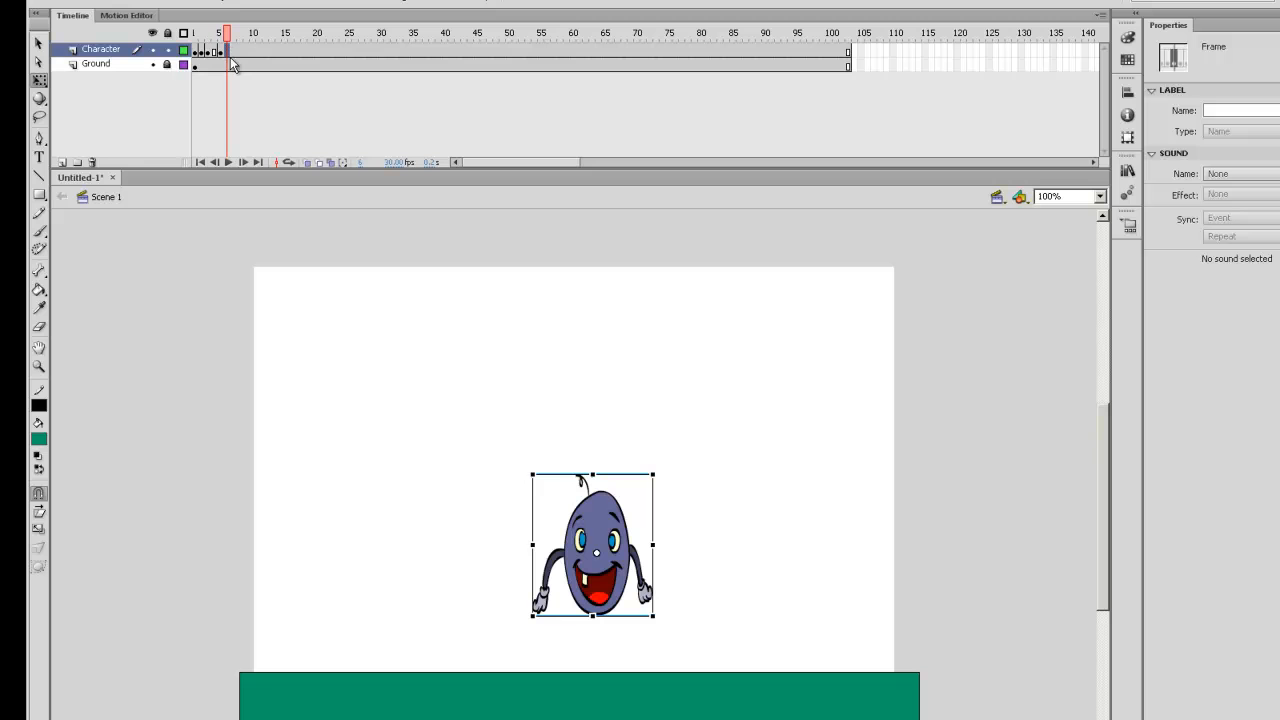
key(F6)
drag(630, 548, 615, 330)
drag(653, 401, 686, 374)
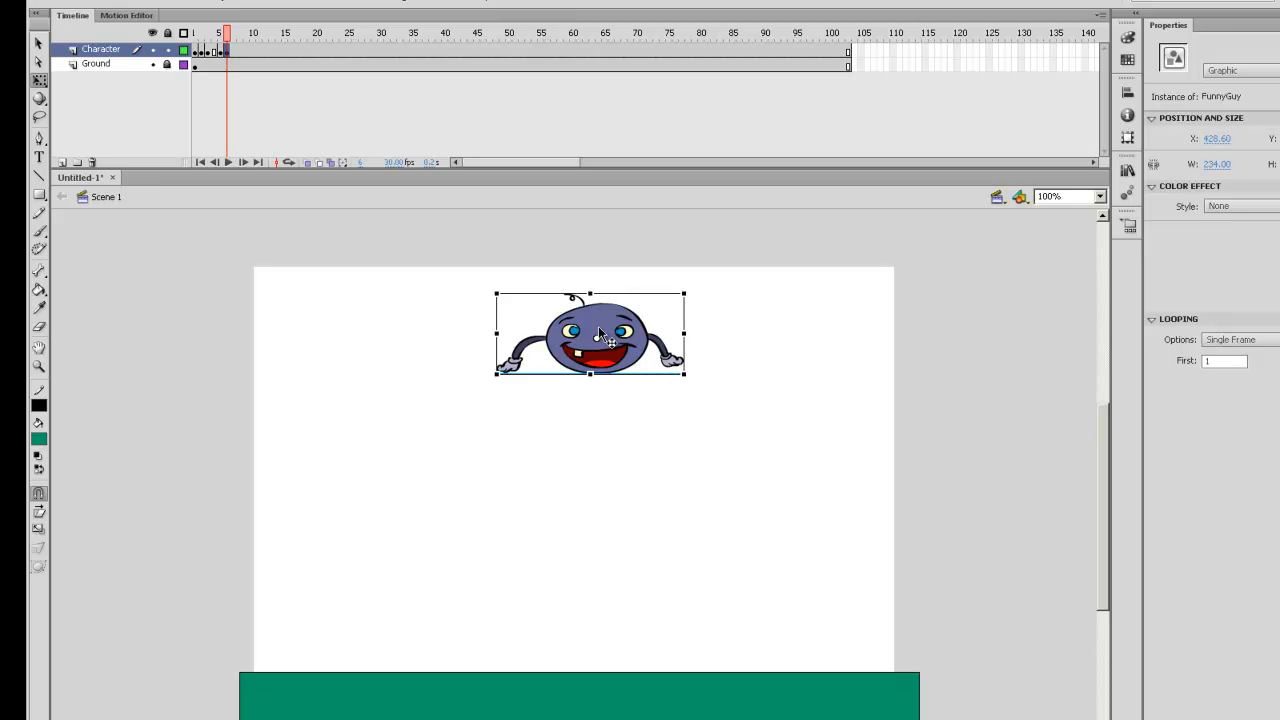
Duplicate the Character layer's frame 5 keyframe to frame 7 and check the poses at frames 6 and 7.
click(222, 52)
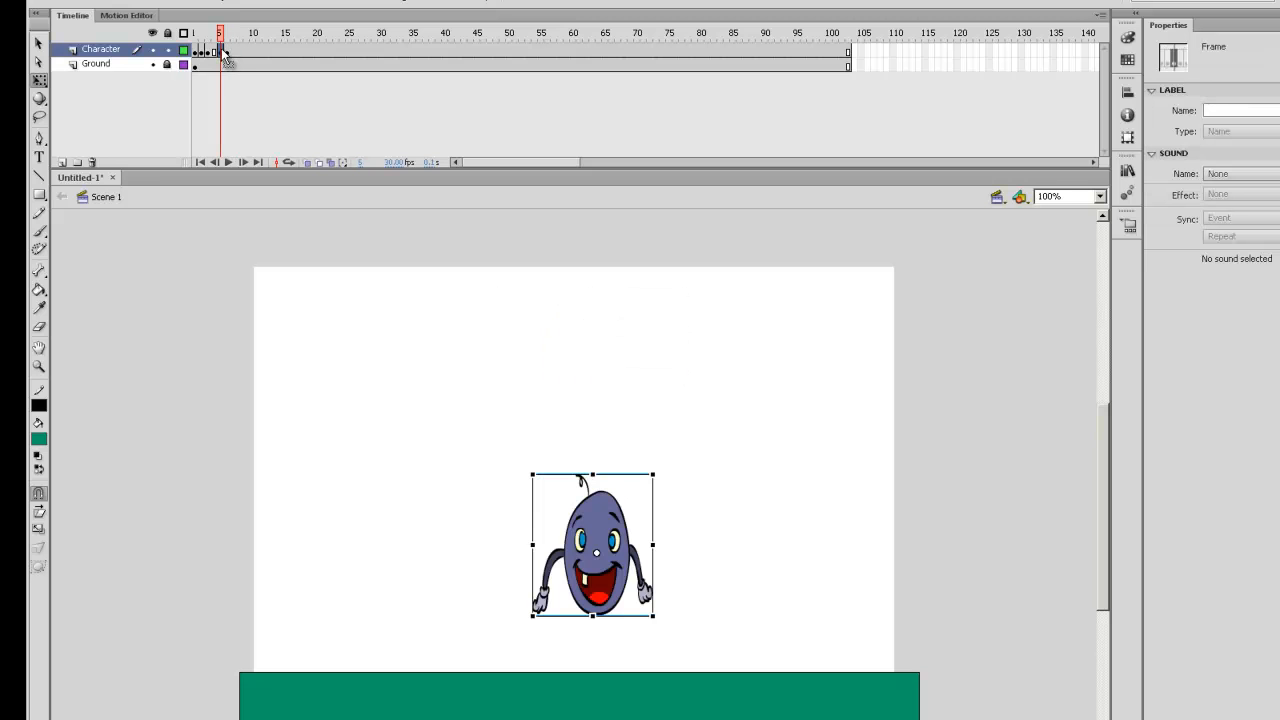
drag(228, 58, 235, 52)
click(228, 49)
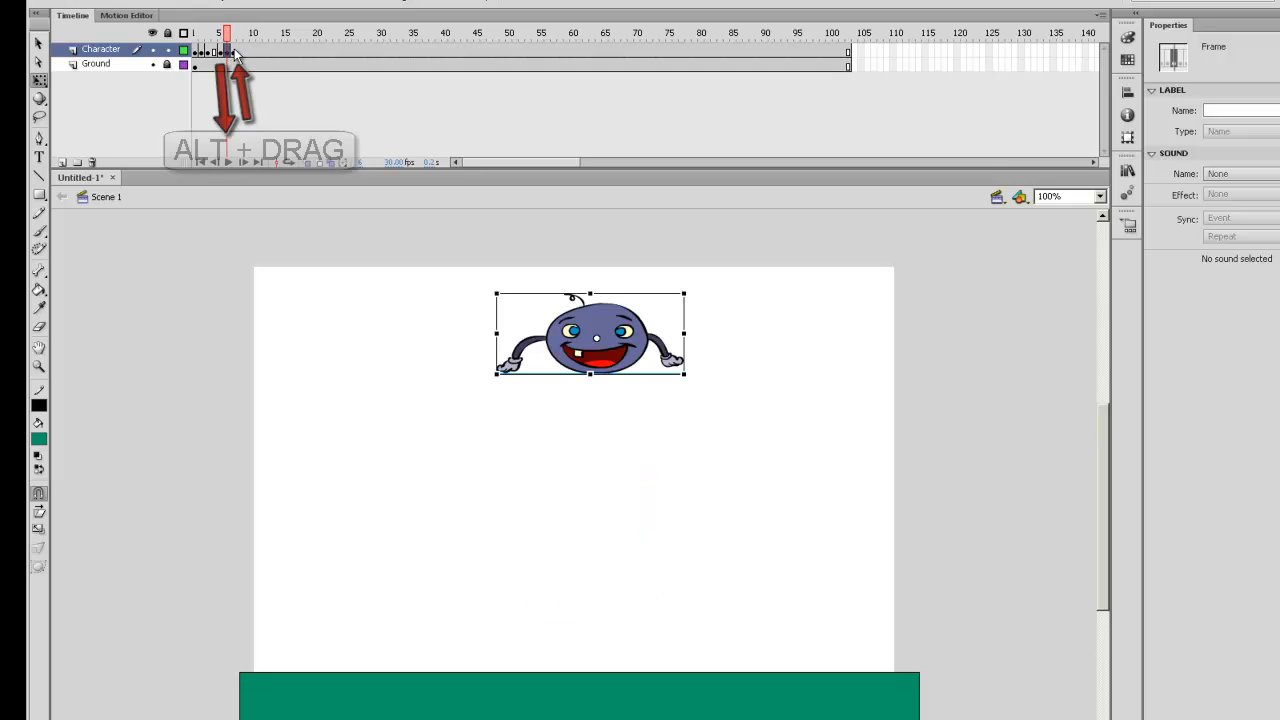
click(235, 49)
key(Return)
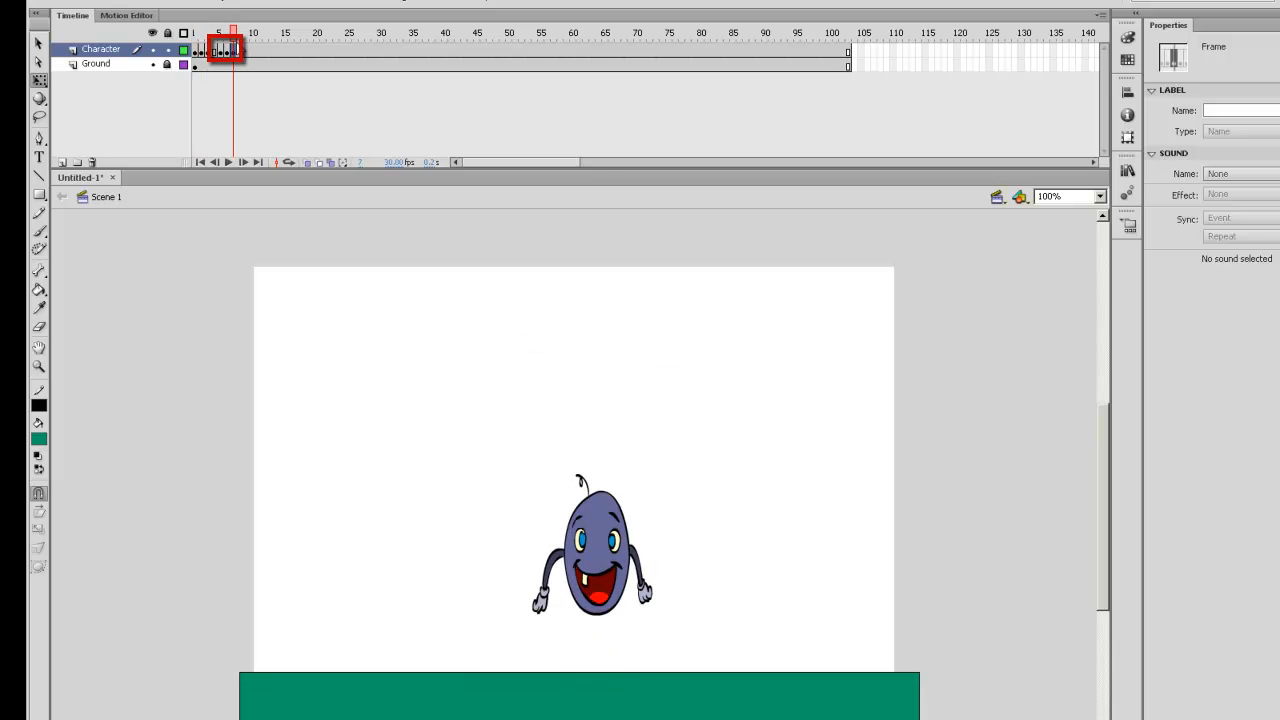
Duplicate the Character layer's frame 1 keyframe to frame 9 so the character is back on the ground in its normal pose.
click(247, 51)
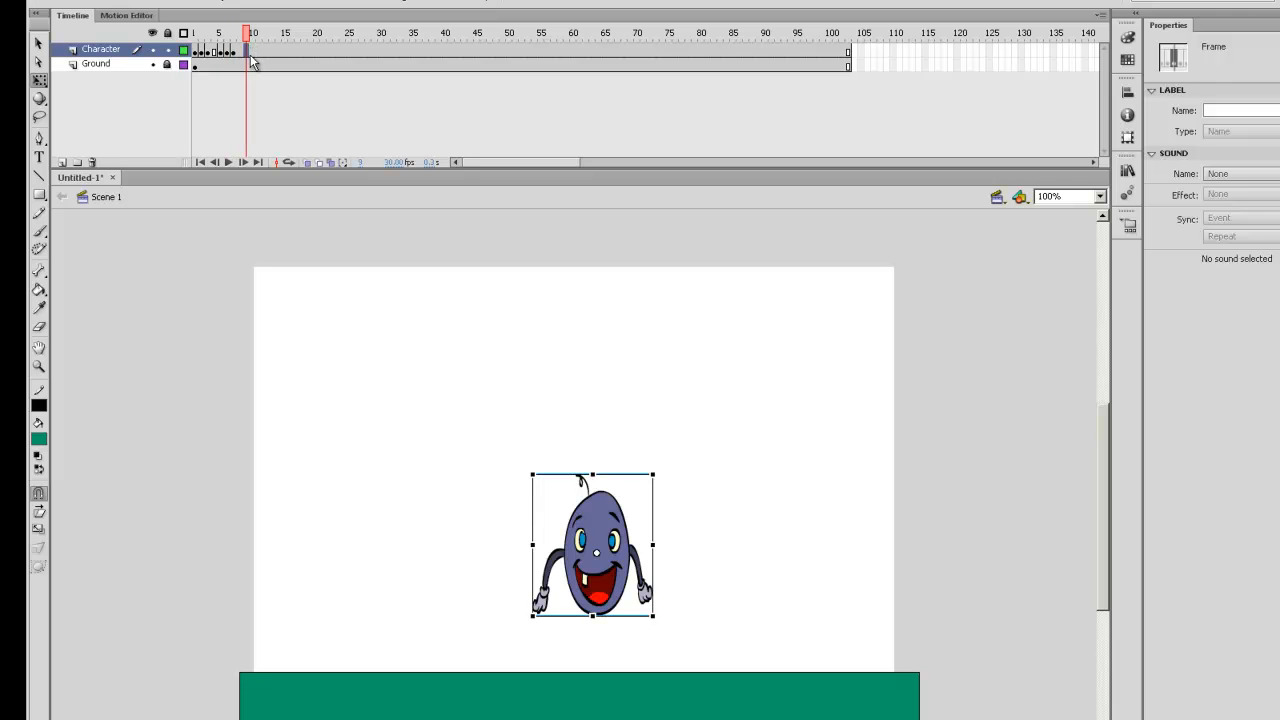
key(F6)
click(196, 50)
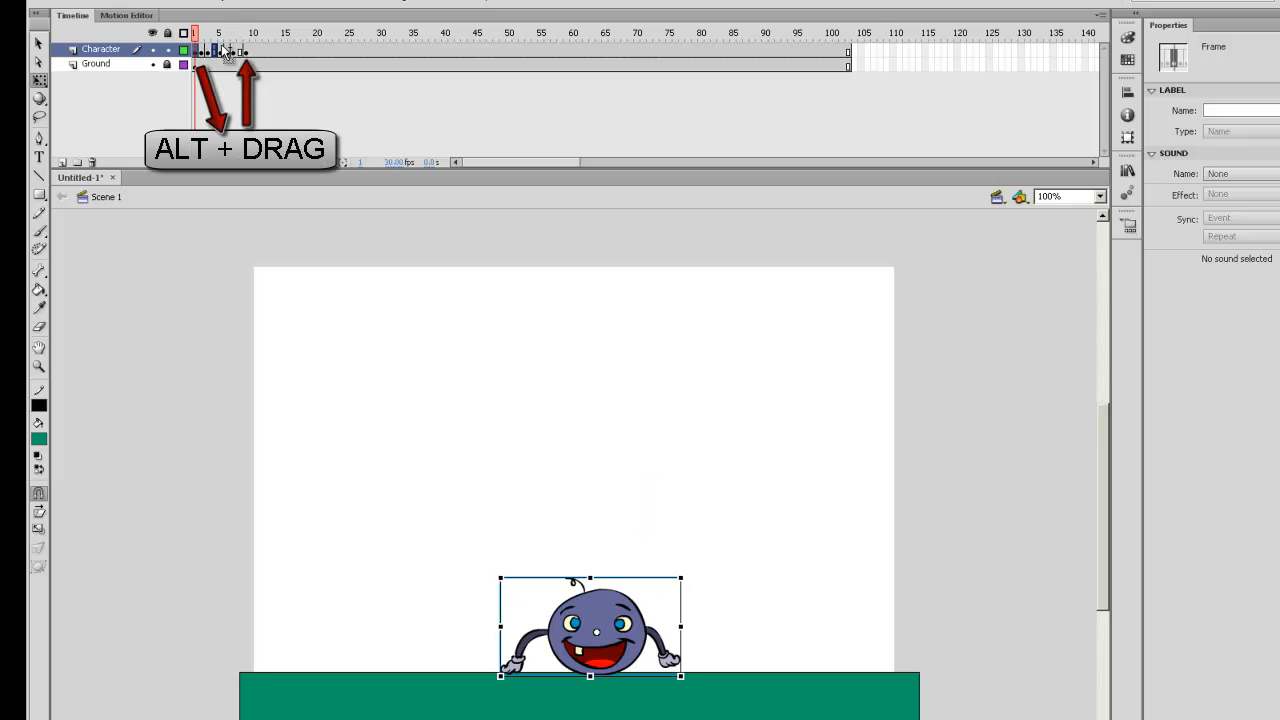
click(248, 51)
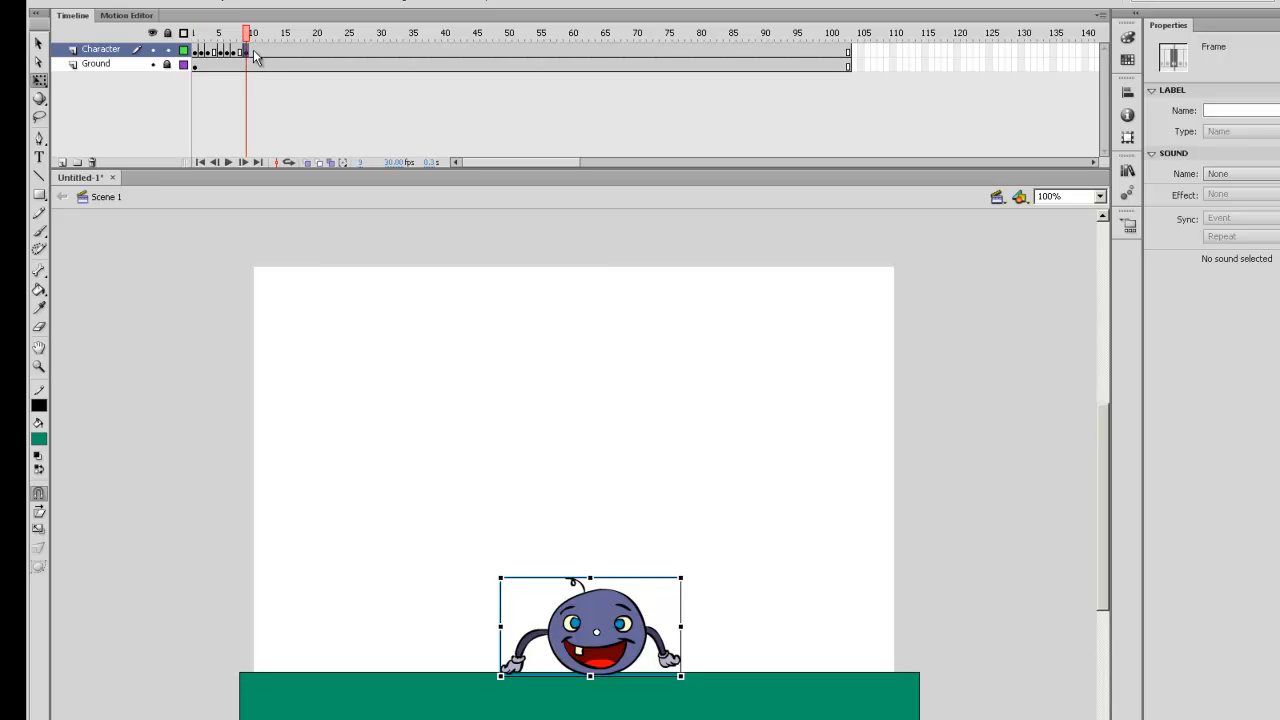
Insert a keyframe at frame 10 and squash the character lower and wider against the ground for the landing.
key(F6)
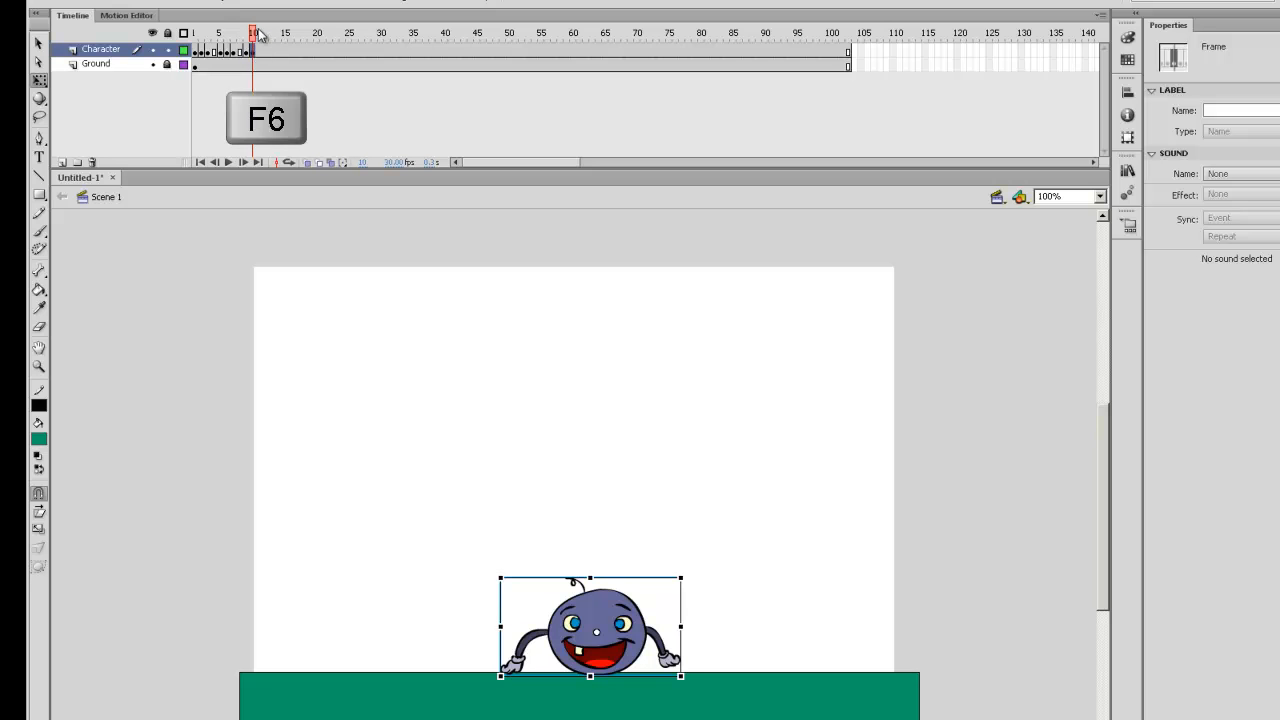
drag(682, 579, 646, 640)
key(comma)
key(period)
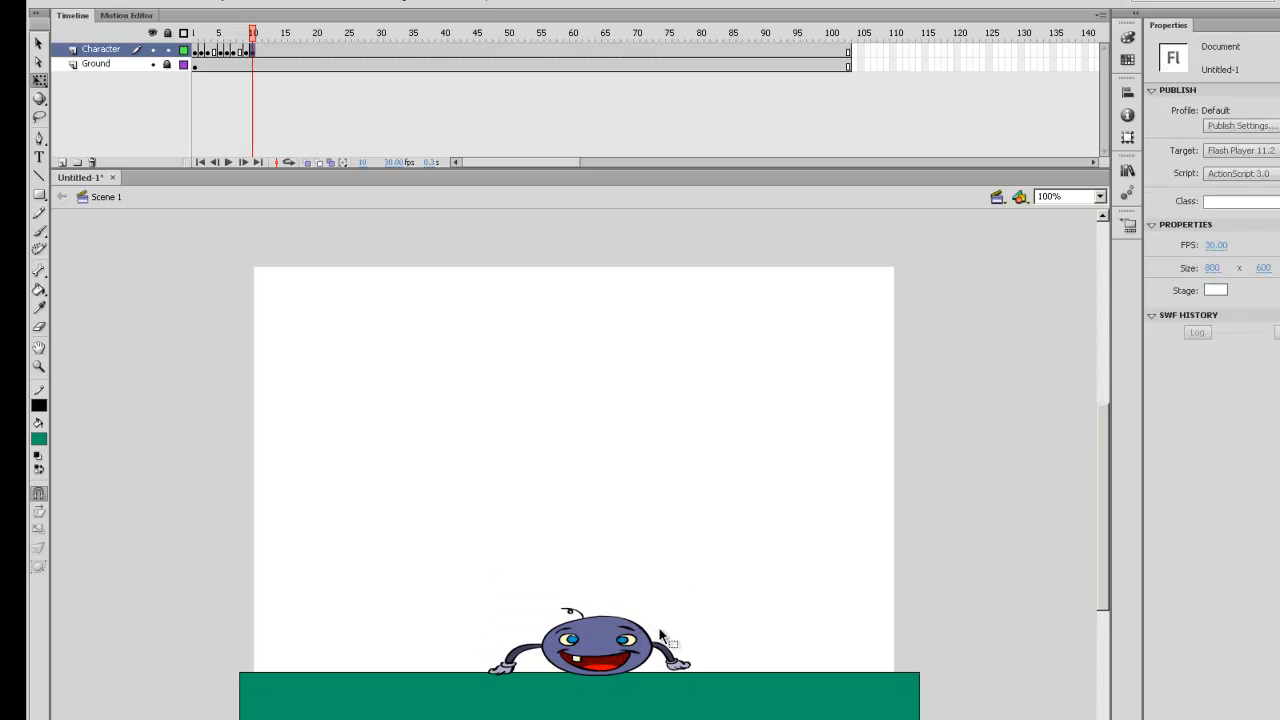
click(652, 648)
drag(691, 641, 698, 641)
click(696, 631)
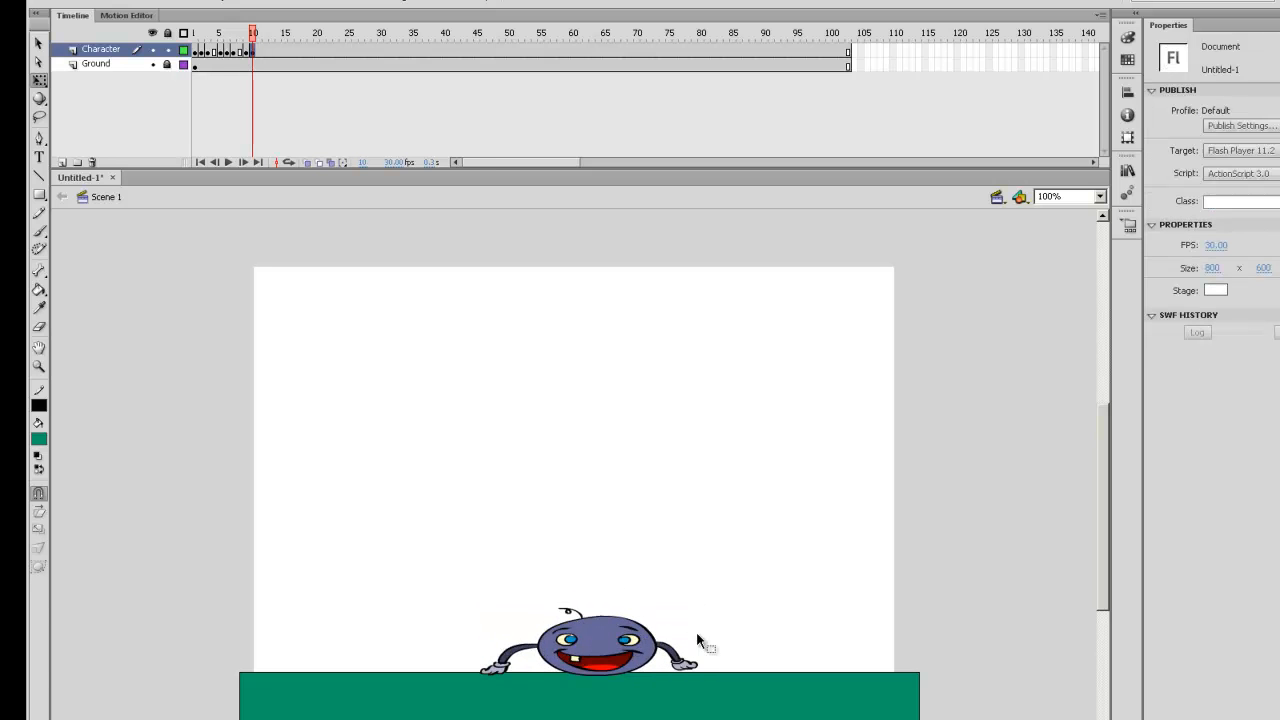
Duplicate the Character layer's frame 9 keyframe to frame 11 as the recovery pose.
click(250, 52)
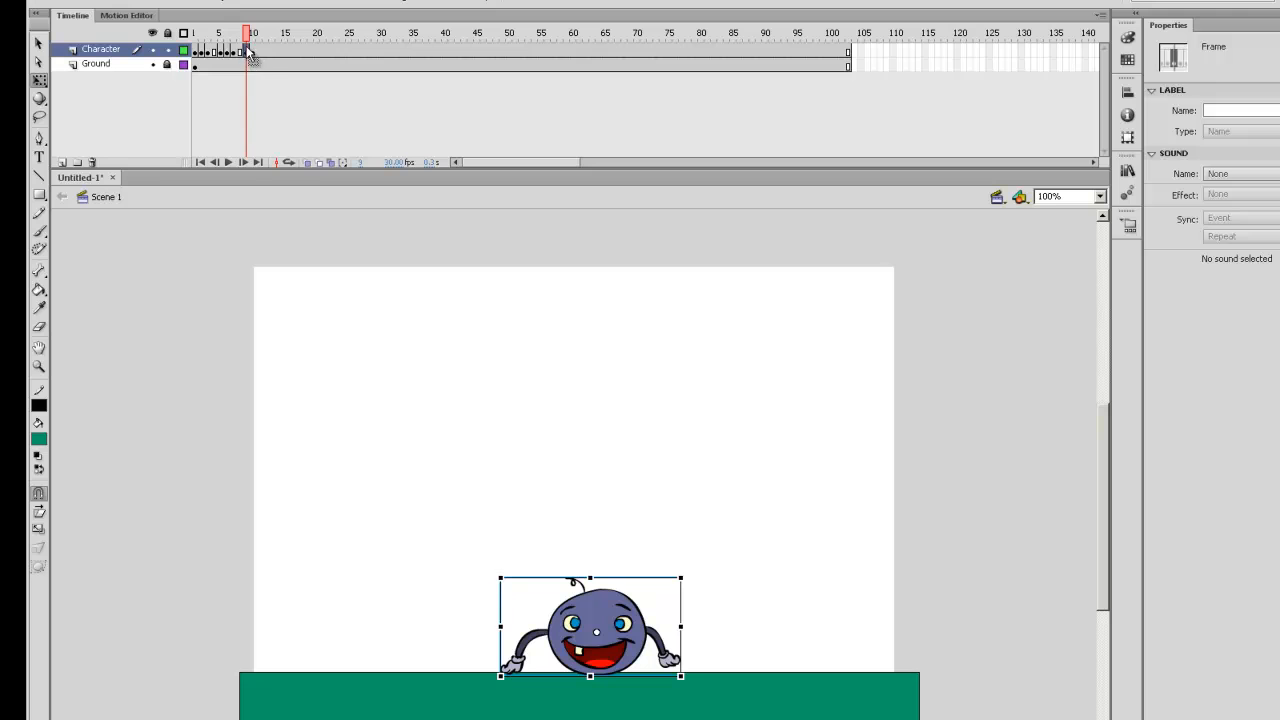
drag(248, 52, 262, 52)
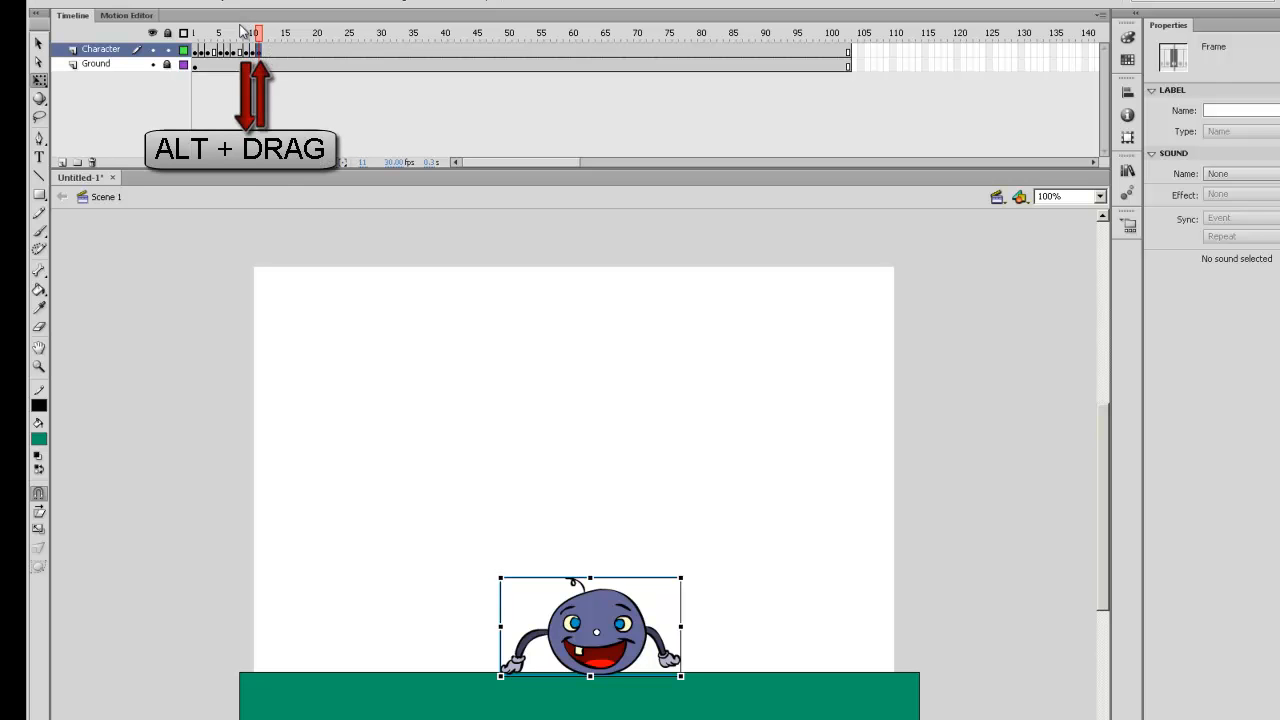
Step forward through frames 1 to 11 and back to frame 1 to review the whole jump.
key(shift+comma)
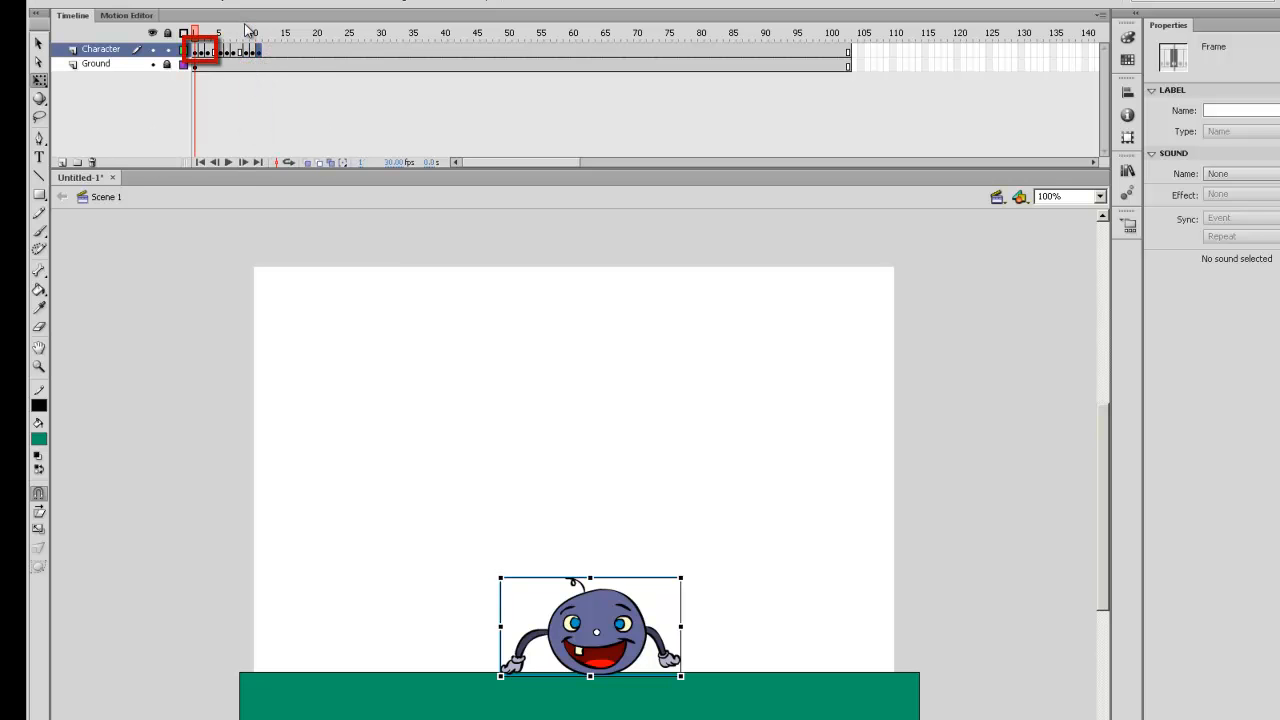
key(period)
key(period)
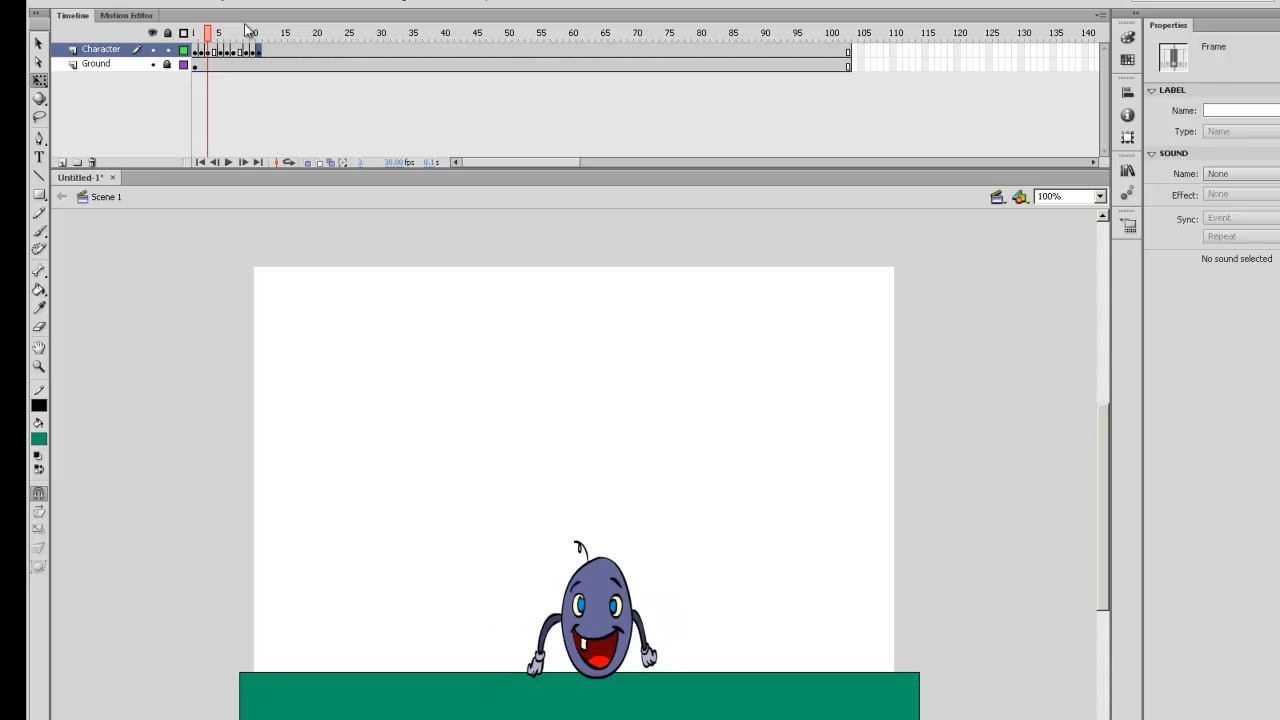
key(period)
key(period)
key(period)
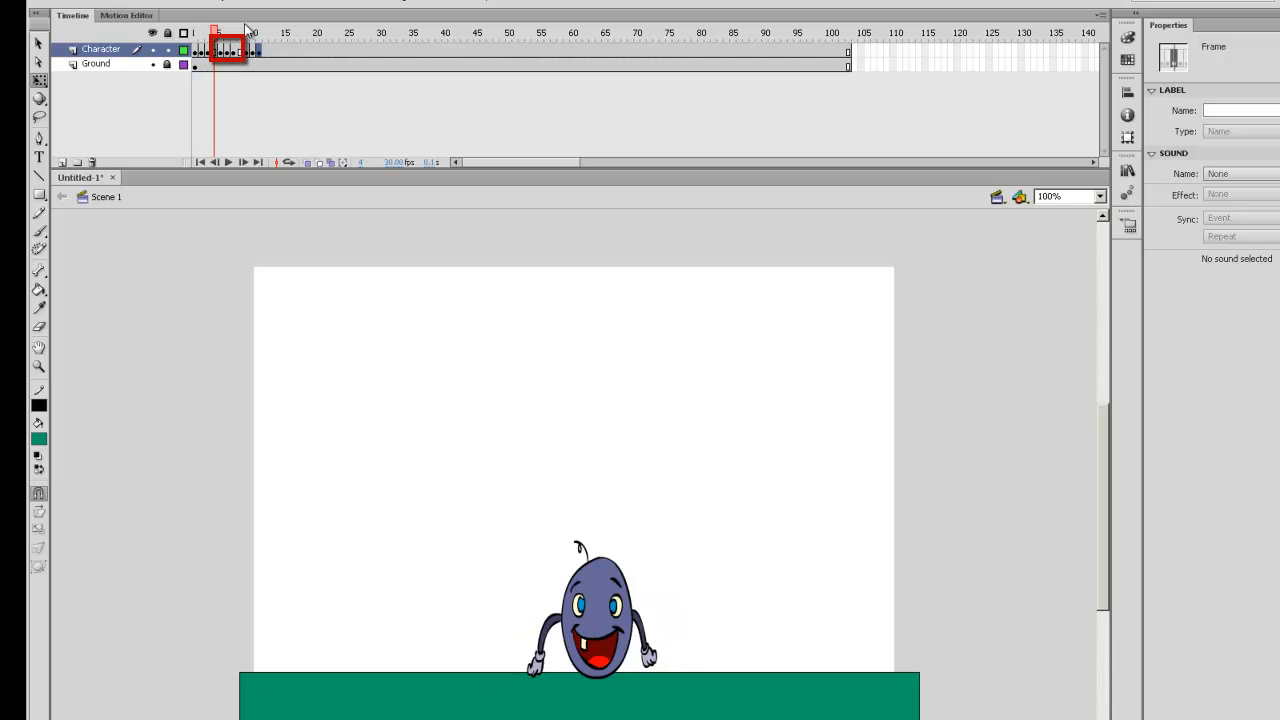
key(period)
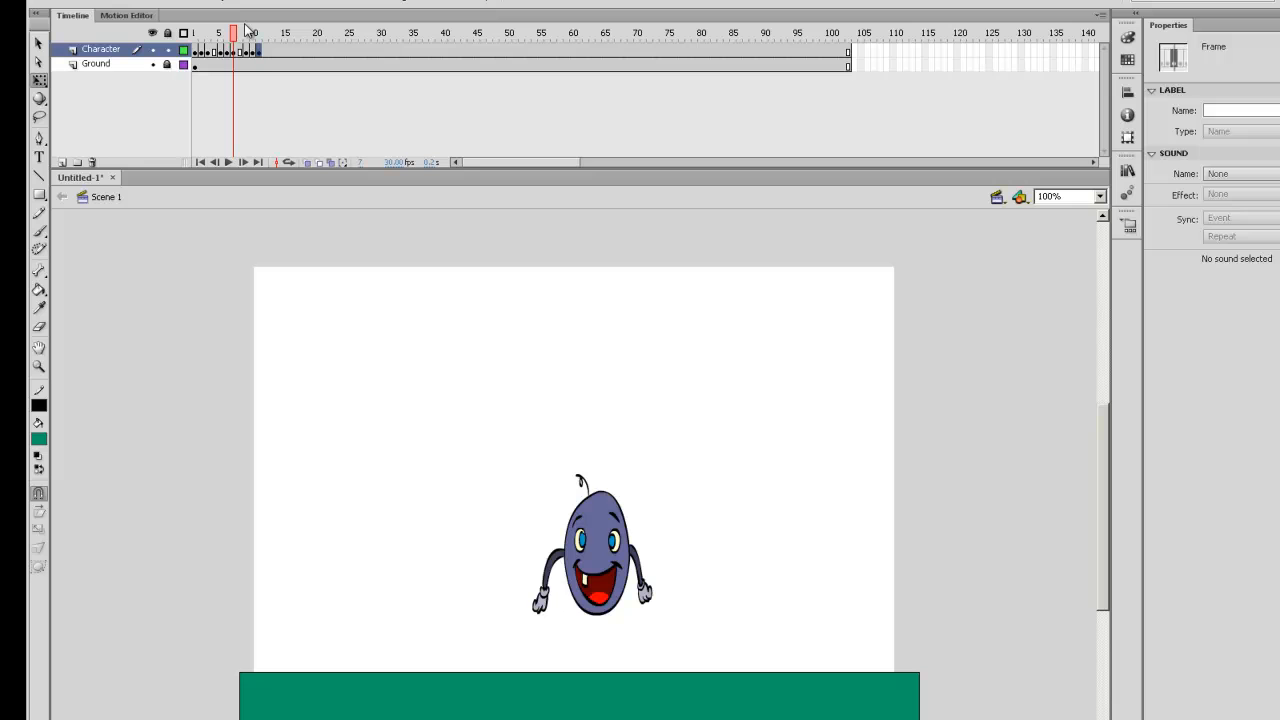
key(period)
key(period)
key(period)
key(period)
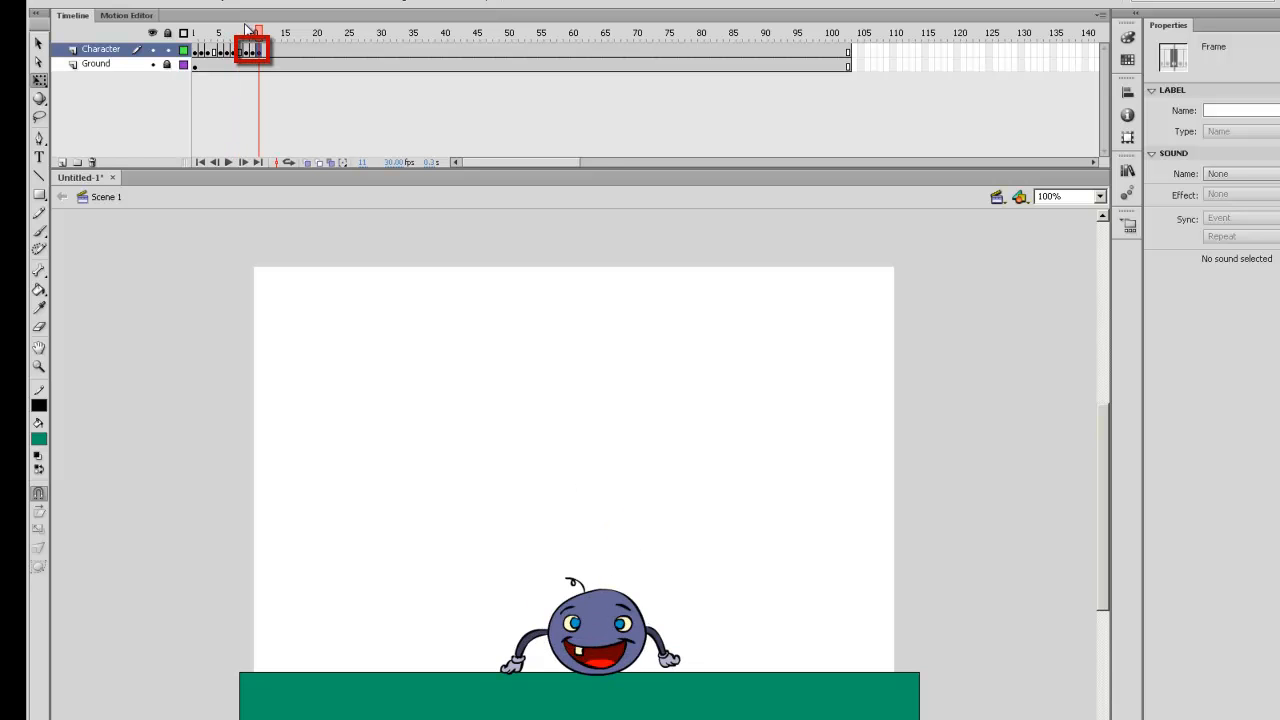
key(comma)
key(comma)
key(comma)
key(comma)
key(comma)
key(comma)
key(comma)
key(comma)
key(comma)
key(comma)
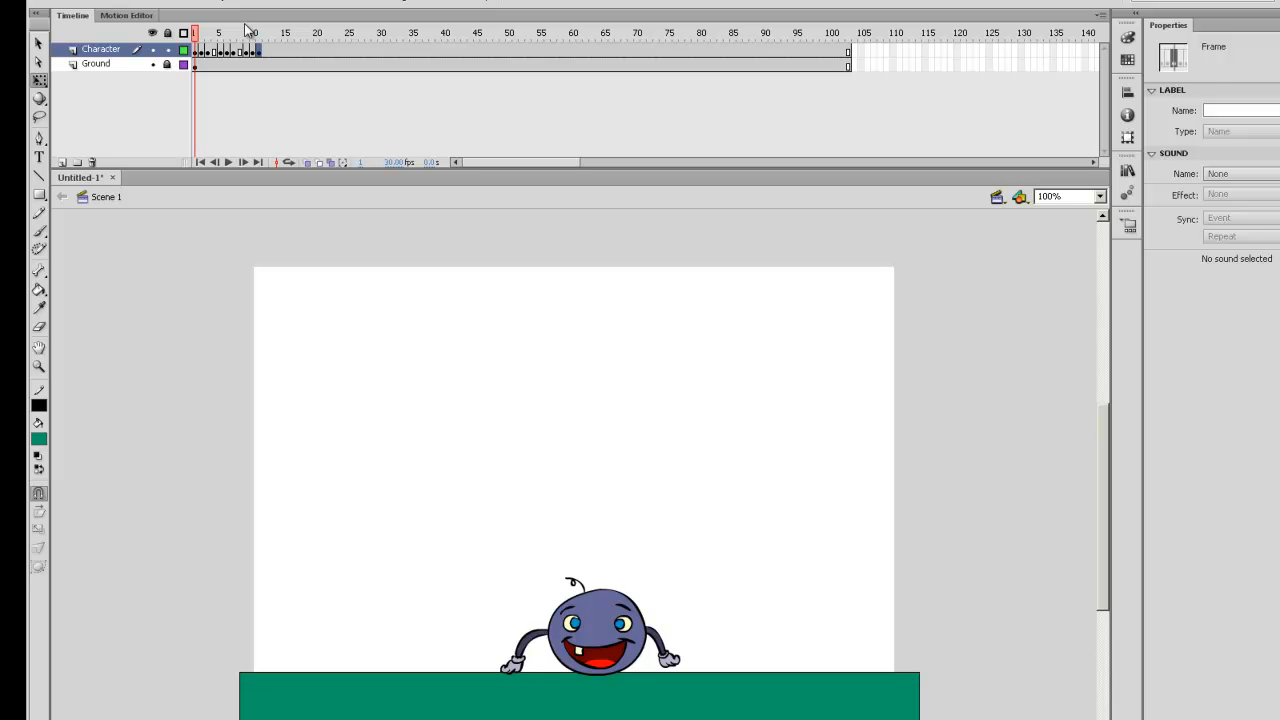
Squash the character at frame 2 to about 271 px wide and nudge it and the frame 4 stretch into line with the ground.
key(period)
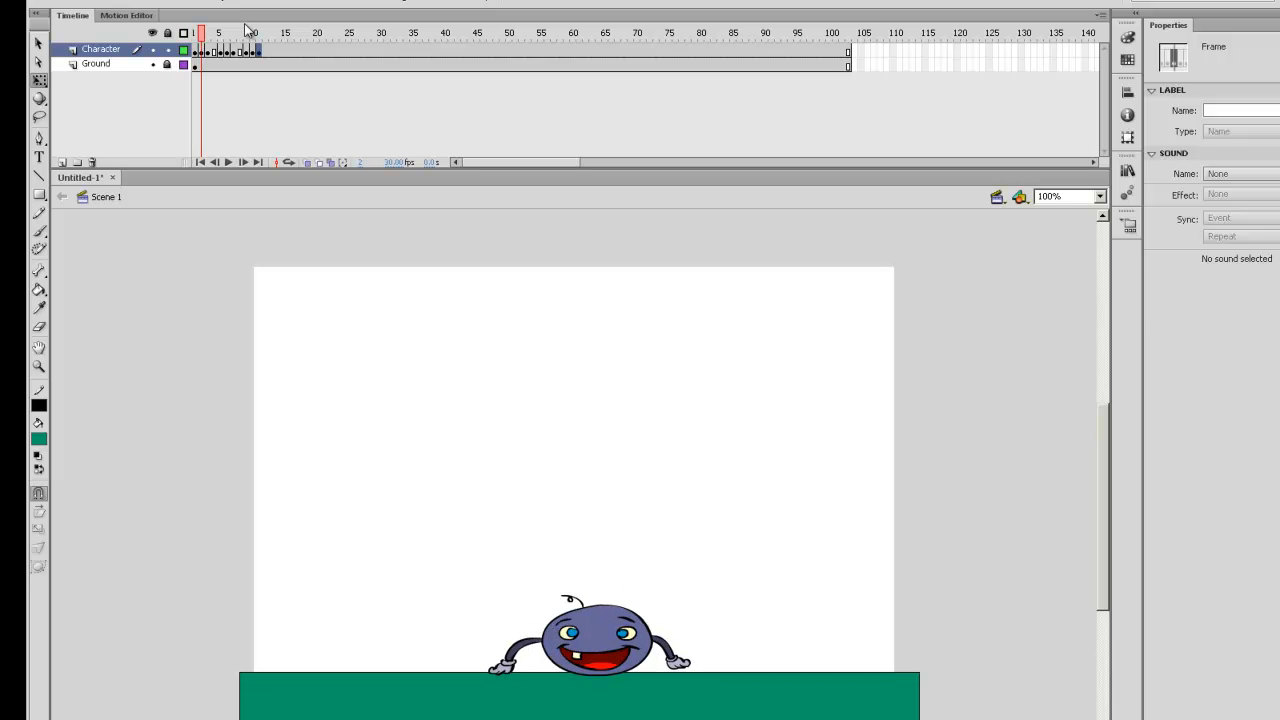
click(628, 641)
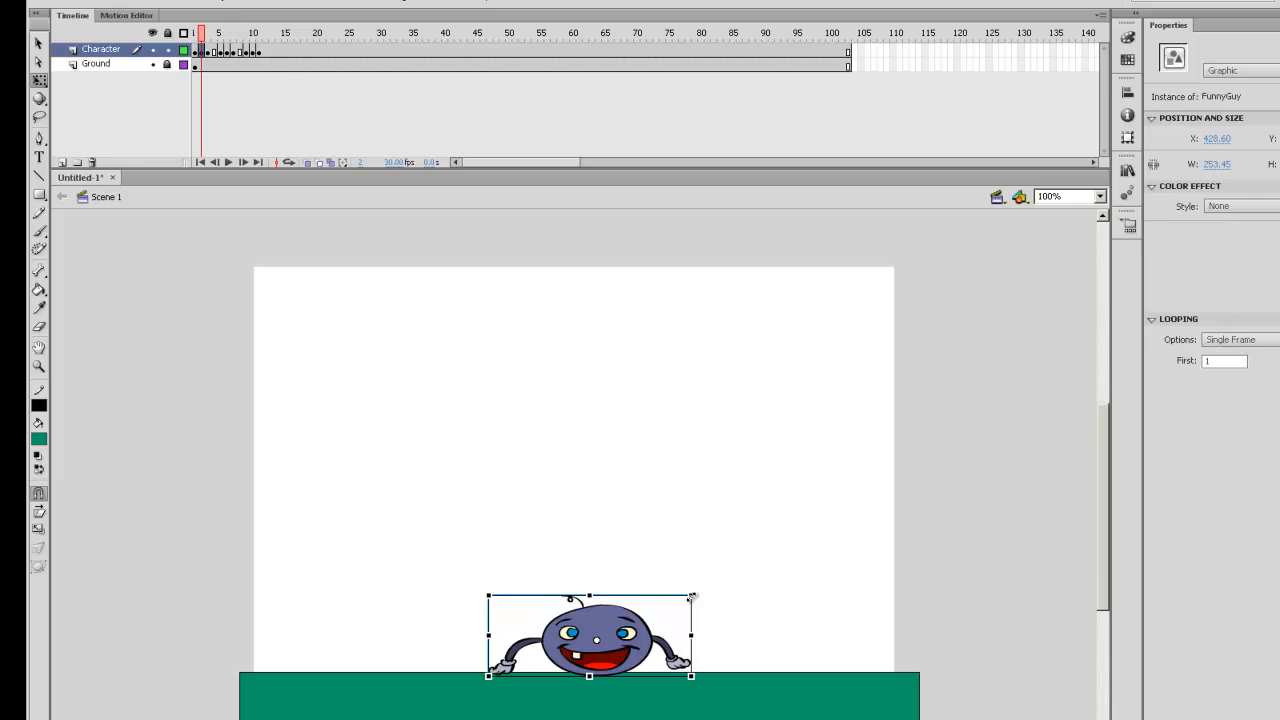
drag(696, 597, 699, 599)
key(Down)
key(Down)
key(Down)
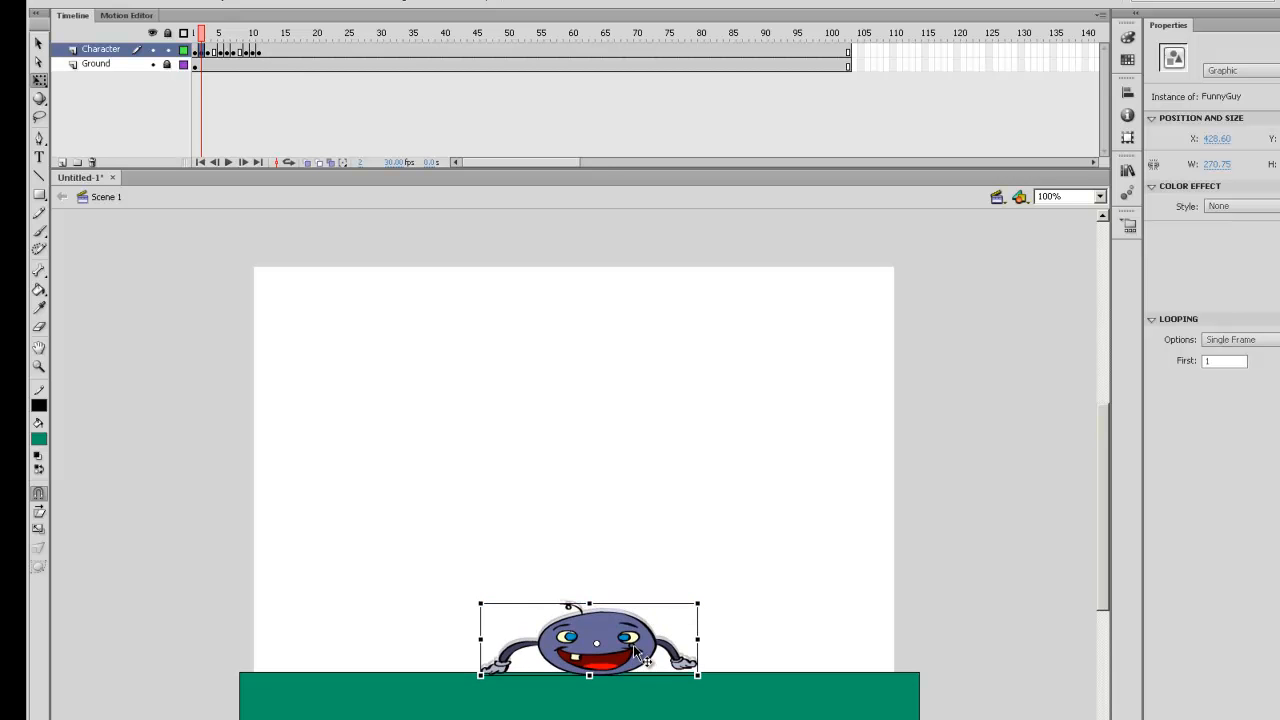
key(Return)
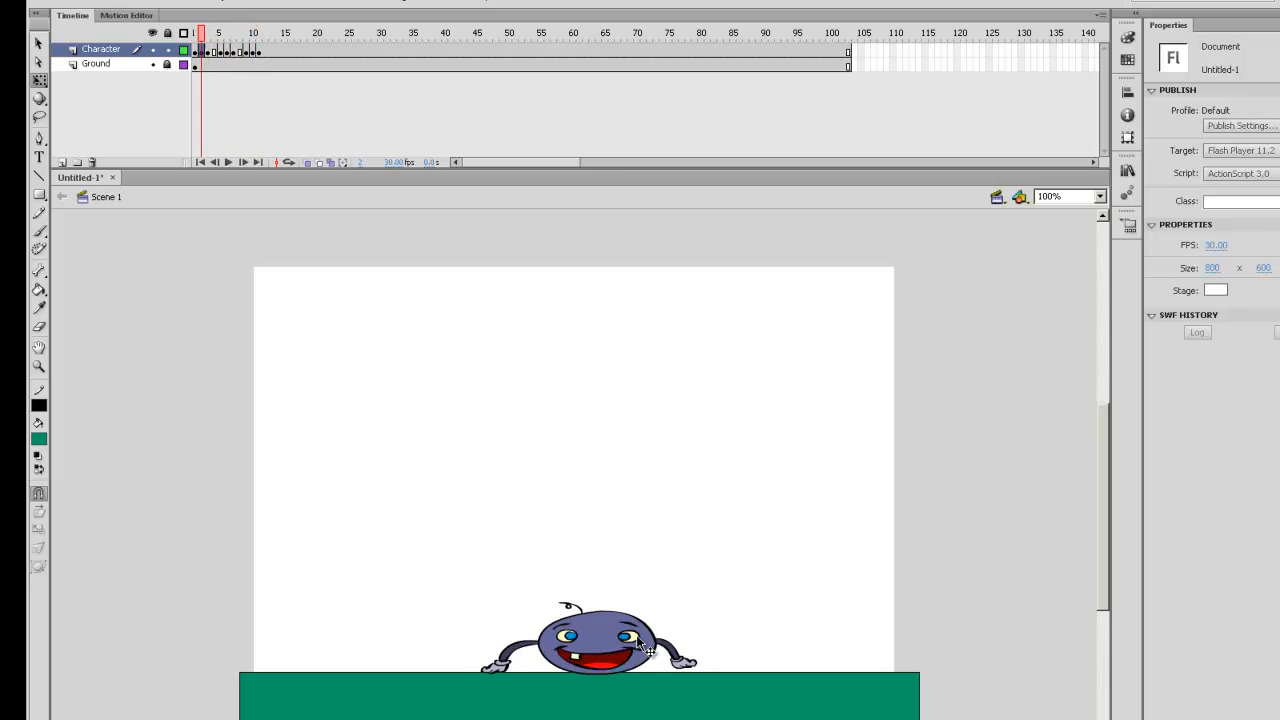
click(648, 652)
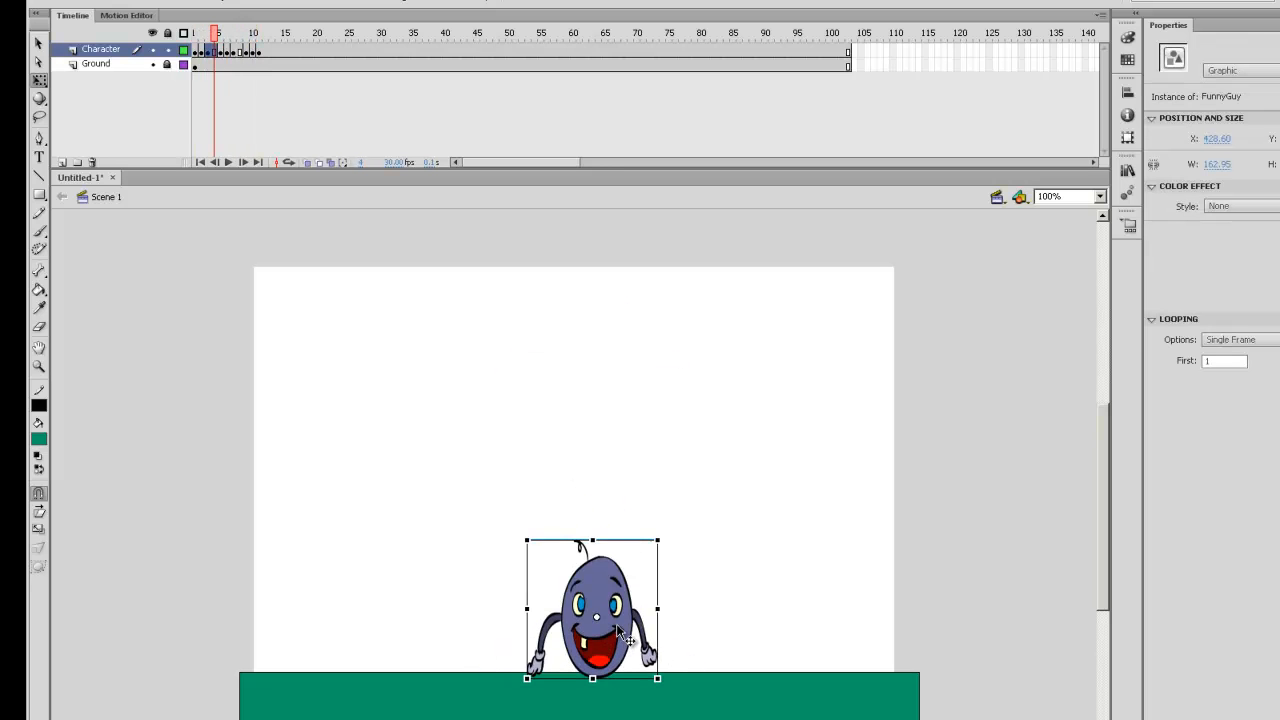
Scrub through the opening frames of the jump and check the character's poses at frames 1, 2 and 4.
drag(220, 35, 194, 35)
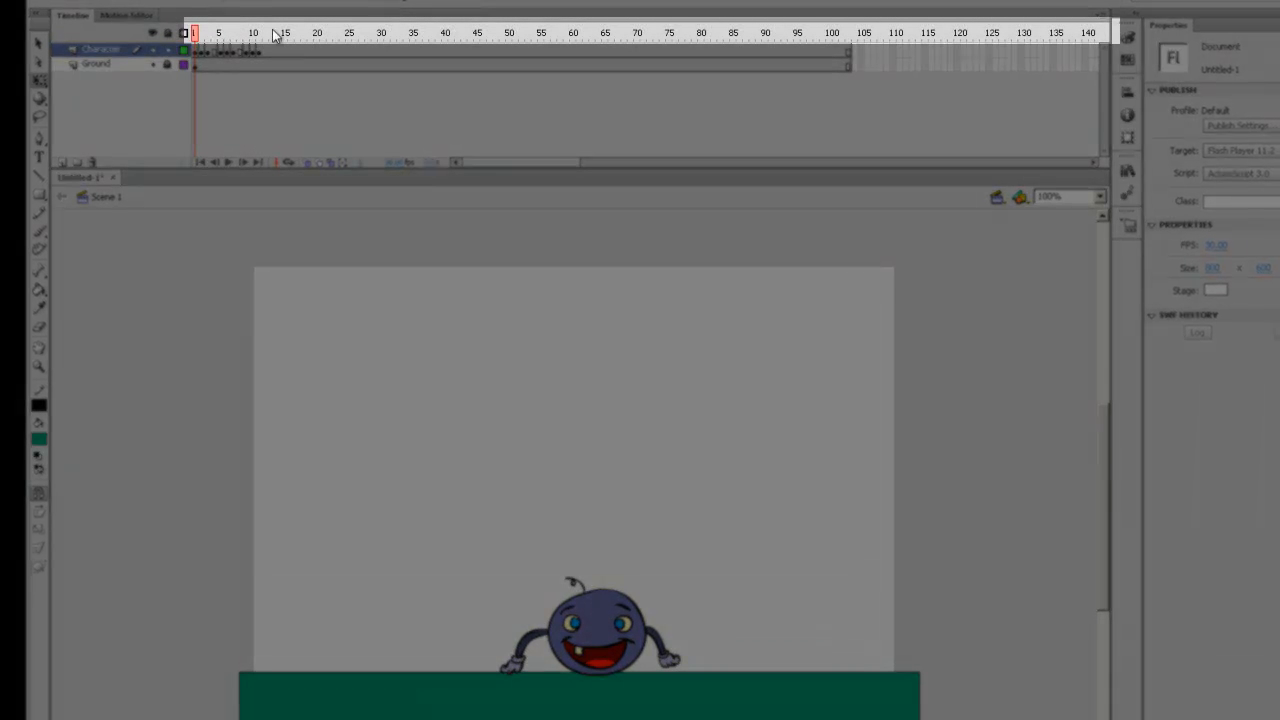
drag(278, 35, 192, 35)
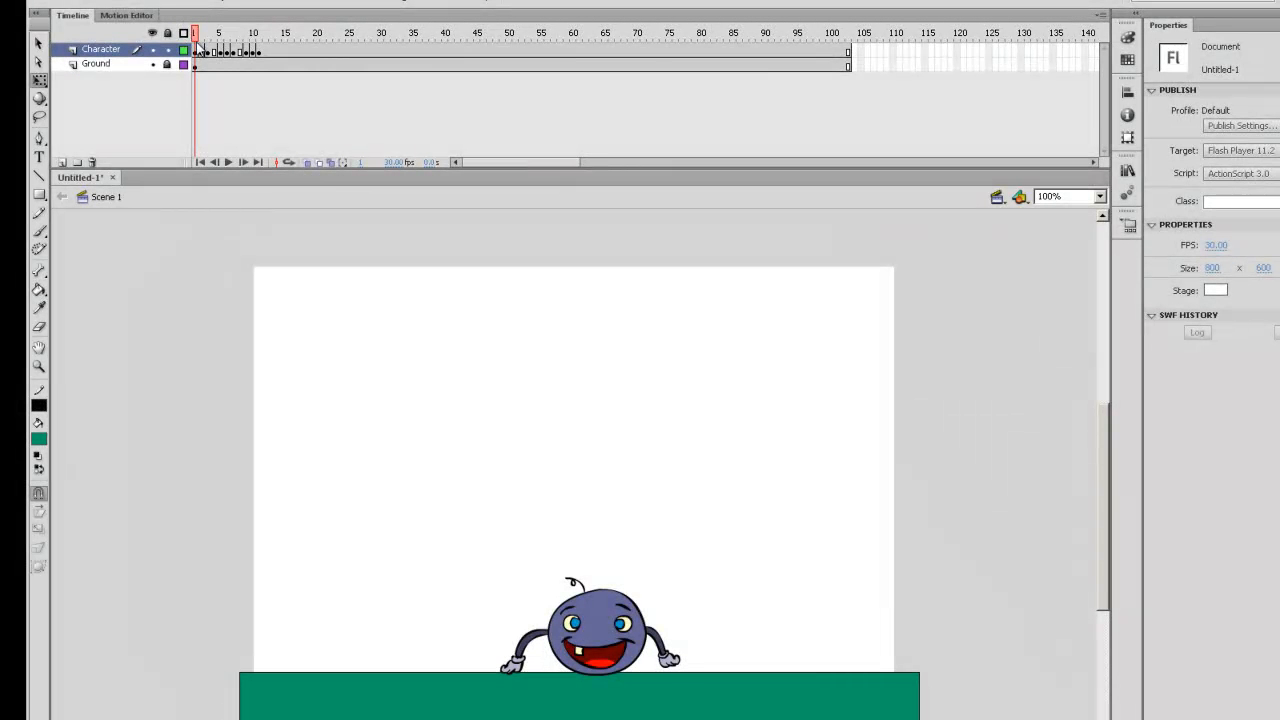
click(217, 56)
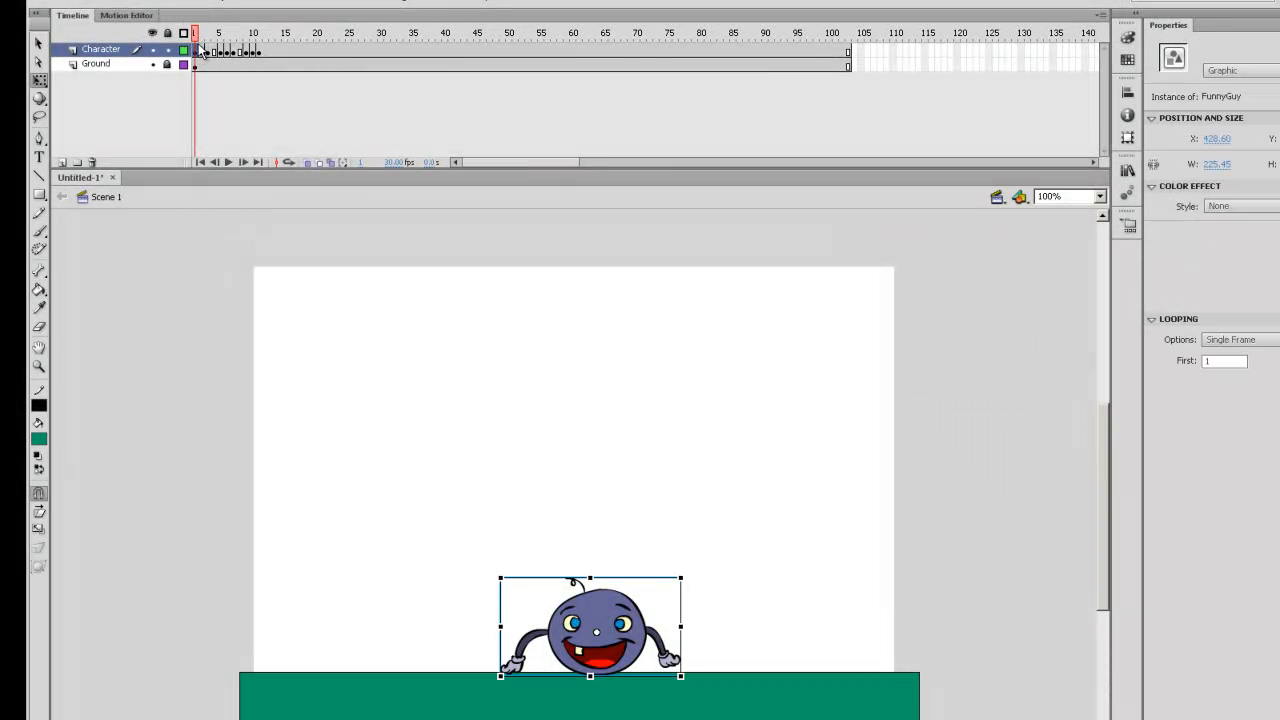
click(201, 50)
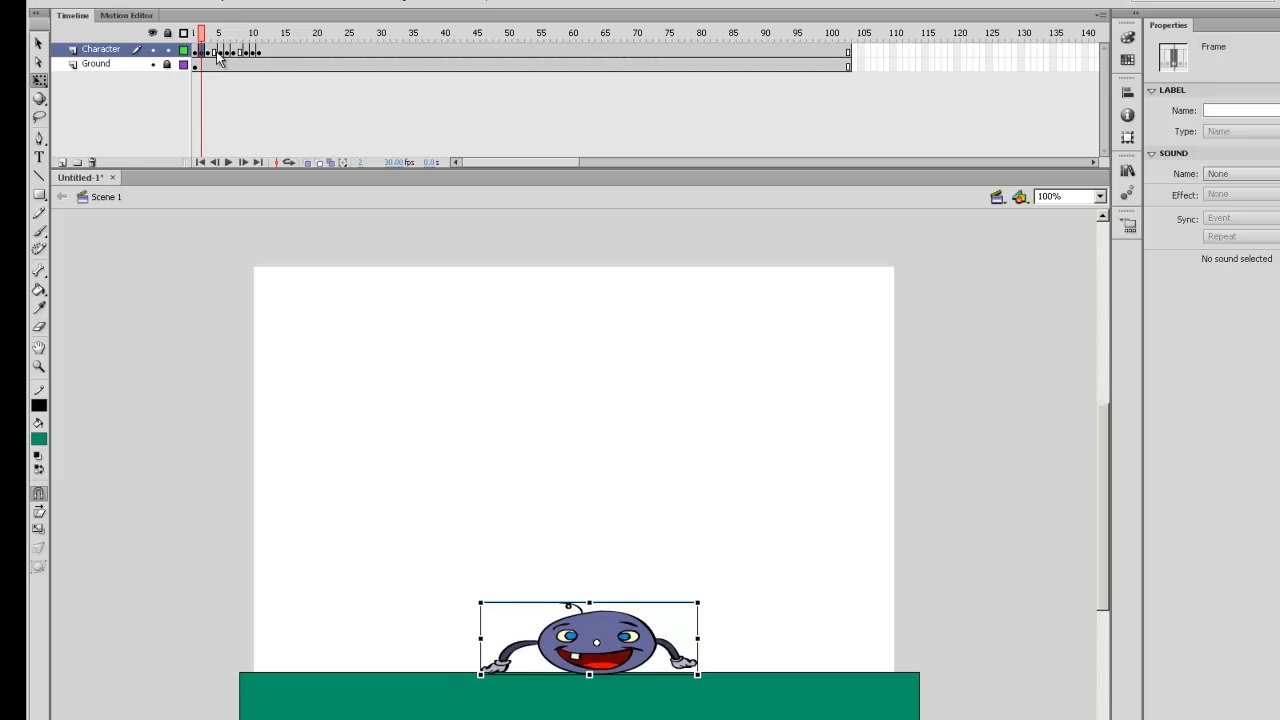
click(215, 53)
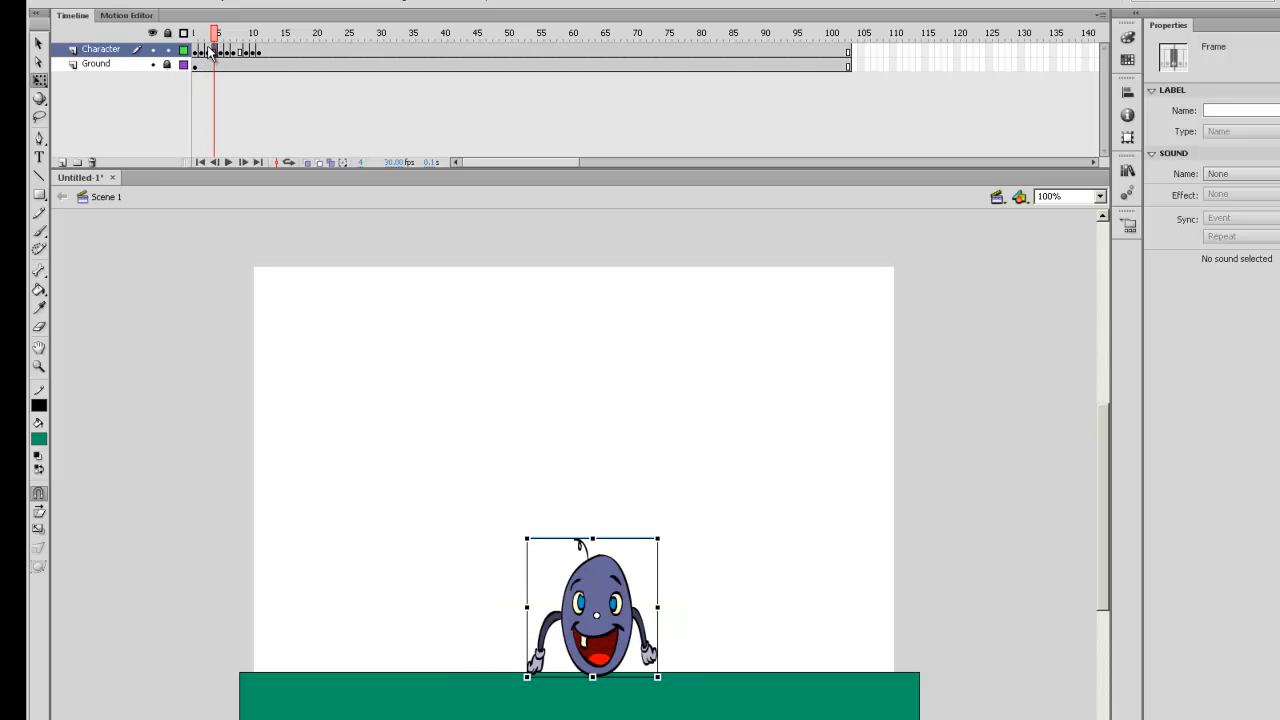
Insert frames after the Character layer's first keyframe to hold the starting pose through frame 10.
click(197, 52)
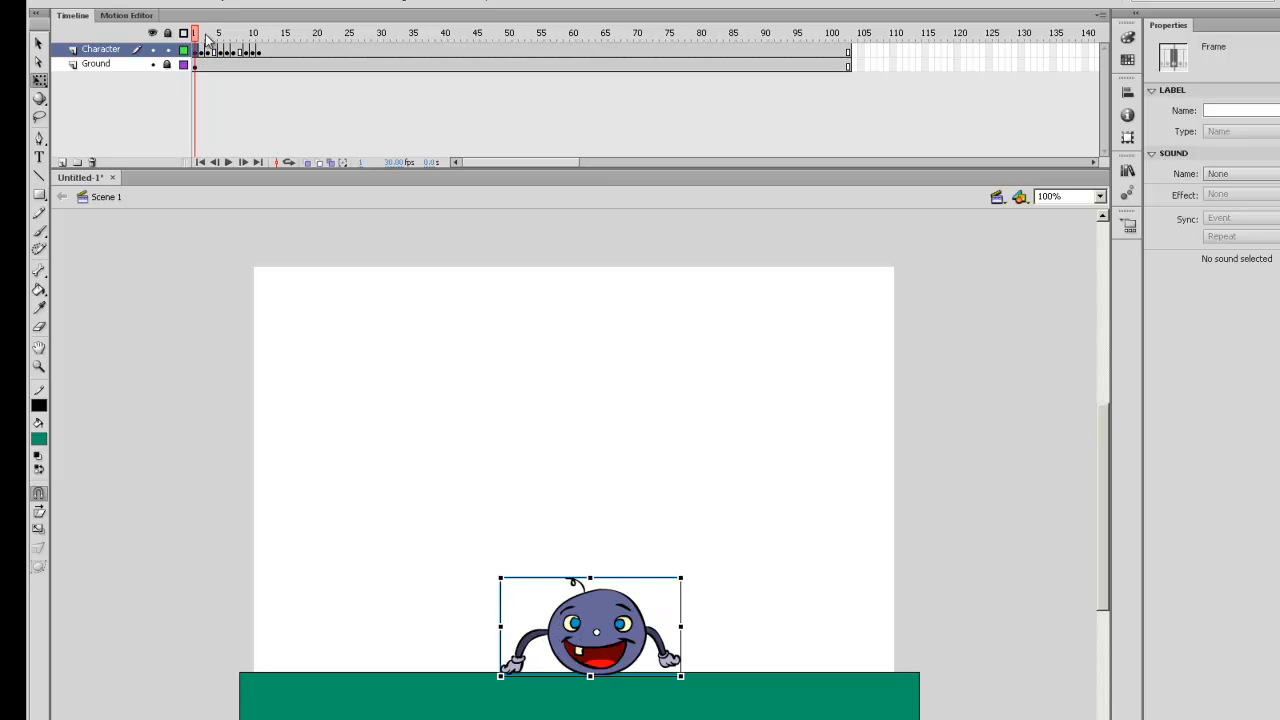
key(F5)
key(F5)
key(F5)
key(F5)
key(F5)
key(F5)
key(F5)
key(F5)
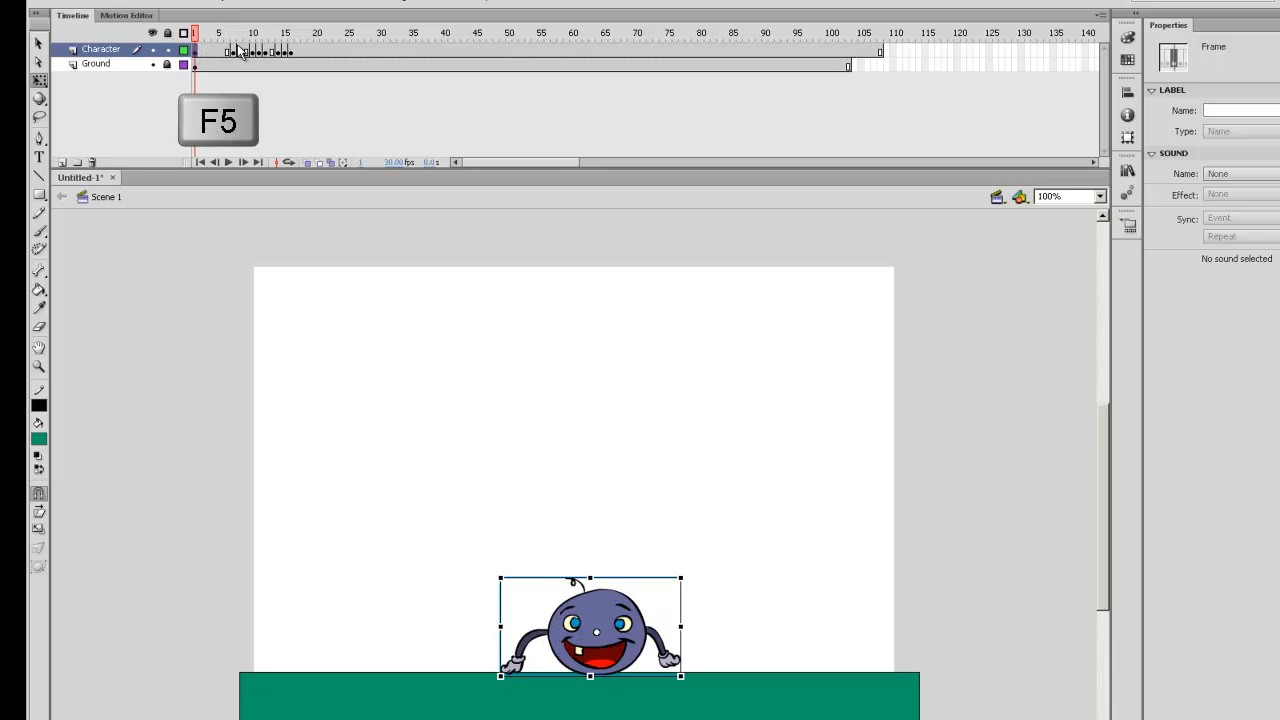
Insert frames after the squash keyframe at frame 11 to hold the anticipation pose through frame 20.
click(258, 52)
key(F5)
key(F5)
key(F5)
key(F5)
key(F5)
key(F5)
key(F5)
key(F5)
key(F5)
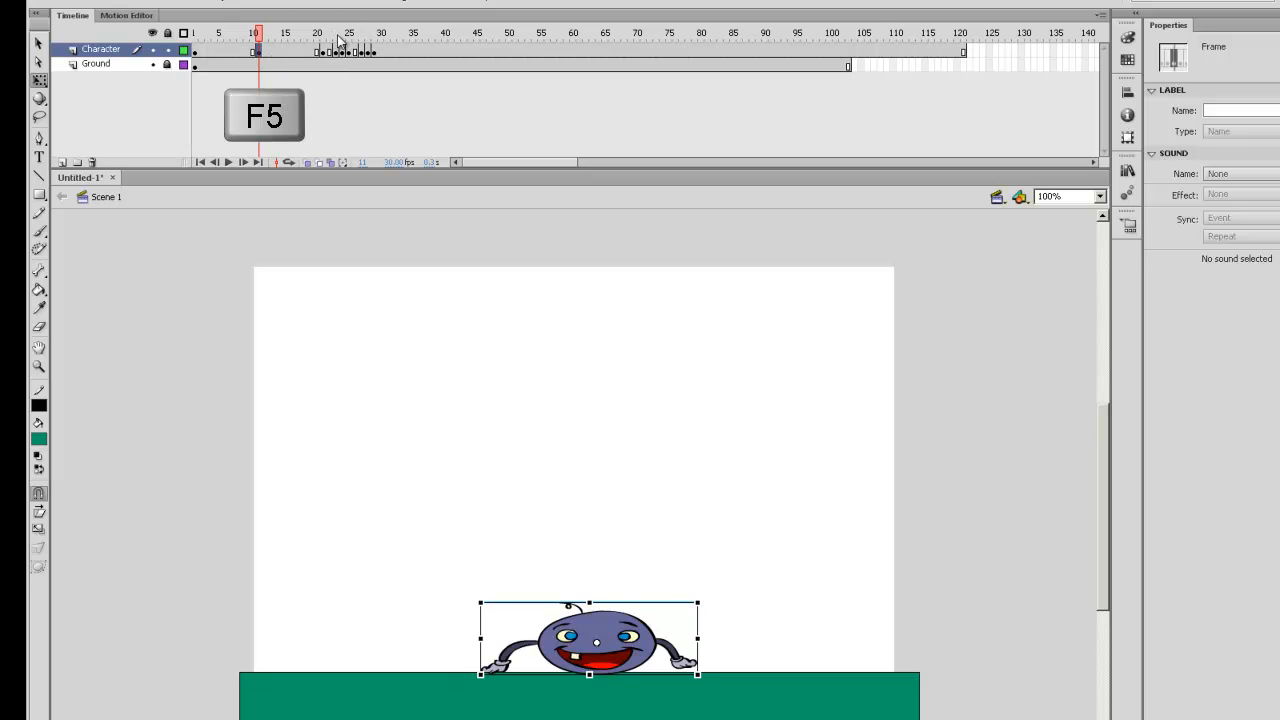
Insert frames after the airborne stretch keyframe at frame 23 to hold the rising pose through frame 32.
click(337, 52)
key(F5)
key(F5)
key(F5)
key(F5)
key(F5)
key(F5)
key(F5)
key(F5)
key(F5)
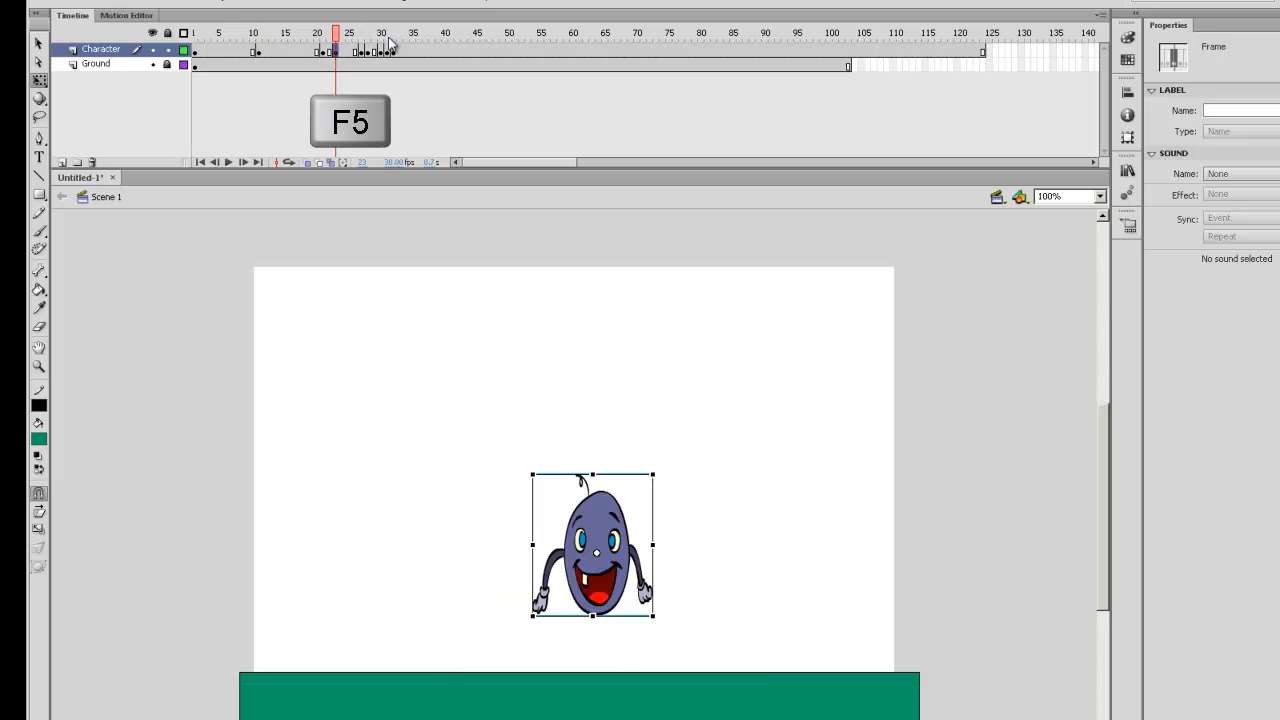
Insert frames after the keyframe at frame 33 to hold the pose at the top of the jump through frame 43.
click(401, 51)
key(F5)
key(F5)
key(F5)
key(F5)
key(F5)
key(F5)
key(F5)
key(F5)
key(F5)
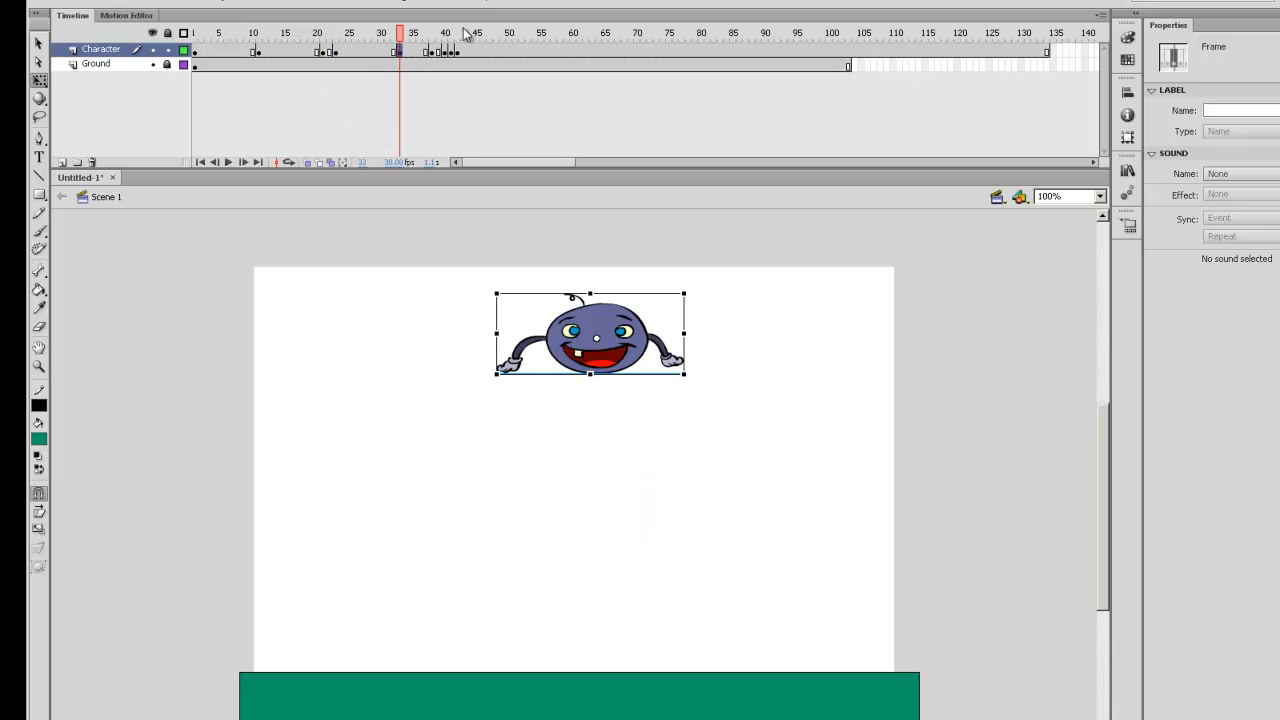
Insert frames to hold the grounded pose at frame 46 through frame 53 and the landing squash at frame 54 through frame 65.
click(483, 52)
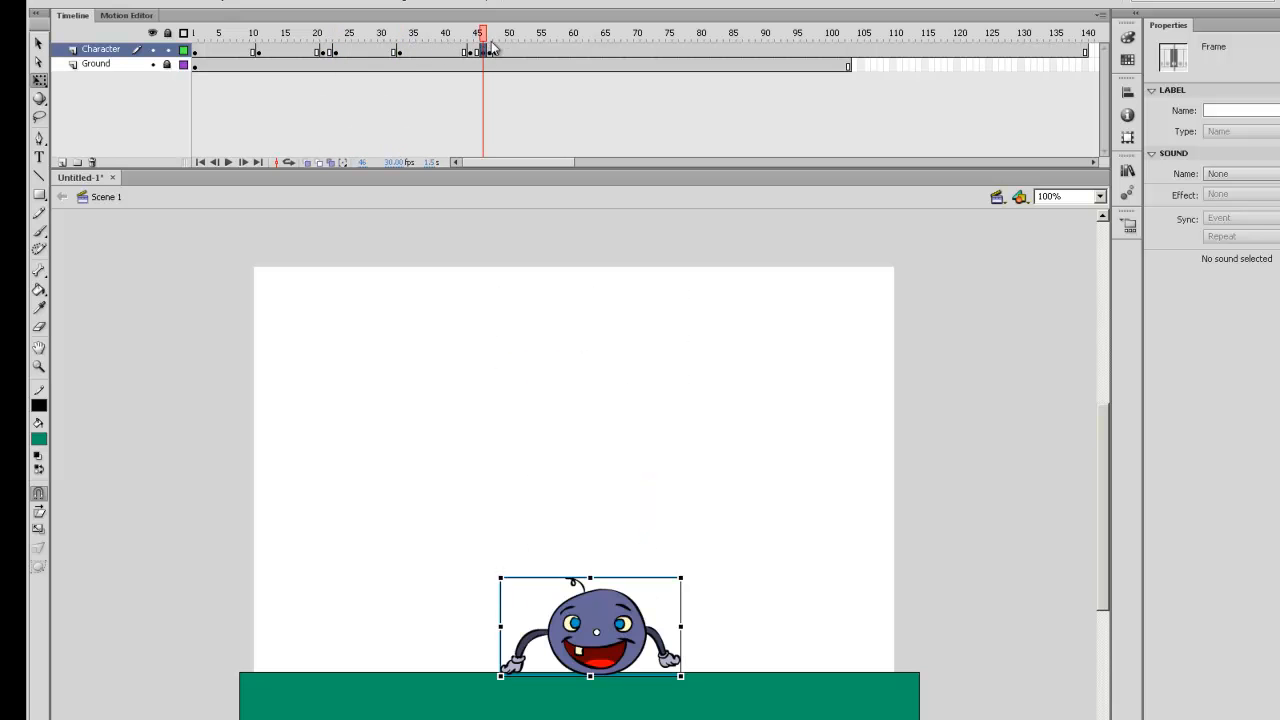
click(533, 51)
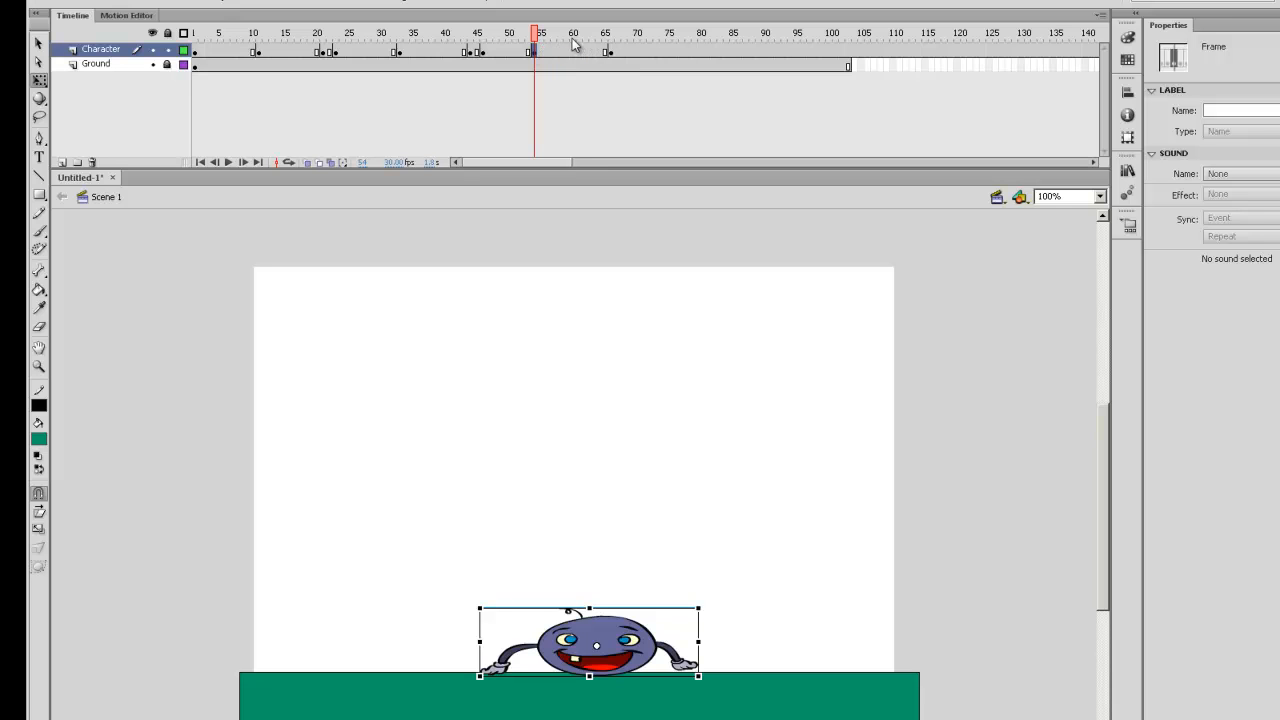
Remove the extra frames at frames 22 and 44 so the take-off and falling stretch poses each last one frame.
click(331, 52)
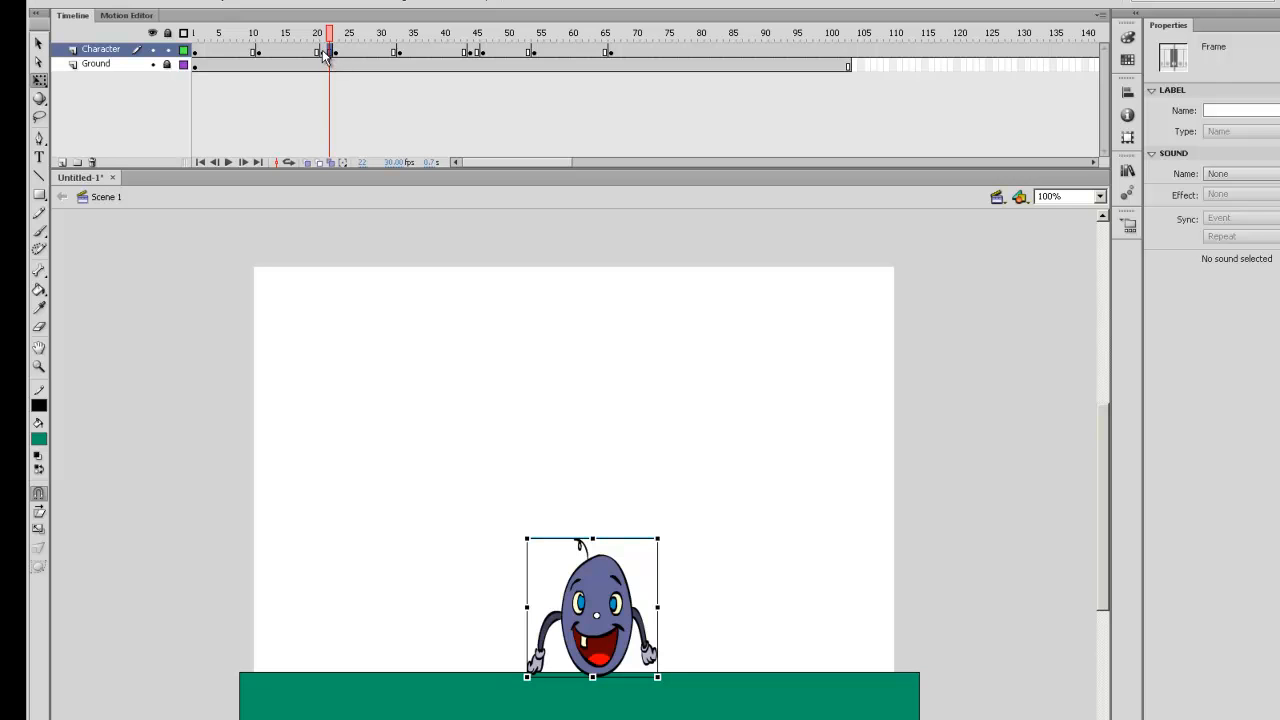
key(shift+F5)
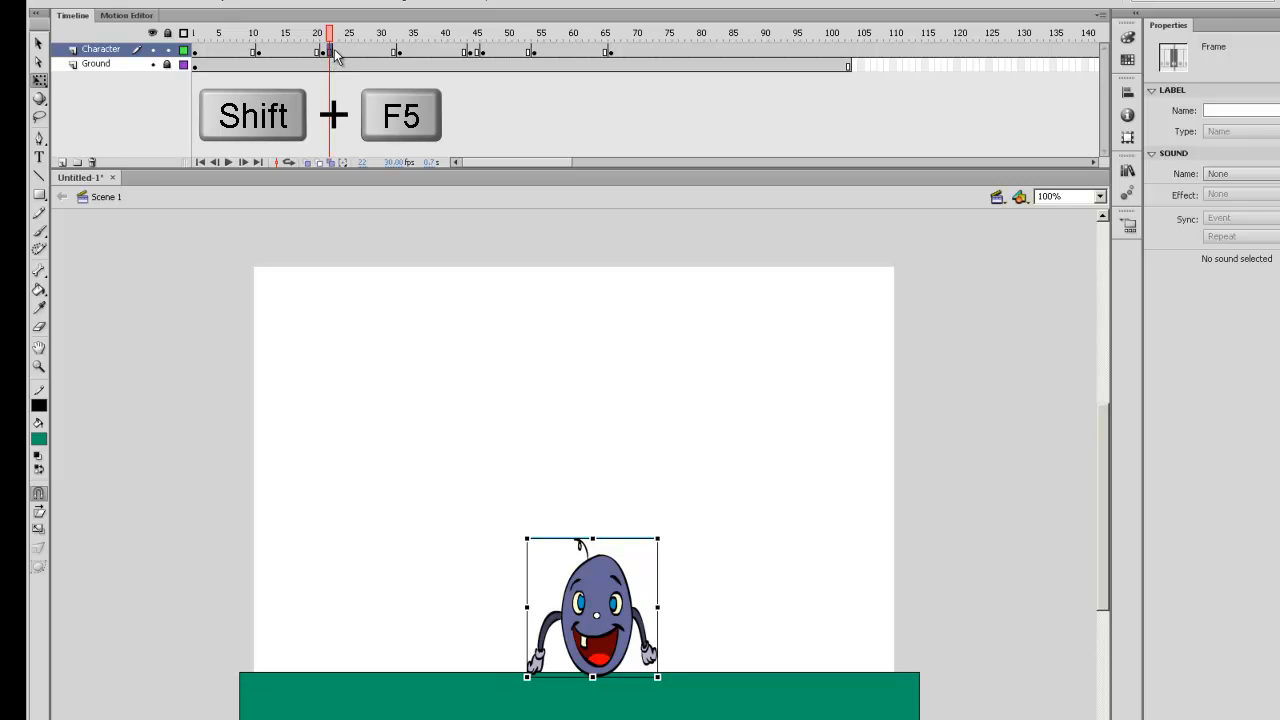
key(shift+F5)
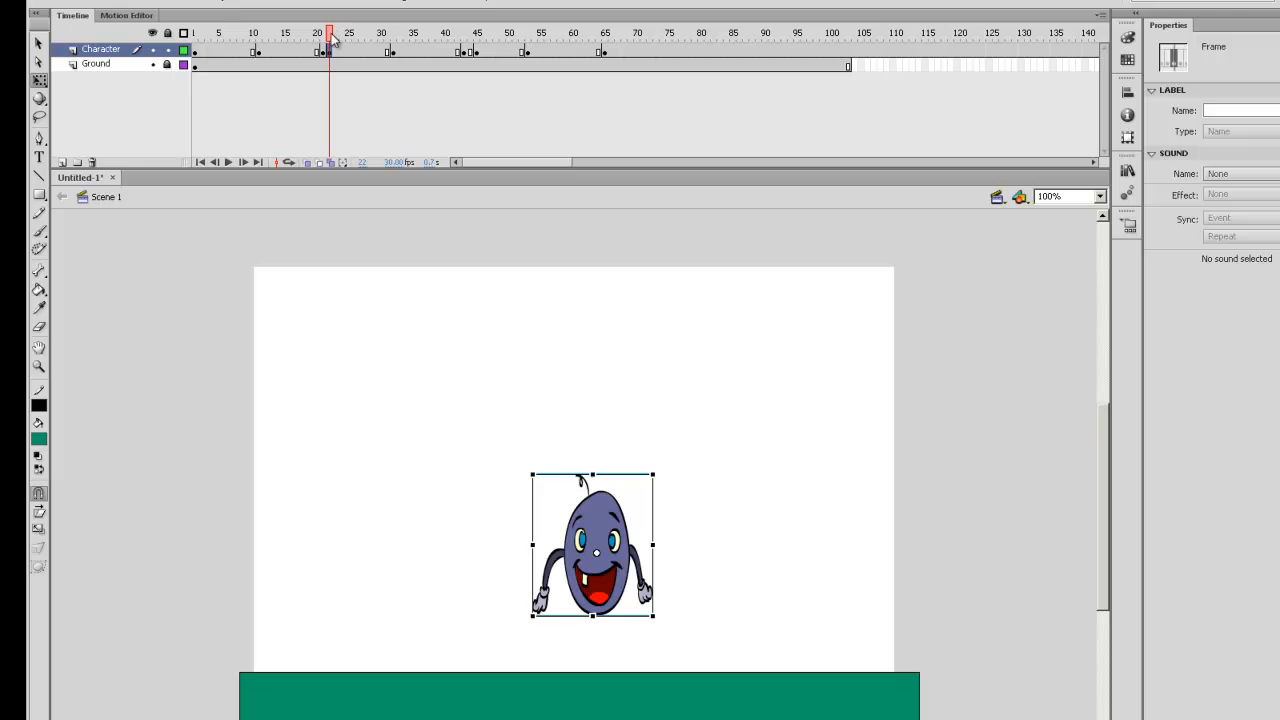
click(472, 52)
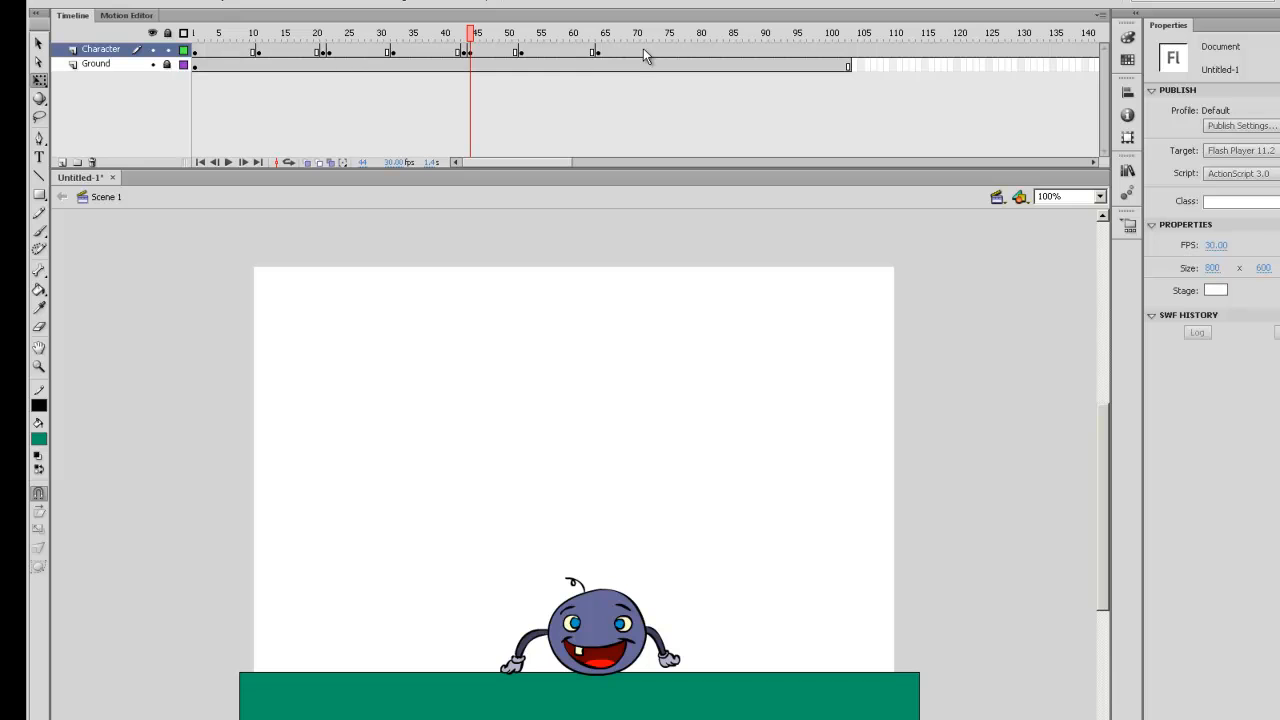
Remove the Character layer's extra frames after frame 103 so both layers end at frame 103.
drag(862, 50, 791, 62)
click(950, 51)
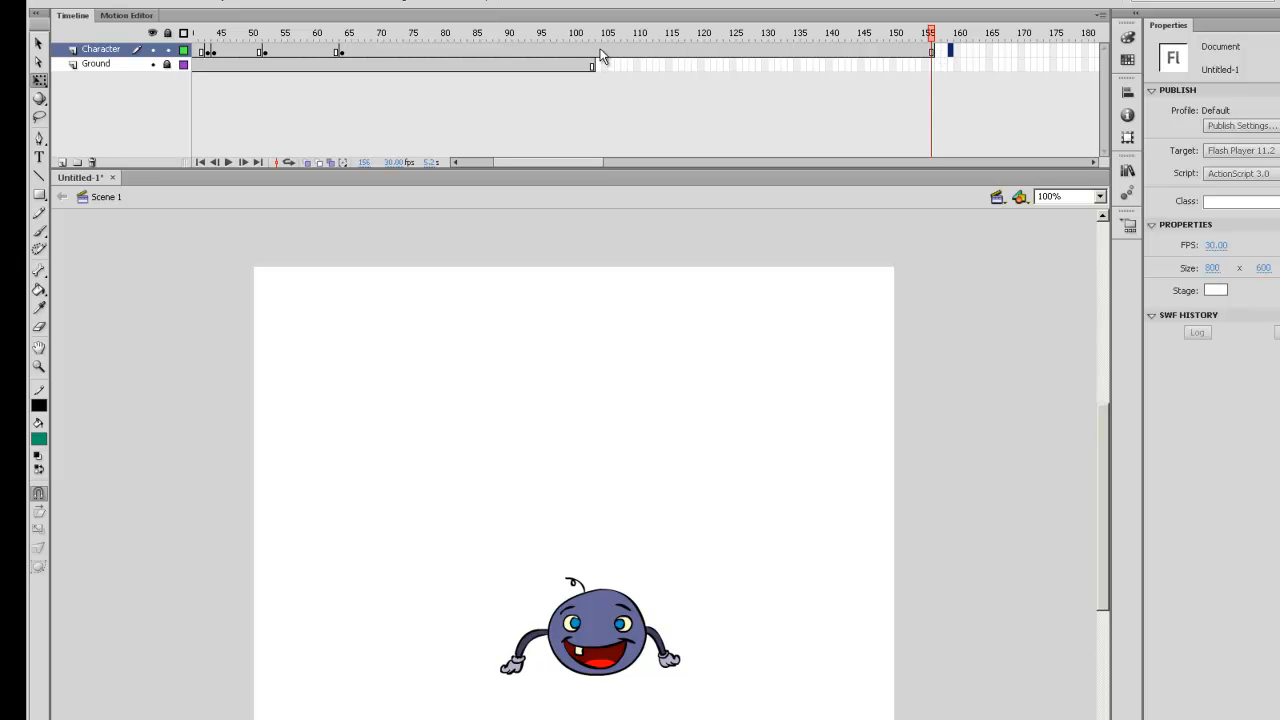
drag(597, 50, 960, 80)
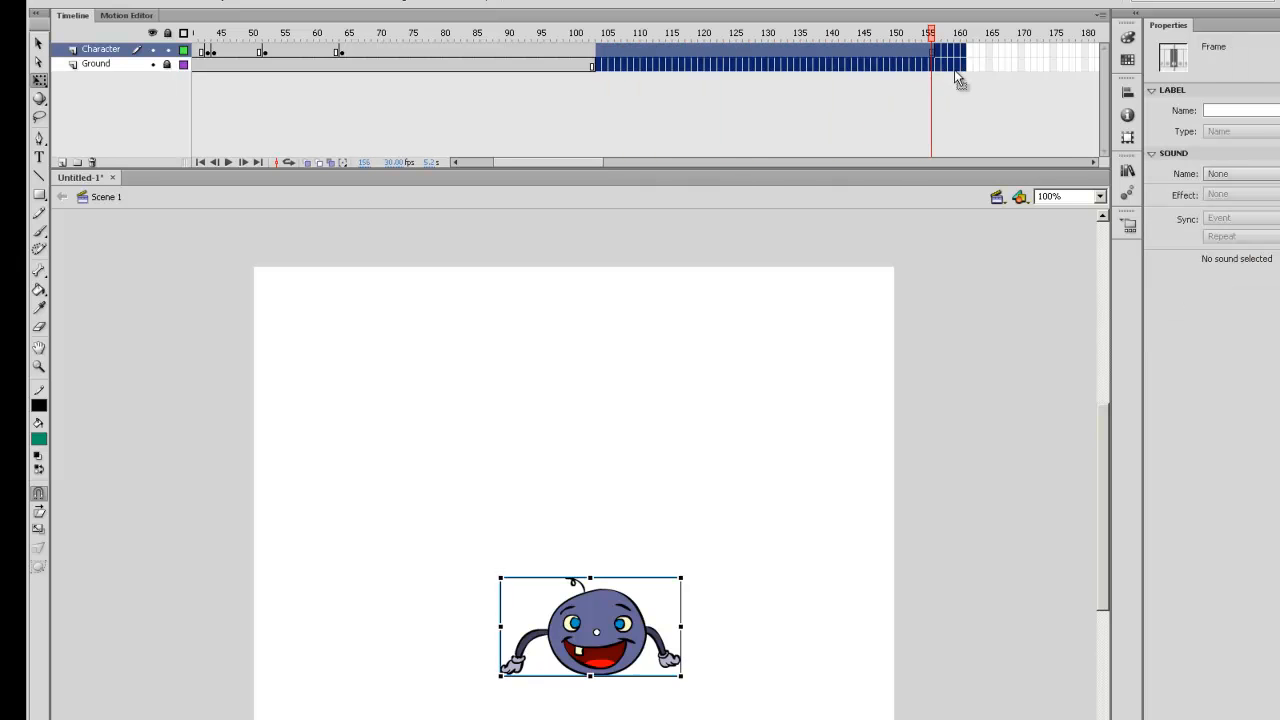
key(shift+F5)
key(shift+F5)
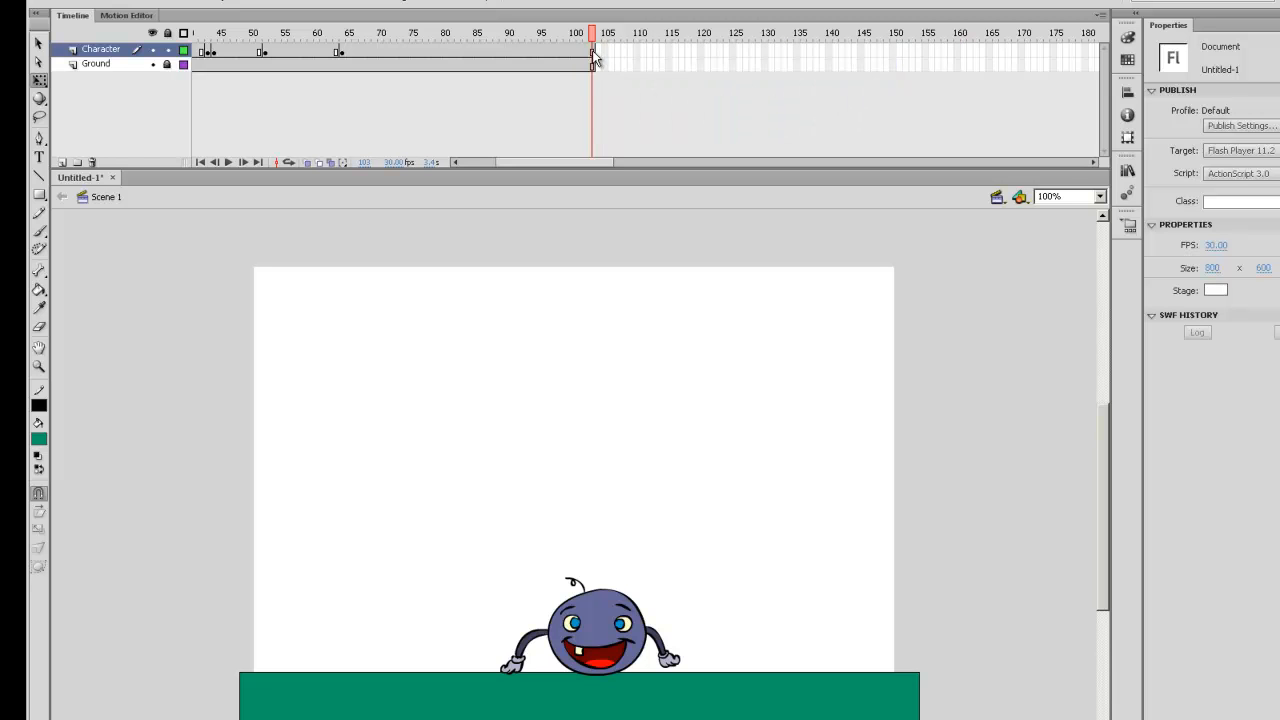
Create classic tweens between all of the Character layer's jump keyframes and play the animation from the first frame.
drag(574, 162, 520, 176)
click(241, 50)
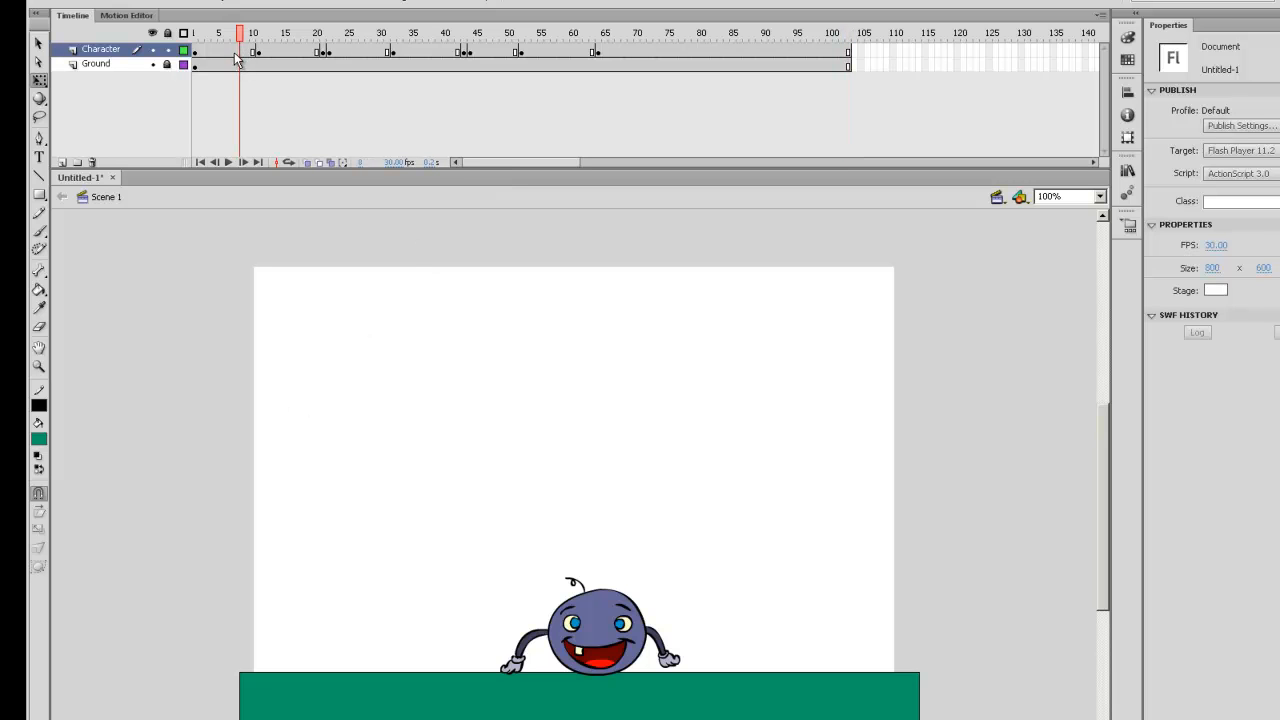
drag(230, 52, 547, 40)
right_click(517, 50)
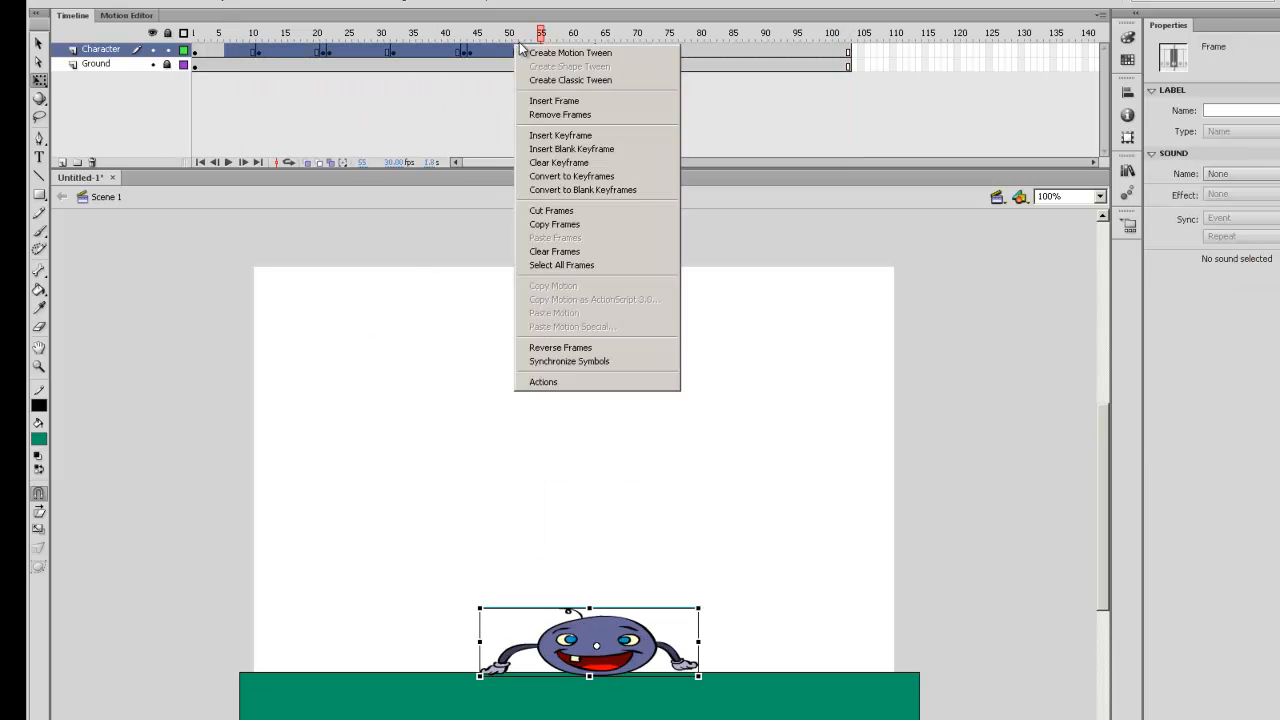
click(613, 81)
drag(541, 33, 169, 47)
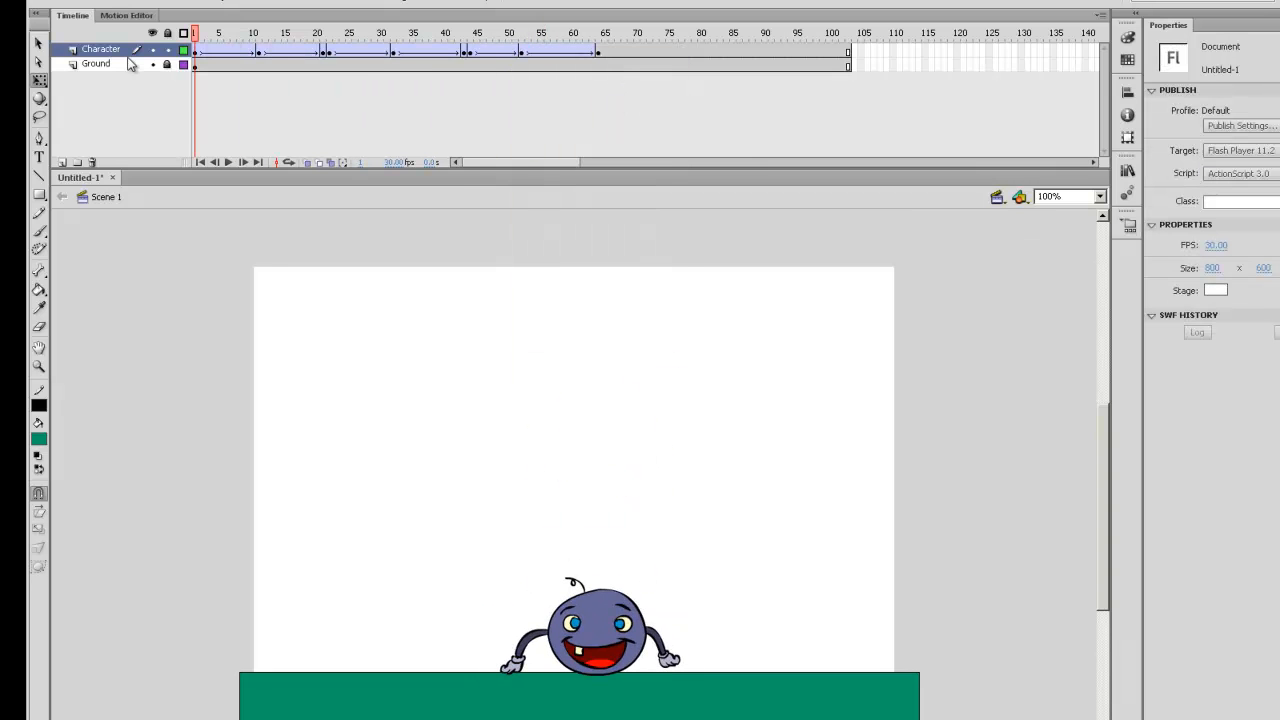
key(Return)
Shorten the opening squash by removing two frames at frame 7 from both layers.
click(234, 34)
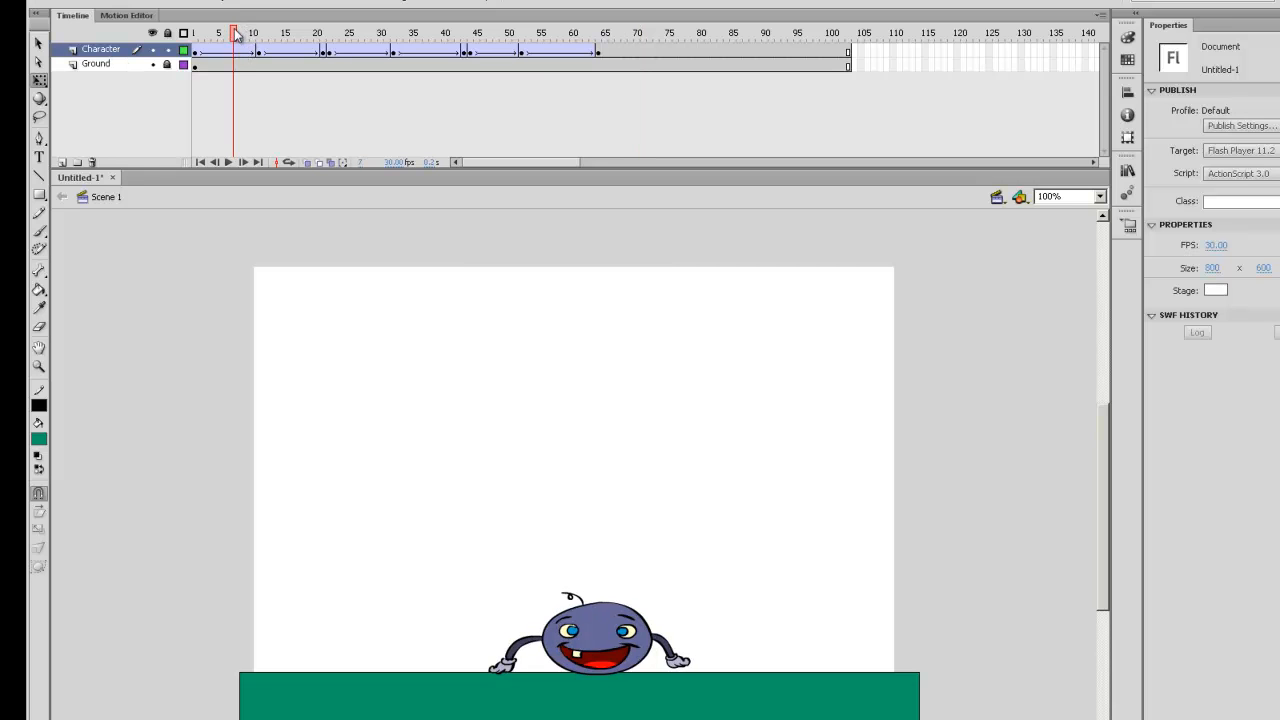
mouse_move(239, 51)
mouse_down()
mouse_move(241, 65)
mouse_move(229, 34)
mouse_move(251, 34)
mouse_move(233, 31)
mouse_up()
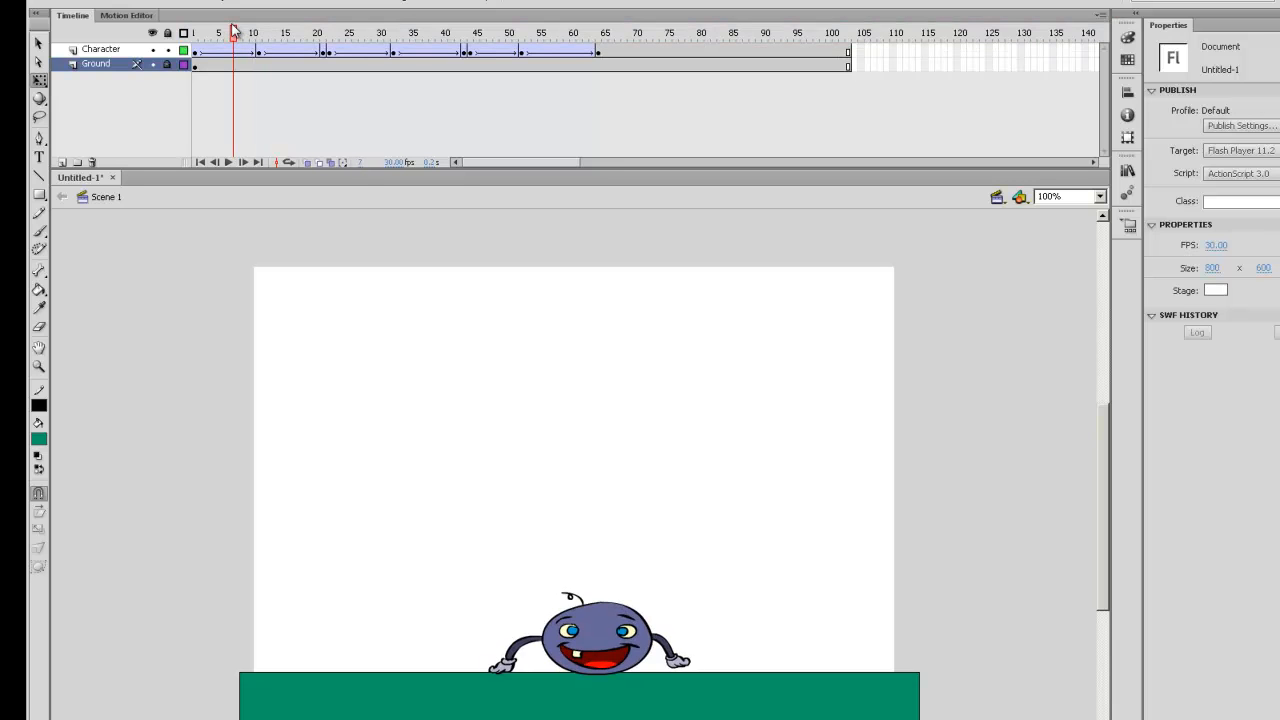
key(shift+F5)
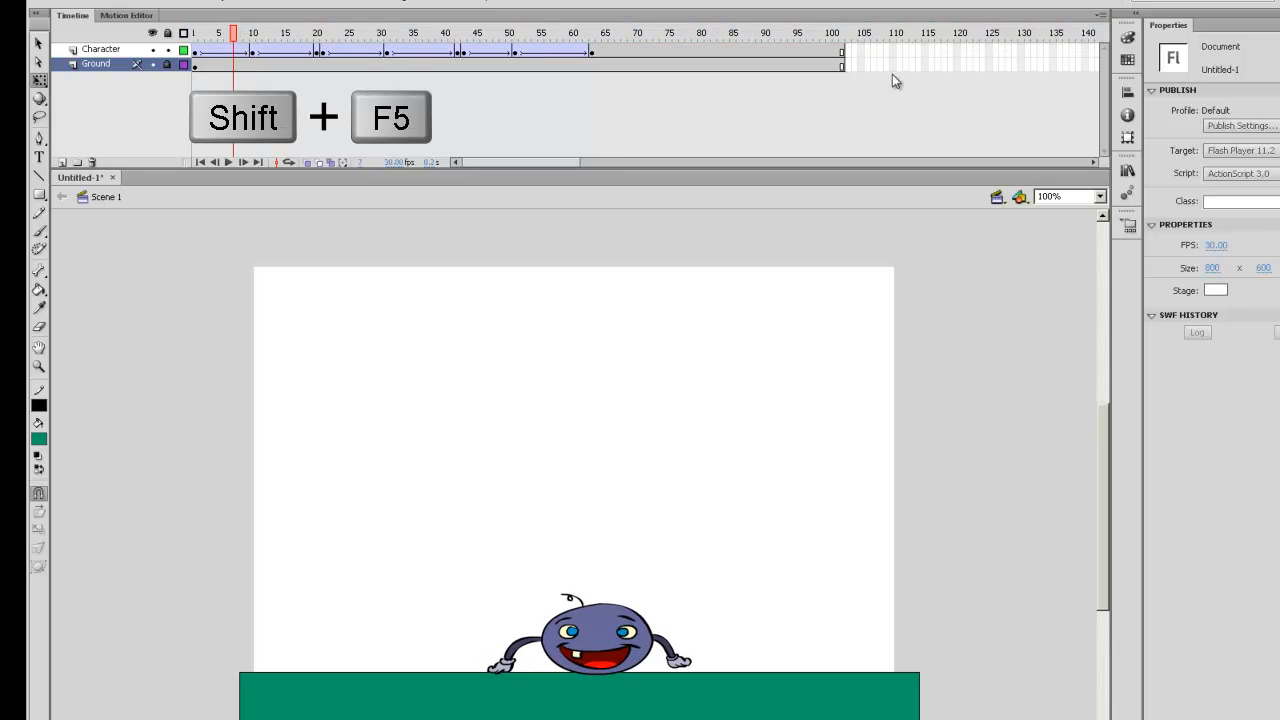
key(shift+F5)
Remove two frames at frame 14 and three frames at frame 23 to speed up the take-off and rise.
click(280, 33)
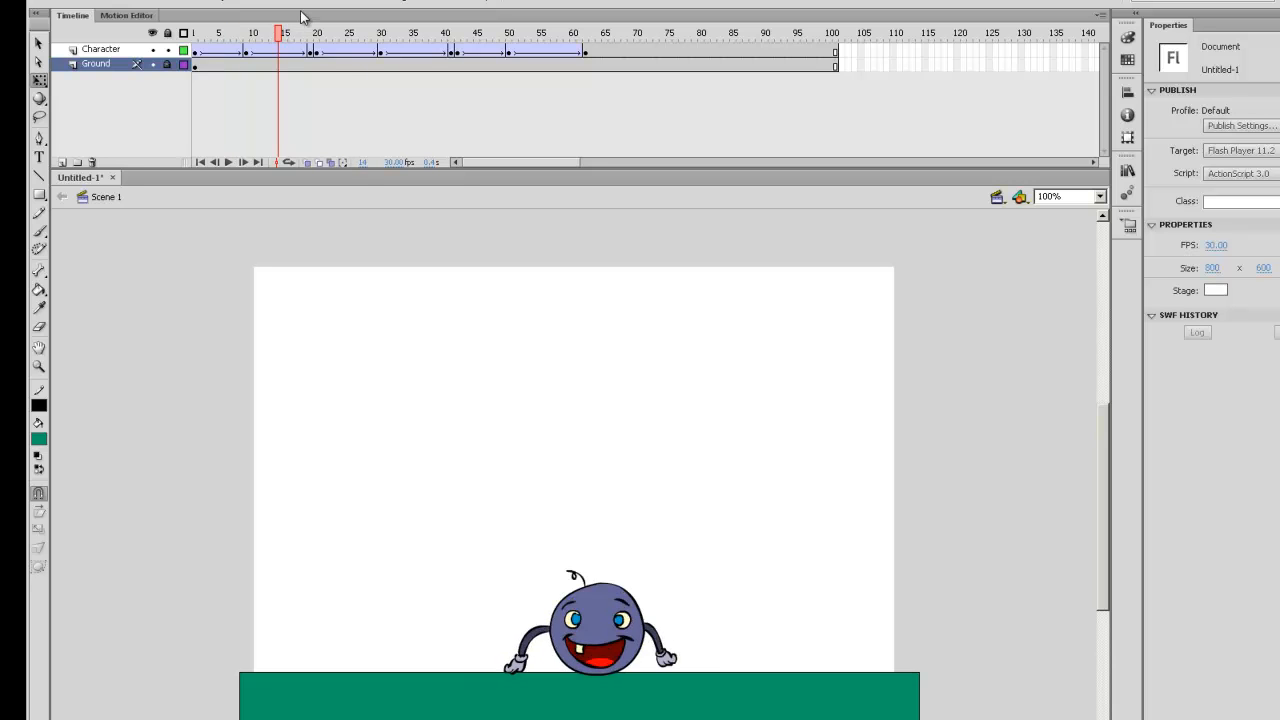
key(shift+F5)
key(shift+F5)
click(336, 33)
key(shift+F5)
key(shift+F5)
key(shift+F5)
Remove four frames at frame 30 and two frames at frame 37 to speed up the fall and landing.
click(381, 33)
key(shift+F5)
key(shift+F5)
key(shift+F5)
key(shift+F5)
click(425, 33)
key(shift+F5)
key(shift+F5)
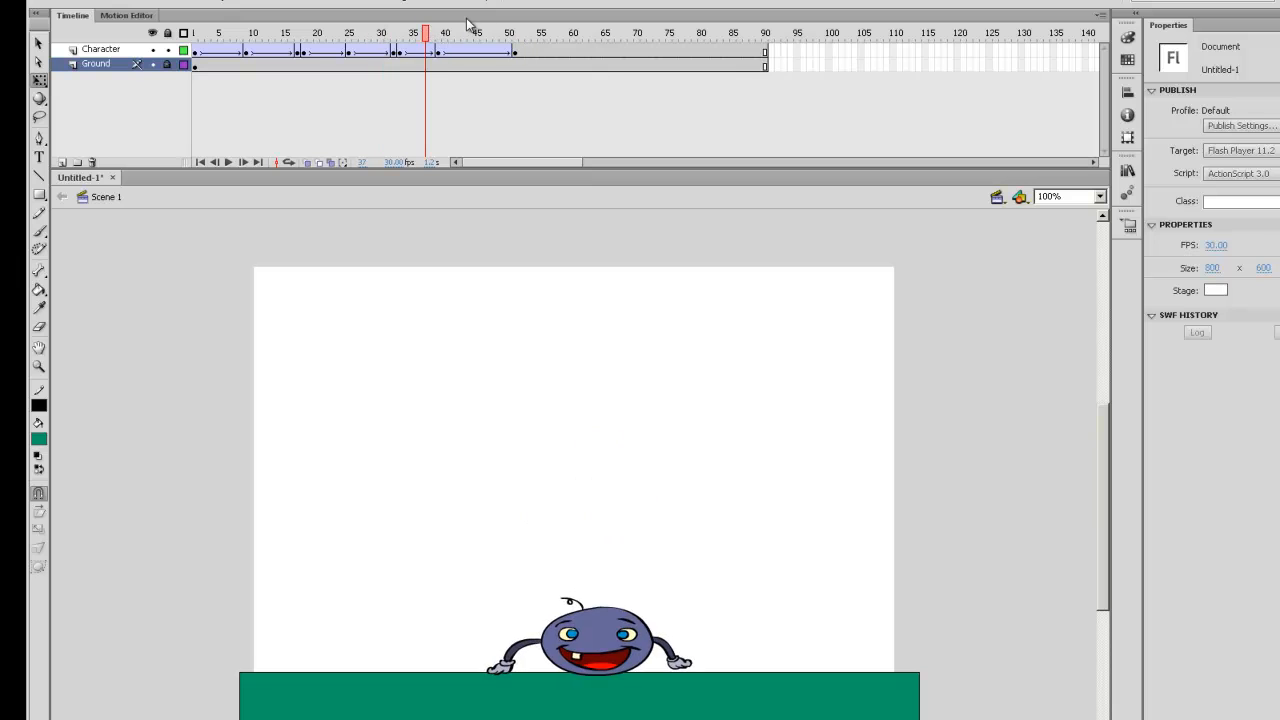
Remove five frames at frame 45 from the recovery tween and play back the shortened animation.
click(476, 33)
key(shift+F5)
key(shift+F5)
key(shift+F5)
key(shift+F5)
key(shift+F5)
click(195, 33)
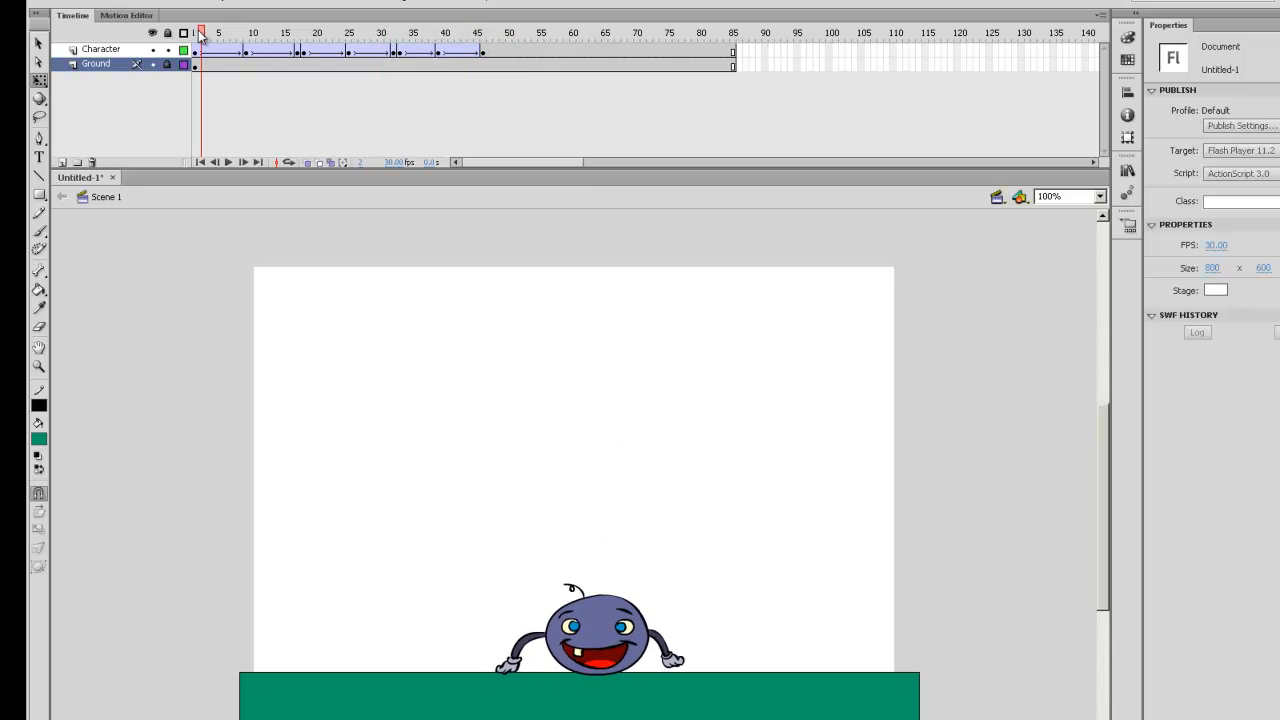
key(Return)
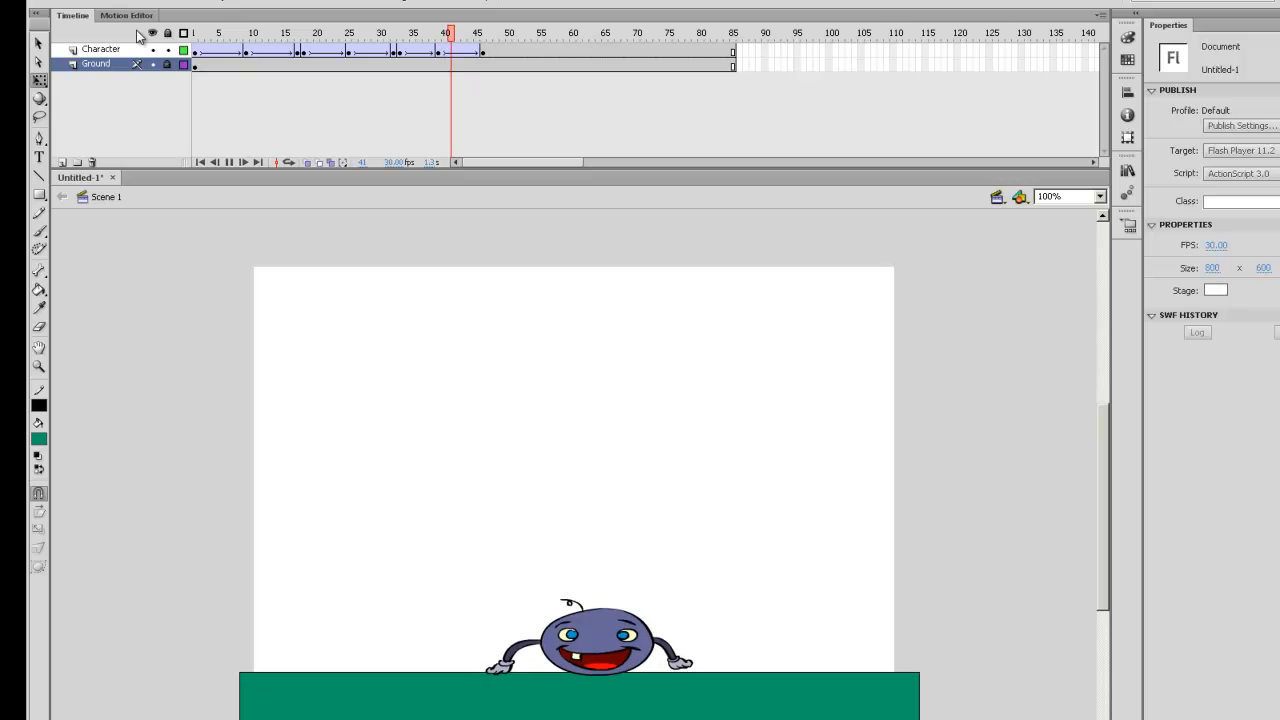
Set the ease of the Character layer's first tween, frames 1 to 9, to 100 out.
click(218, 49)
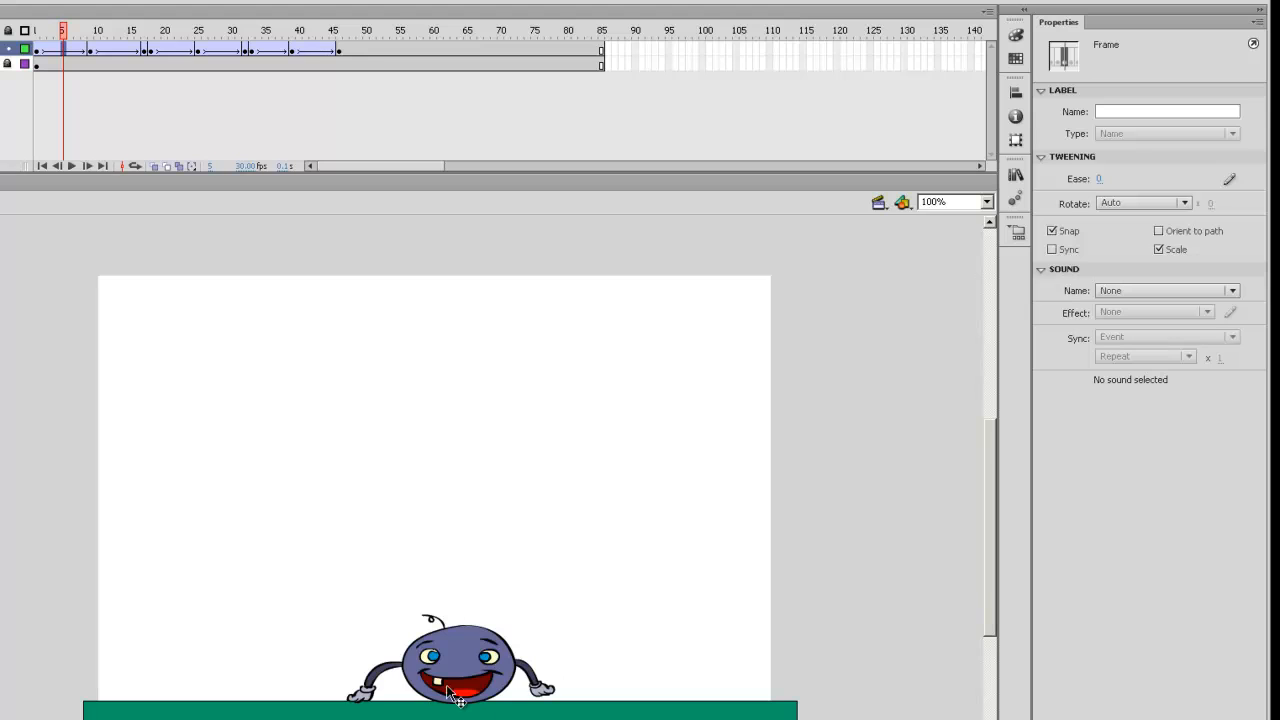
mouse_move(64, 30)
mouse_down()
mouse_move(89, 30)
mouse_move(37, 30)
mouse_move(89, 35)
mouse_up()
click(69, 50)
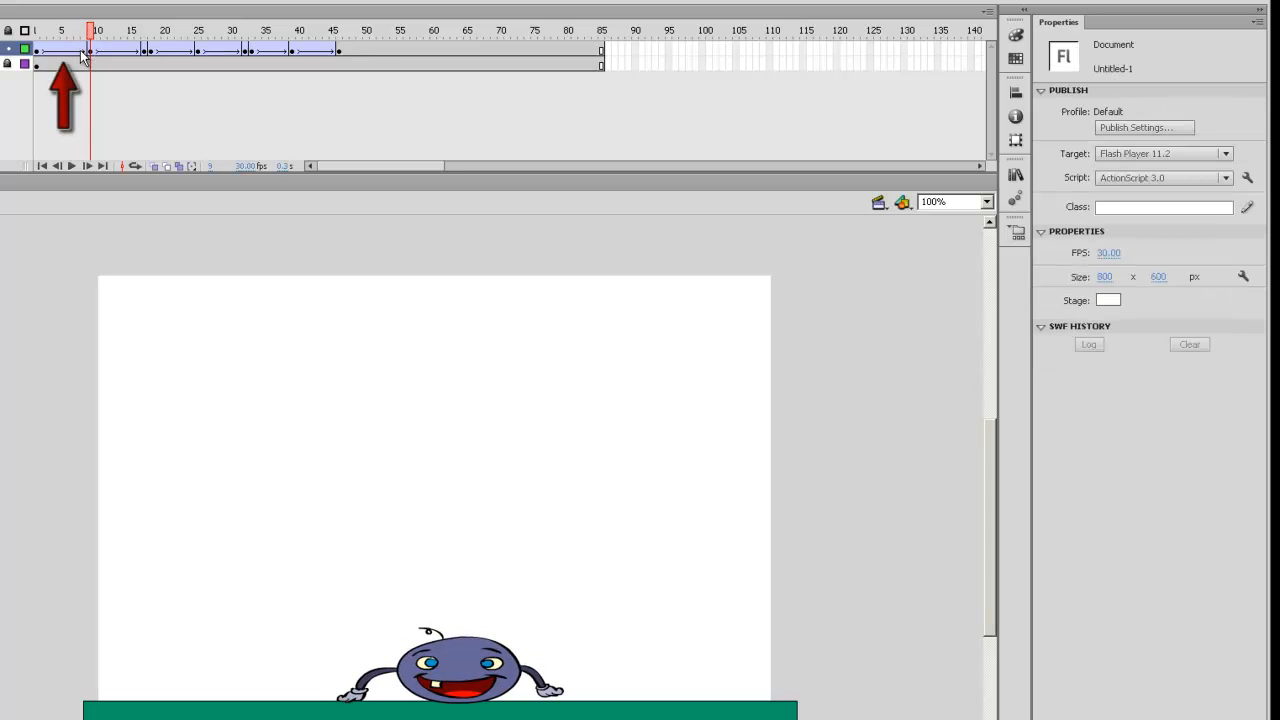
click(64, 51)
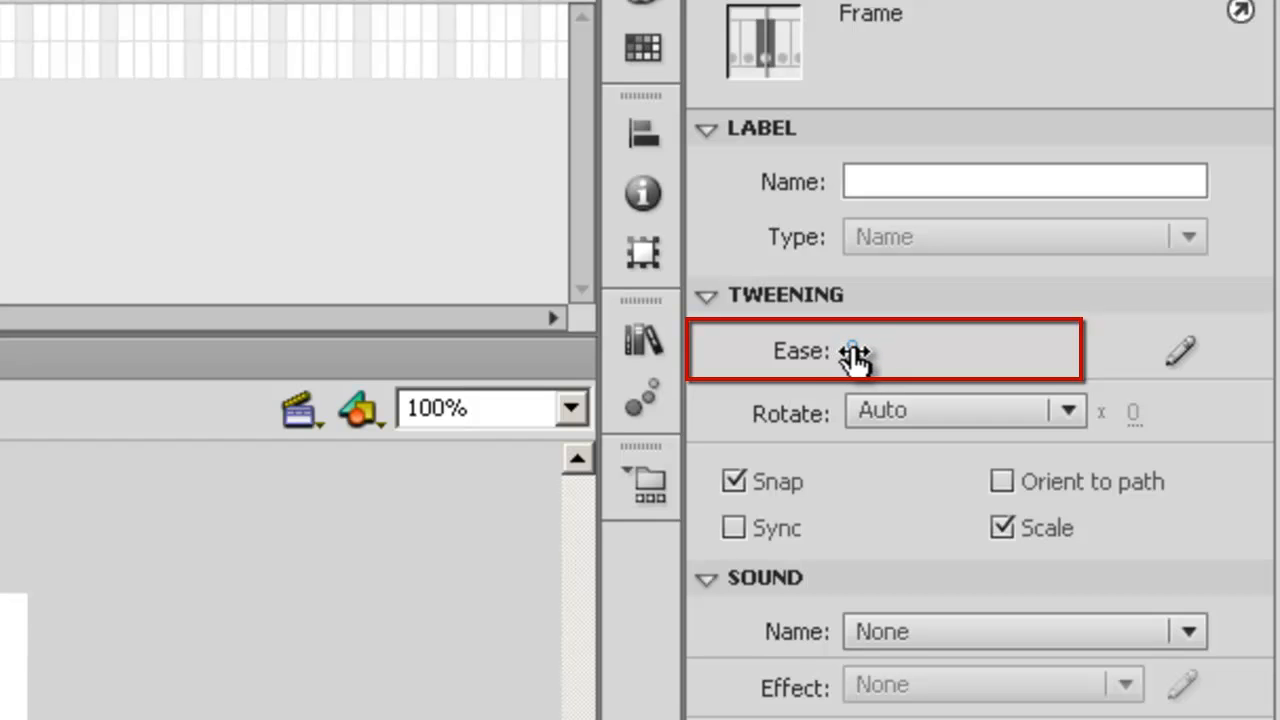
click(854, 352)
drag(857, 349, 1135, 371)
drag(871, 360, 531, 503)
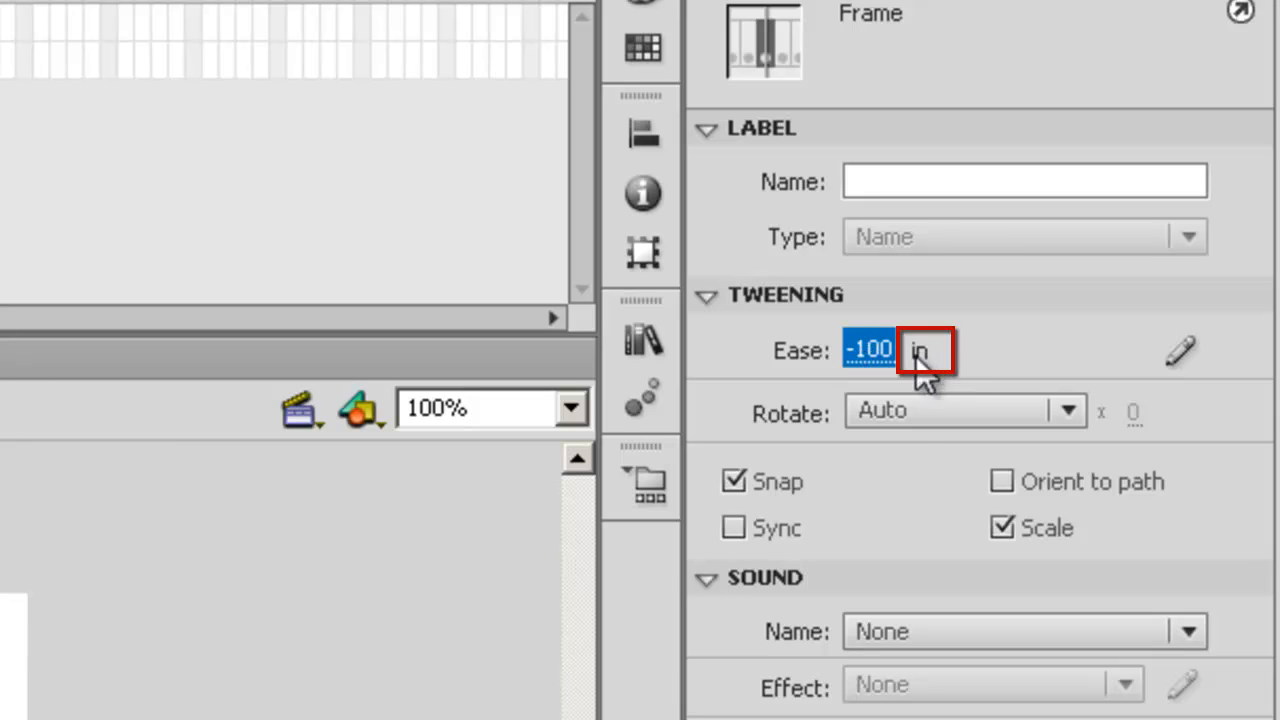
drag(880, 360, 1278, 350)
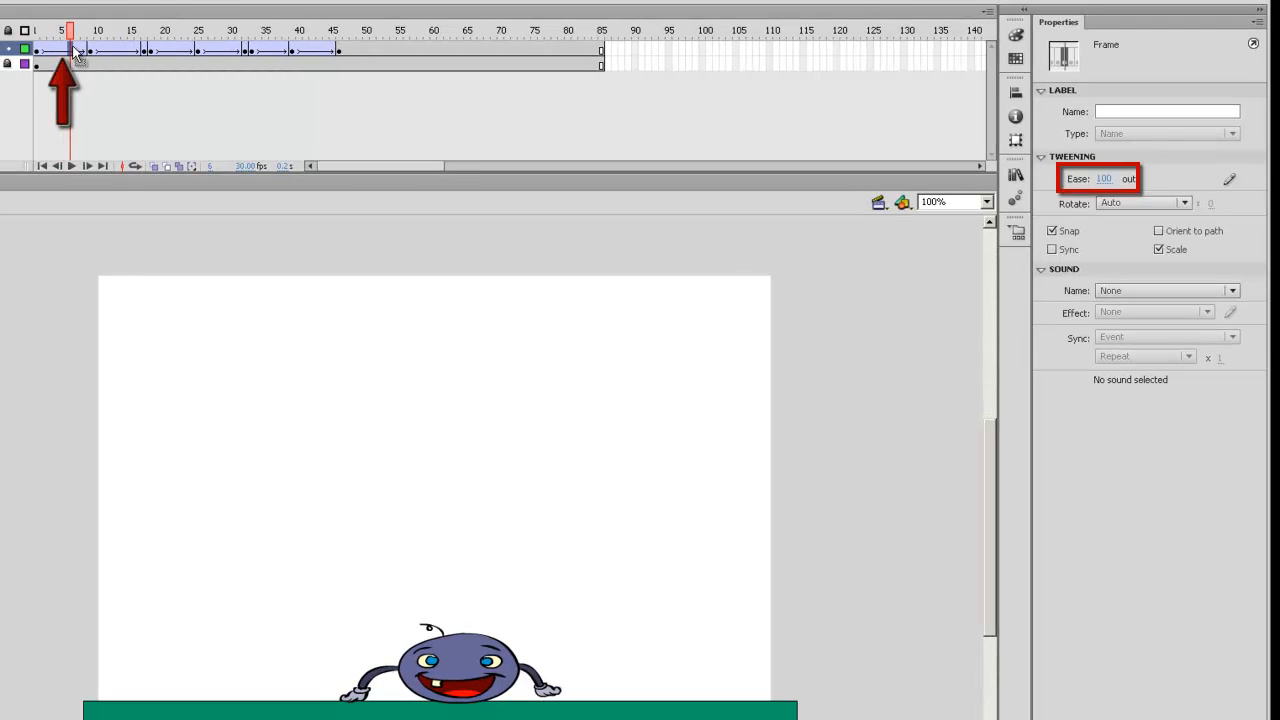
Set the ease to -100 in on the take-off tween at frame 13 and 100 out on the rising tween at frame 21.
click(117, 51)
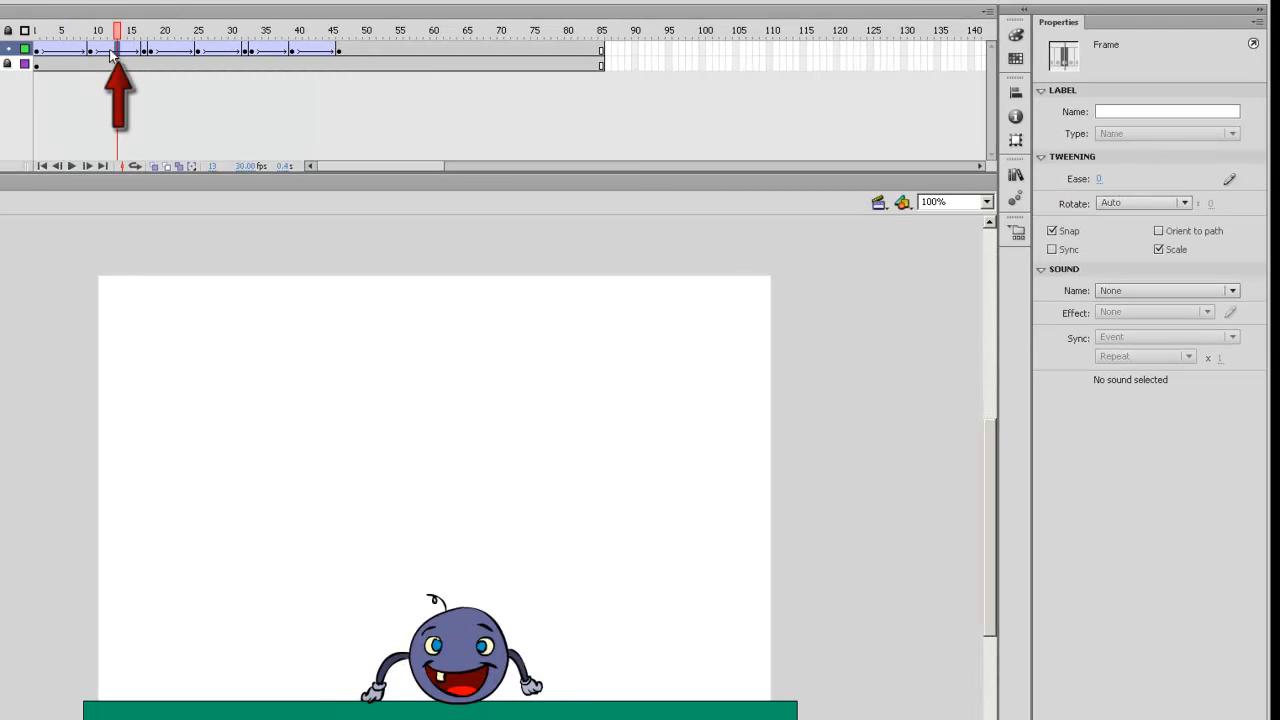
drag(1100, 181, 926, 214)
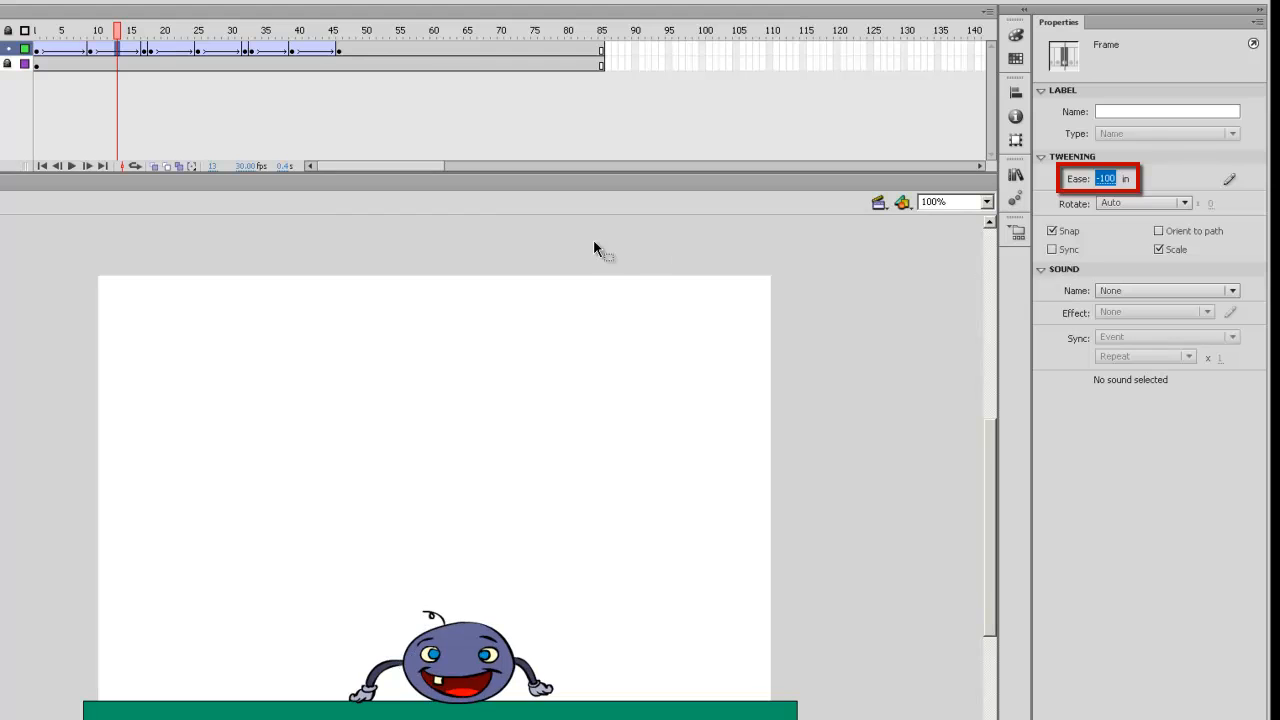
click(171, 50)
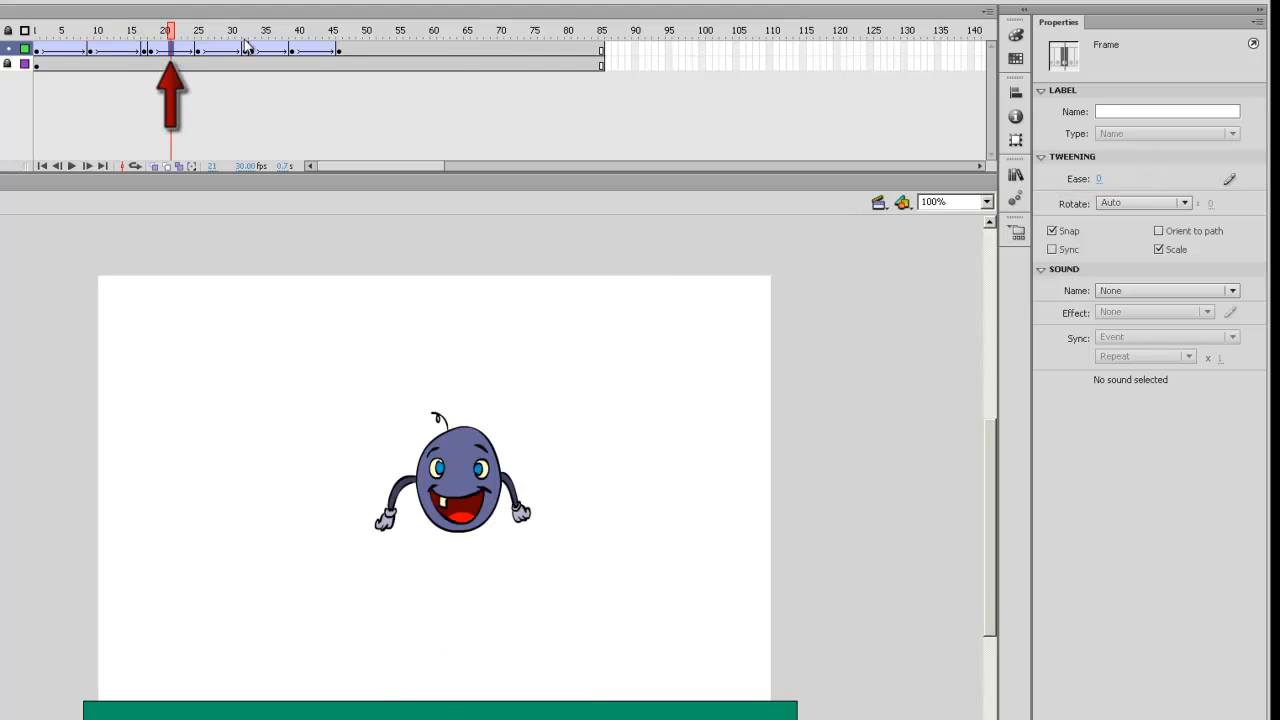
drag(1122, 180, 1265, 174)
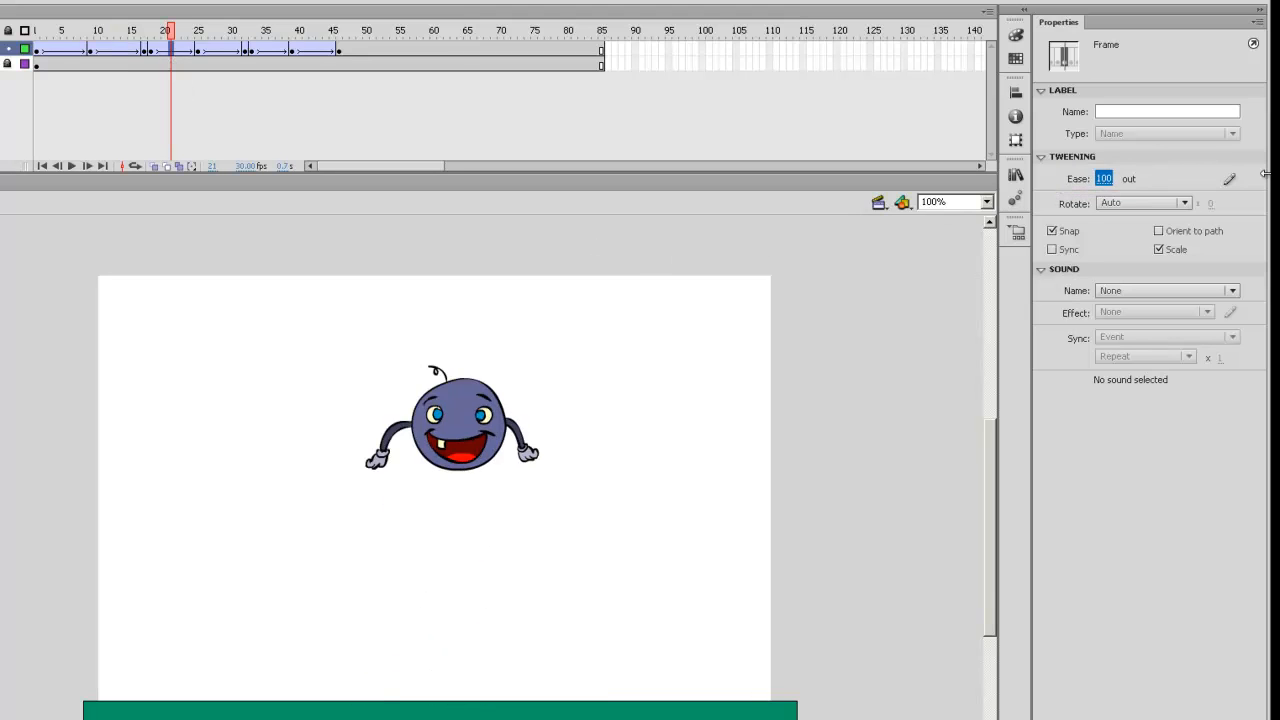
Apply an ease-in to the falling tween after frame 25 and set the landing squash tween at frame 36 to 100 out.
click(224, 50)
drag(1101, 182, 798, 232)
click(271, 50)
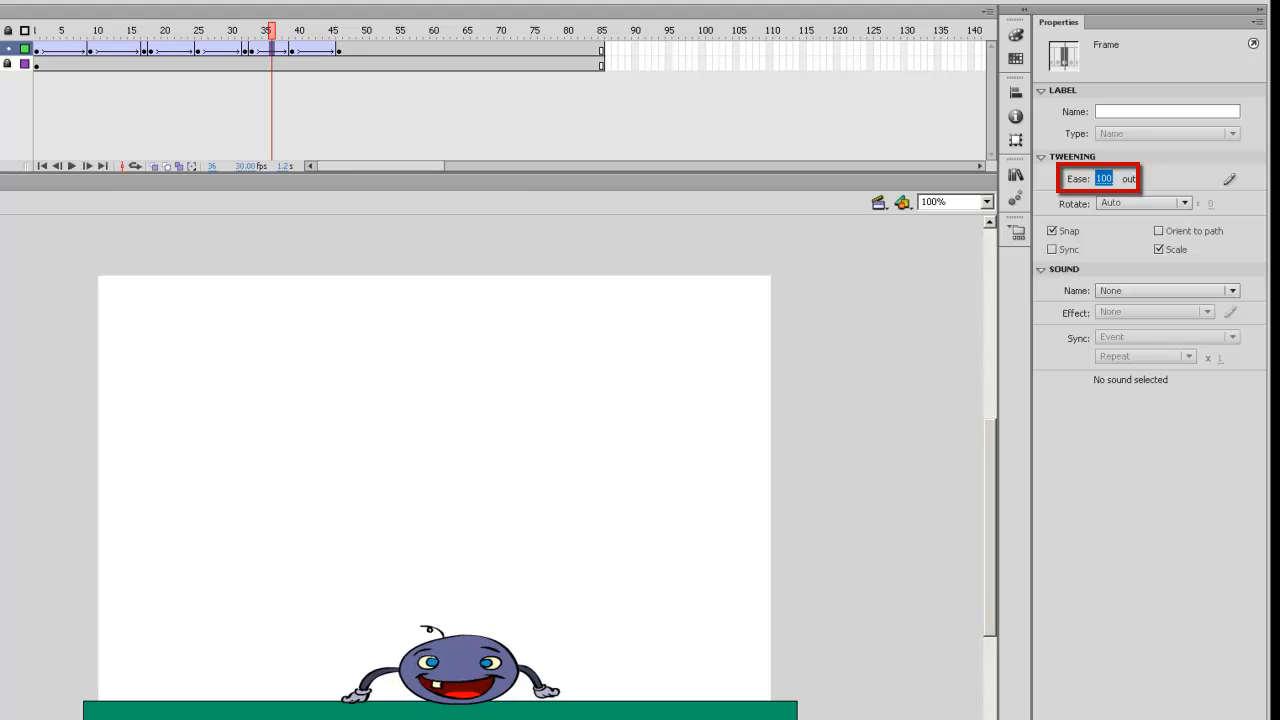
Apply an ease-in to the final recovery tween between frames 39 and 46.
click(319, 50)
drag(1100, 186, 935, 220)
drag(319, 34, 299, 37)
Check the ease setting of each Character tween in turn and play back the eased animation.
click(70, 50)
click(104, 50)
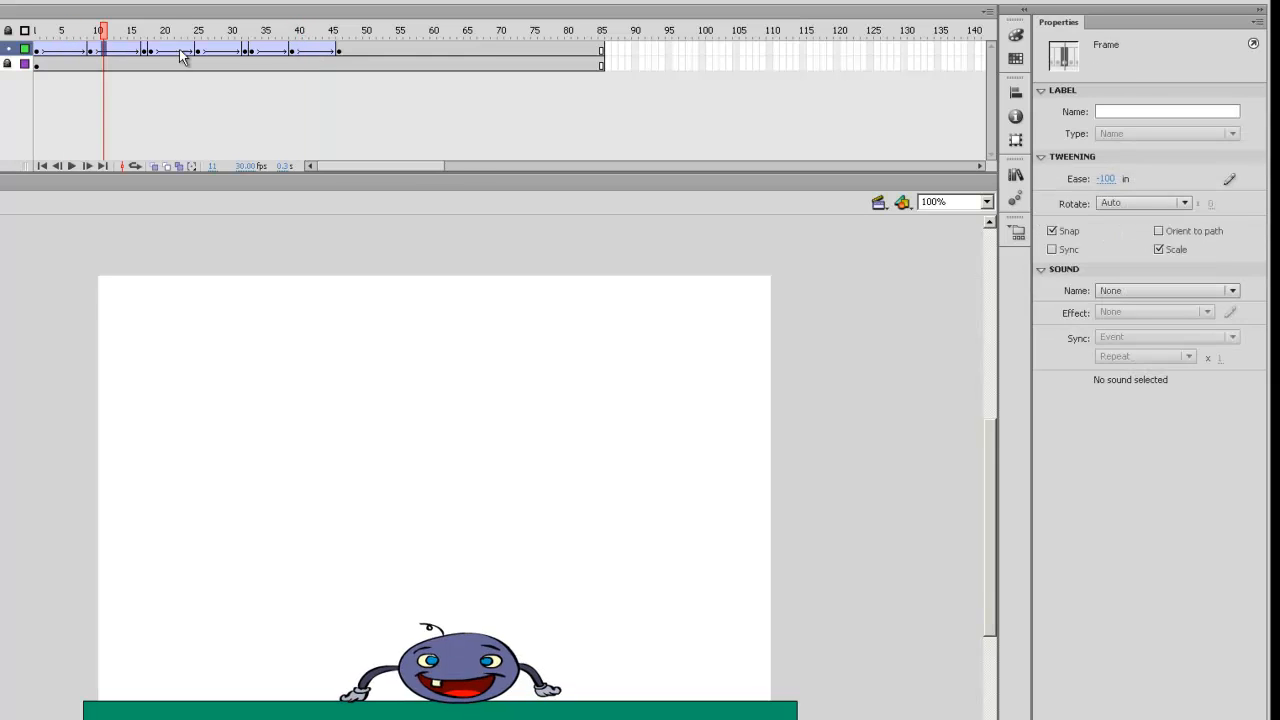
click(172, 50)
click(226, 49)
click(281, 49)
click(312, 48)
mouse_move(318, 57)
mouse_down()
mouse_move(40, 55)
mouse_move(338, 54)
mouse_up()
click(115, 117)
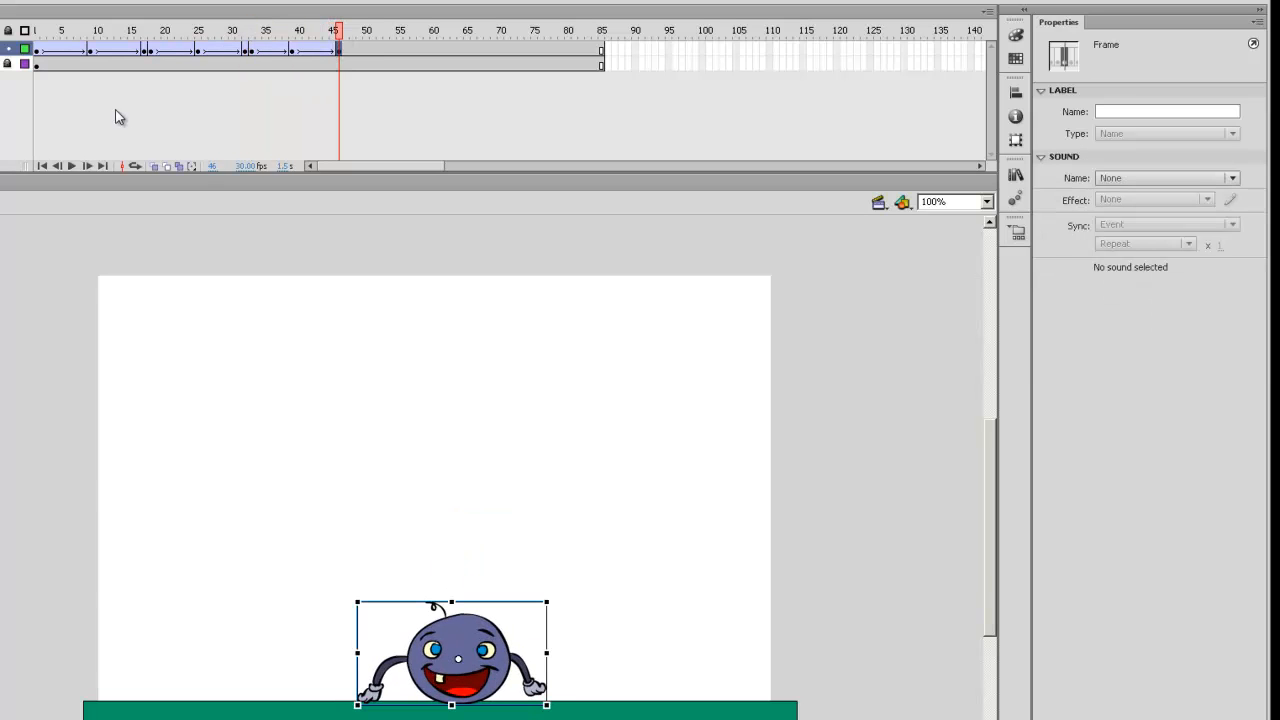
key(Return)
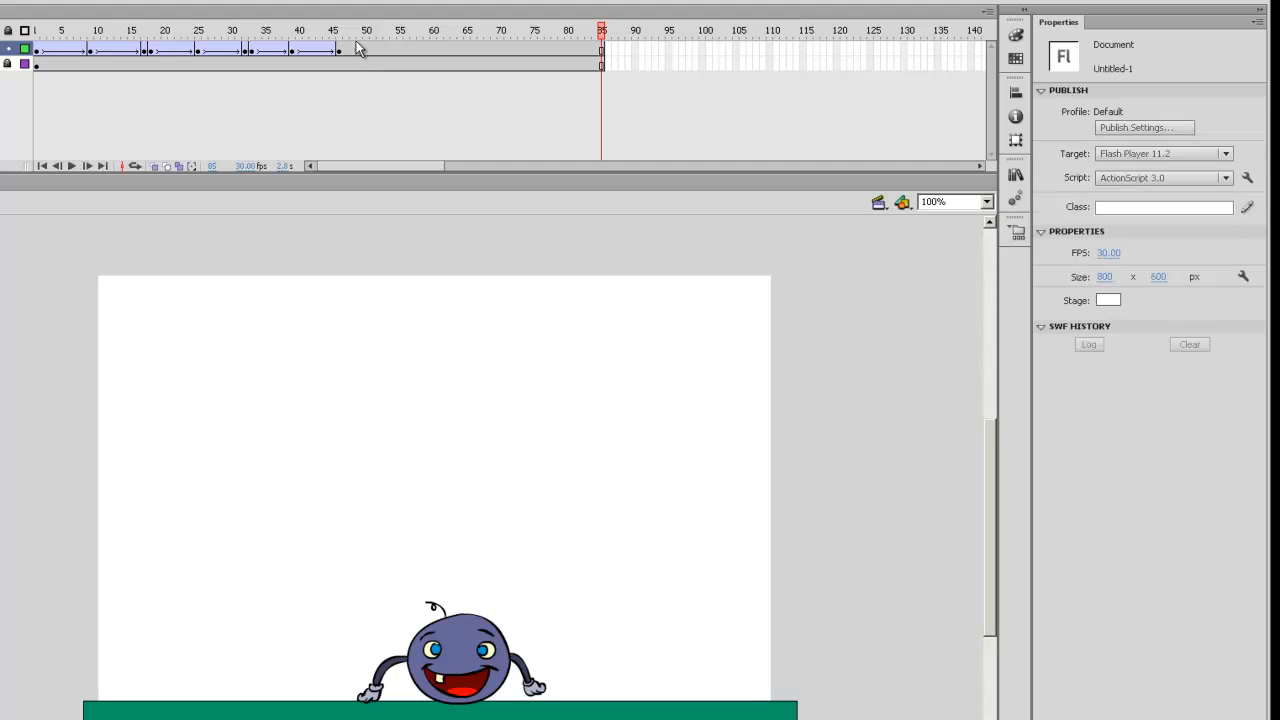
Remove the frames after frame 48 from both layers, play the jump and return to frame 1.
drag(362, 52, 686, 129)
key(shift+F5)
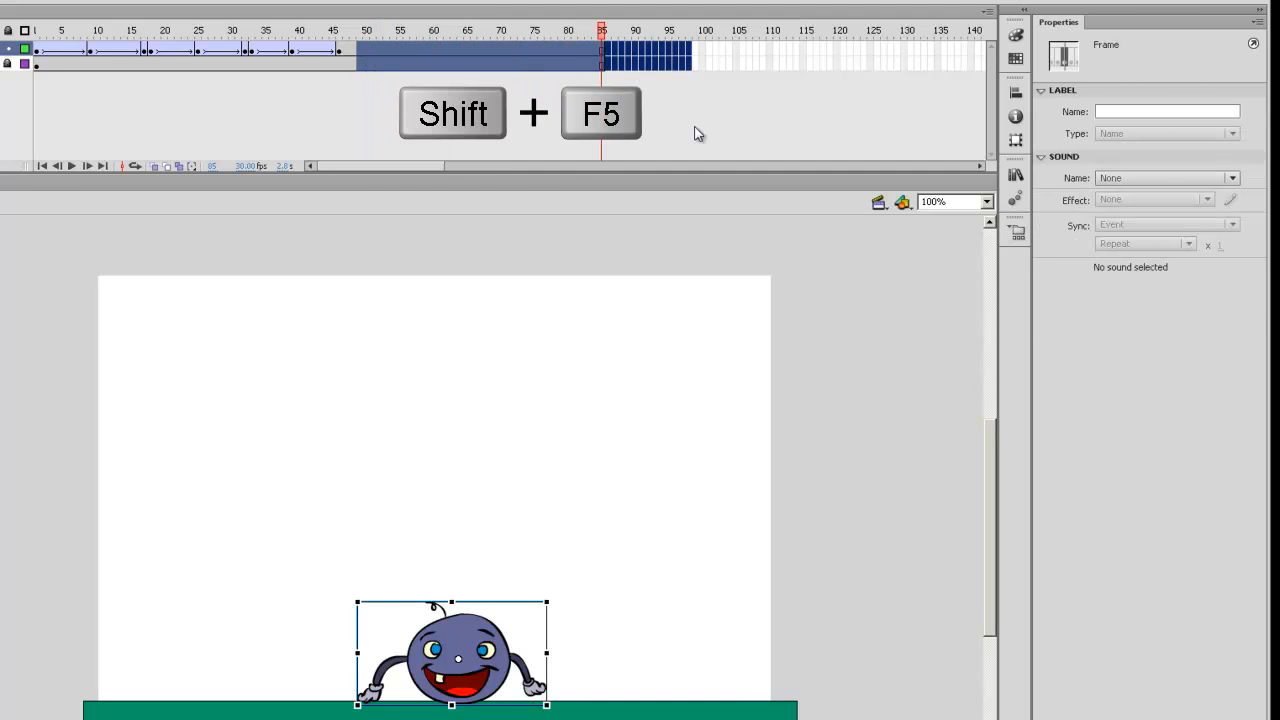
key(Return)
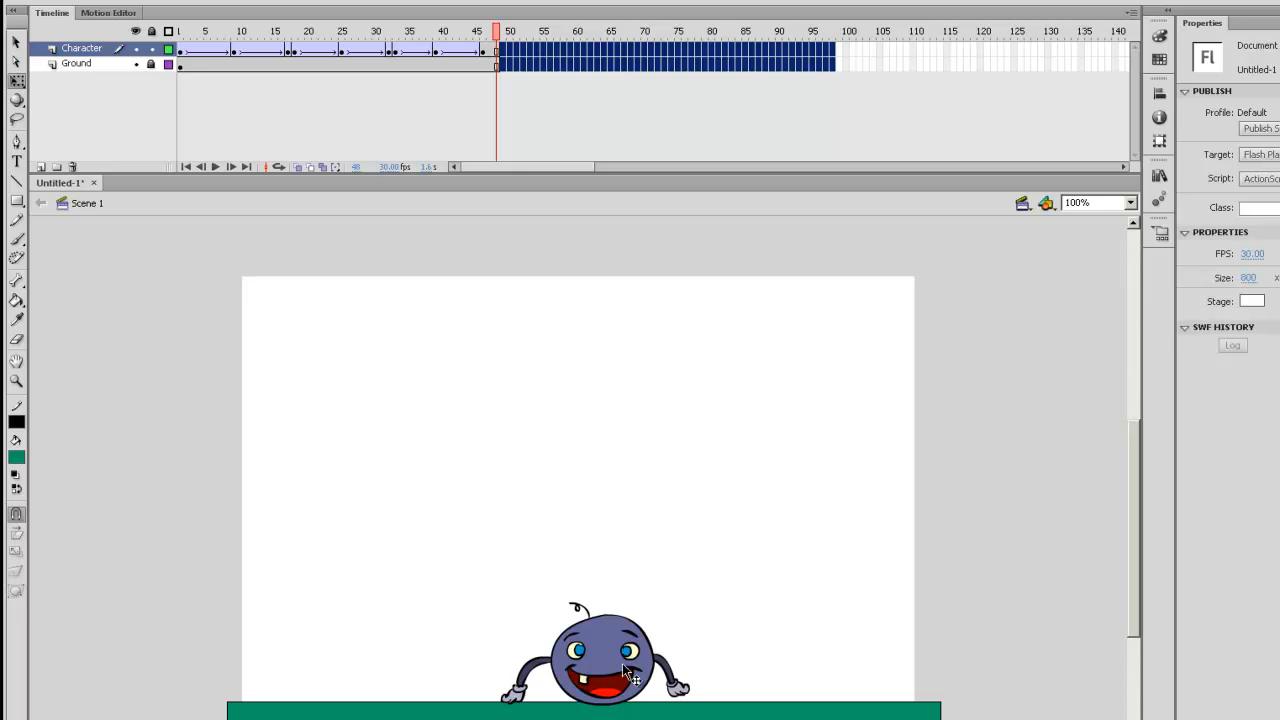
drag(496, 31, 153, 33)
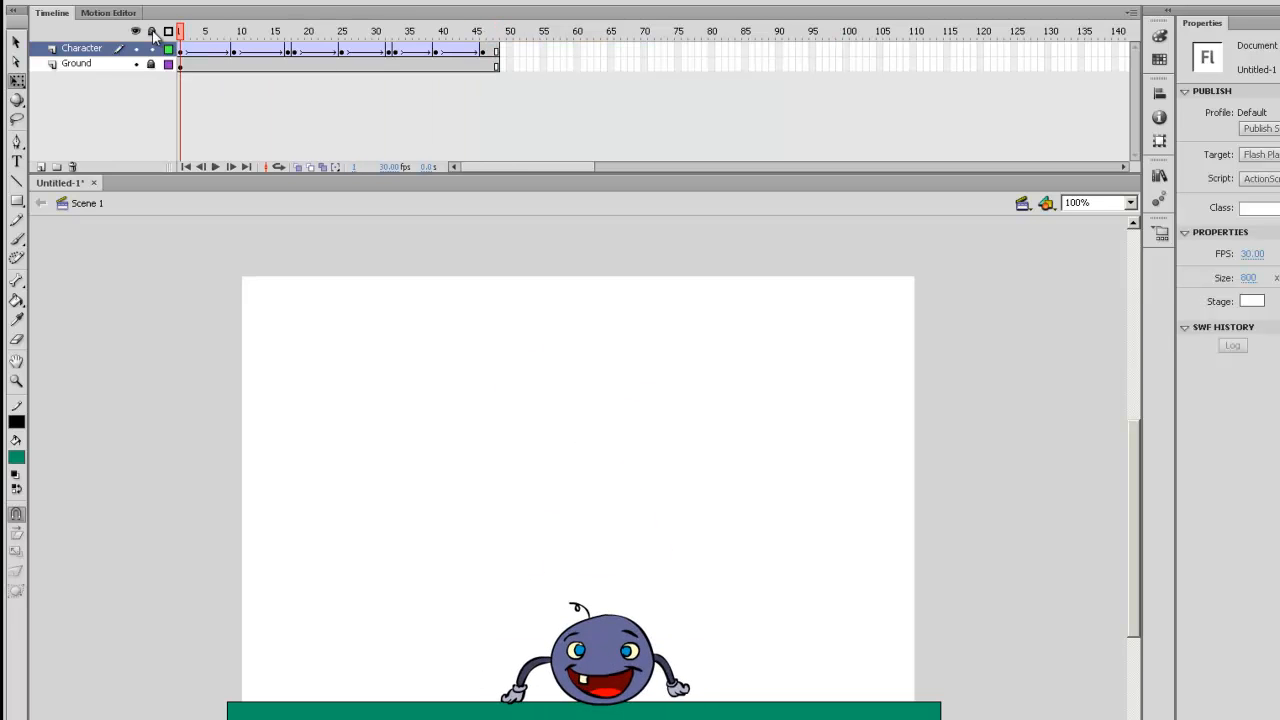
Open the FunnyGuy symbol for editing from the tweened frame 5 and return to Scene 1.
click(628, 668)
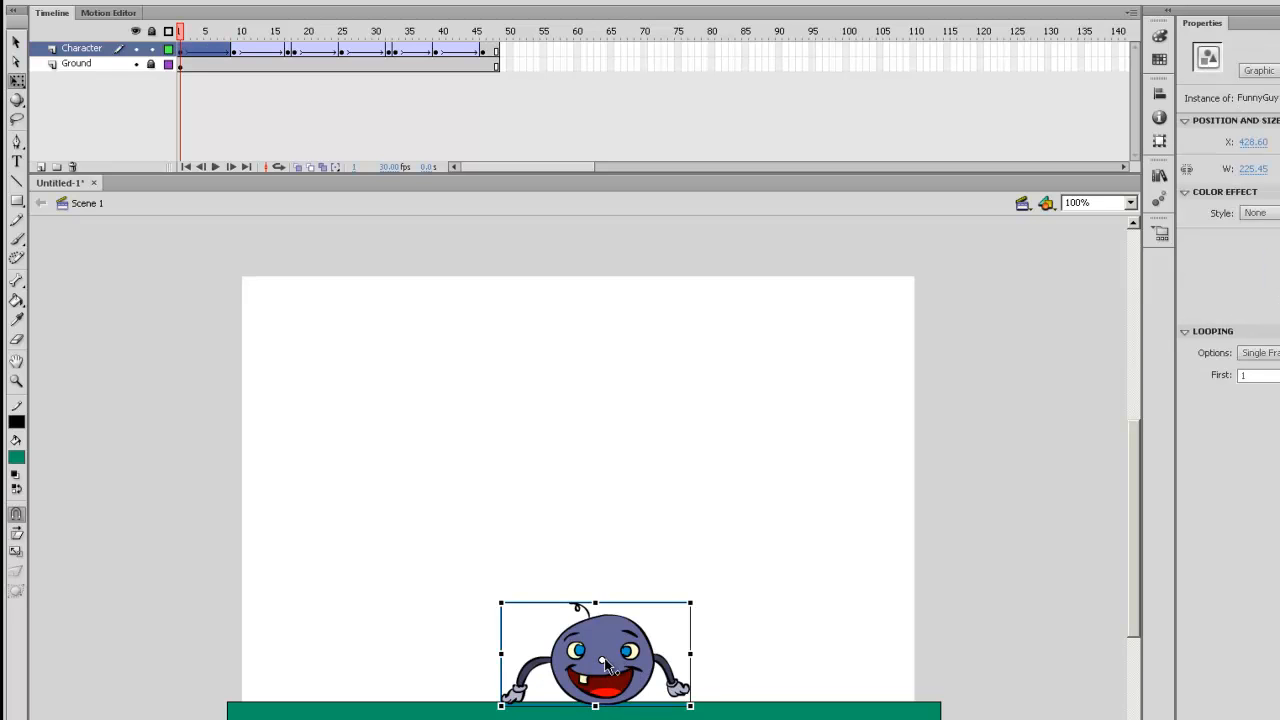
click(184, 50)
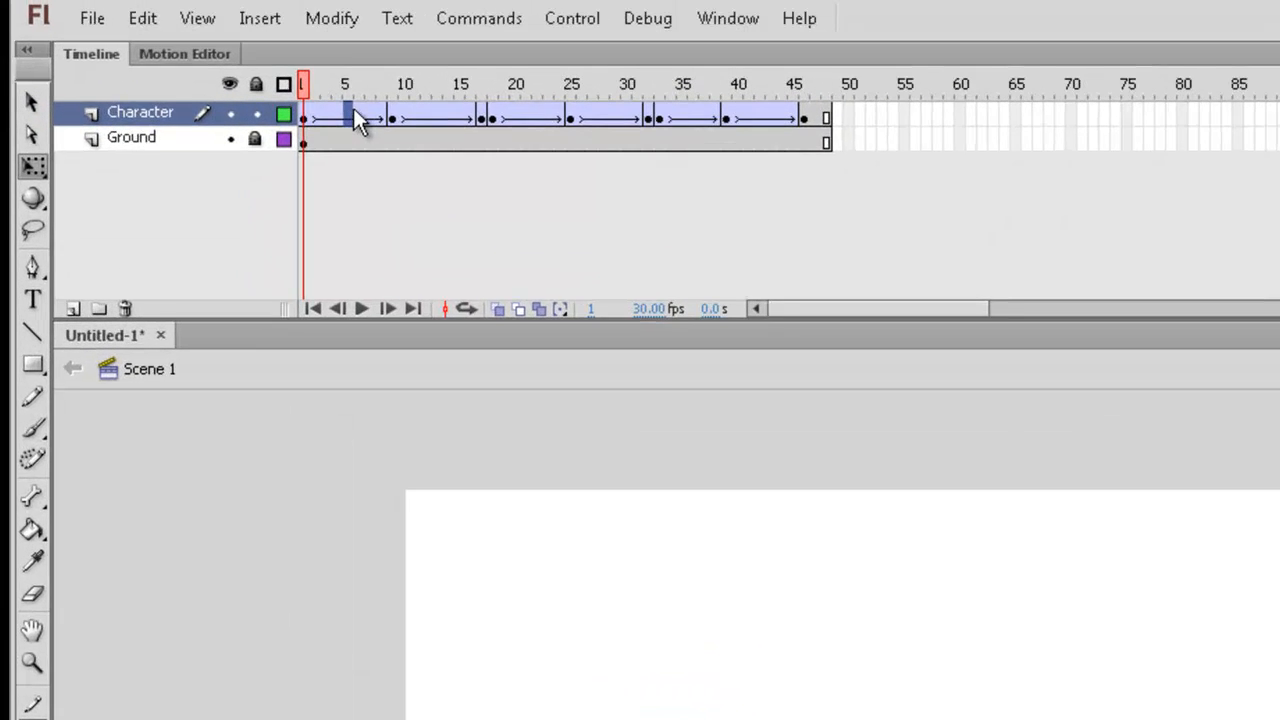
click(207, 50)
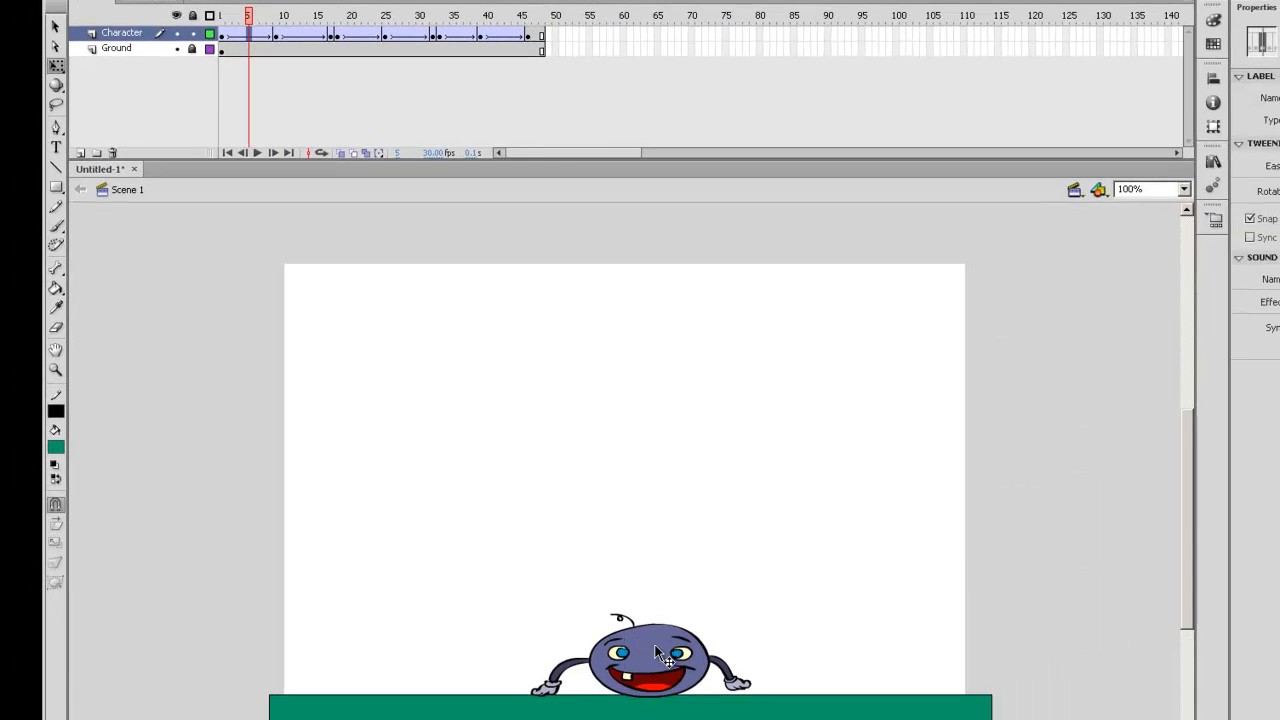
double_click(657, 652)
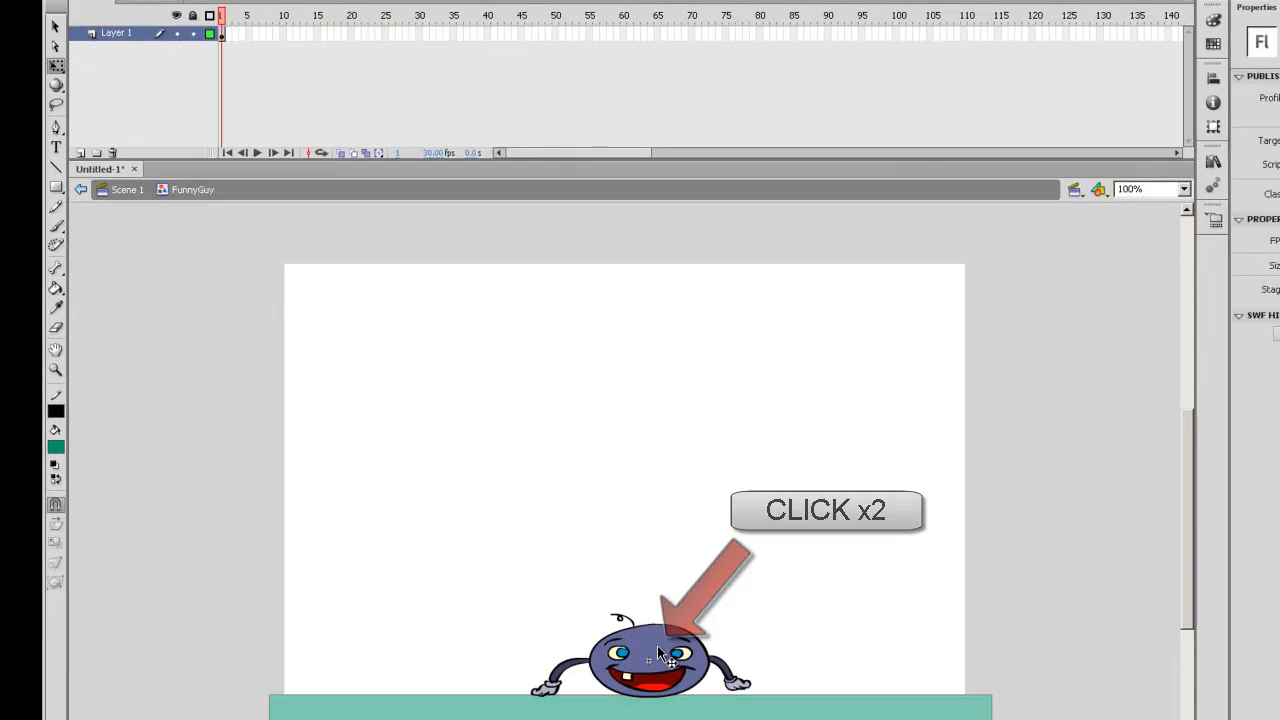
double_click(665, 577)
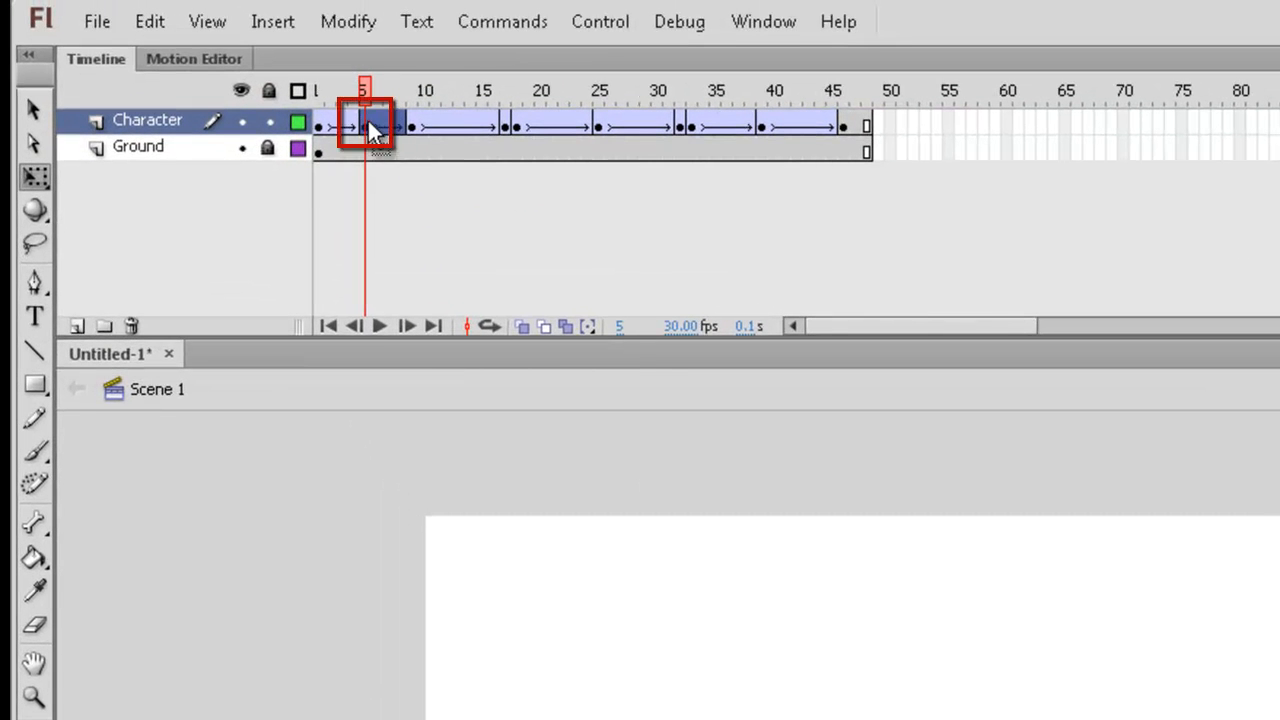
Clear the unwanted keyframe at frame 5 of the Character layer and return to frame 1.
click(366, 121)
key(shift+F6)
drag(363, 90, 309, 90)
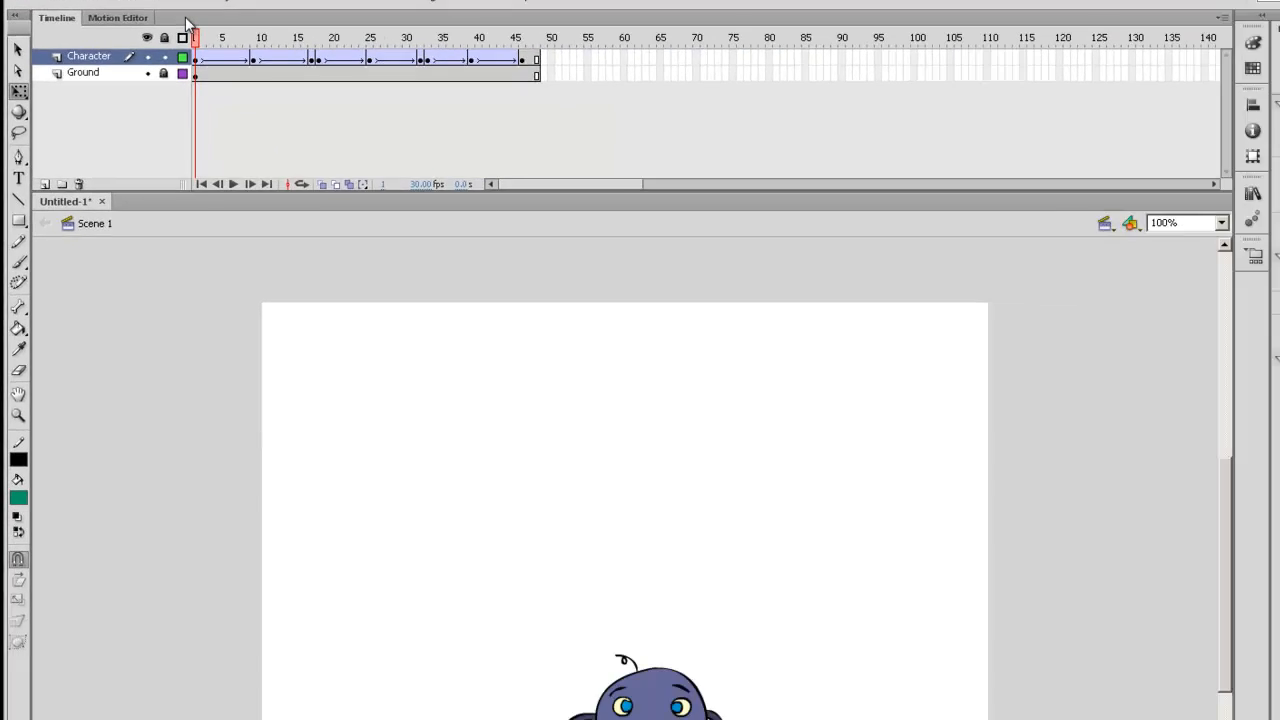
Open the FunnyGuy symbol for editing from frame 1 and add a keyframe at frame 2 of Layer 1.
click(606, 671)
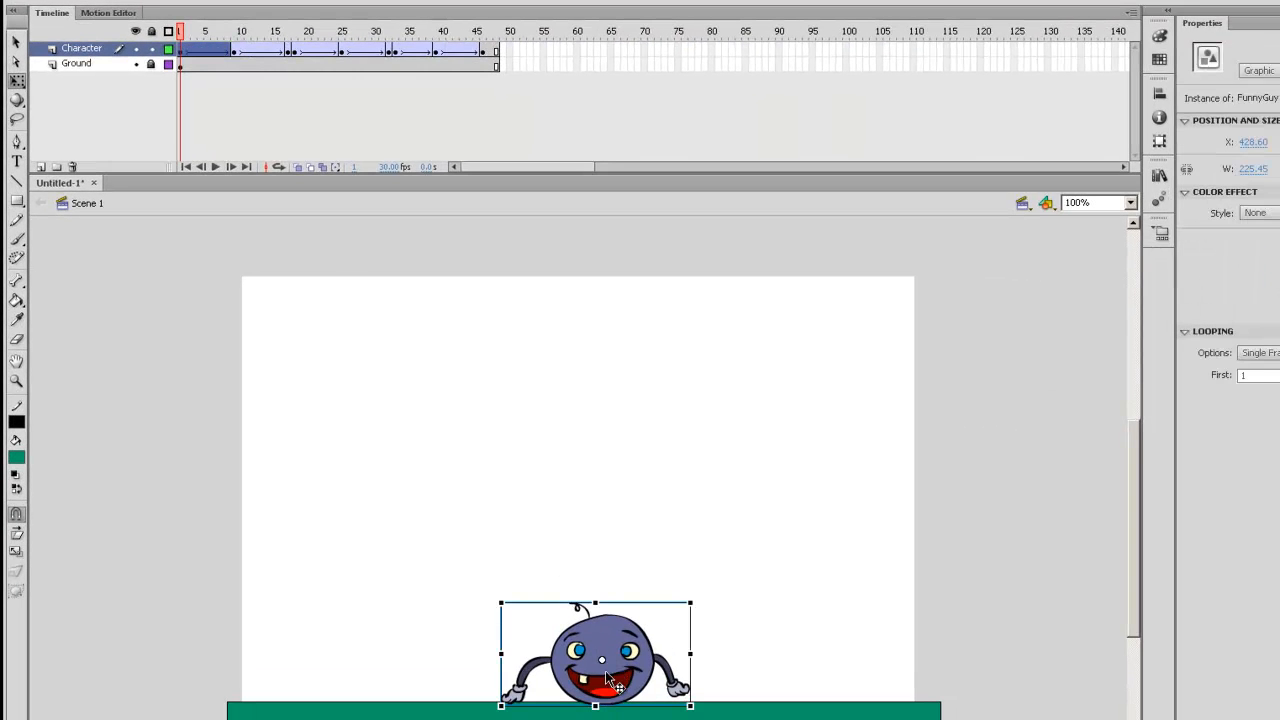
double_click(627, 650)
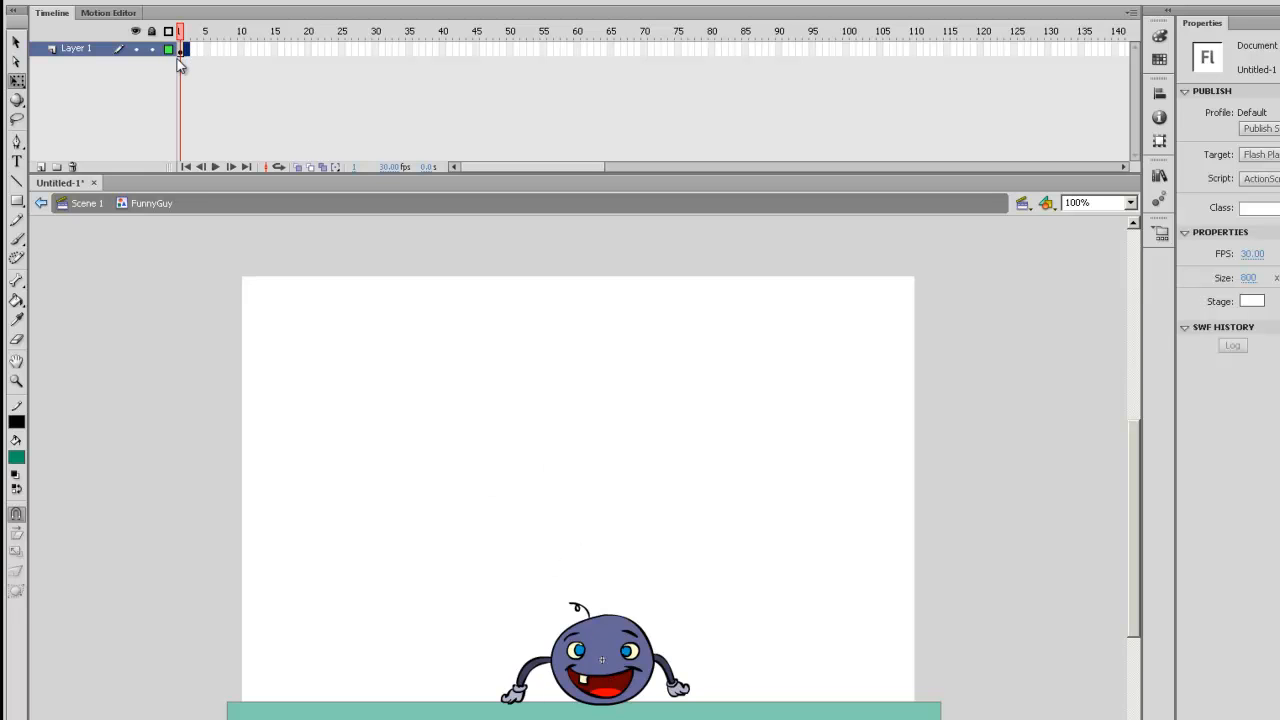
key(F6)
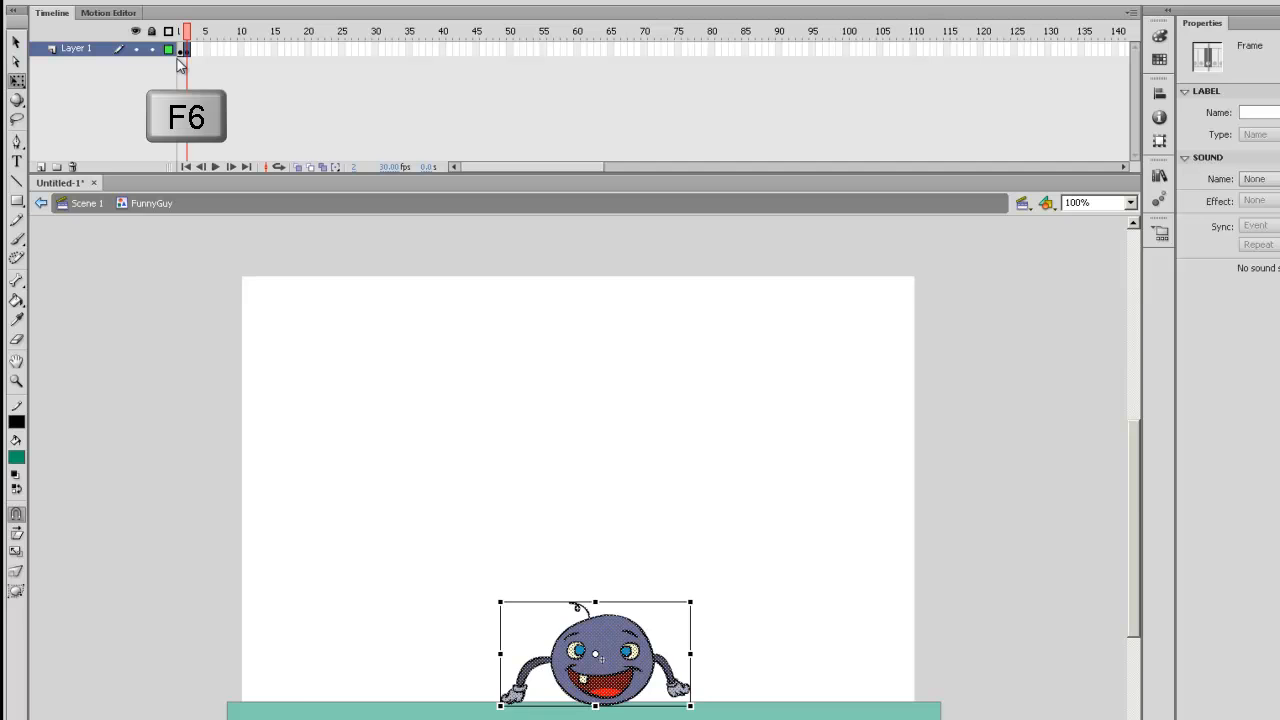
Select the character's left-side arm with the Lasso and free-transform it into a raised, bent pose attached to the body.
key(ctrl+equal)
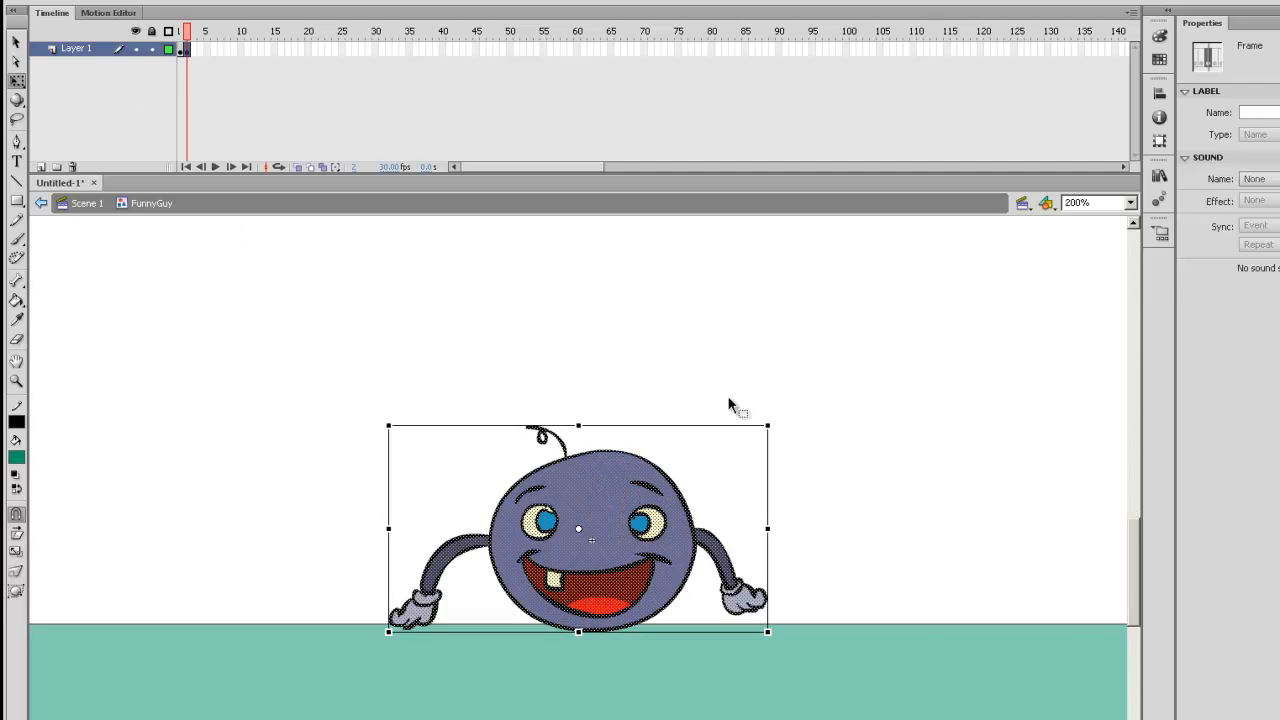
click(701, 416)
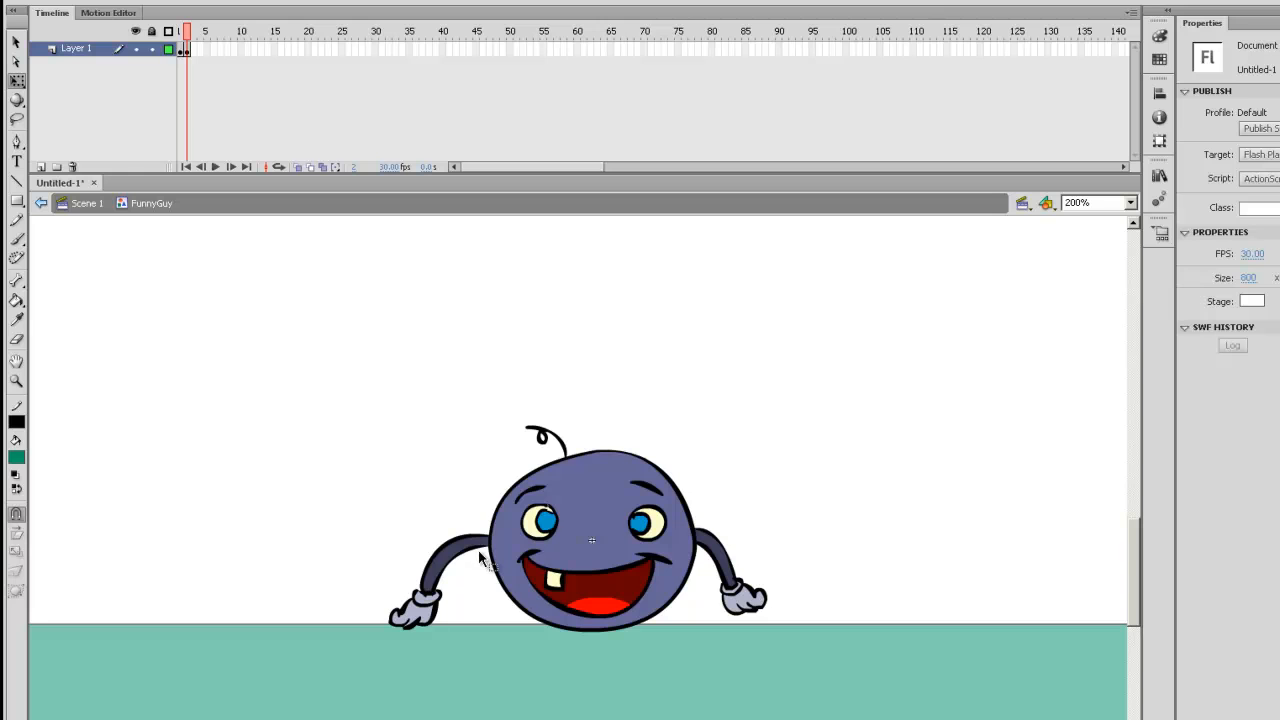
key(l)
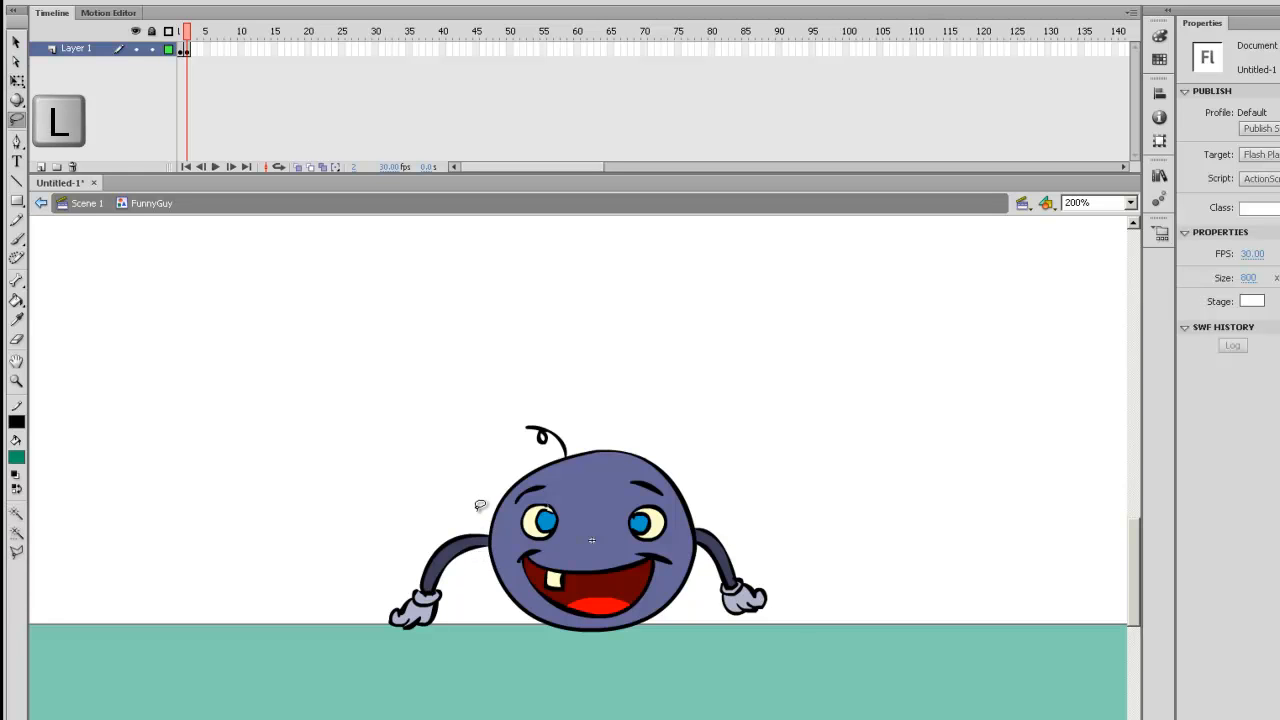
mouse_move(490, 562)
mouse_down()
mouse_move(357, 610)
mouse_move(490, 535)
mouse_up()
key(q)
drag(386, 612, 387, 549)
drag(461, 526, 465, 512)
click(757, 509)
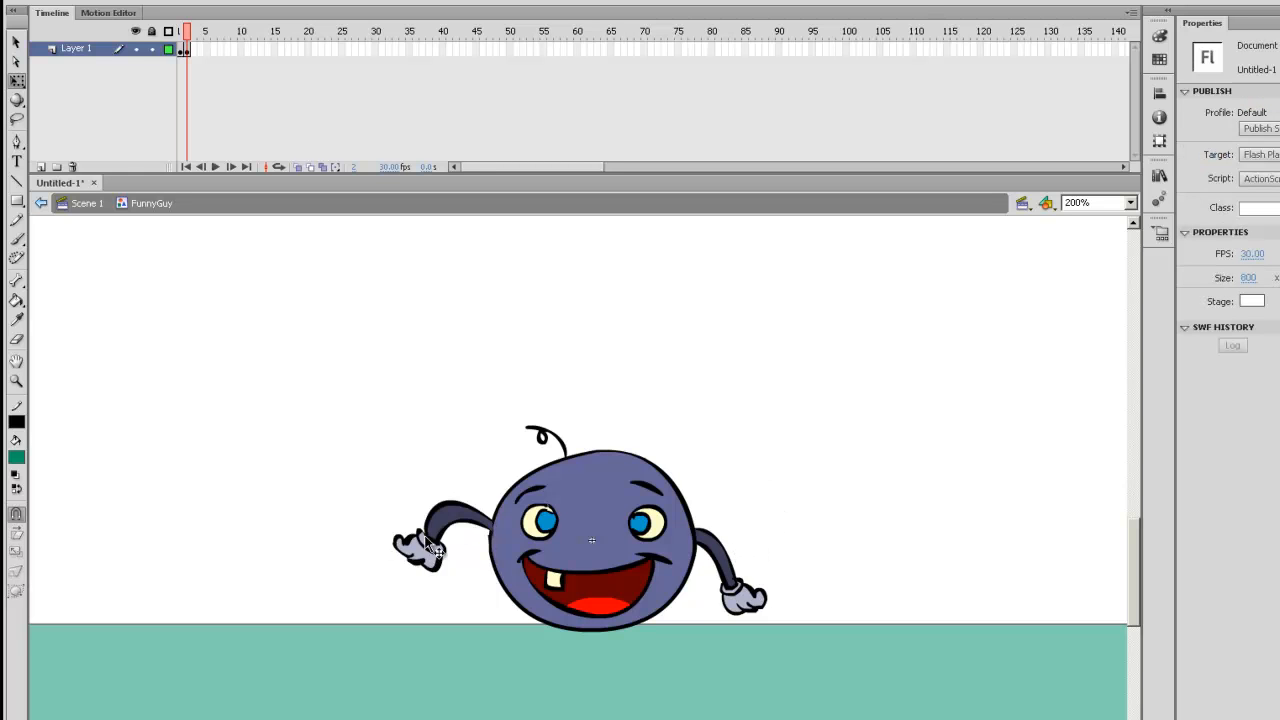
Erase the right-side arm and redraw it raised and bent, with its glove, using a black brush outline.
key(e)
mouse_move(703, 514)
mouse_down()
mouse_move(706, 537)
mouse_move(709, 523)
mouse_move(762, 598)
mouse_up()
key(b)
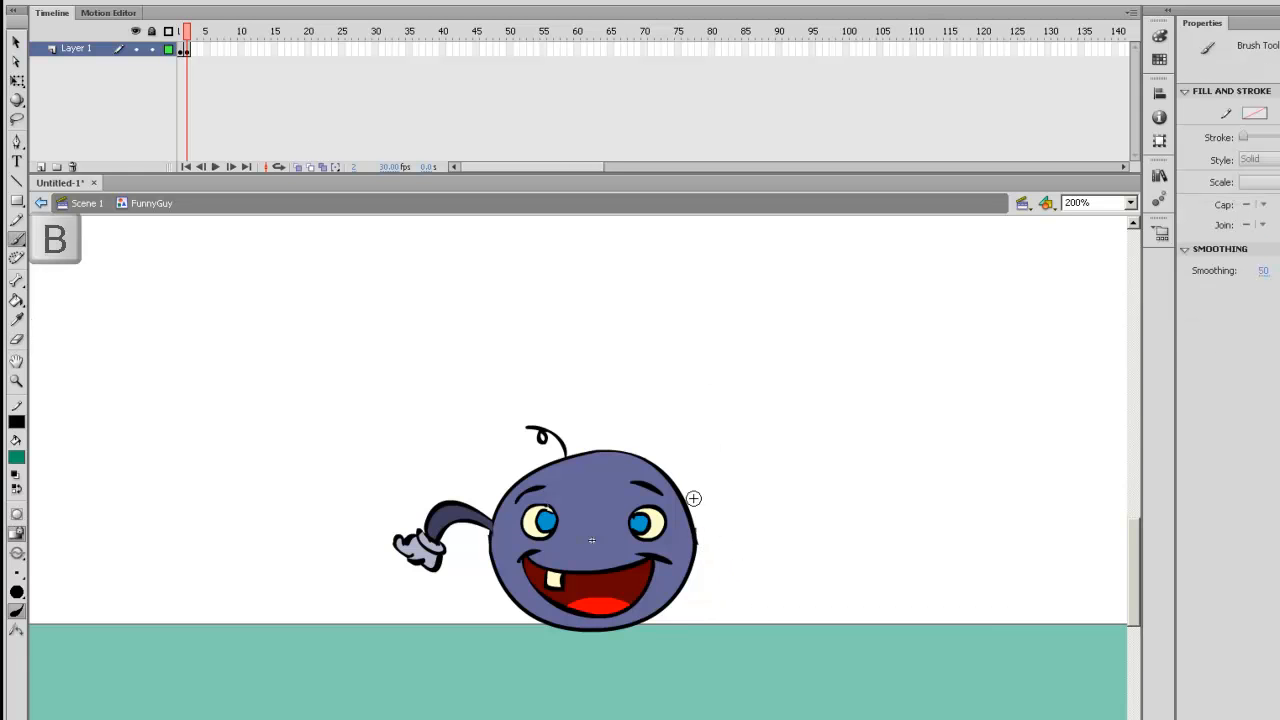
click(29, 462)
click(34, 489)
drag(773, 511, 768, 525)
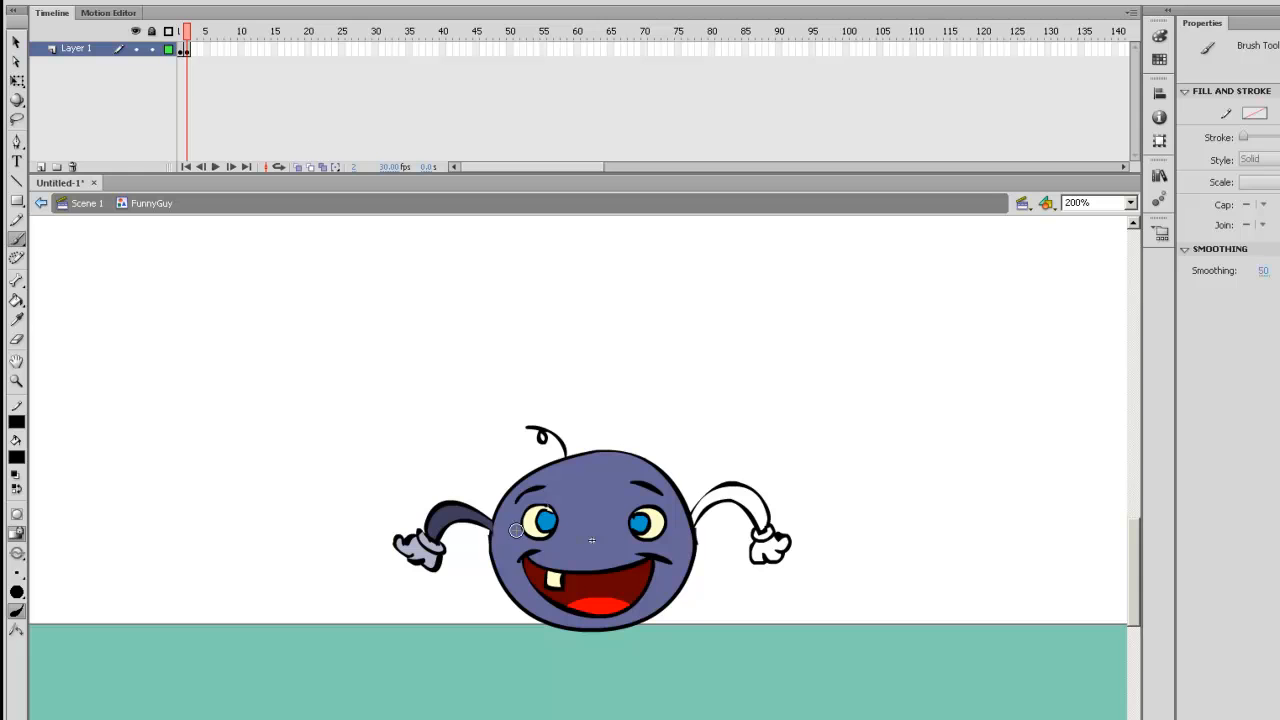
Fill the redrawn arm with dark purple and its glove with lavender, sampling both colours from the opposite arm.
key(i)
click(467, 513)
click(720, 495)
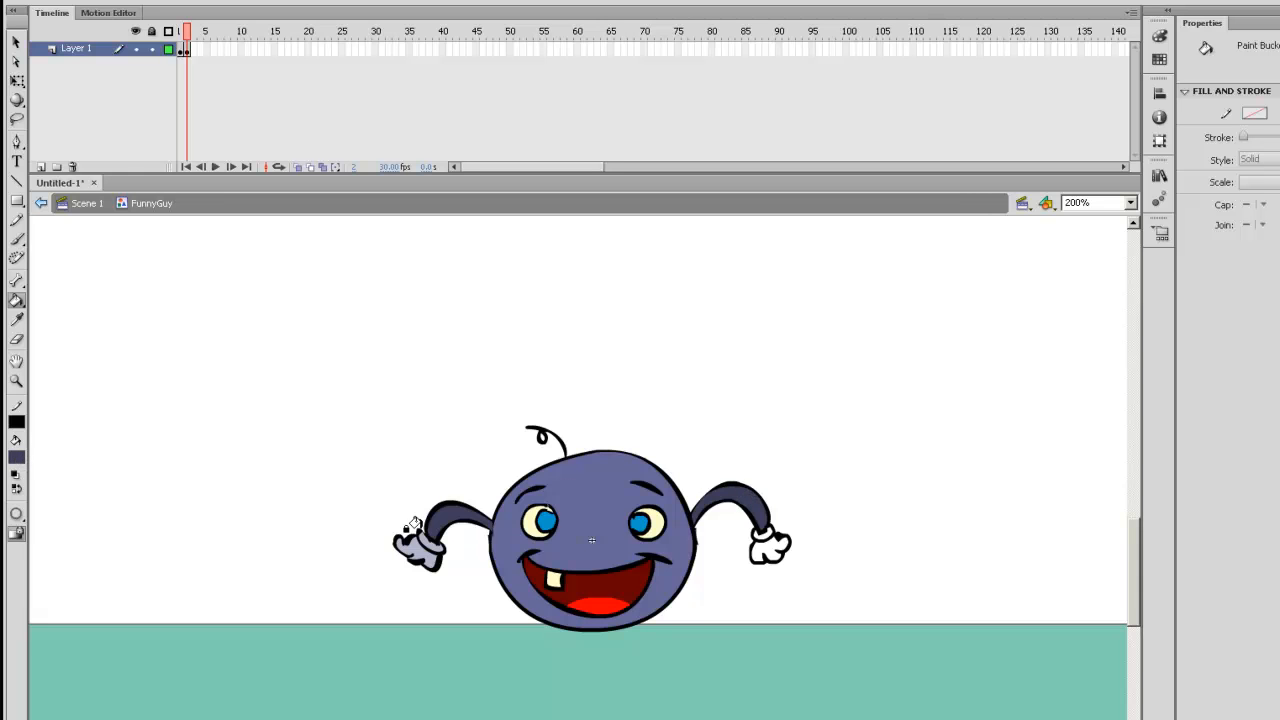
key(i)
click(410, 552)
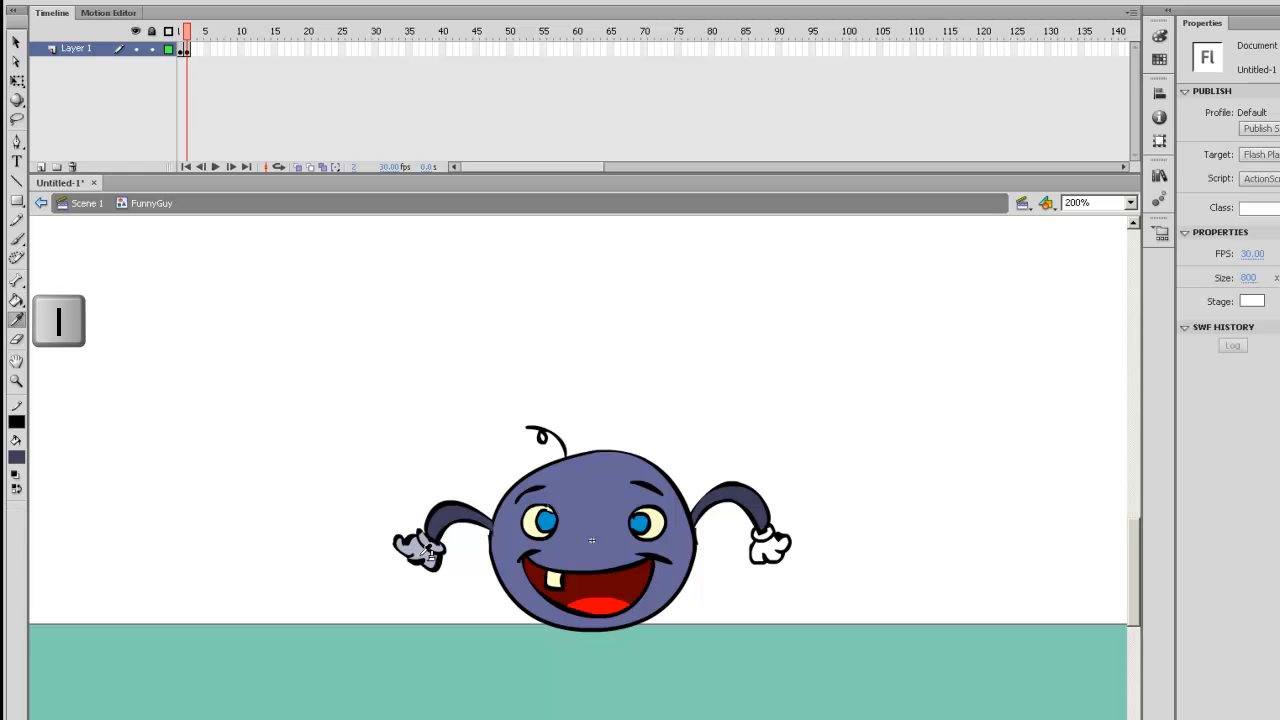
click(758, 545)
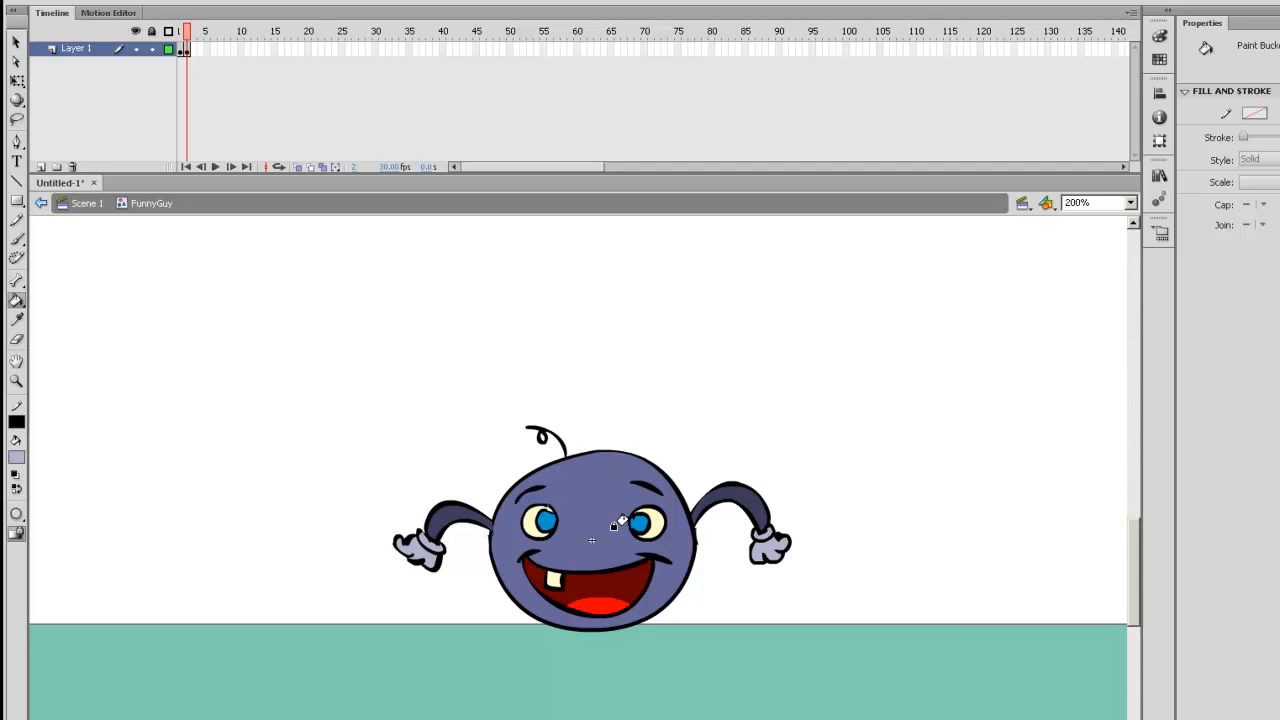
Lasso the left eye's pupil with its outline, try moving it up and outward, and undo the move.
key(v)
click(558, 525)
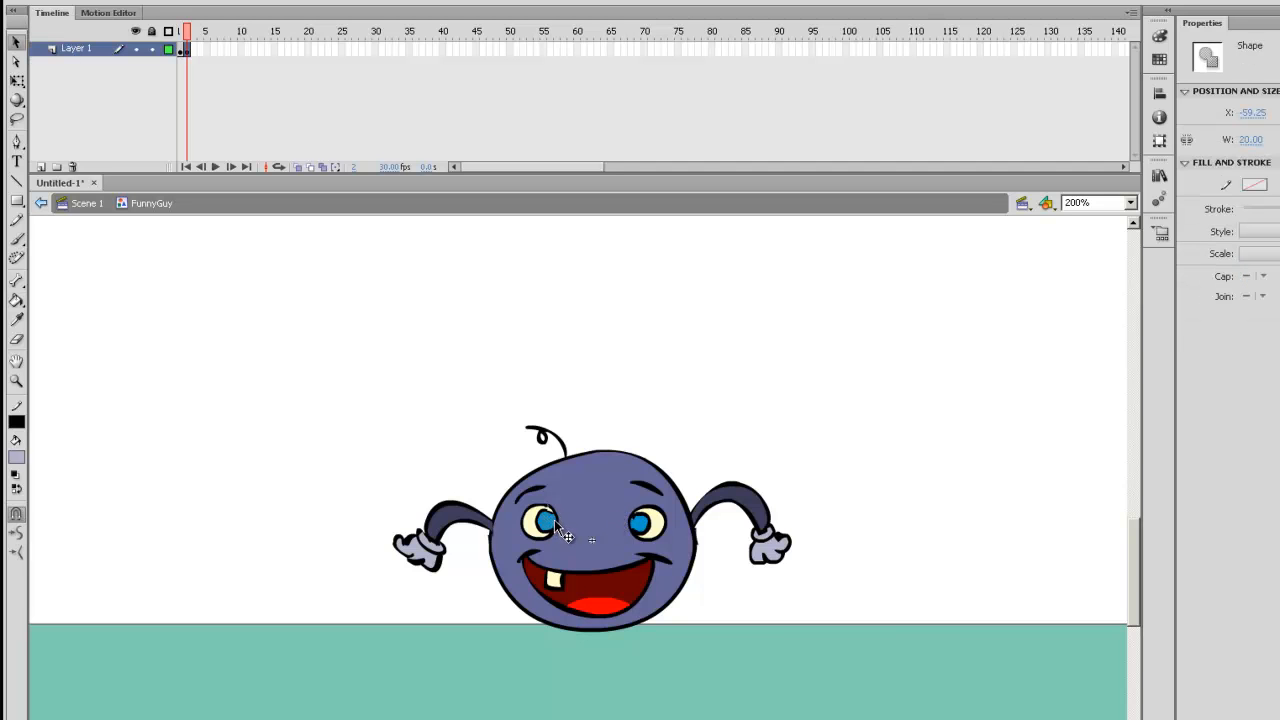
key(ctrl+equal)
key(ctrl+equal)
key(l)
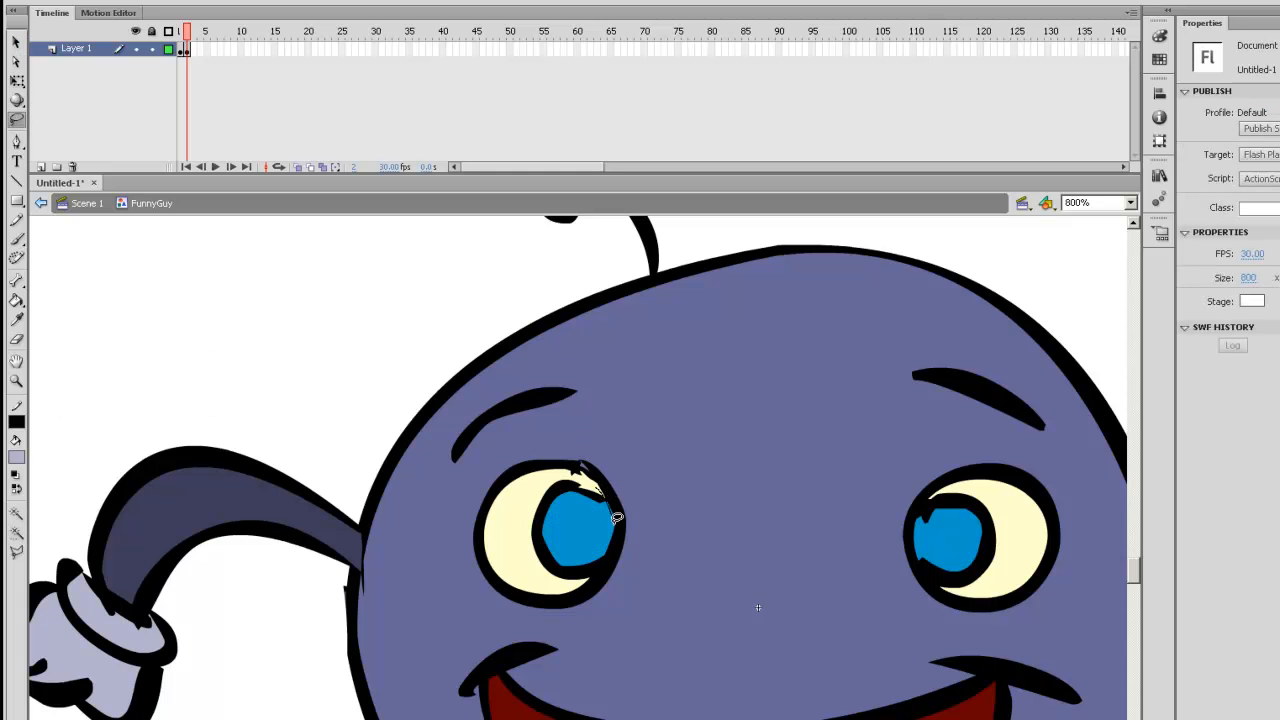
mouse_move(579, 578)
mouse_down()
mouse_move(548, 572)
mouse_move(514, 529)
mouse_move(534, 479)
mouse_move(571, 472)
mouse_move(577, 536)
mouse_move(564, 498)
mouse_move(519, 475)
mouse_move(577, 484)
mouse_move(536, 466)
mouse_up()
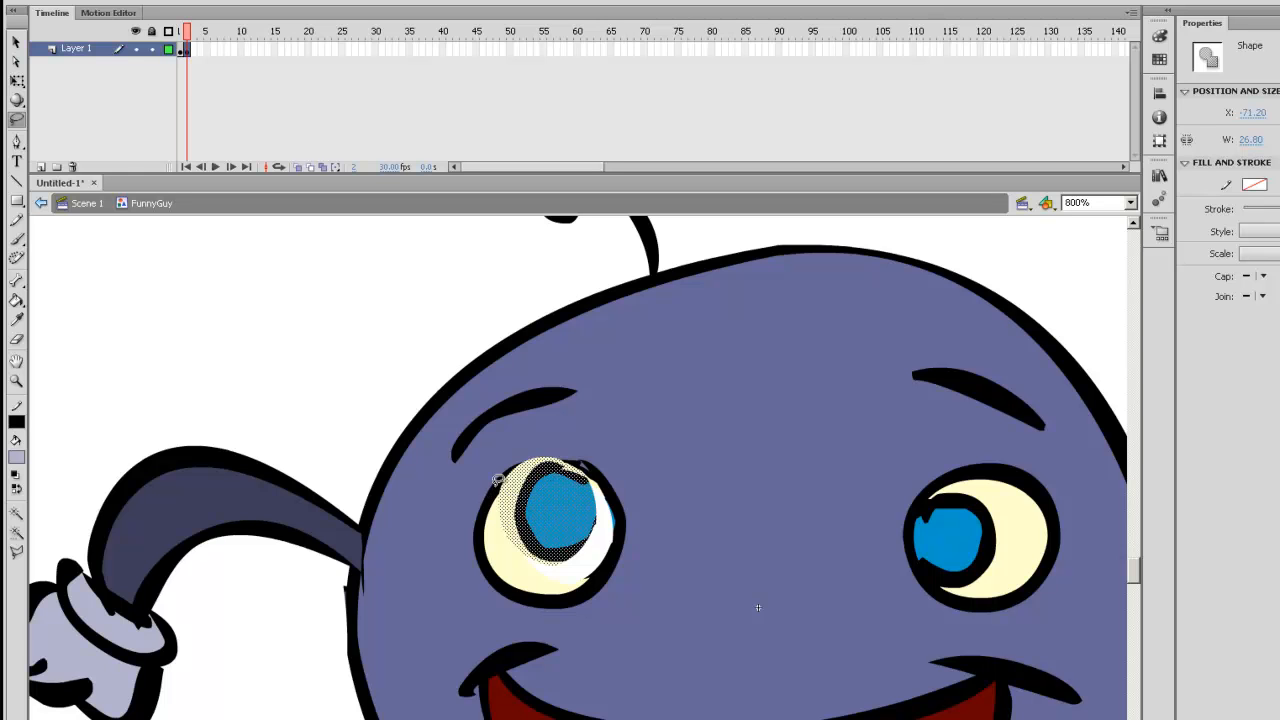
key(ctrl+z)
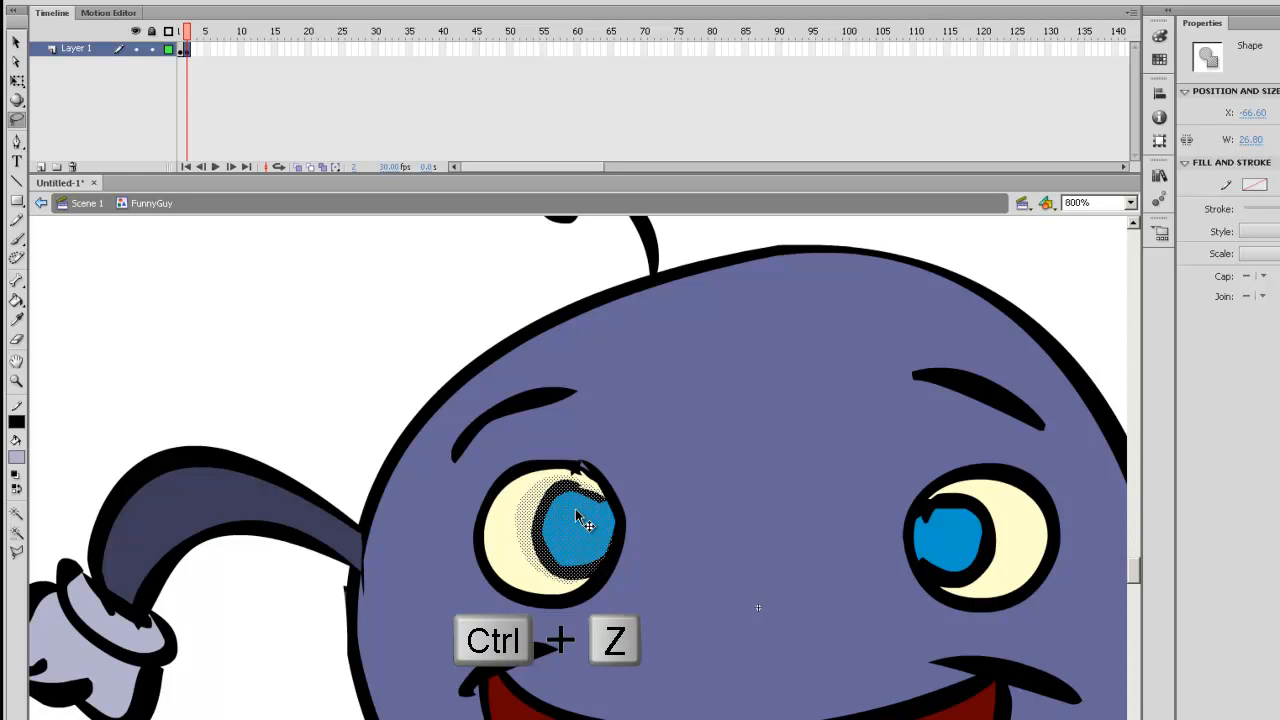
Remove the cream areas from the selection, rotate the left eye's pupil and place it against the top of the eye.
key(v)
shift+click(536, 530)
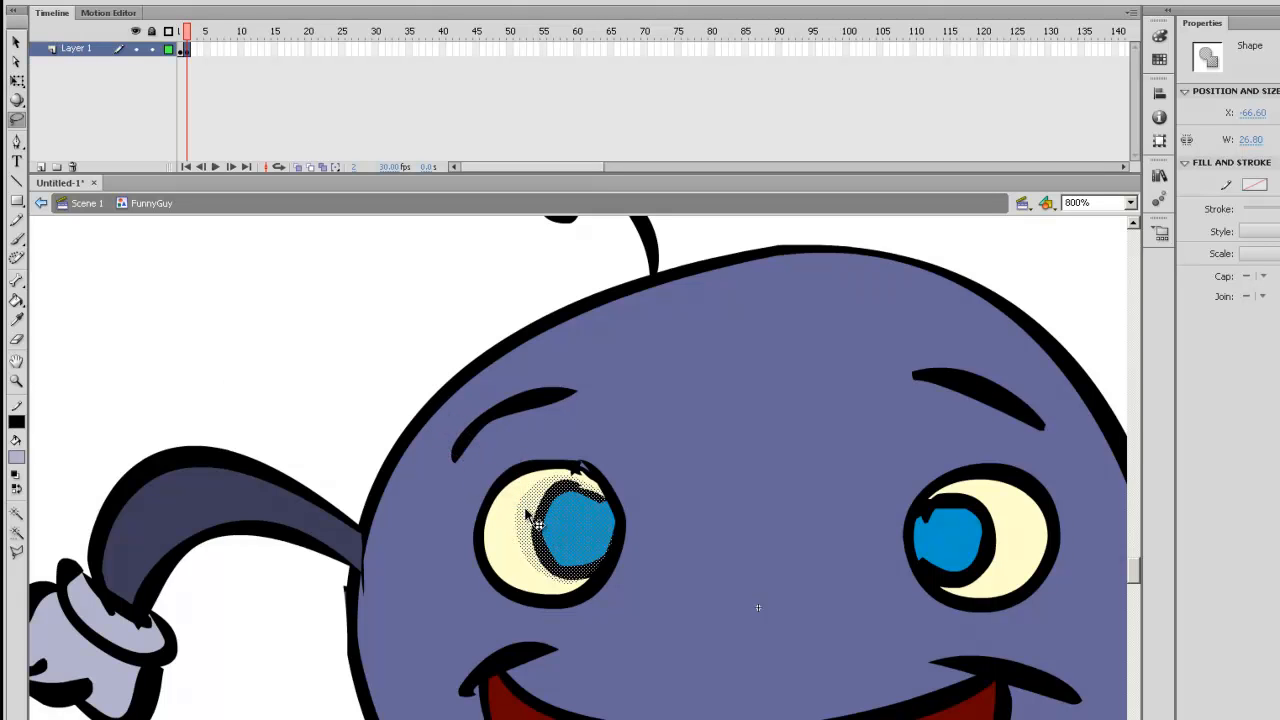
shift+click(528, 518)
key(q)
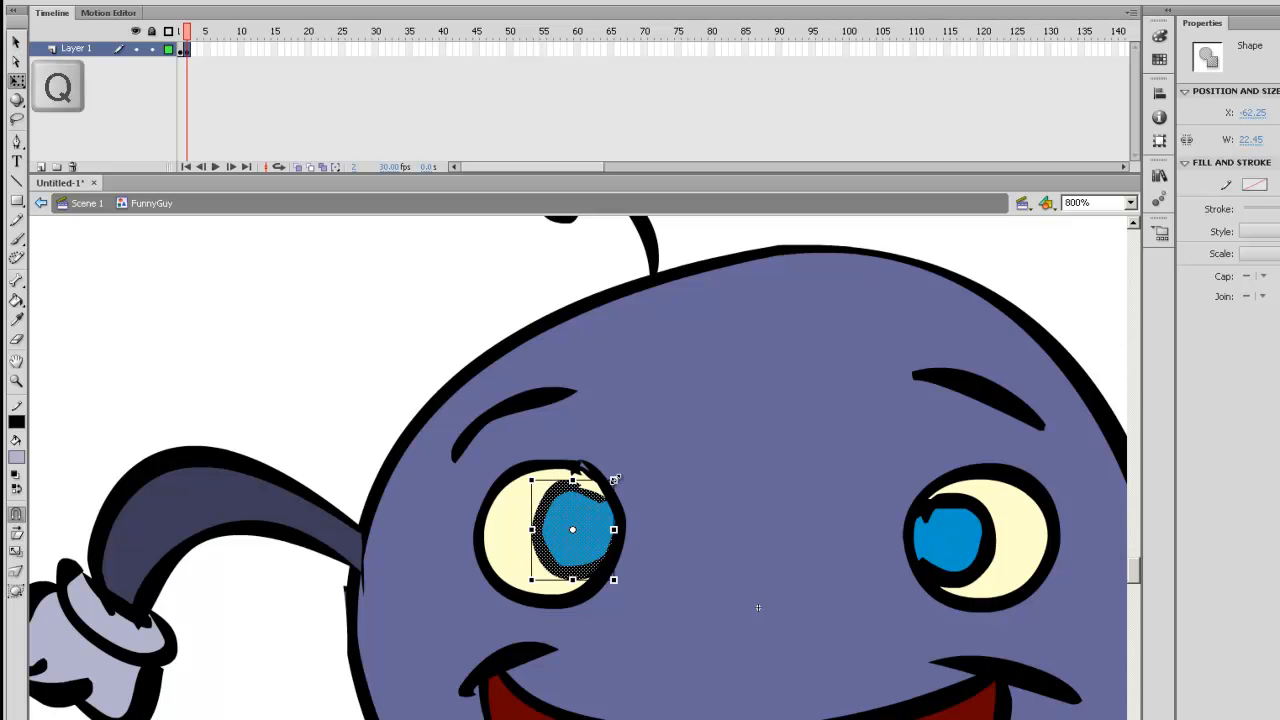
drag(594, 466, 548, 472)
drag(592, 531, 576, 513)
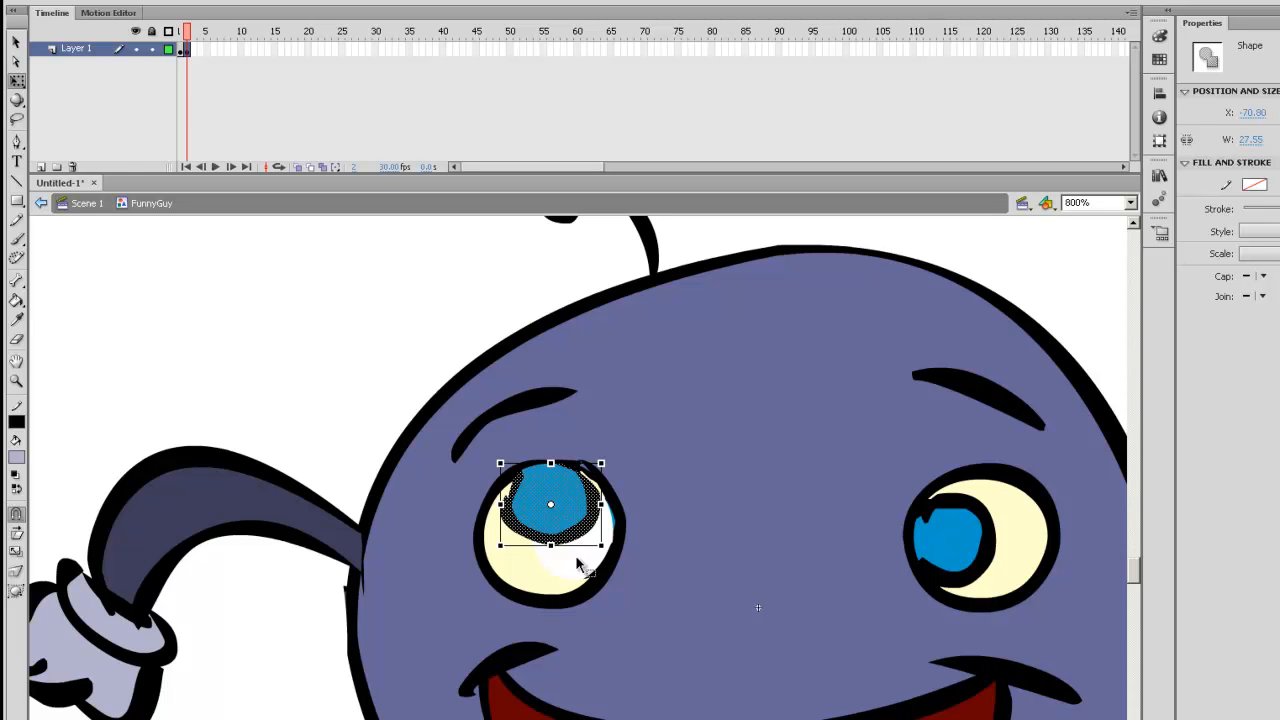
key(ctrl+shift+a)
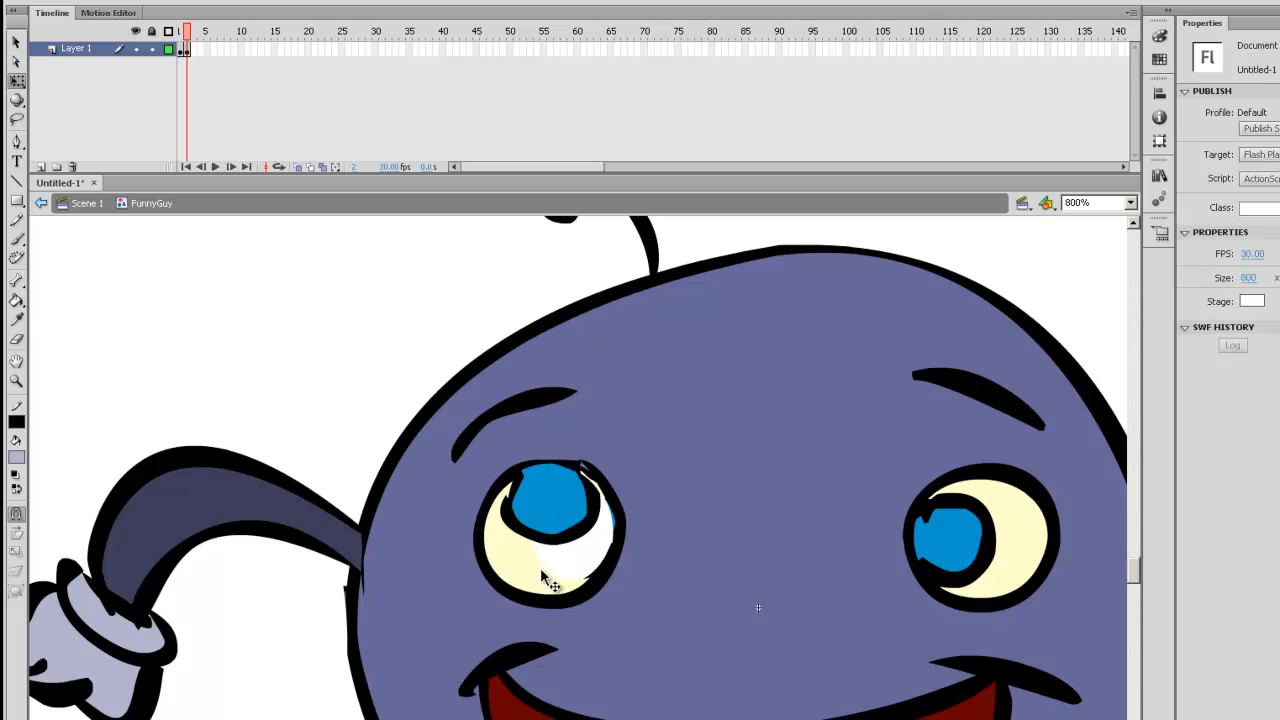
Fill the white gap and the leftover blue sliver in the left eye with the sampled cream colour.
key(i)
click(540, 567)
click(565, 558)
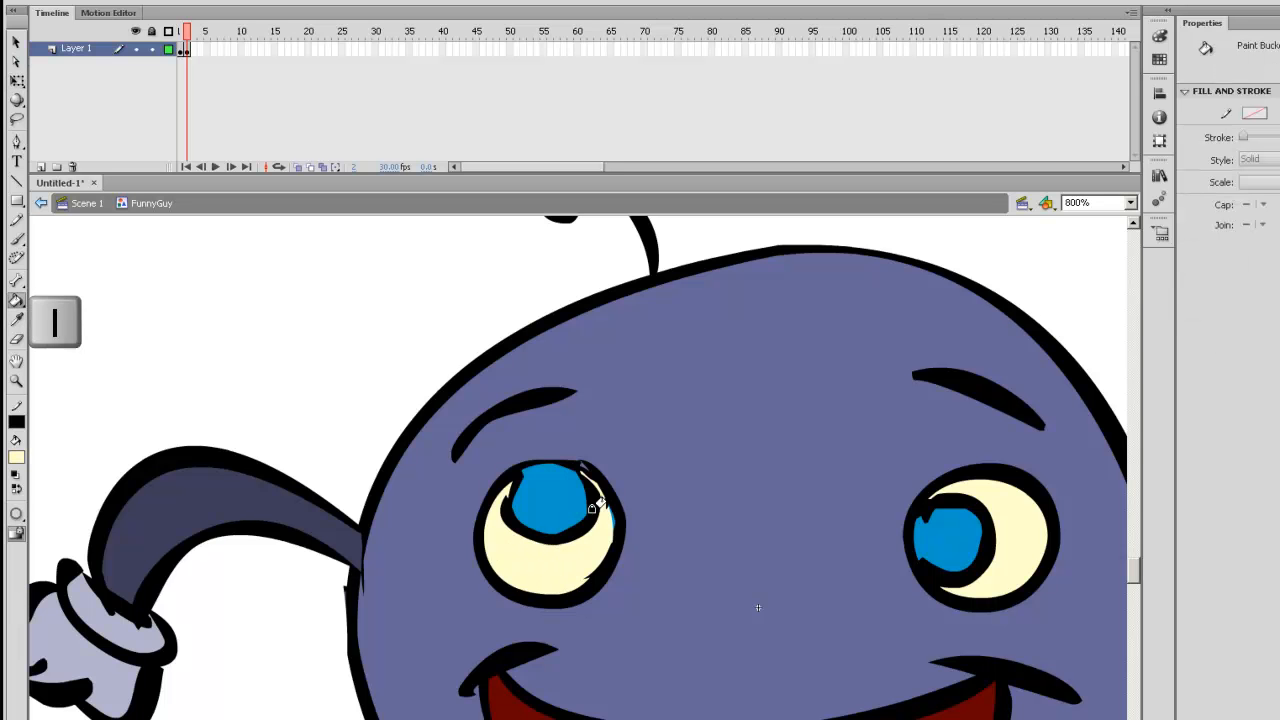
click(612, 519)
Paint over the right eye's pupil and its outline with the sampled cream colour, using a larger brush.
drag(866, 581, 736, 560)
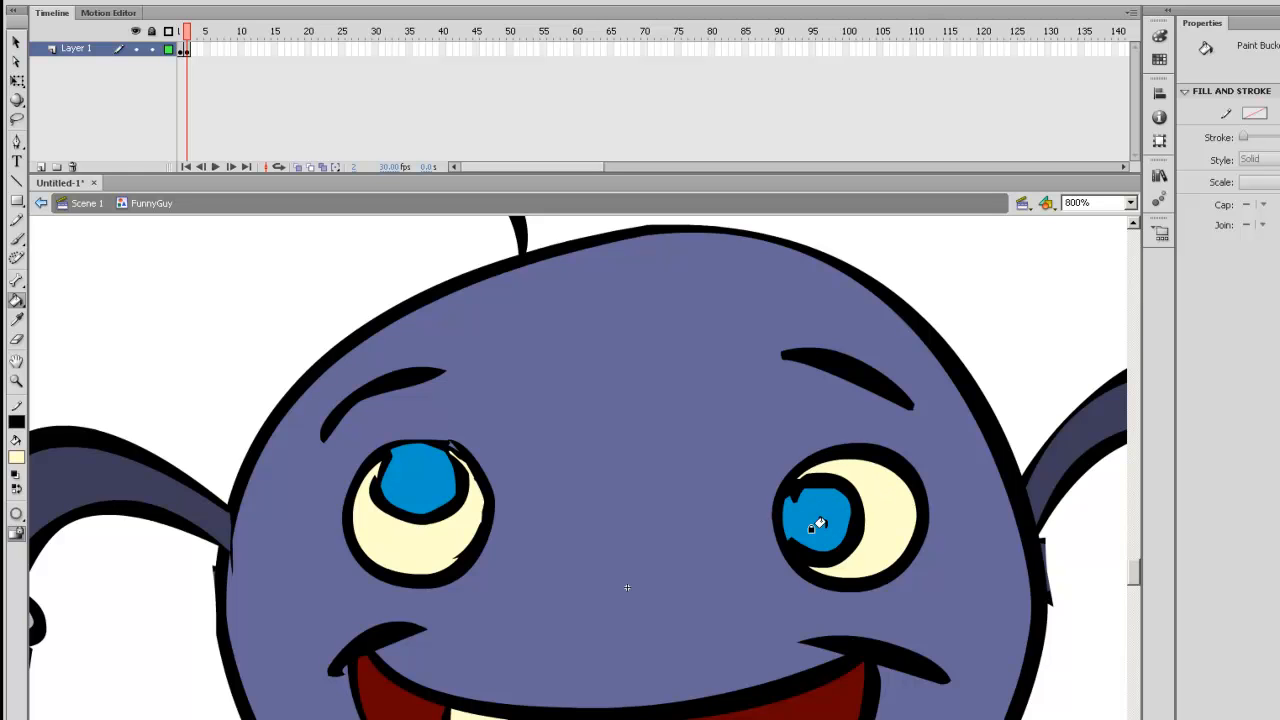
key(i)
click(885, 490)
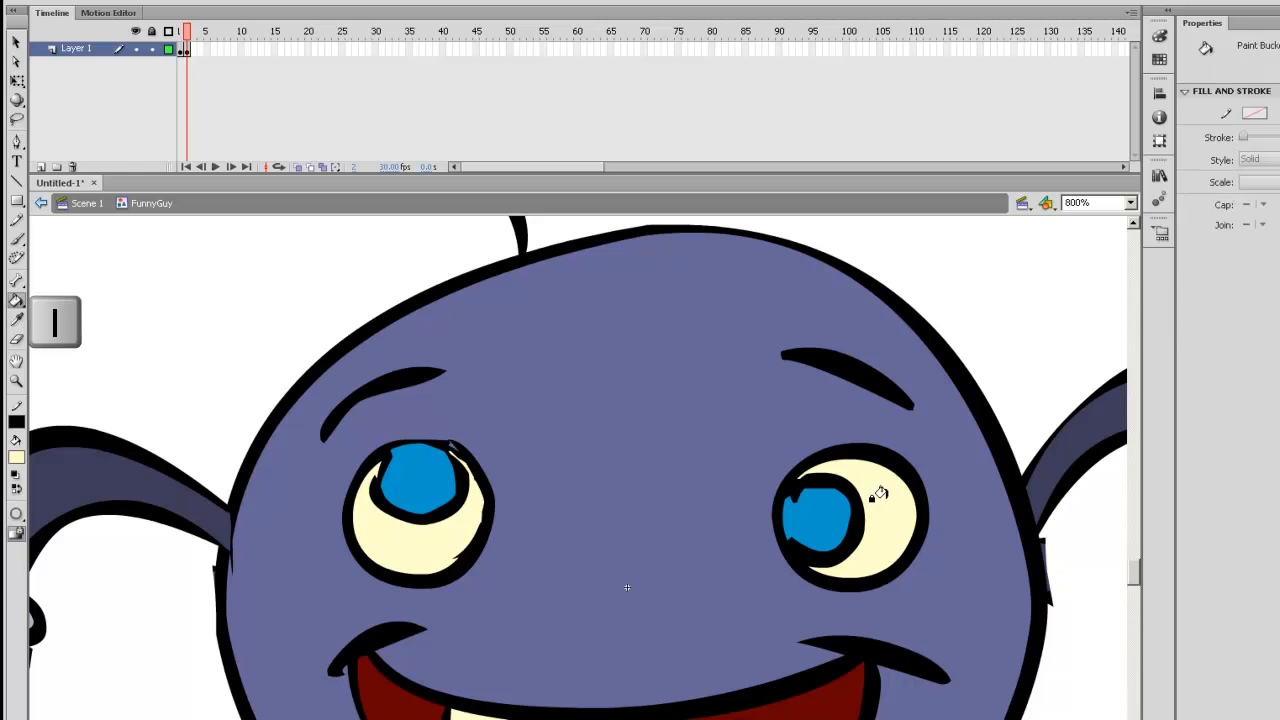
key(b)
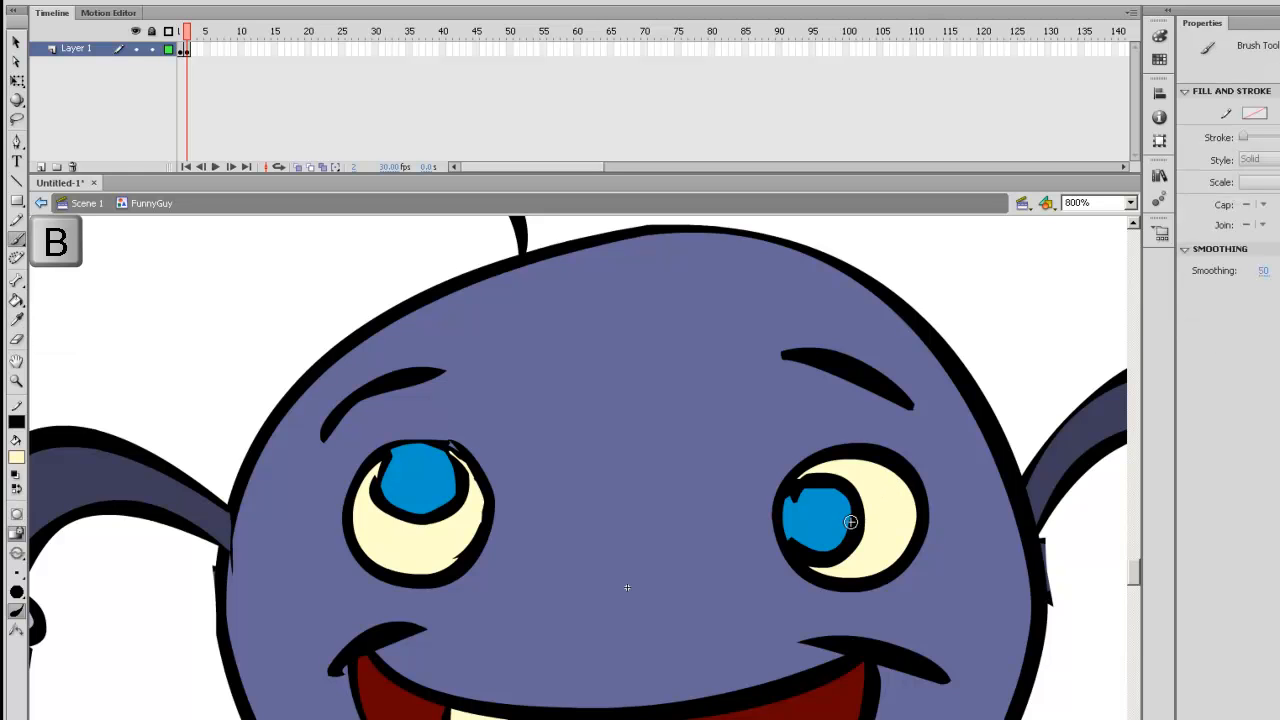
key(bracketright)
mouse_move(854, 516)
mouse_down()
mouse_move(823, 570)
mouse_move(810, 554)
mouse_move(809, 507)
mouse_move(827, 490)
mouse_move(805, 510)
mouse_move(802, 540)
mouse_move(824, 567)
mouse_move(869, 552)
mouse_move(822, 569)
mouse_move(829, 577)
mouse_move(859, 556)
mouse_move(875, 515)
mouse_move(848, 502)
mouse_move(816, 549)
mouse_move(840, 496)
mouse_up()
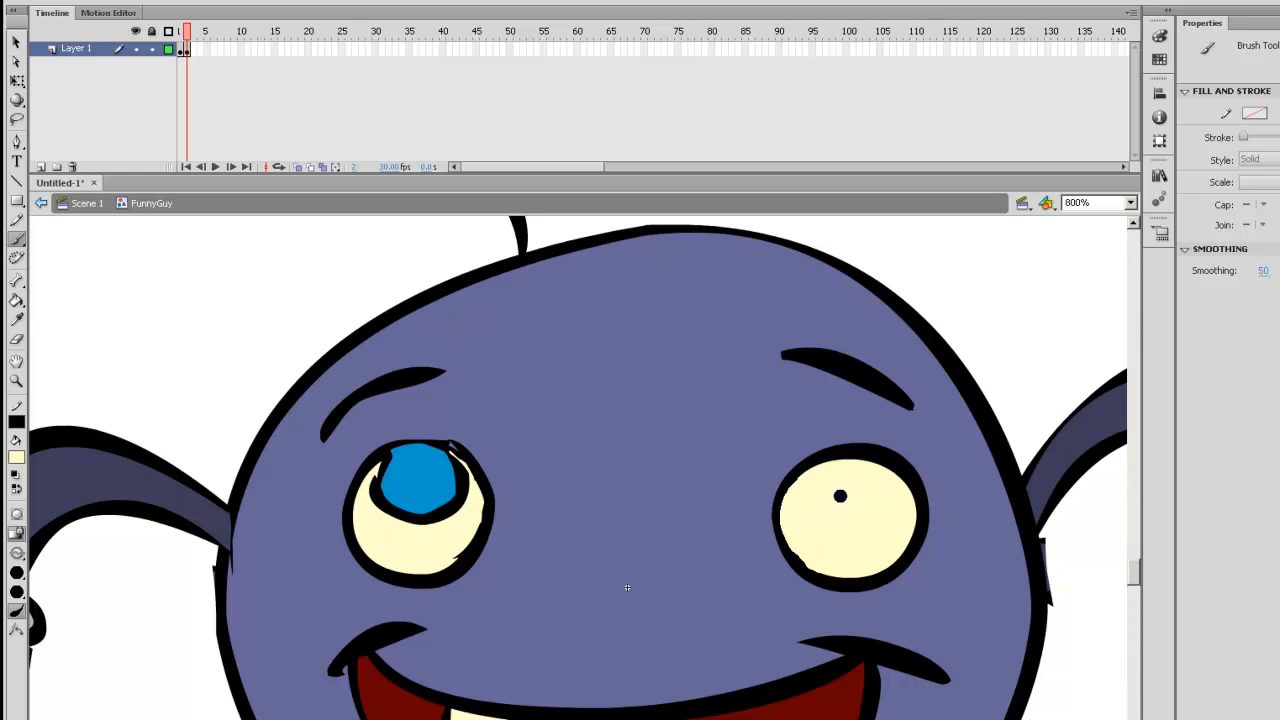
drag(865, 563, 863, 503)
Draw a black pupil outline at the top of the right eye with a smaller brush and fill it with the other pupil's blue.
key(k)
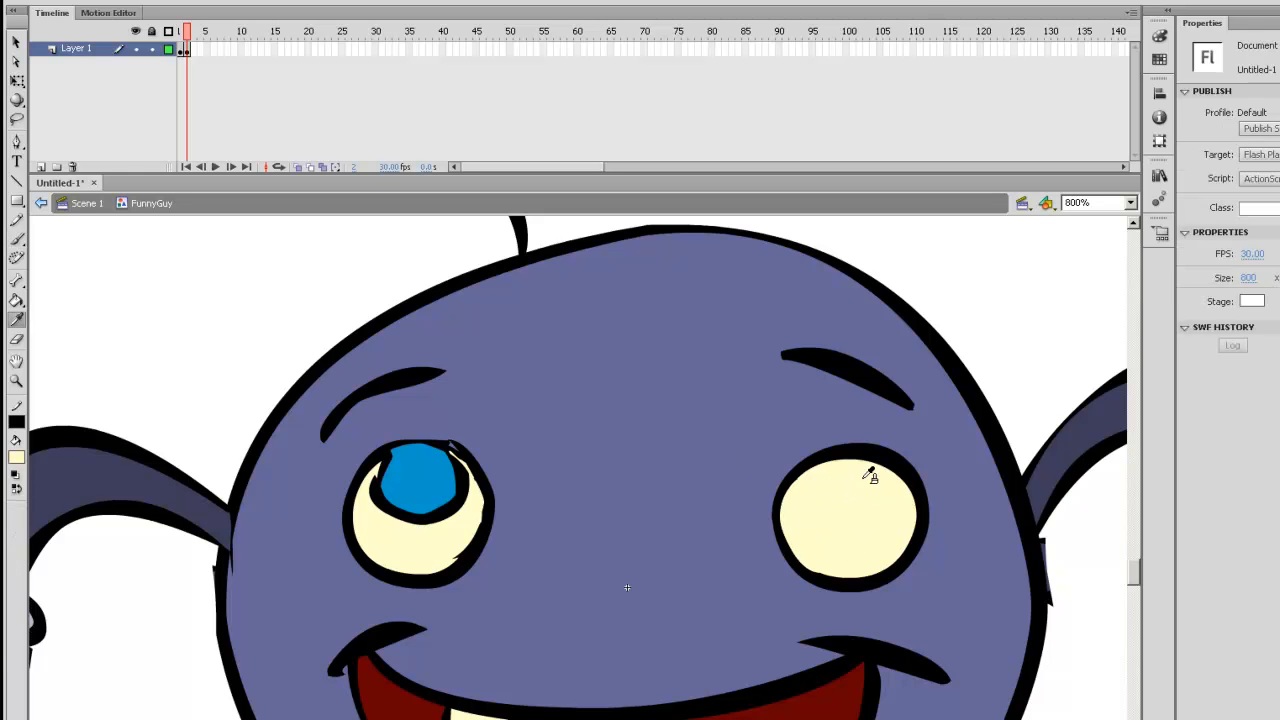
key(b)
mouse_move(843, 460)
mouse_down()
mouse_move(836, 519)
mouse_move(874, 532)
mouse_move(898, 520)
mouse_move(885, 463)
mouse_up()
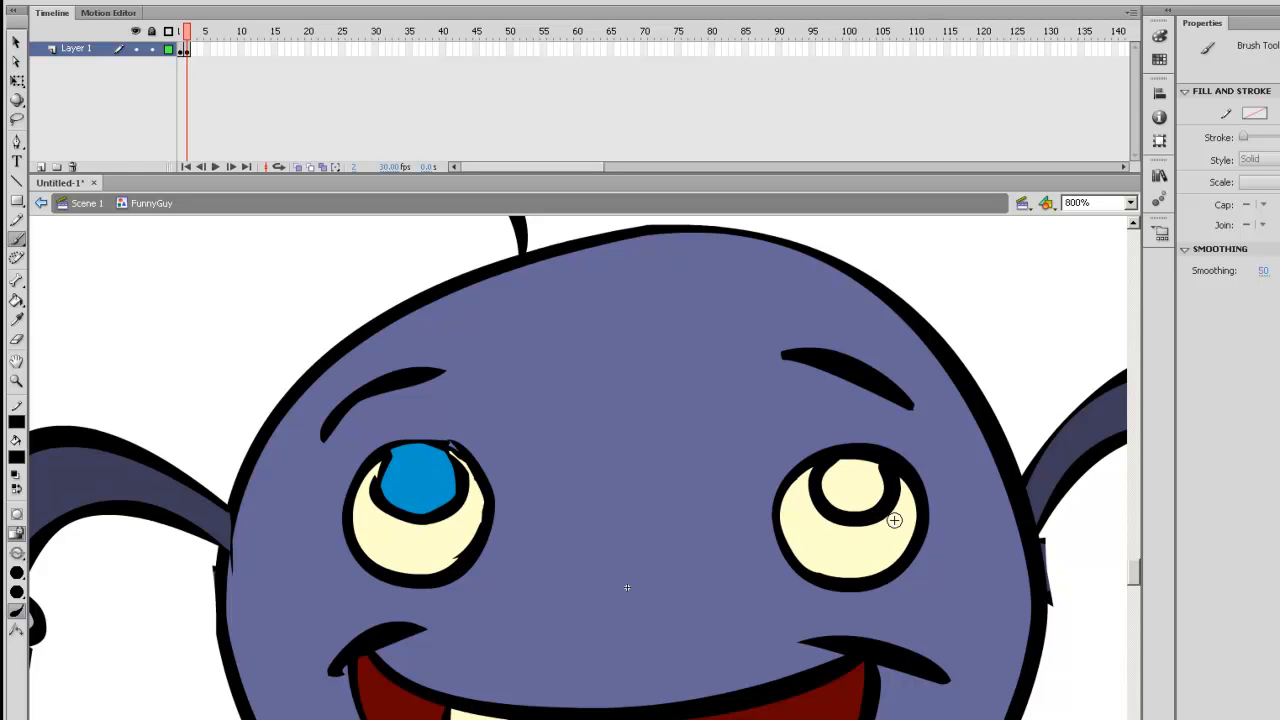
key(ctrl+z)
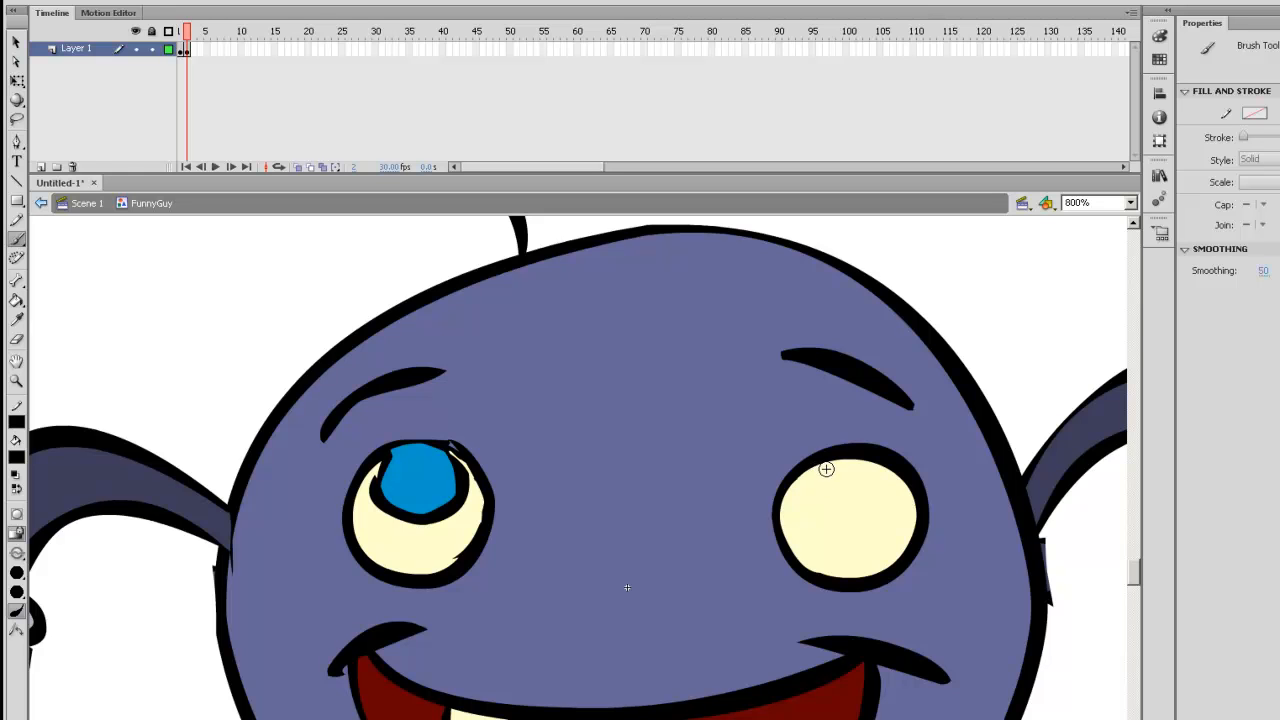
key(bracketleft)
mouse_move(854, 529)
mouse_down()
mouse_move(880, 518)
mouse_move(900, 482)
mouse_move(860, 446)
mouse_move(822, 470)
mouse_move(850, 527)
mouse_up()
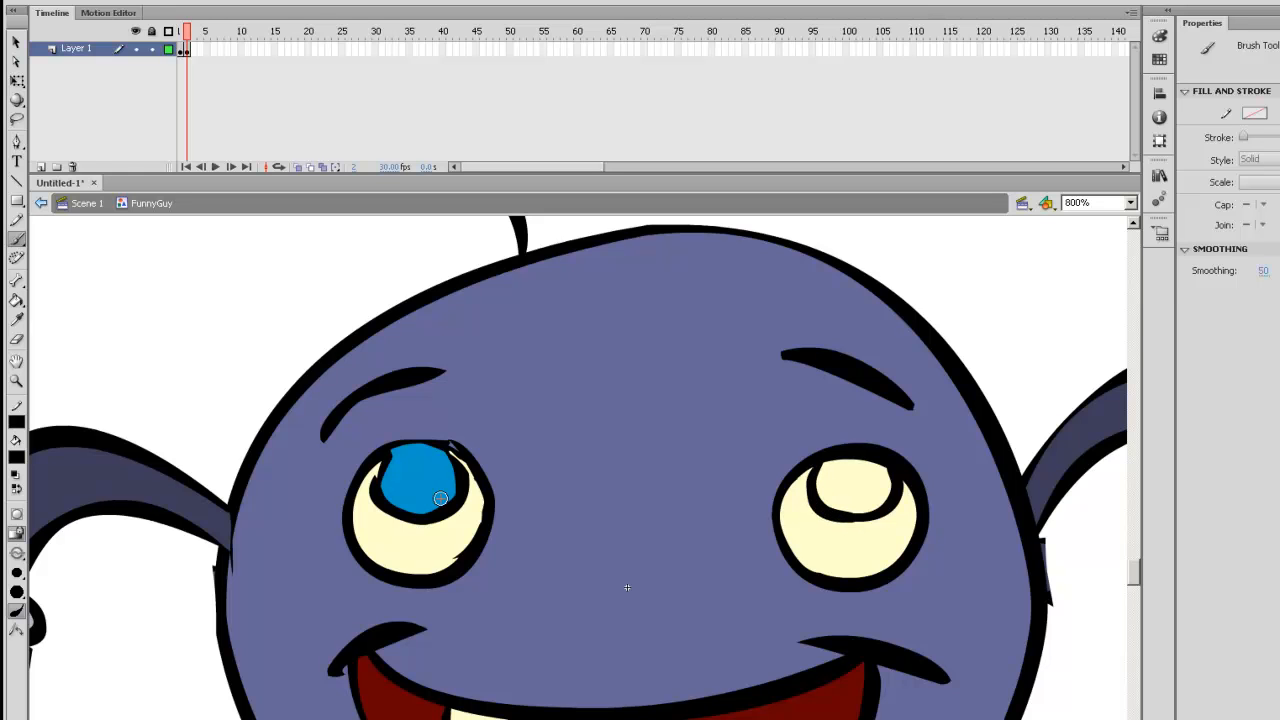
key(k)
click(848, 496)
Compare the whole character's poses on frames 1 and 2 of the symbol.
key(ctrl+minus)
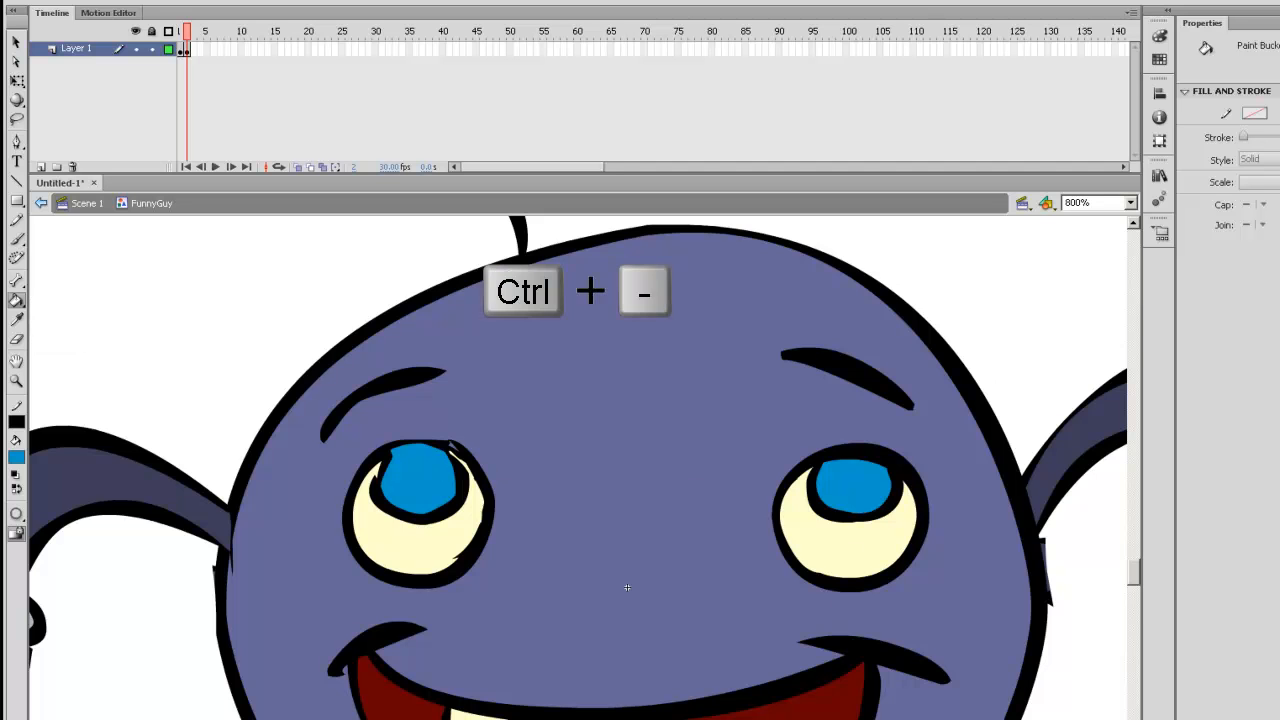
key(ctrl+minus)
key(ctrl+minus)
key(ctrl+minus)
key(ctrl+equal)
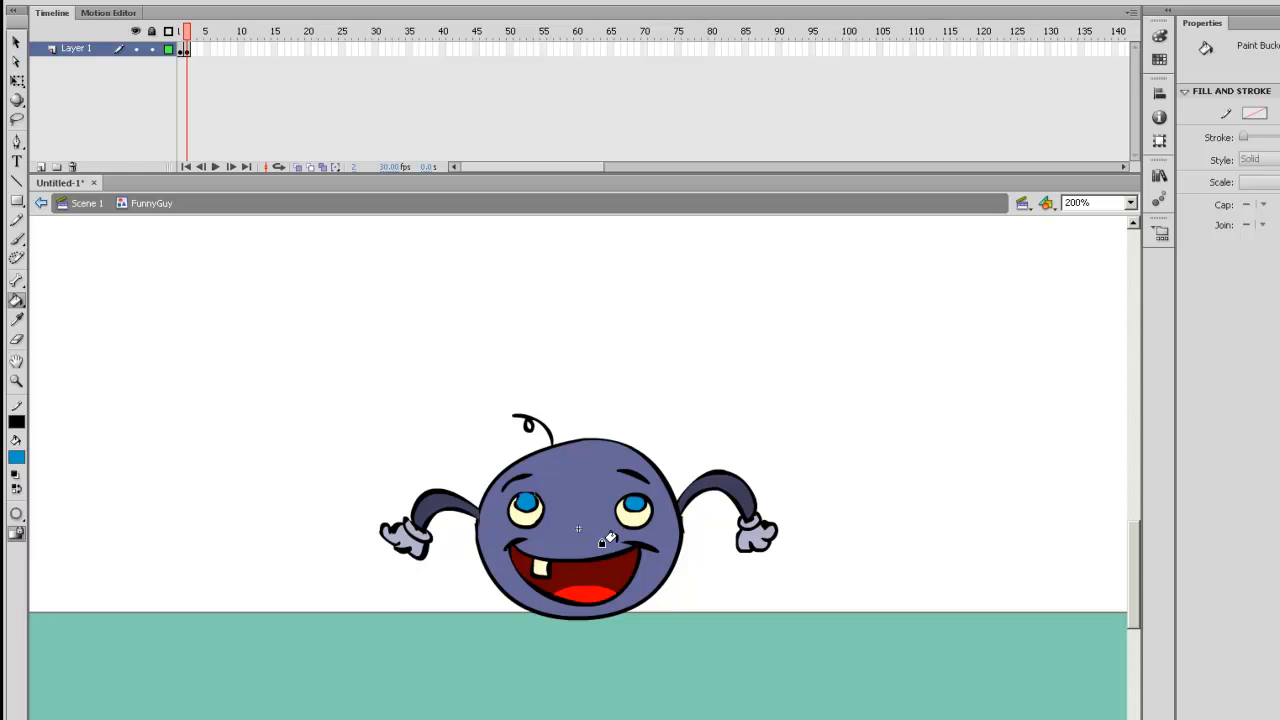
key(comma)
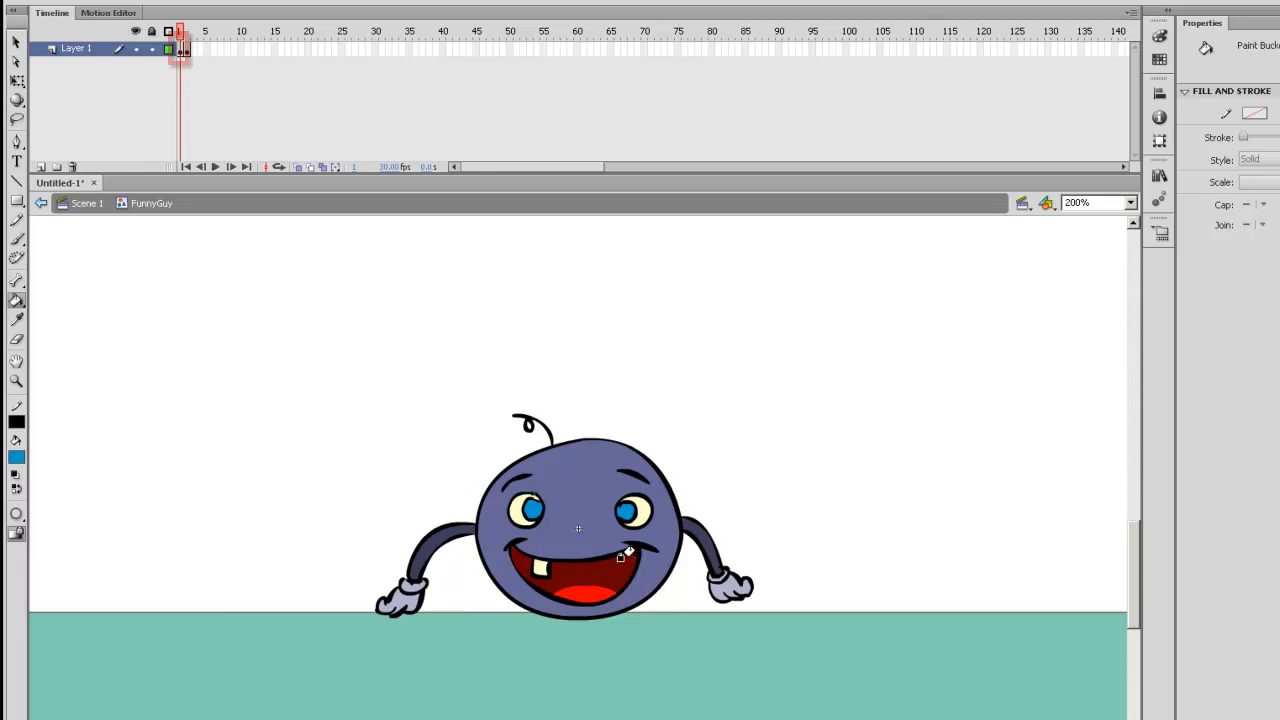
key(period)
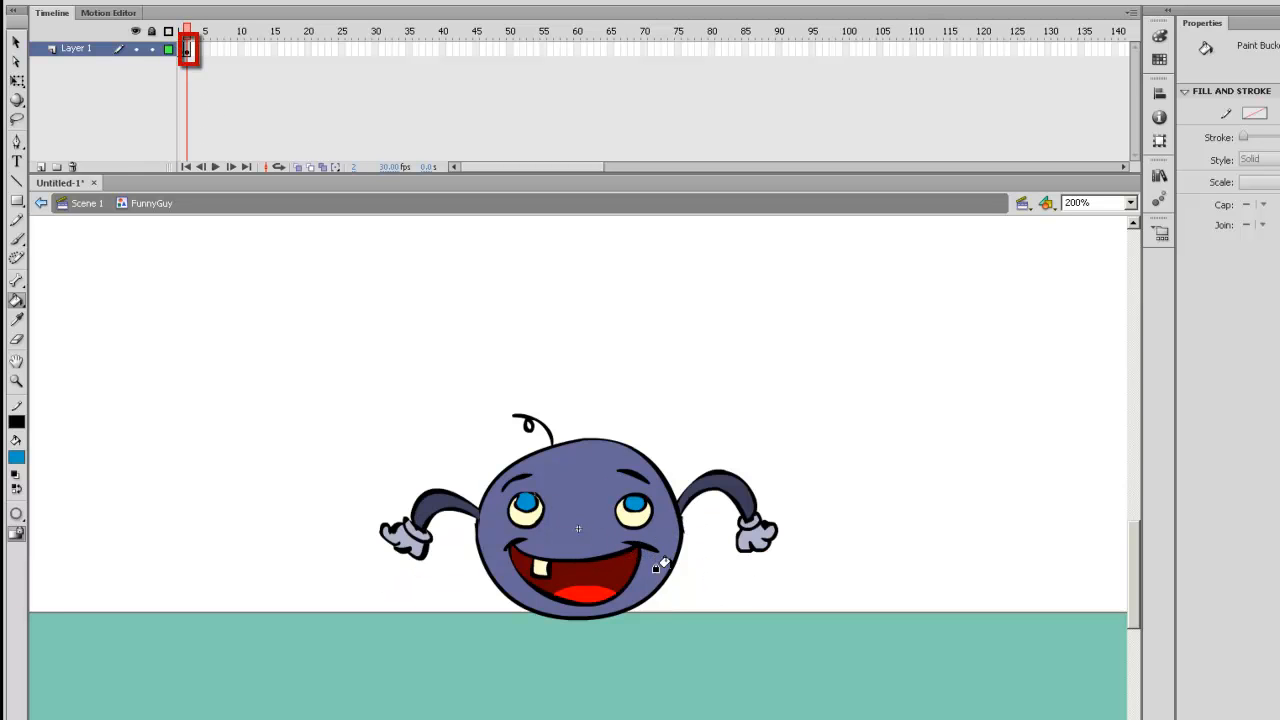
Return to Scene 1 and play the jump animation.
key(v)
double_click(697, 398)
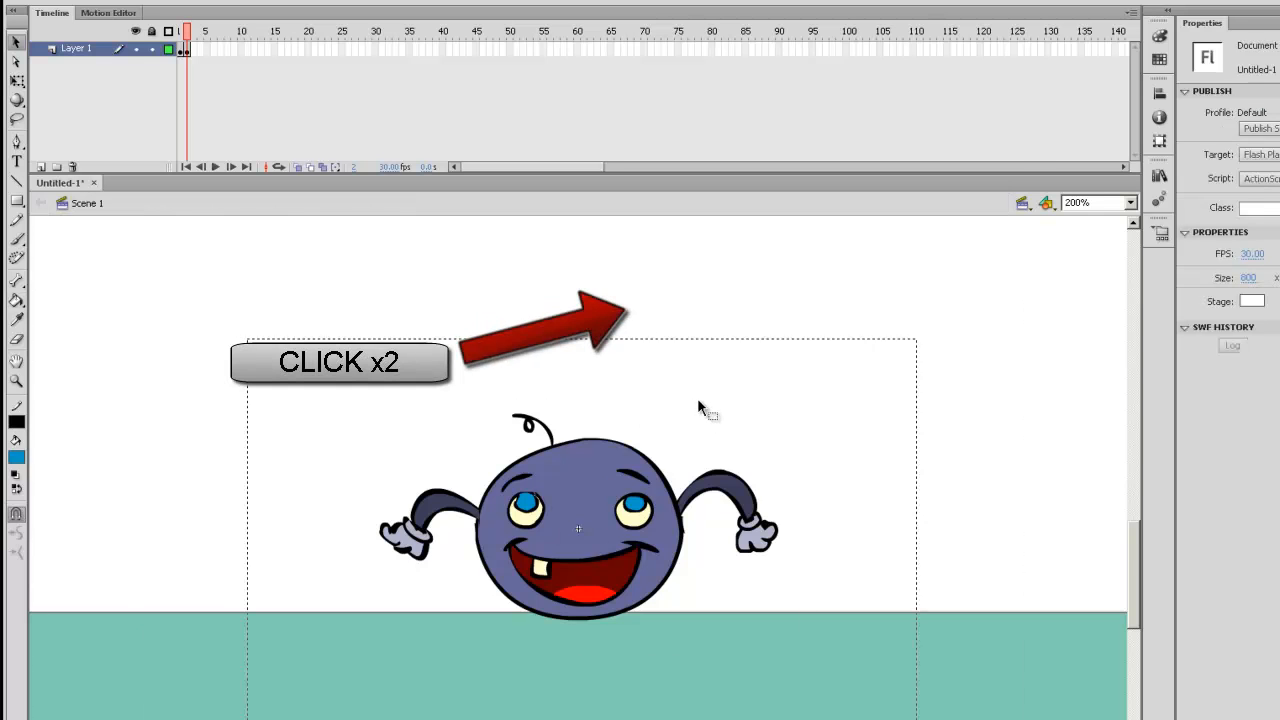
key(Return)
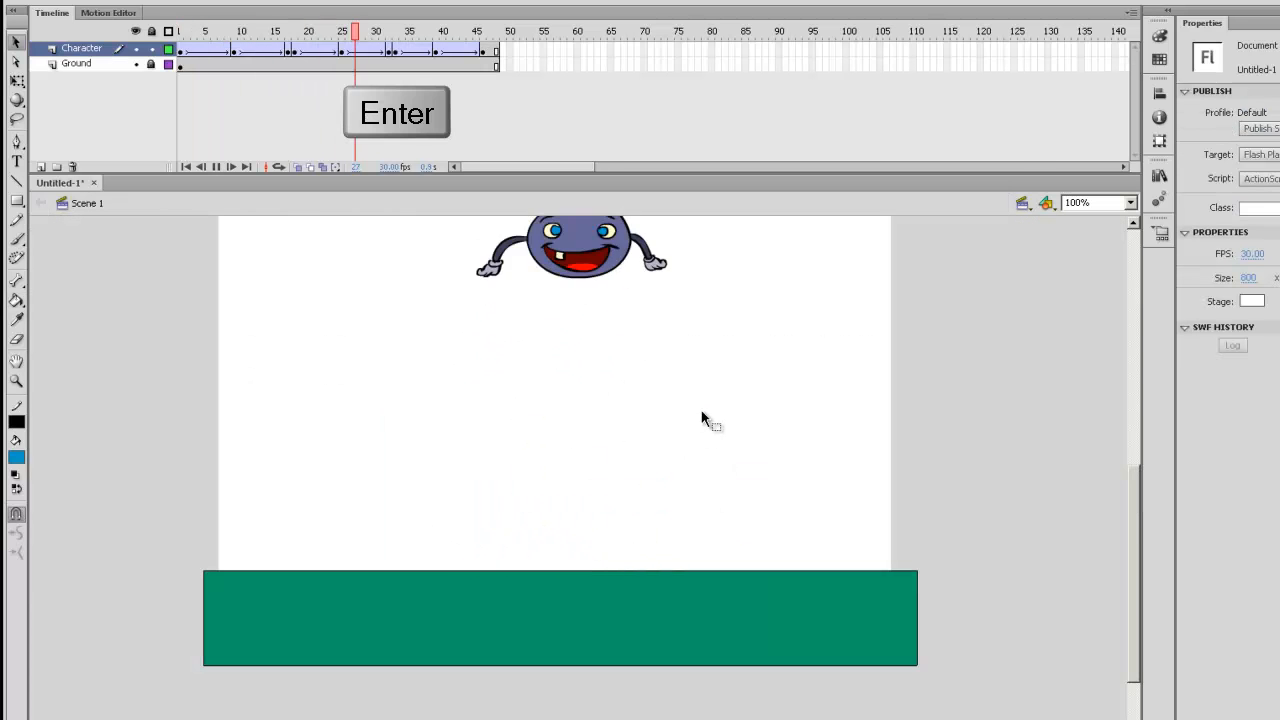
On frame 1 of the Character layer, set the FunnyGuy instance's single-frame looping to start at frame 2.
click(181, 50)
key(ctrl+equal)
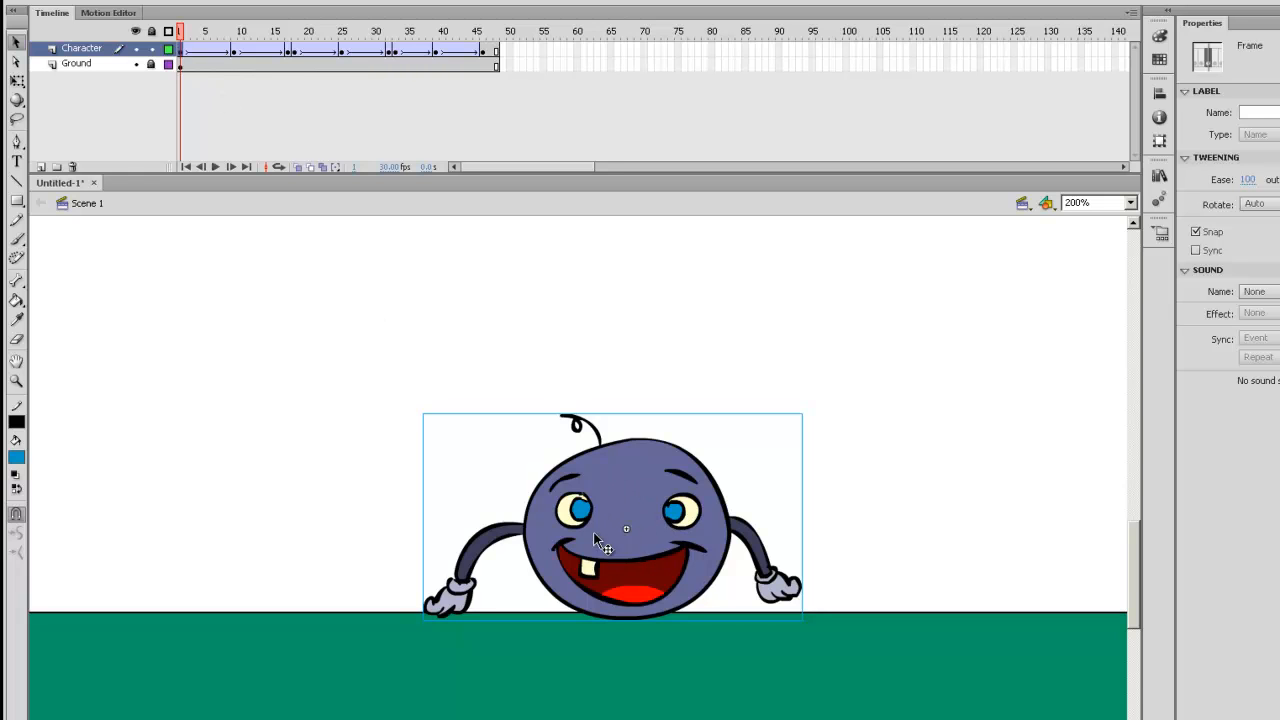
mouse_move(185, 32)
mouse_down()
mouse_move(228, 35)
mouse_move(180, 33)
mouse_up()
click(181, 49)
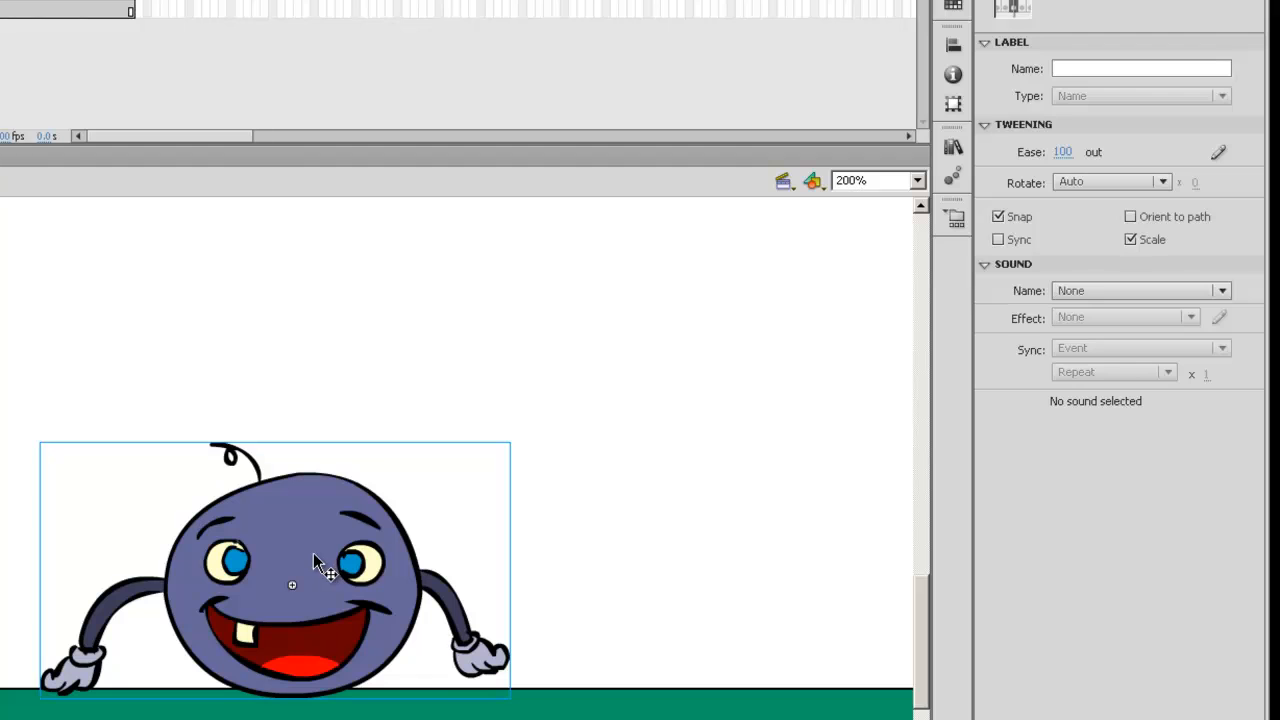
click(315, 553)
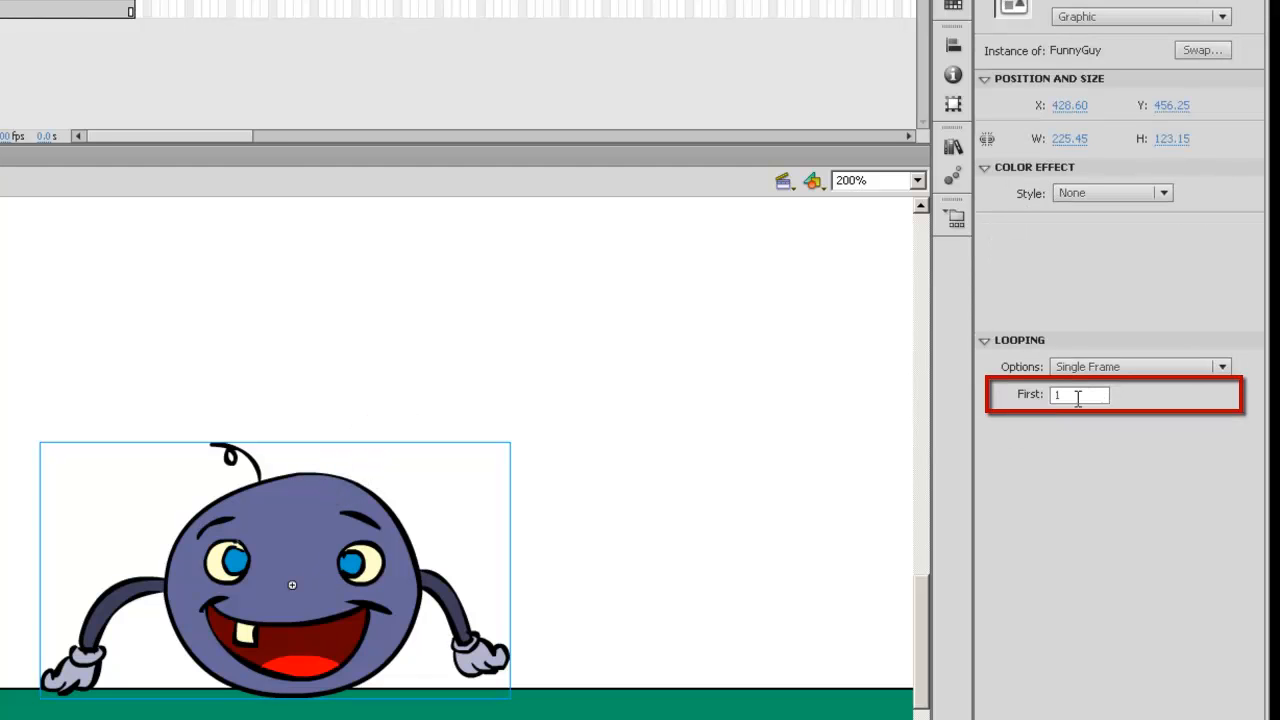
drag(1064, 395, 1036, 418)
key(BackSpace)
text(1)
text(2)
key(Return)
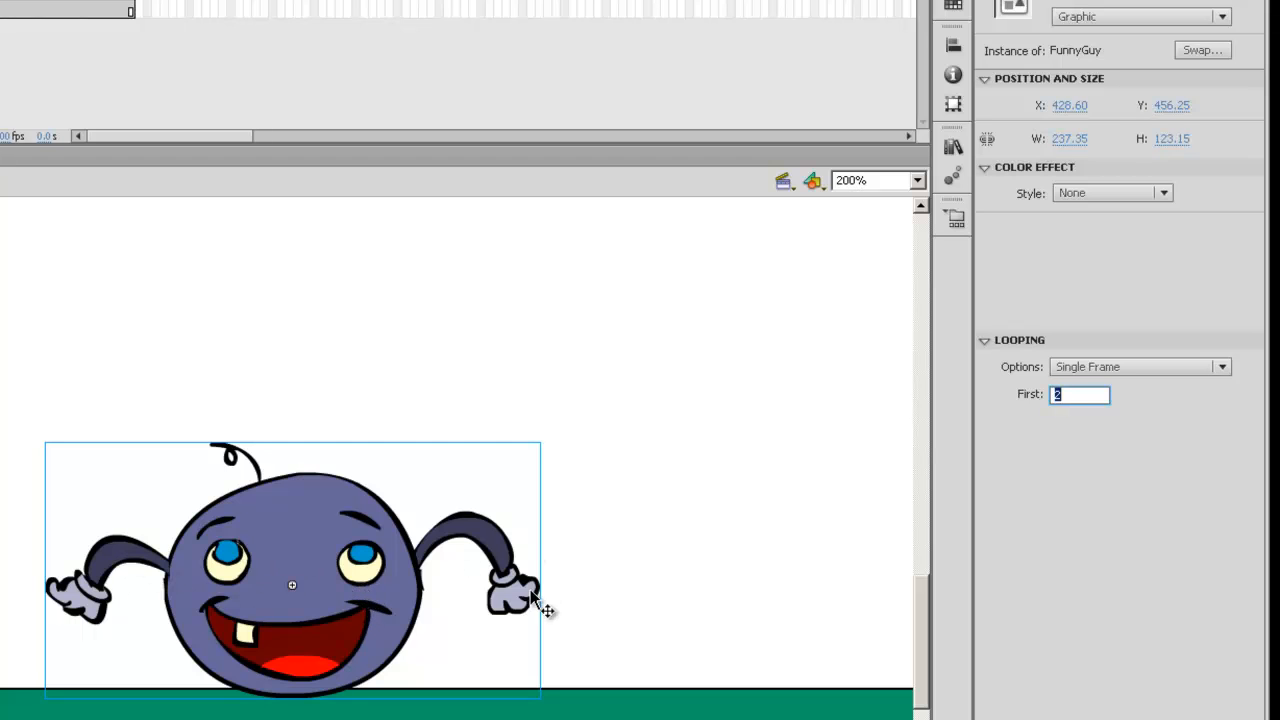
Open the FunnyGuy symbol, view its two pose frames, and return to Scene 1.
double_click(345, 595)
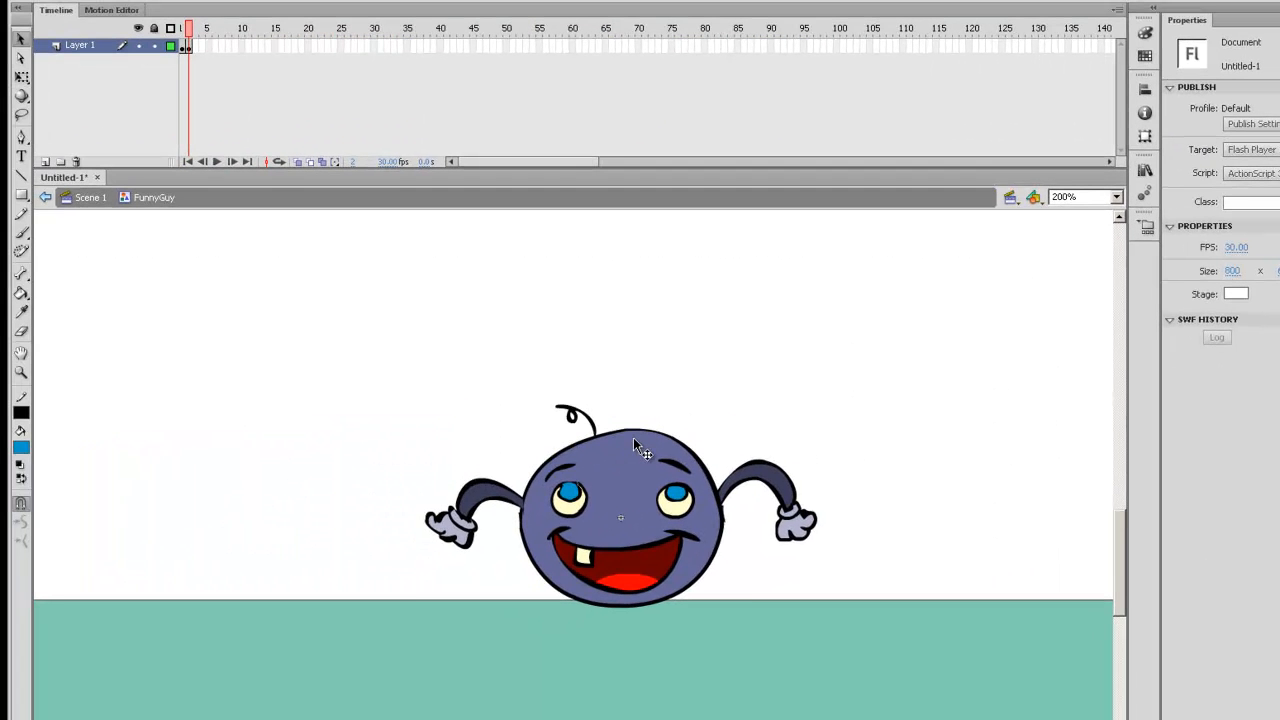
click(181, 28)
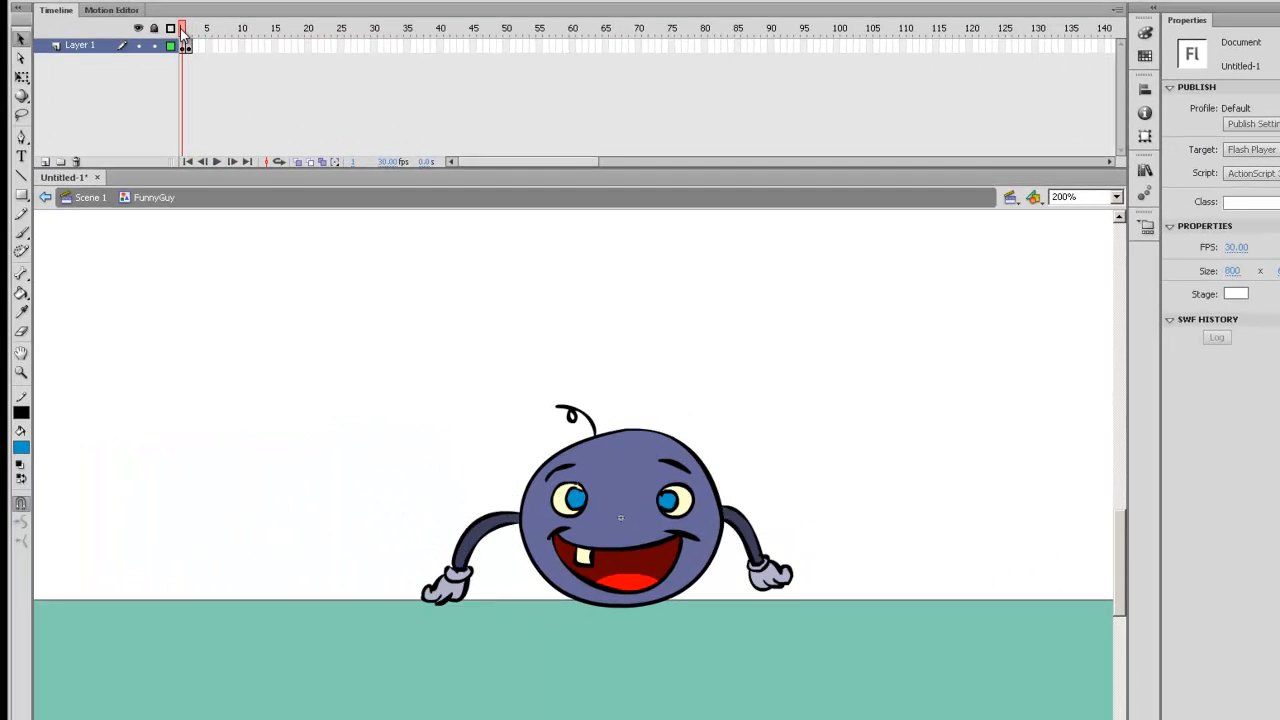
click(188, 28)
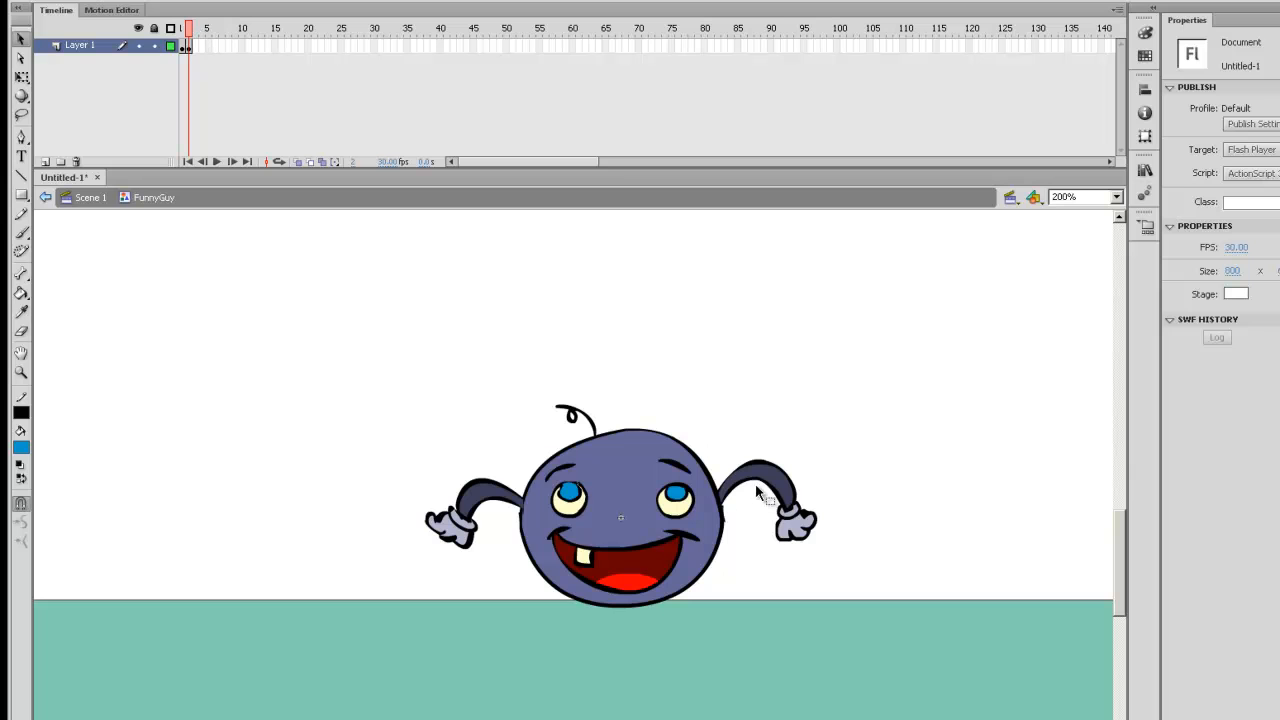
double_click(825, 480)
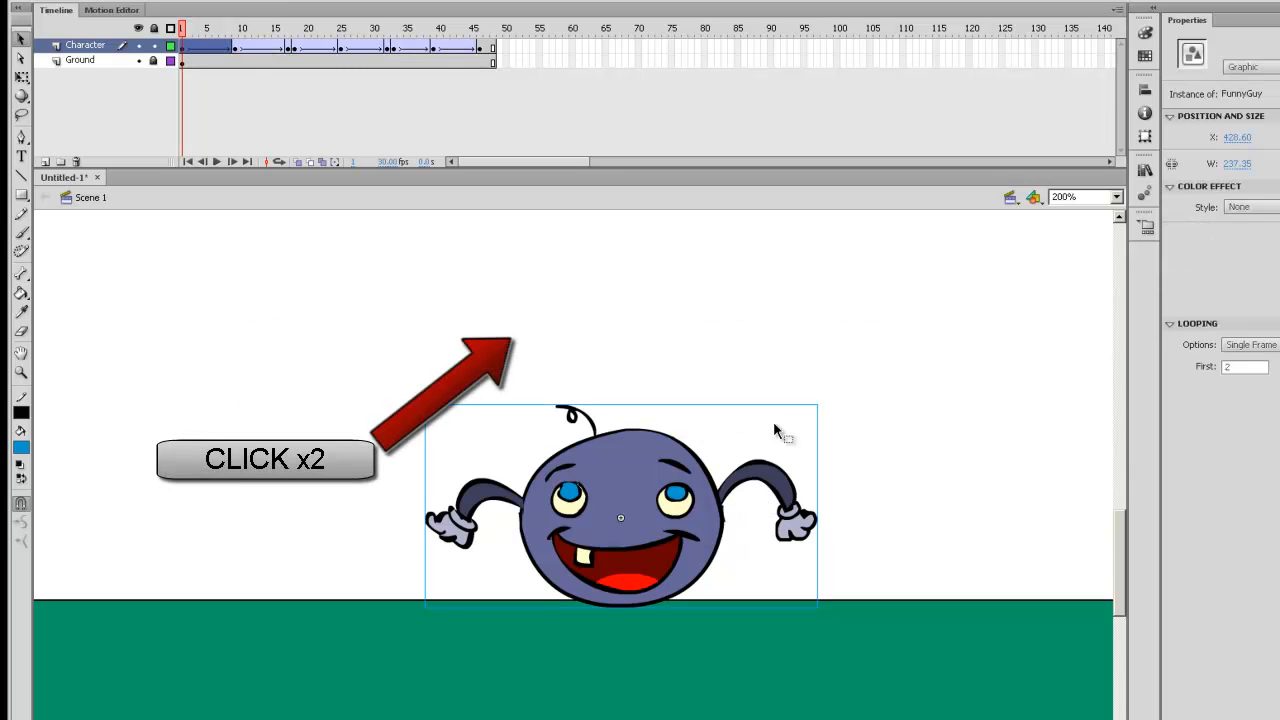
Check the FunnyGuy instance's first-frame looping setting at the Character layer's squash keyframe on frame 9.
click(186, 48)
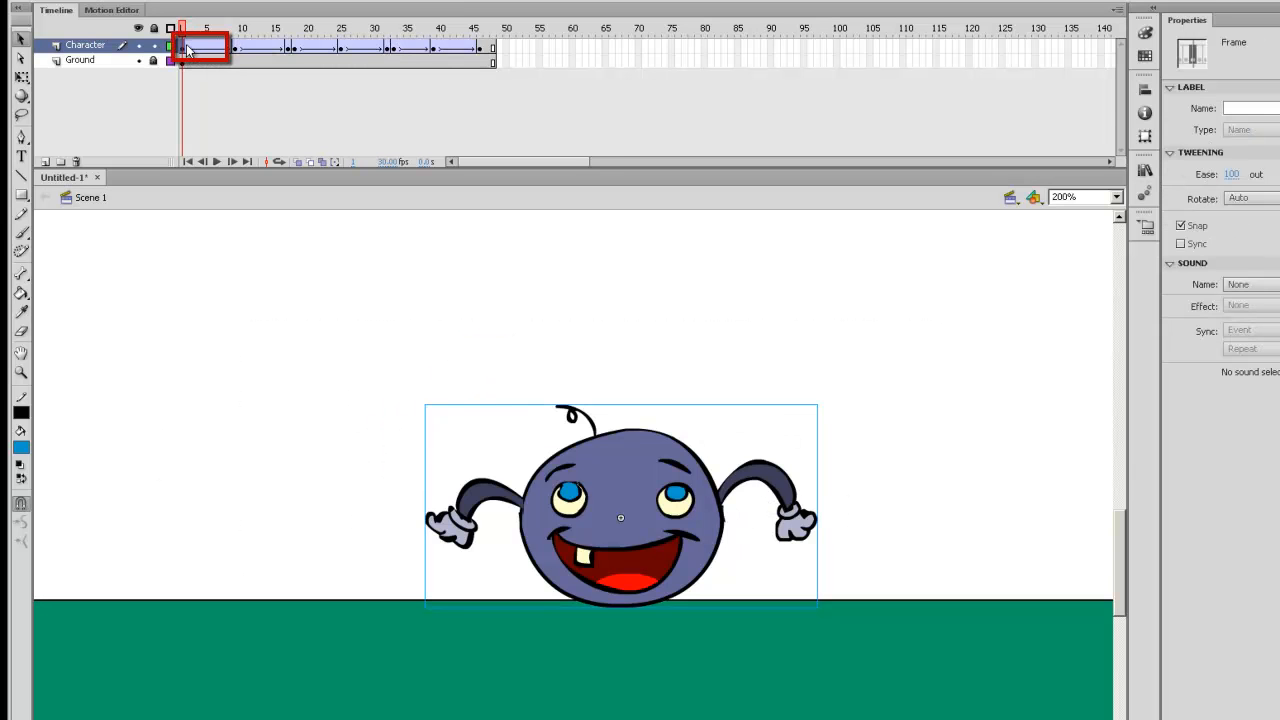
drag(190, 50, 238, 51)
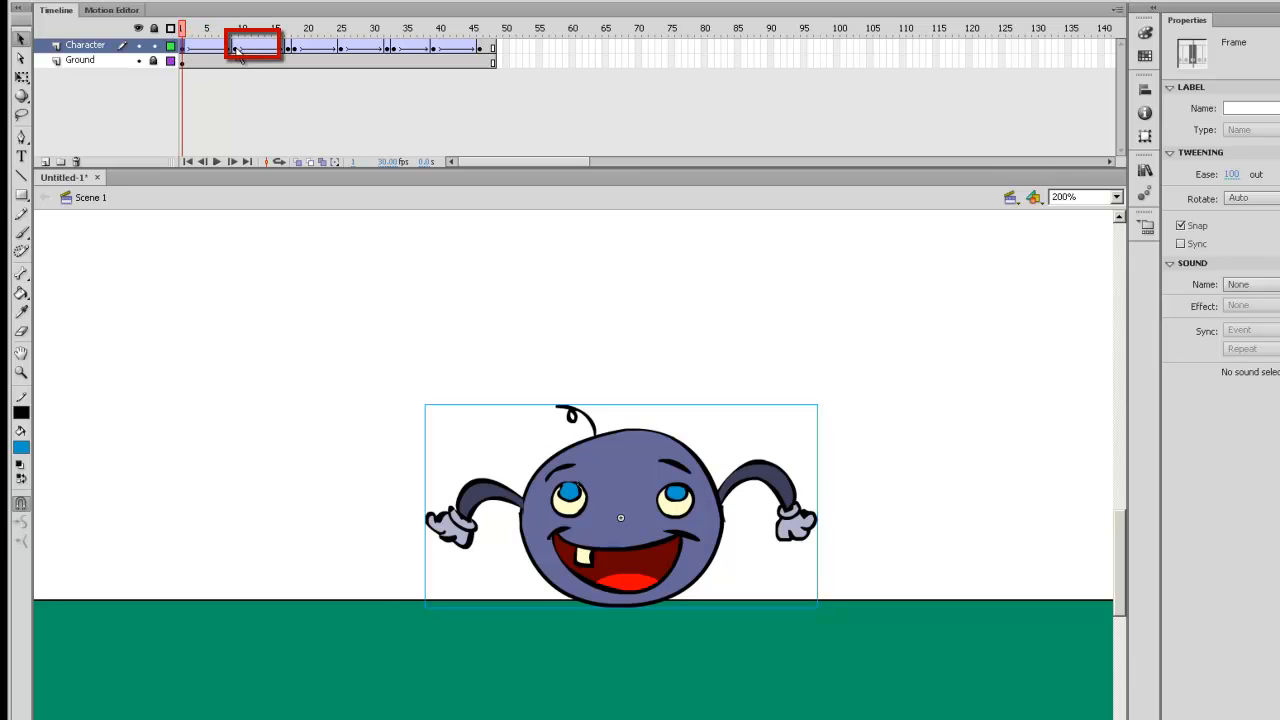
click(238, 50)
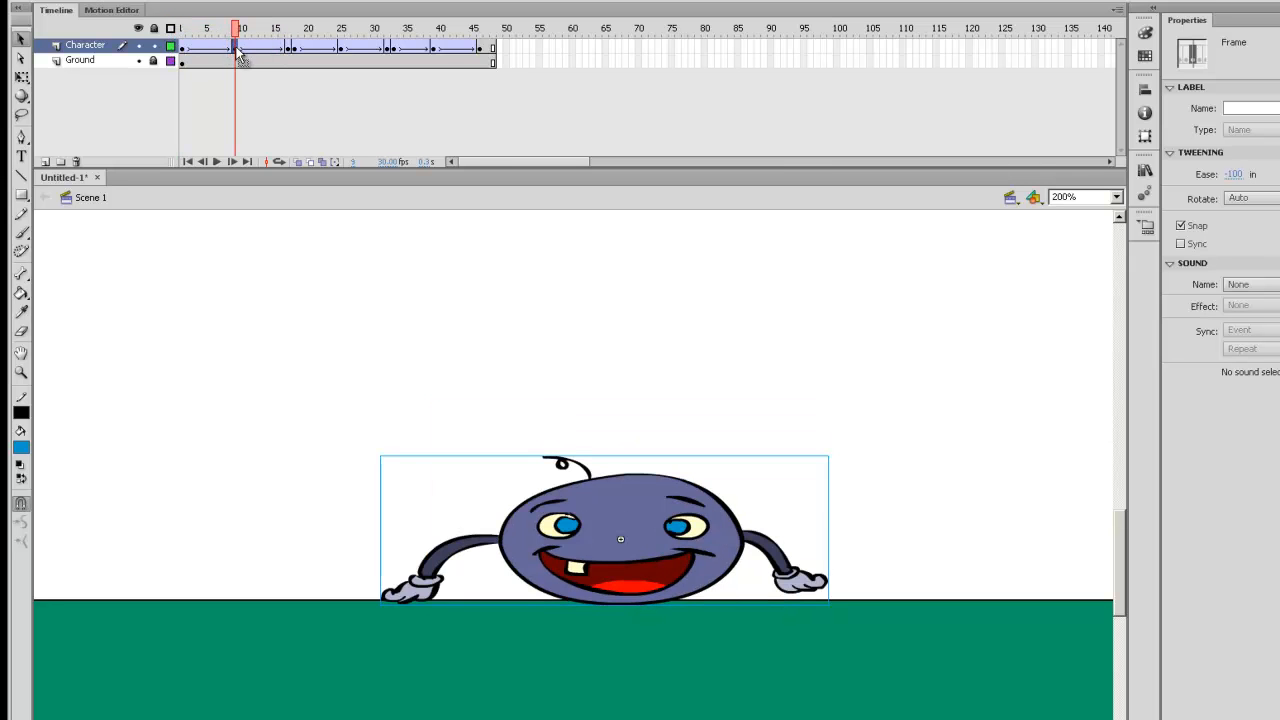
mouse_move(234, 28)
mouse_down()
mouse_move(191, 28)
mouse_move(238, 28)
mouse_move(214, 40)
mouse_move(238, 50)
mouse_up()
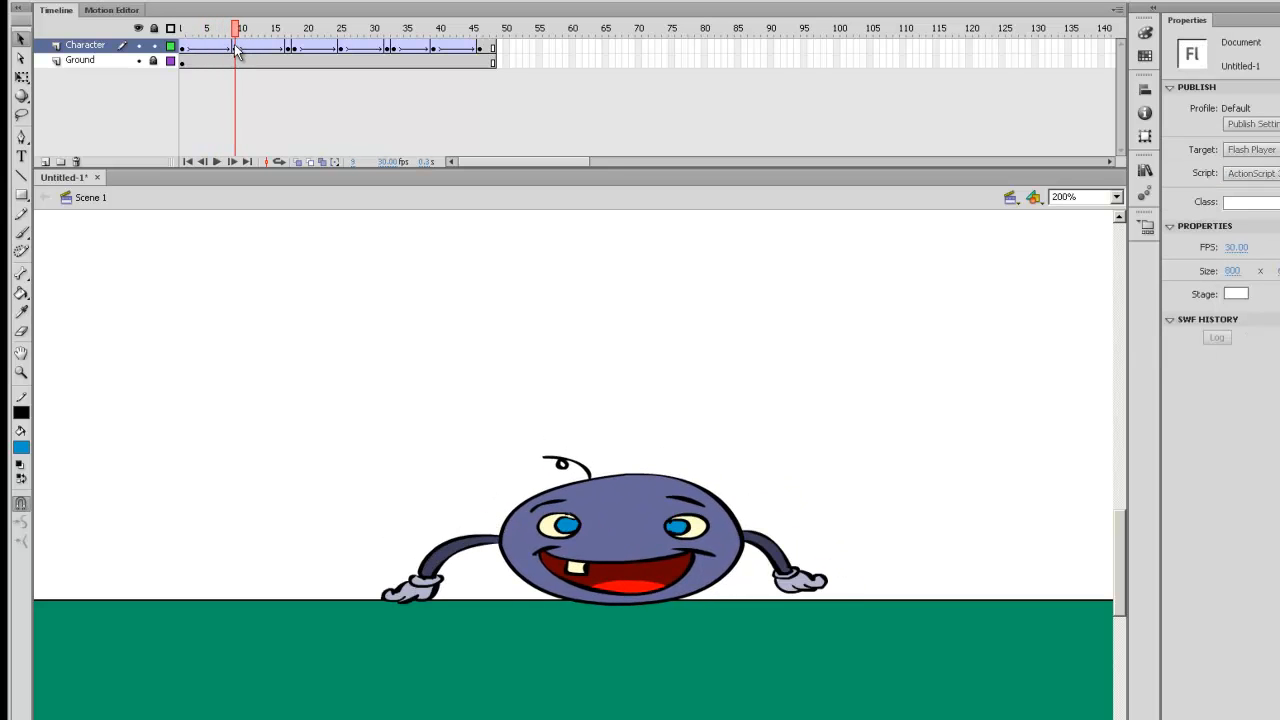
click(238, 50)
click(673, 560)
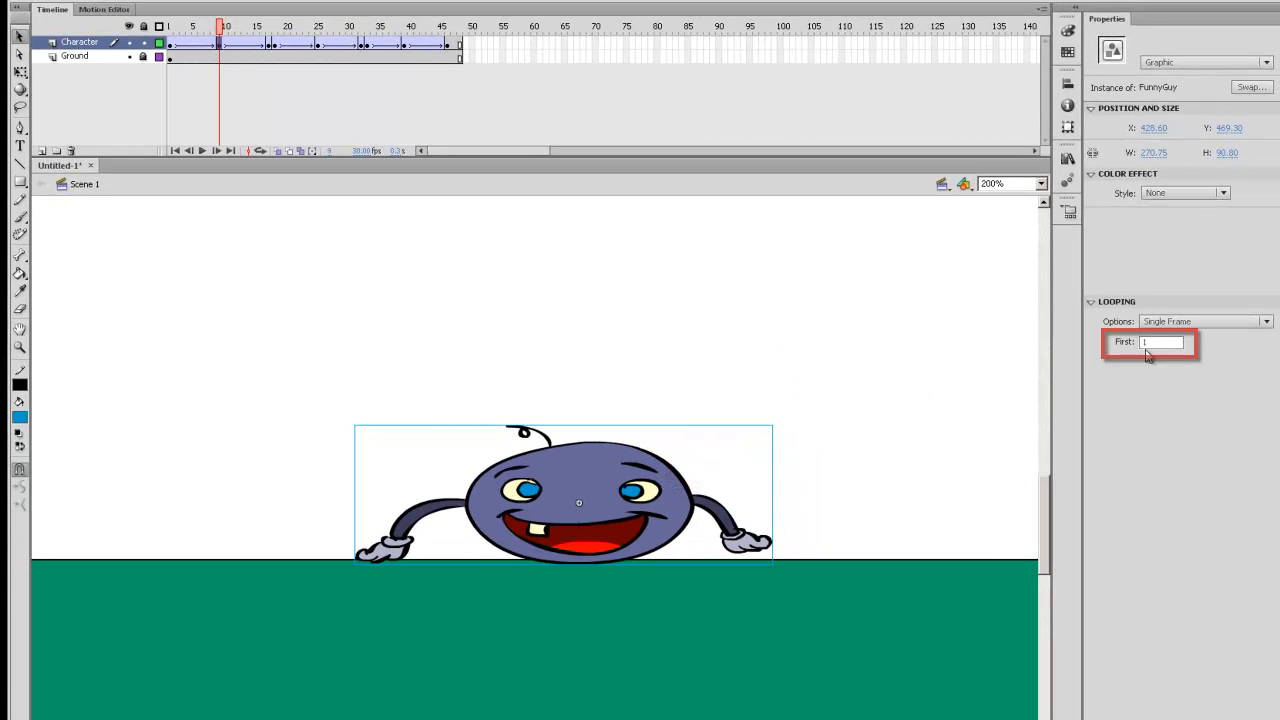
click(1152, 346)
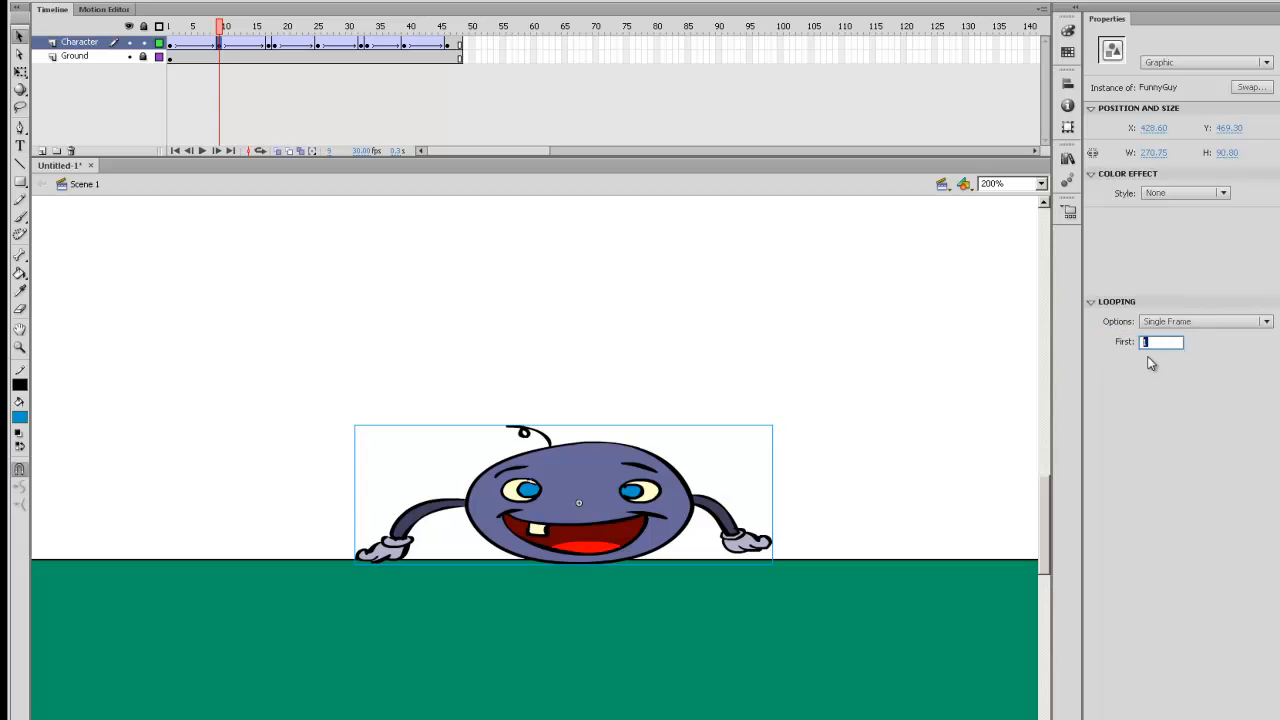
key(Return)
Play the jump animation from frame 1 with the whole stage in view.
drag(219, 28, 169, 34)
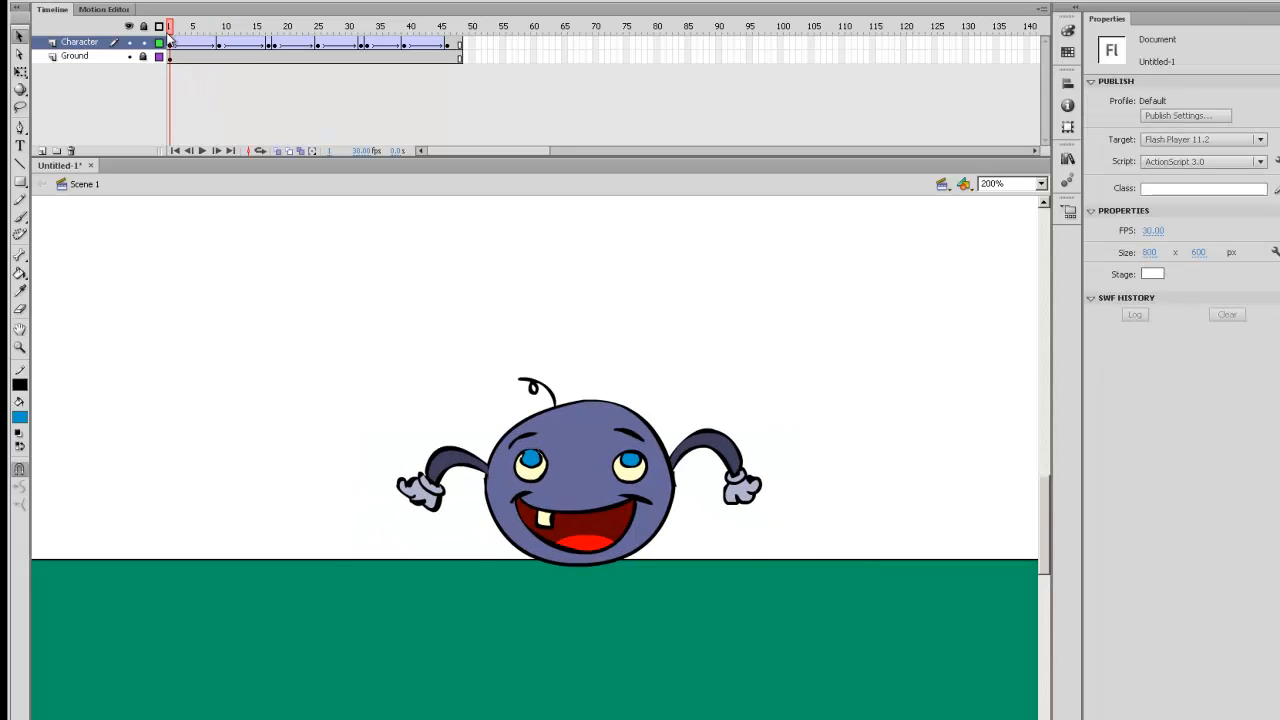
key(Return)
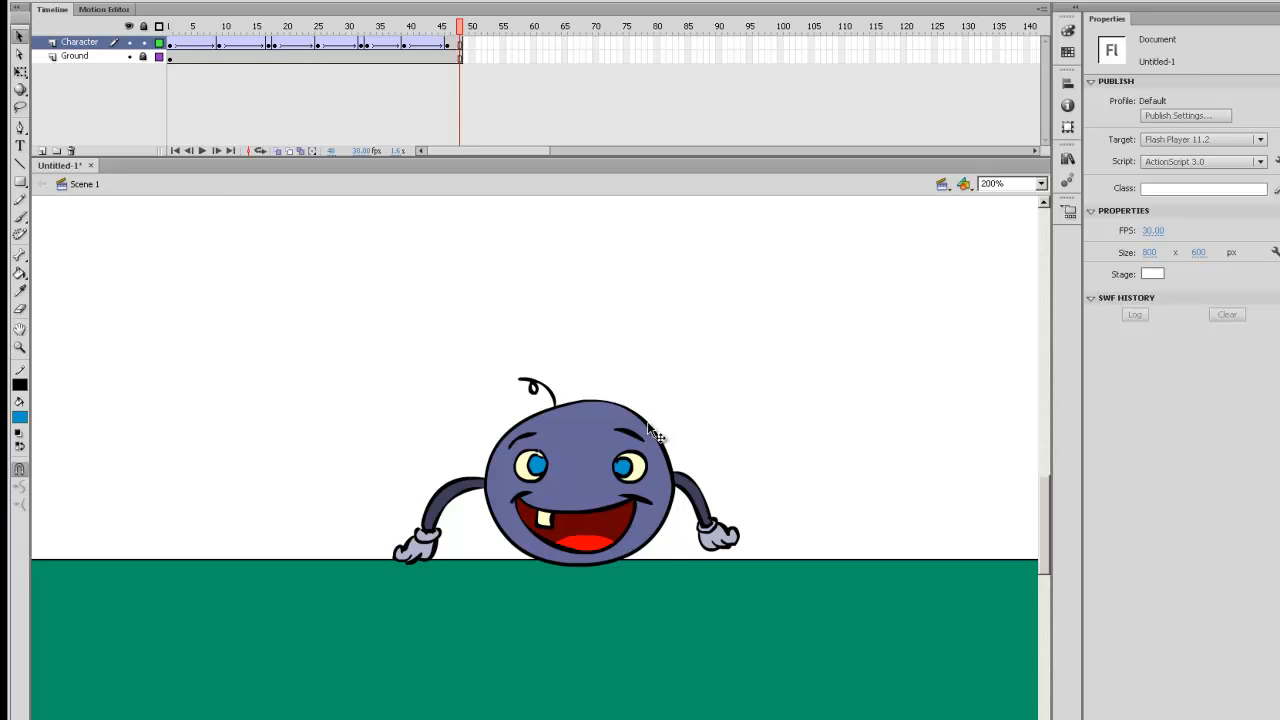
key(ctrl+minus)
key(ctrl+minus)
key(Return)
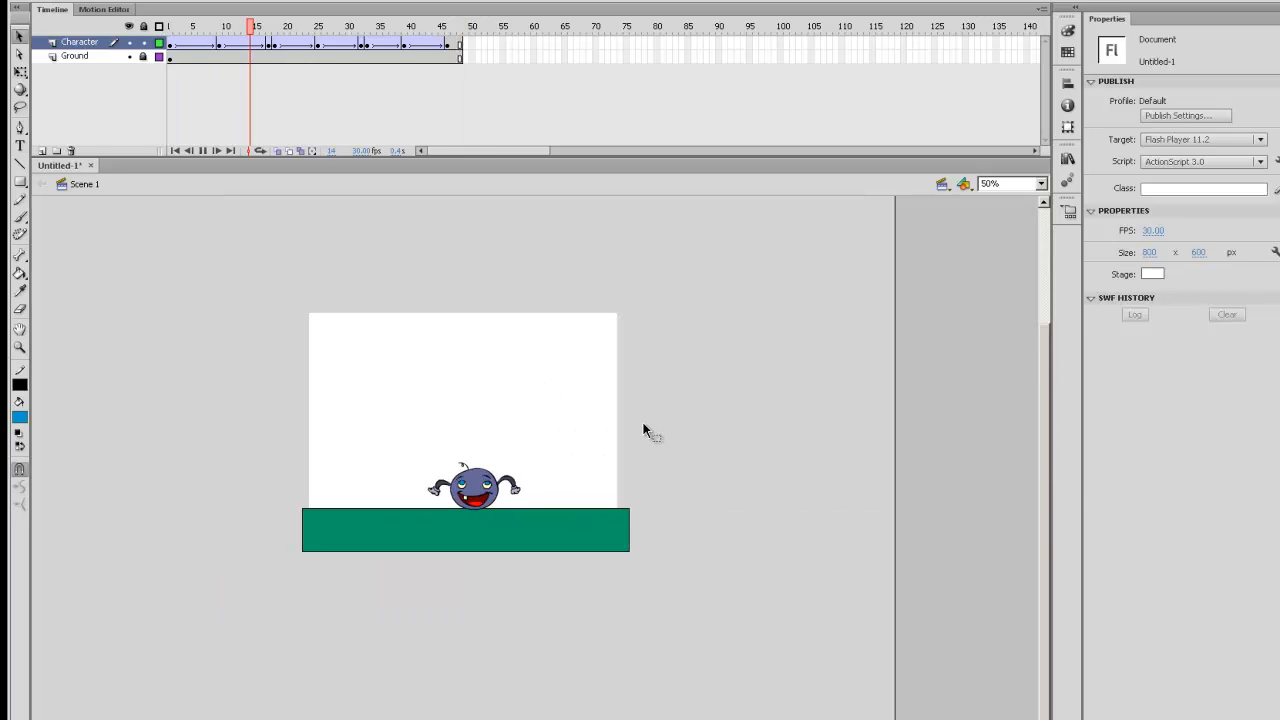
key(ctrl+equal)
key(Return)
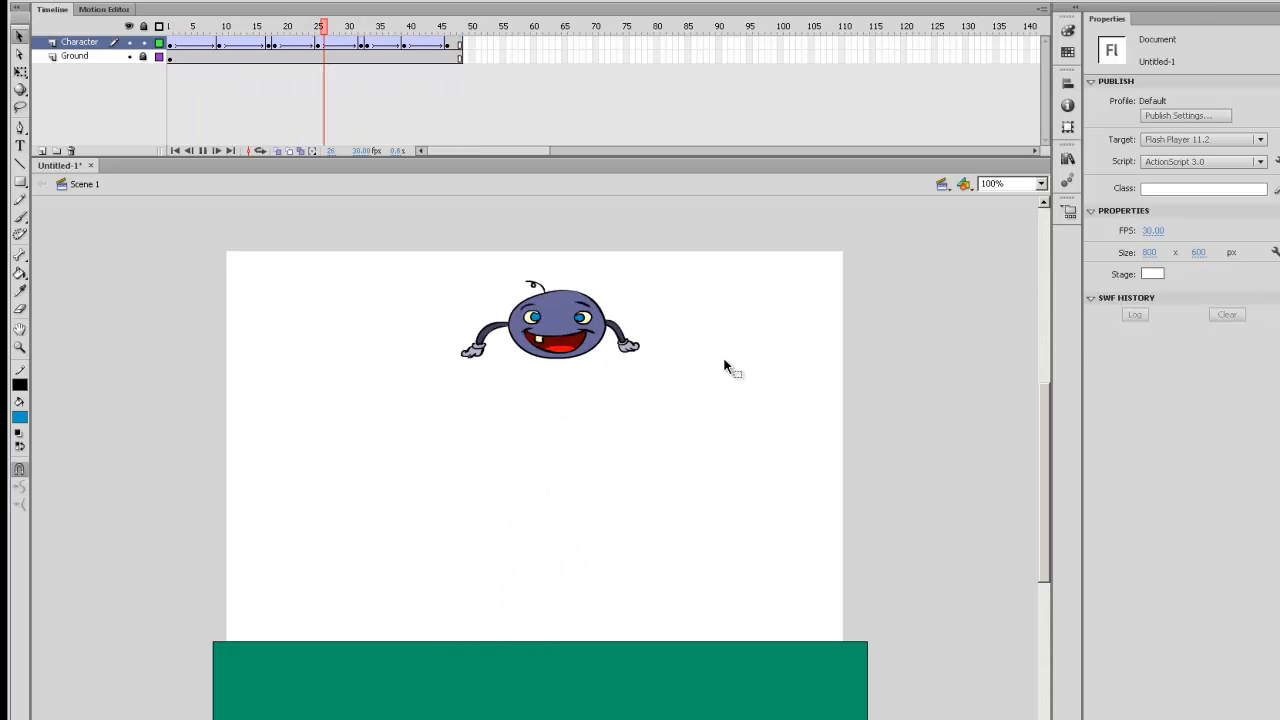
At the stretched keyframe on frame 17, set the FunnyGuy instance's first looping frame to 2.
click(171, 29)
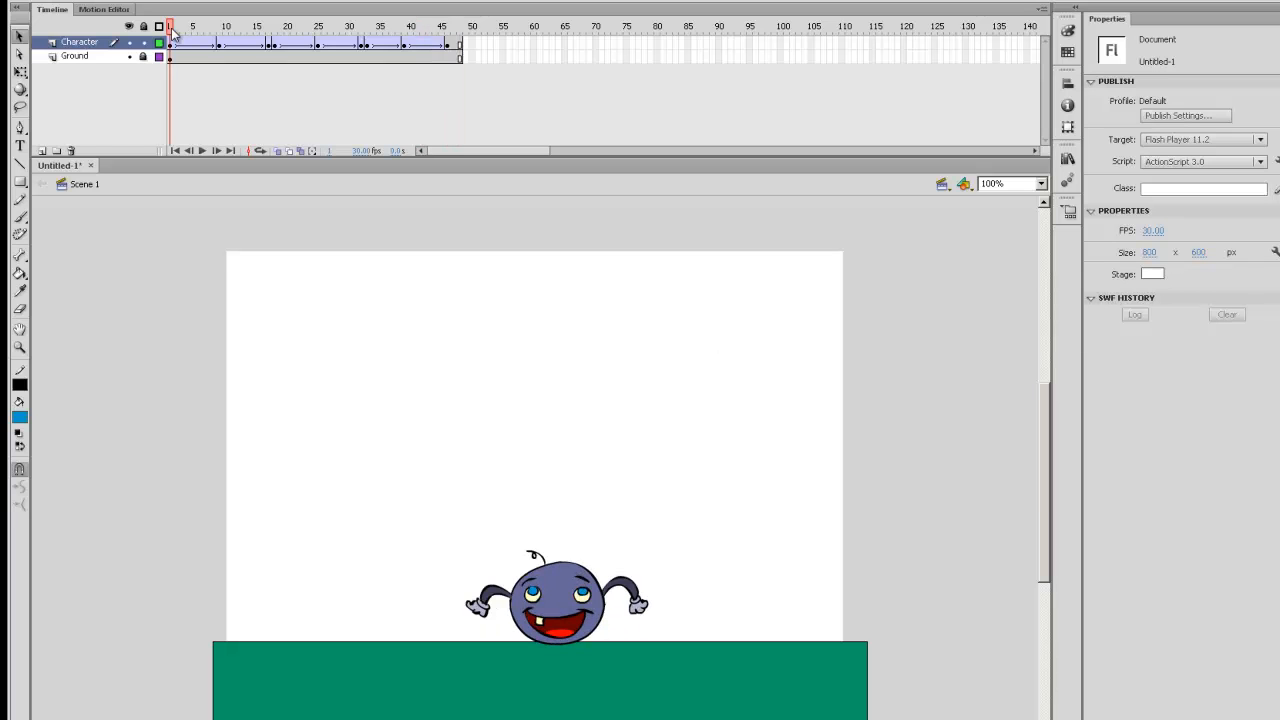
drag(174, 33, 267, 35)
click(270, 44)
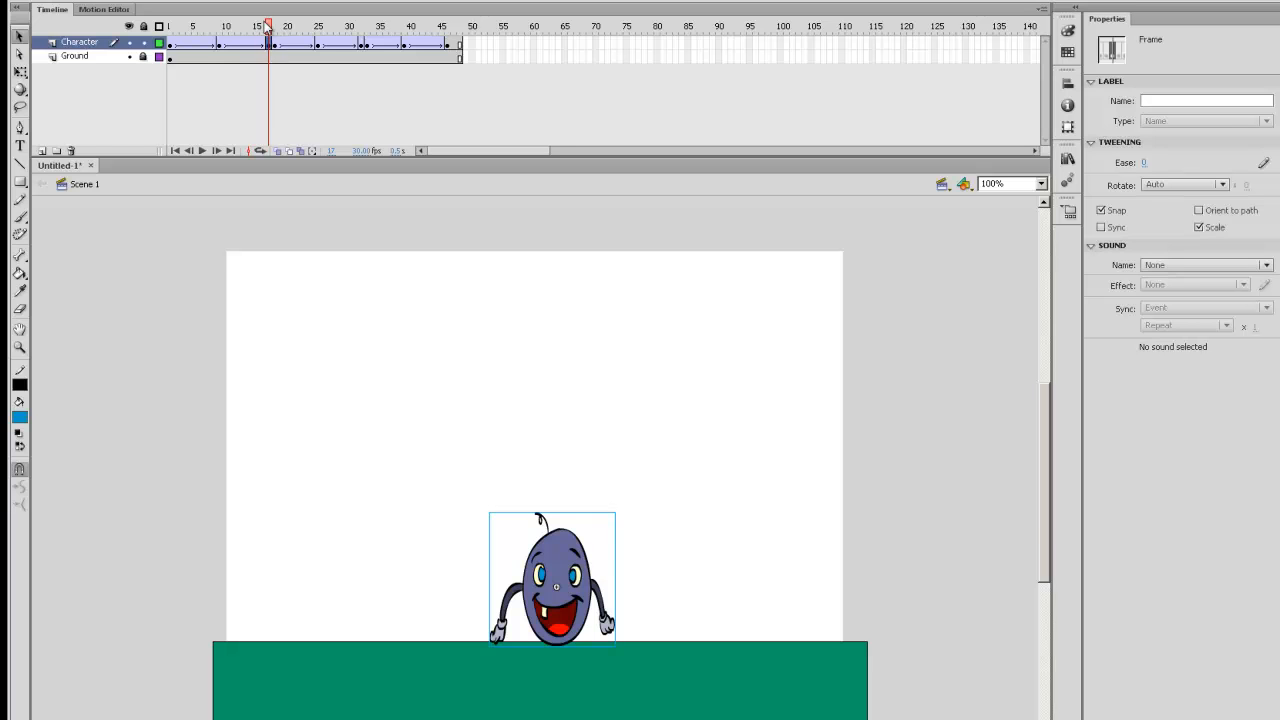
click(568, 573)
click(1162, 343)
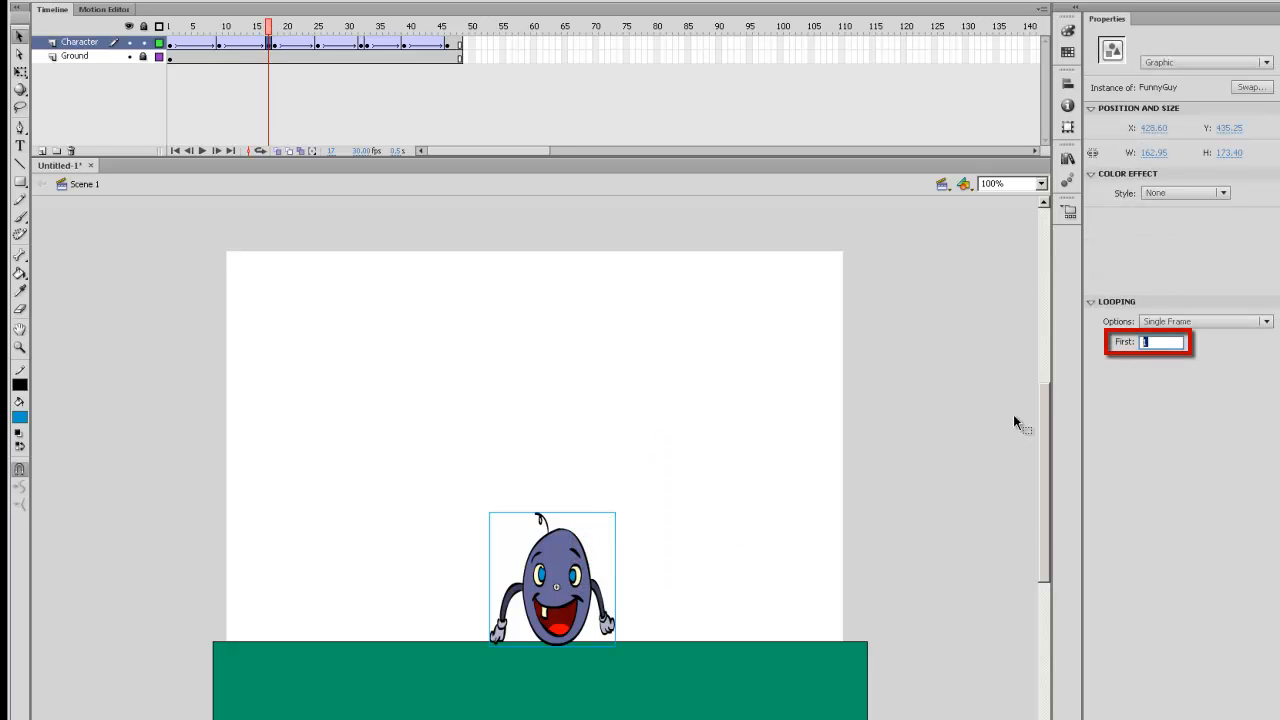
text(2)
key(Return)
Replay the jump from frame 1 and scrub through frames 17 to 46.
click(585, 316)
click(274, 44)
drag(271, 26, 170, 26)
key(Return)
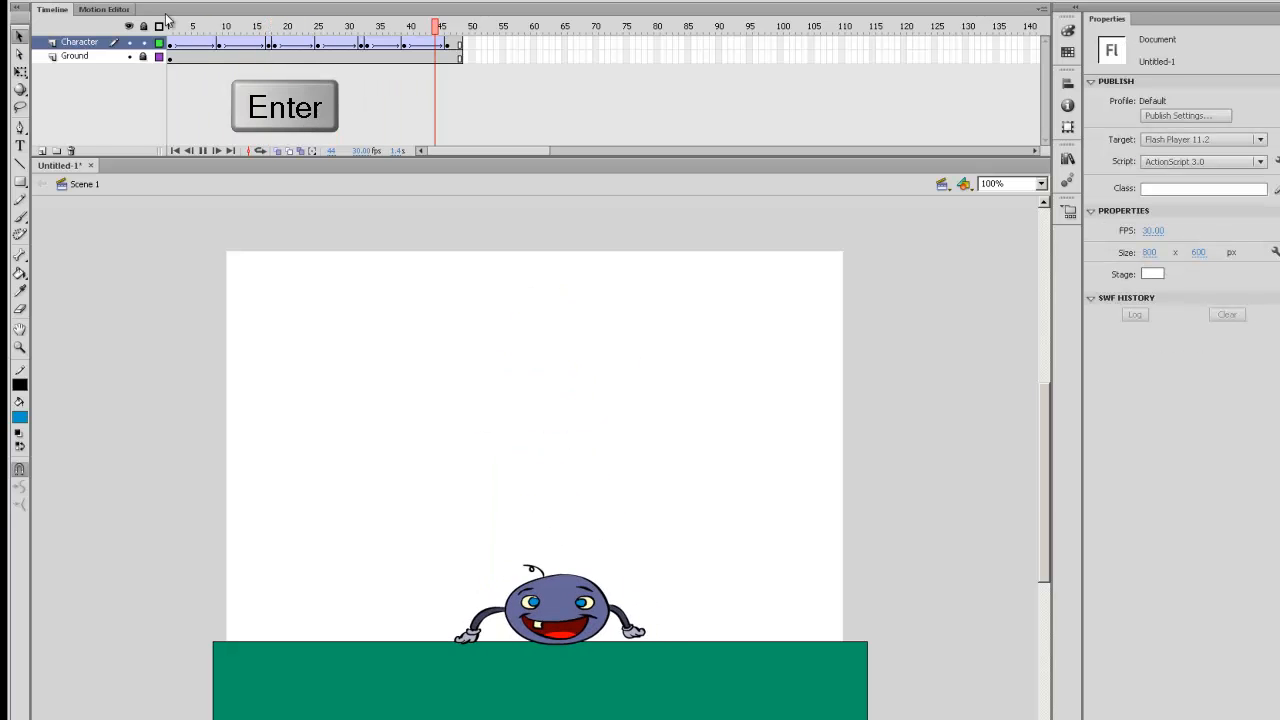
click(269, 27)
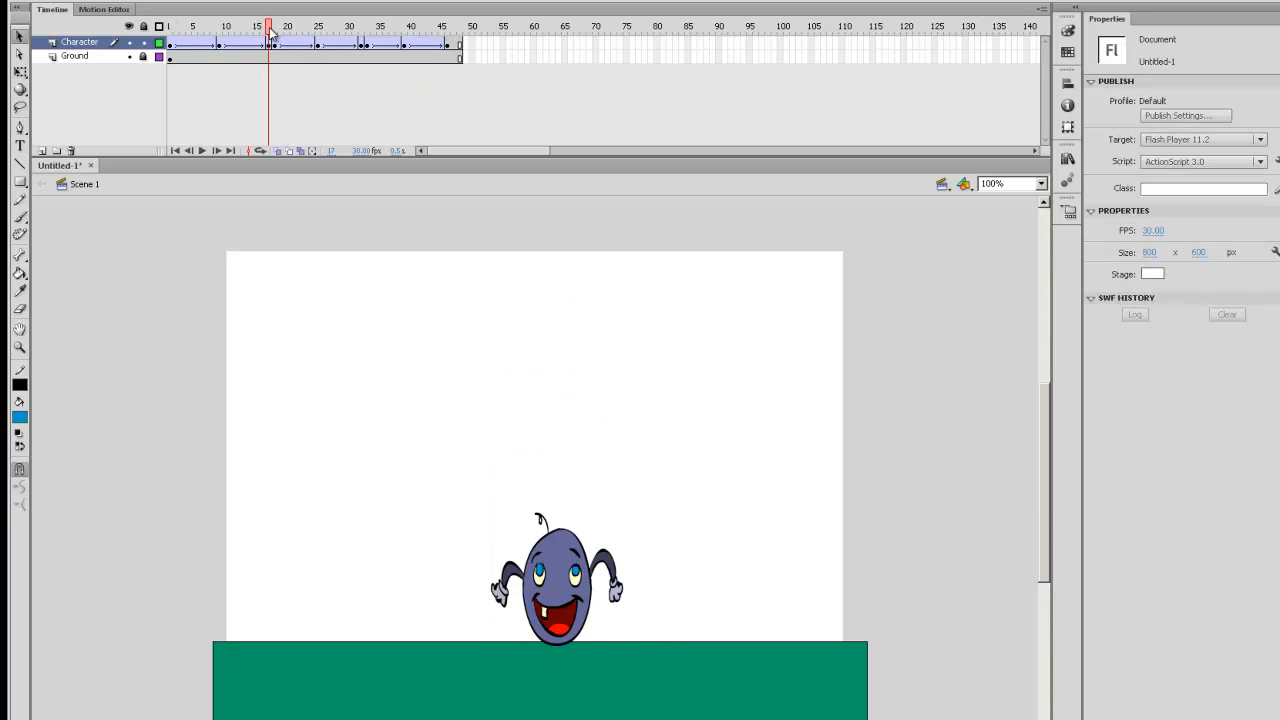
drag(273, 31, 448, 32)
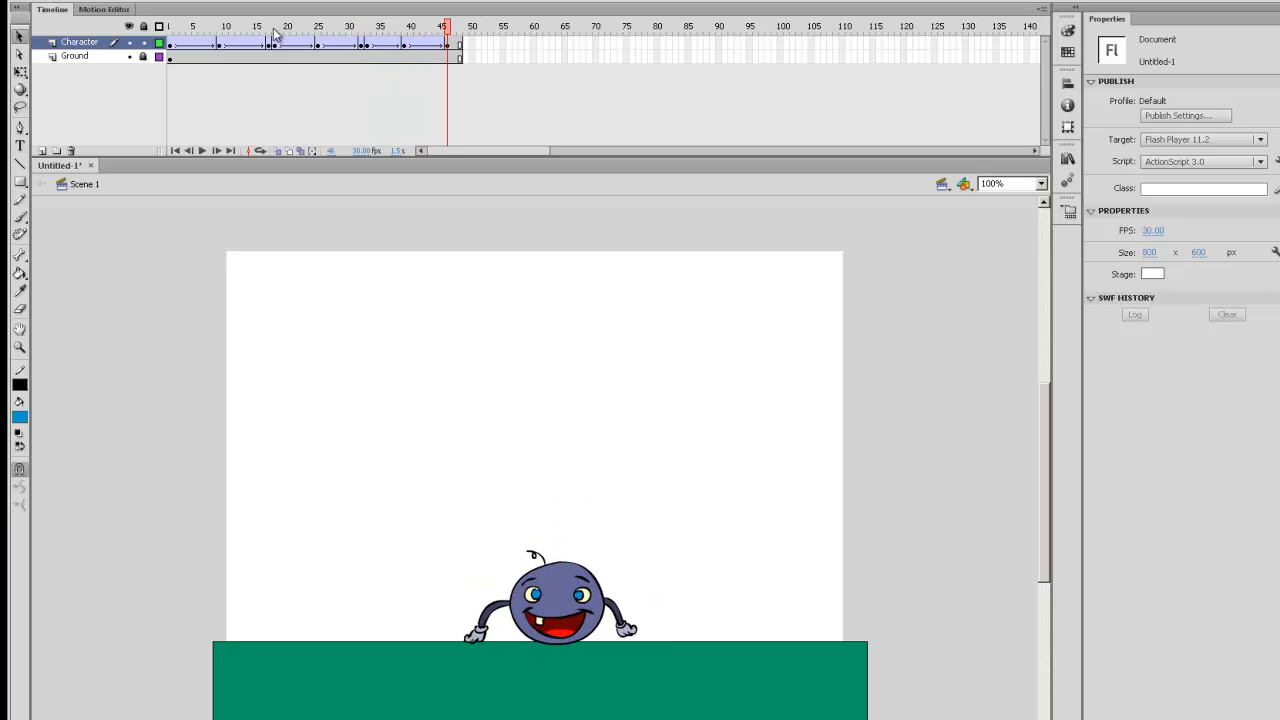
Open the FunnyGuy symbol from the character on frame 18 and insert a keyframe at frame 3 of Layer 1.
click(276, 30)
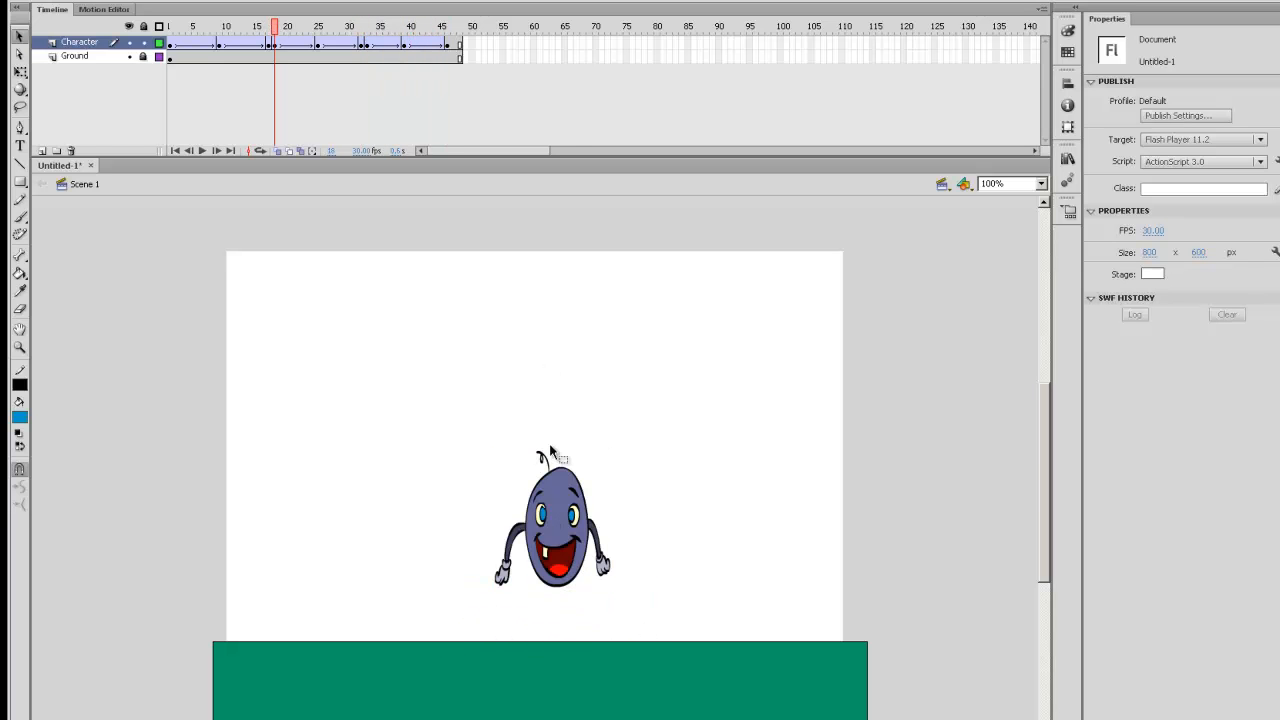
click(279, 45)
click(554, 511)
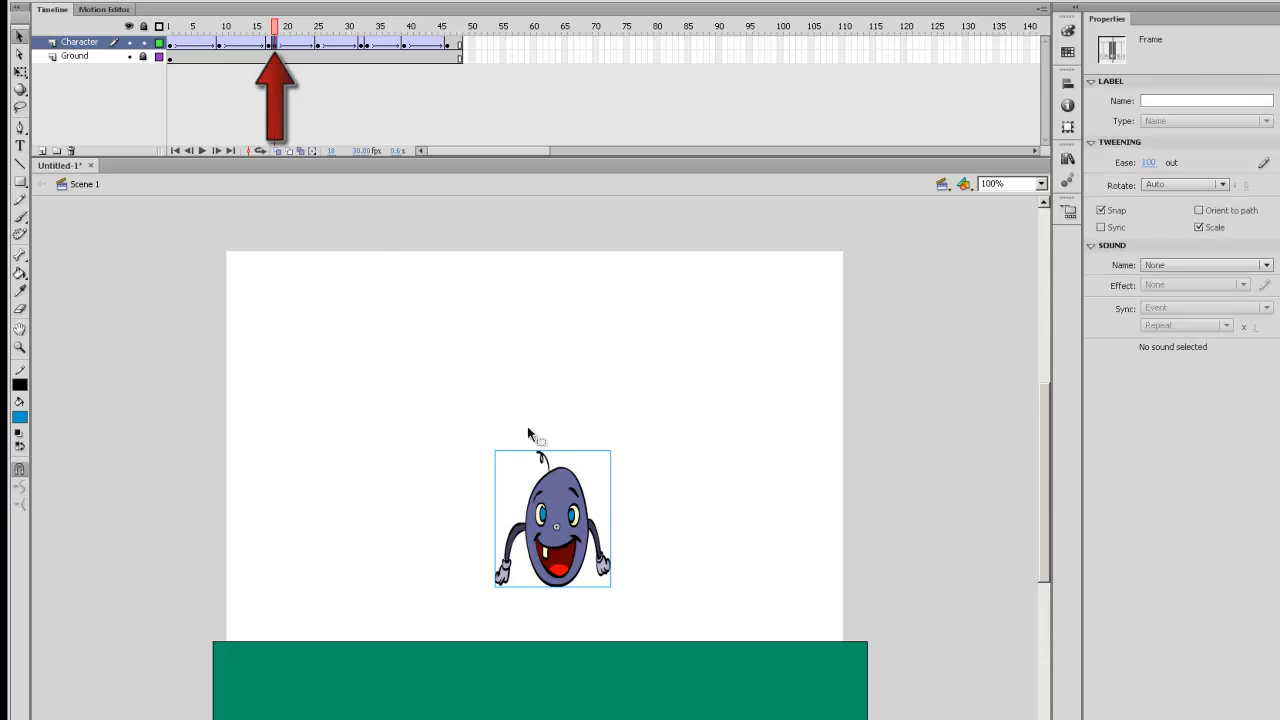
double_click(566, 511)
key(ctrl+equal)
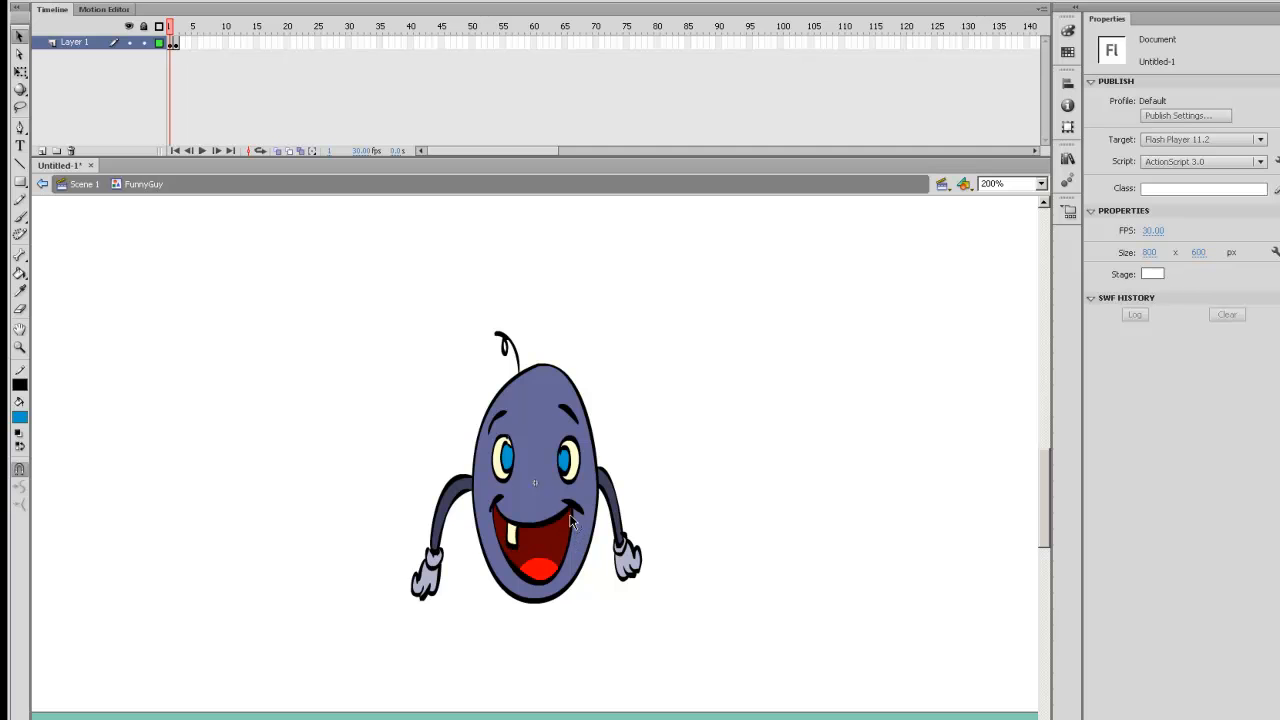
click(182, 44)
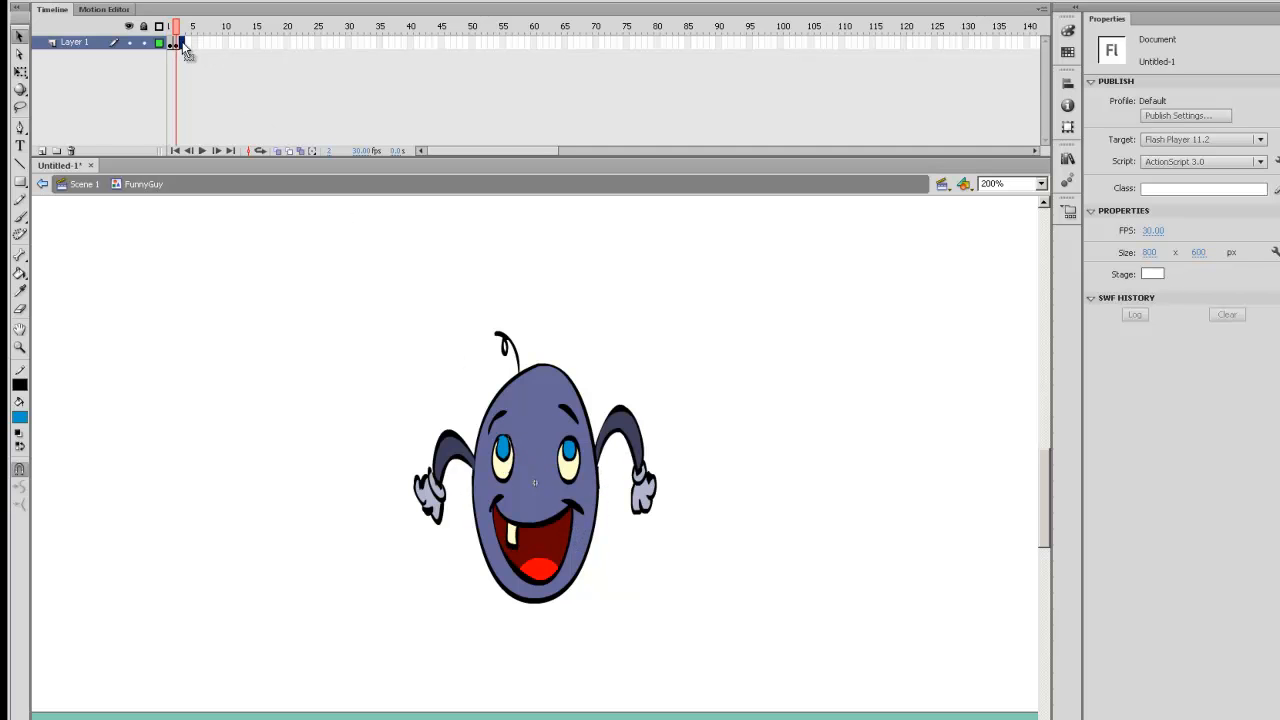
key(F6)
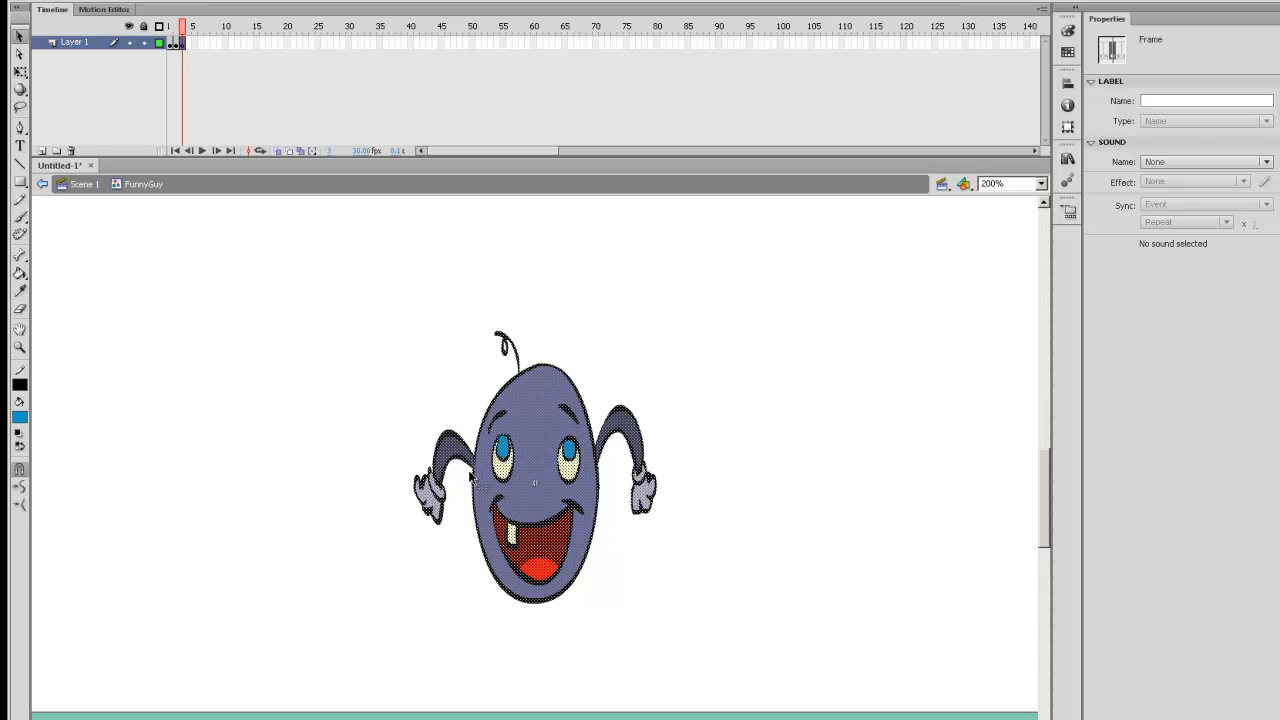
Compare the poses on frames 1 to 3 inside the symbol, ending on frame 3 with nothing selected.
click(437, 487)
click(172, 40)
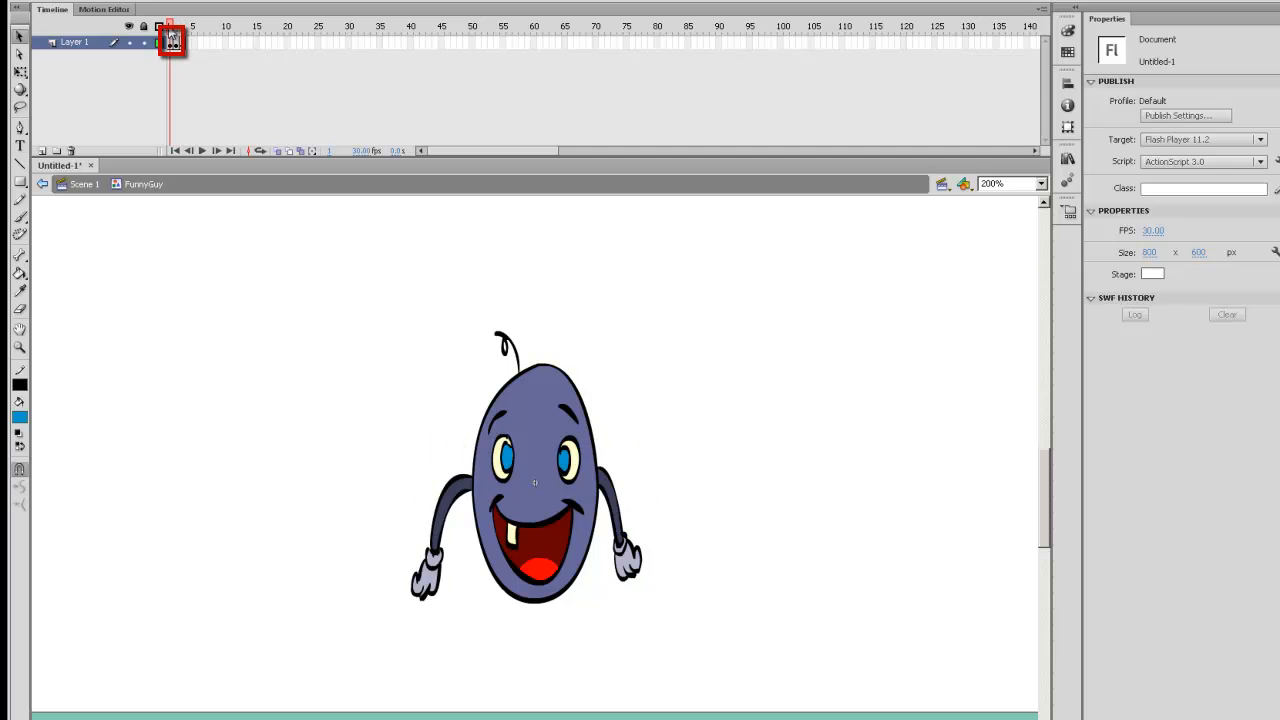
drag(173, 31, 187, 32)
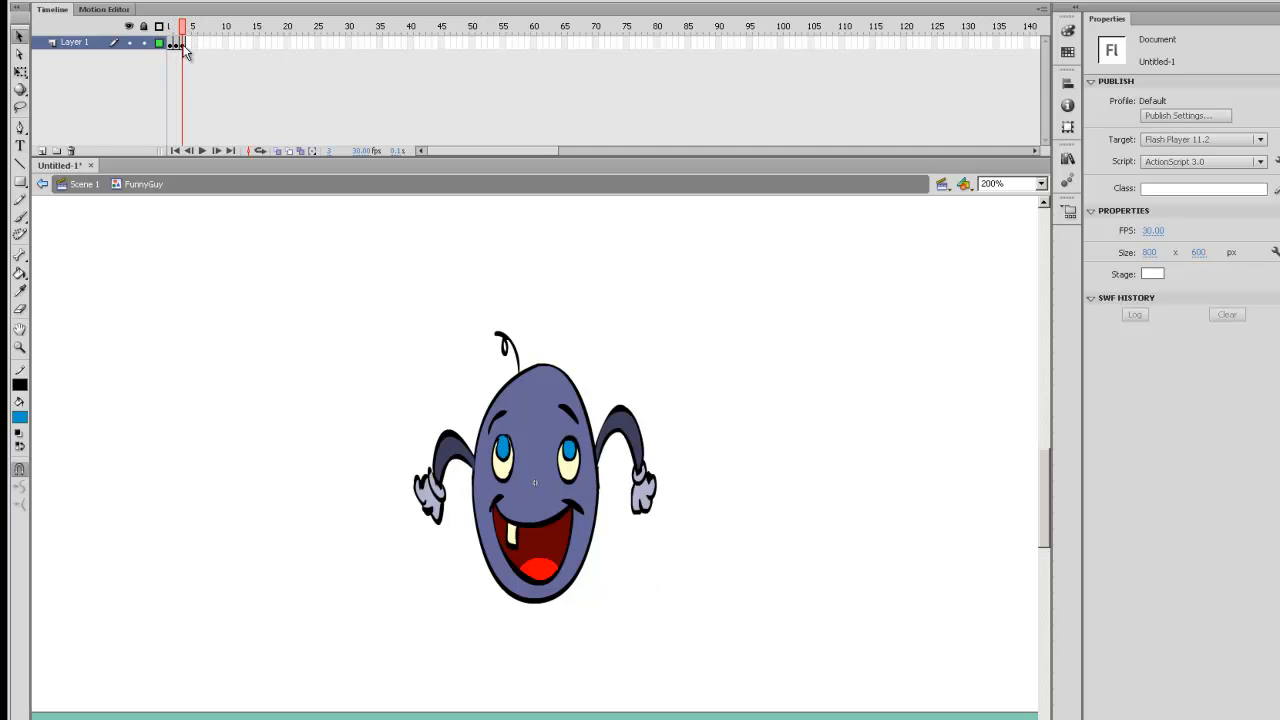
click(186, 45)
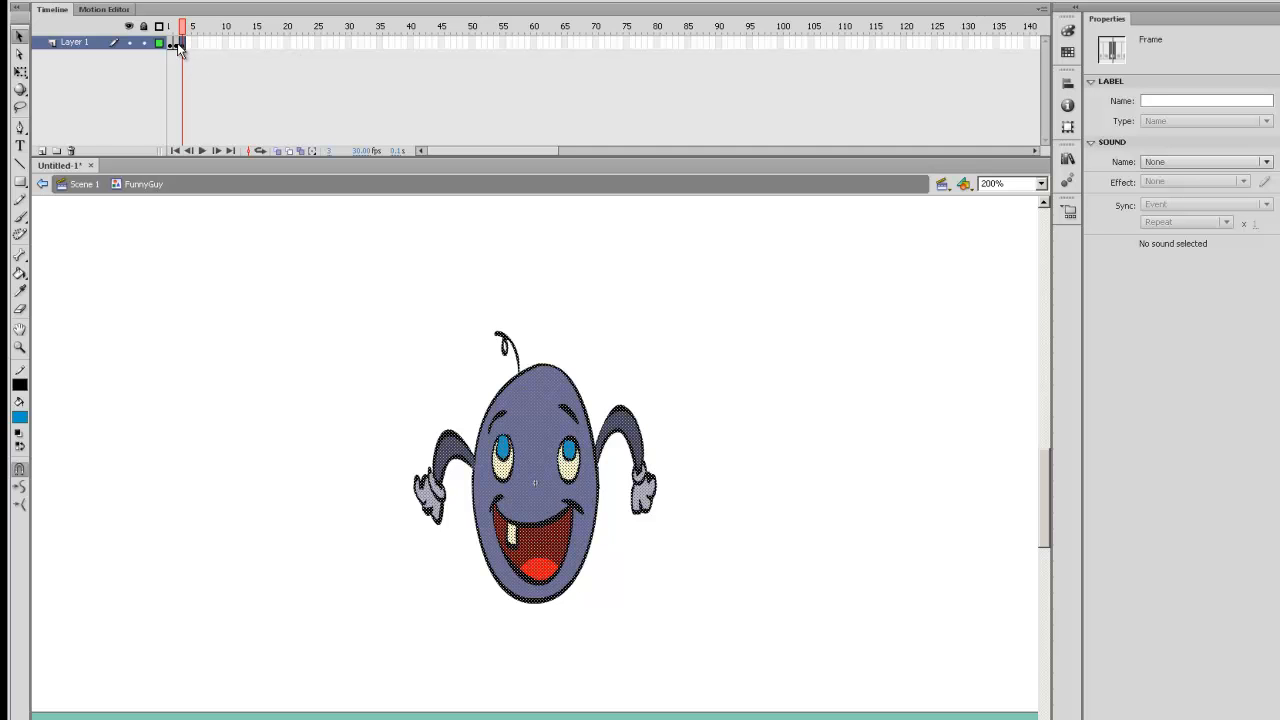
click(176, 45)
click(183, 41)
click(616, 564)
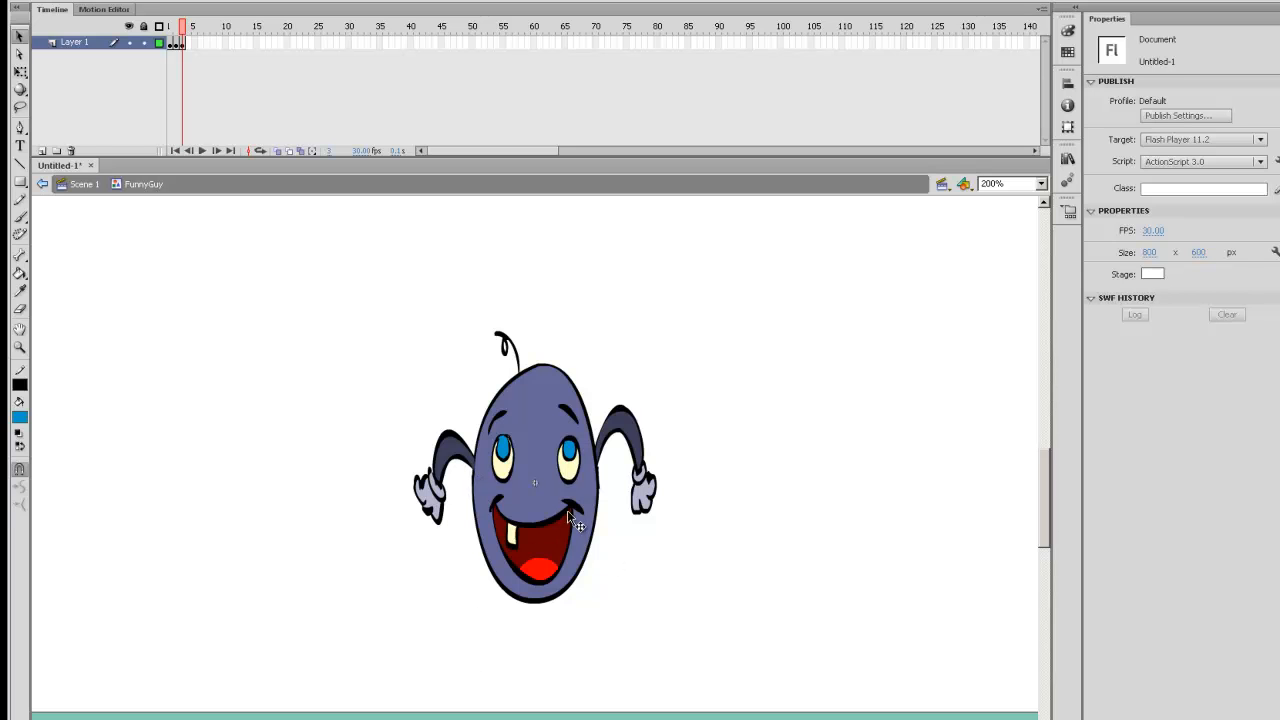
Erase both arms and hands from the character on frame 3 of the FunnyGuy symbol.
key(i)
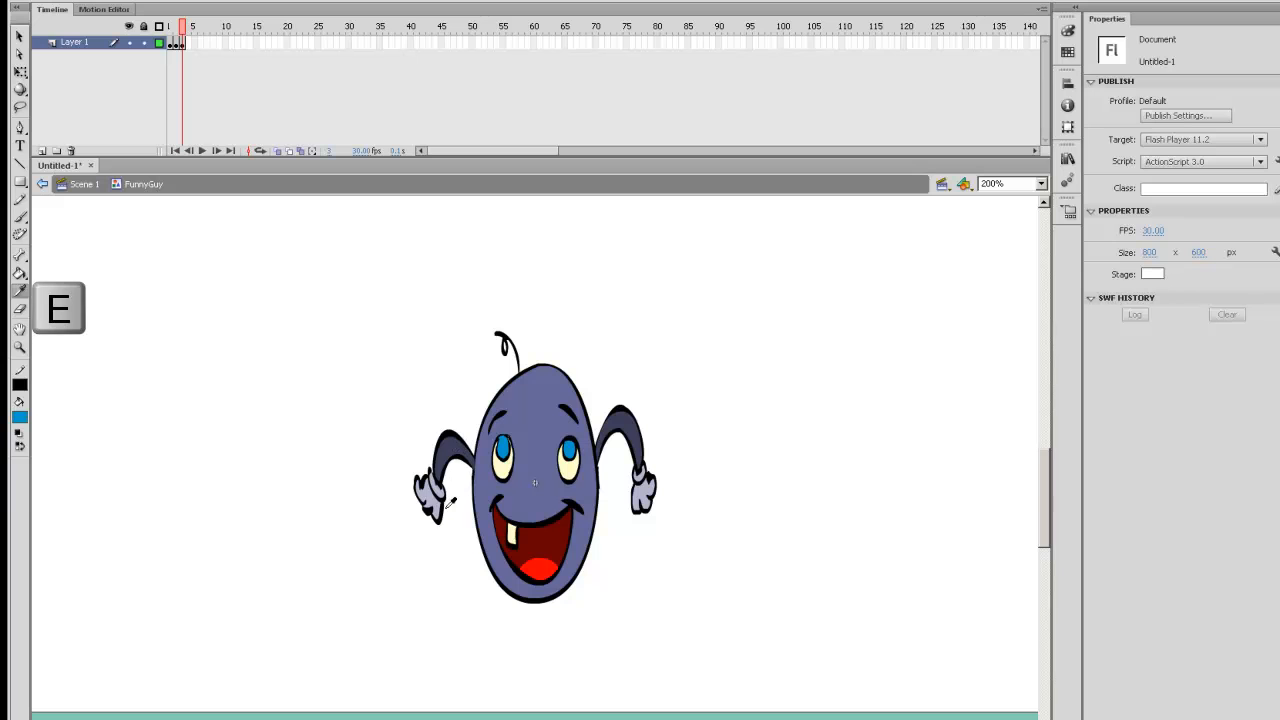
key(e)
mouse_move(458, 445)
mouse_down()
mouse_move(465, 465)
mouse_move(420, 512)
mouse_move(440, 529)
mouse_move(465, 455)
mouse_up()
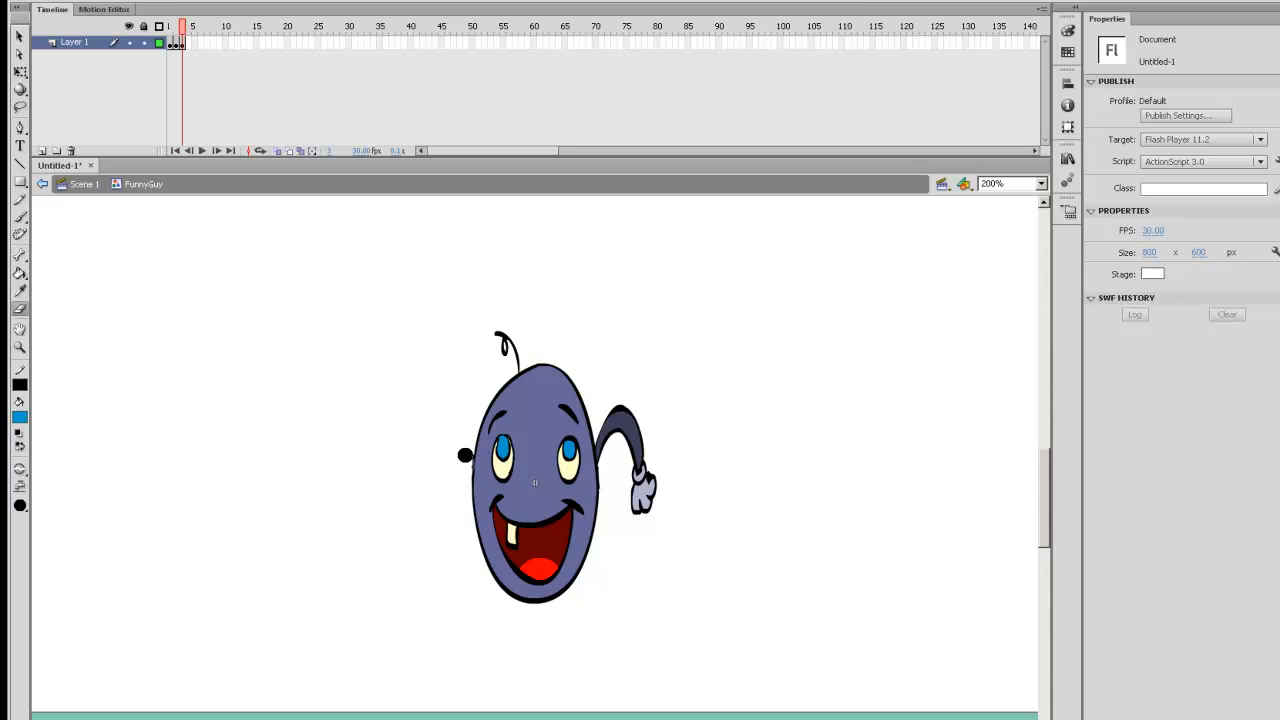
mouse_move(603, 445)
mouse_down()
mouse_move(629, 406)
mouse_move(631, 518)
mouse_up()
Brush black outlines of two long arms with open hands hanging straight down beside the body on frame 3.
key(b)
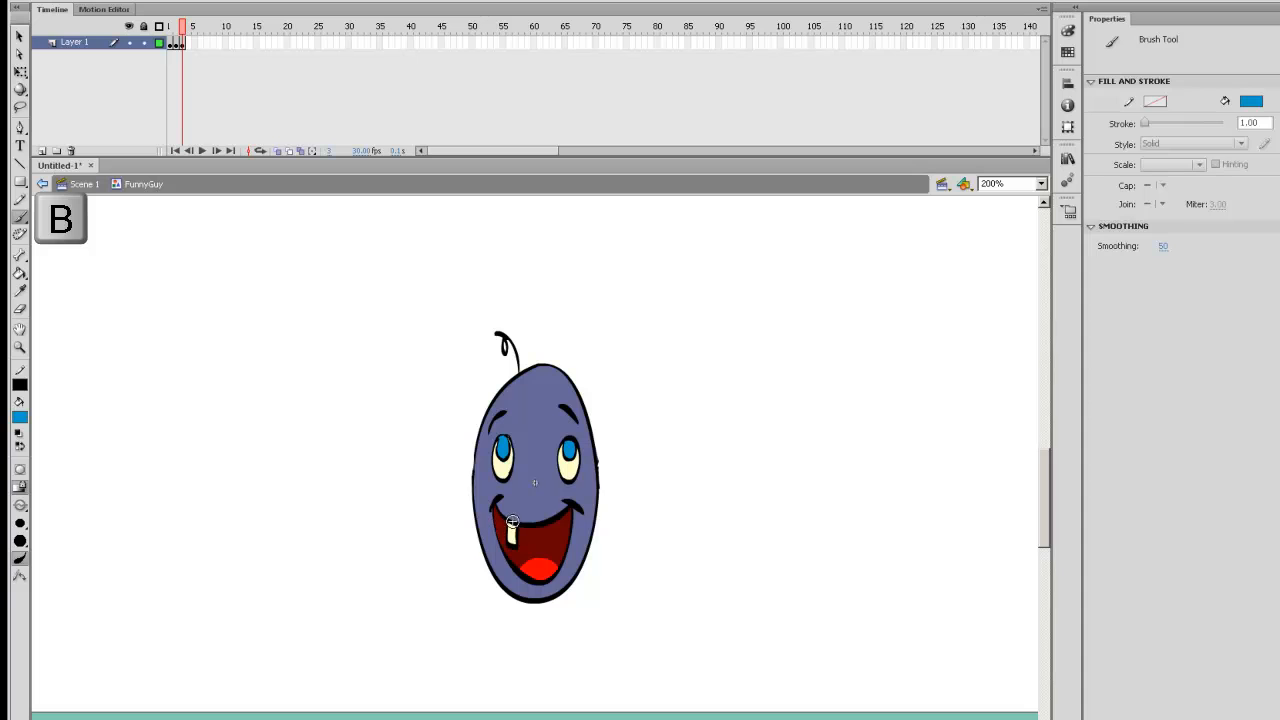
click(19, 417)
click(28, 456)
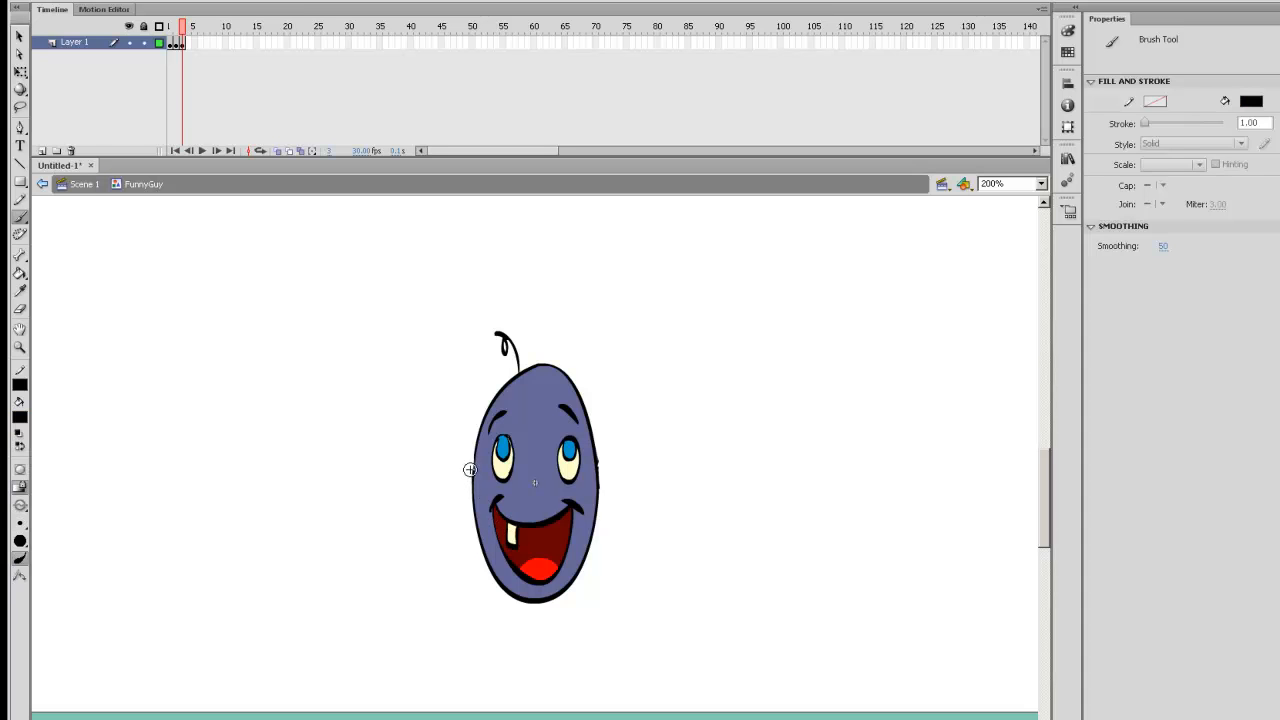
drag(469, 485, 463, 624)
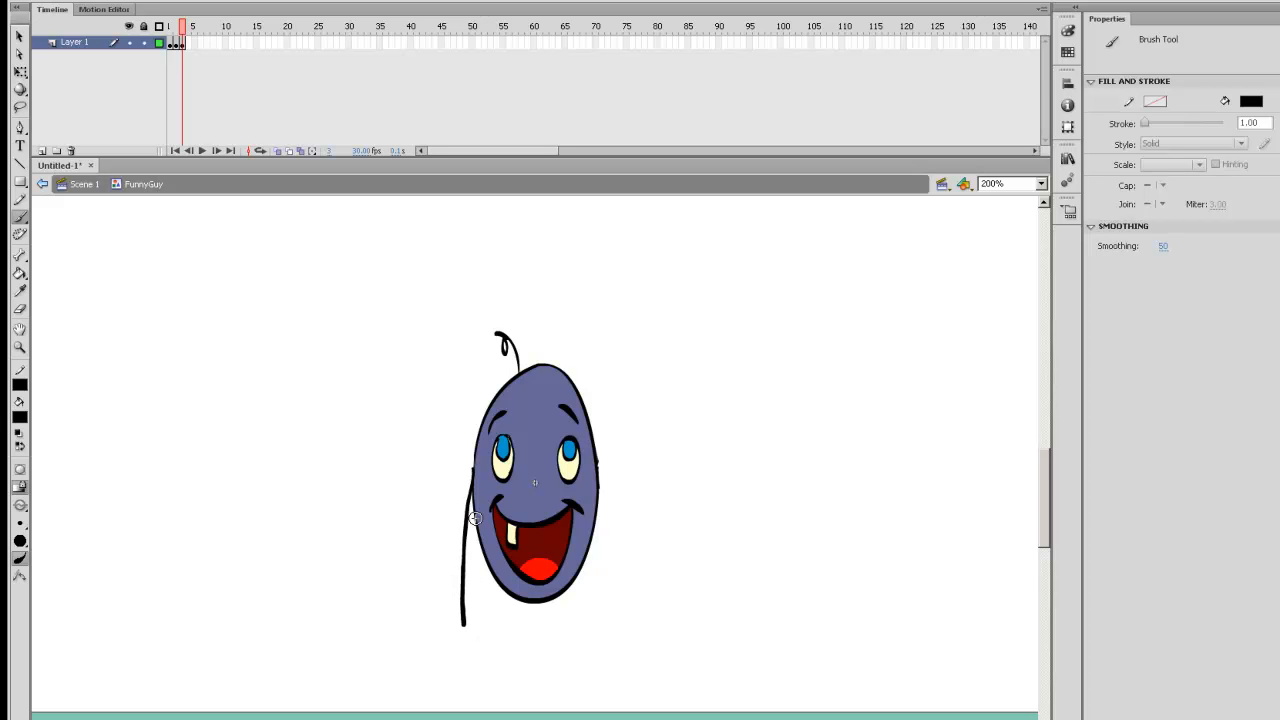
mouse_move(475, 517)
mouse_down()
mouse_move(465, 626)
mouse_move(484, 660)
mouse_move(485, 620)
mouse_up()
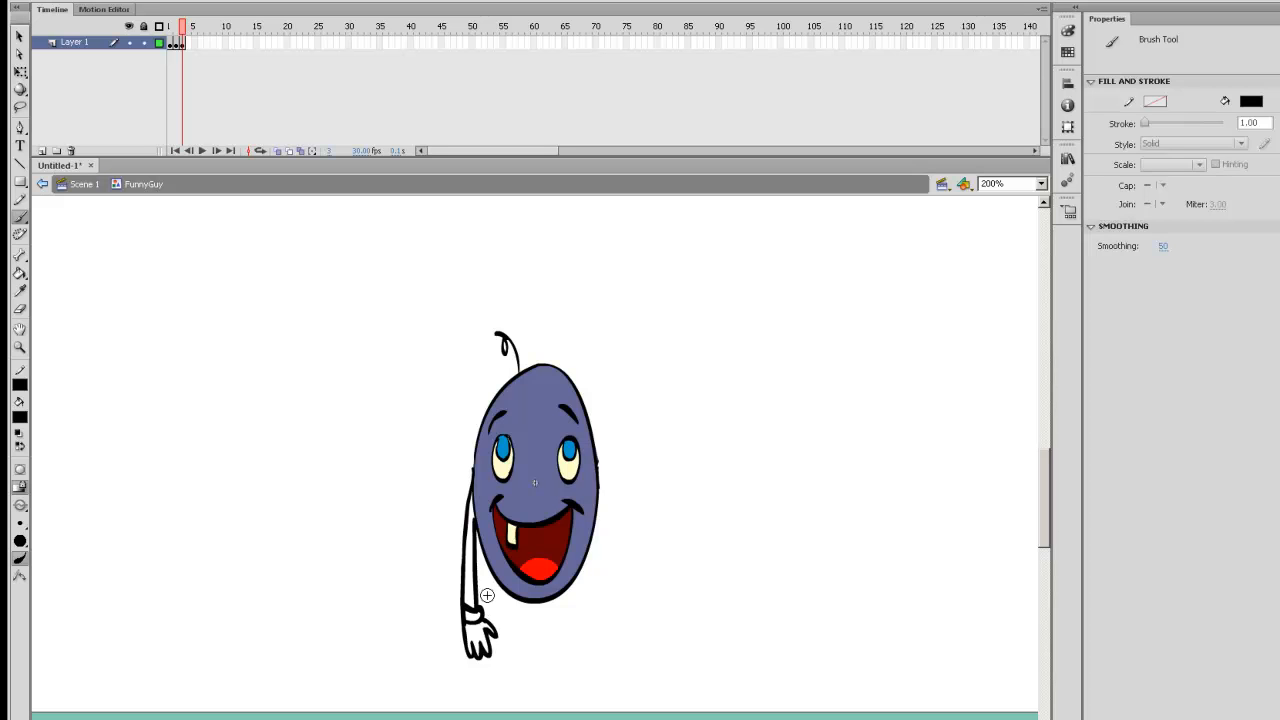
drag(606, 511, 616, 612)
drag(600, 540, 610, 610)
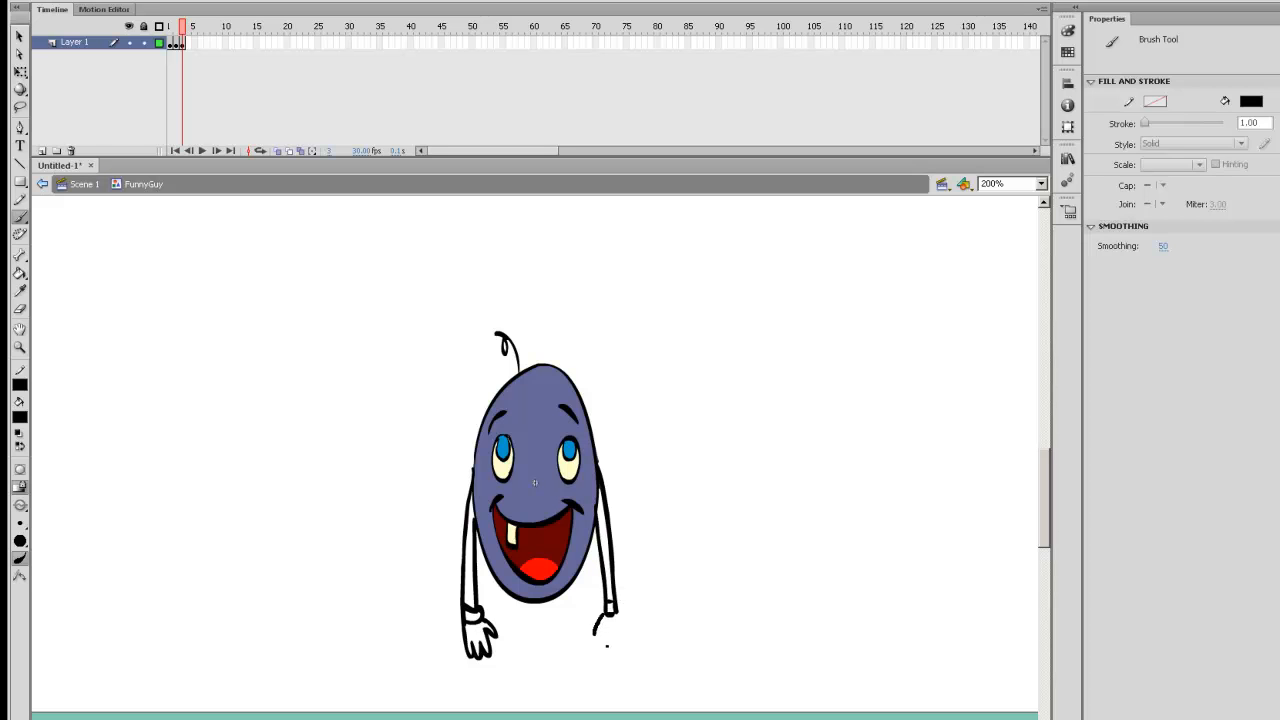
drag(634, 646, 626, 640)
Erase the upright hair curl on frame 3 and brush a new black one drooping down along the head's left side.
key(e)
mouse_move(500, 322)
mouse_down()
mouse_move(518, 371)
mouse_move(473, 409)
mouse_up()
key(b)
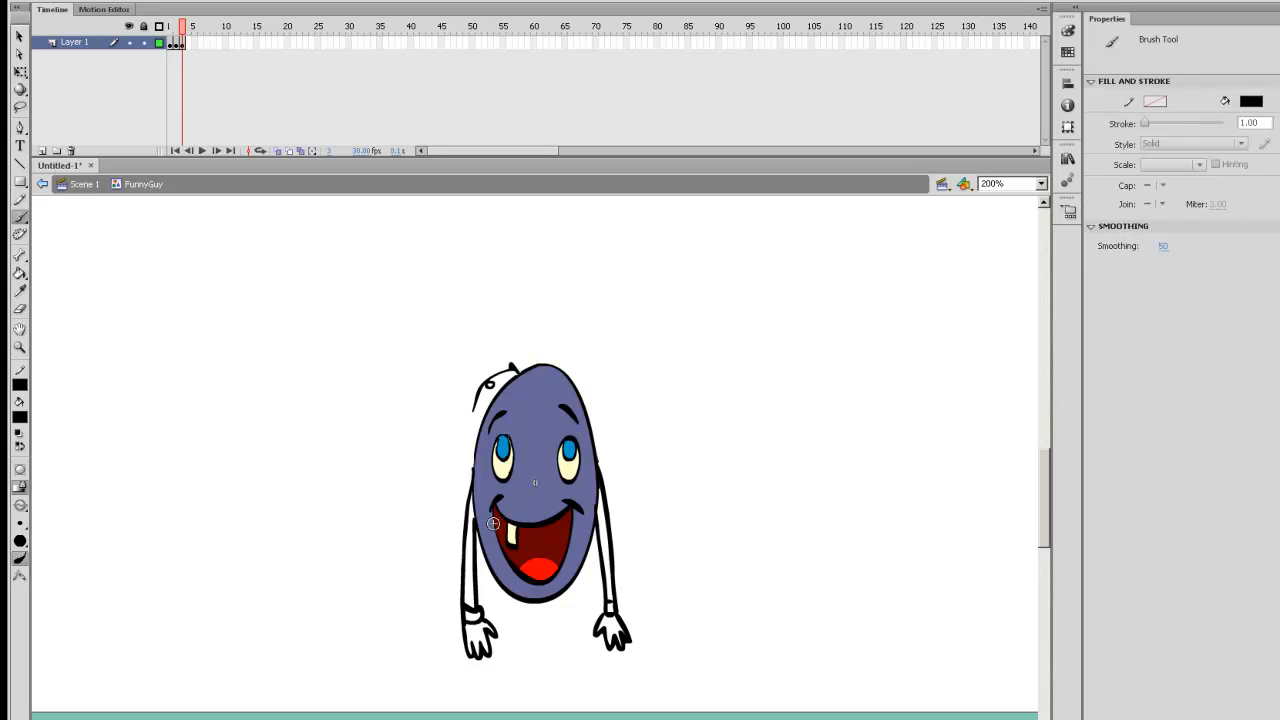
key(e)
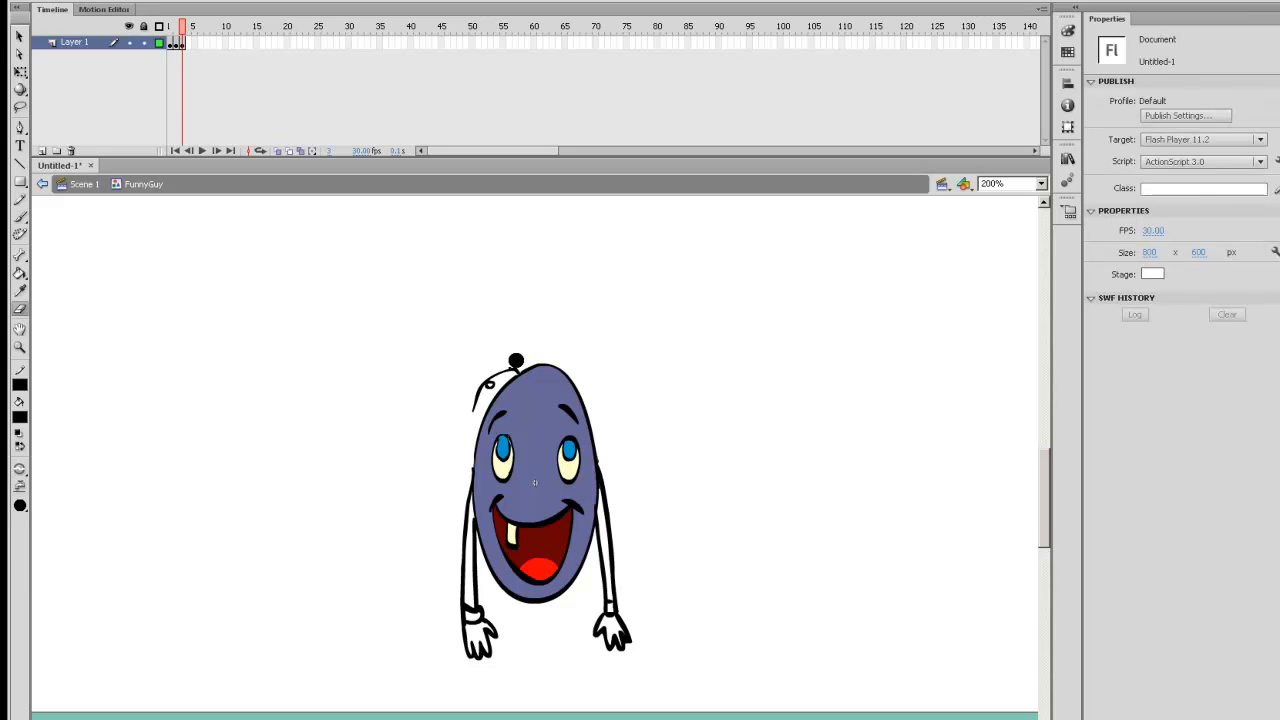
key(b)
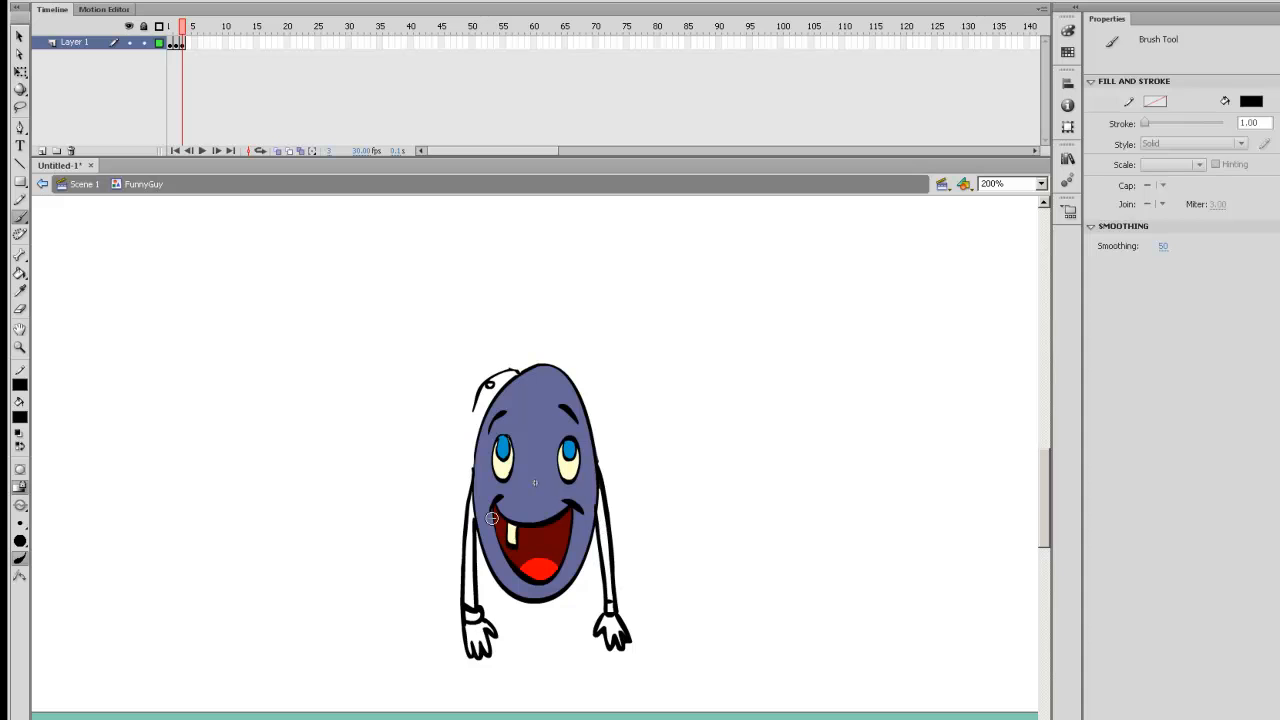
Sample the dark arm colour from frame 2 and fill both hanging arms on frame 3 with it.
click(175, 42)
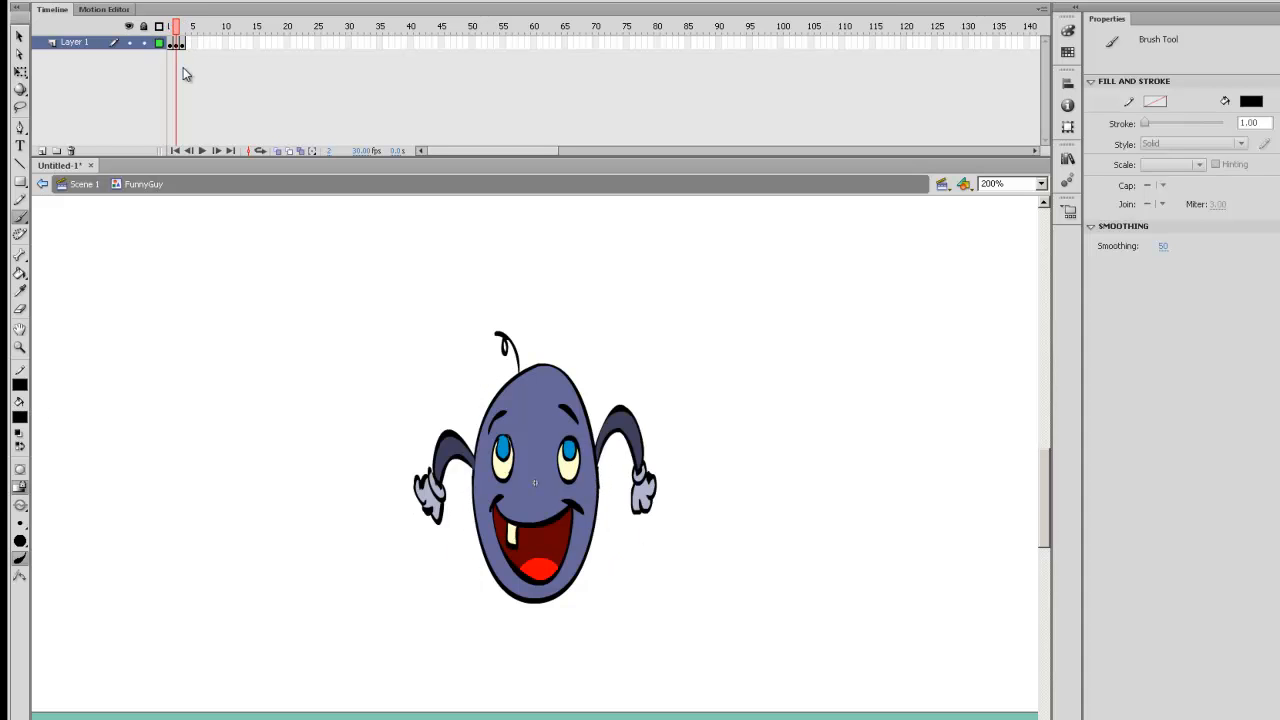
key(i)
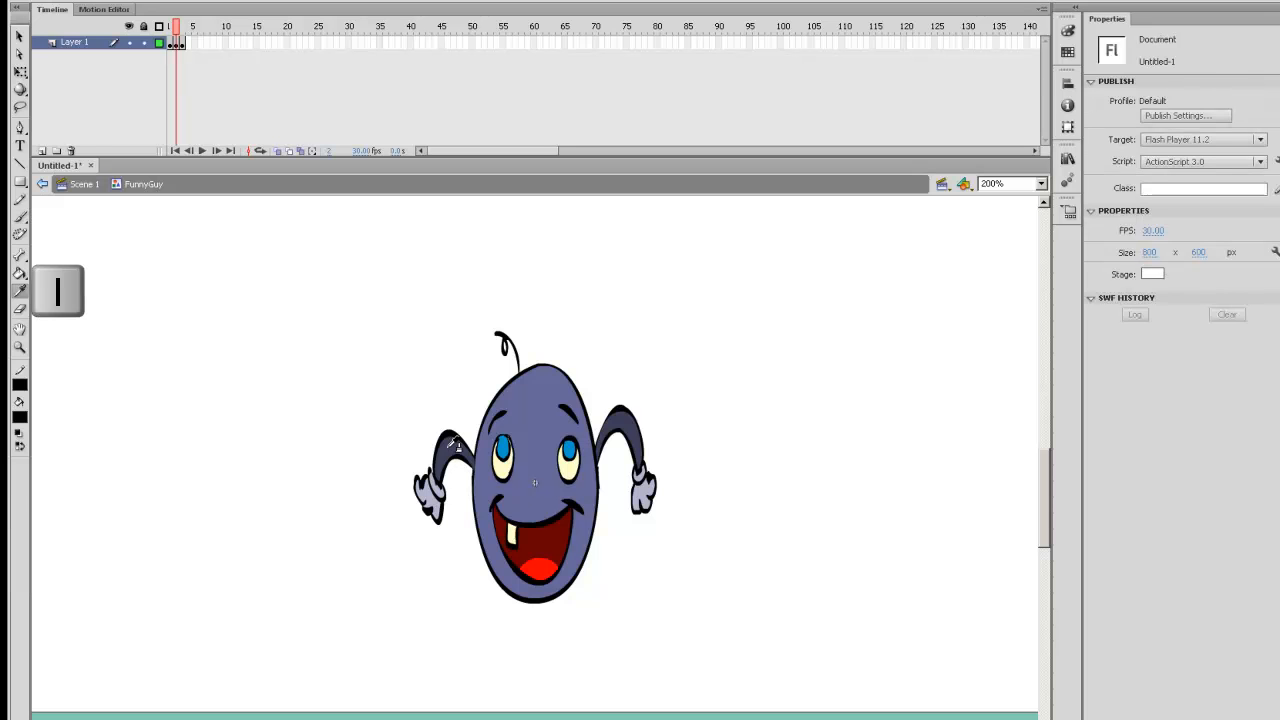
click(453, 443)
key(period)
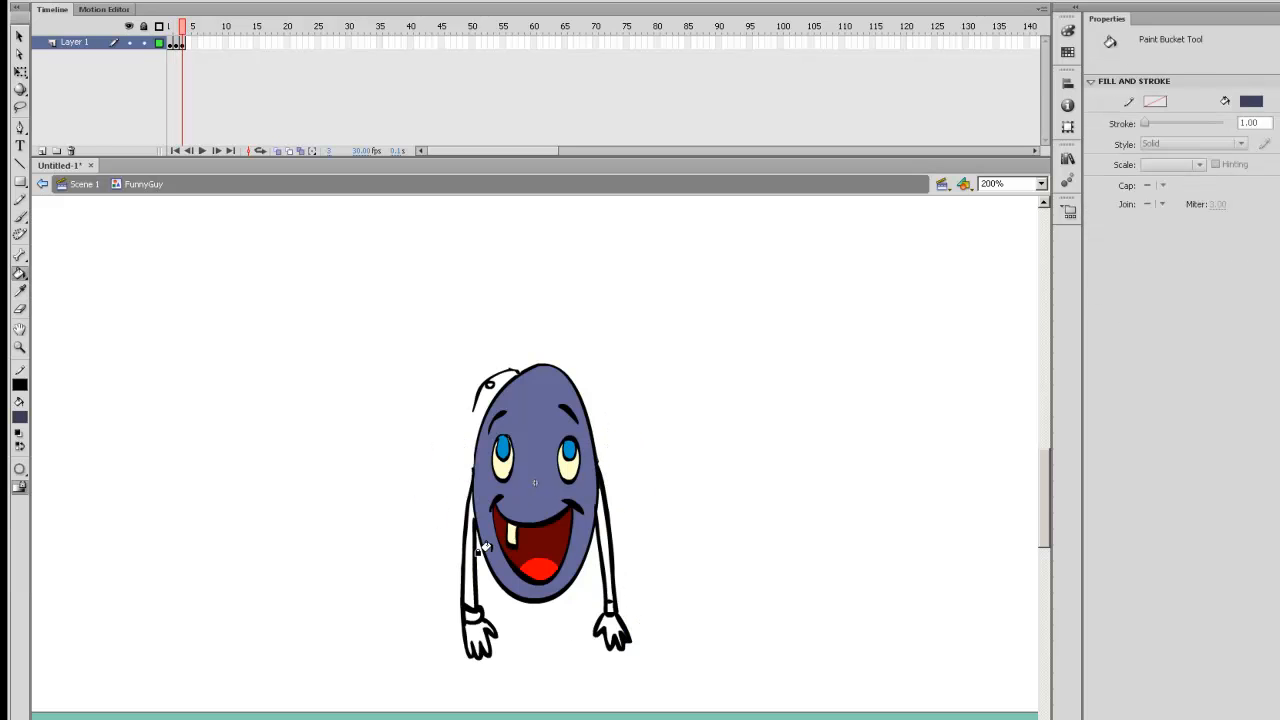
click(469, 577)
click(604, 550)
Sample the light hand colour from frame 2 and fill both hands on frame 3 with it.
key(comma)
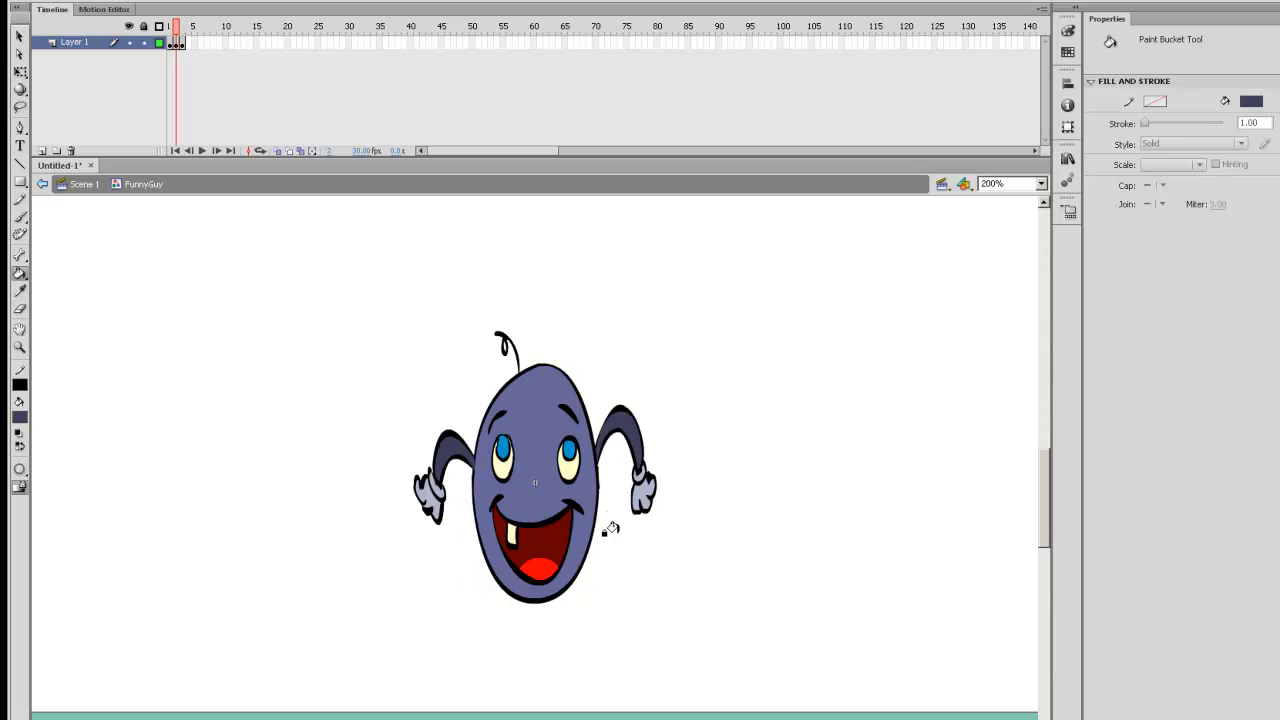
key(i)
click(441, 493)
key(period)
click(476, 640)
click(608, 630)
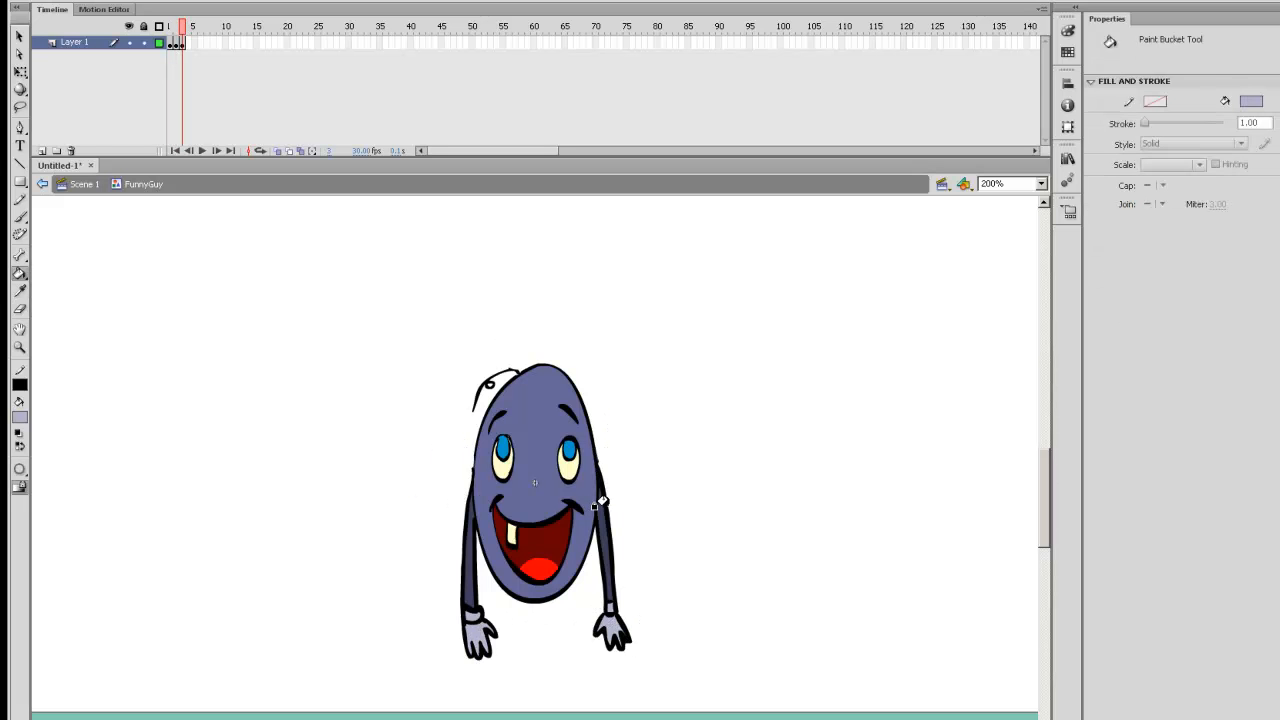
Return to Scene 1 and set the first looping frame of the FunnyGuy instance on frame 18 to 3.
key(v)
double_click(634, 455)
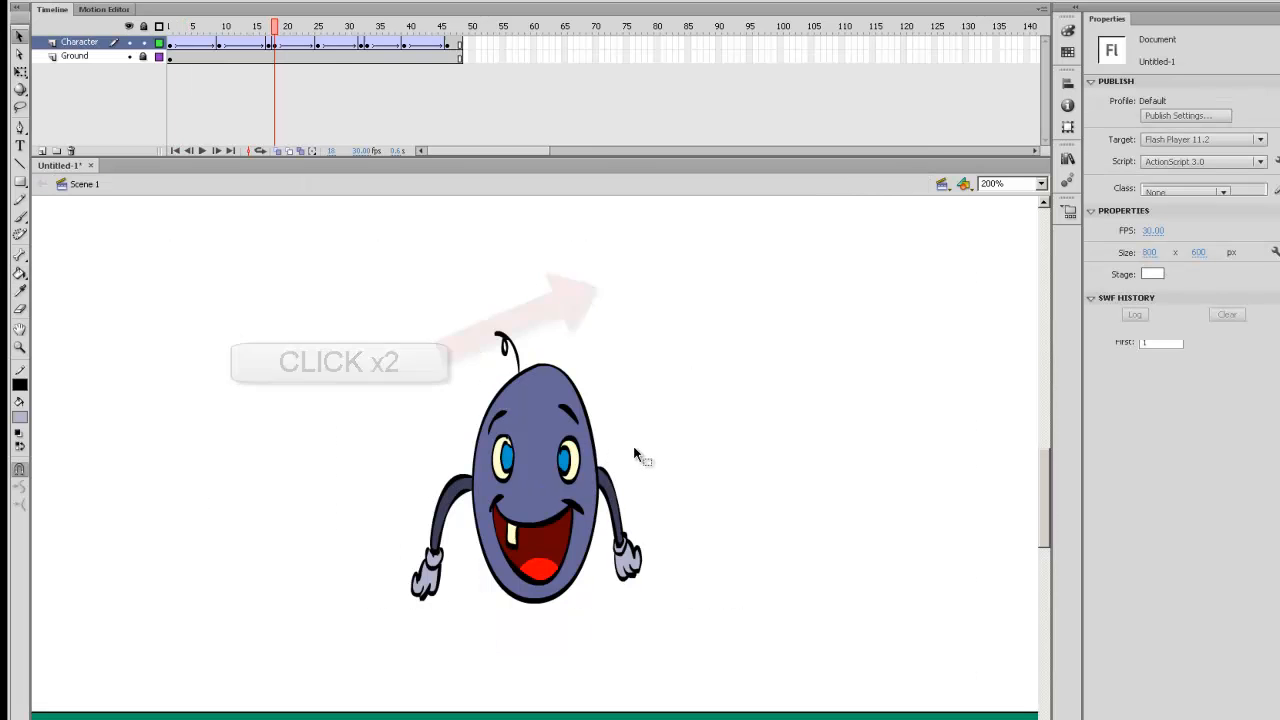
click(543, 437)
mouse_move(278, 27)
mouse_down()
mouse_move(310, 28)
mouse_move(275, 27)
mouse_up()
key(ctrl+1)
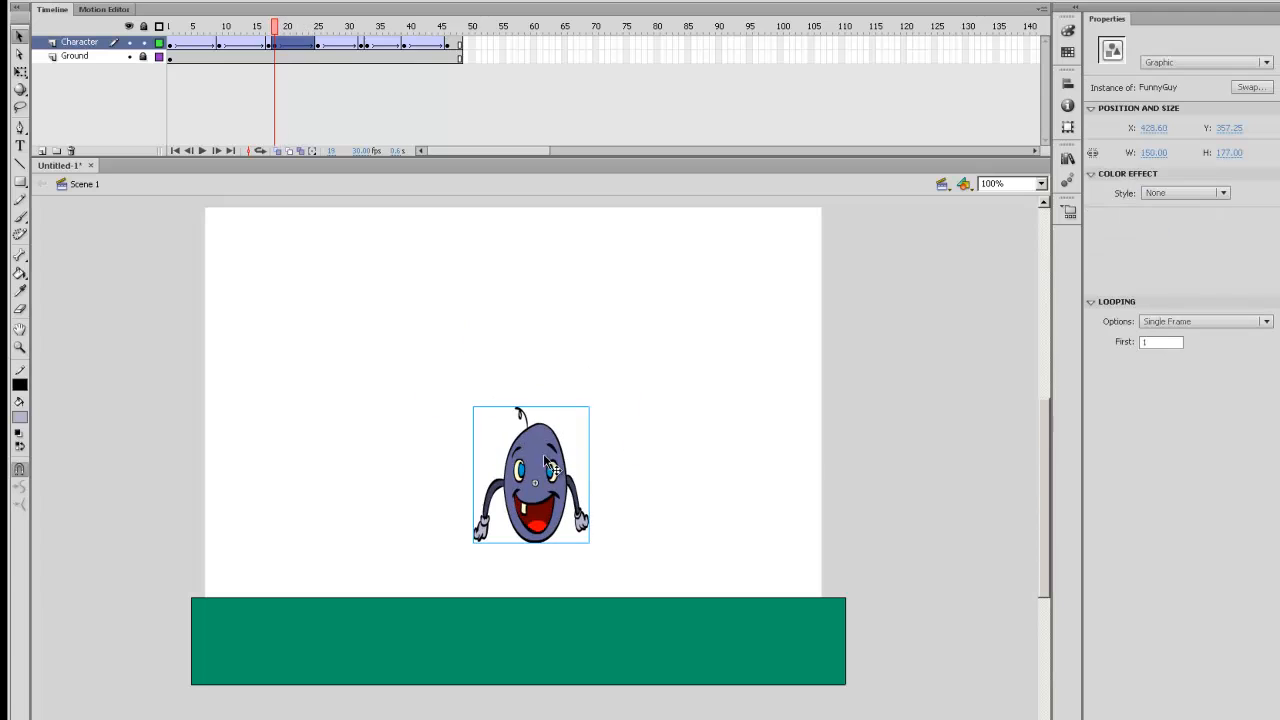
double_click(1166, 343)
text(3)
key(Return)
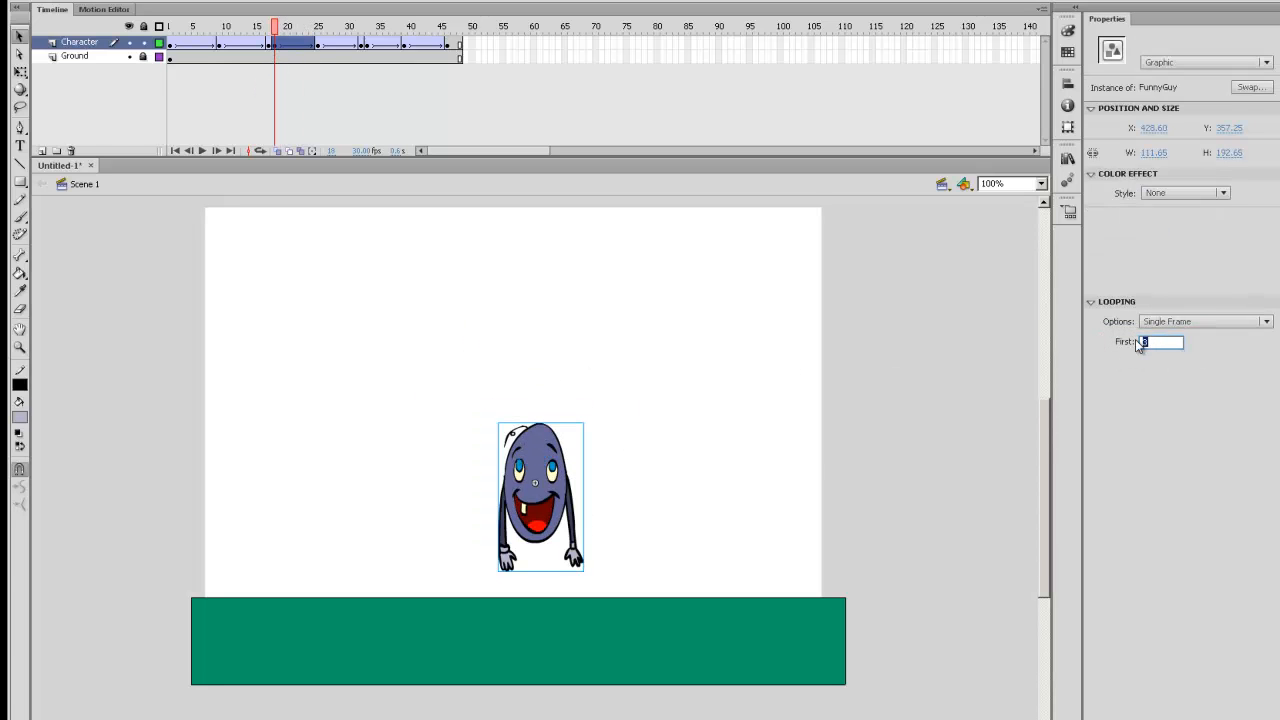
Scrub the jump up to frame 25 to check the new arm pose, then return to frame 1.
click(277, 45)
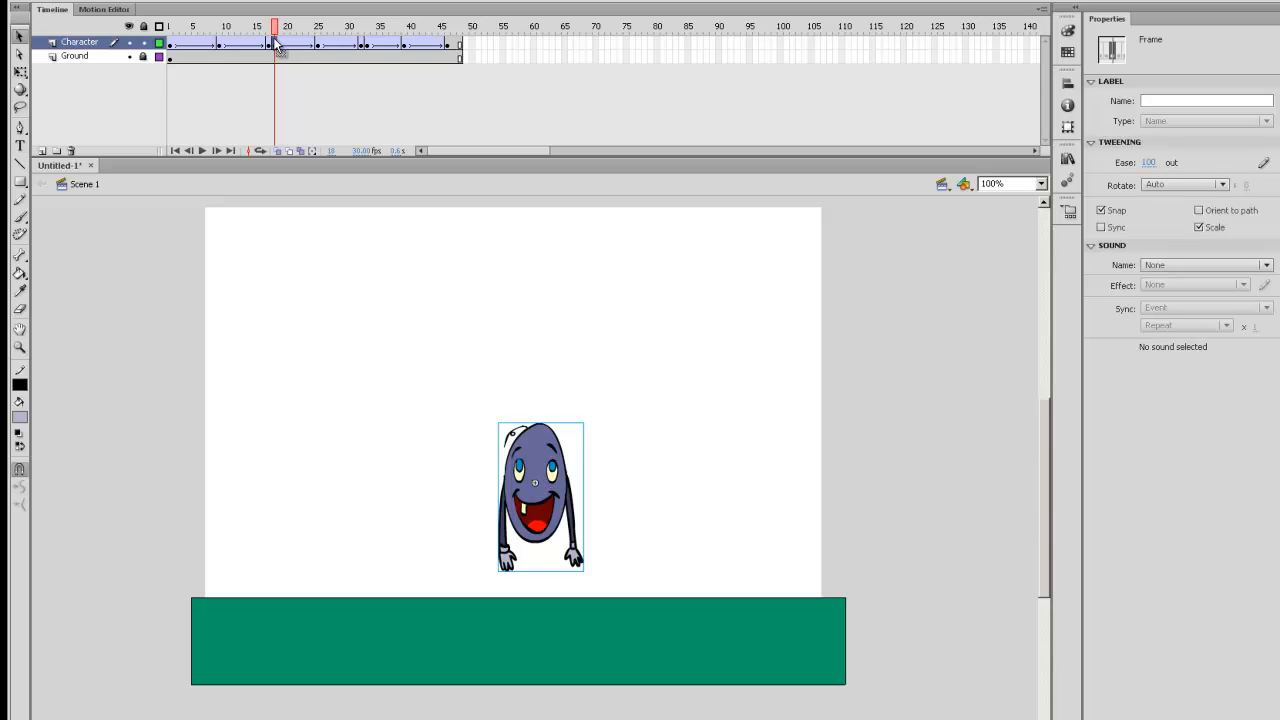
drag(230, 28, 320, 36)
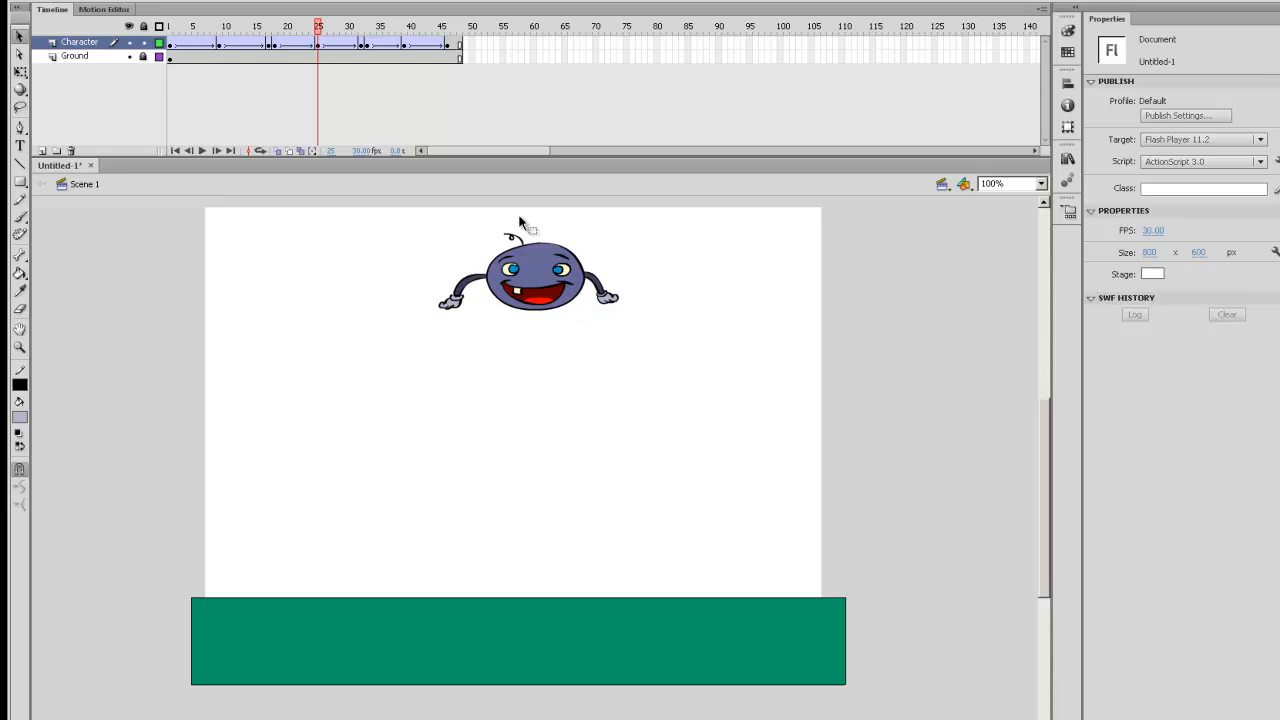
drag(318, 25, 170, 26)
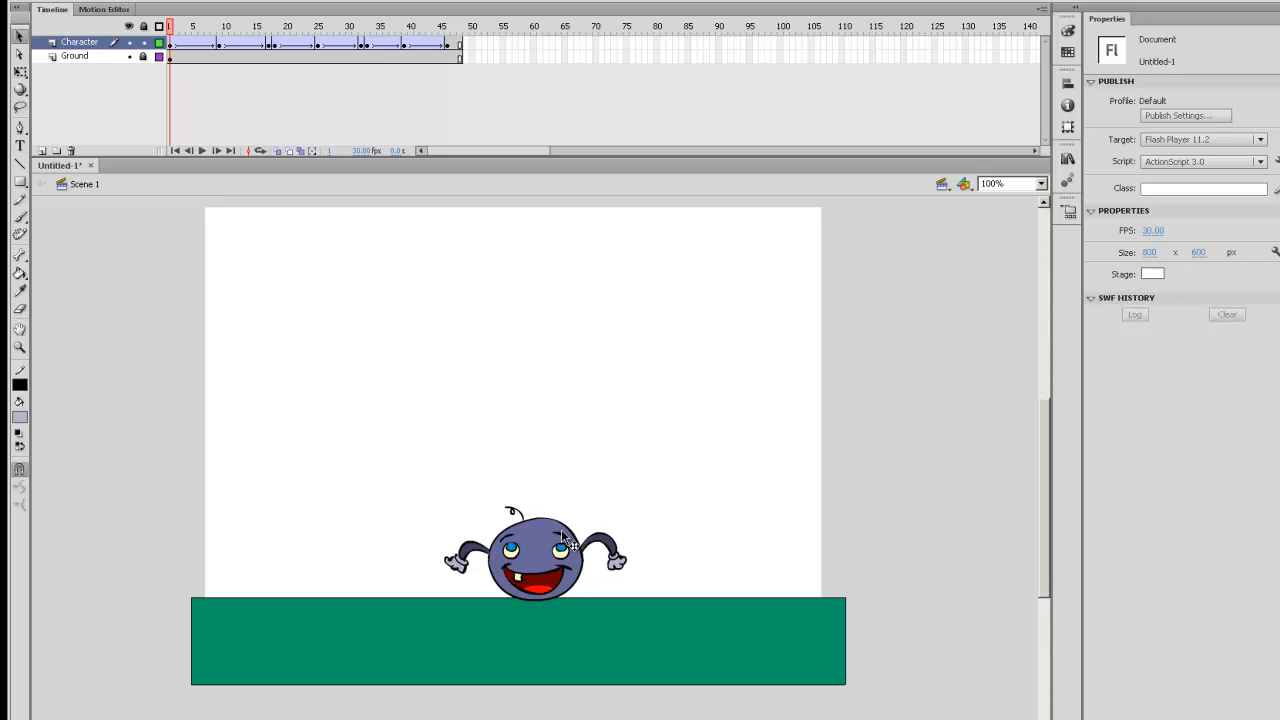
Open the FunnyGuy symbol from the character on frame 1 and copy its frame 2 keyframe to frame 4 of Layer 1.
click(548, 565)
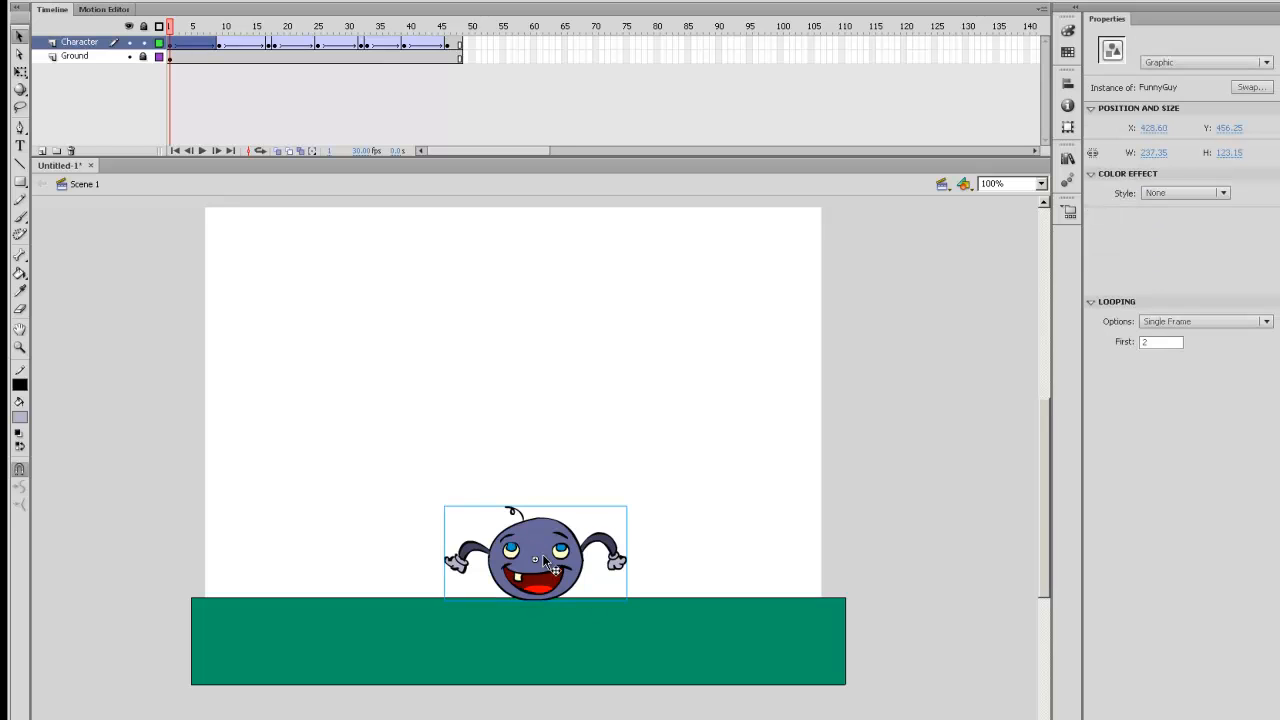
double_click(548, 565)
key(ctrl+=)
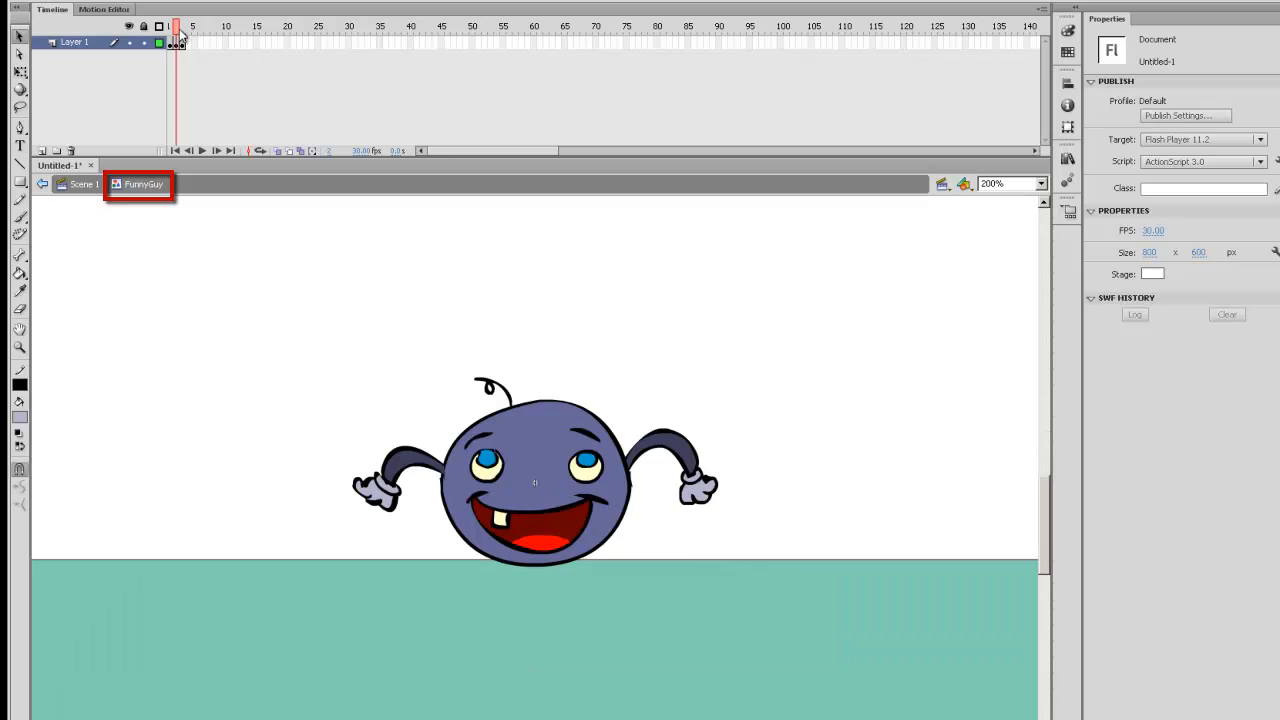
mouse_move(173, 37)
mouse_down()
mouse_move(190, 40)
mouse_move(176, 40)
mouse_up()
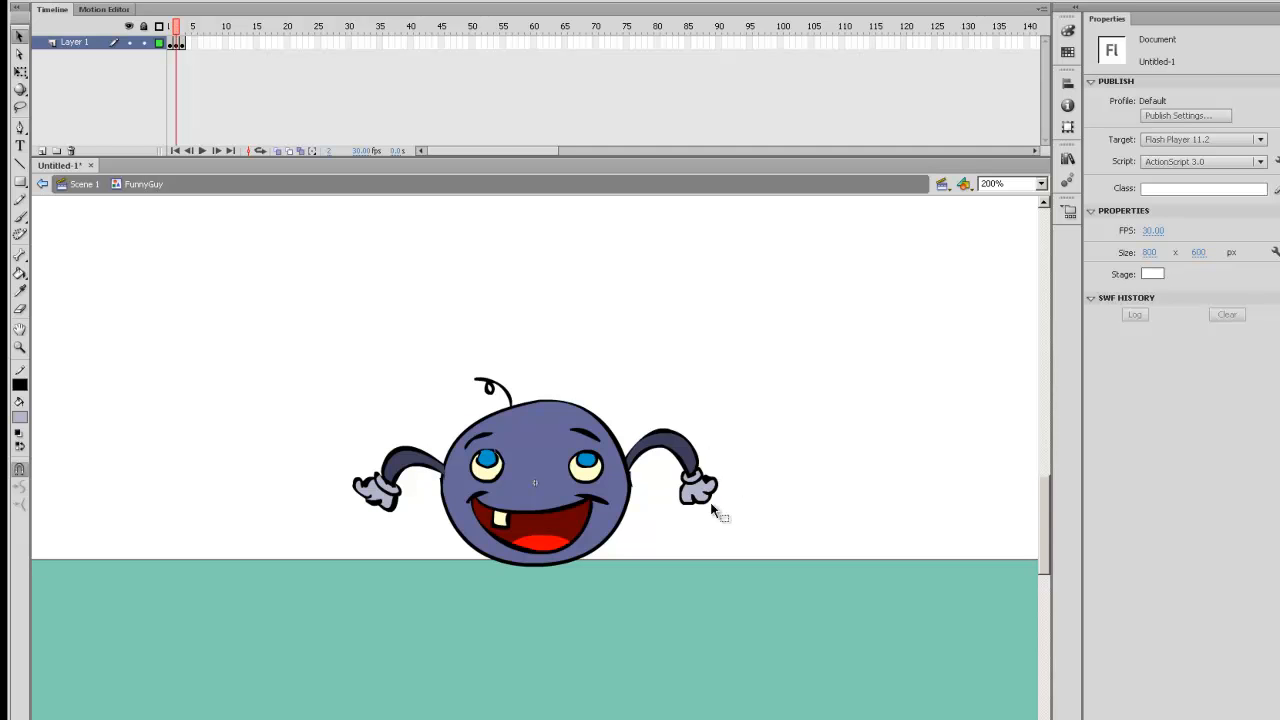
click(178, 41)
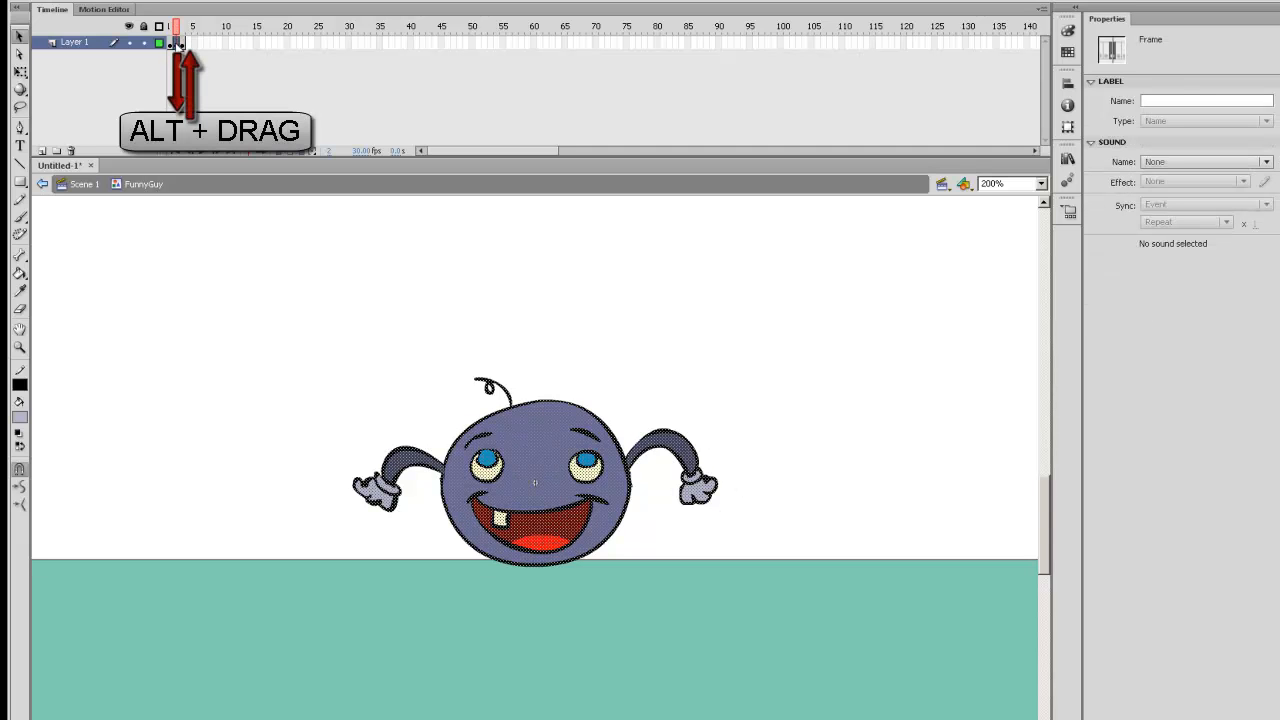
drag(180, 42, 197, 40)
On frame 4, lasso the character's right-hand eye and rotate it so the pupil points downward.
key(comma)
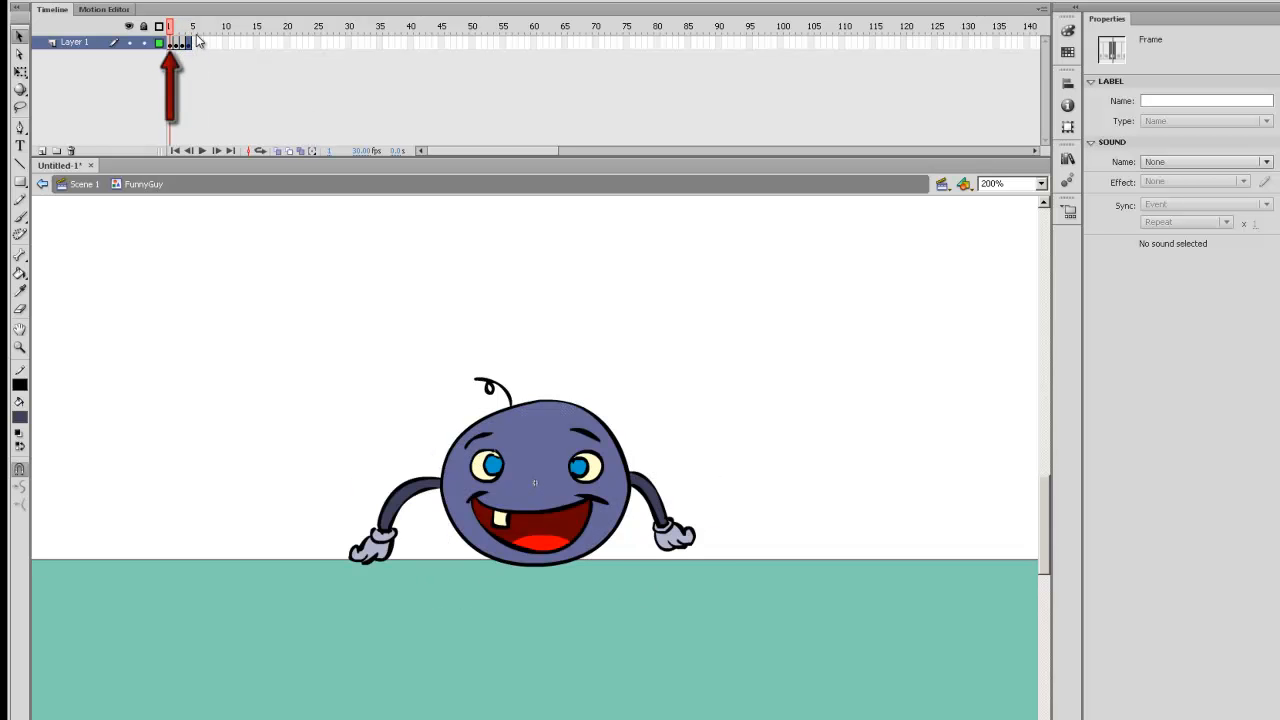
key(period)
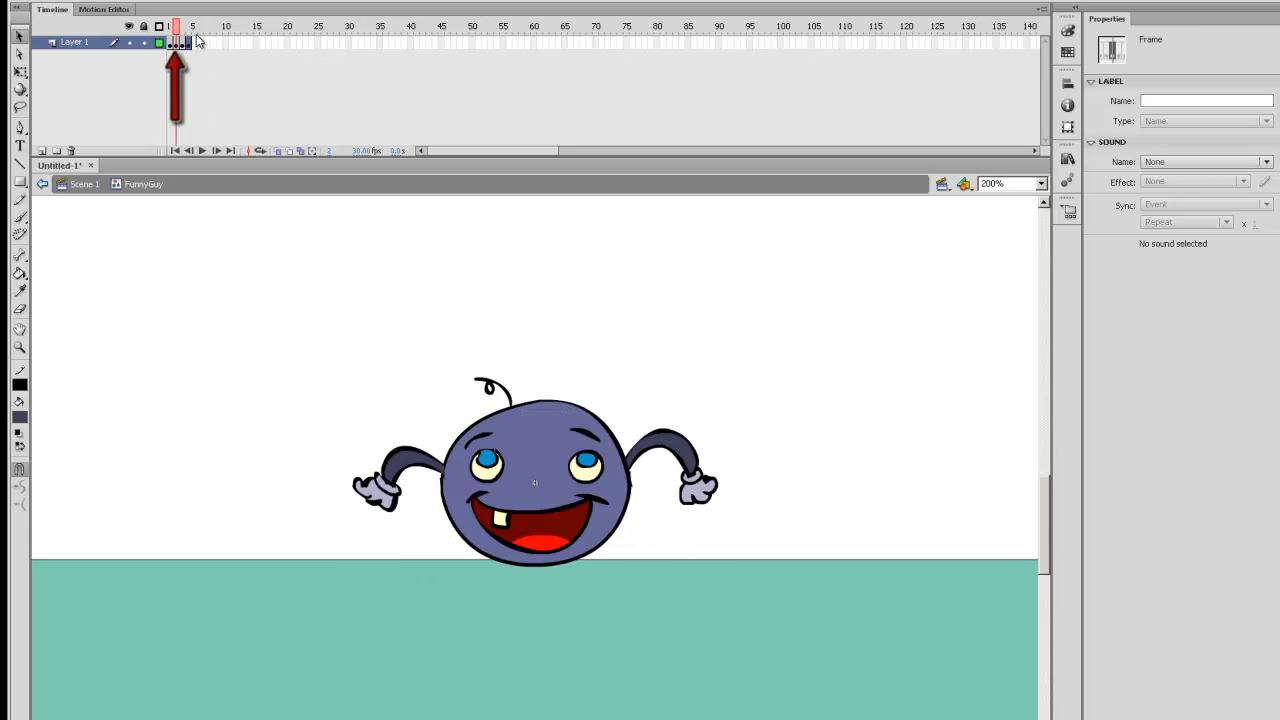
key(period)
key(period)
click(588, 461)
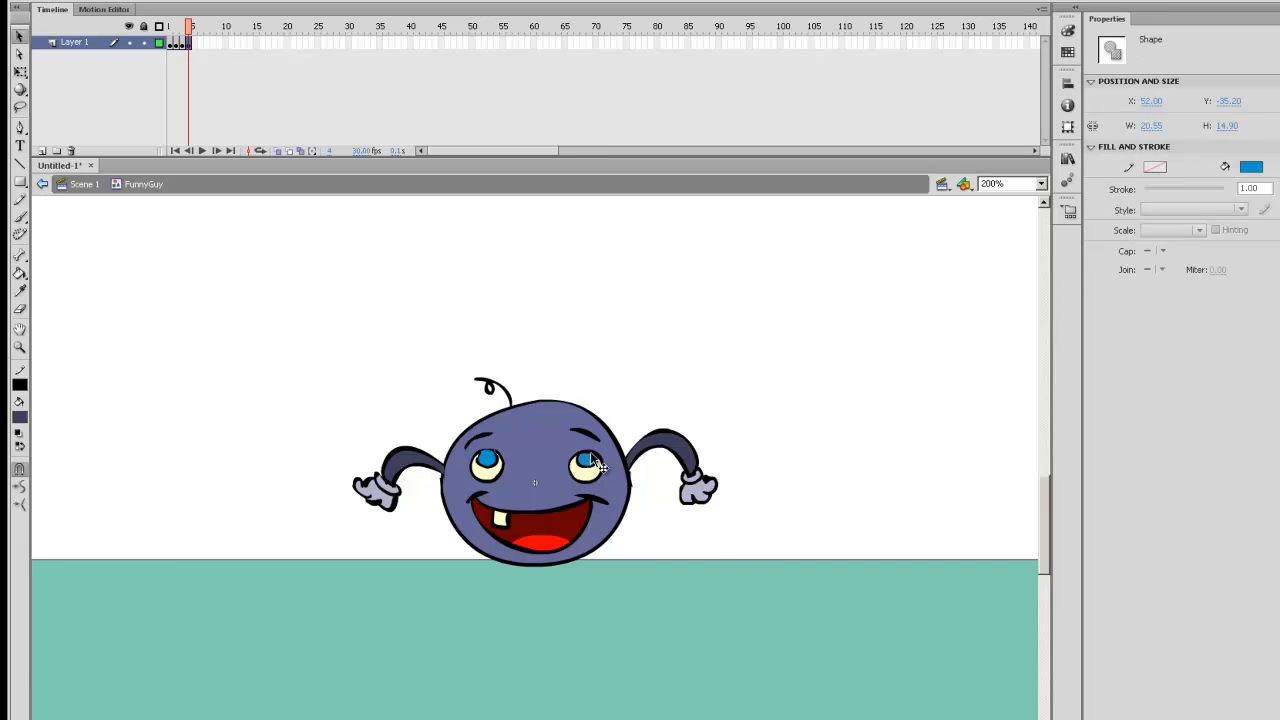
key(ctrl+equal)
click(616, 443)
key(l)
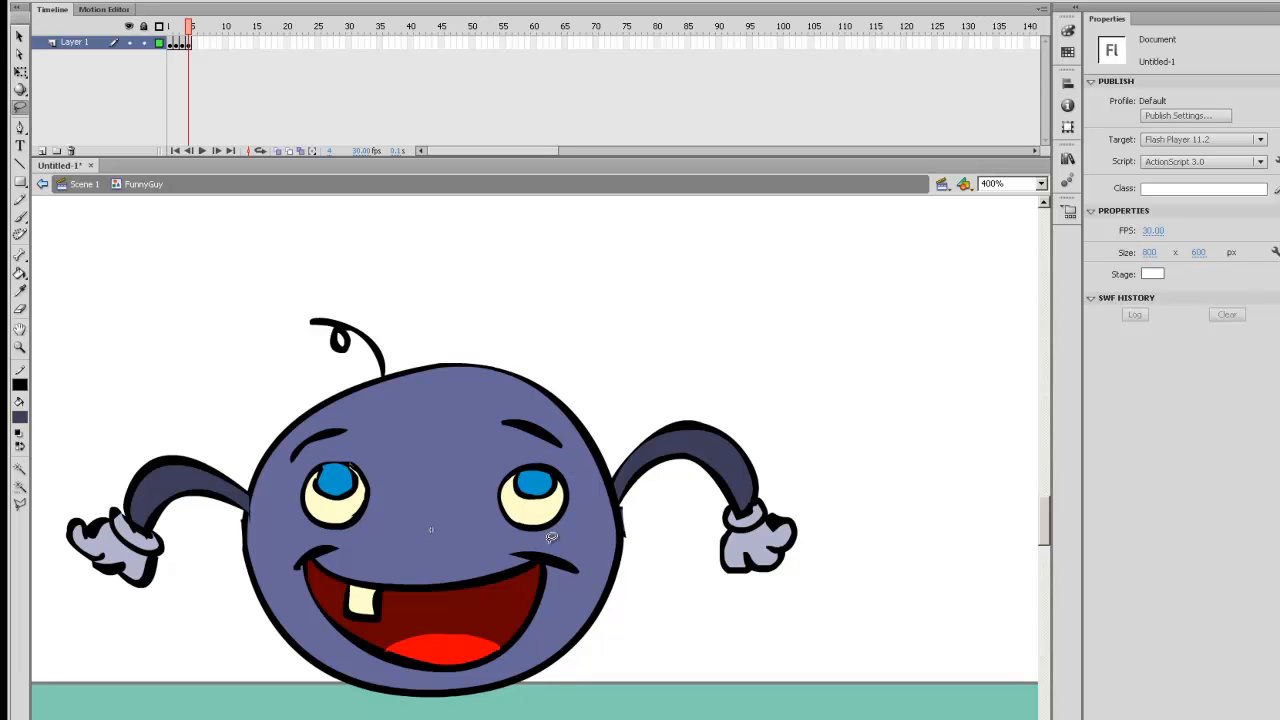
mouse_move(578, 498)
mouse_down()
mouse_move(531, 455)
mouse_move(492, 472)
mouse_move(499, 526)
mouse_move(565, 532)
mouse_up()
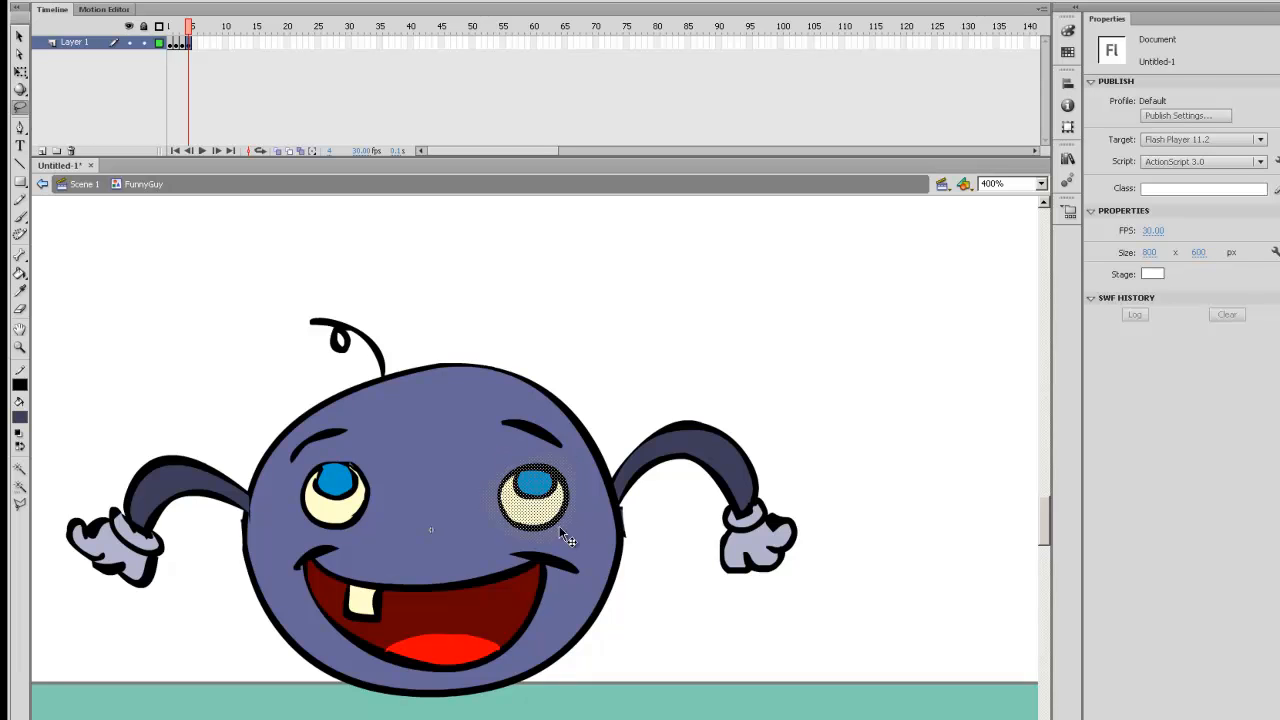
key(q)
drag(590, 453, 498, 508)
click(641, 406)
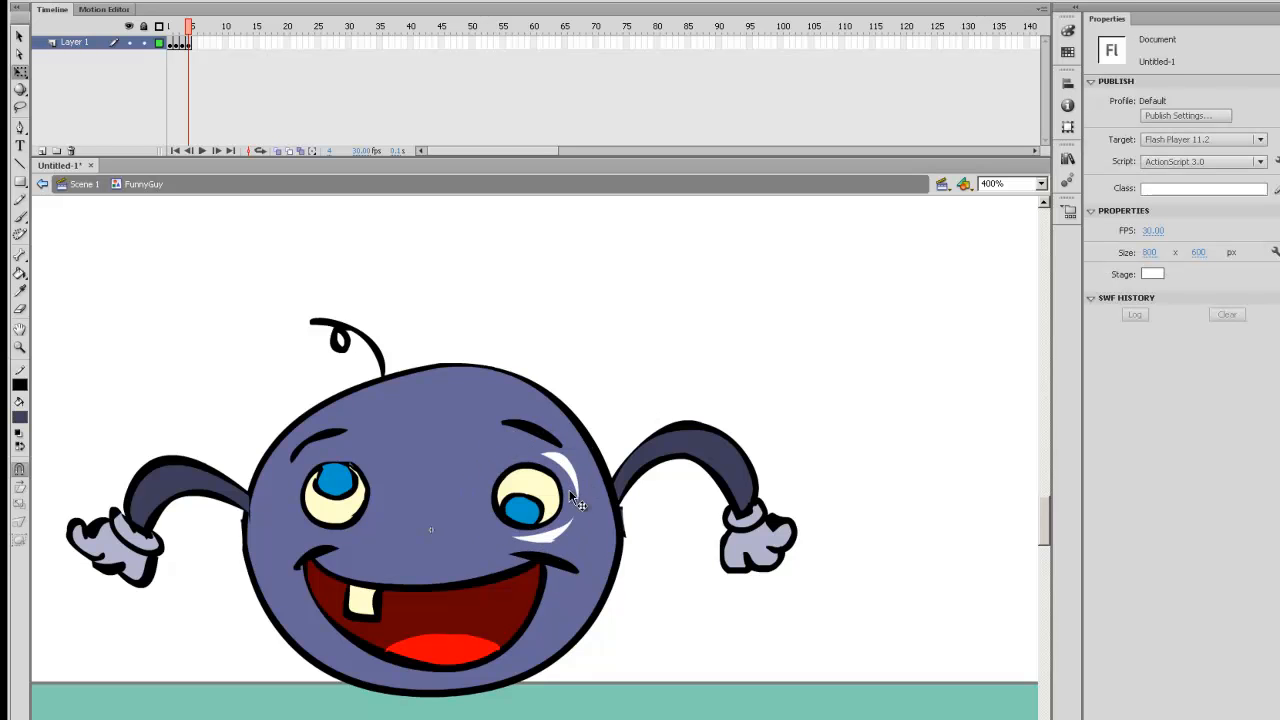
Sample the body's purple and fill the white gaps left around the rotated eye.
key(i)
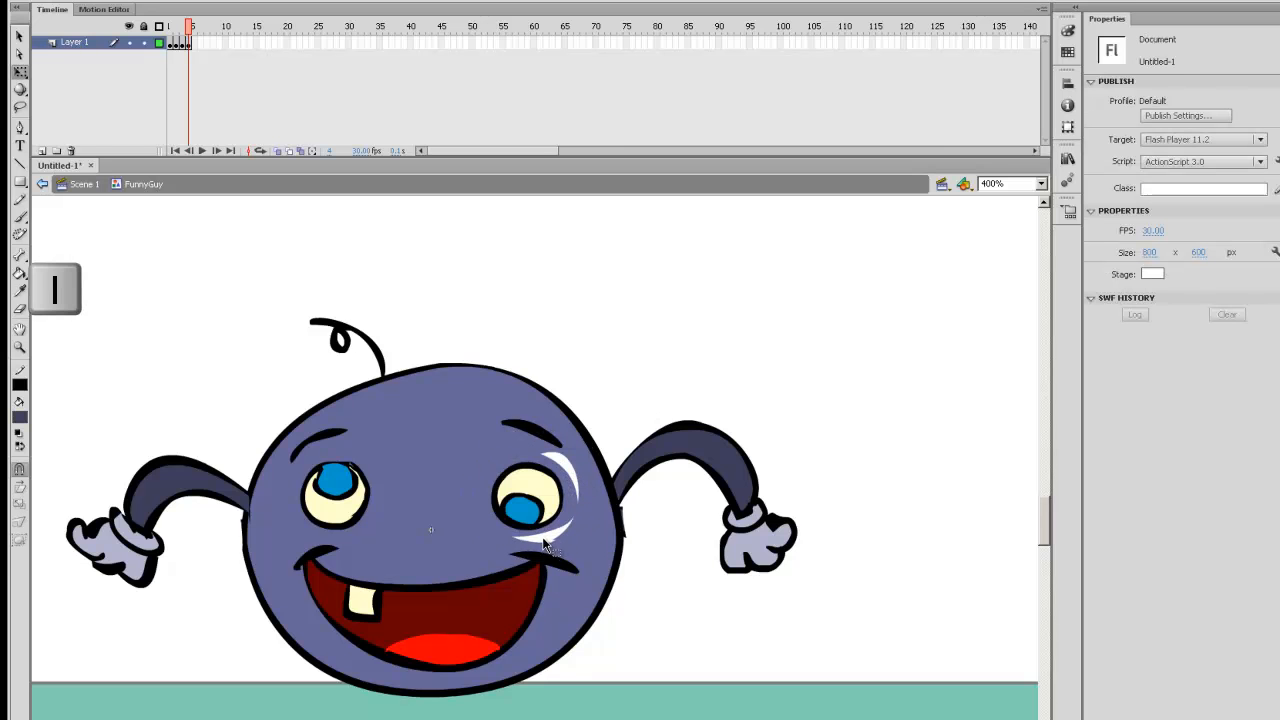
click(488, 480)
click(557, 459)
click(538, 527)
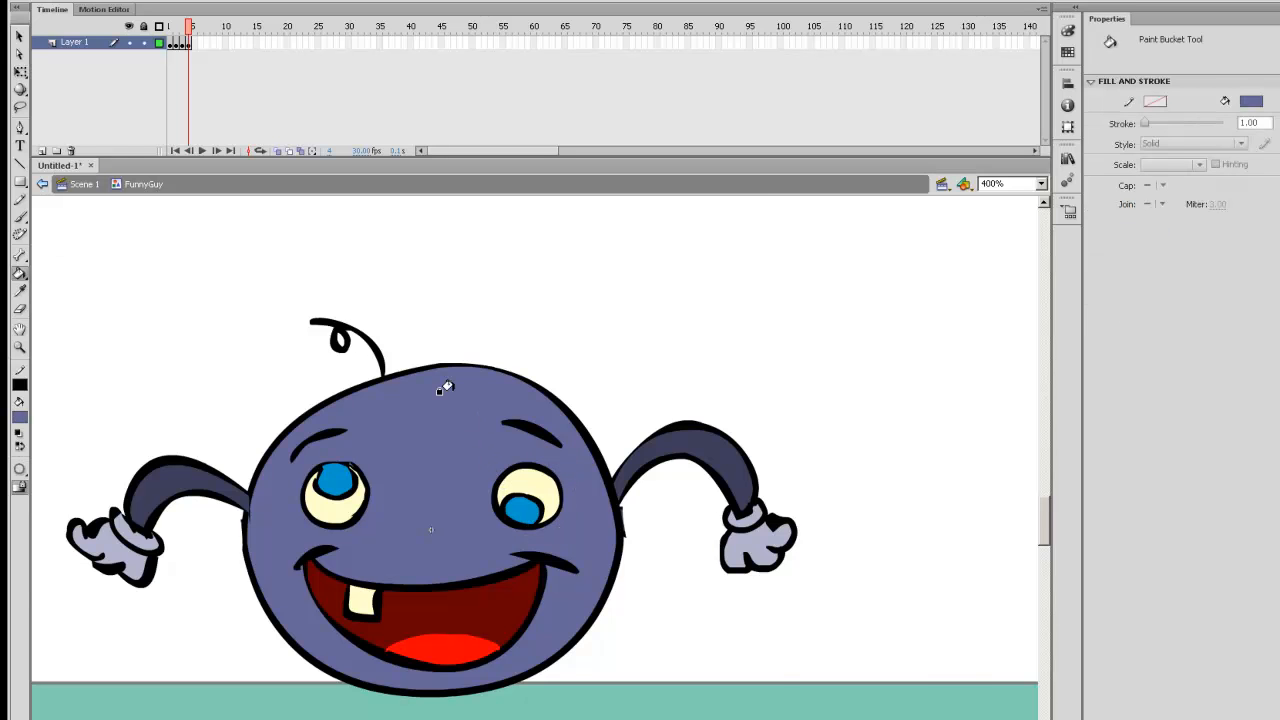
On frame 4, lasso the pupil of the left-hand eye and rotate it into the lower part of the eye so it looks down.
key(ctrl+=)
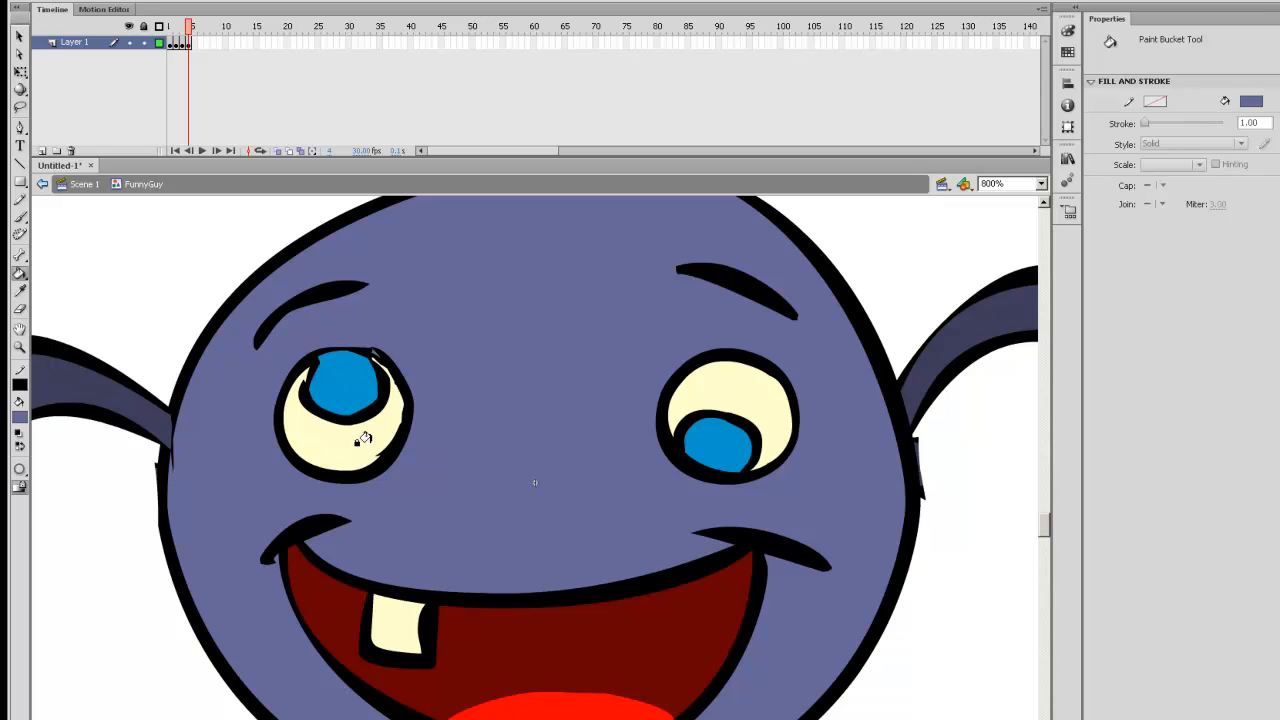
key(l)
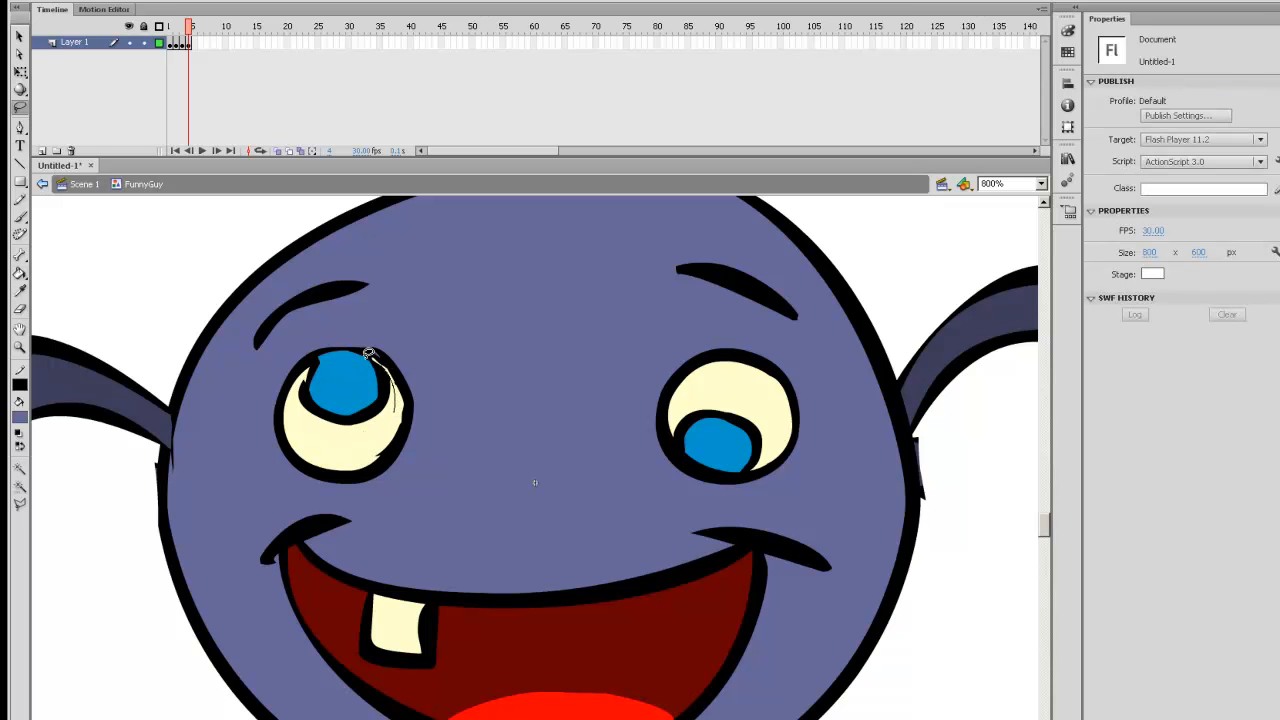
mouse_move(299, 375)
mouse_down()
mouse_move(295, 405)
mouse_move(350, 433)
mouse_move(387, 419)
mouse_move(407, 390)
mouse_move(341, 355)
mouse_move(360, 427)
mouse_up()
key(q)
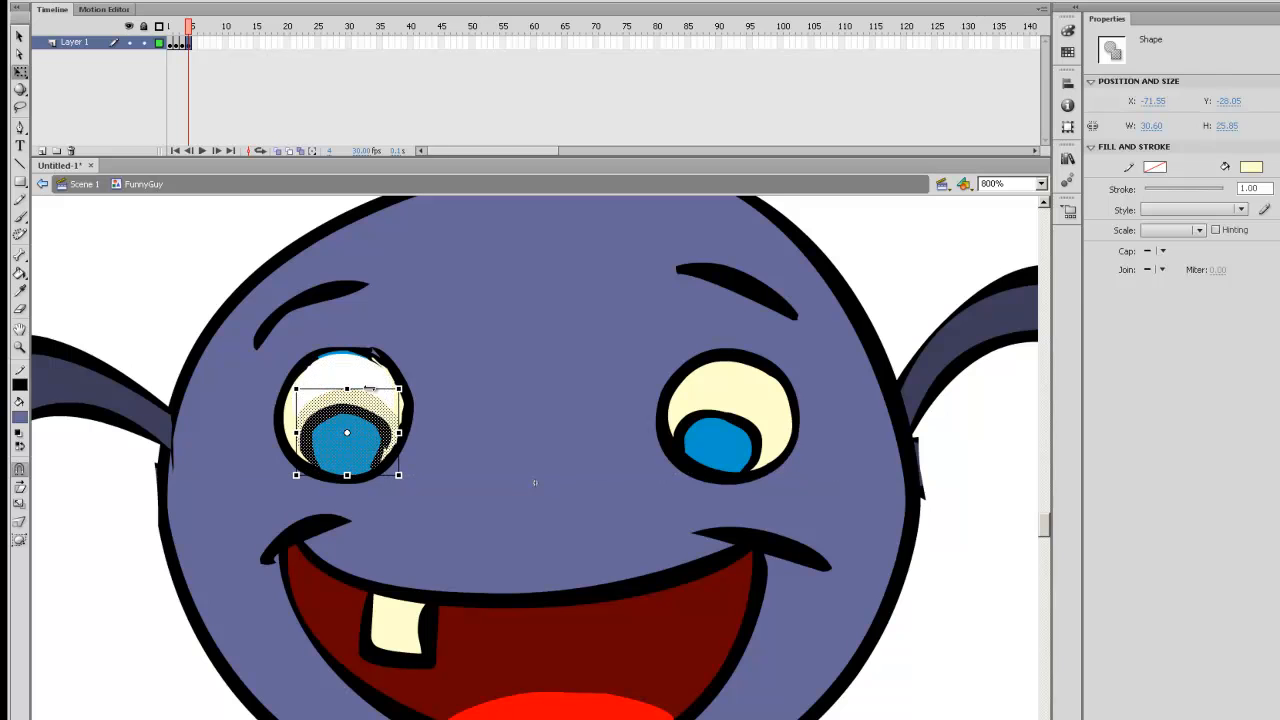
click(190, 303)
Fill the white gap in the left-hand eye with its sampled cream and the leftover blue along its upper edge with sampled black.
key(i)
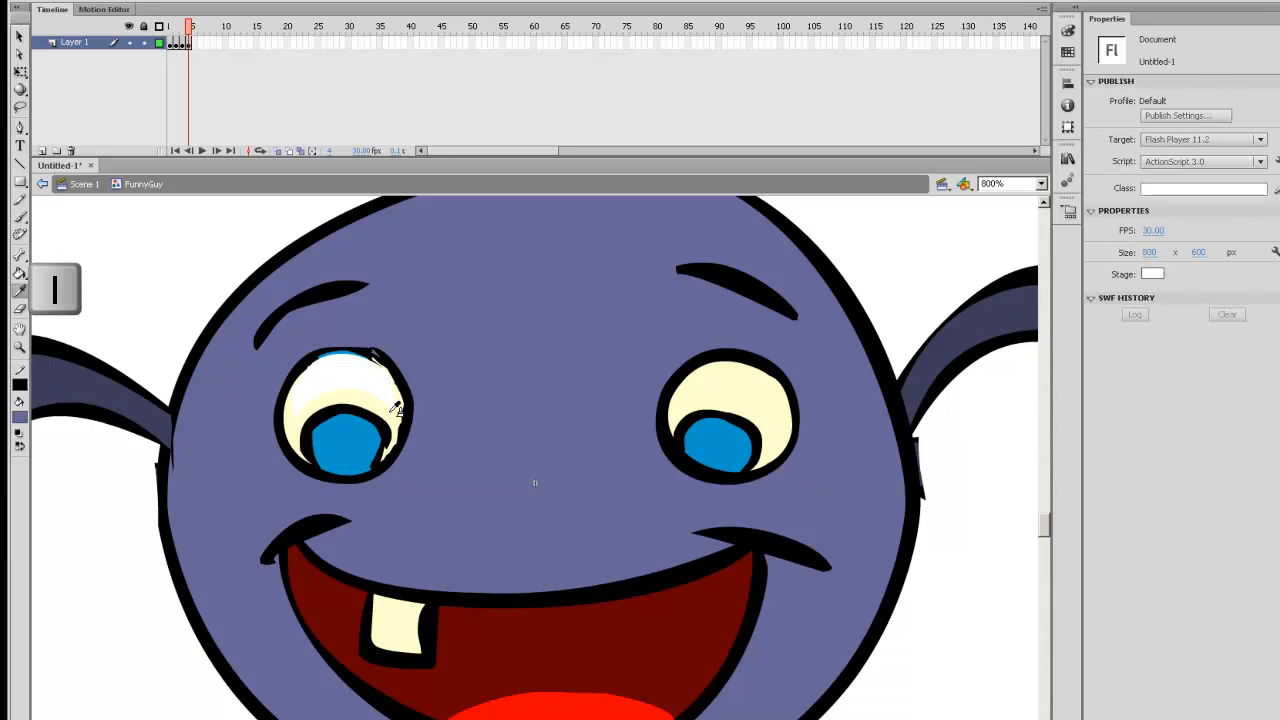
click(396, 408)
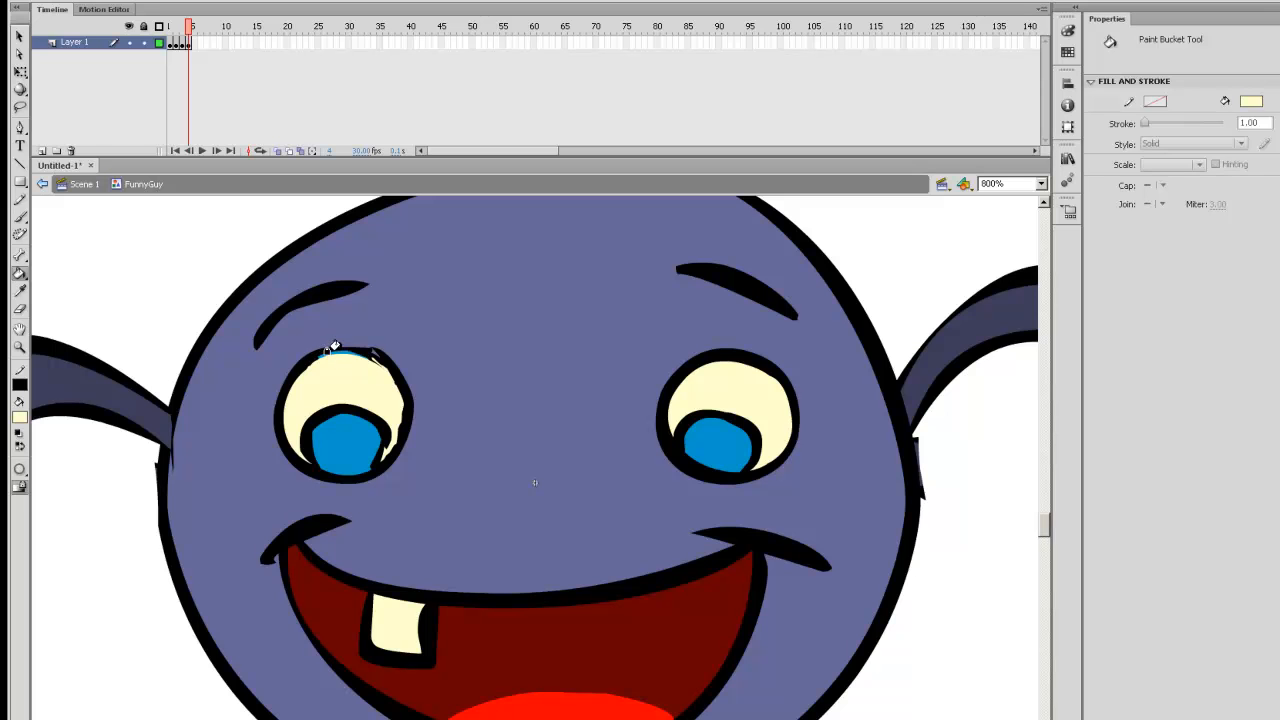
key(i)
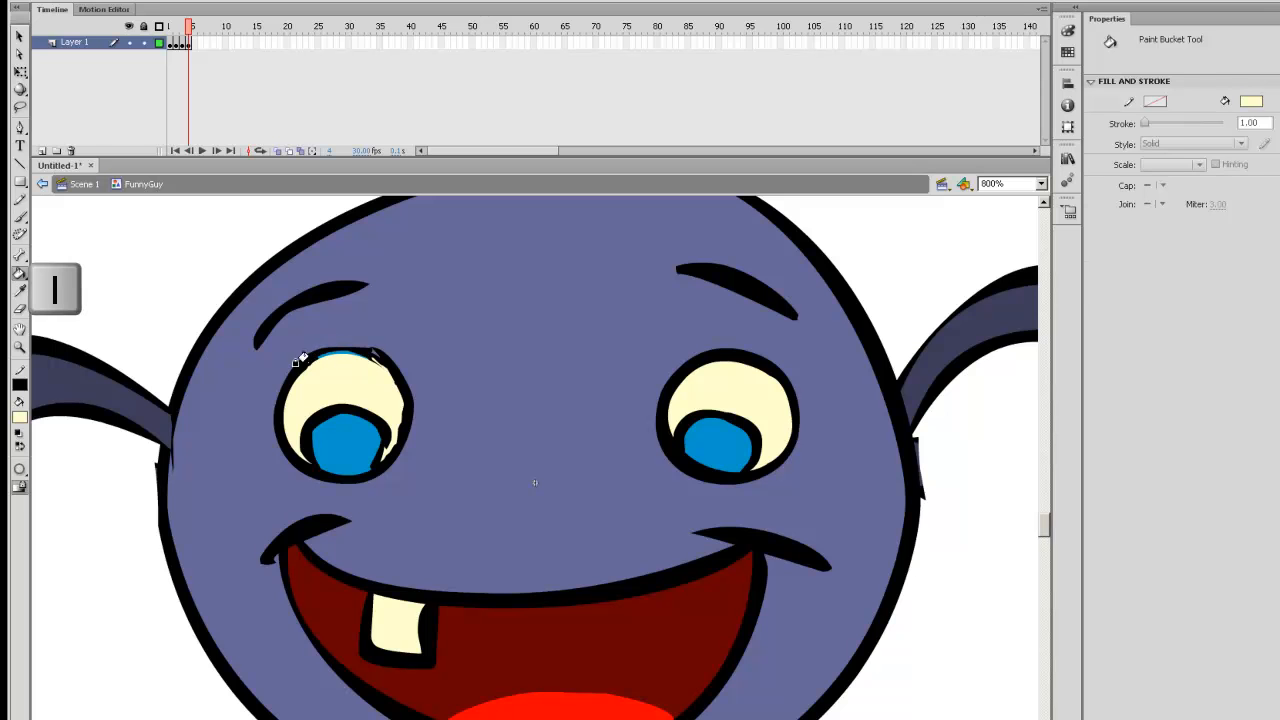
click(310, 356)
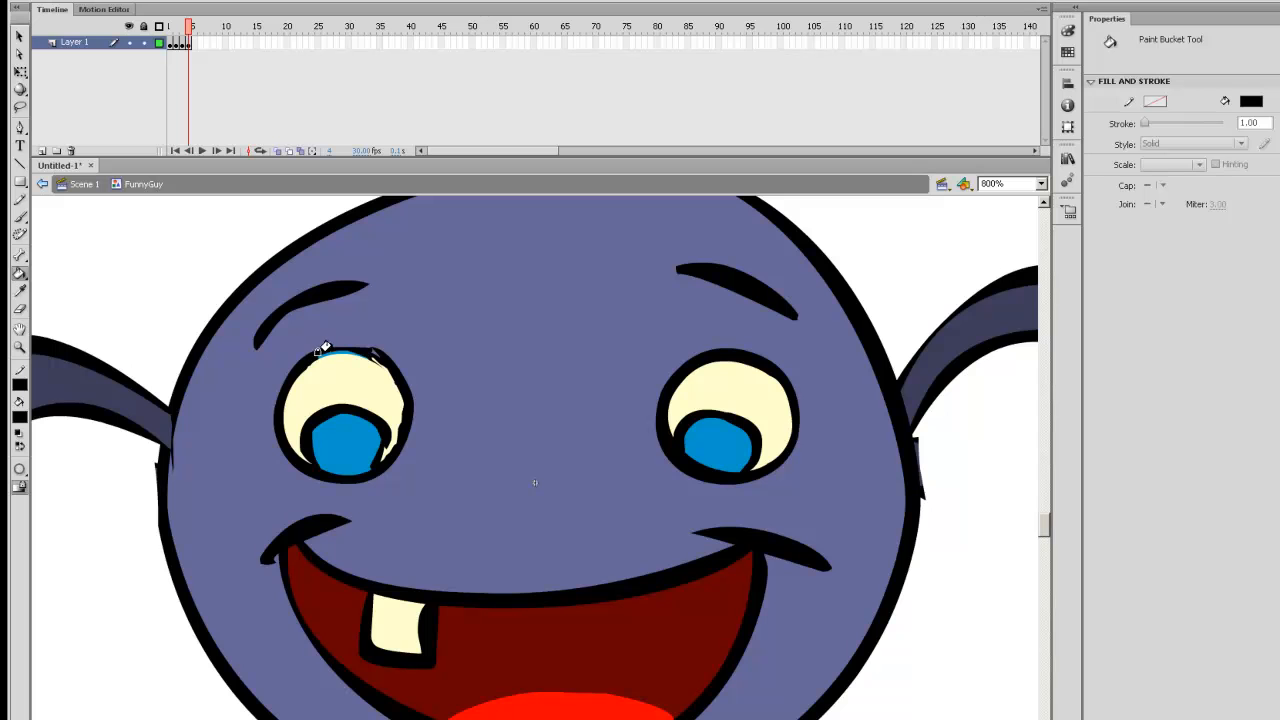
key(ctrl+minus)
key(ctrl+minus)
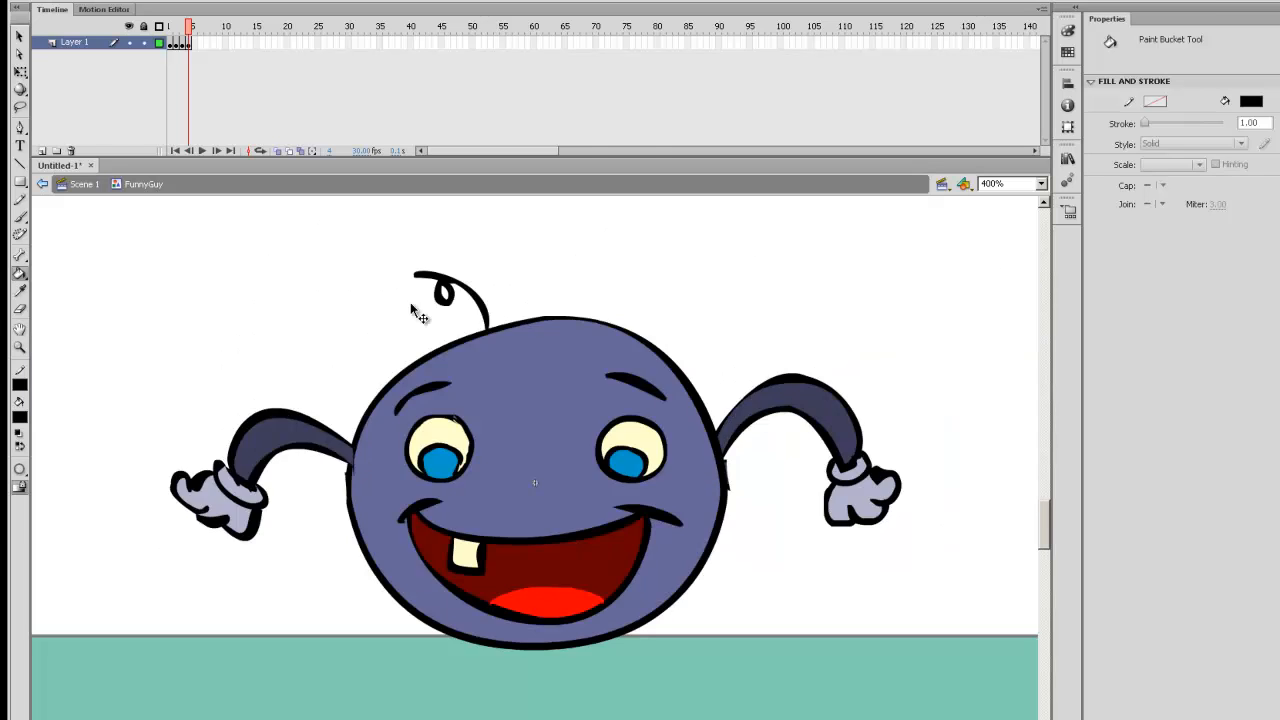
Erase the right-hand glove and end of its arm, and brush a raised open hand with a cuff in their place.
key(ctrl+equal)
key(e)
mouse_move(874, 445)
mouse_down()
mouse_move(814, 480)
mouse_move(850, 476)
mouse_move(806, 521)
mouse_move(826, 529)
mouse_move(897, 489)
mouse_up()
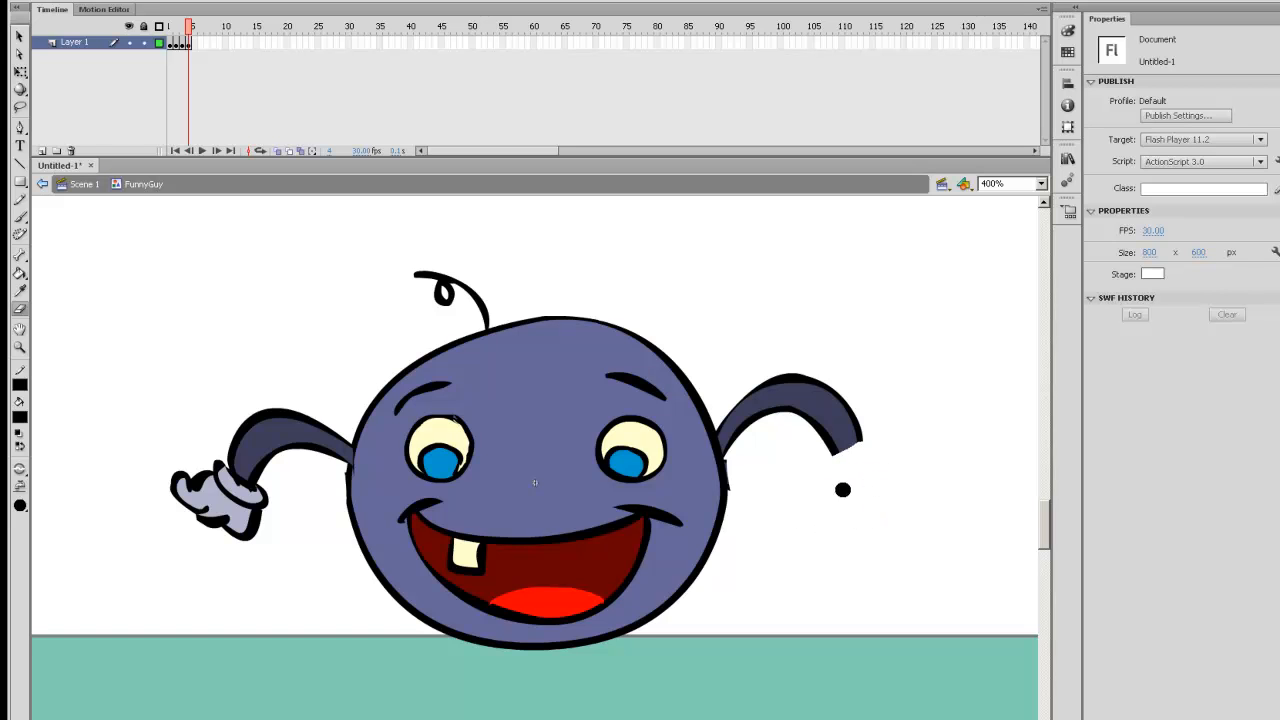
mouse_move(835, 374)
mouse_down()
mouse_move(869, 446)
mouse_move(842, 430)
mouse_up()
key(b)
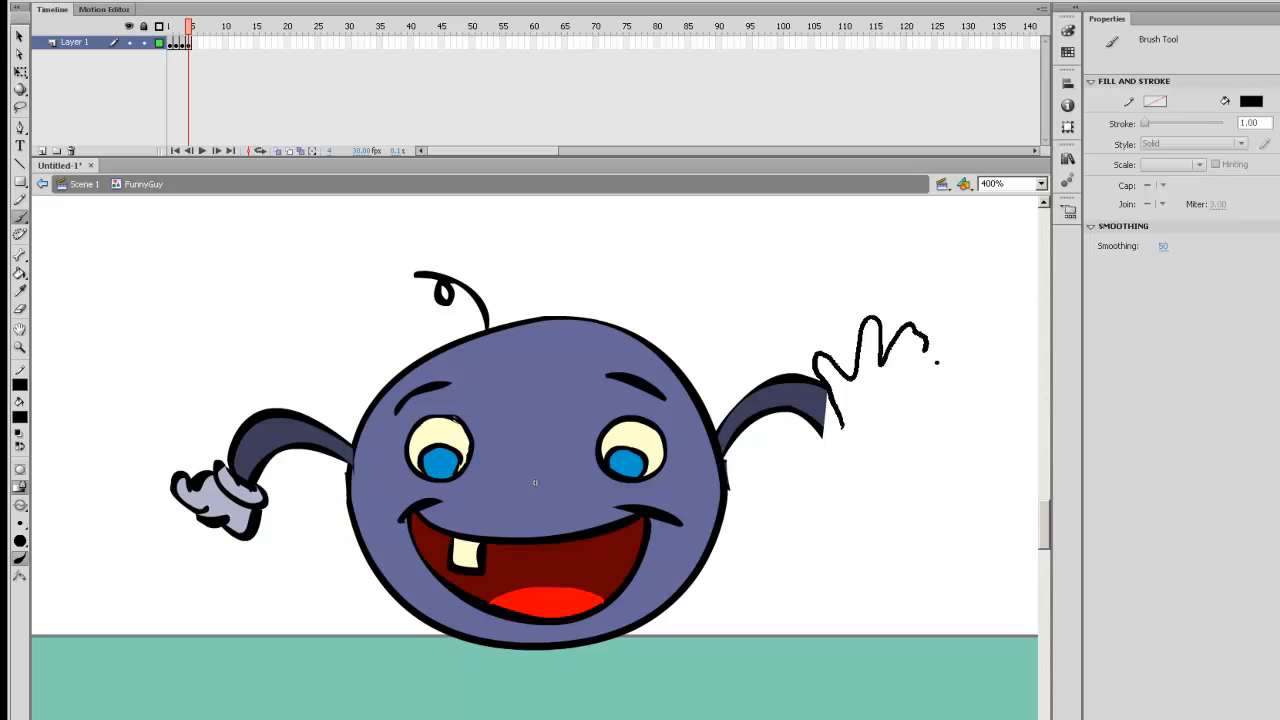
mouse_move(872, 431)
mouse_down()
mouse_move(835, 408)
mouse_move(850, 455)
mouse_move(881, 448)
mouse_move(820, 435)
mouse_up()
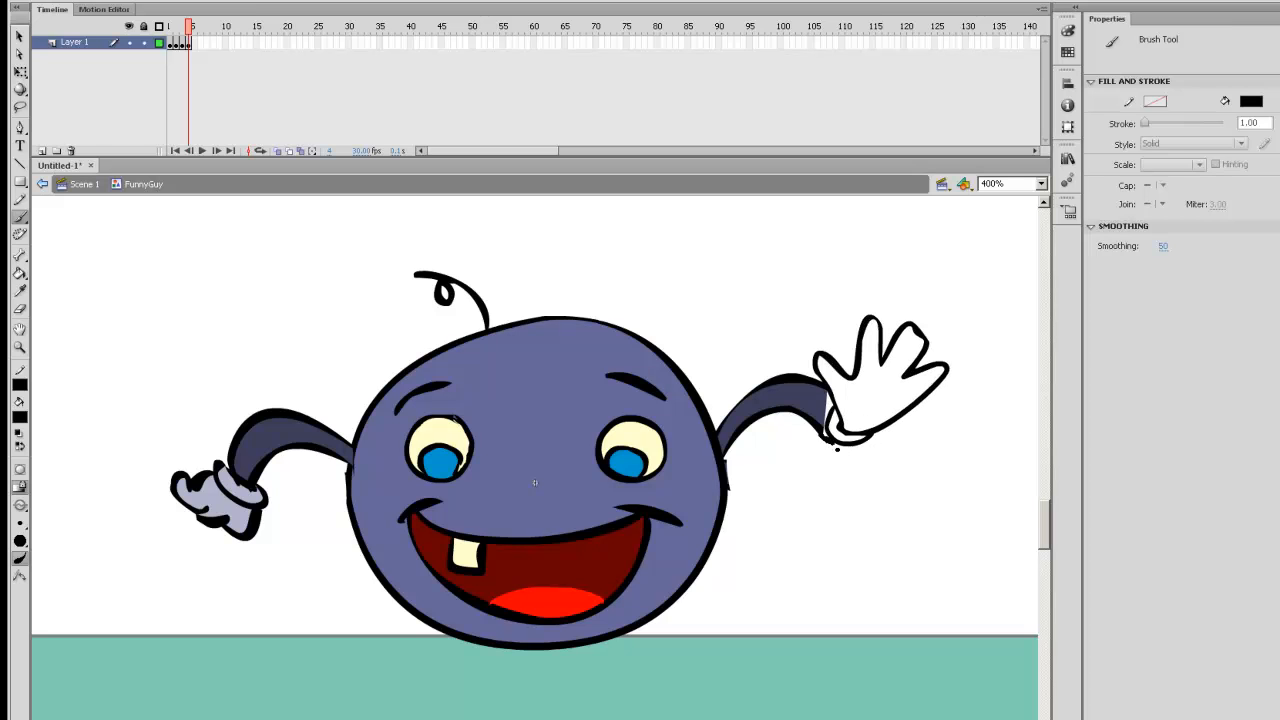
Fill the reworked arm with its sampled dark purple and the new hand and cuff with the other glove's light purple.
key(i)
click(814, 400)
click(829, 408)
key(i)
click(438, 432)
click(232, 489)
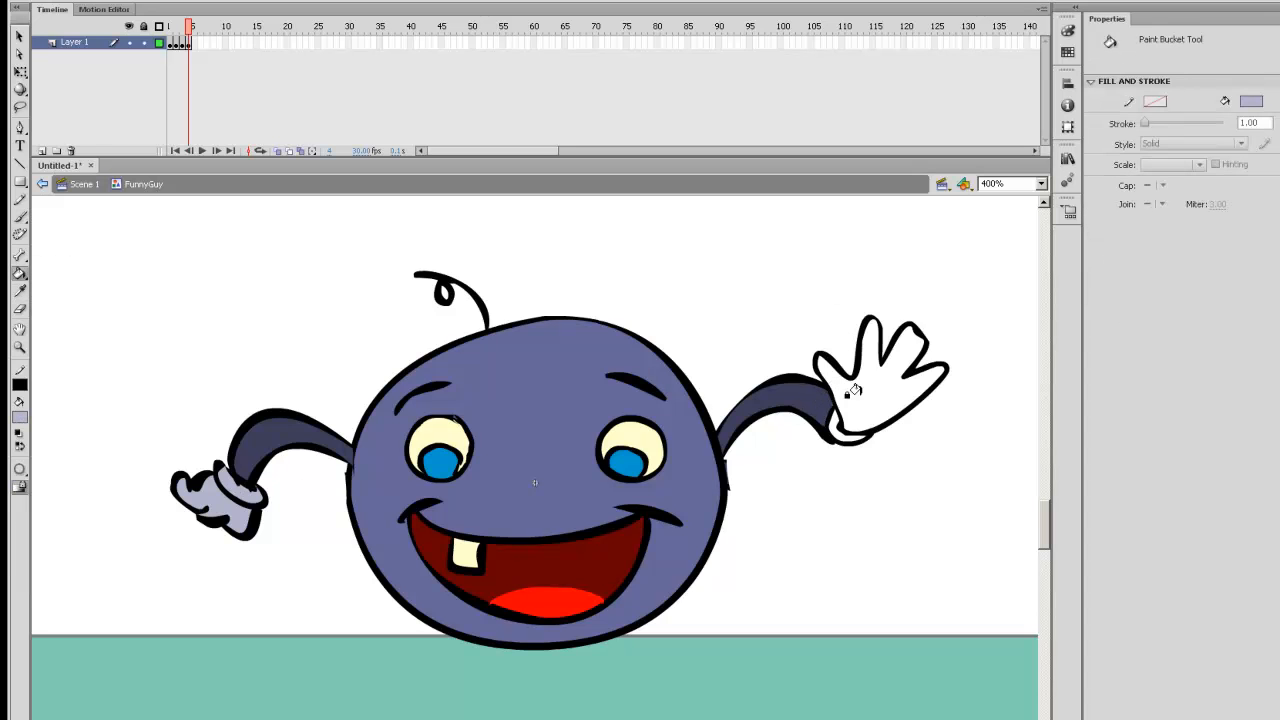
click(854, 391)
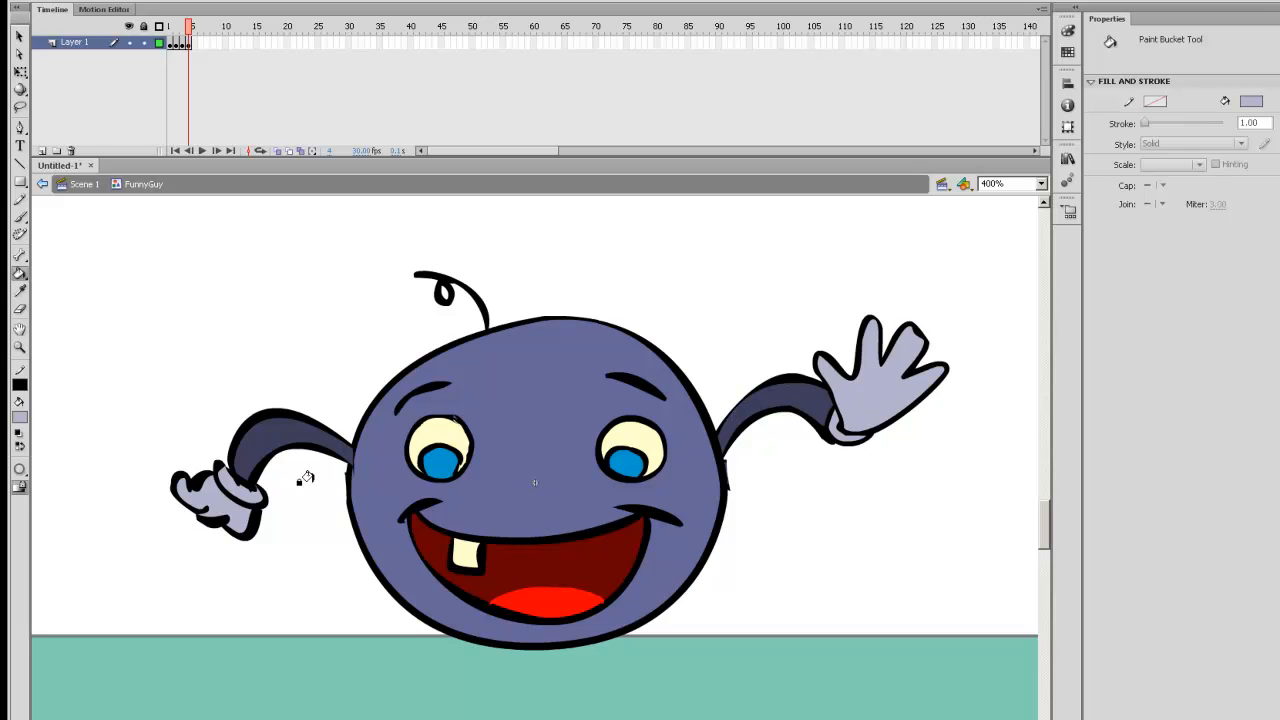
key(i)
Delete the left-hand arm and paste a copy of the raised right-hand arm on that side of the body.
key(l)
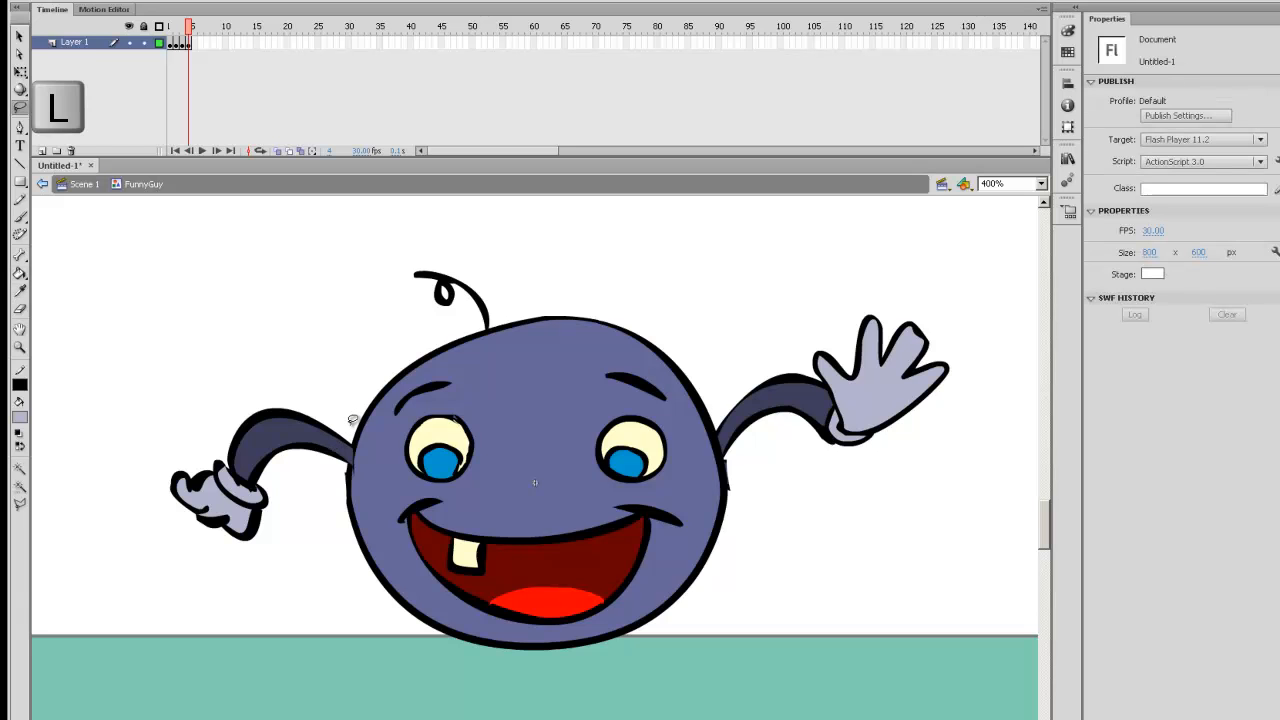
mouse_move(350, 460)
mouse_down()
mouse_move(223, 576)
mouse_move(166, 385)
mouse_move(356, 402)
mouse_up()
key(Delete)
mouse_move(754, 333)
mouse_down()
mouse_move(722, 405)
mouse_move(762, 476)
mouse_move(934, 258)
mouse_move(756, 328)
mouse_up()
key(ctrl+c)
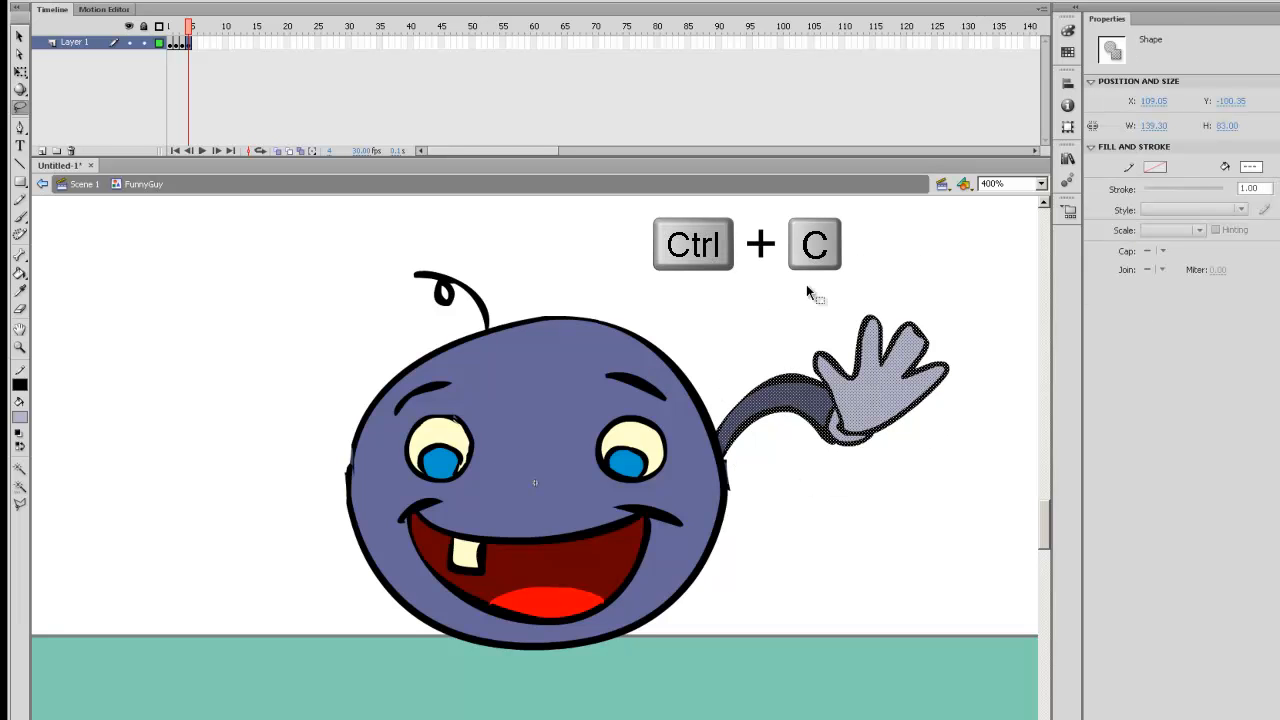
key(ctrl+v)
drag(590, 500, 320, 400)
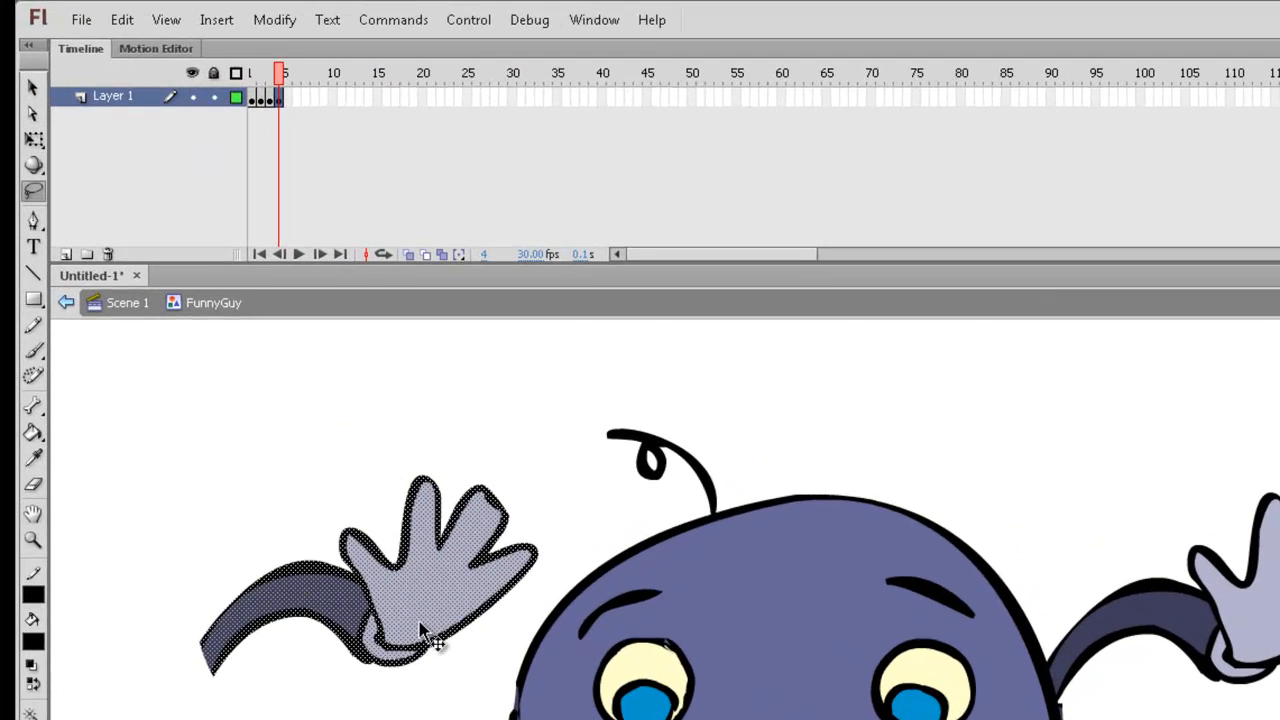
Flip the pasted arm horizontally and attach it to the body's left edge.
click(274, 20)
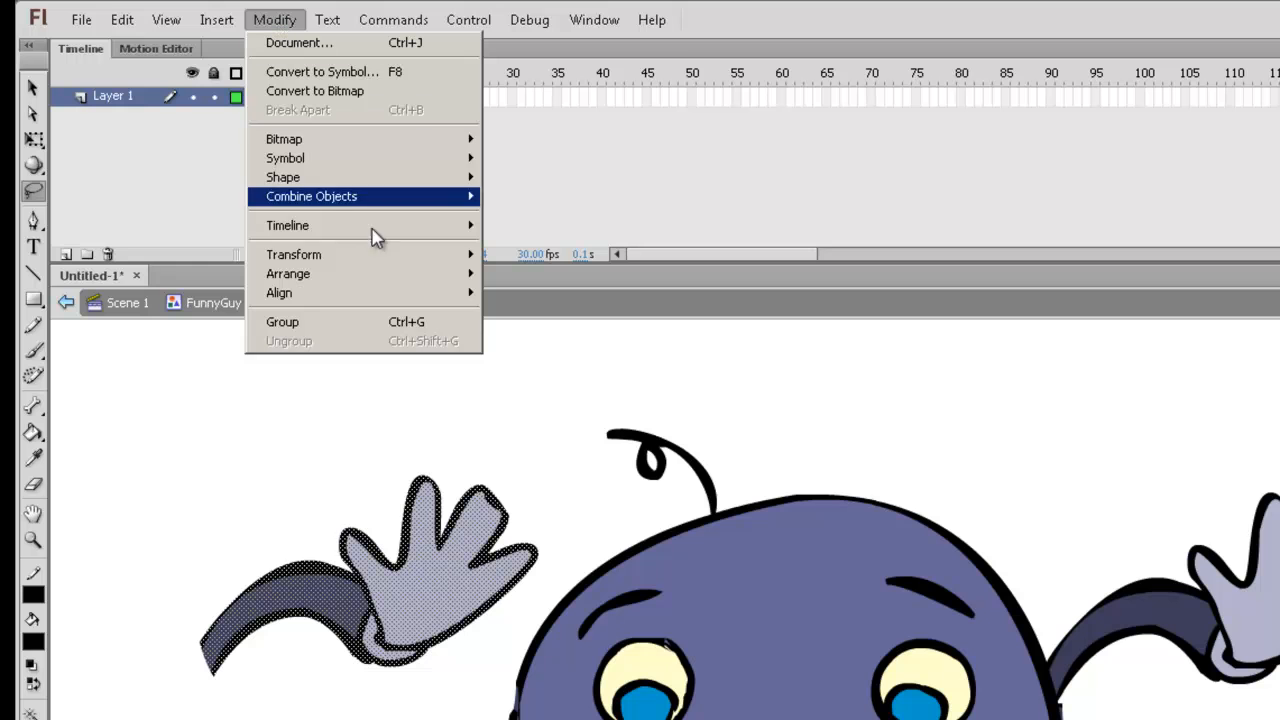
mouse_move(420, 275)
mouse_move(400, 254)
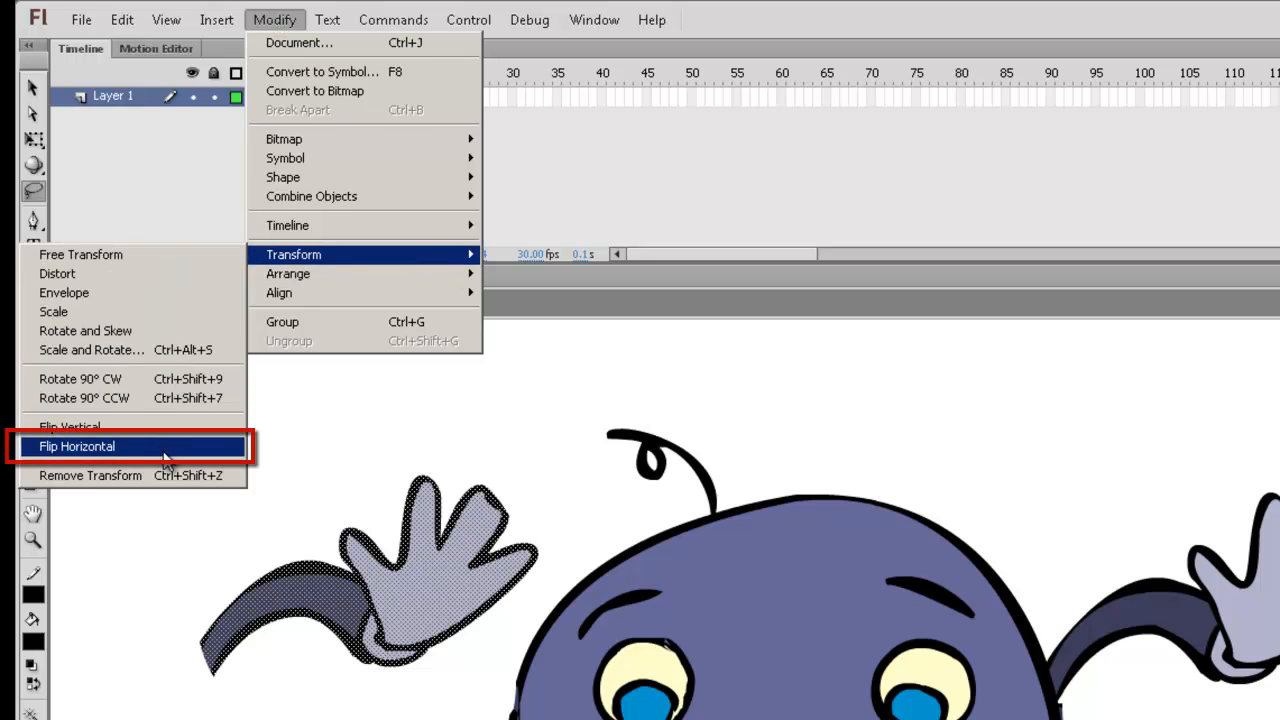
click(166, 450)
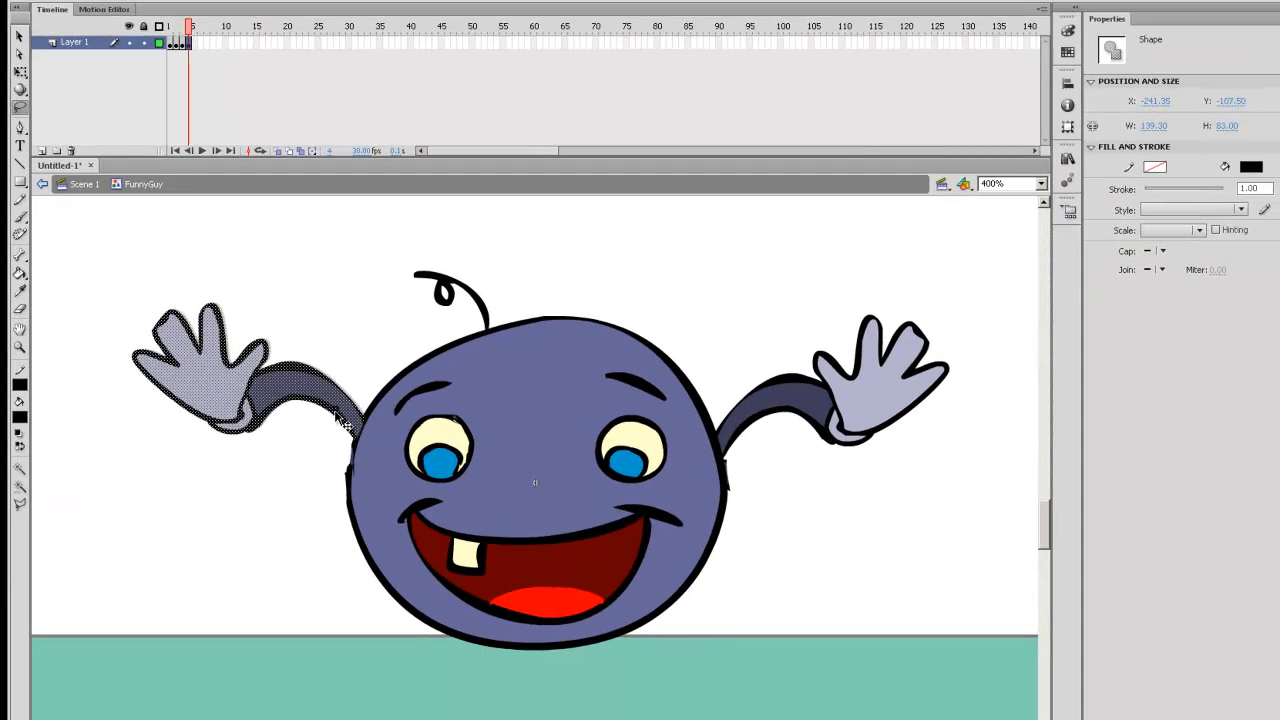
click(270, 543)
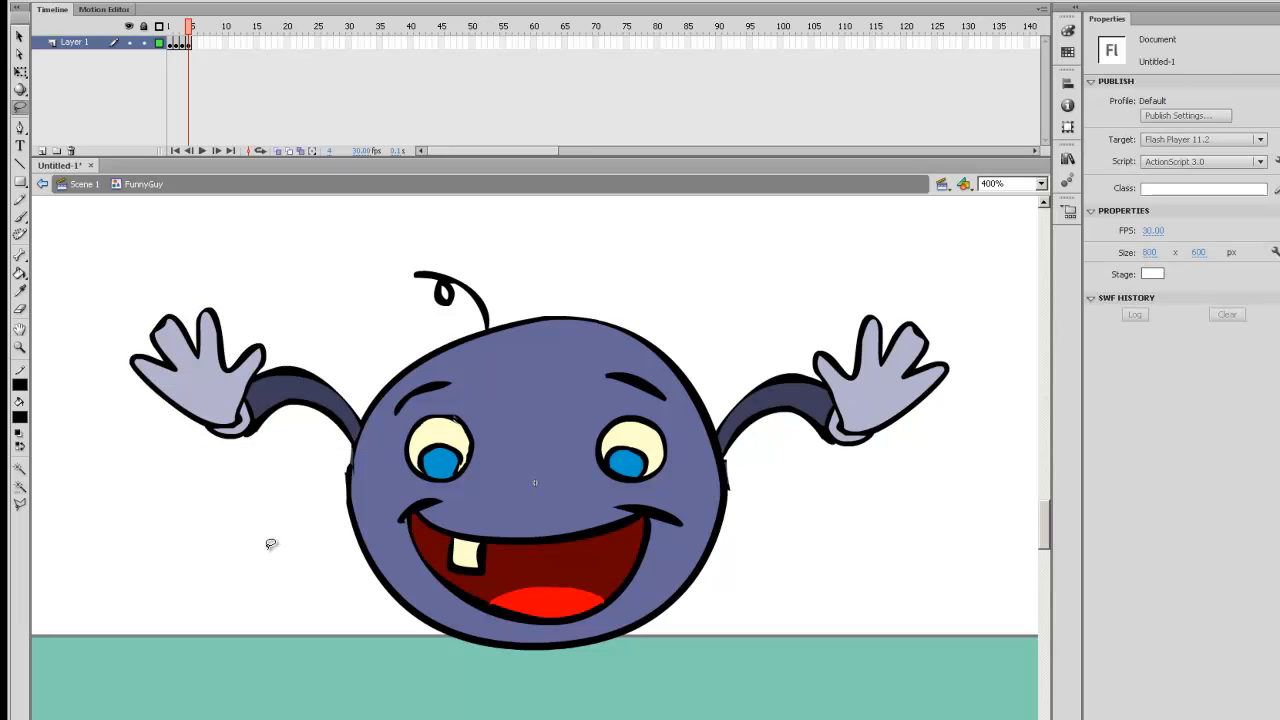
Step through the symbol's frames 1 to 4 to compare the poses, and return to frame 1.
key(ctrl+minus)
key(comma)
key(comma)
key(comma)
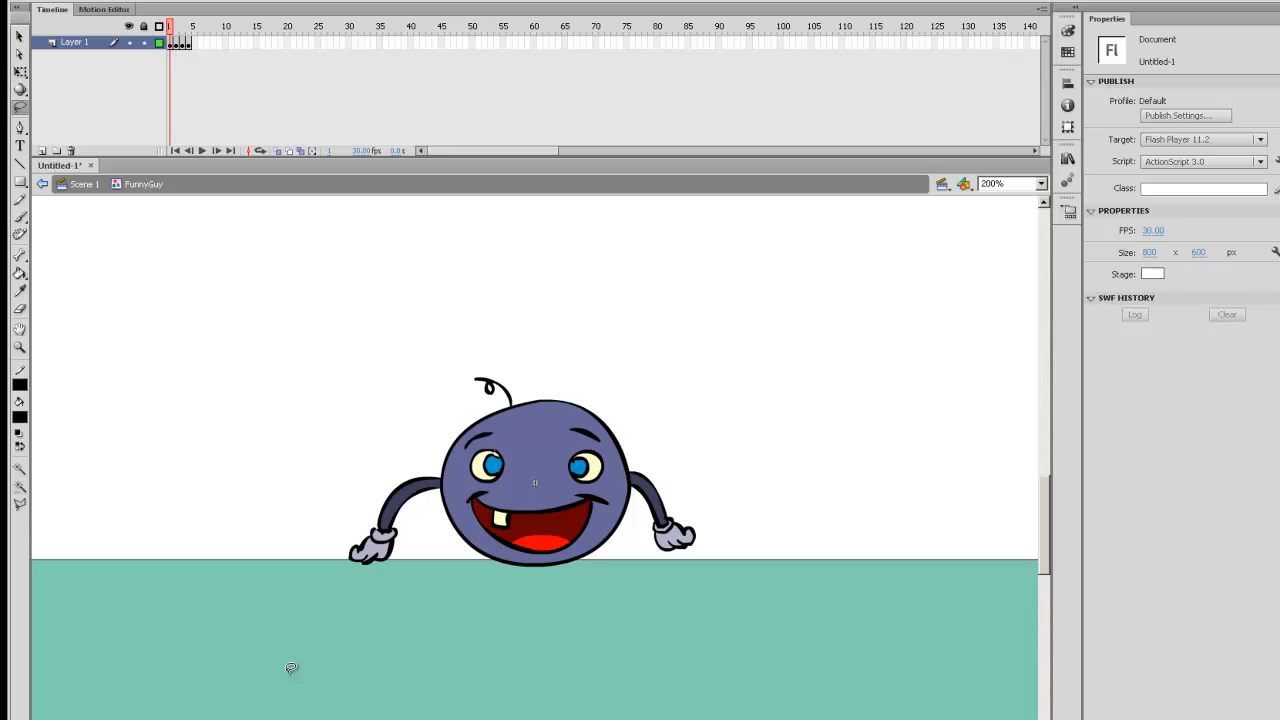
key(period)
key(period)
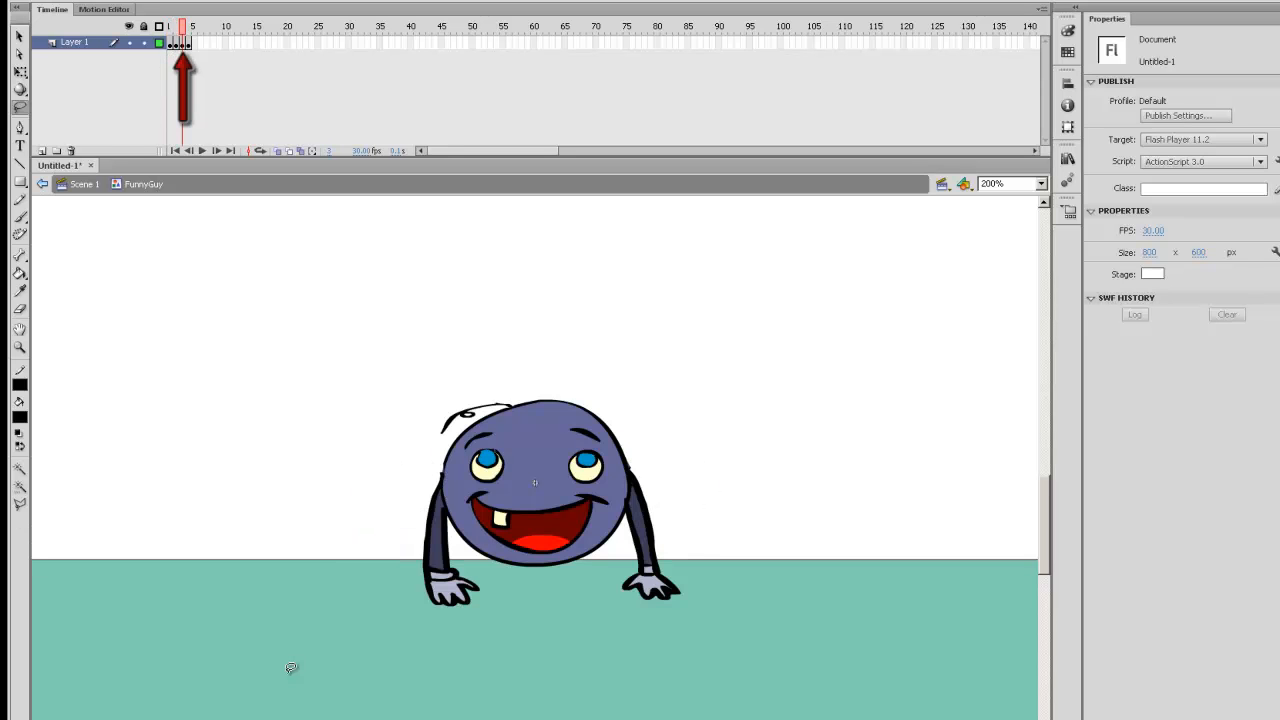
key(period)
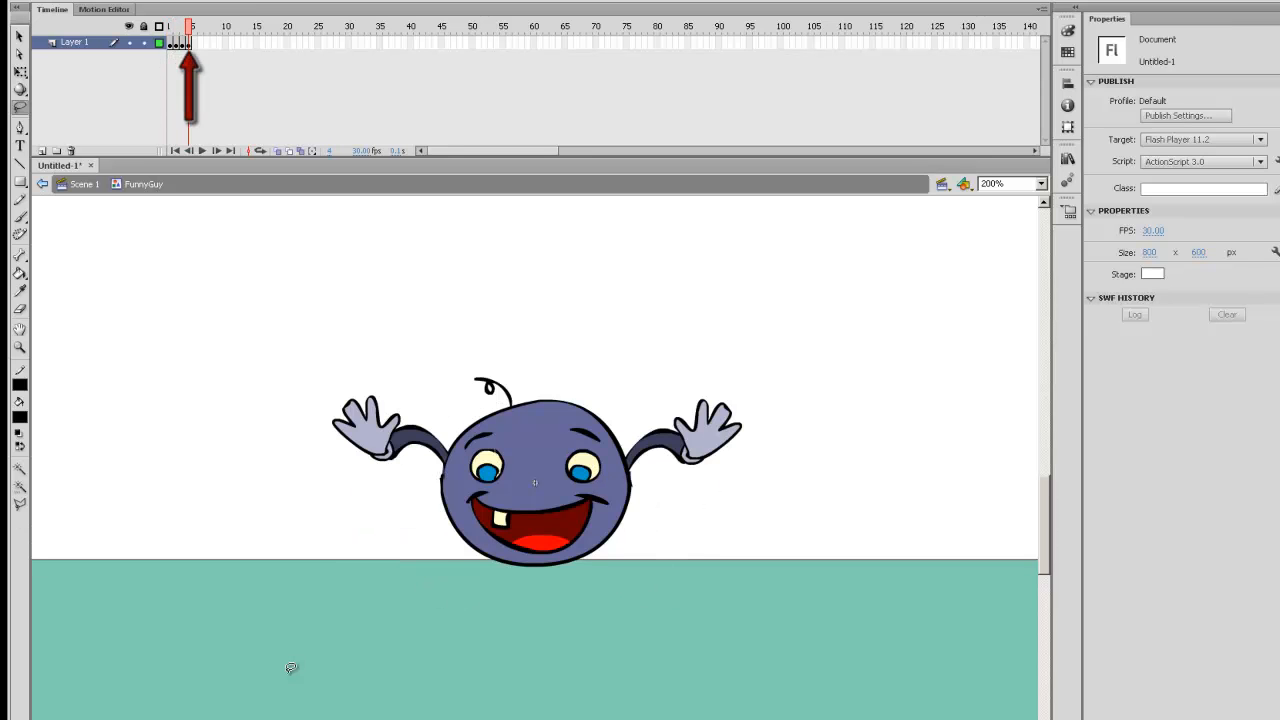
click(172, 44)
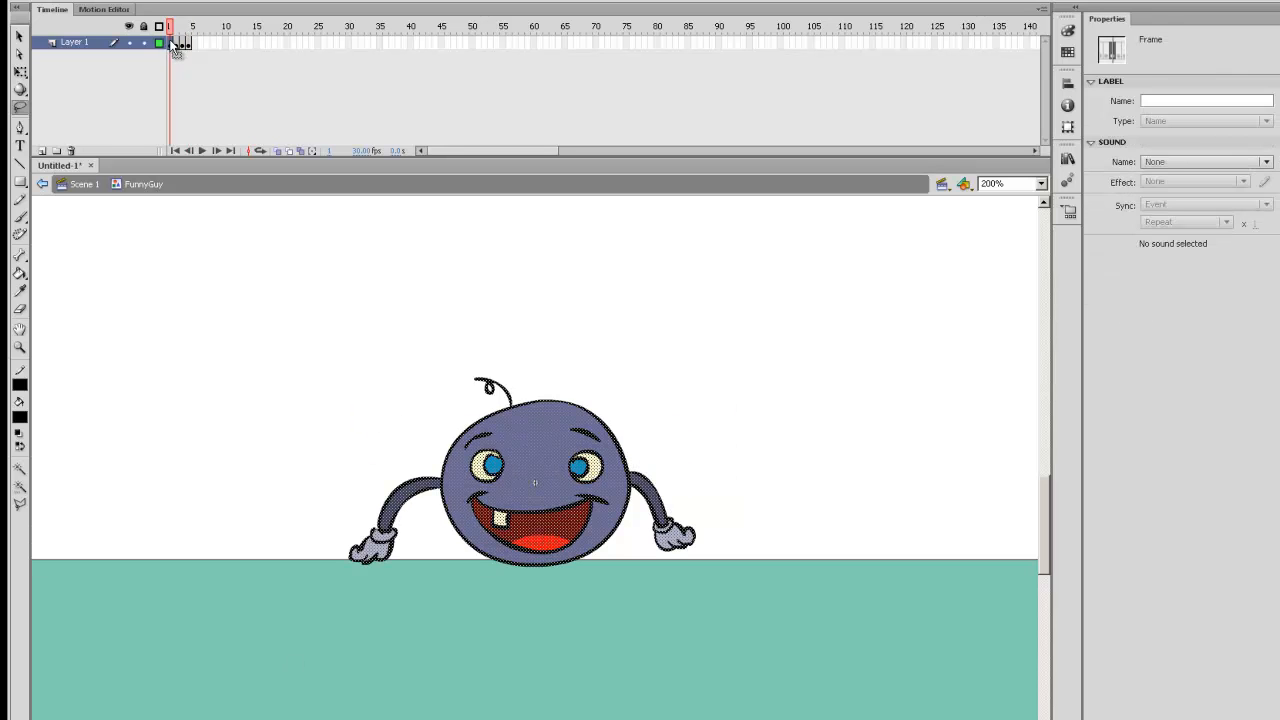
click(763, 442)
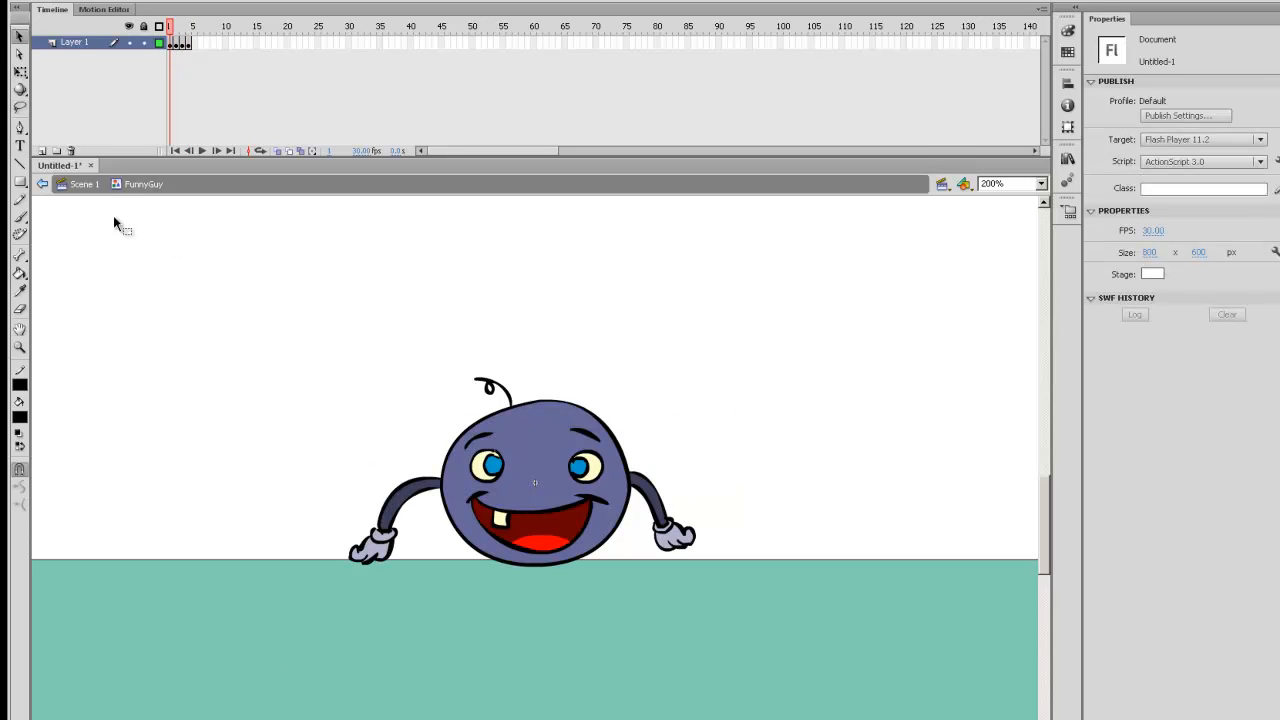
Return to Scene 1 and set the character on frame 25 to show symbol frame 4 as its first frame.
click(85, 184)
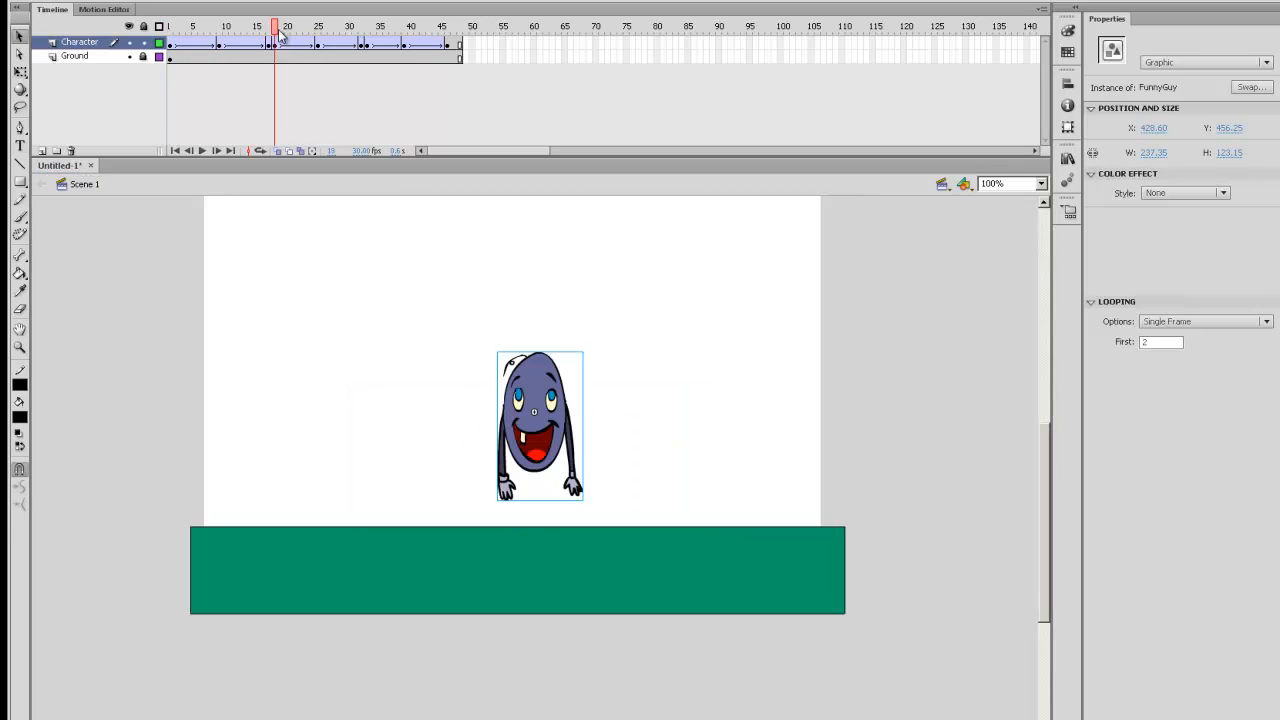
drag(281, 40, 318, 38)
drag(510, 240, 509, 297)
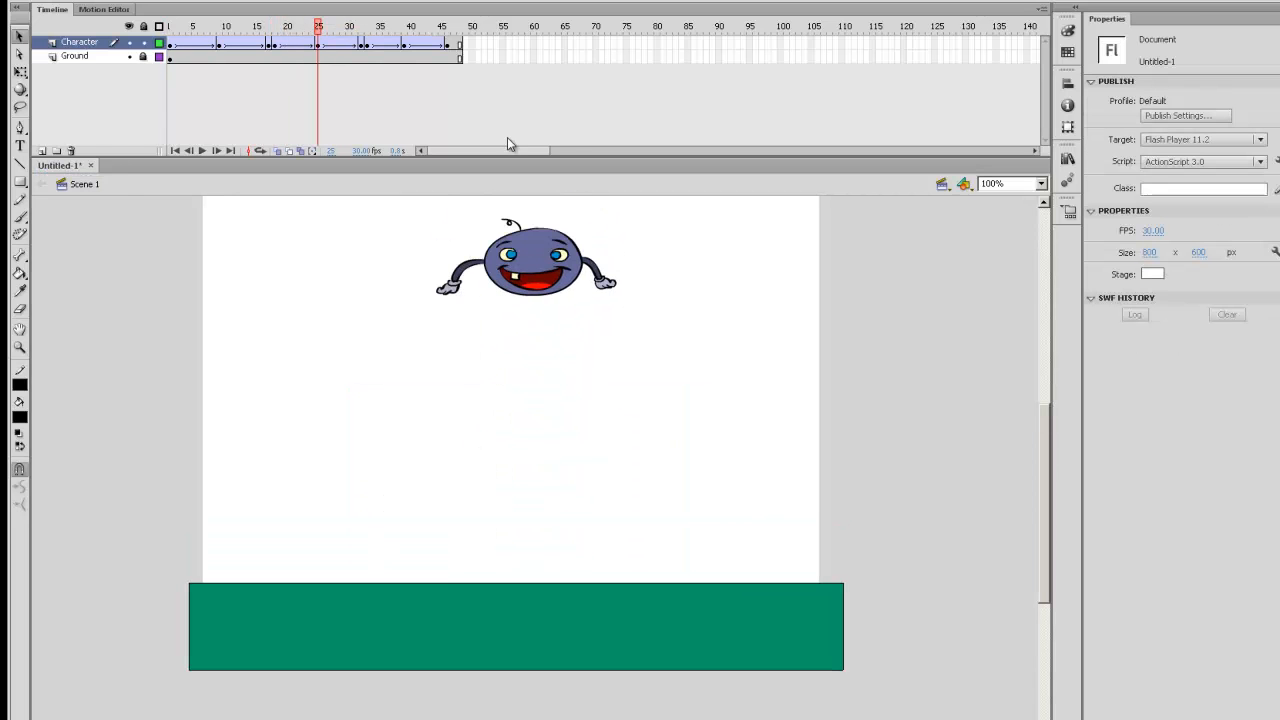
click(320, 45)
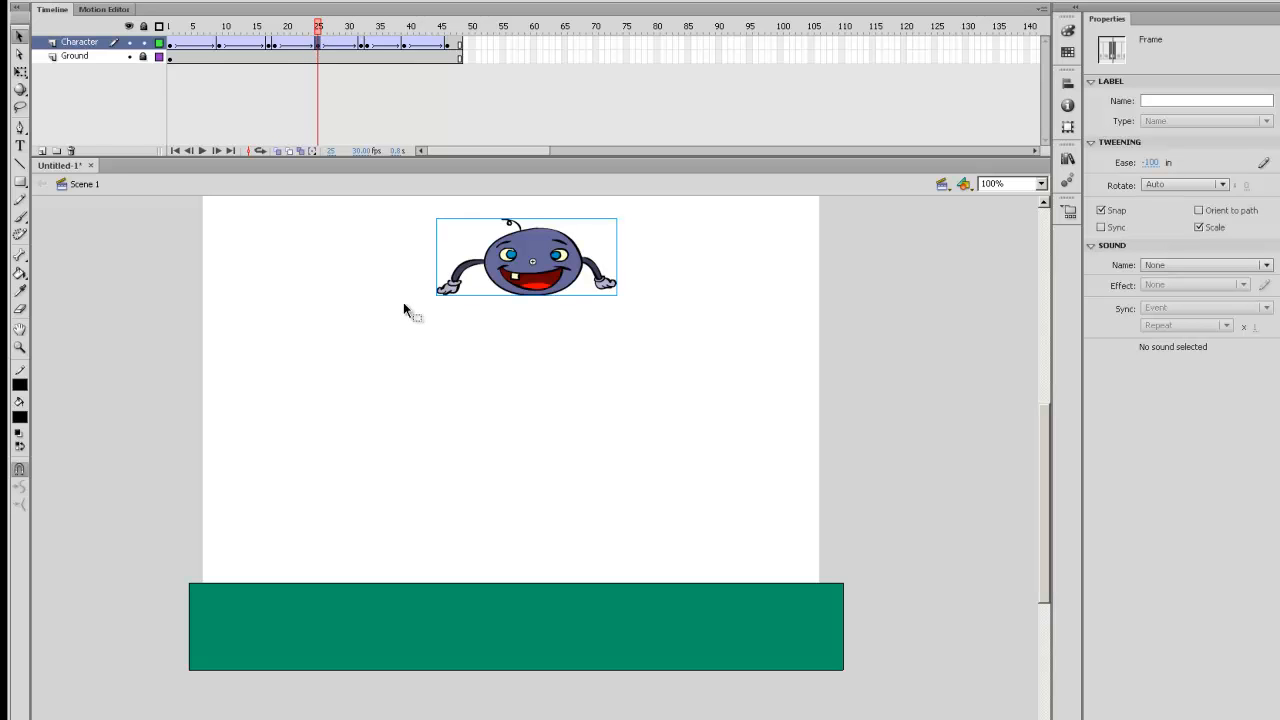
click(562, 275)
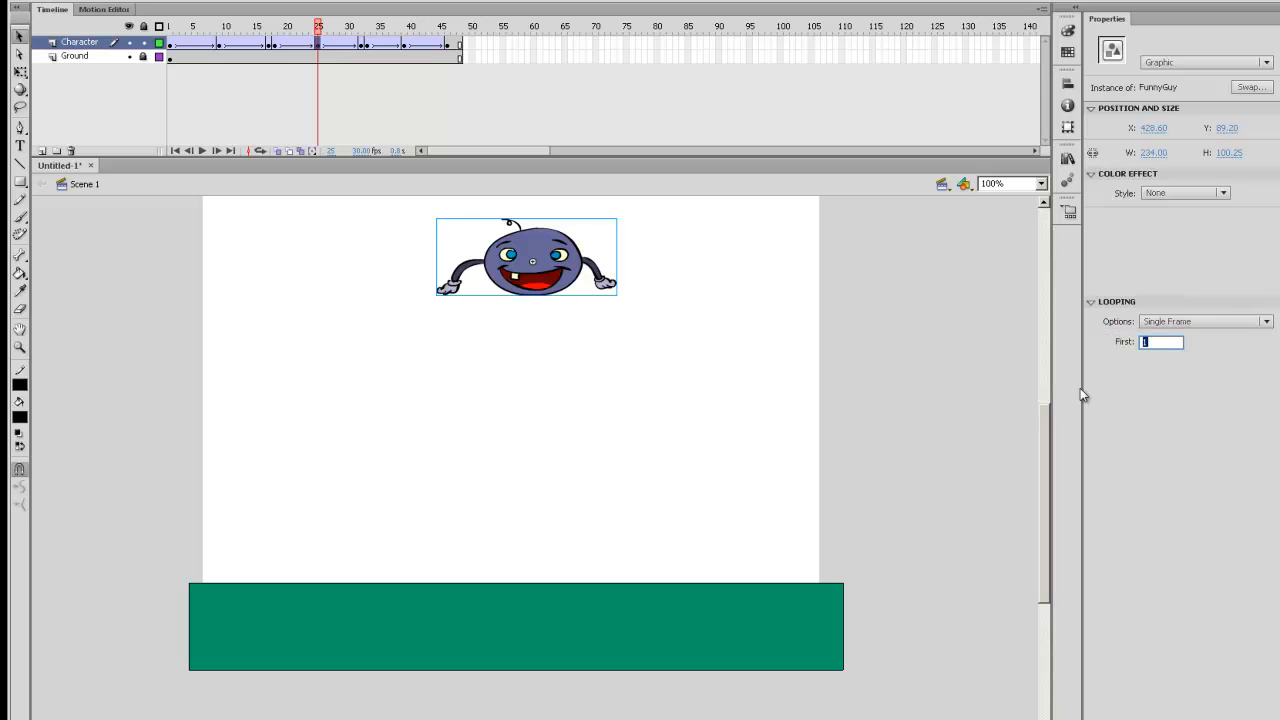
text(4)
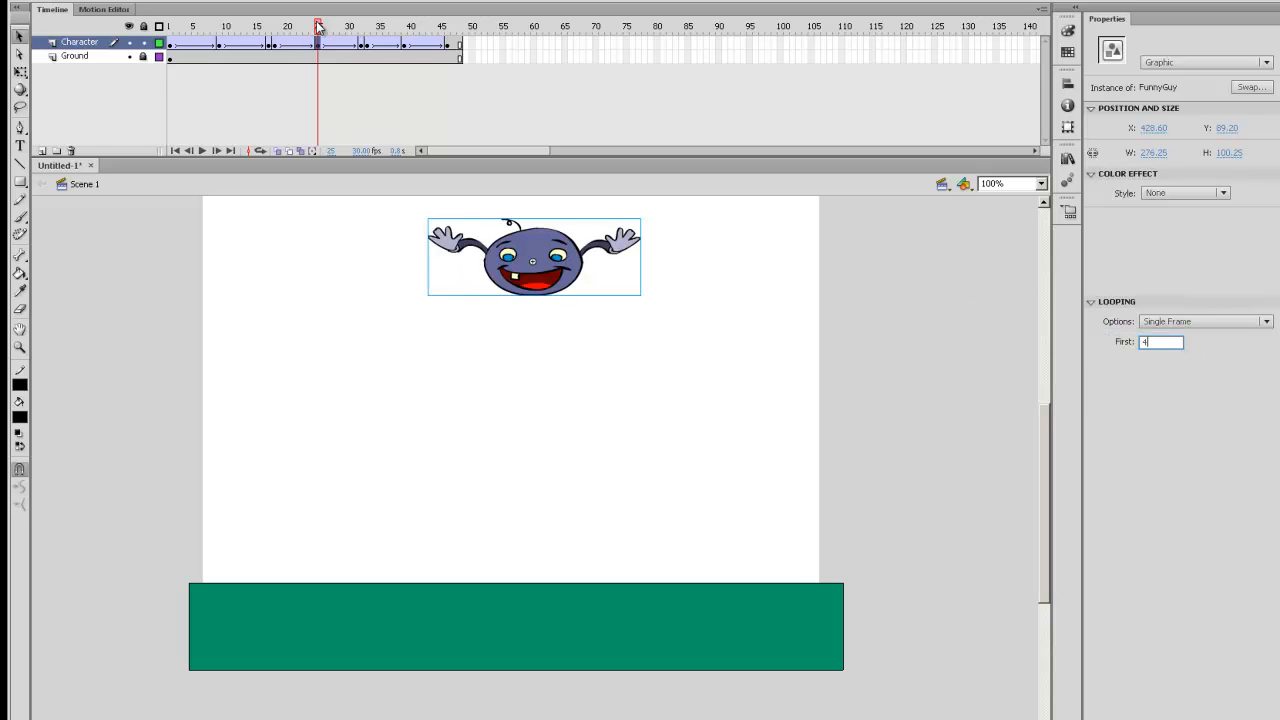
Scrub past frame 25 to check the falling pose and select the Character keyframe on frame 32.
drag(322, 37, 343, 30)
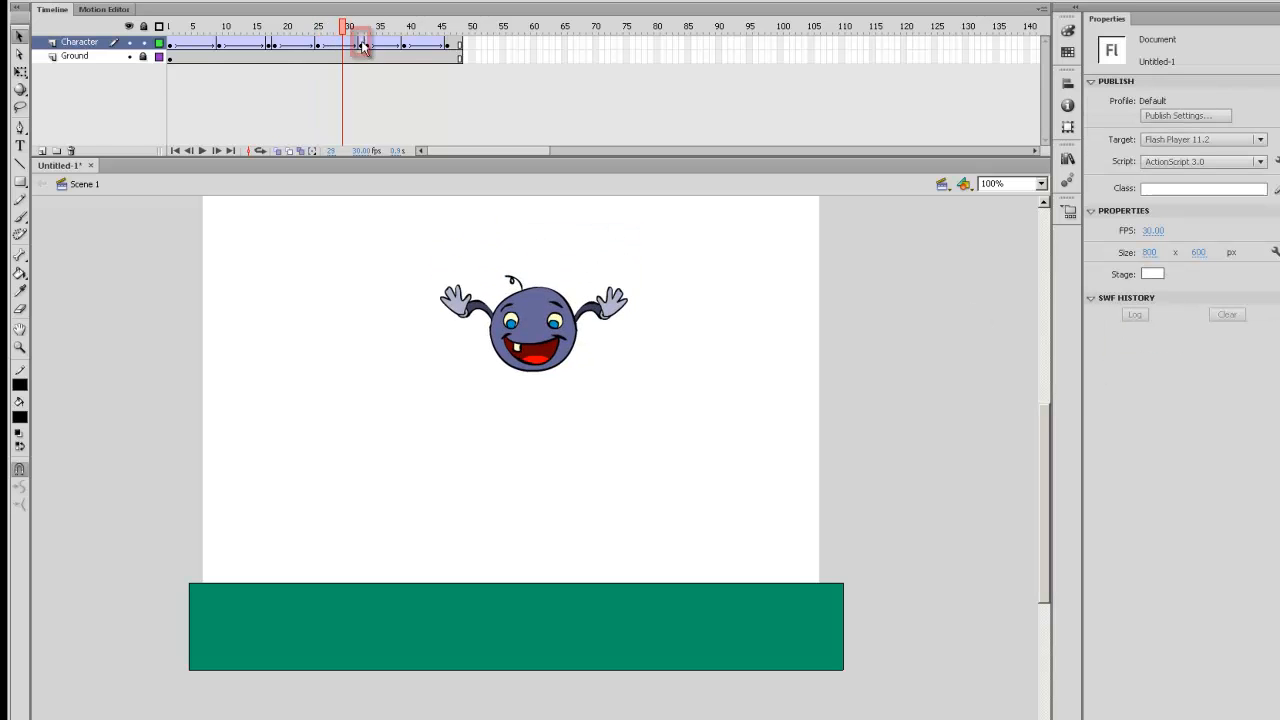
click(362, 44)
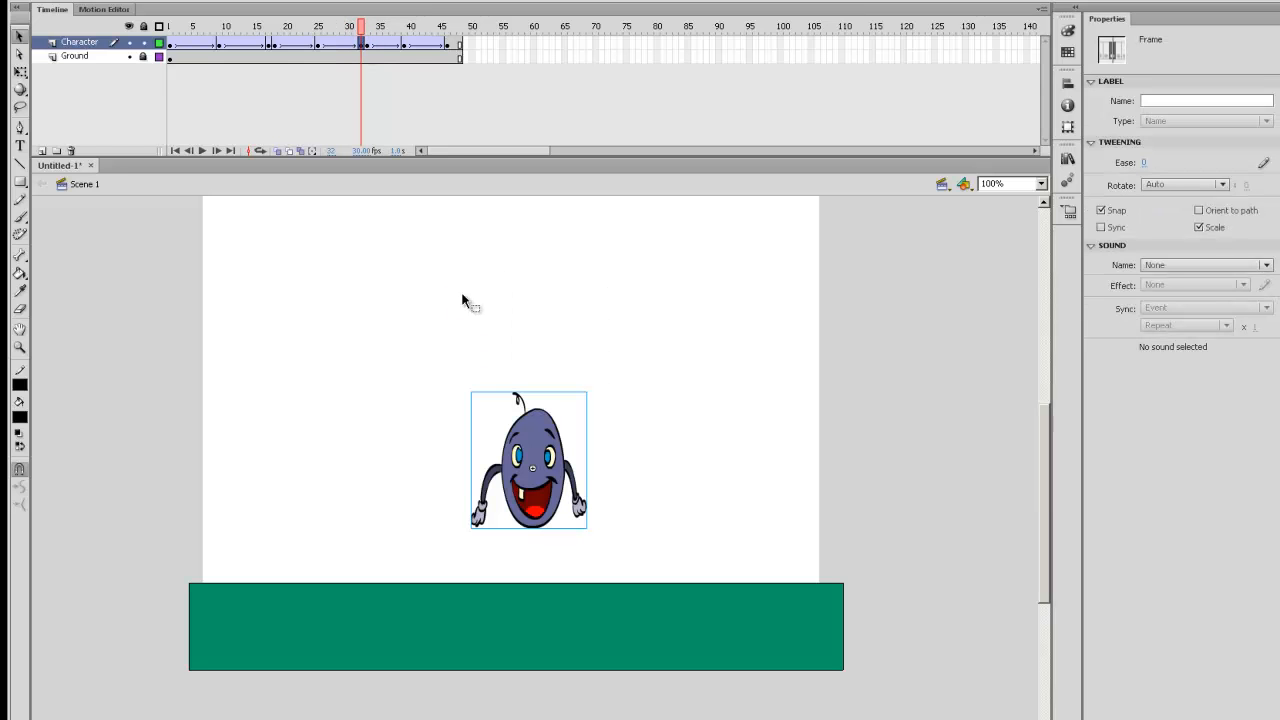
Set the character instance on frame 32 to display symbol frame 4 and play back the animation.
click(562, 467)
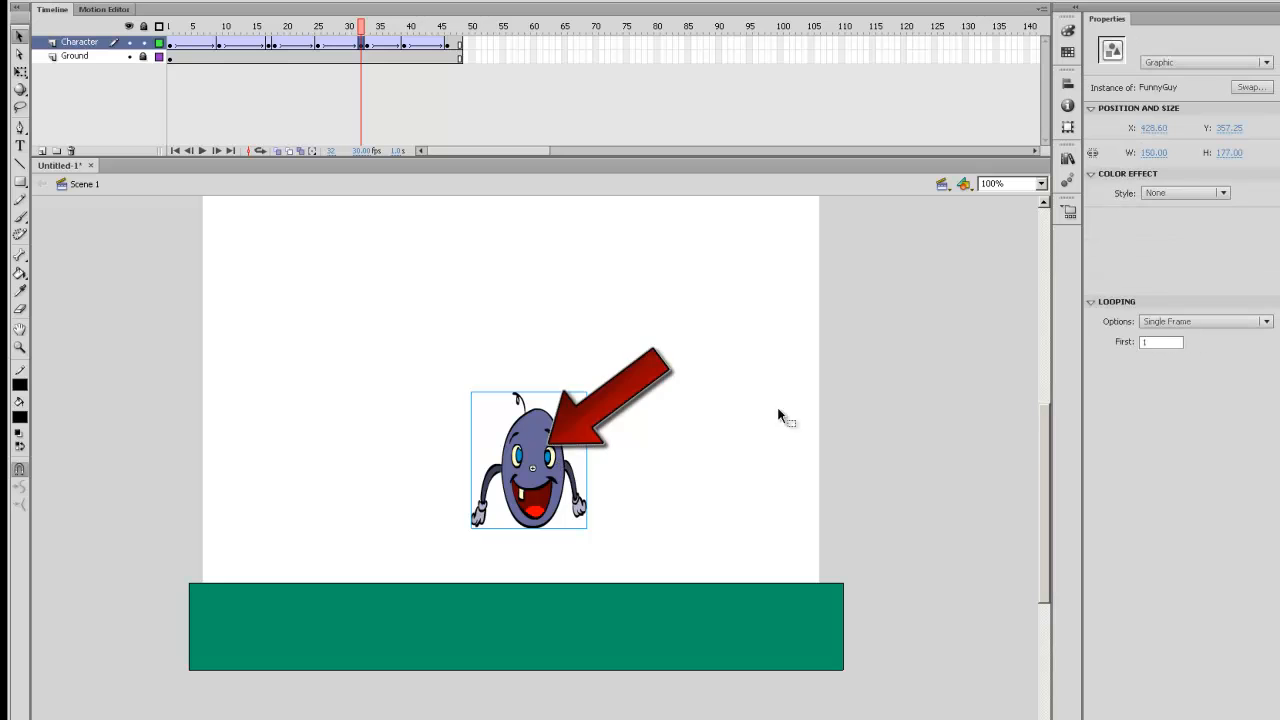
double_click(1147, 343)
text(4)
key(Return)
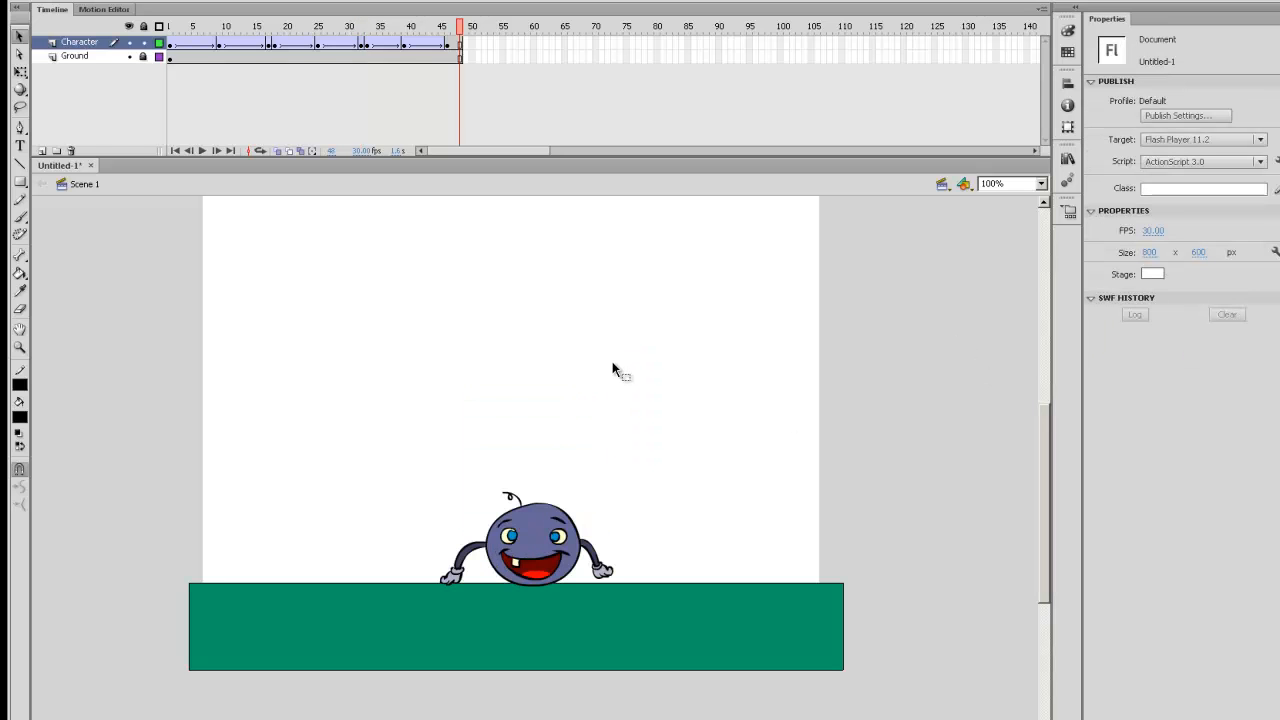
key(Return)
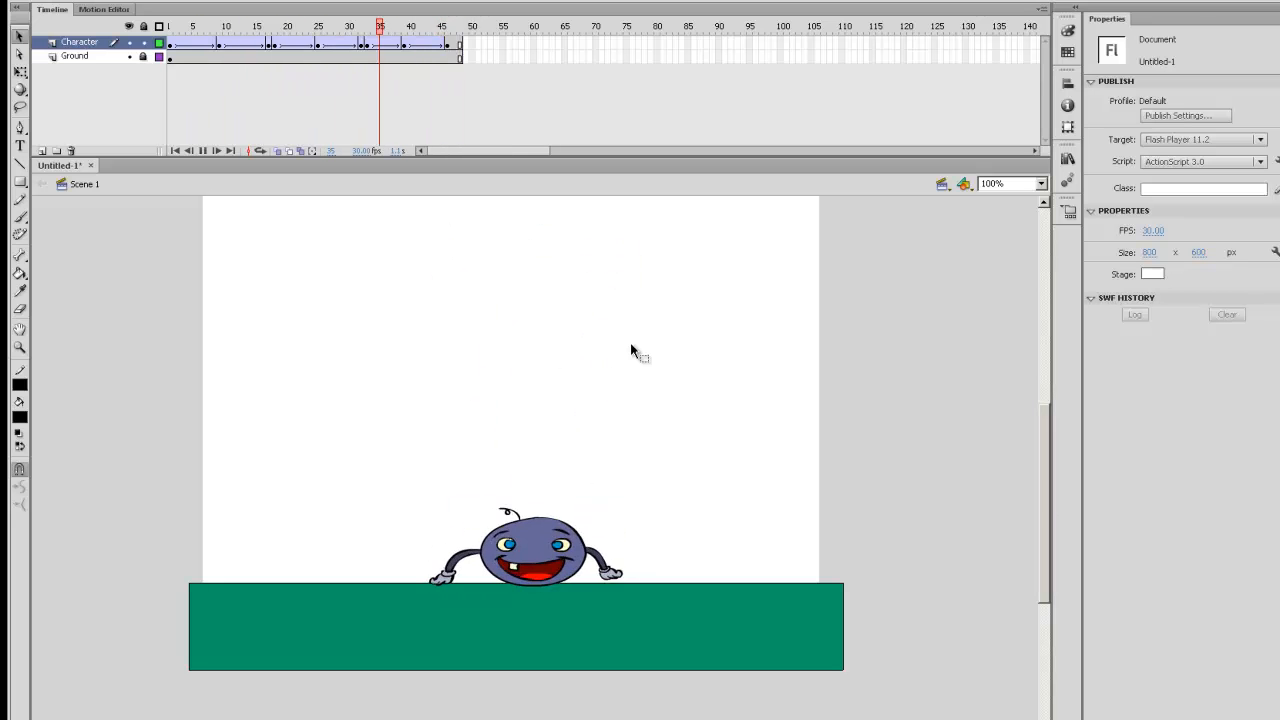
key(Return)
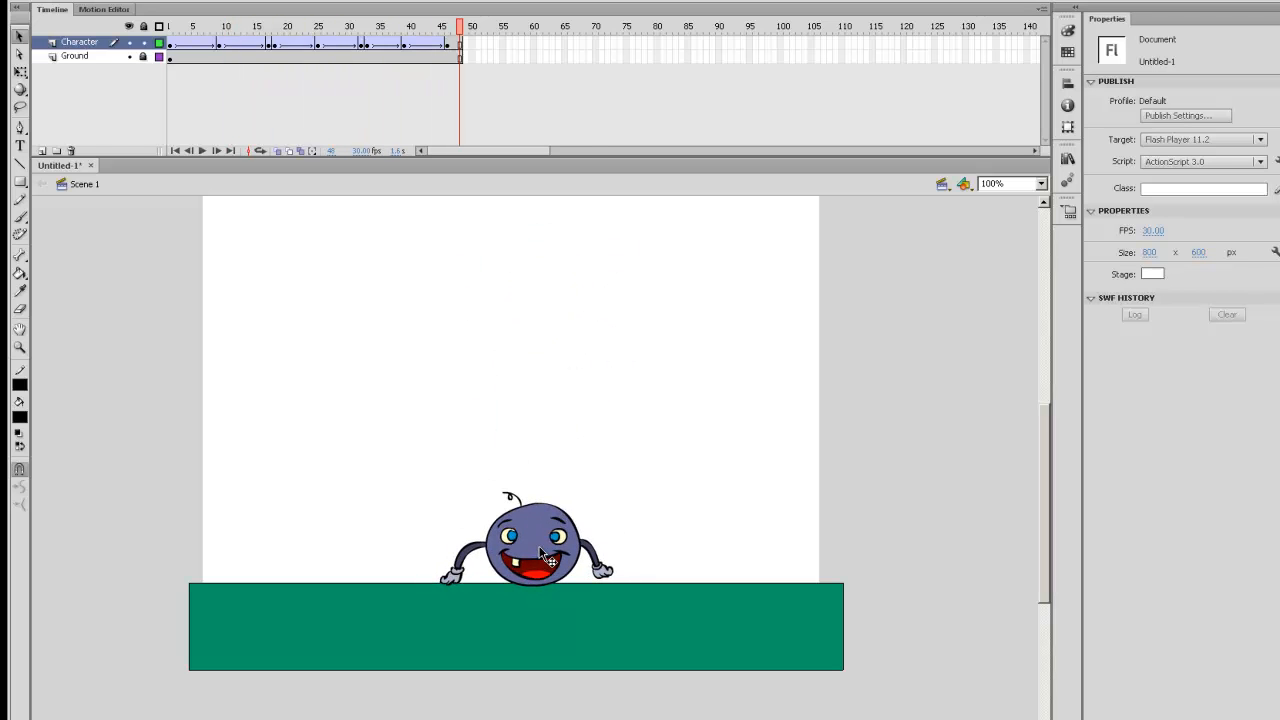
key(Return)
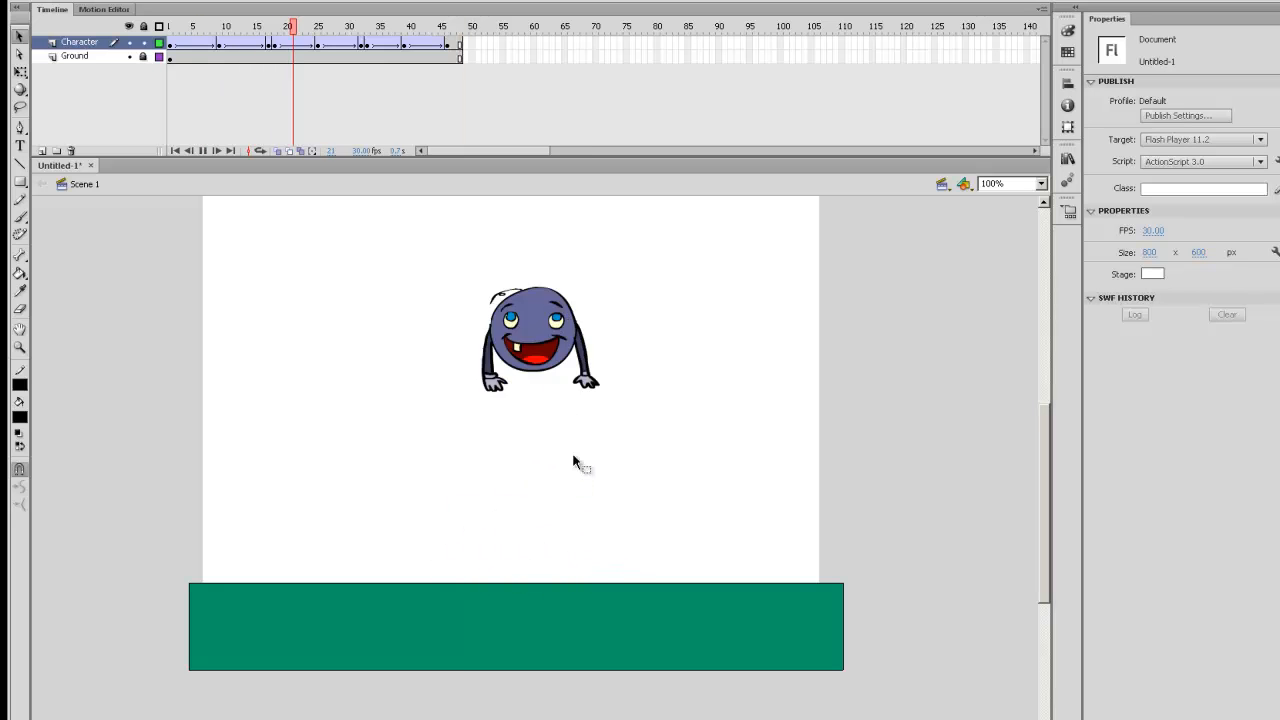
key(Return)
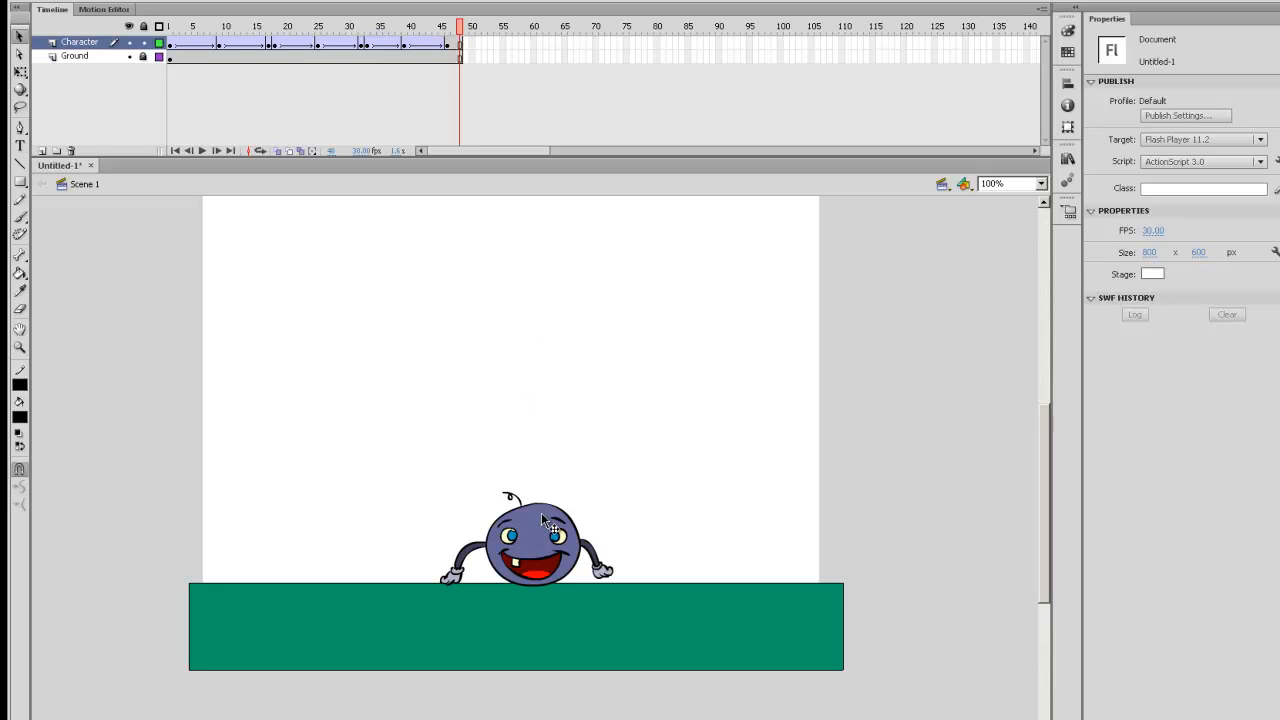
Inside the FunnyGuy symbol, erase the curly strand of hair from the frame 4 drawing.
click(172, 28)
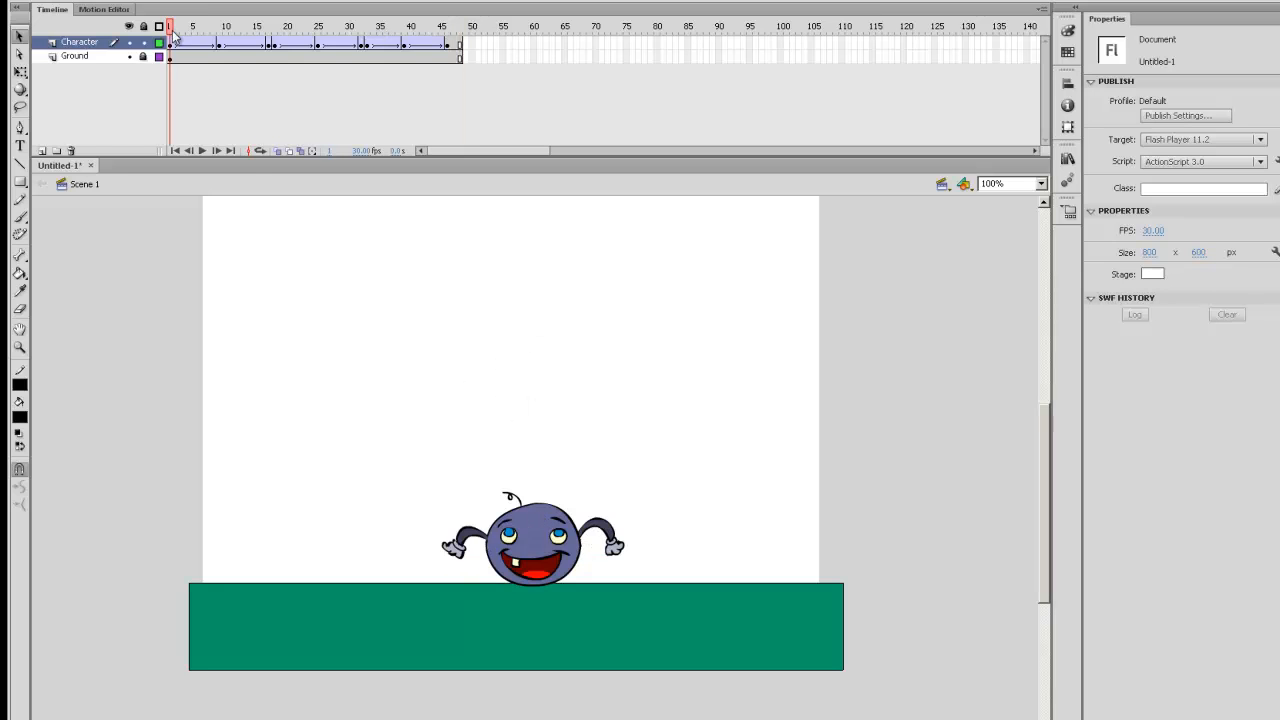
double_click(541, 522)
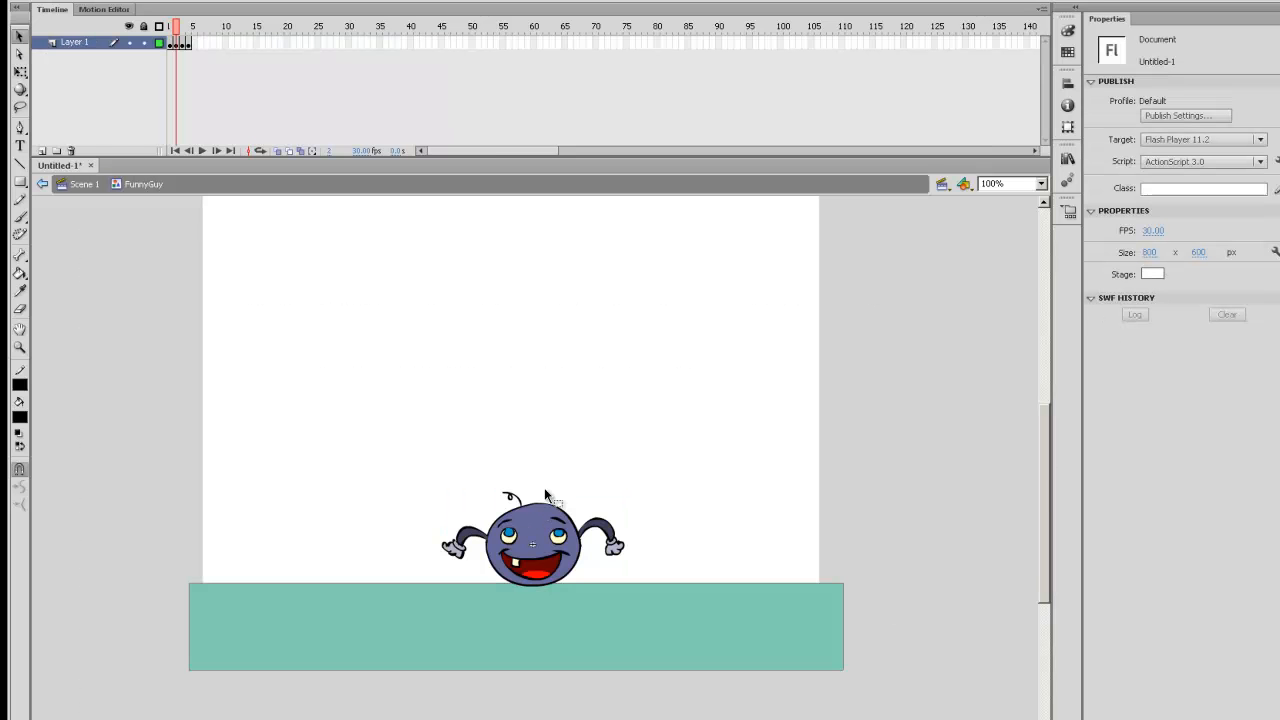
key(ctrl+=)
drag(180, 30, 193, 32)
key(ctrl+=)
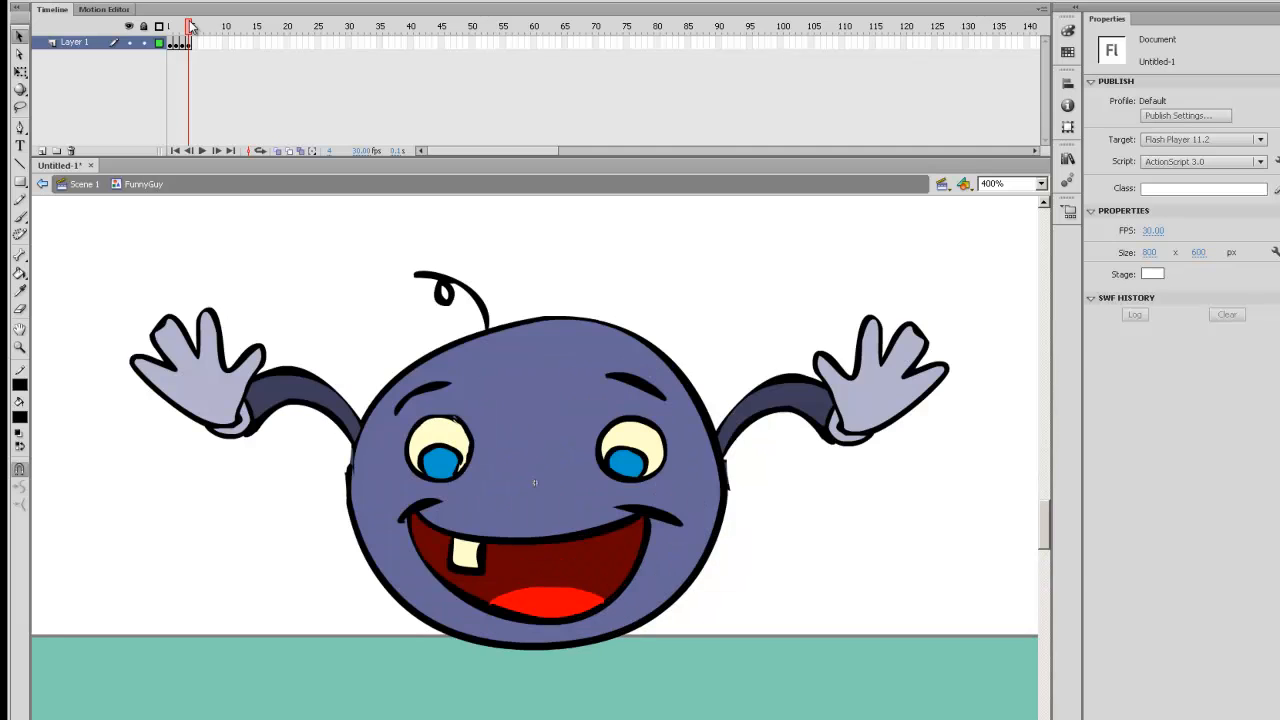
key(e)
mouse_move(412, 272)
mouse_down()
mouse_move(446, 262)
mouse_move(492, 280)
mouse_move(488, 316)
mouse_move(495, 300)
mouse_up()
key(ctrl+minus)
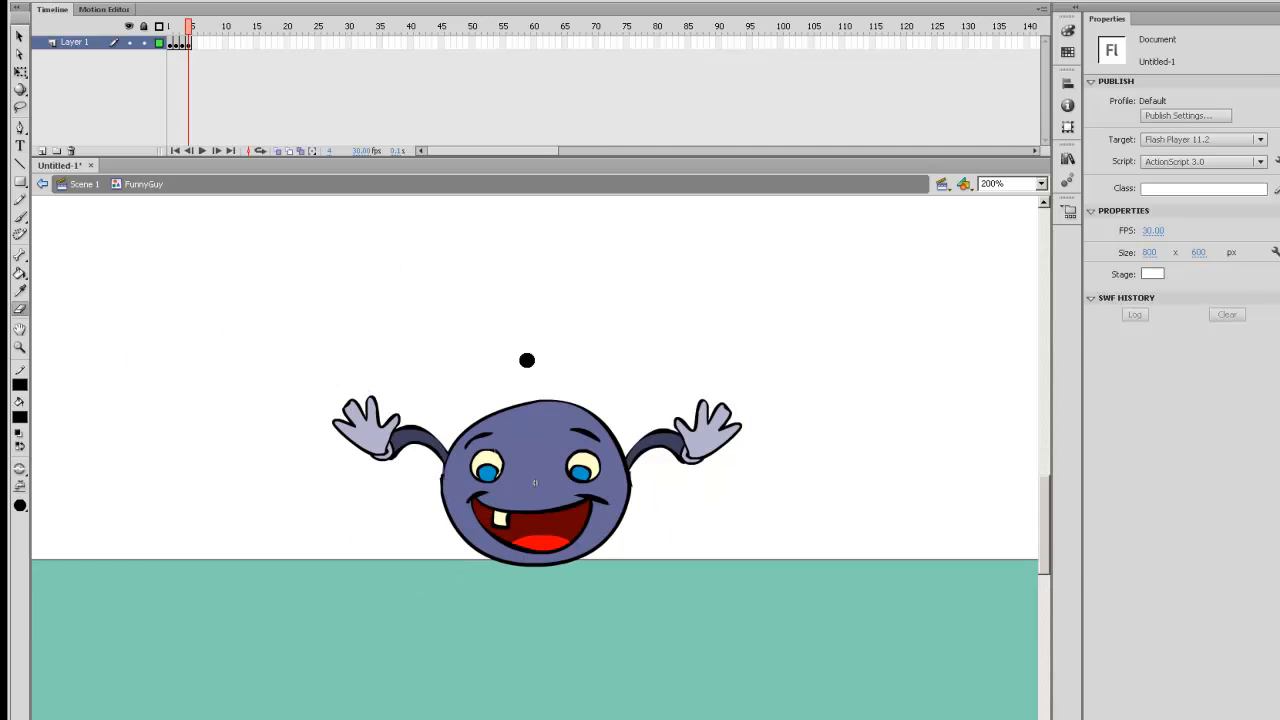
Paint a new strand of hair on the symbol's frame 4 with the Brush, then return to Scene 1 and preview the animation.
key(b)
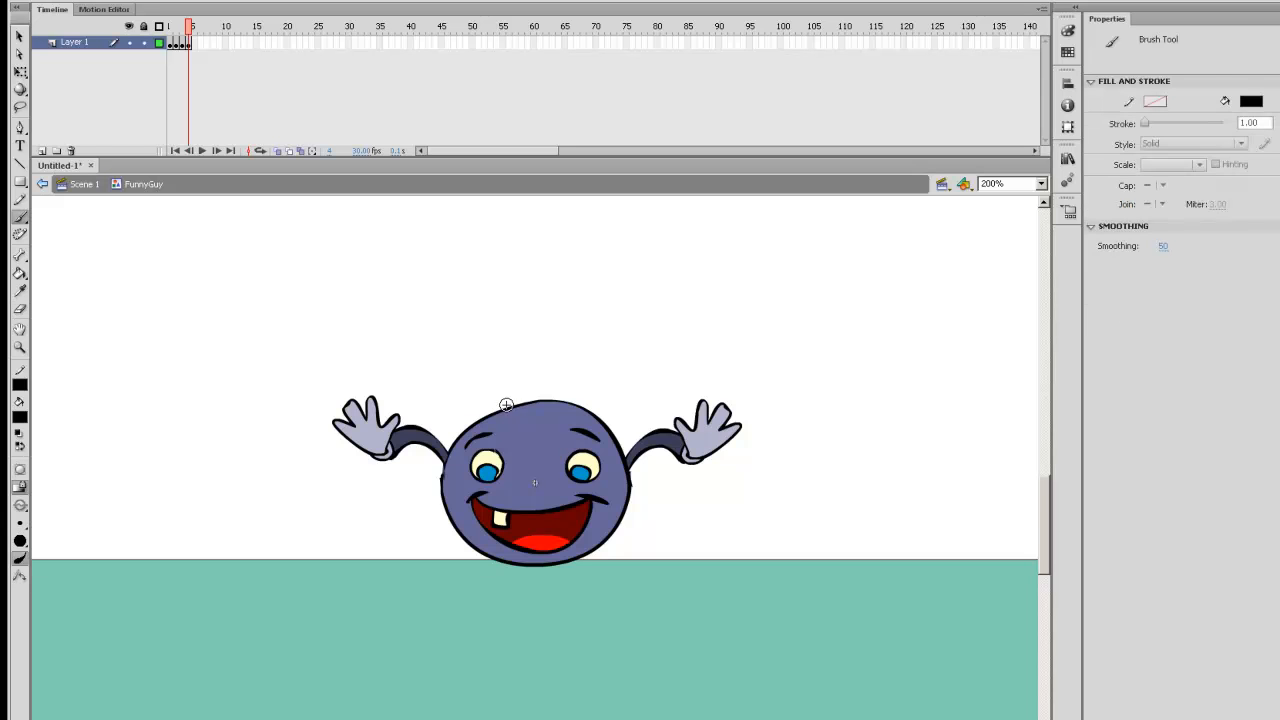
drag(502, 347, 491, 339)
double_click(596, 341)
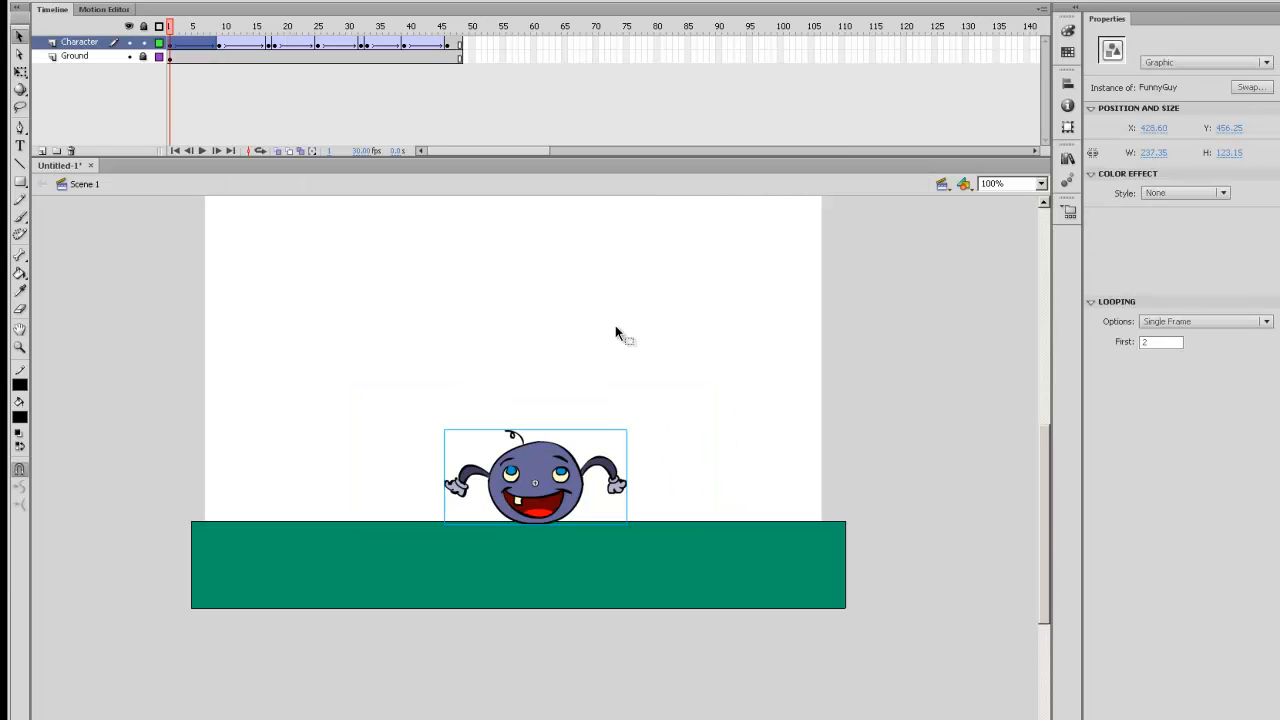
key(ctrl+minus)
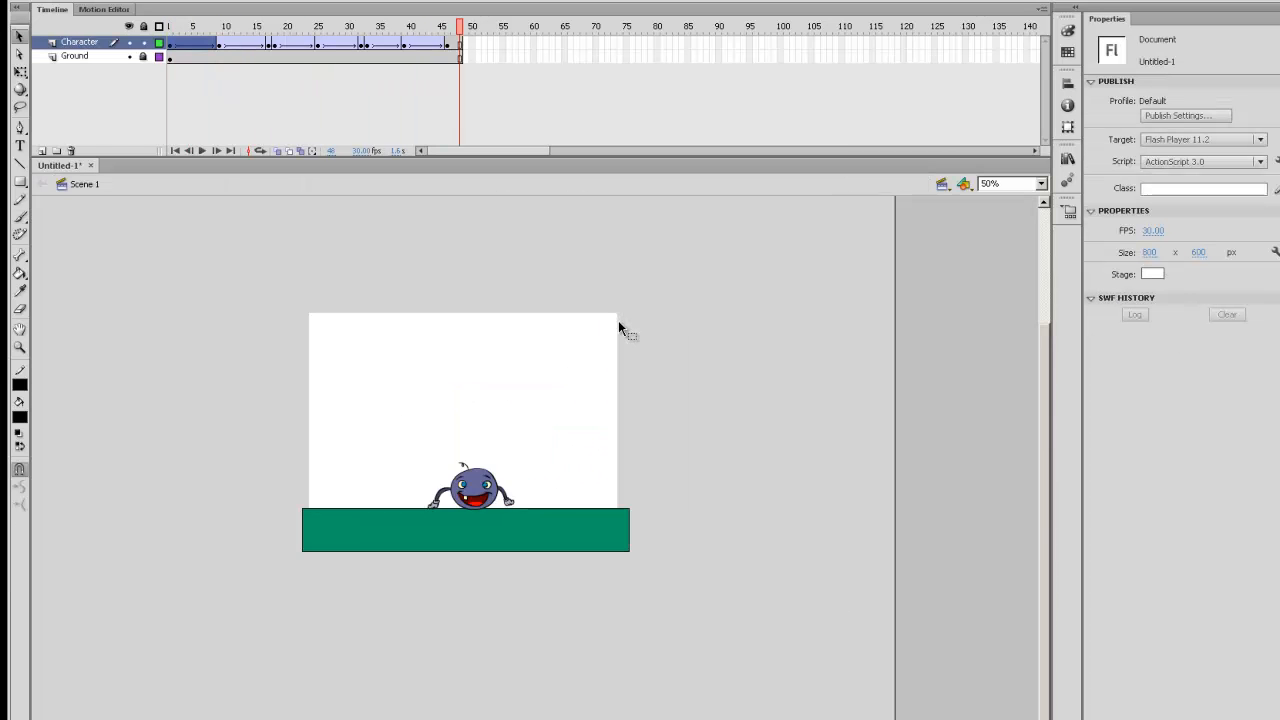
key(ctrl+equal)
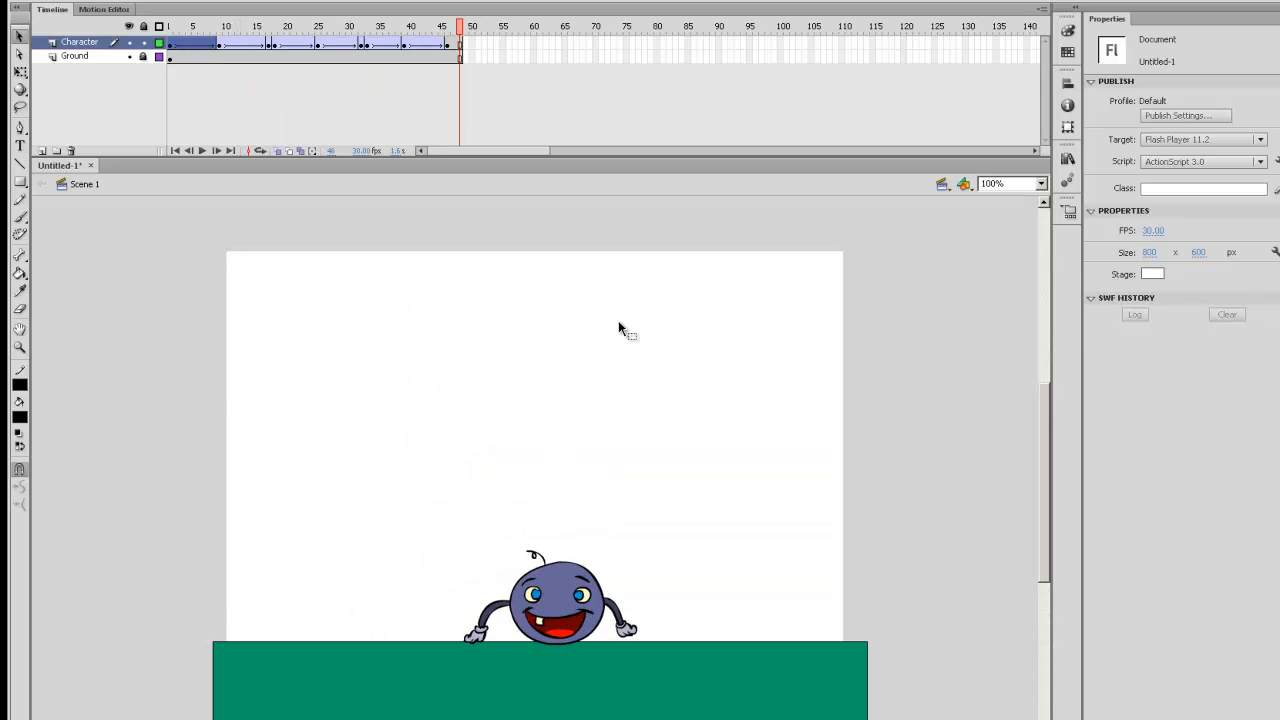
key(ctrl+equal)
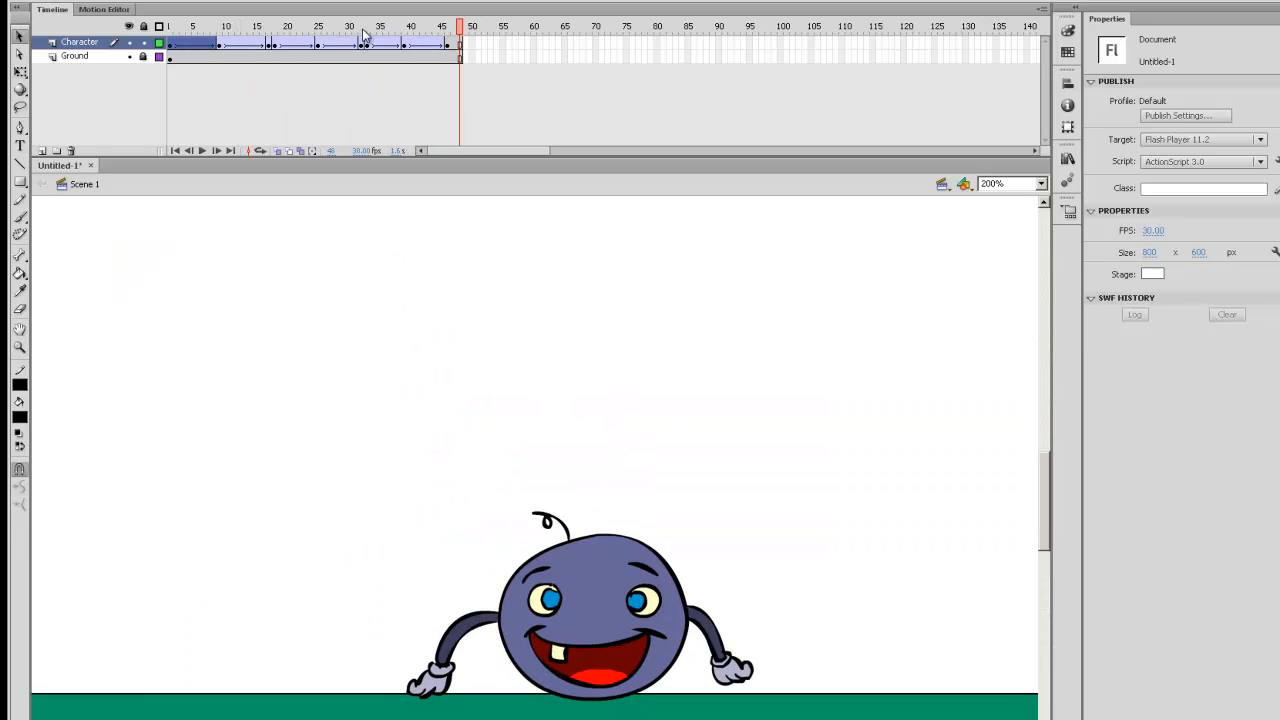
Open the FunnyGuy symbol from frame 32, brush a straighter hair with a small curl onto frame 4, and return to Scene 1.
double_click(600, 446)
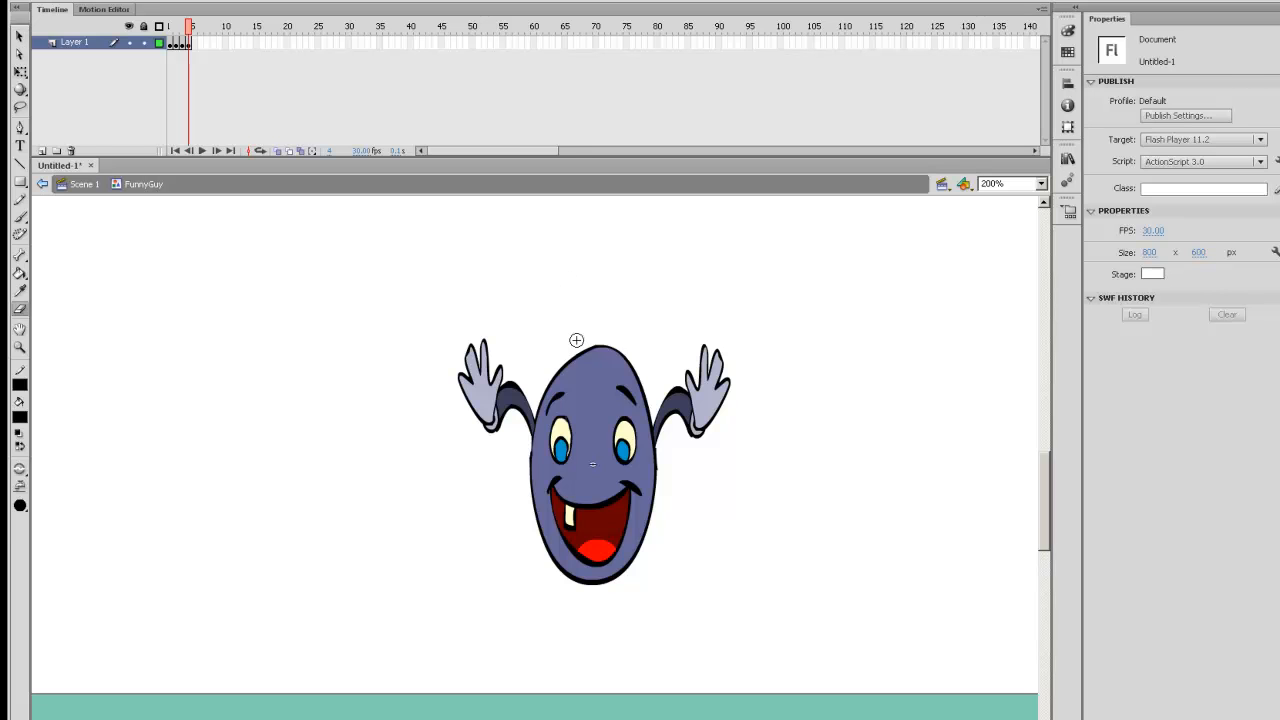
key(b)
drag(566, 316, 569, 297)
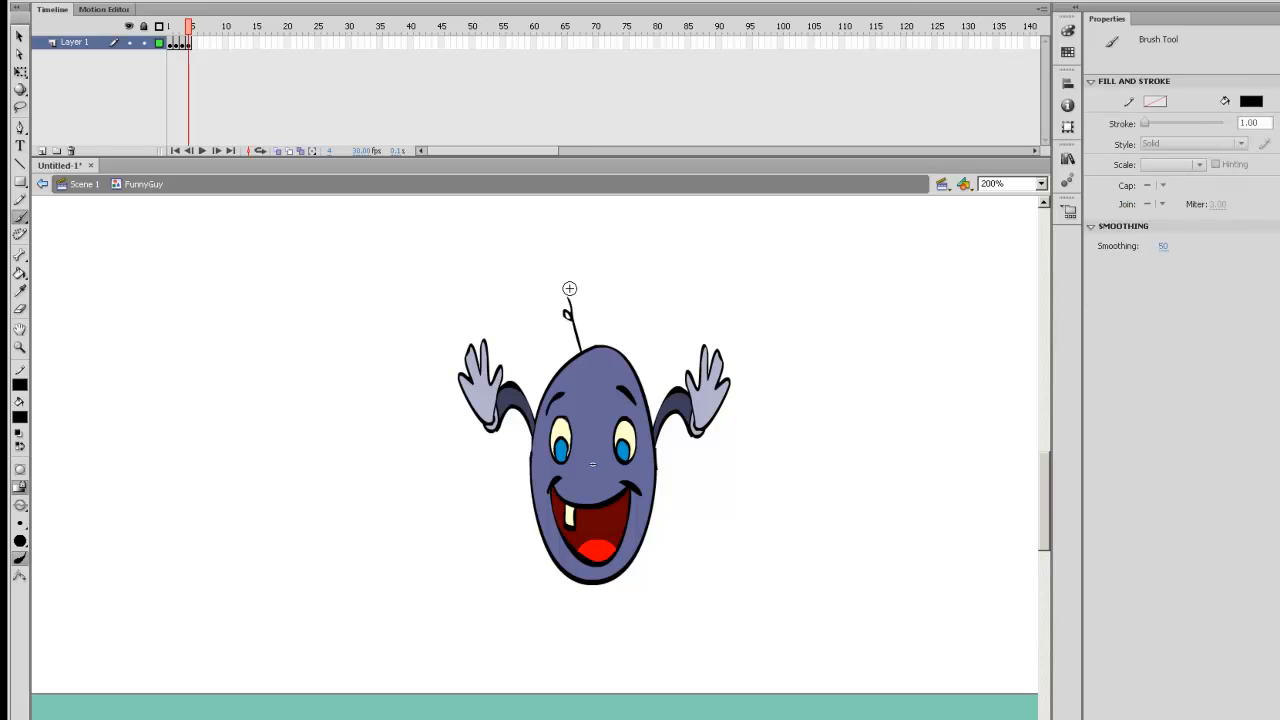
key(v)
double_click(608, 300)
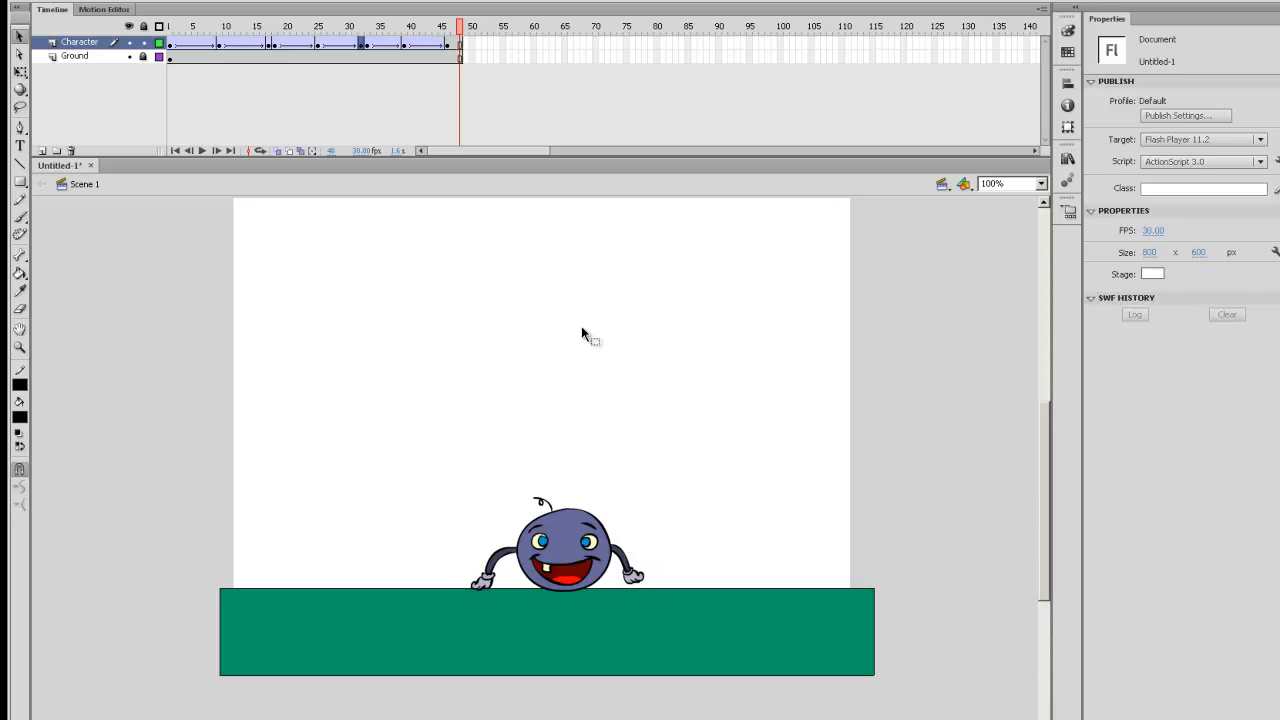
Set the looping option of the character instance on frame 1 to Loop and play the animation.
drag(461, 27, 172, 27)
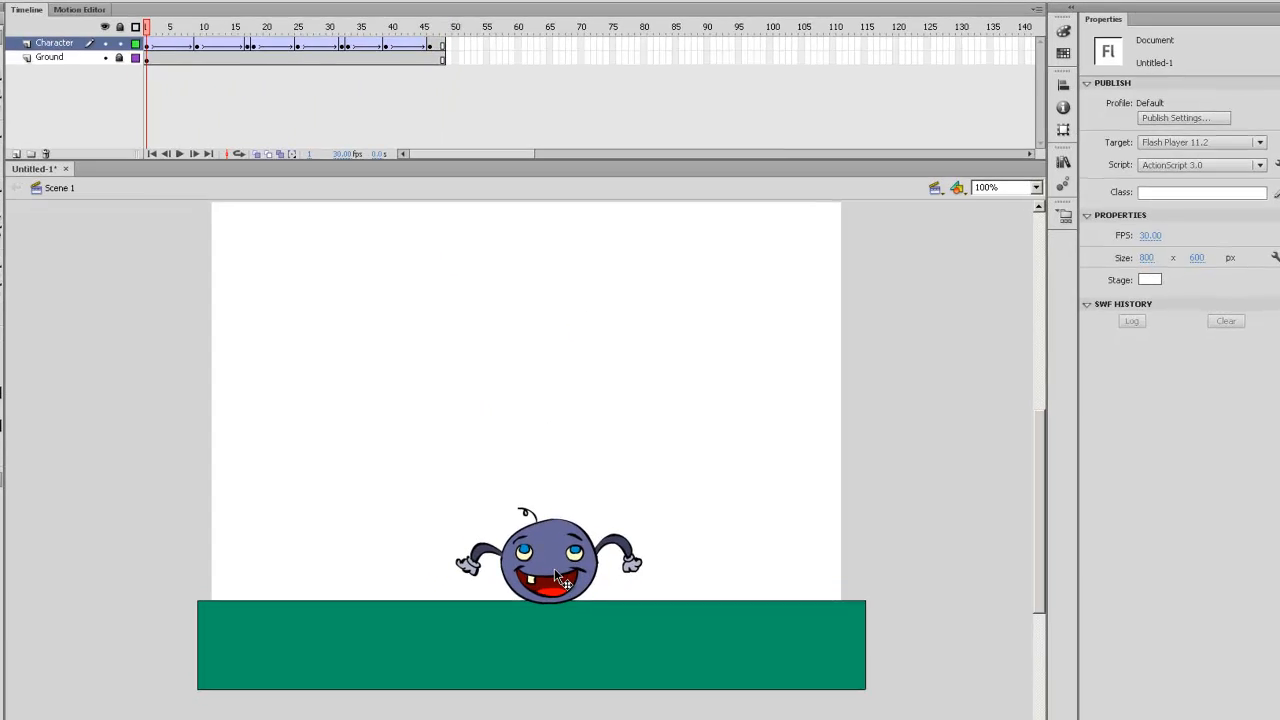
click(562, 576)
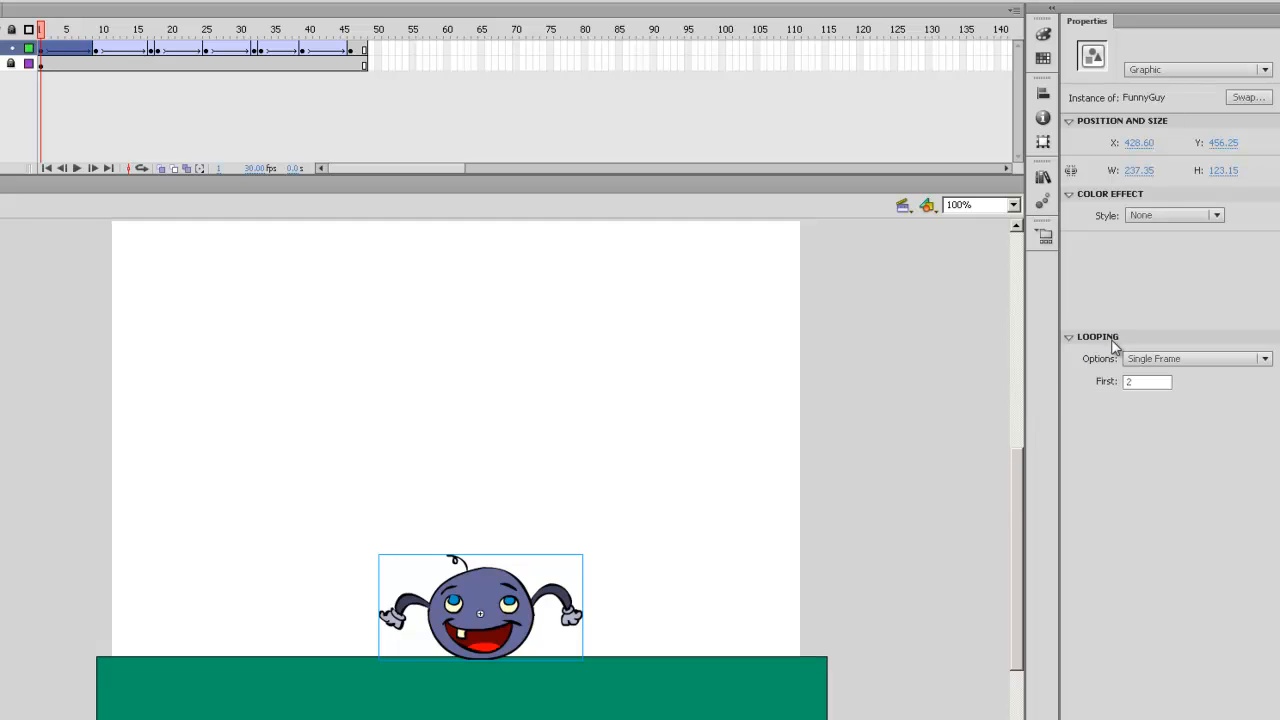
key(ctrl+=)
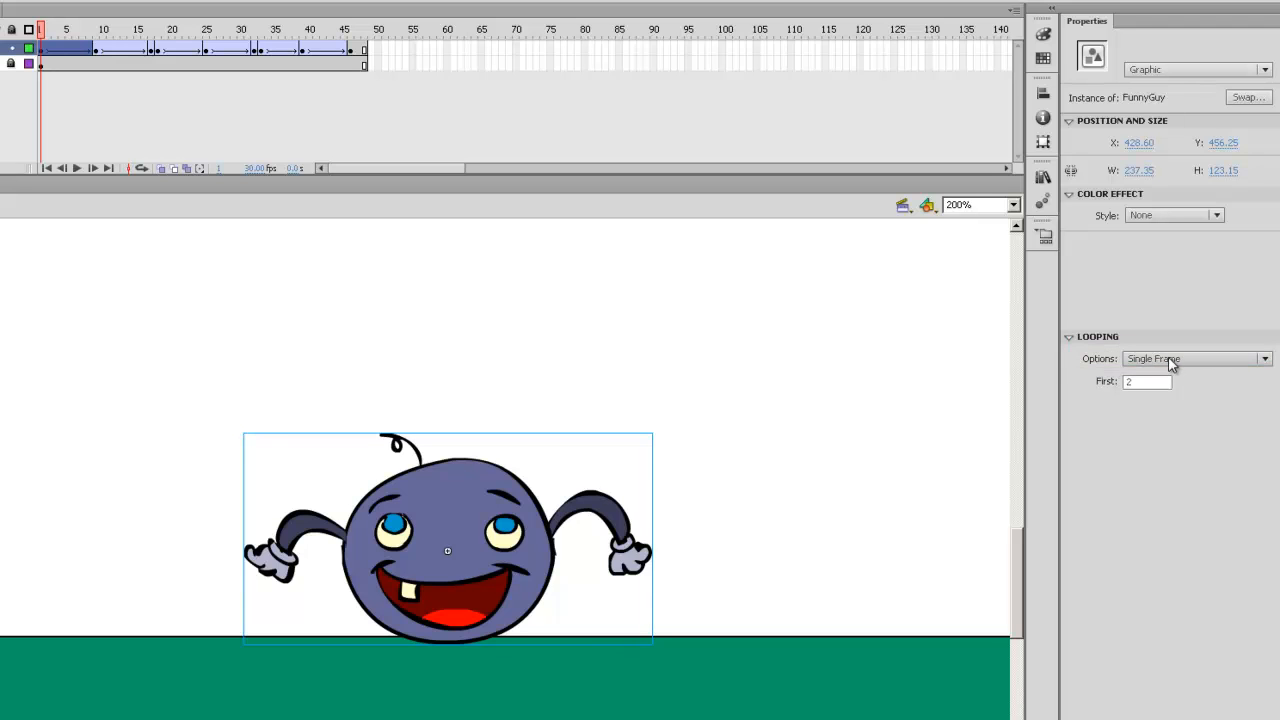
click(1140, 381)
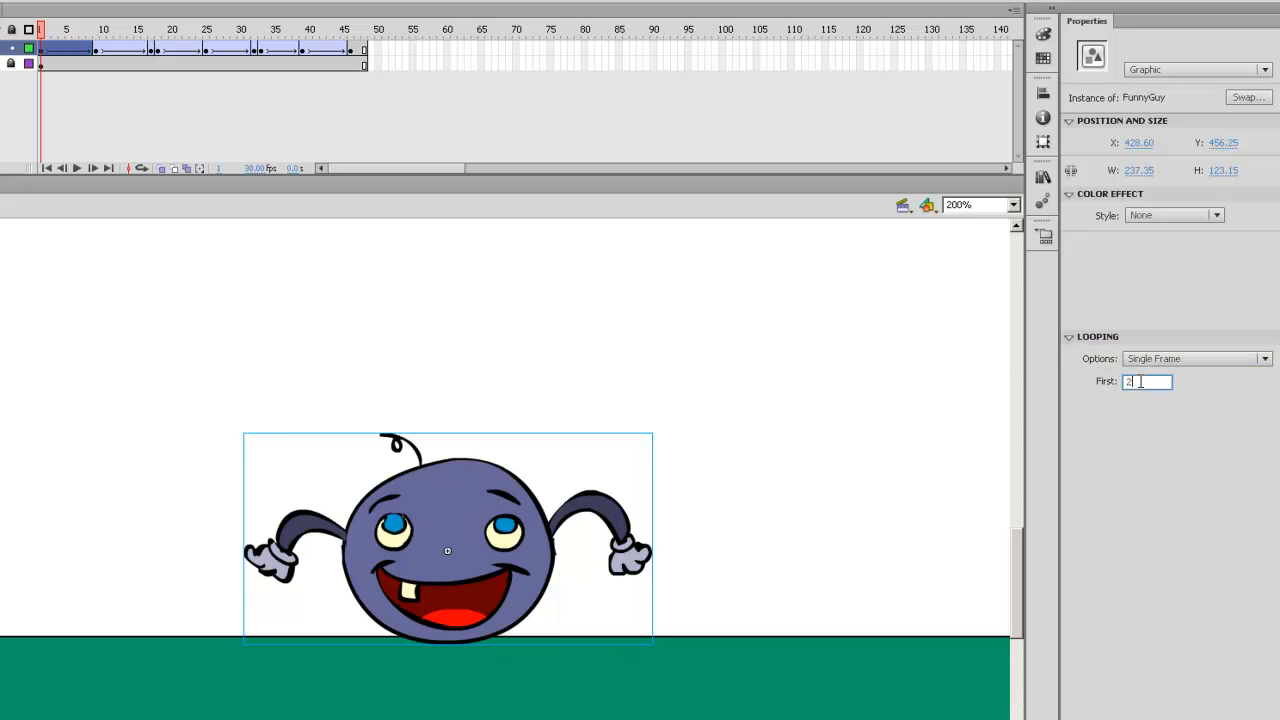
click(1150, 358)
click(1160, 372)
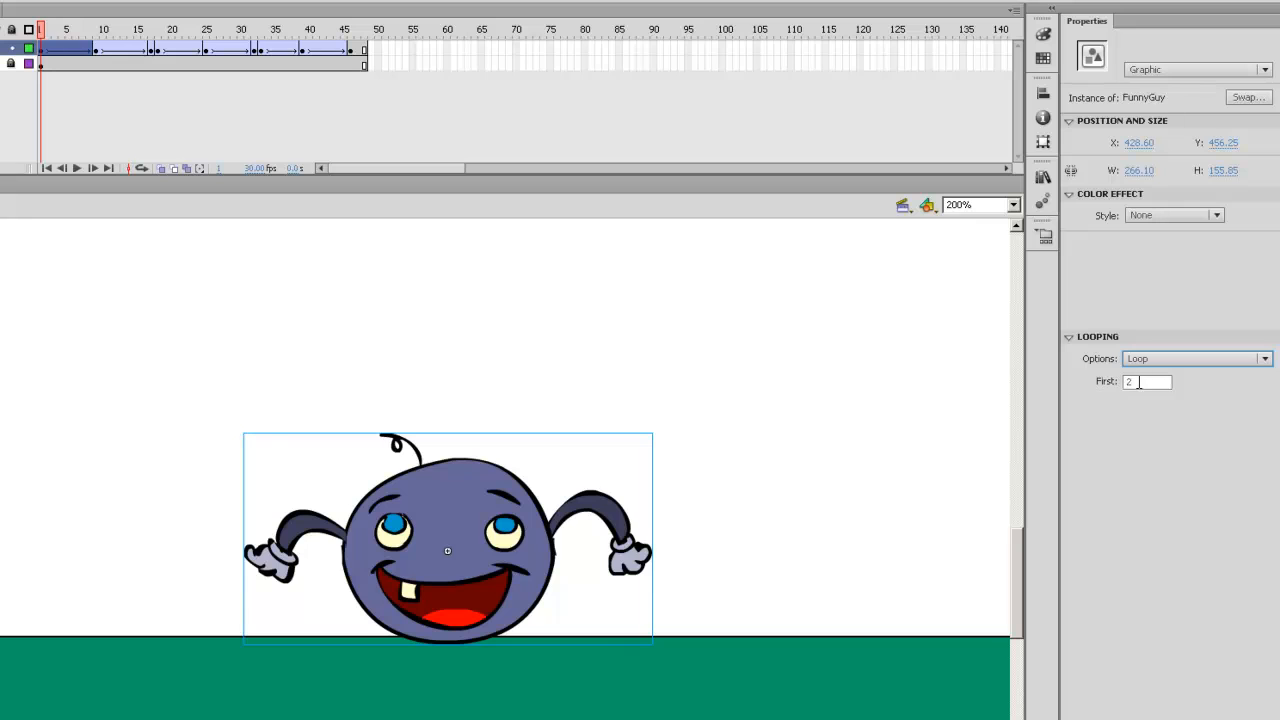
double_click(1131, 382)
key(ctrl+1)
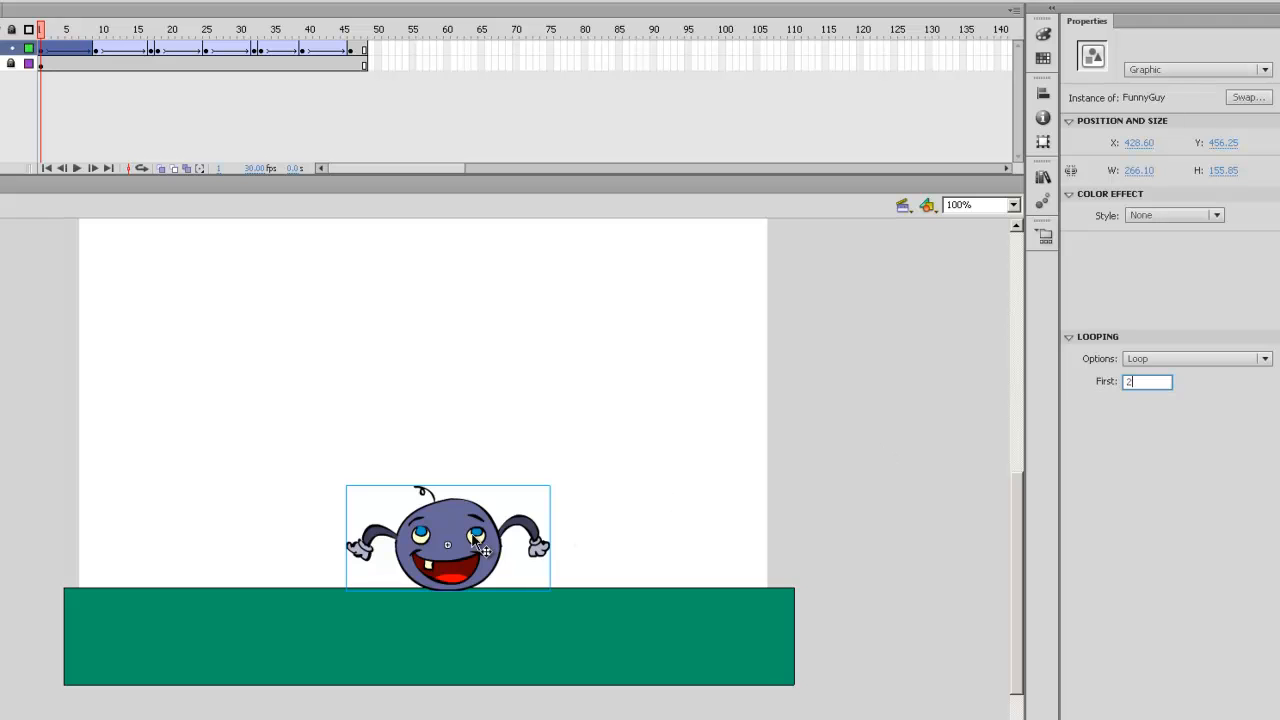
click(41, 45)
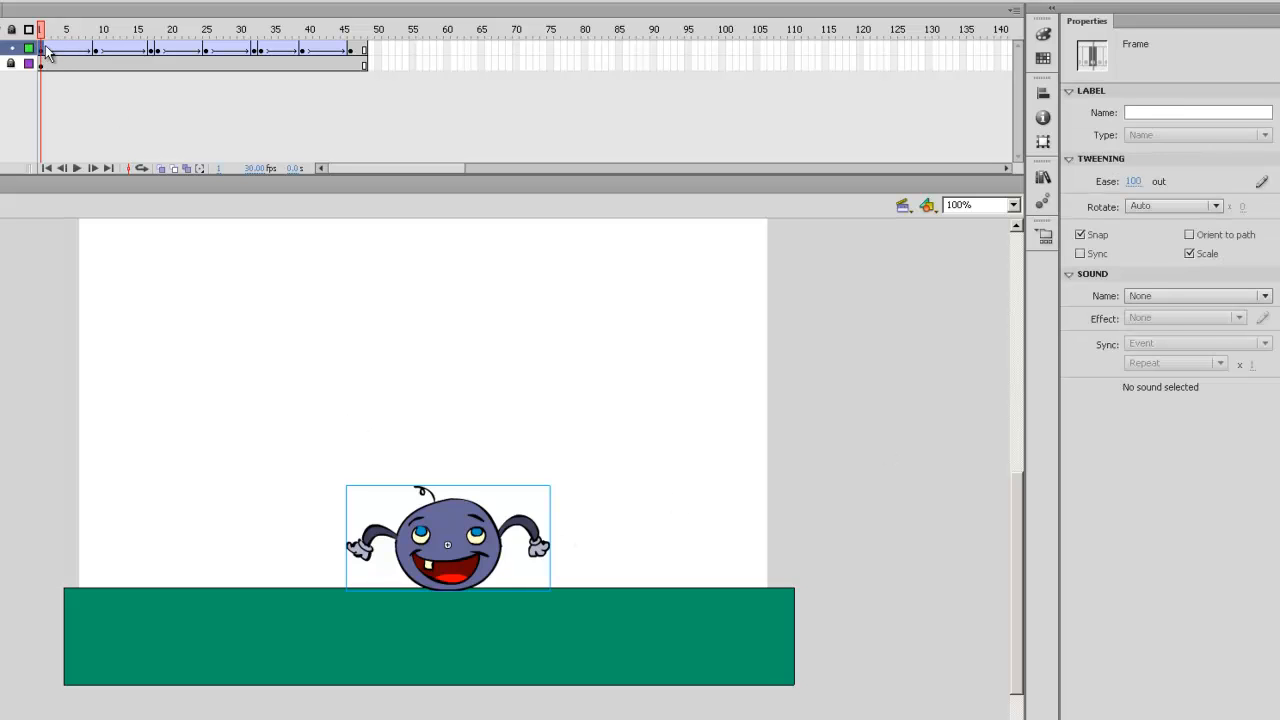
key(Return)
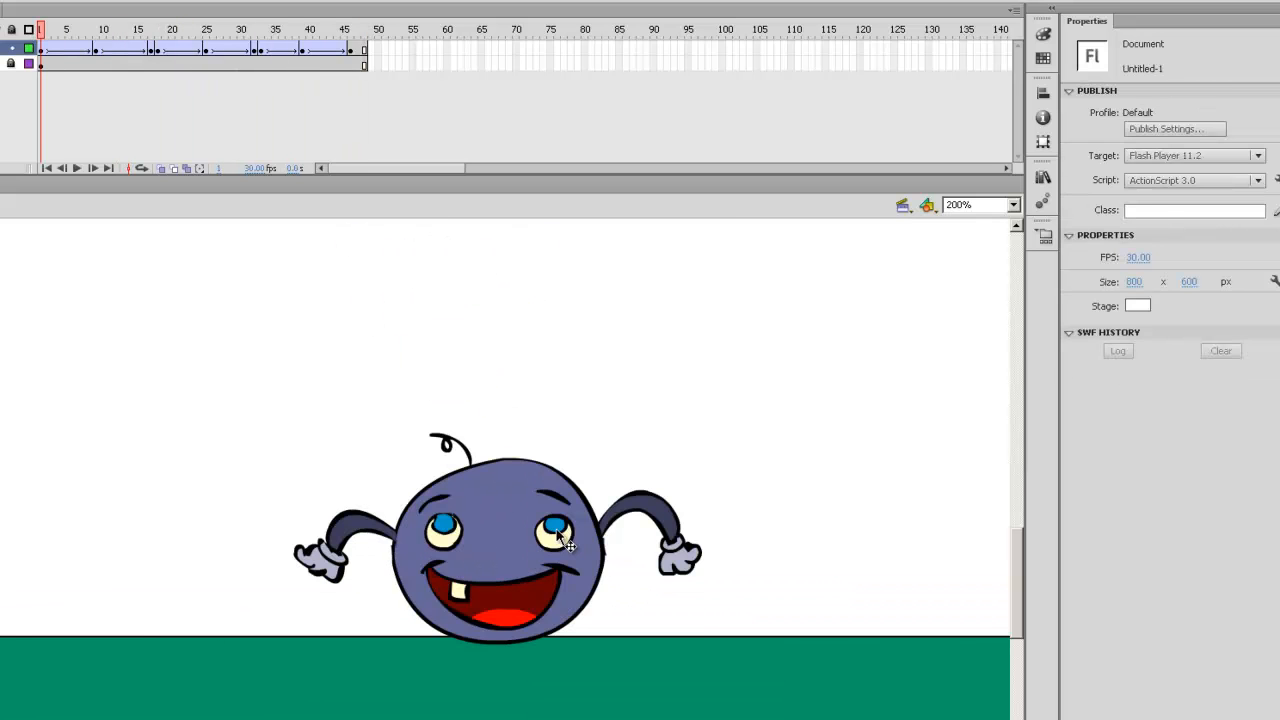
Switch the looping option of the character instance on frame 1 to Single Frame.
click(563, 560)
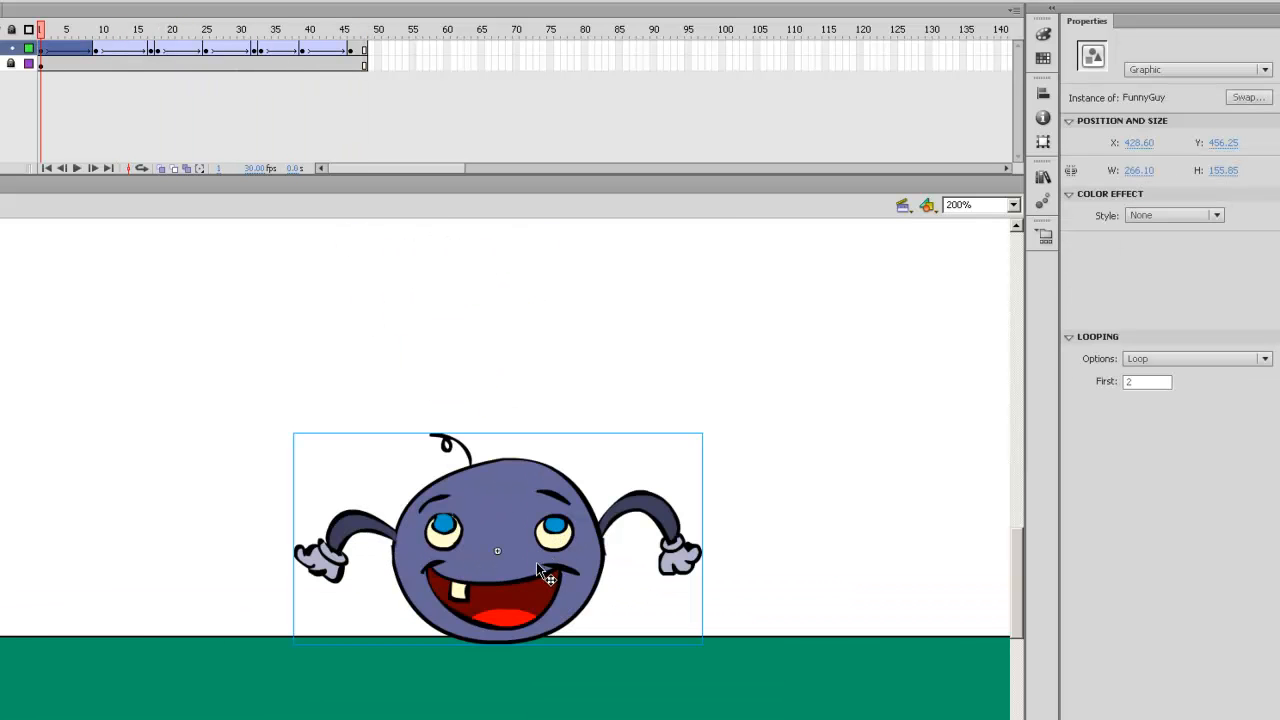
click(1172, 365)
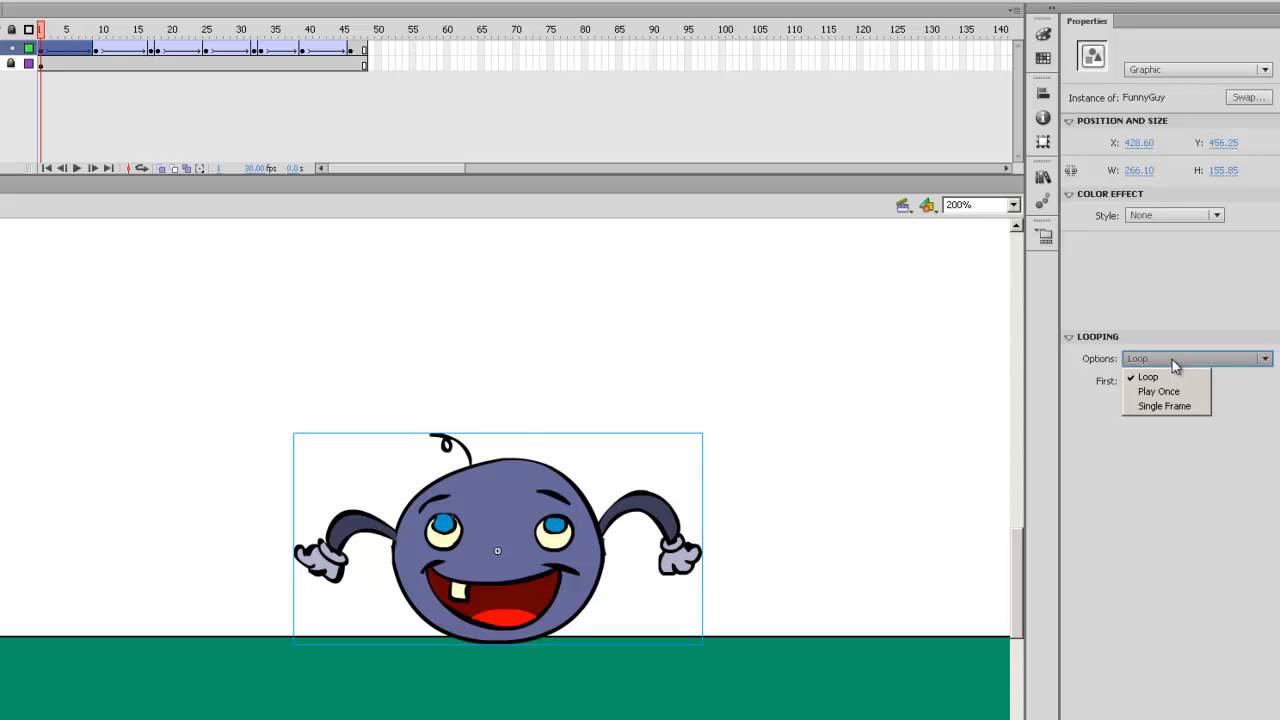
click(1172, 406)
click(1180, 363)
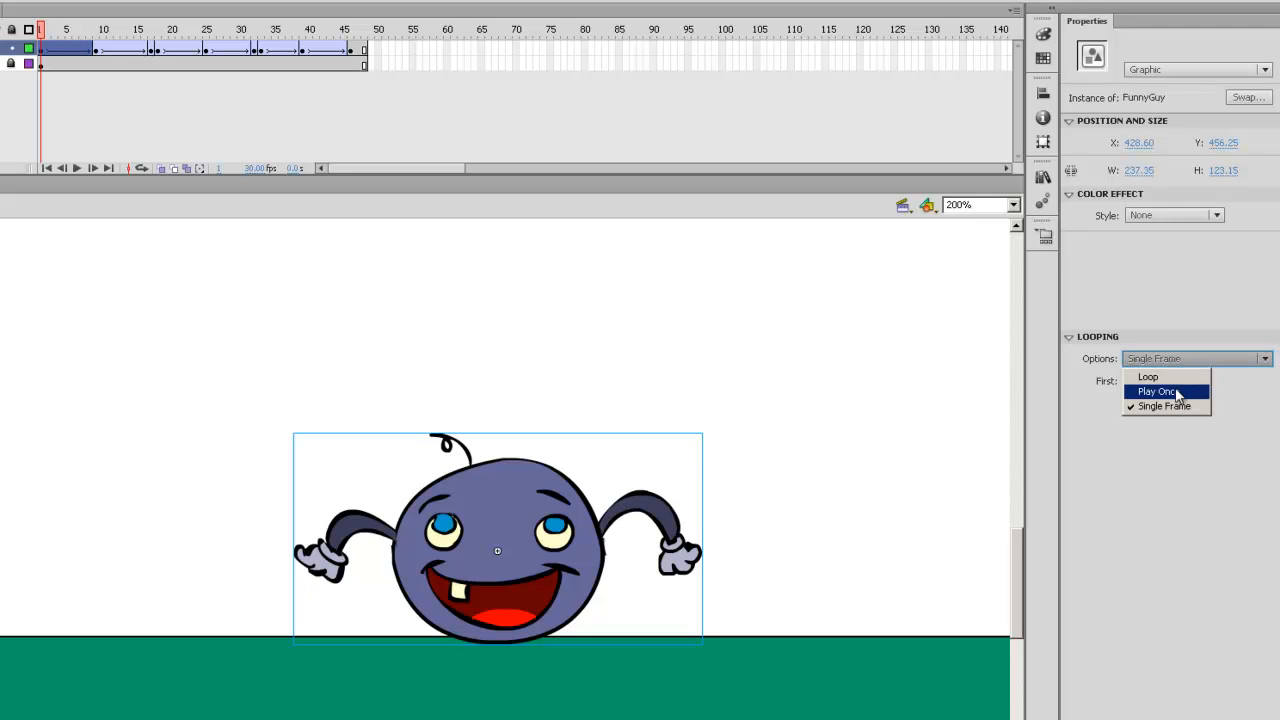
click(1236, 389)
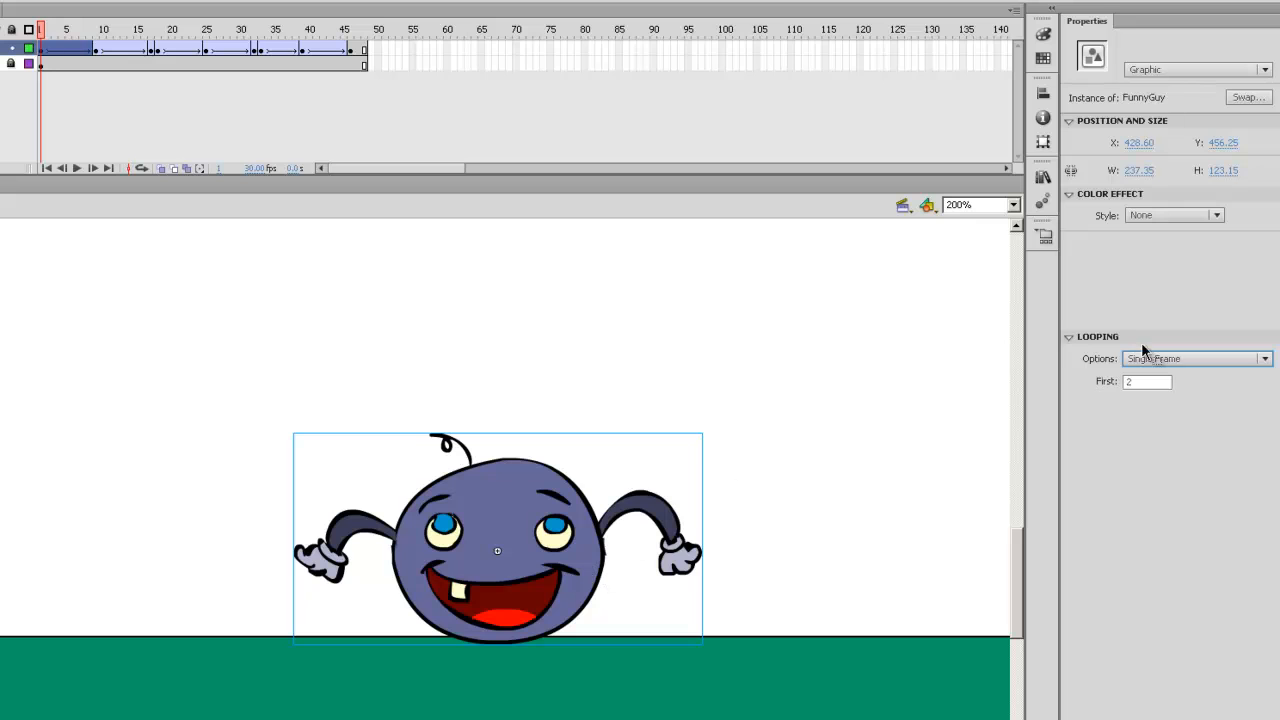
click(1143, 382)
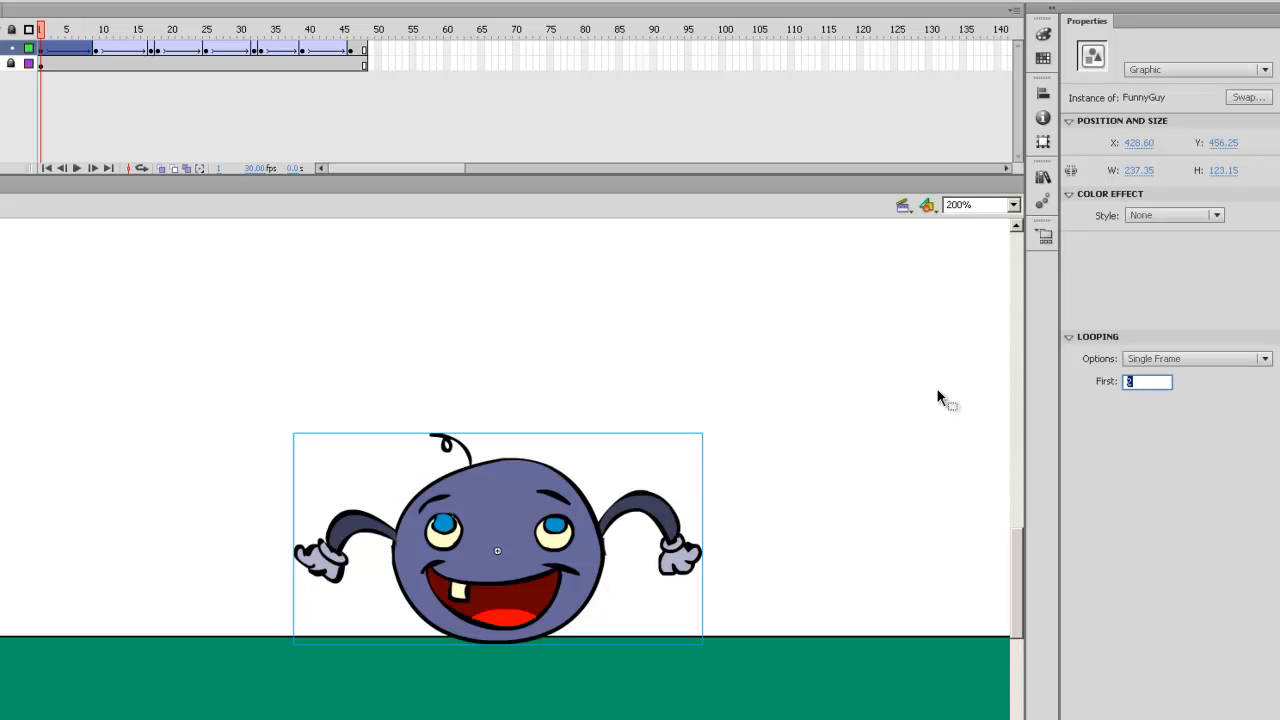
Open the FunnyGuy symbol and compare the poses drawn on its frames 2 and 4.
drag(597, 553, 592, 553)
double_click(590, 550)
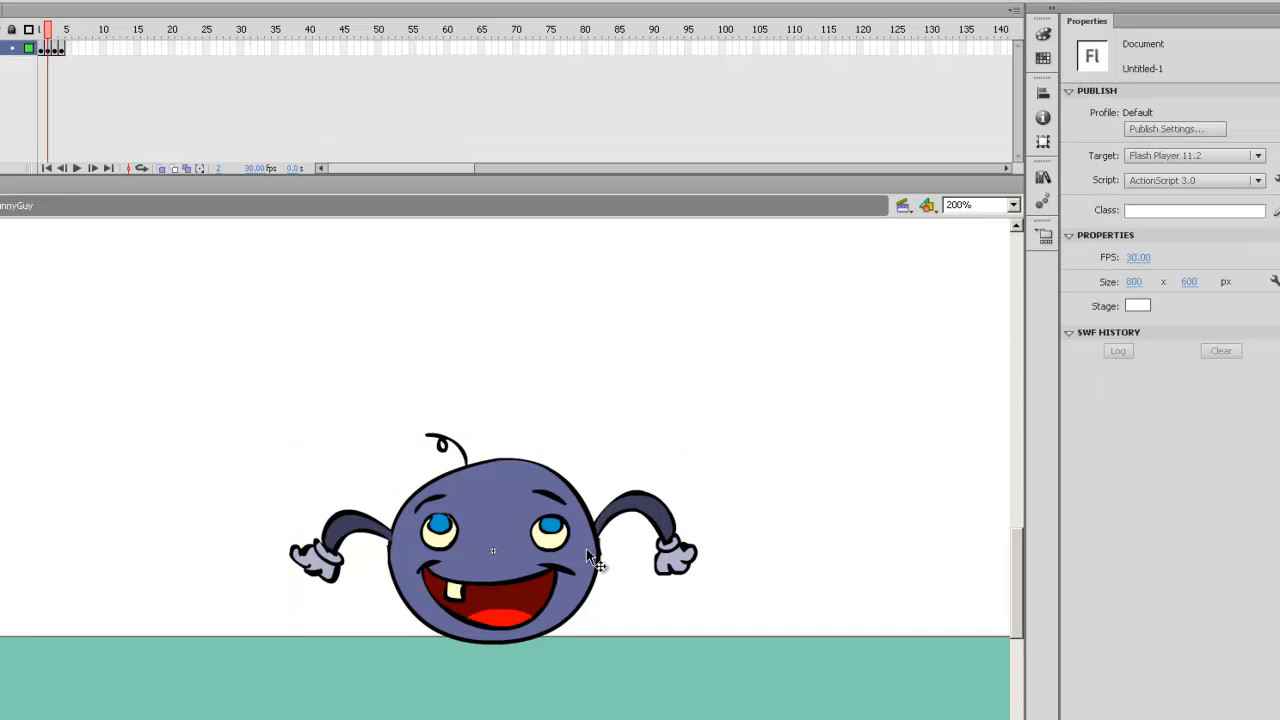
click(57, 33)
click(62, 33)
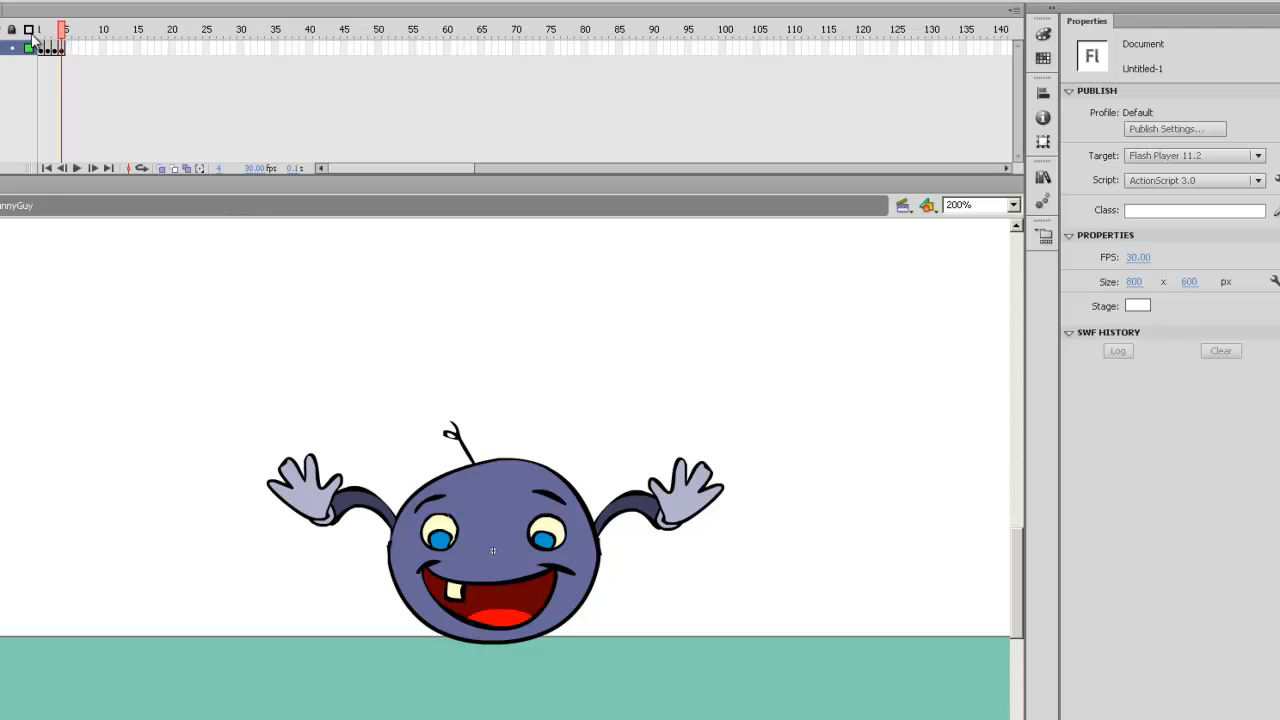
click(48, 33)
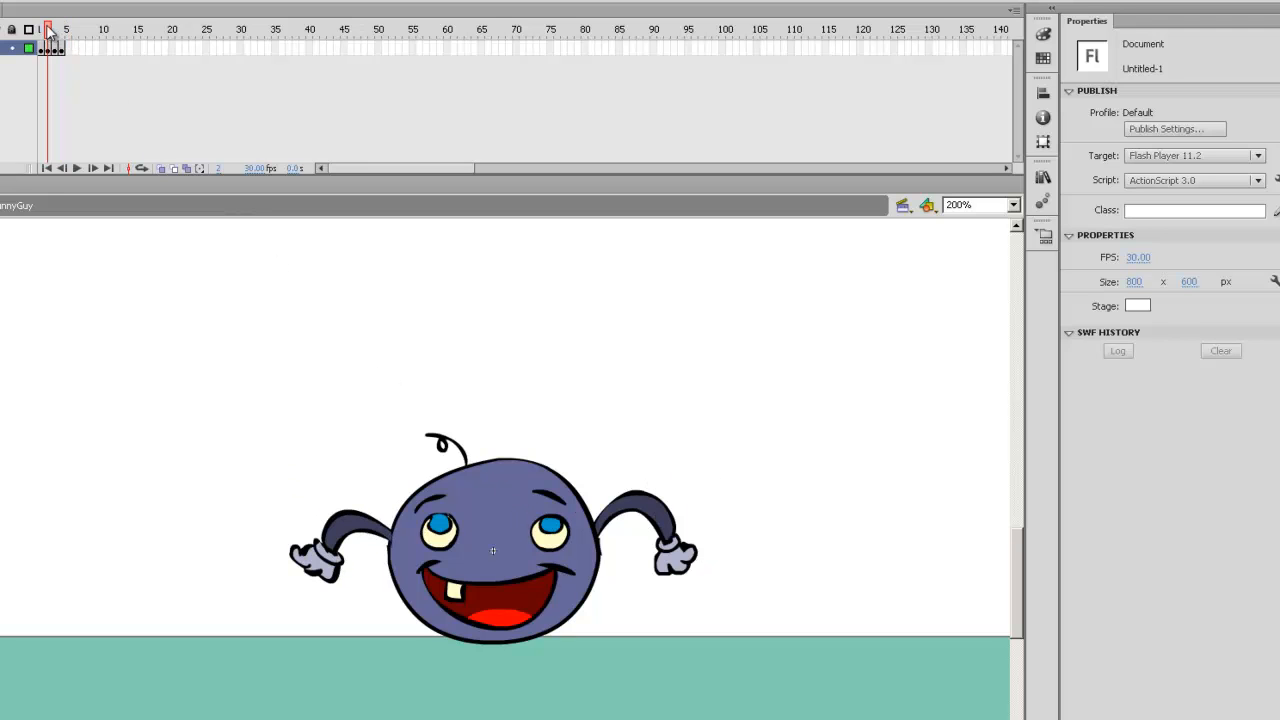
drag(48, 30, 62, 30)
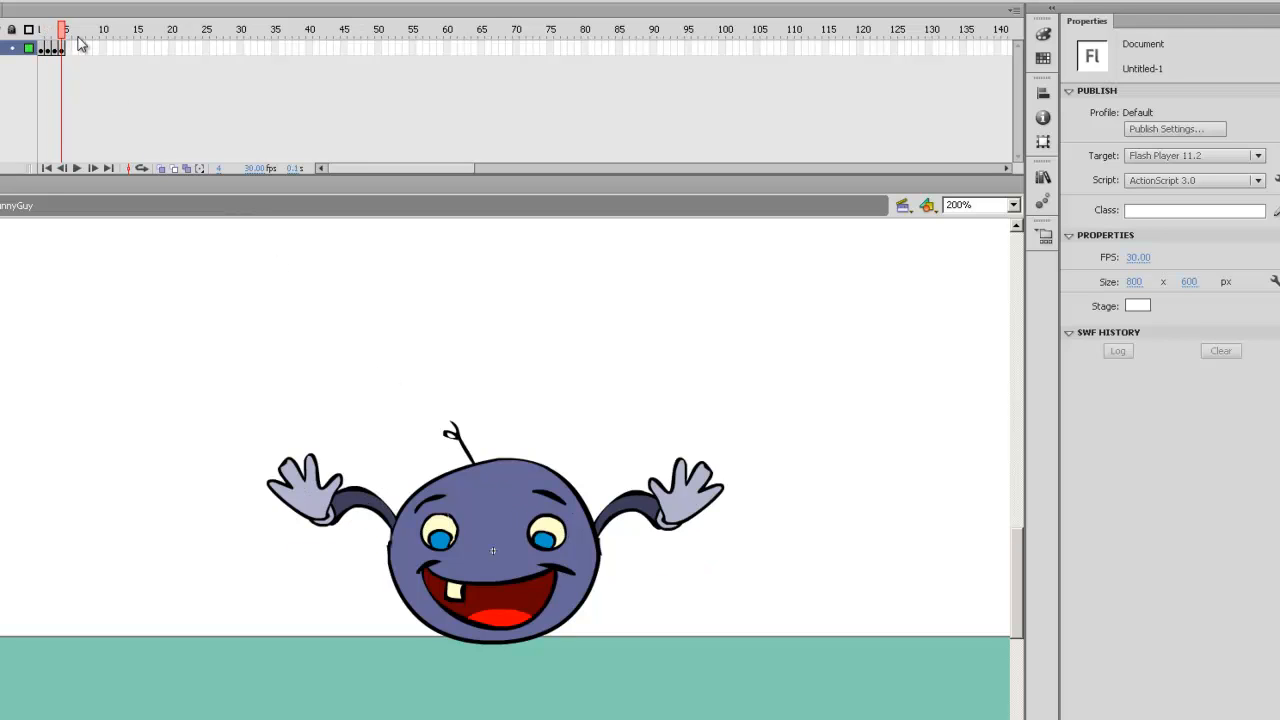
Return to Scene 1, set the looping option of the character instance on frame 1 to Play Once, and play the animation.
double_click(758, 574)
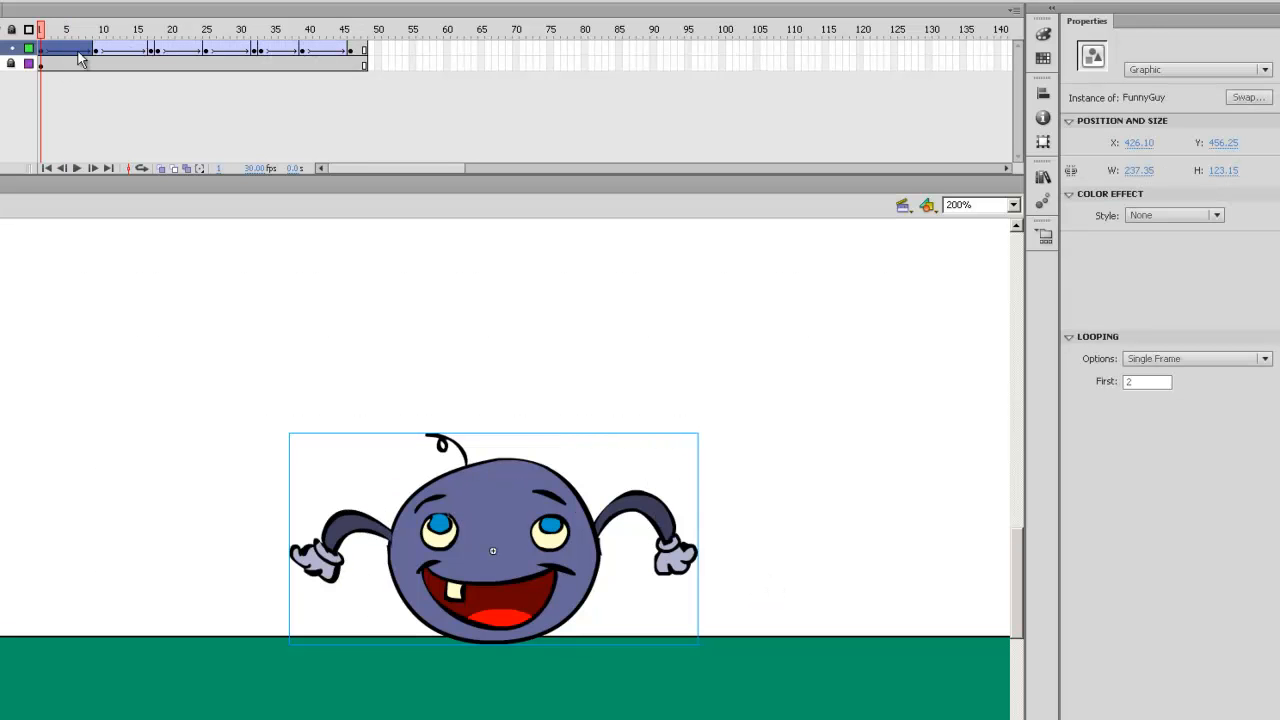
click(1171, 359)
click(1176, 390)
key(ctrl+1)
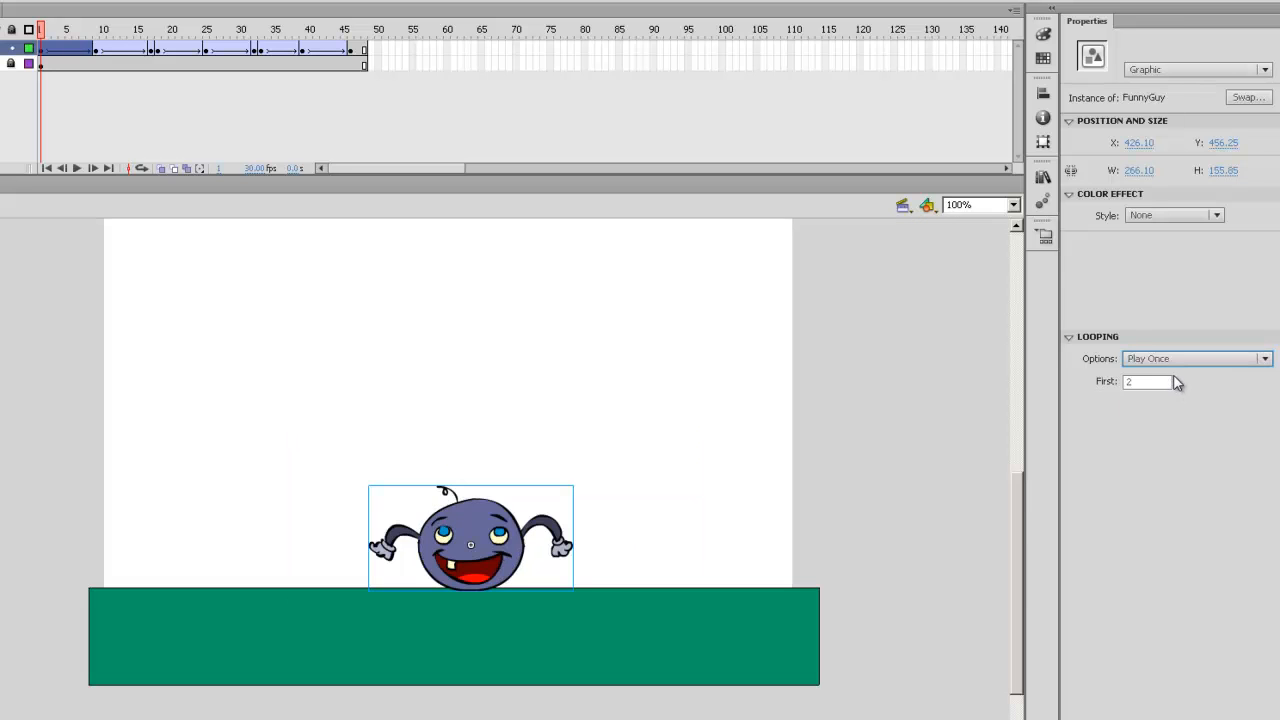
key(Return)
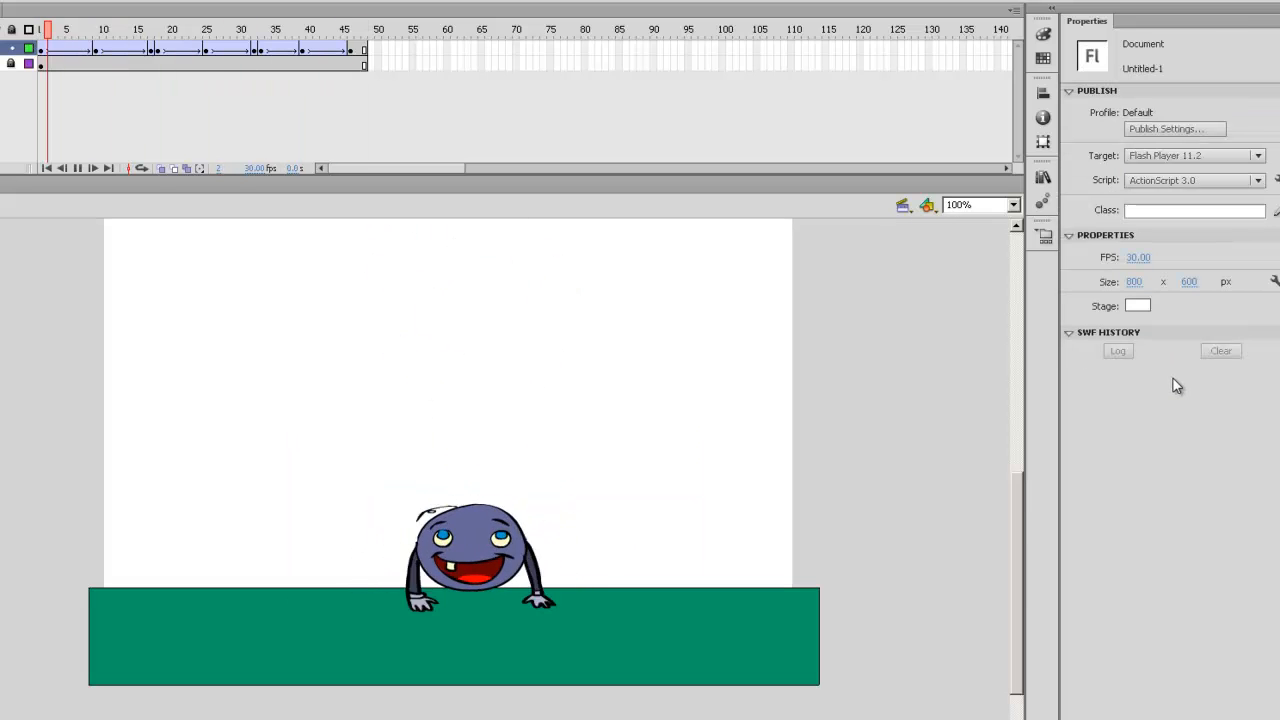
mouse_move(40, 37)
mouse_down()
mouse_move(166, 35)
mouse_move(25, 25)
mouse_up()
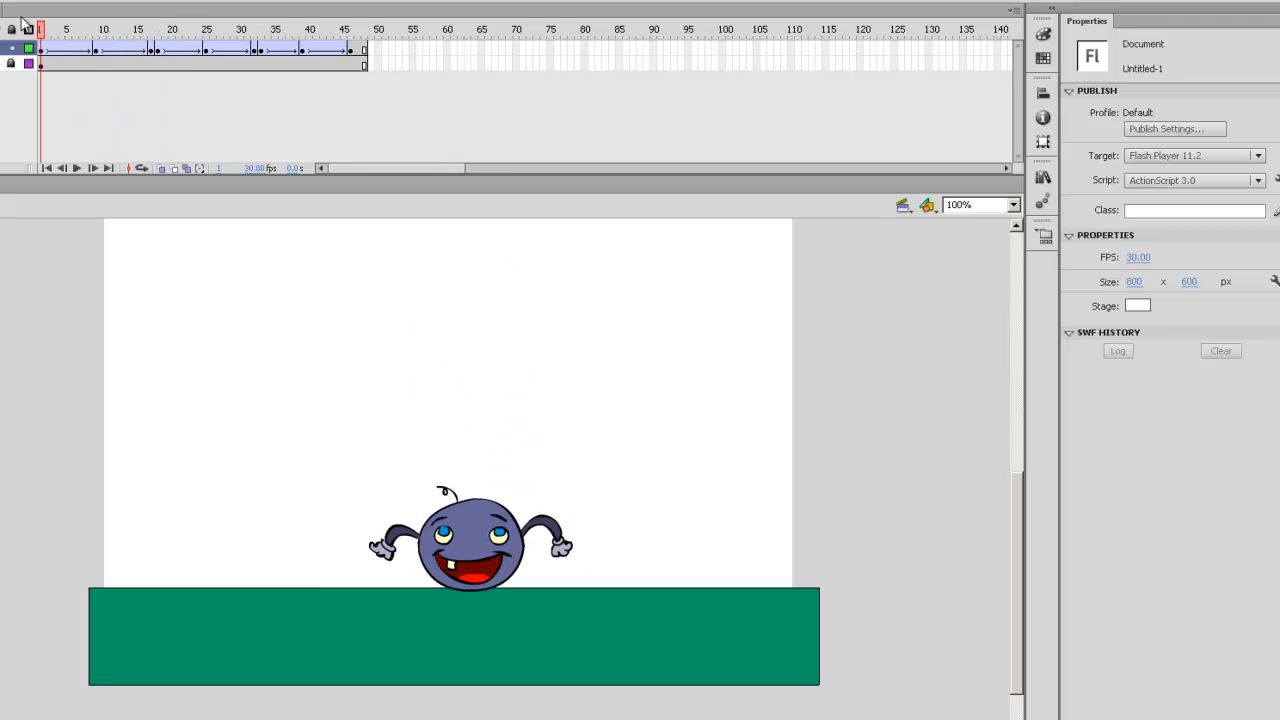
Restore the looping option of the character instance on frame 1 to Single Frame and play the animation.
click(498, 554)
click(1190, 358)
click(1164, 406)
key(Return)
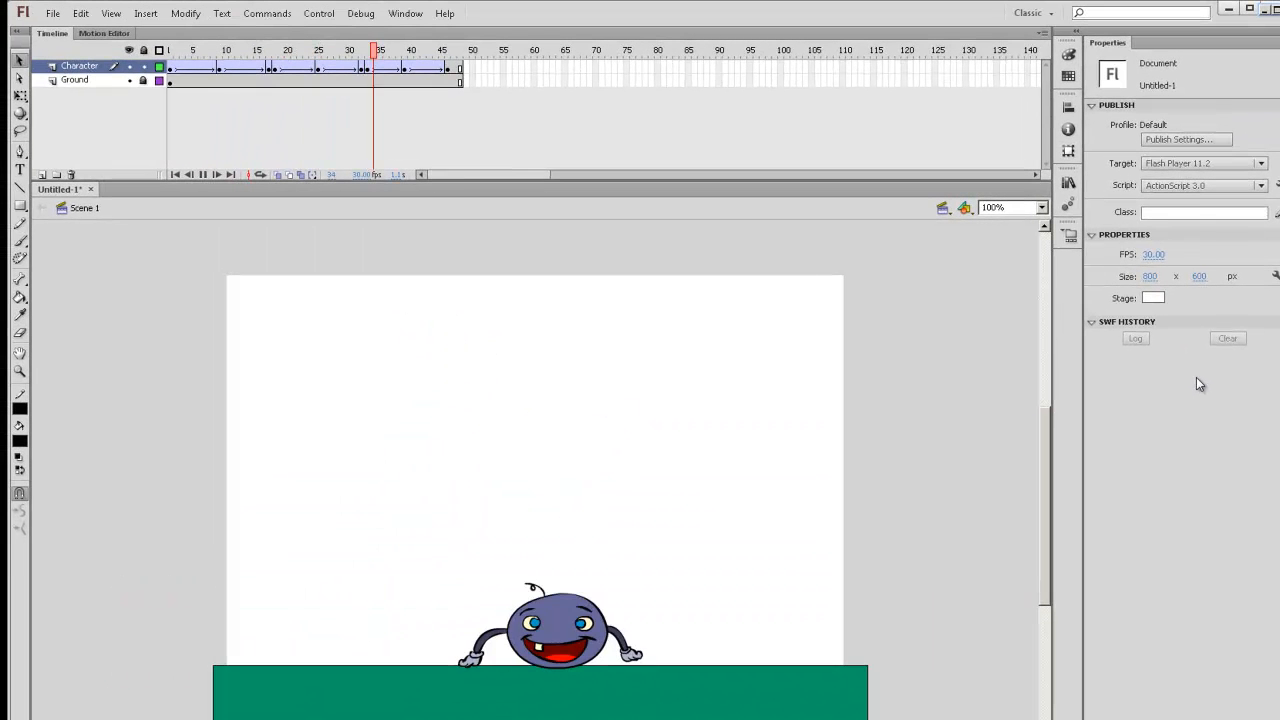
Save the document as Jump.fla in the AnimationFun folder.
click(44, 14)
click(240, 221)
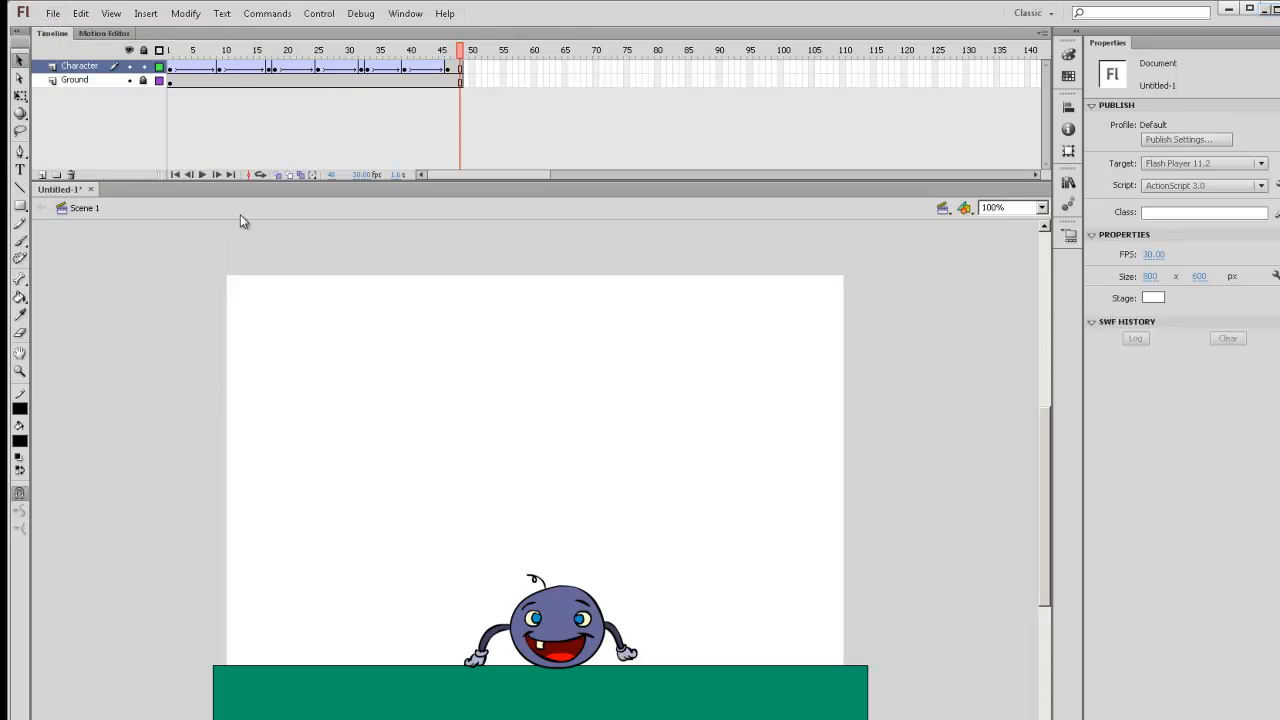
click(214, 521)
drag(216, 521, 78, 521)
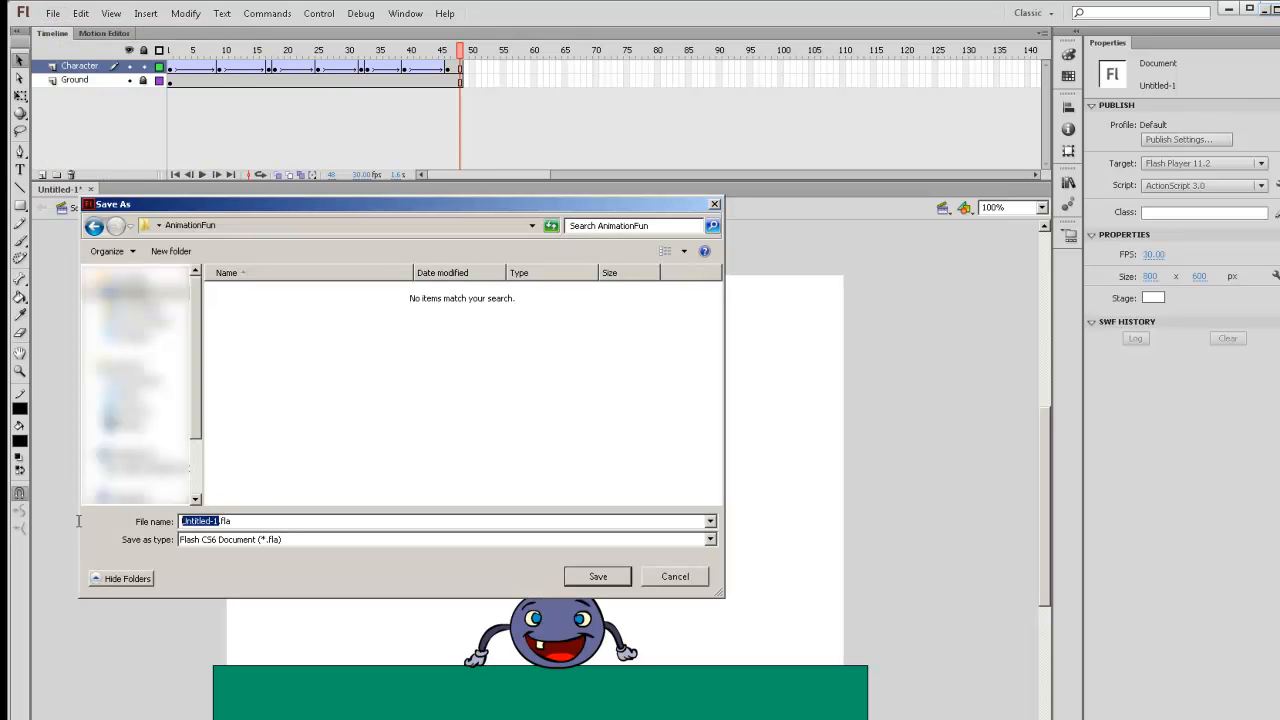
text(Jump)
key(BackSpace)
key(BackSpace)
text(mp)
click(598, 576)
Export the animation as an SWF movie named Jump.swf in the AnimationFun folder.
click(52, 13)
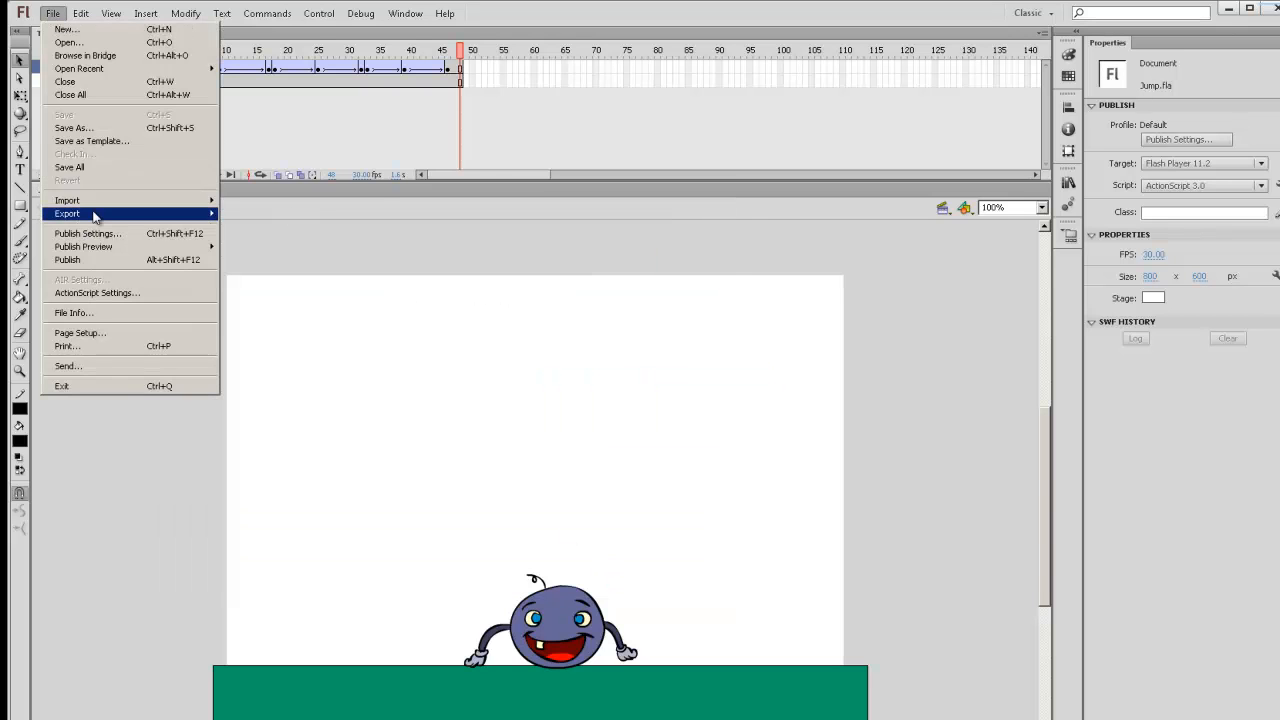
mouse_move(95, 213)
click(321, 239)
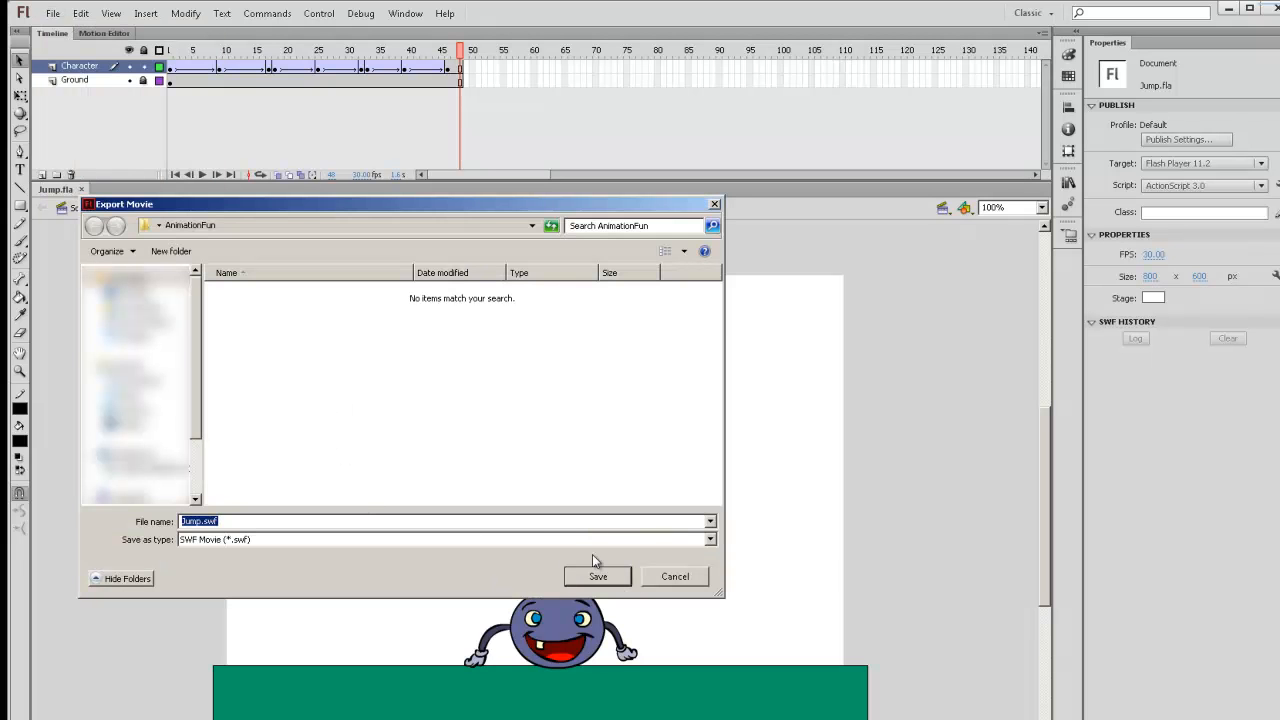
click(605, 577)
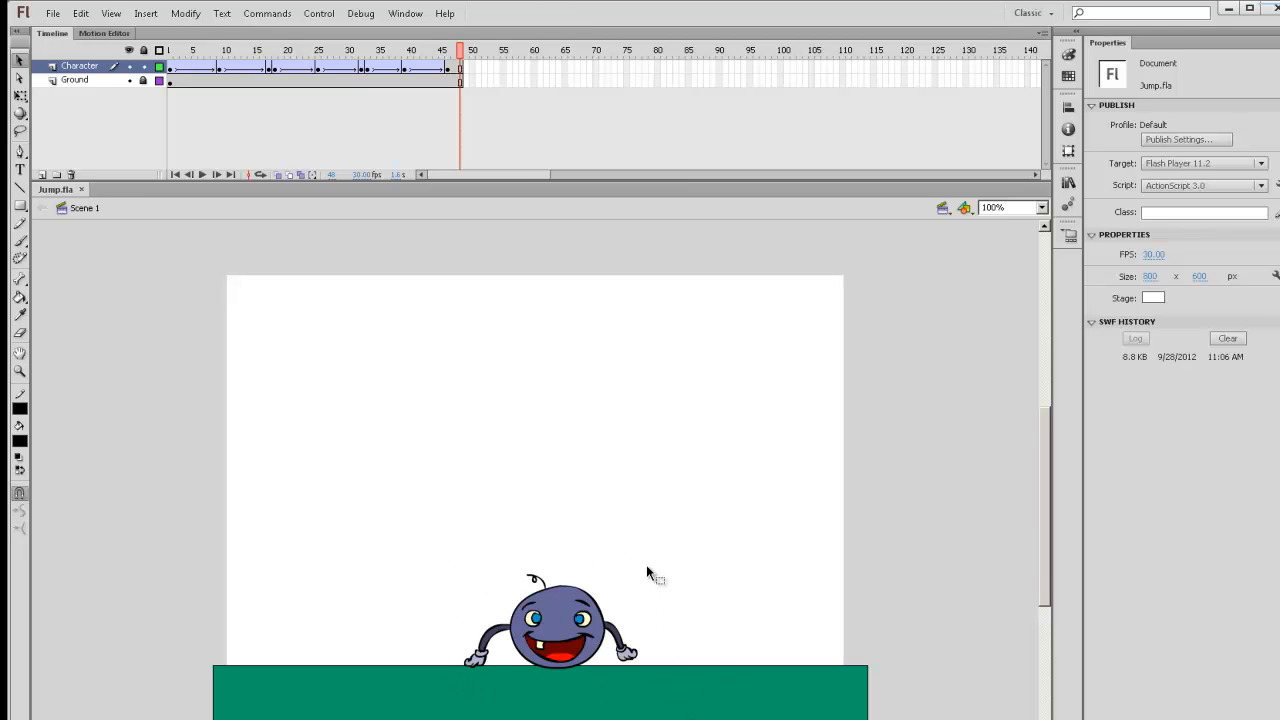
drag(438, 521, 667, 672)
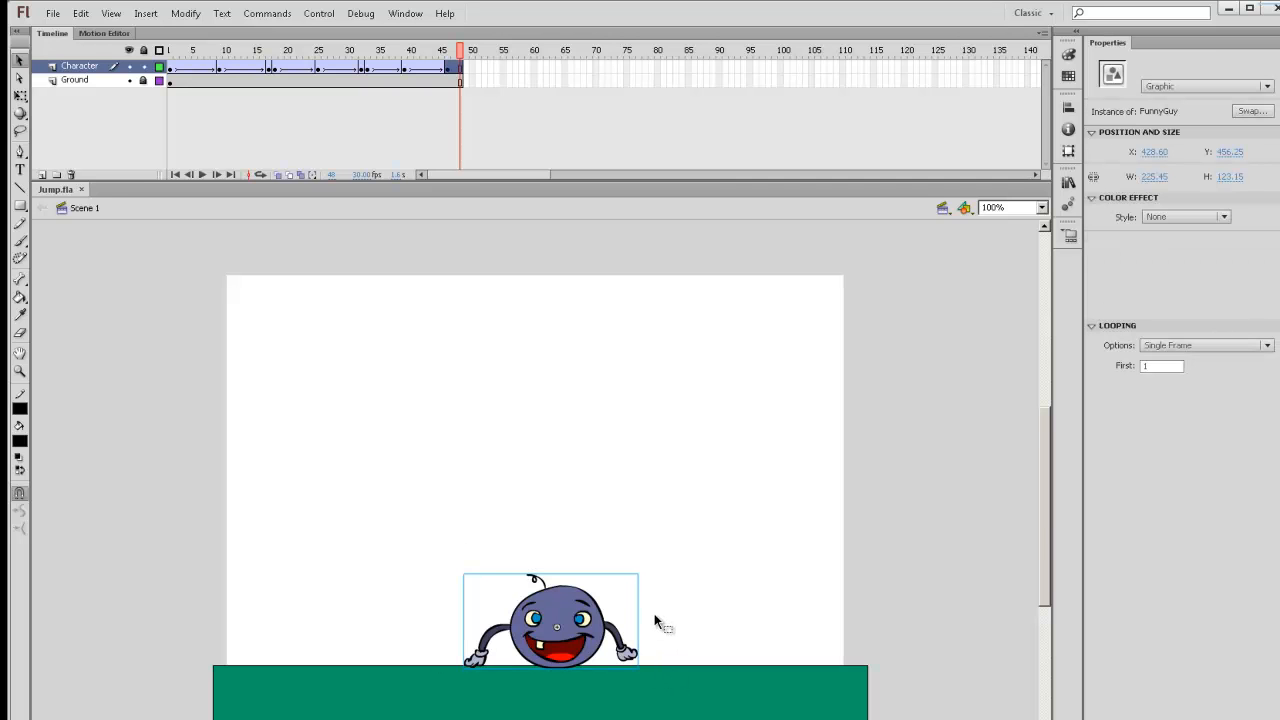
click(572, 555)
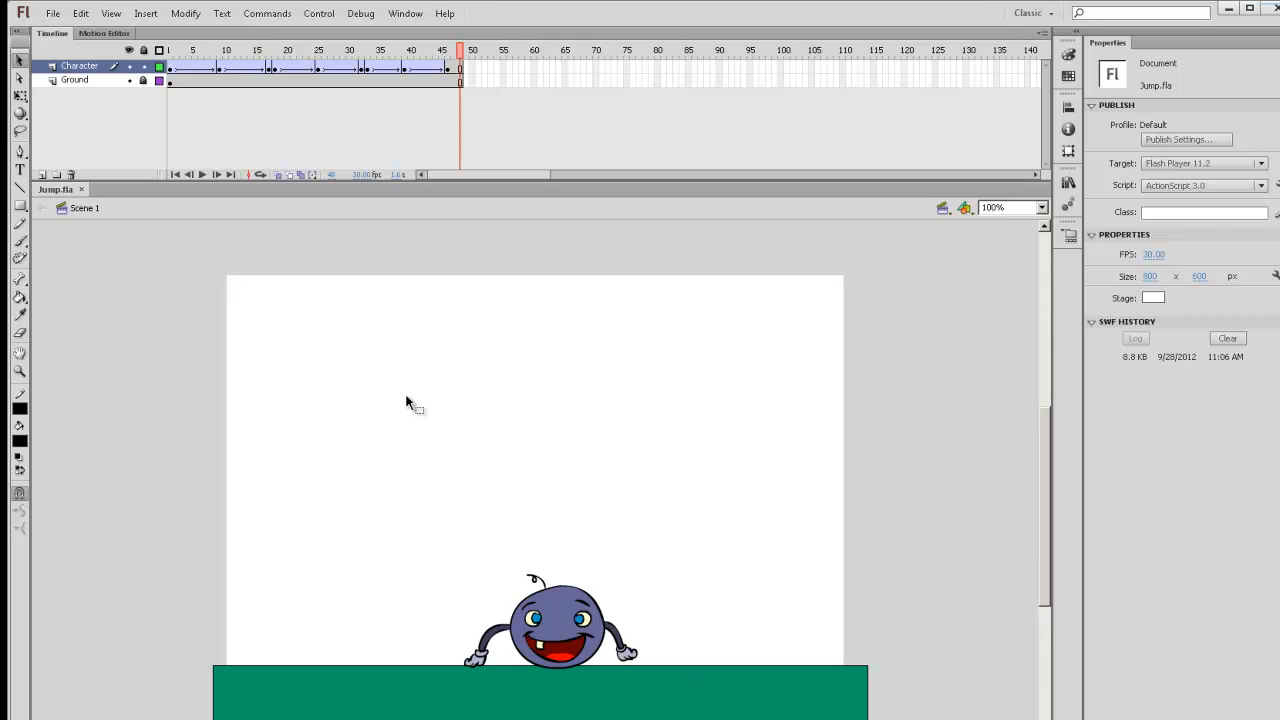
Save a copy of the document under the name Look.fla in the AnimationFun folder.
click(53, 14)
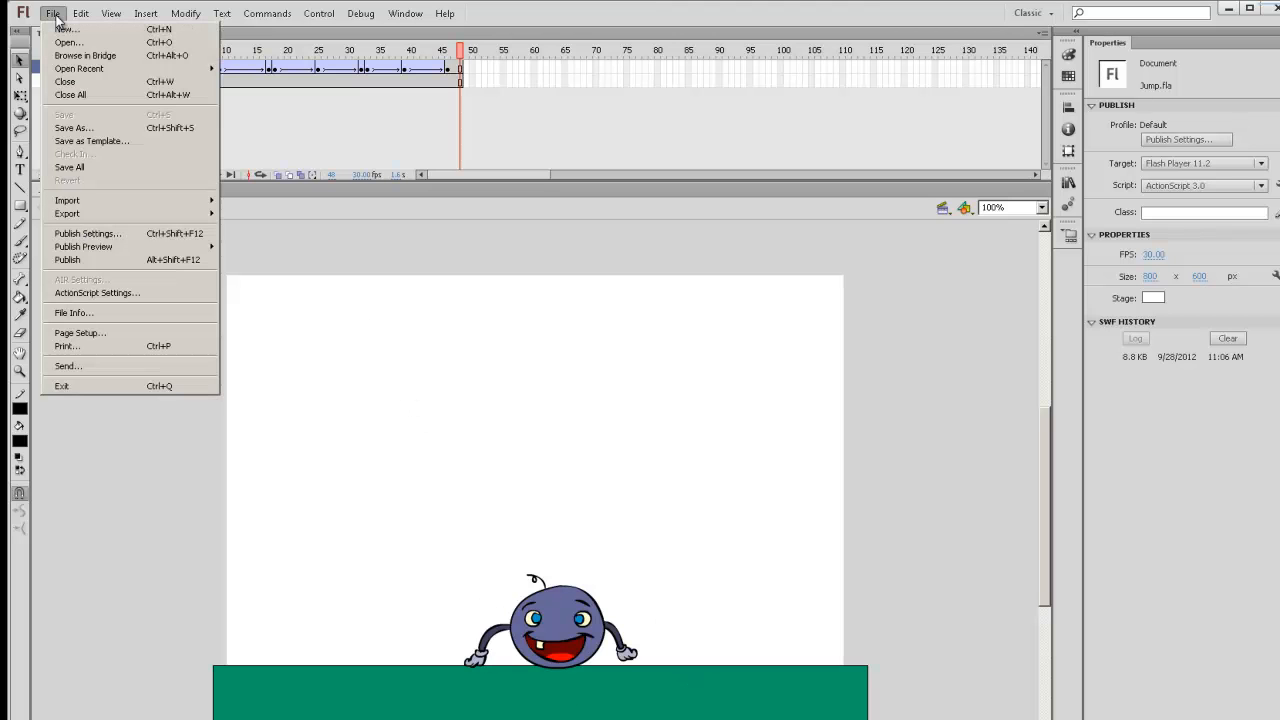
click(95, 129)
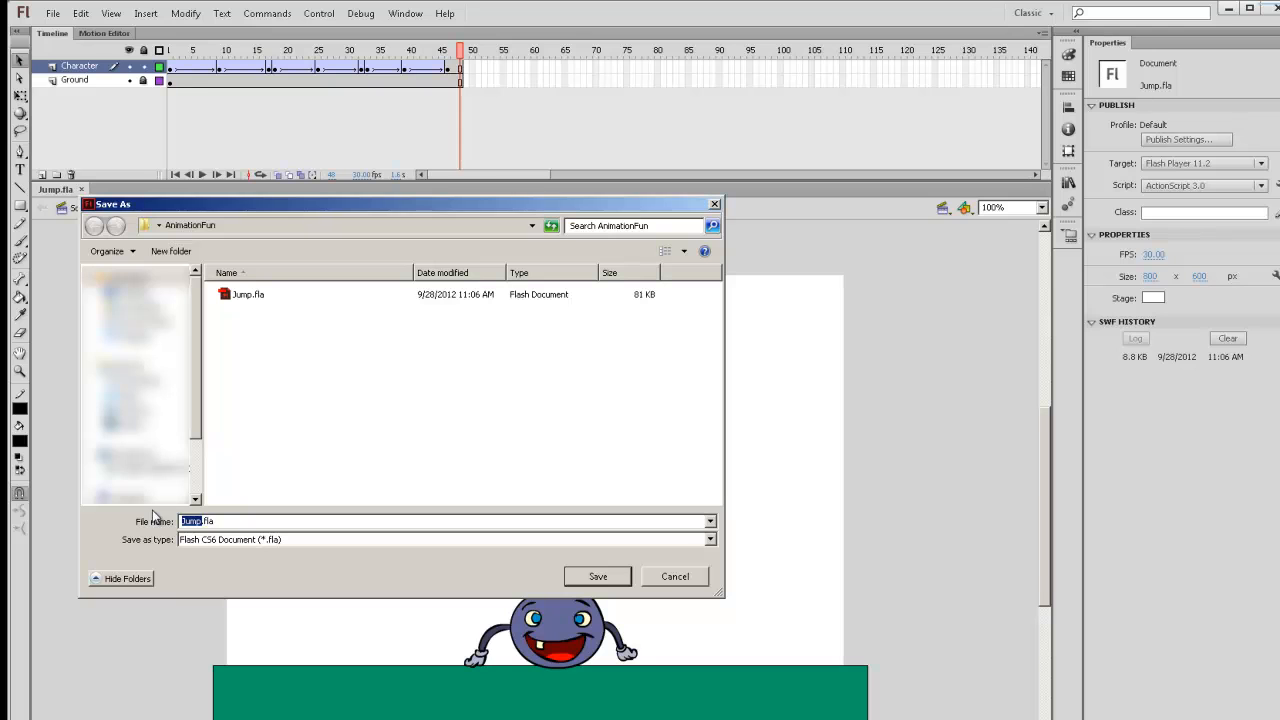
text(Look)
click(597, 576)
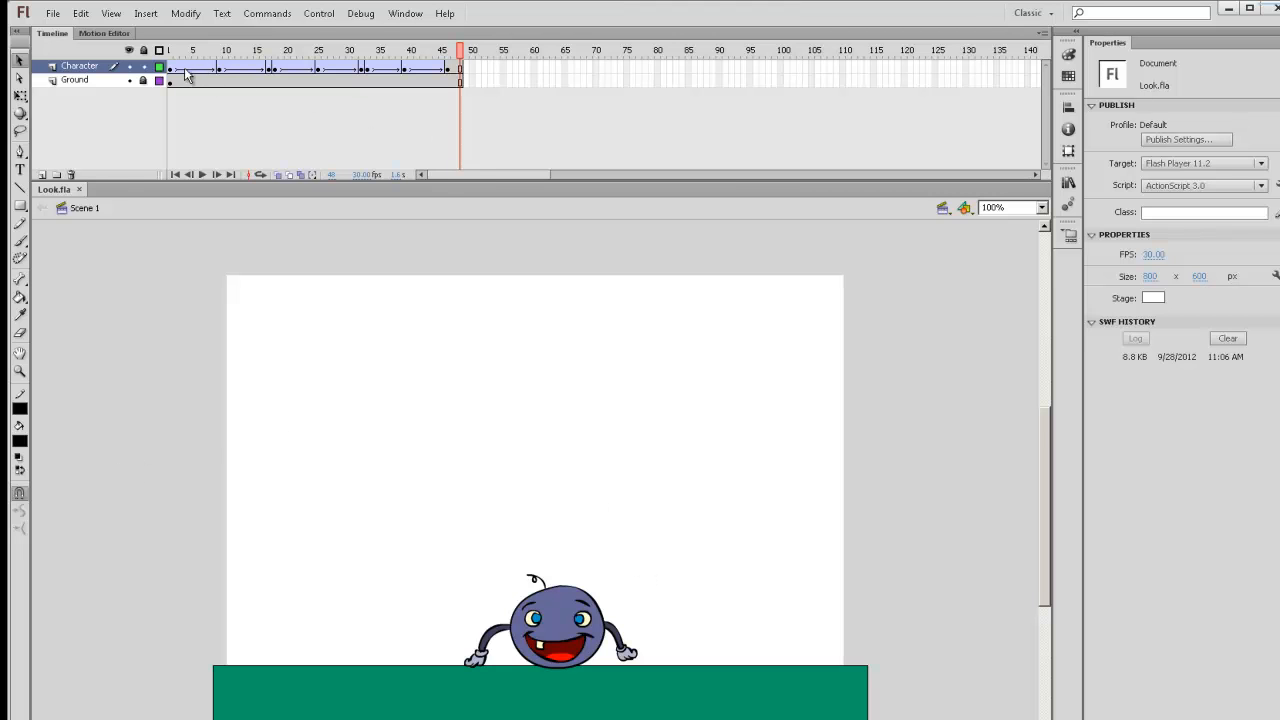
Clear all keyframes on the Character and Ground layers and place the FunnyGuy symbol from the library in the middle of the stage.
drag(172, 68, 491, 78)
key(shift+F6)
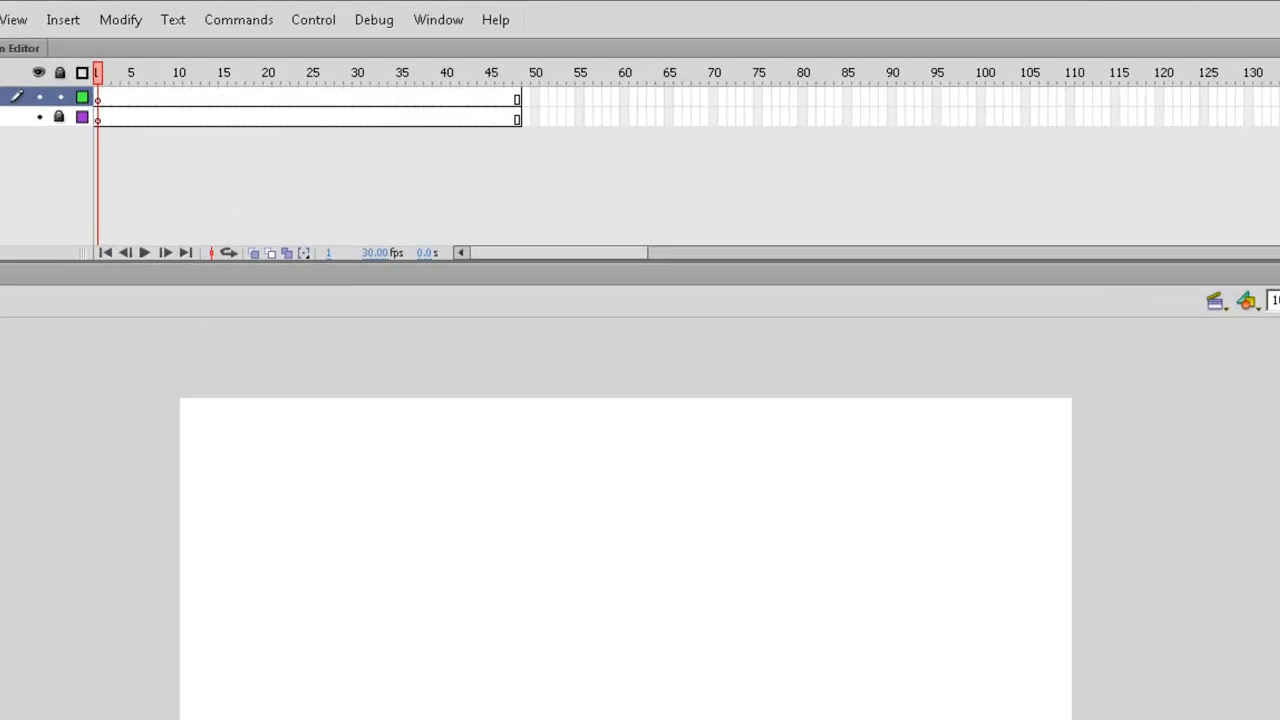
click(450, 23)
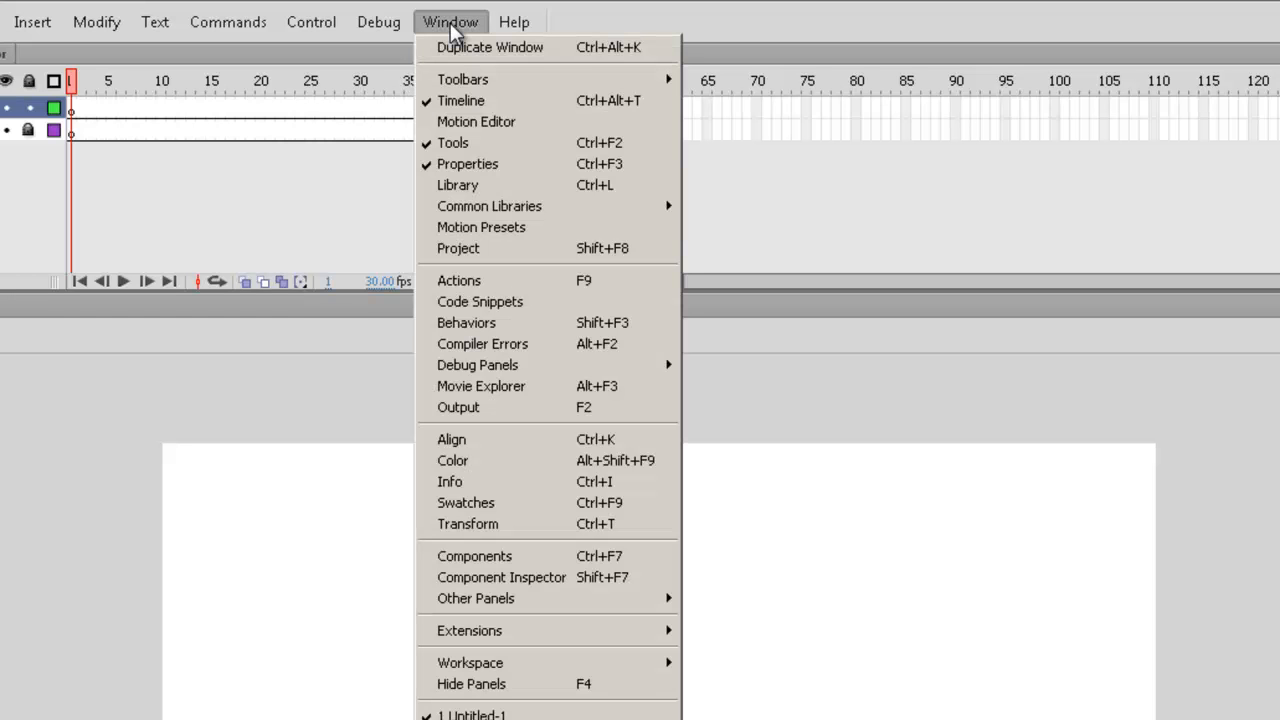
click(504, 192)
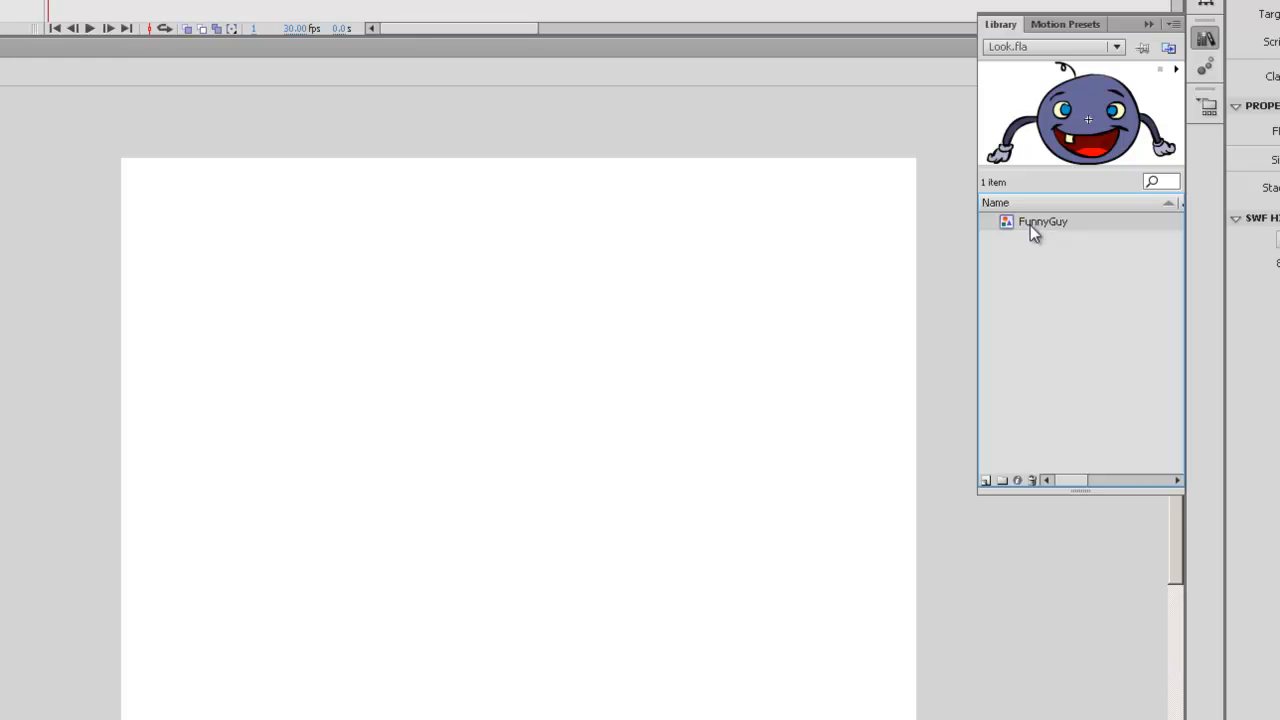
mouse_move(1010, 228)
mouse_down()
mouse_move(507, 399)
mouse_move(525, 448)
mouse_up()
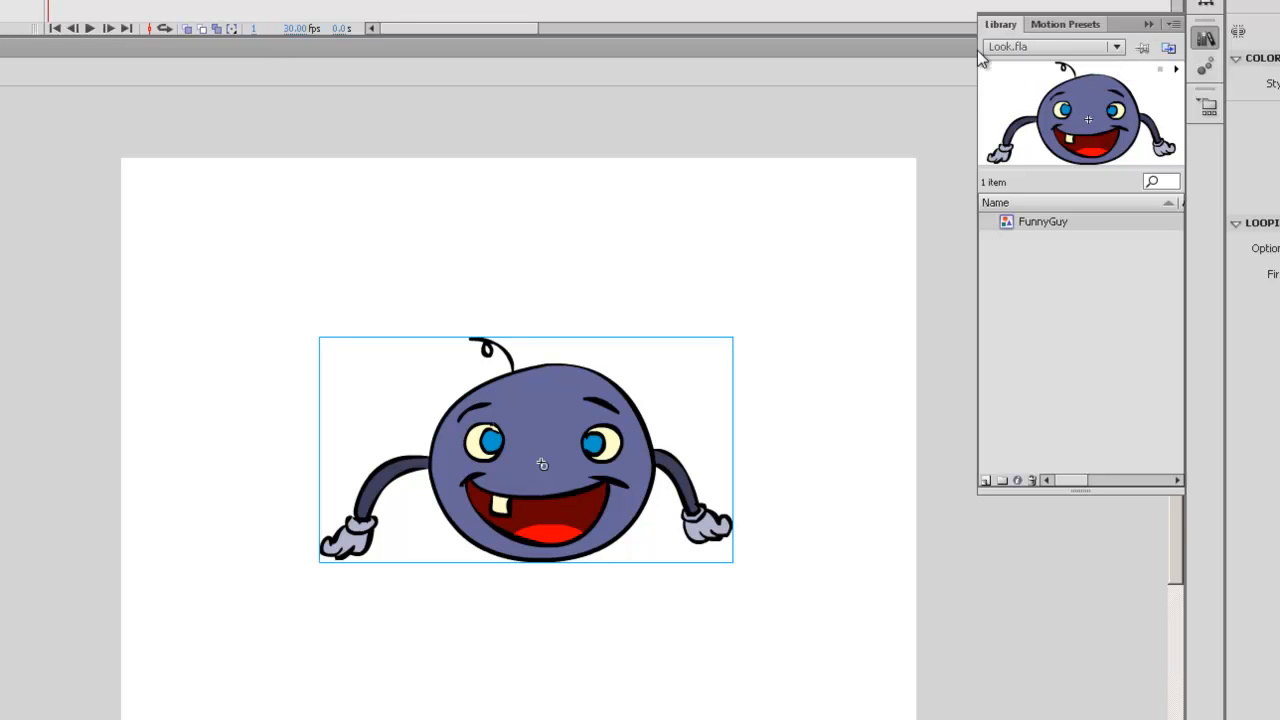
click(1147, 27)
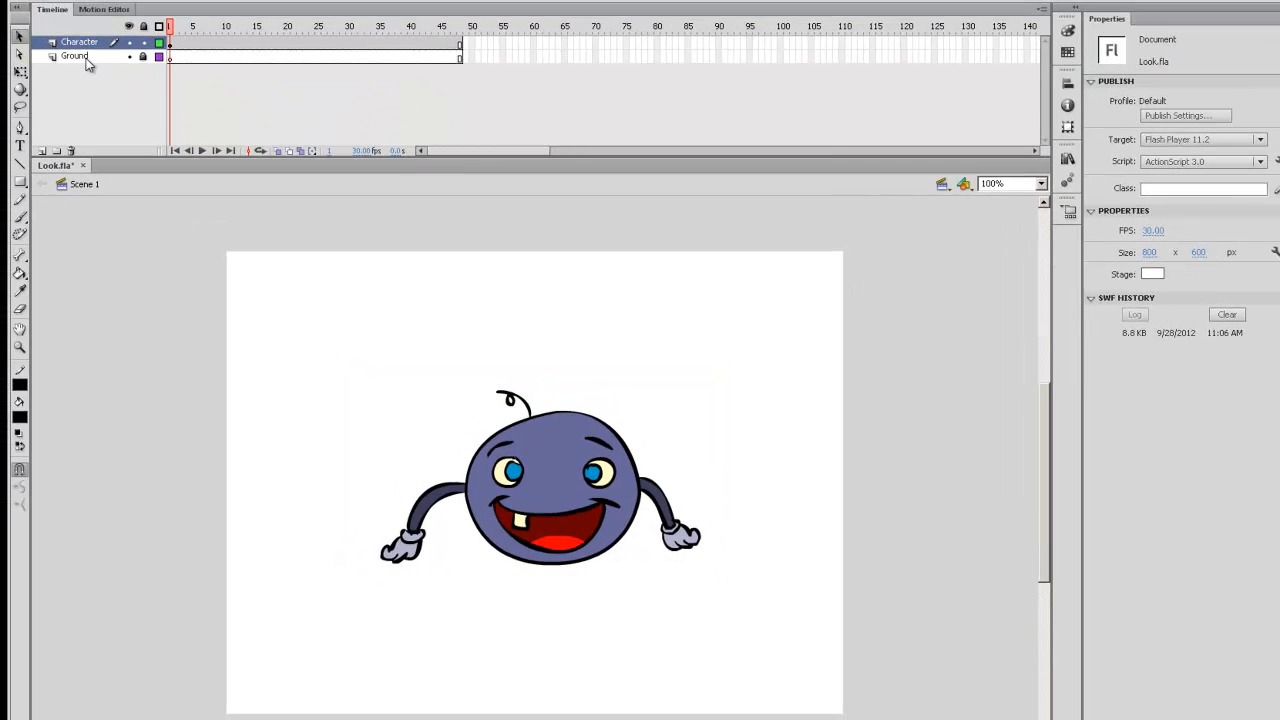
Delete the Ground layer and set the looping option of the placed FunnyGuy instance to Single Frame.
click(80, 56)
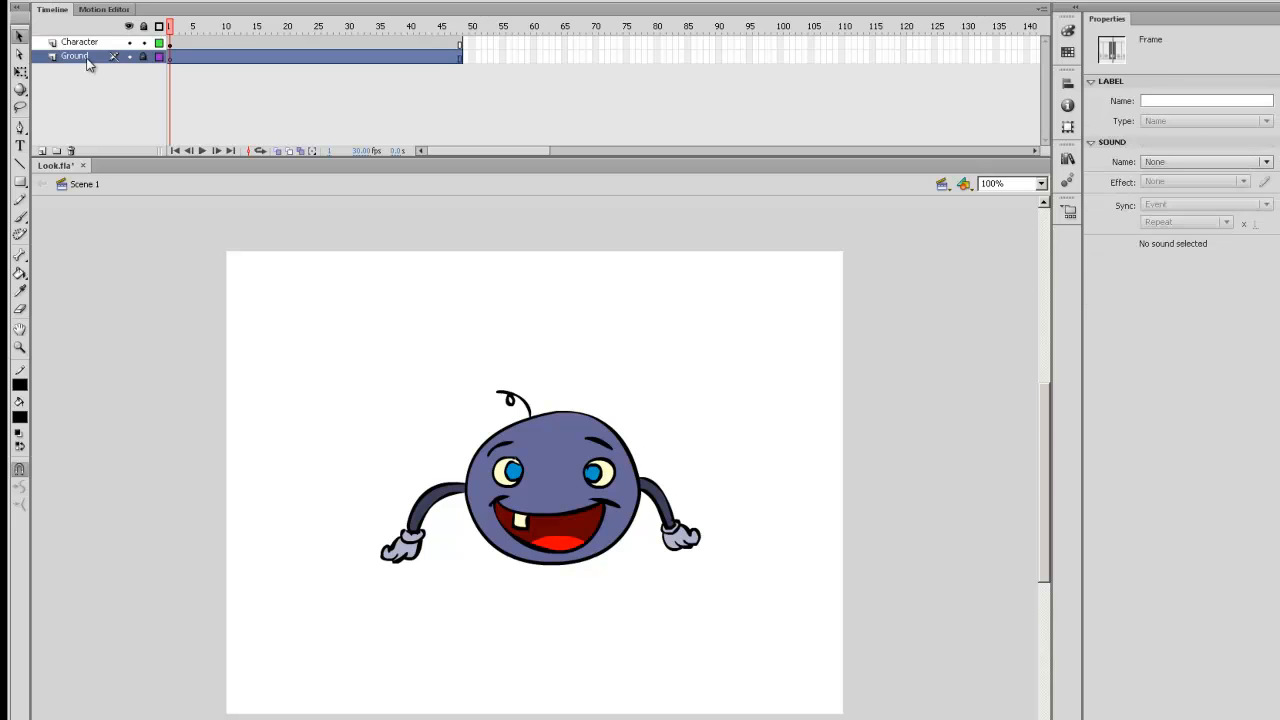
click(70, 151)
click(578, 478)
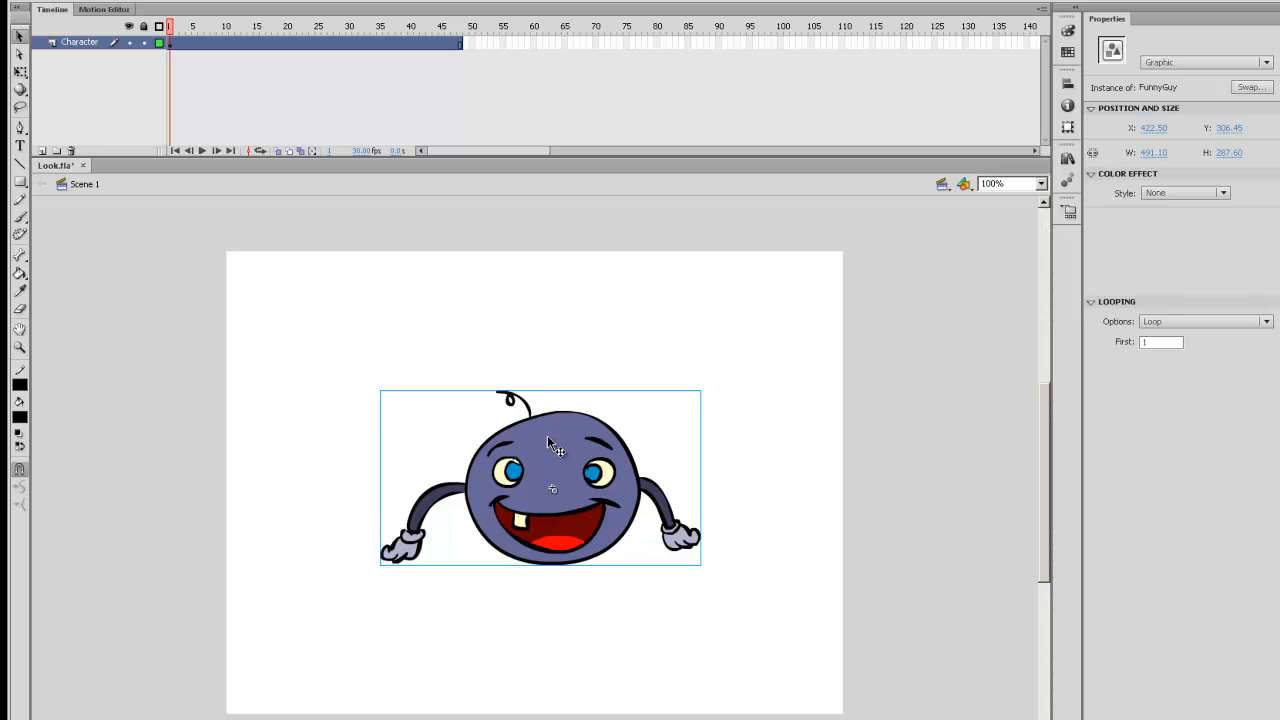
click(1167, 328)
click(1178, 364)
Set the FunnyGuy instance's looping option to Loop and add keyframes on frames 10, 20, 21 and 32 of the Character layer.
click(1180, 321)
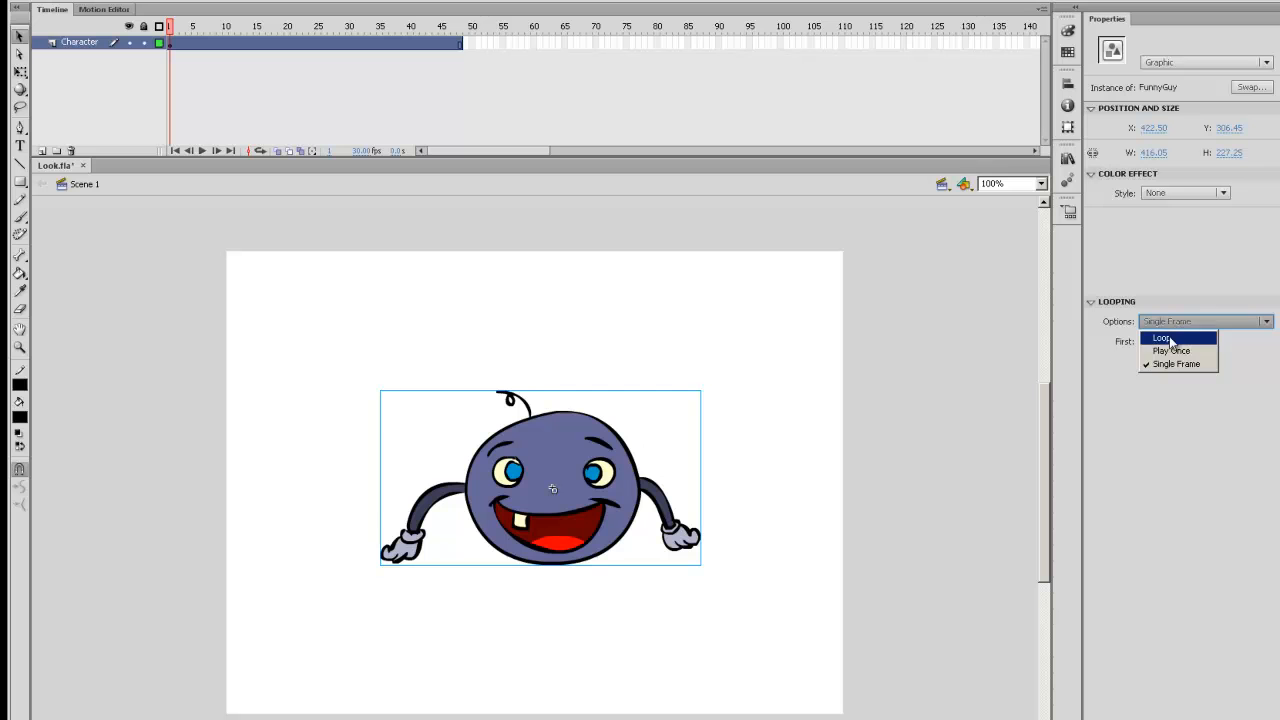
click(1165, 336)
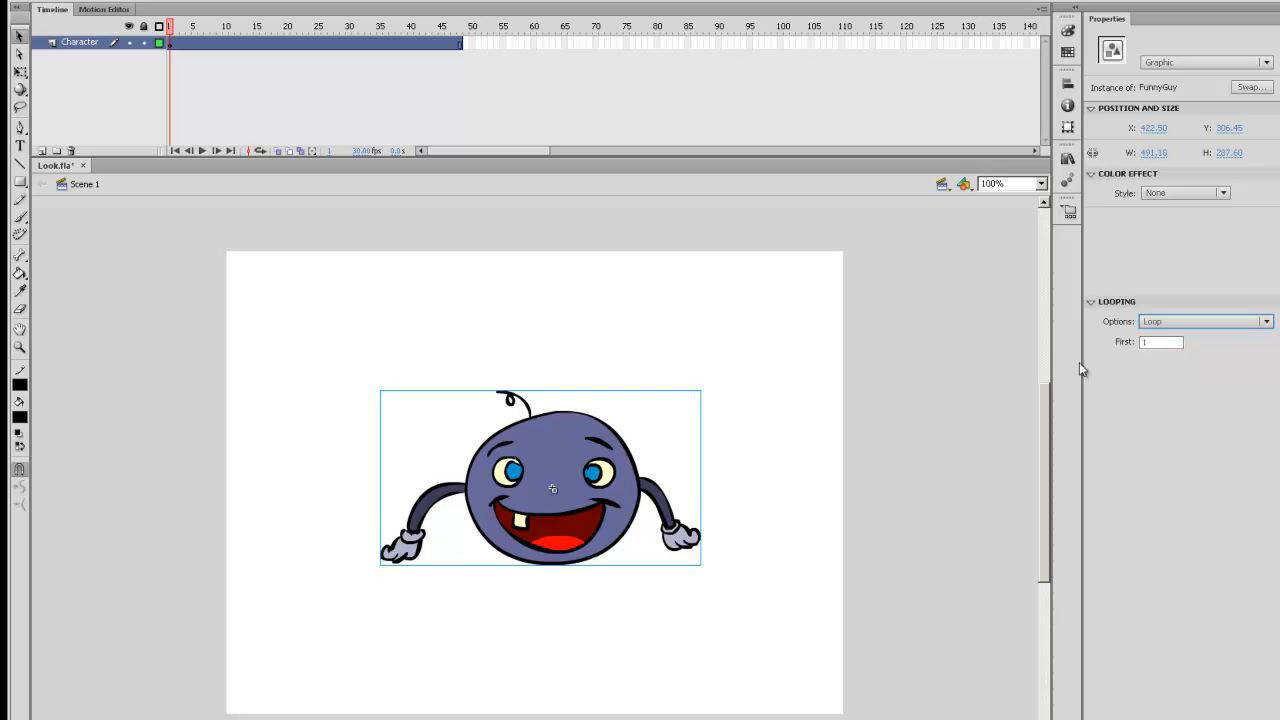
click(219, 27)
click(226, 43)
key(F6)
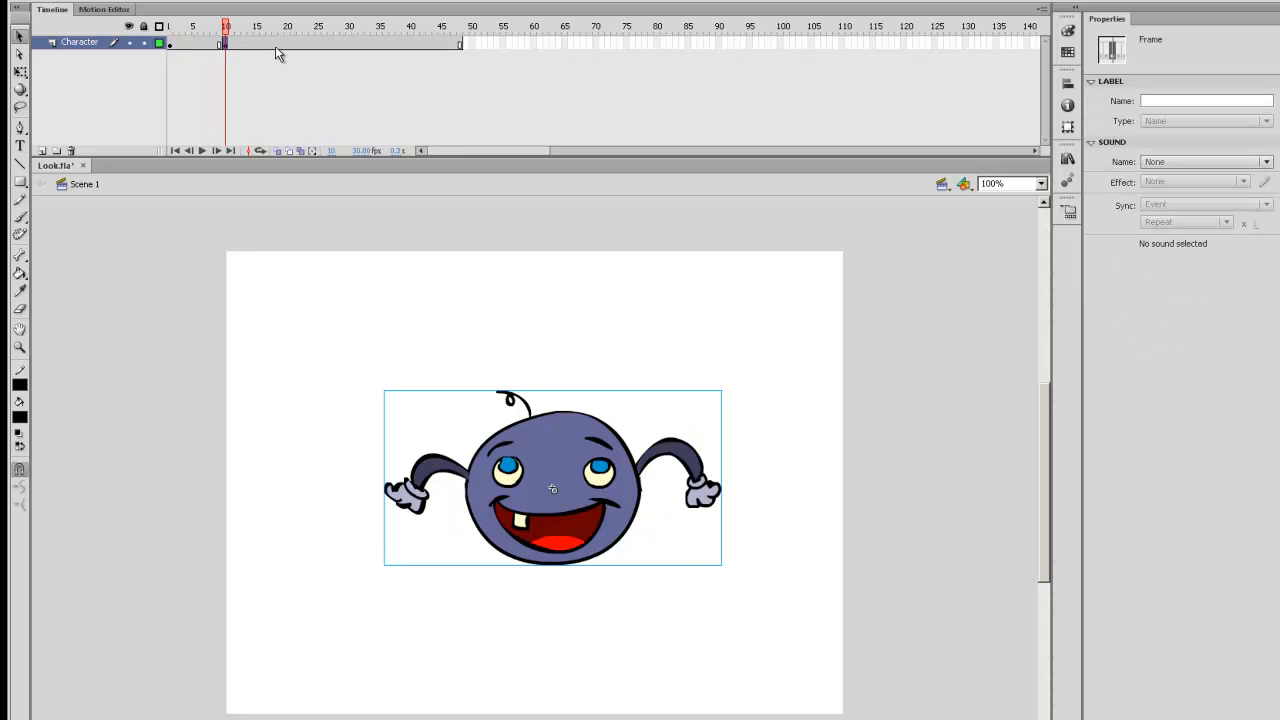
click(291, 43)
click(360, 44)
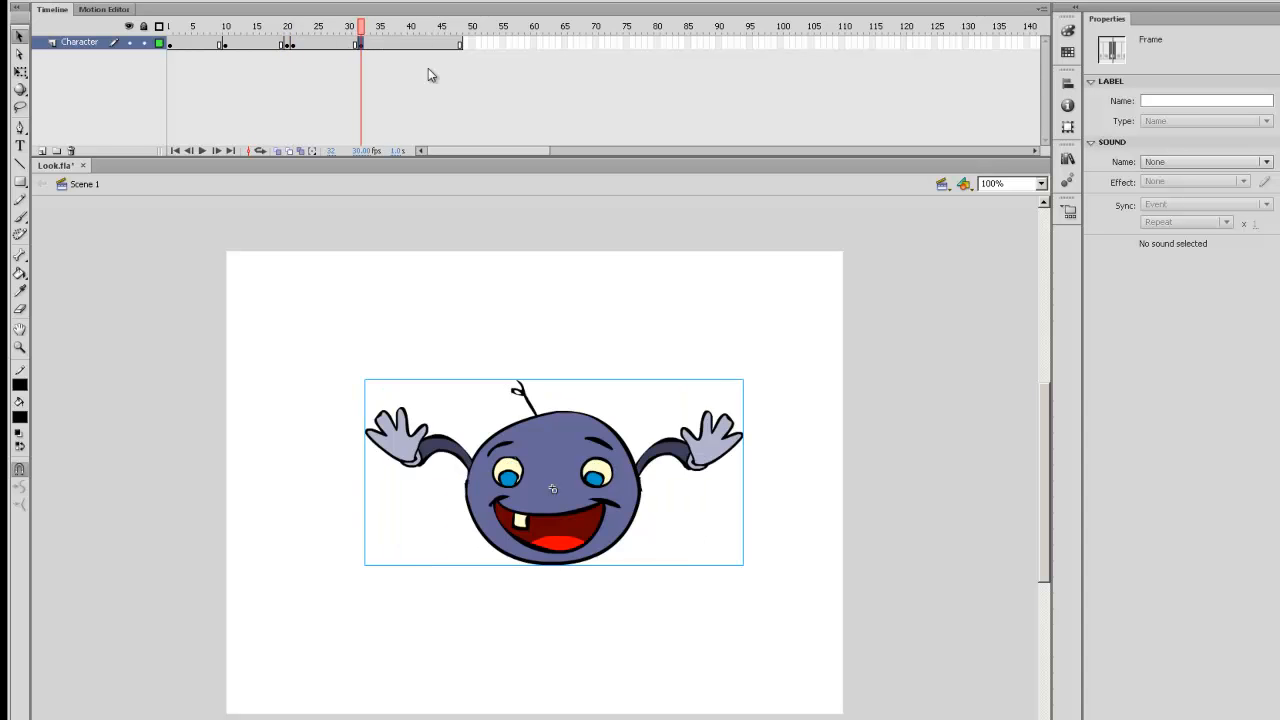
Set the looping option of the FunnyGuy instances on frames 20 and 21 to Single Frame.
drag(360, 32, 224, 33)
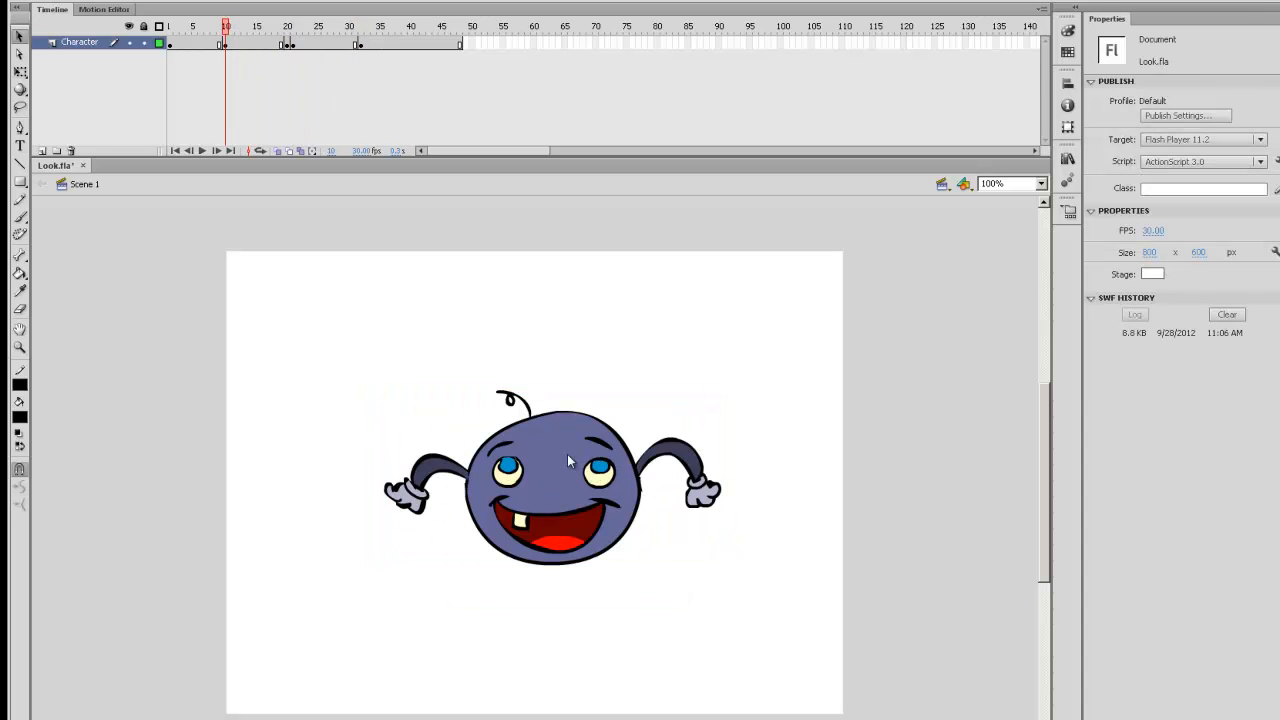
click(608, 529)
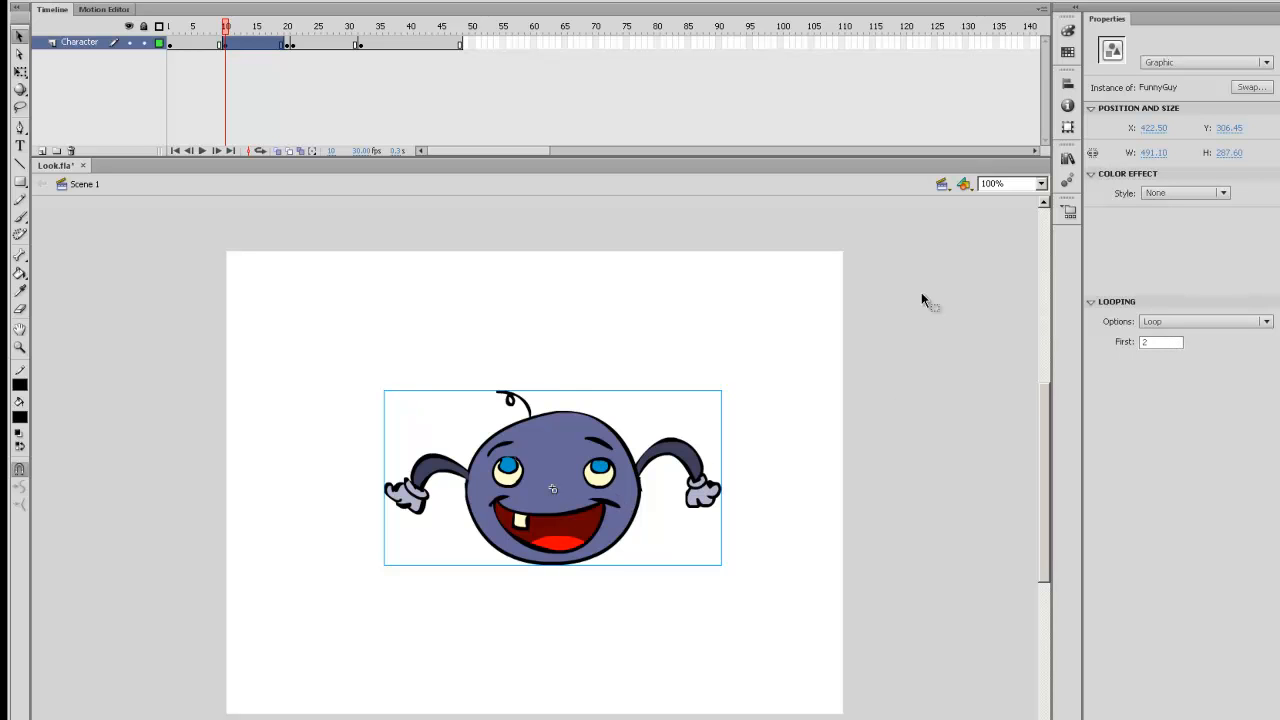
drag(237, 25, 287, 25)
click(287, 45)
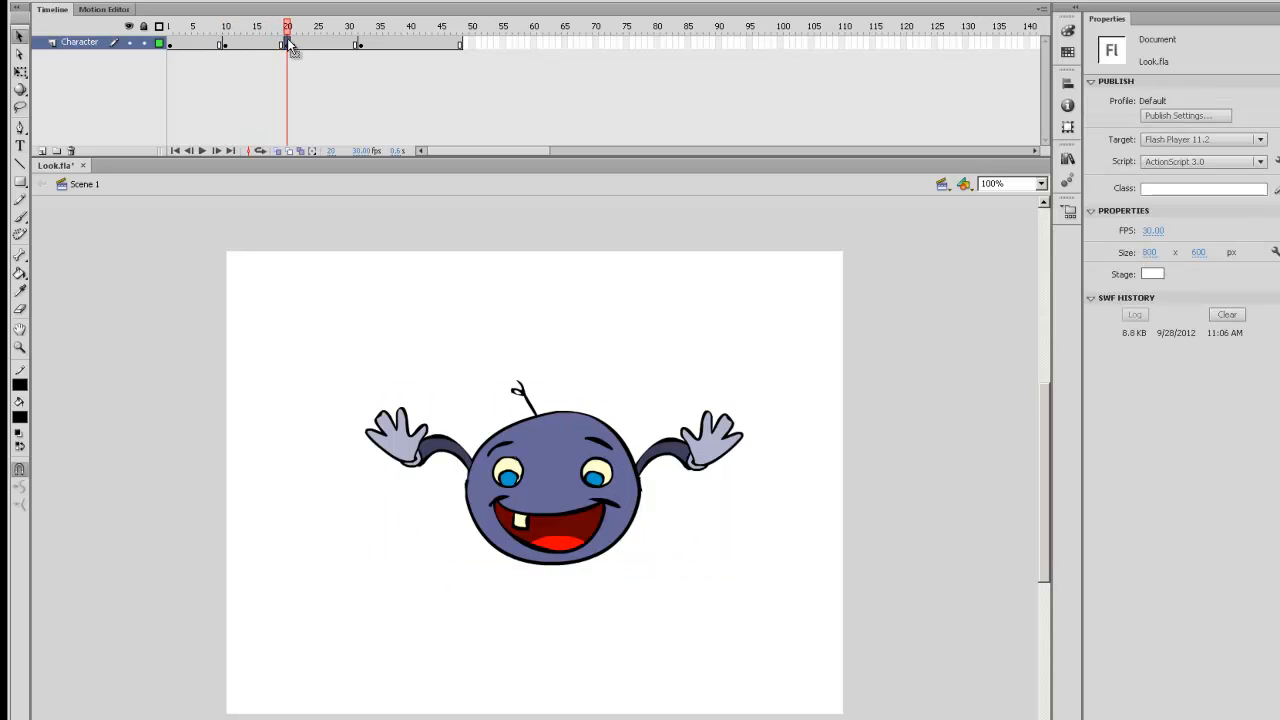
click(580, 445)
click(1184, 321)
click(1171, 363)
click(293, 44)
click(544, 430)
click(1178, 322)
click(1172, 363)
Set the looping option of the FunnyGuy instances on frames 32, 10 and 1 to Single Frame.
click(361, 42)
click(572, 432)
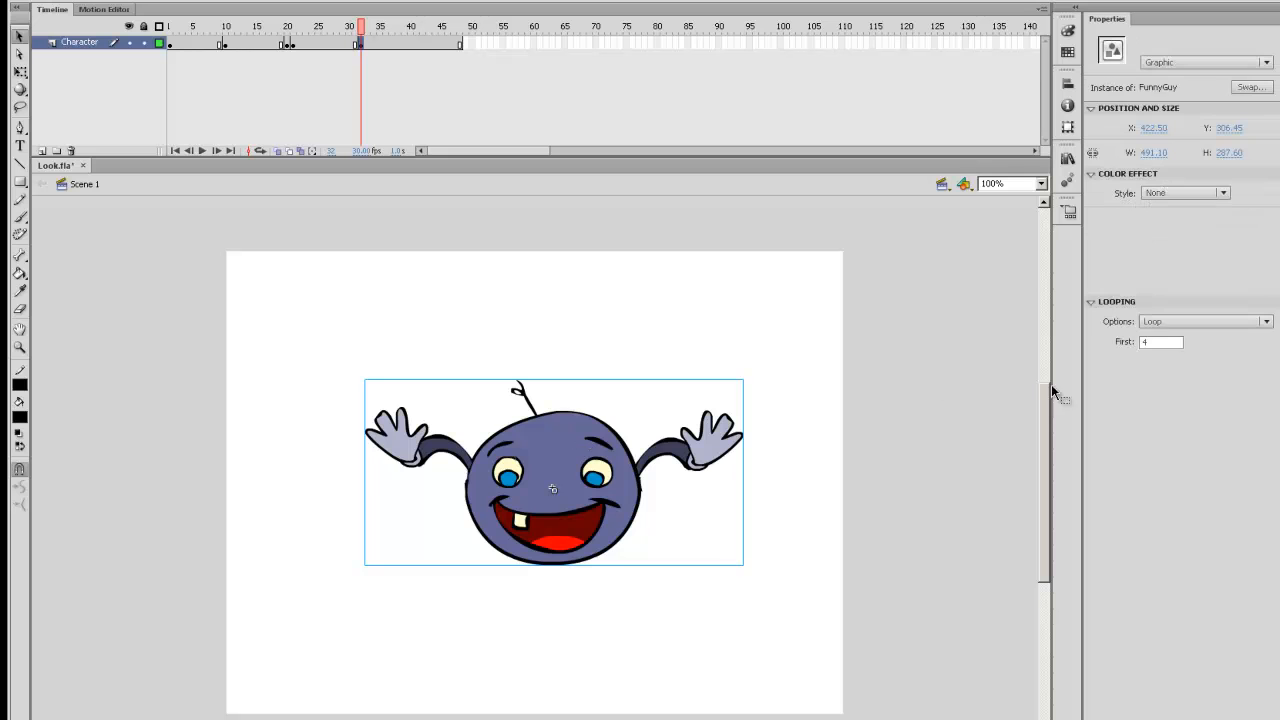
click(1205, 321)
click(1177, 364)
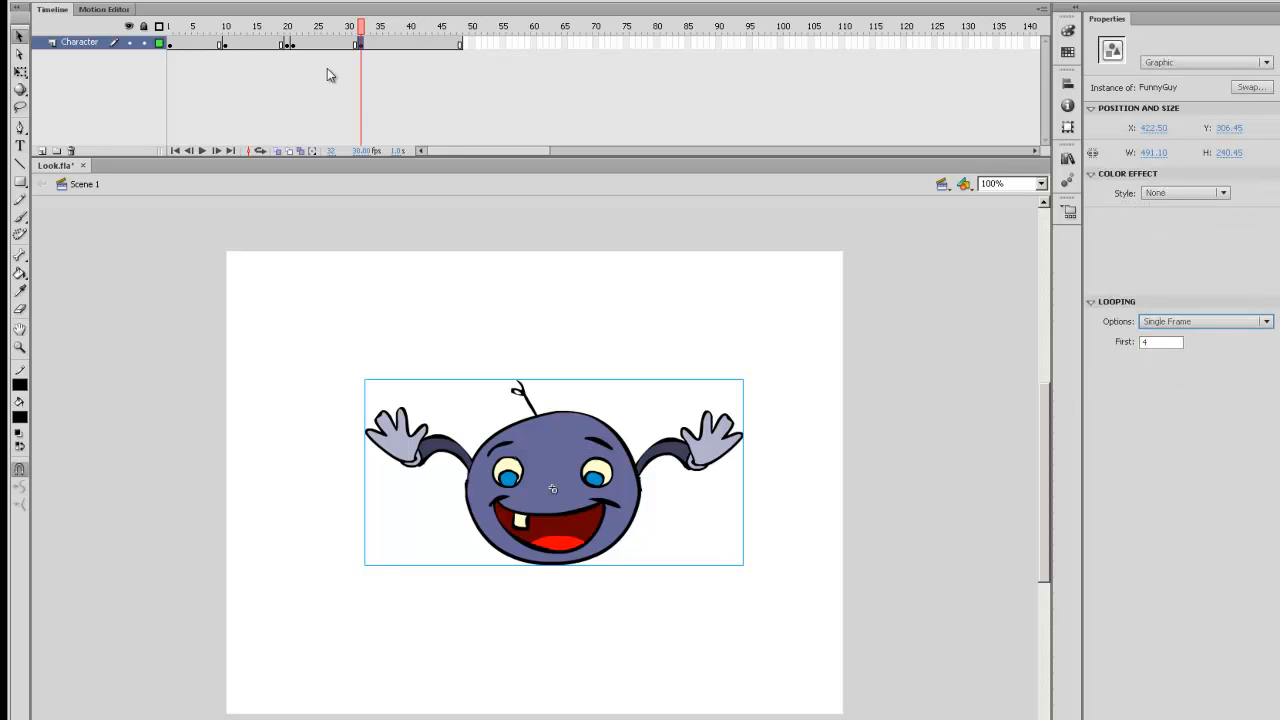
click(228, 44)
click(1205, 321)
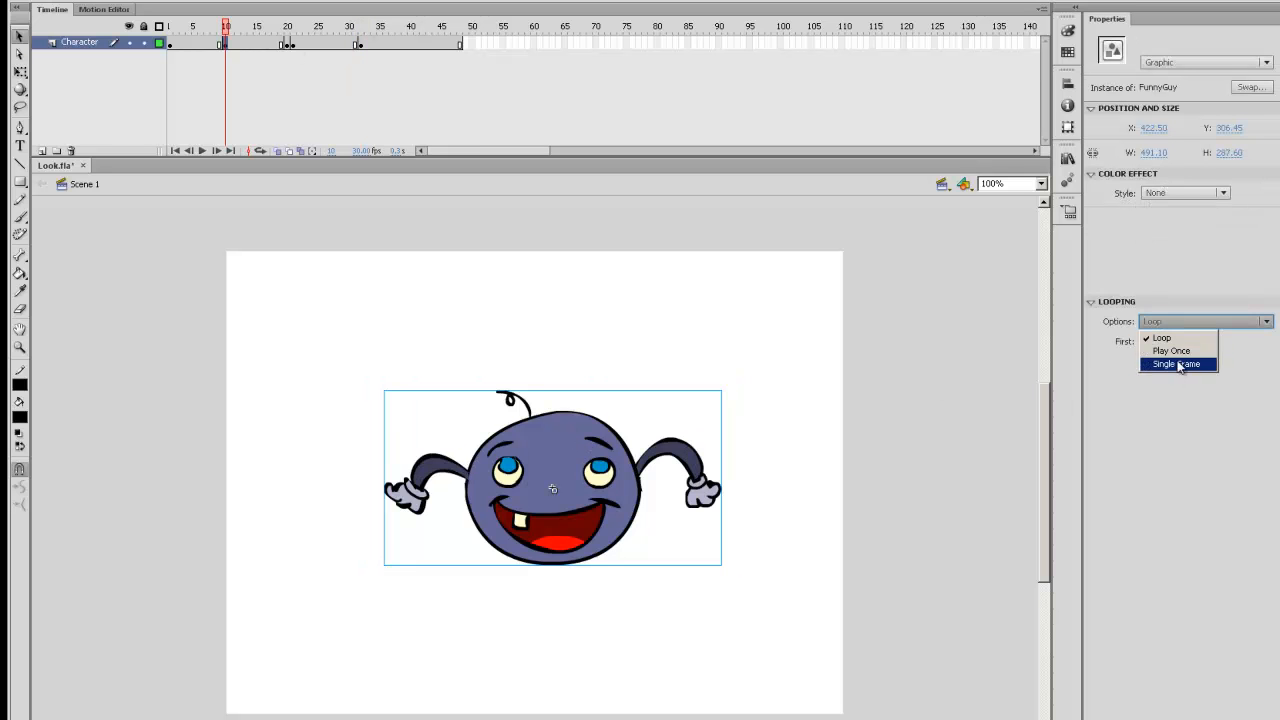
click(1180, 364)
click(171, 43)
click(552, 452)
click(1172, 322)
click(1176, 364)
Play the animation and undo the added keyframes together with their looping changes.
key(Return)
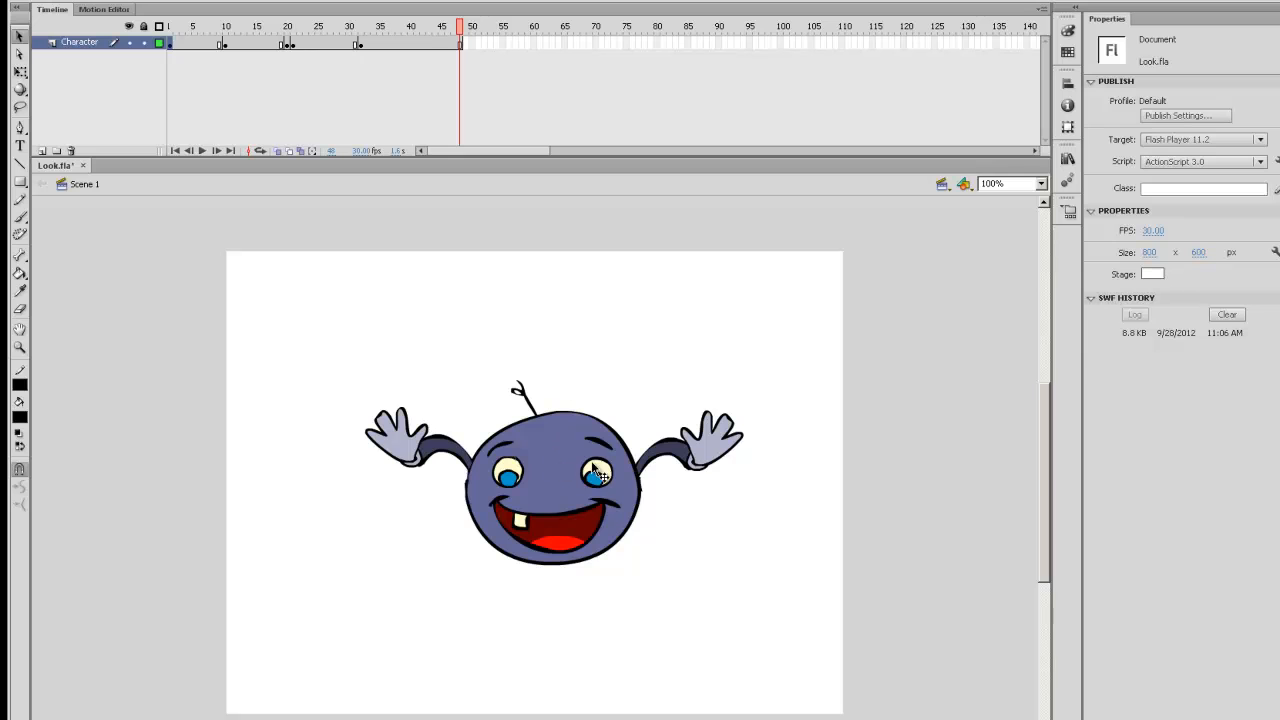
key(ctrl+z)
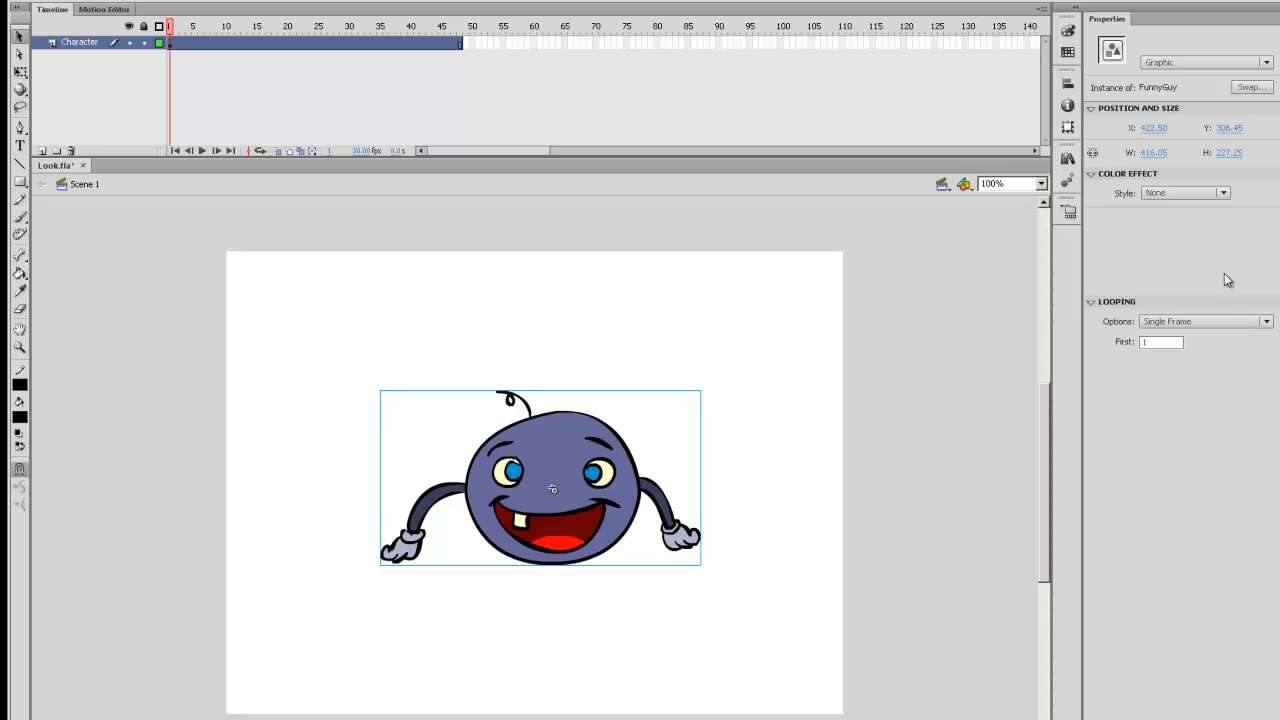
Open the FunnyGuy symbol for editing and copy its frame 1 pose to a new keyframe on frame 5.
double_click(611, 498)
mouse_move(176, 30)
mouse_down()
mouse_move(191, 31)
mouse_move(170, 30)
mouse_up()
double_click(714, 474)
double_click(591, 511)
key(ctrl+equal)
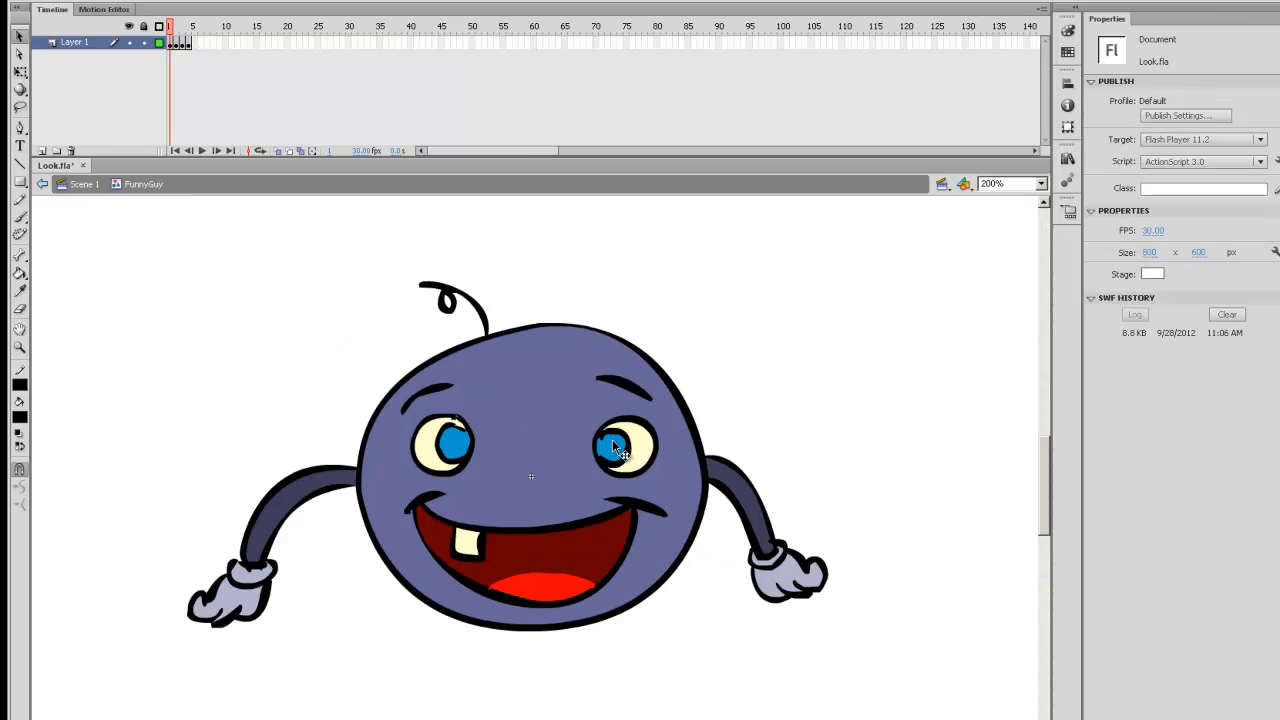
click(176, 44)
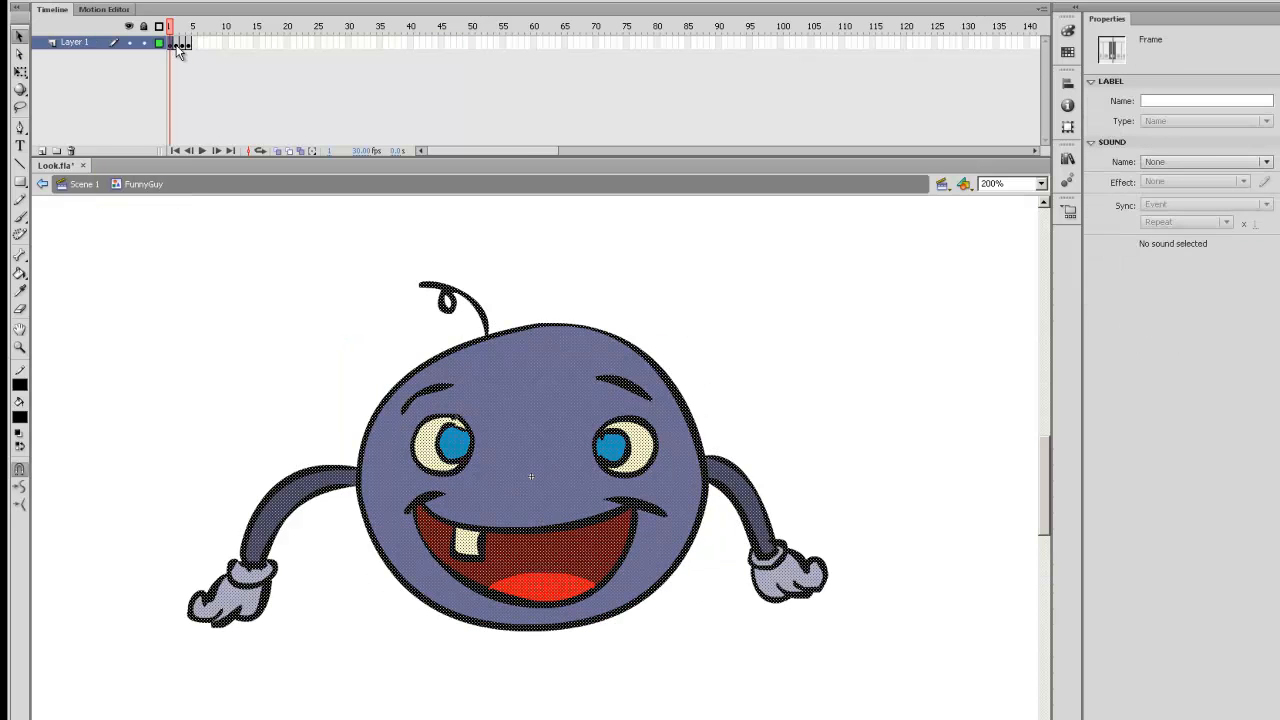
drag(181, 49, 195, 45)
click(318, 380)
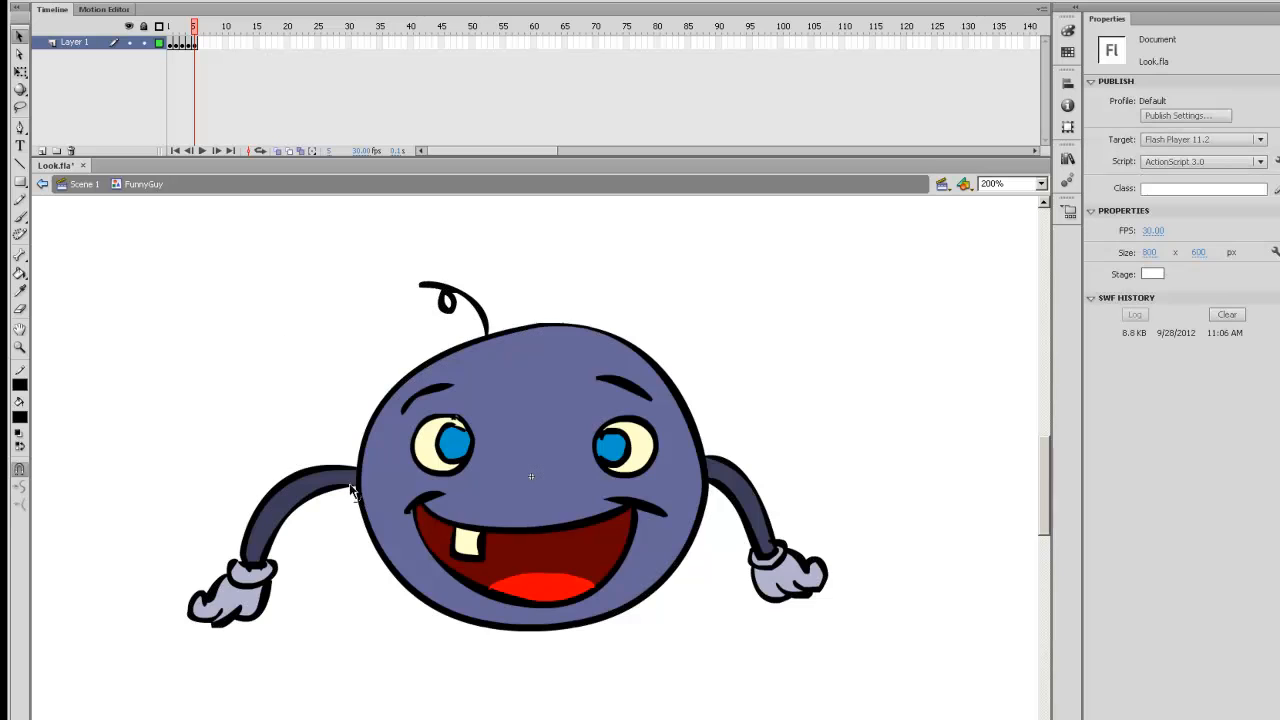
Lasso and delete both of the character's arms on frame 5.
key(l)
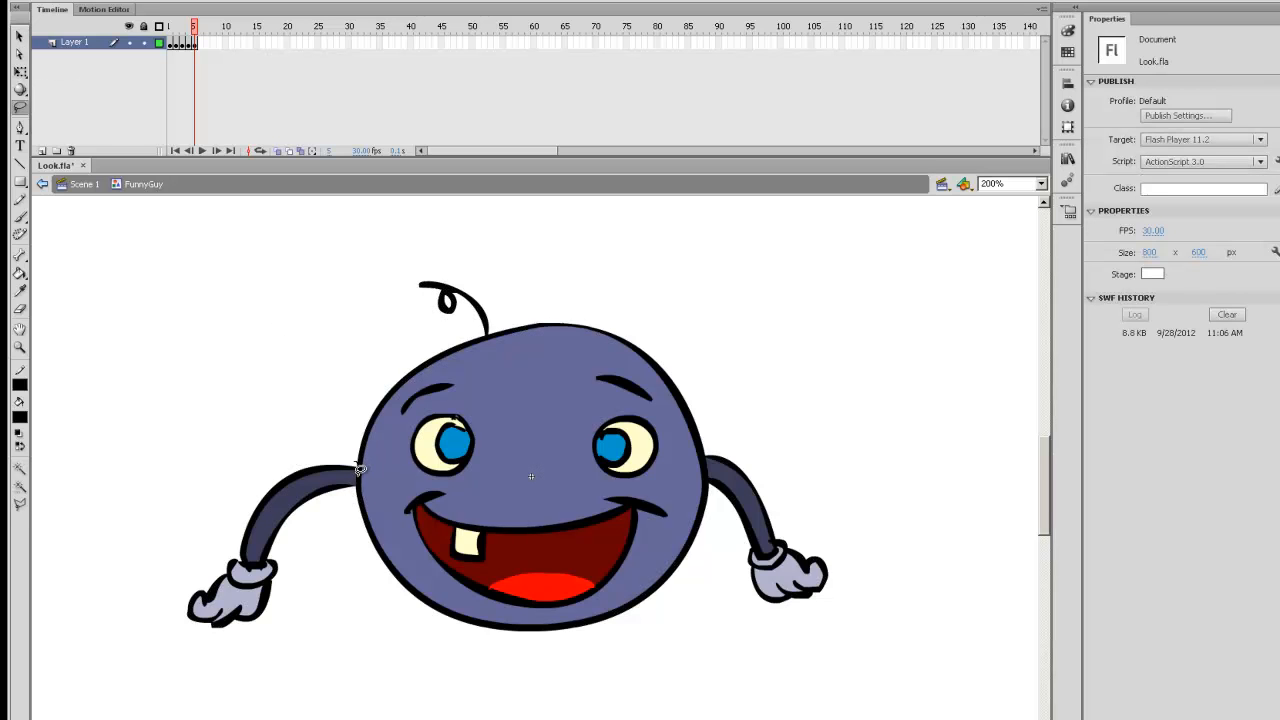
mouse_move(358, 490)
mouse_down()
mouse_move(203, 440)
mouse_move(353, 367)
mouse_up()
key(Delete)
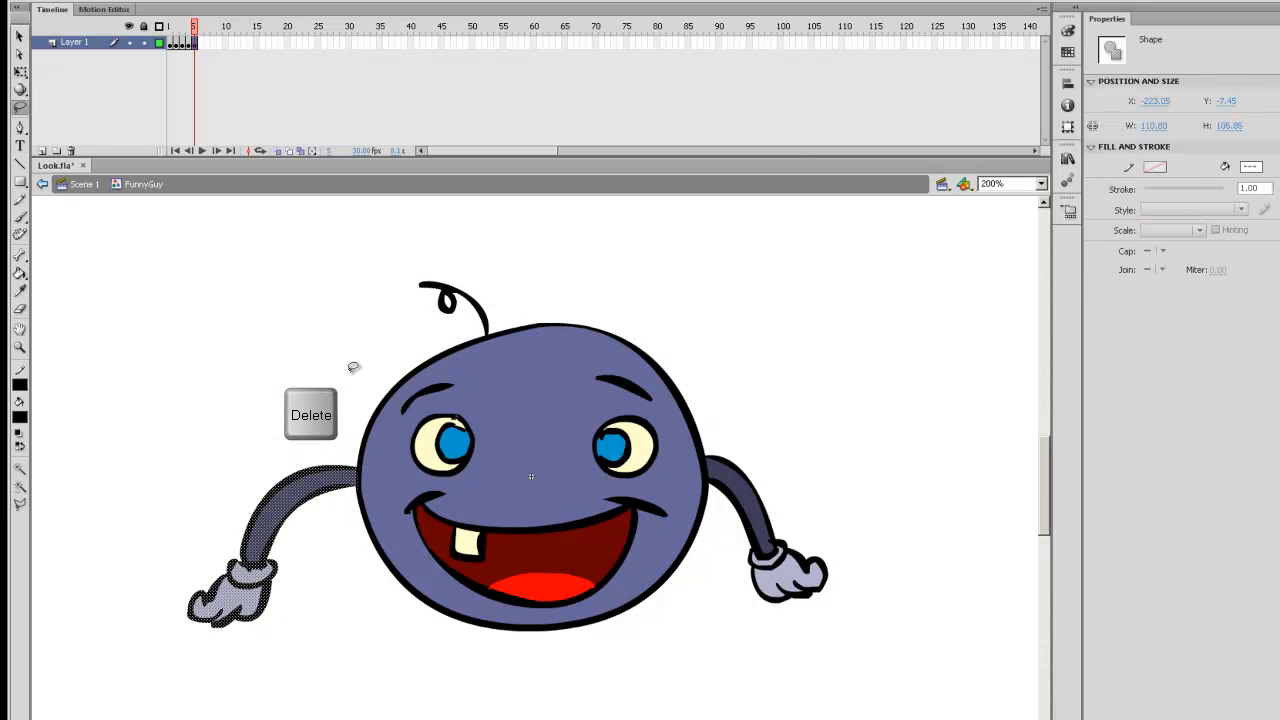
mouse_move(708, 467)
mouse_down()
mouse_move(760, 663)
mouse_move(771, 286)
mouse_up()
key(Delete)
key(v)
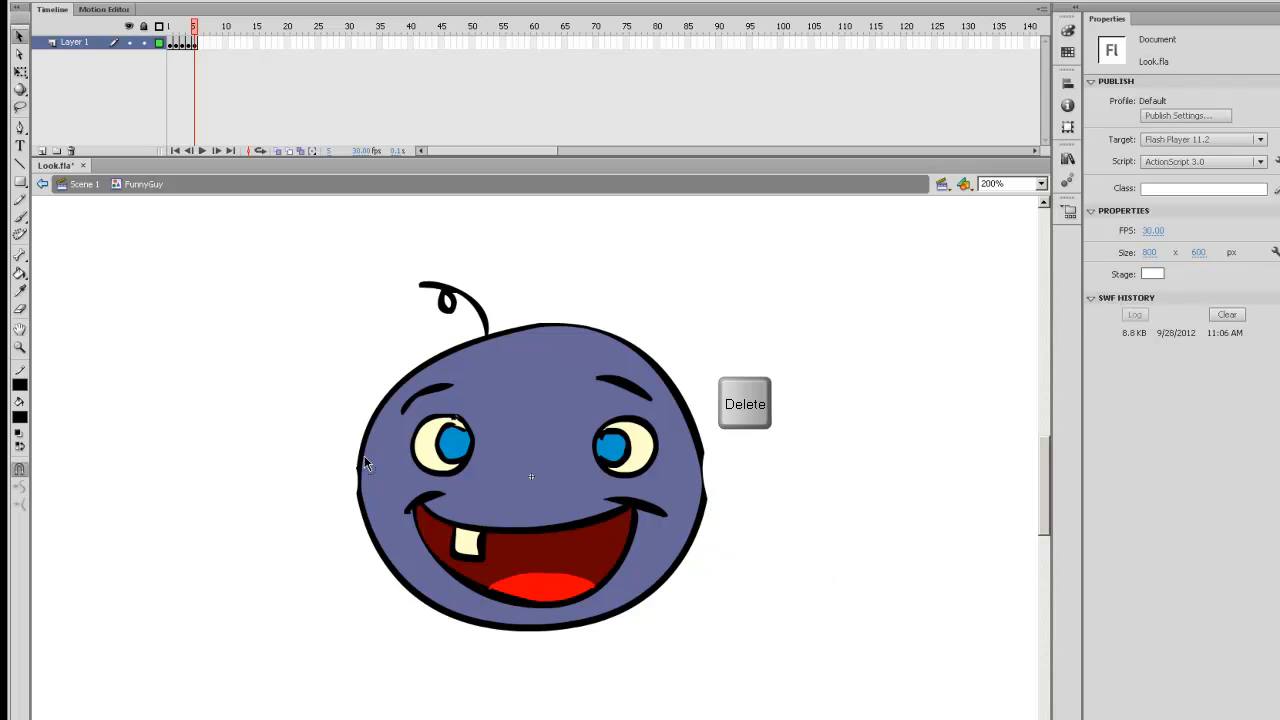
Select the left-hand eye and its eyebrow and move them off the body onto the empty area beside it.
click(440, 396)
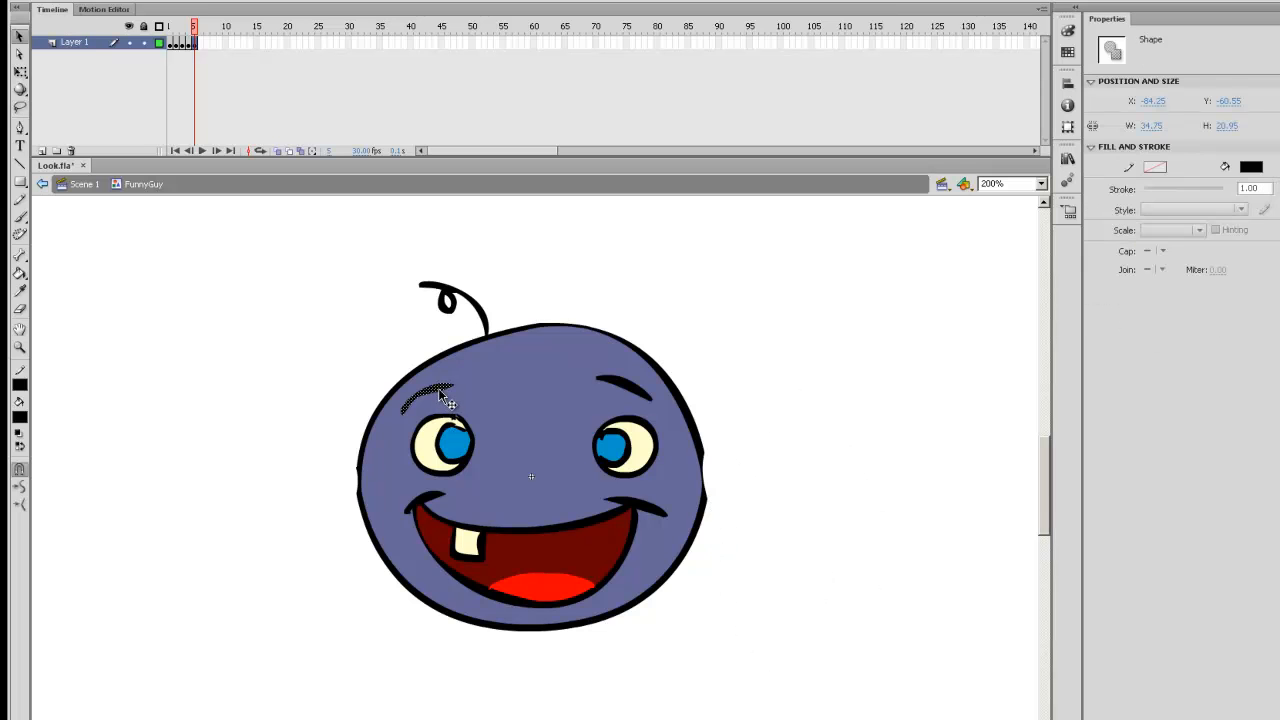
shift+click(430, 452)
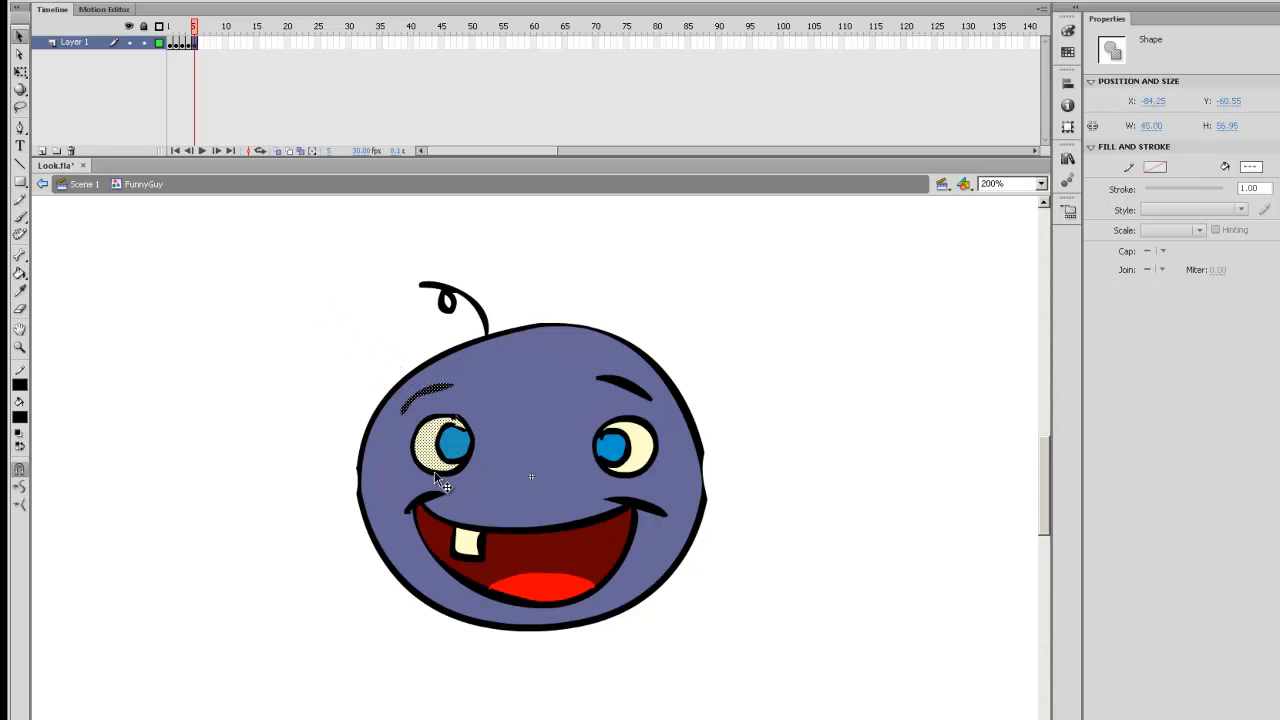
shift+click(467, 452)
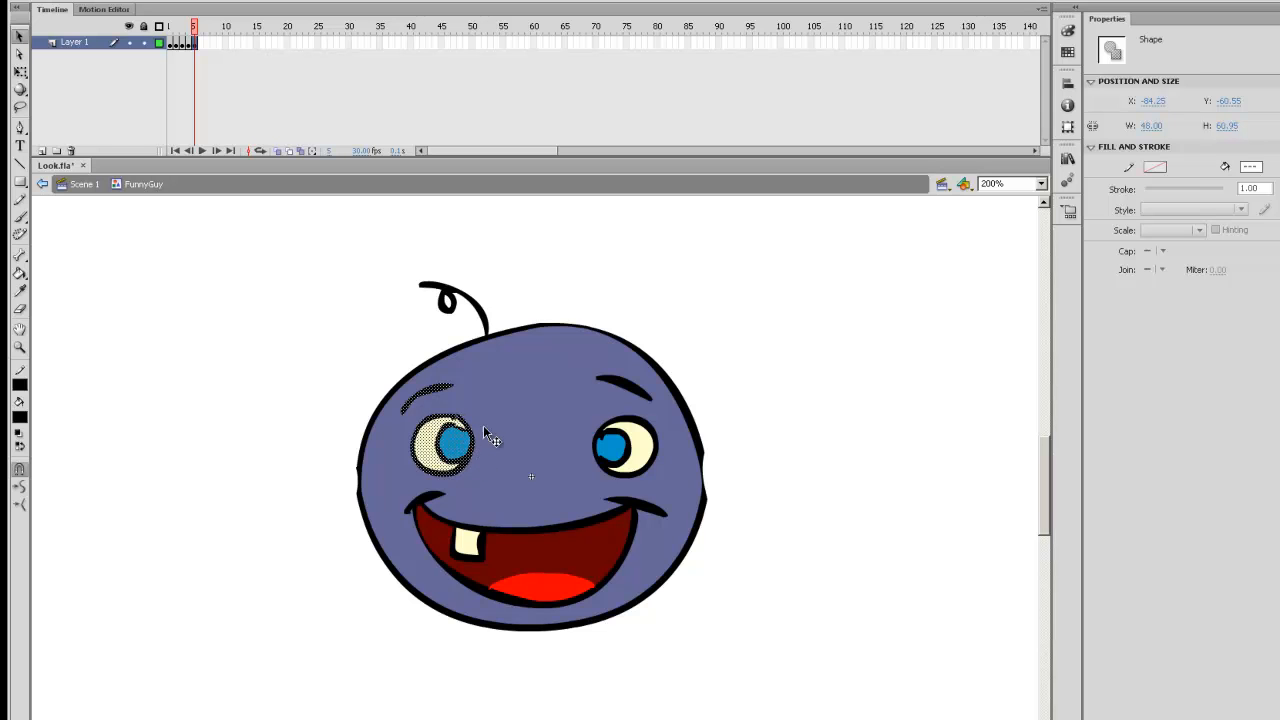
drag(426, 428, 259, 479)
click(295, 536)
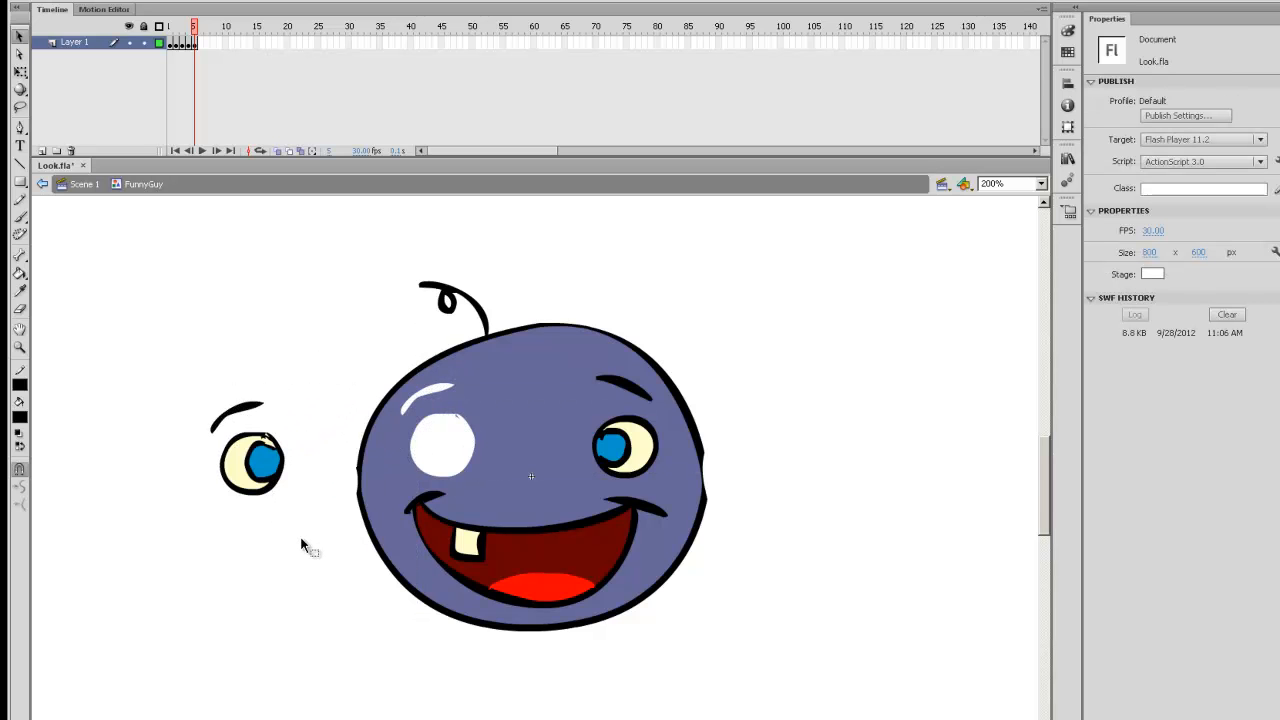
Fill the white eye and eyebrow holes in the body with the sampled body colour.
key(i)
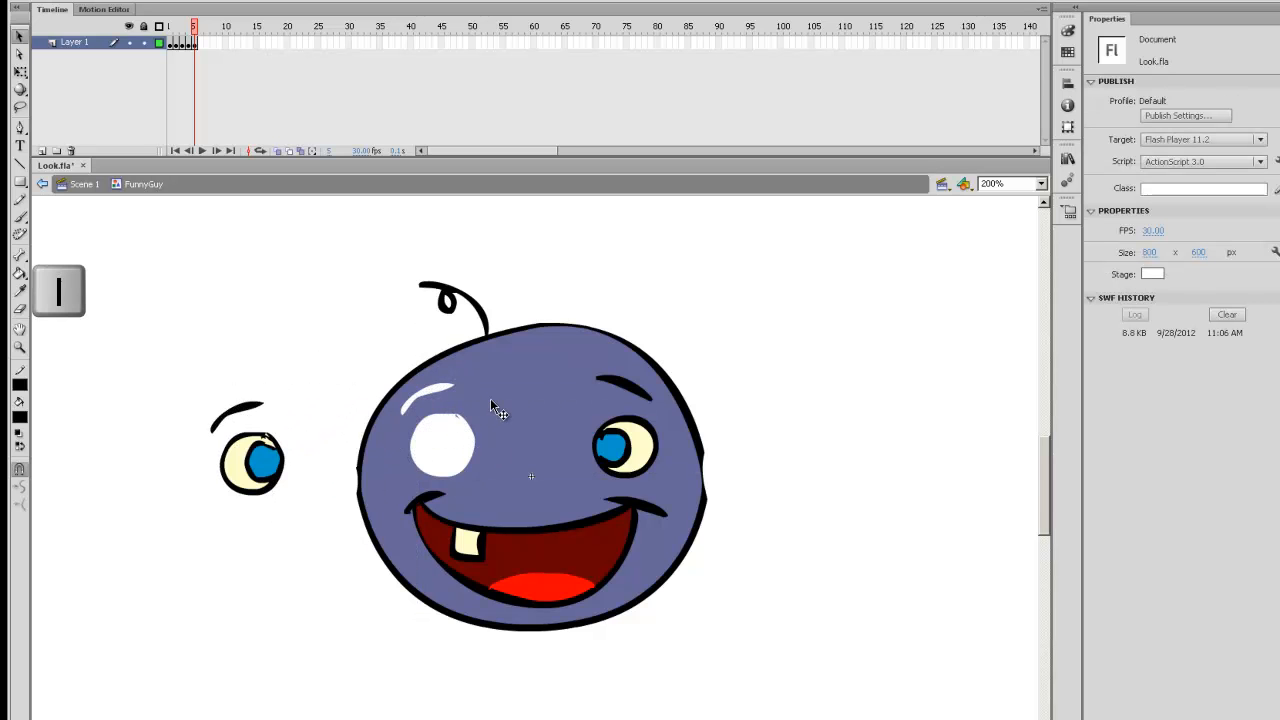
click(492, 409)
click(442, 445)
click(415, 392)
Lasso the detached eye and rotate it half a turn so its pupil points away from the body.
key(l)
mouse_move(278, 416)
mouse_down()
mouse_move(224, 429)
mouse_move(219, 484)
mouse_move(297, 494)
mouse_move(293, 431)
mouse_move(231, 426)
mouse_up()
key(q)
click(293, 420)
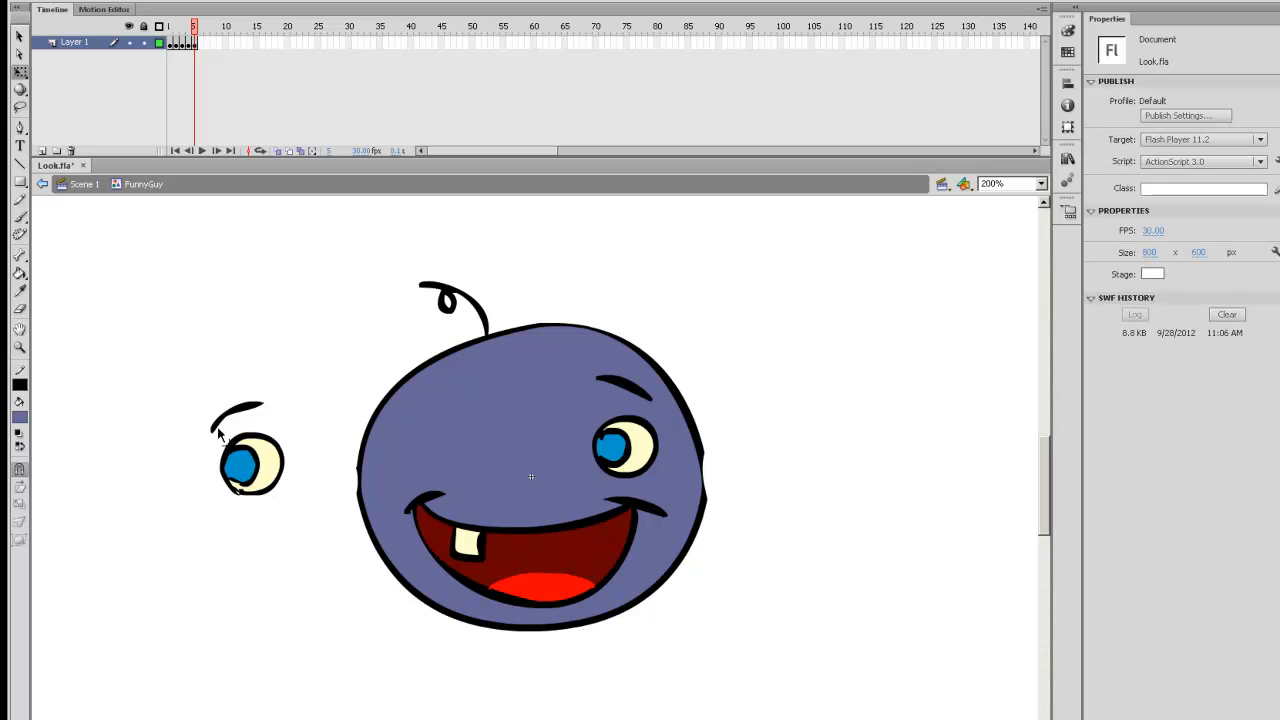
Move the detached eye and eyebrow onto the body's left edge and narrow them to about 38 px wide.
drag(174, 368, 316, 558)
drag(272, 473, 416, 463)
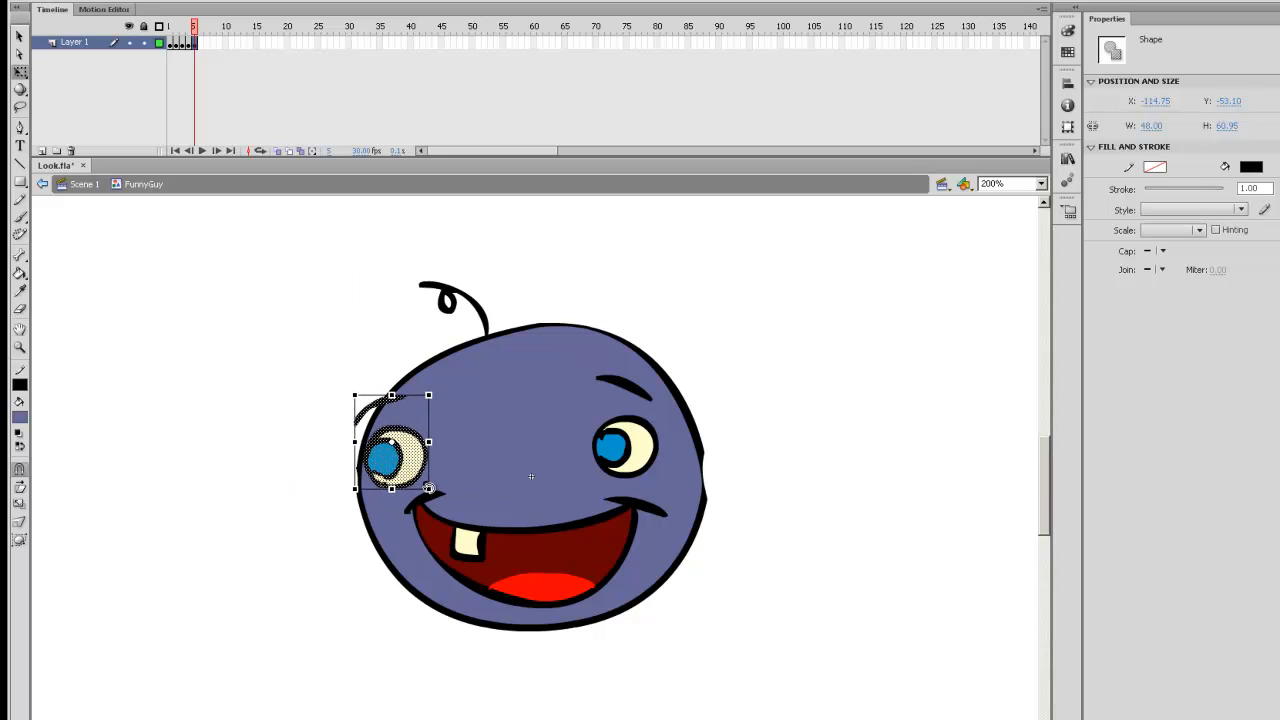
drag(428, 441, 398, 452)
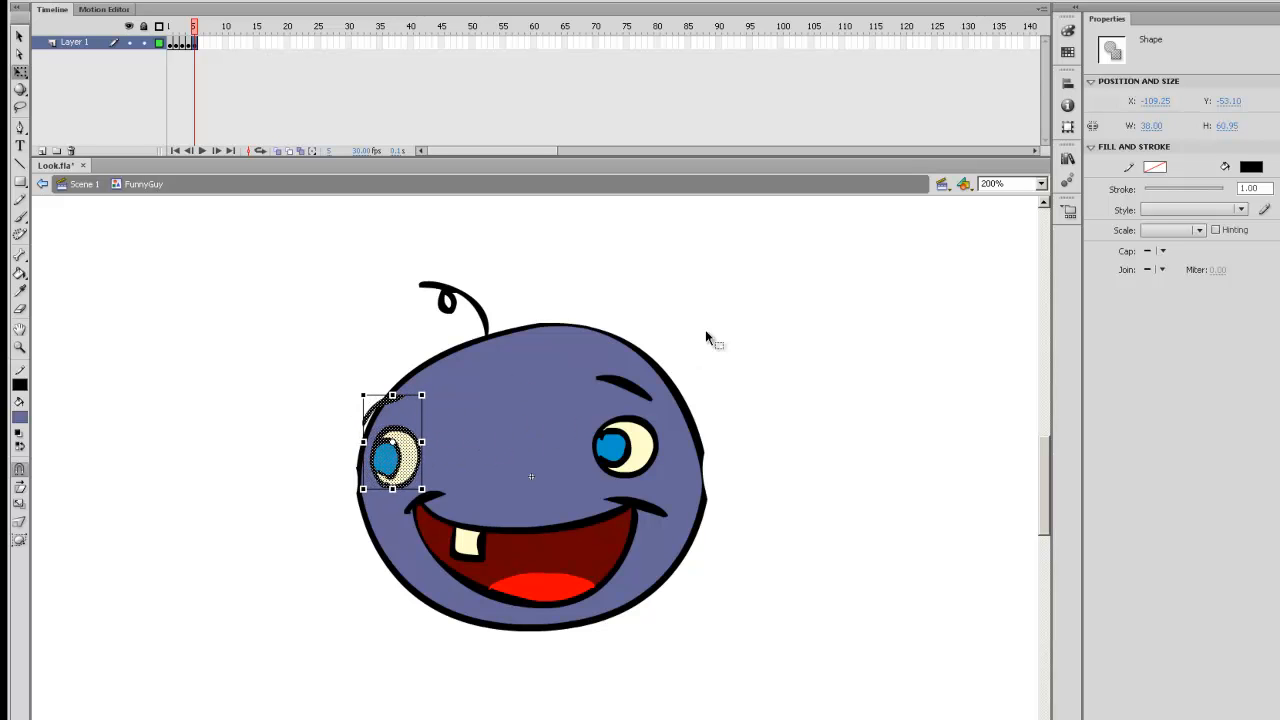
click(726, 344)
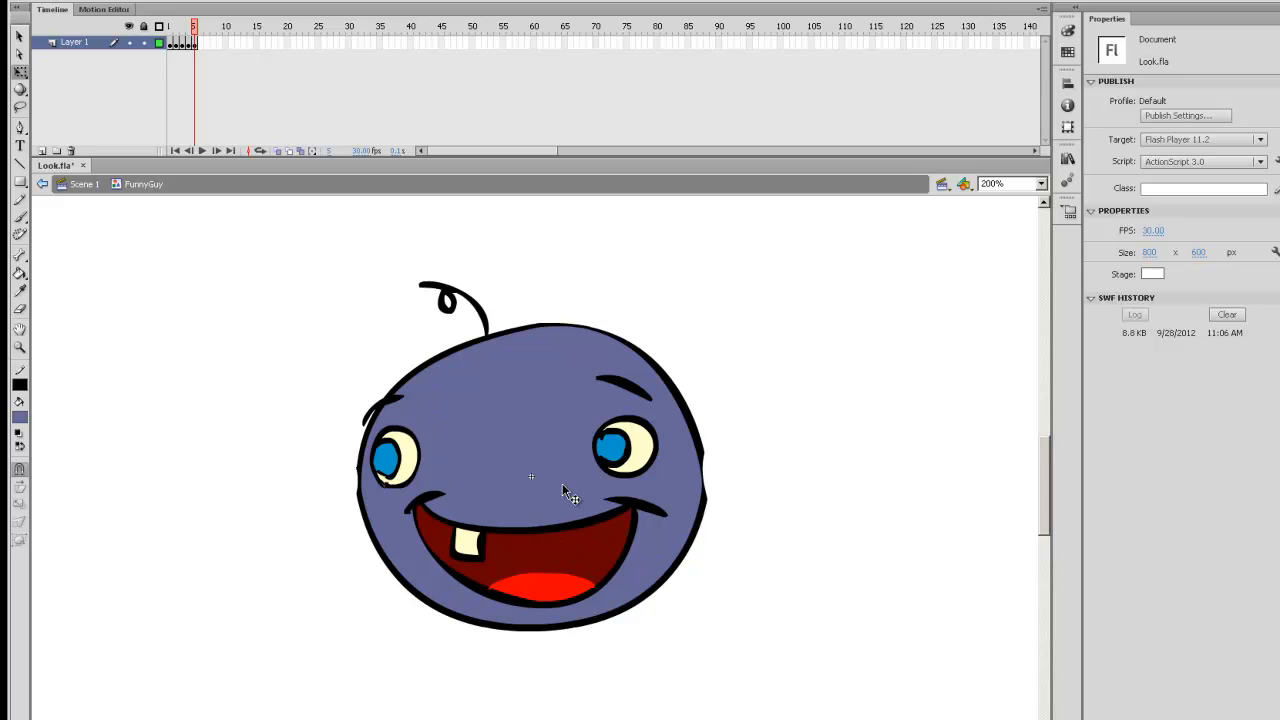
Move the right-hand eye and eyebrow to the middle of the face and fill the gap with the body colour.
key(l)
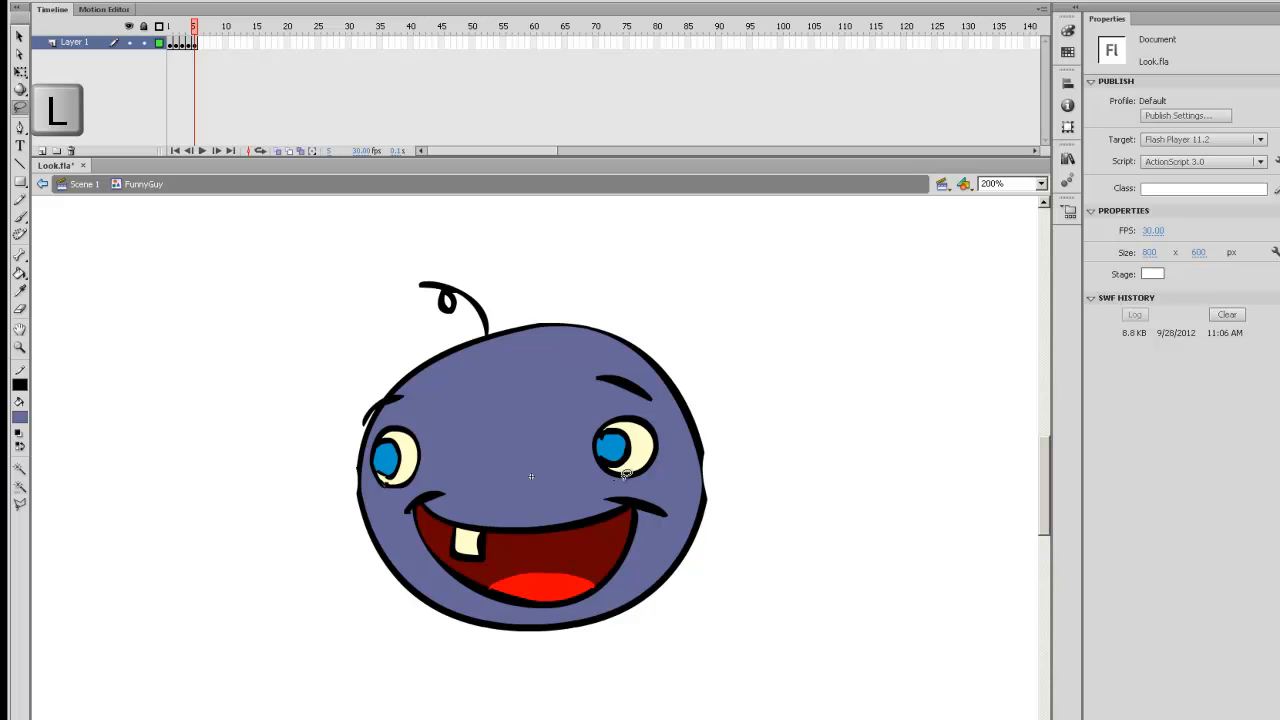
mouse_move(671, 421)
mouse_down()
mouse_move(656, 390)
mouse_move(596, 357)
mouse_move(579, 471)
mouse_move(611, 482)
mouse_move(612, 455)
mouse_move(522, 477)
mouse_up()
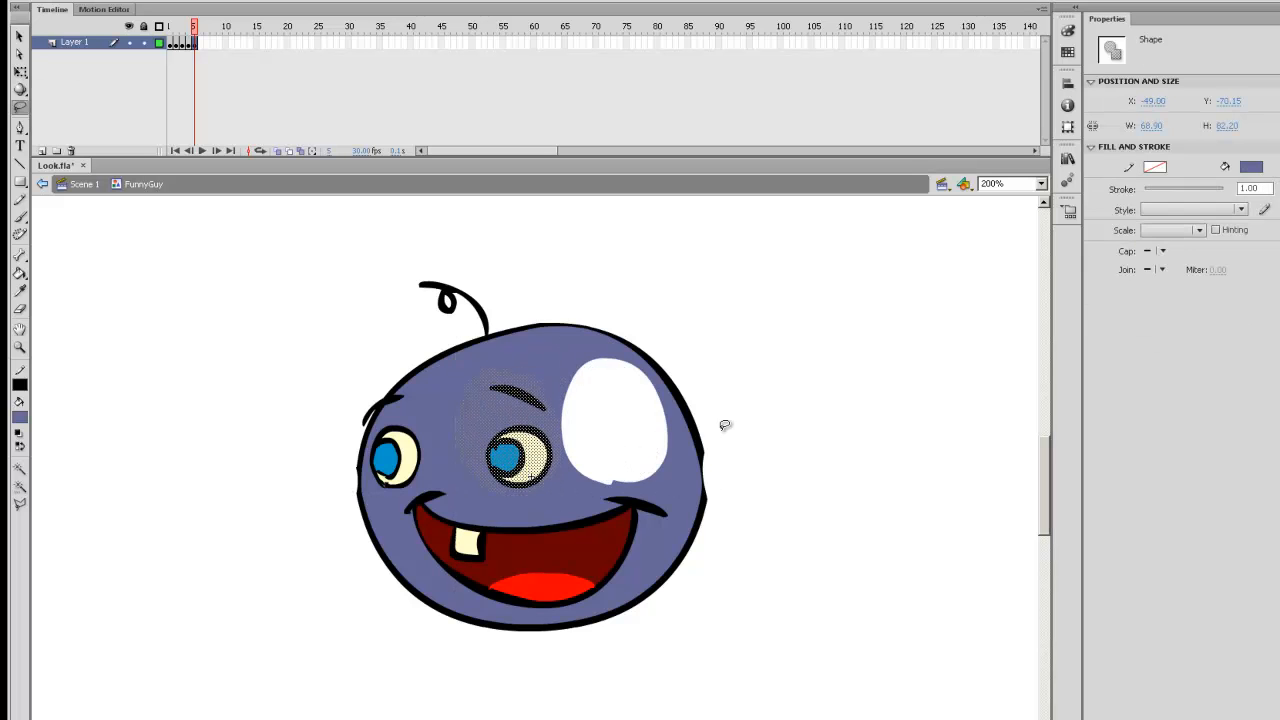
click(726, 427)
key(i)
click(556, 366)
click(616, 391)
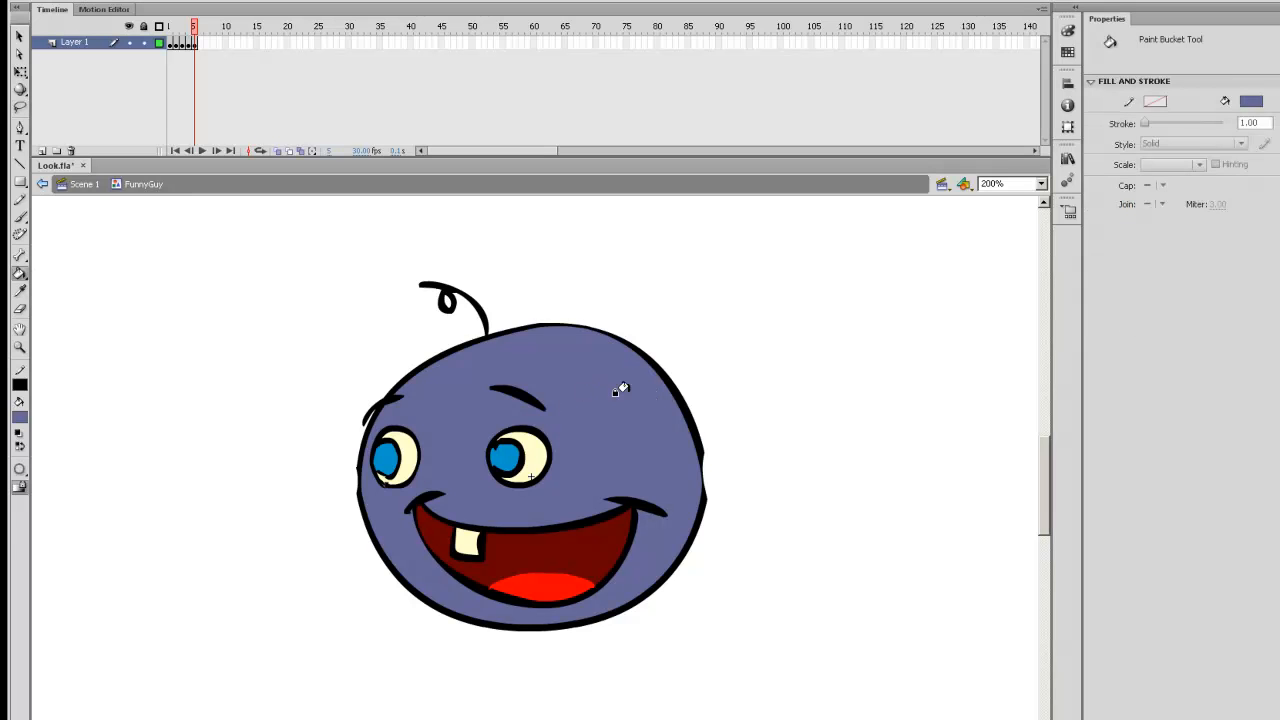
Select the whole mouth with its tooth and tongue, narrow it, and shift it towards the body's left edge.
key(q)
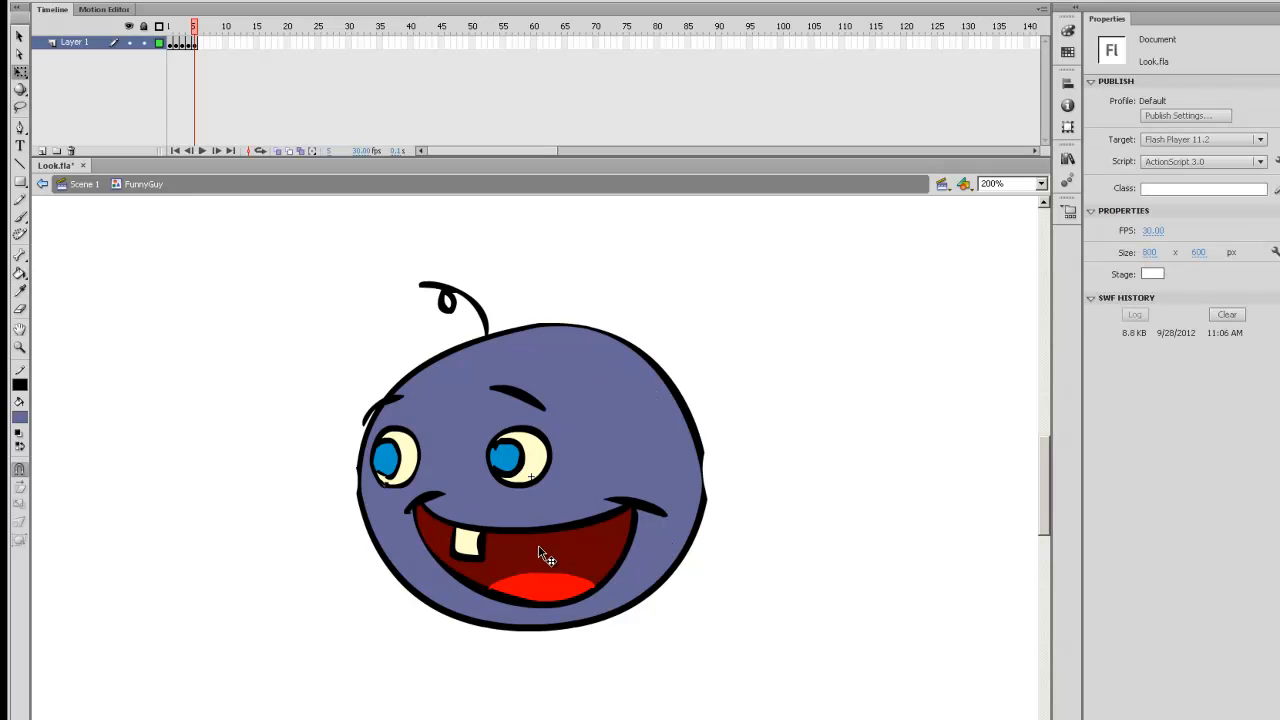
key(v)
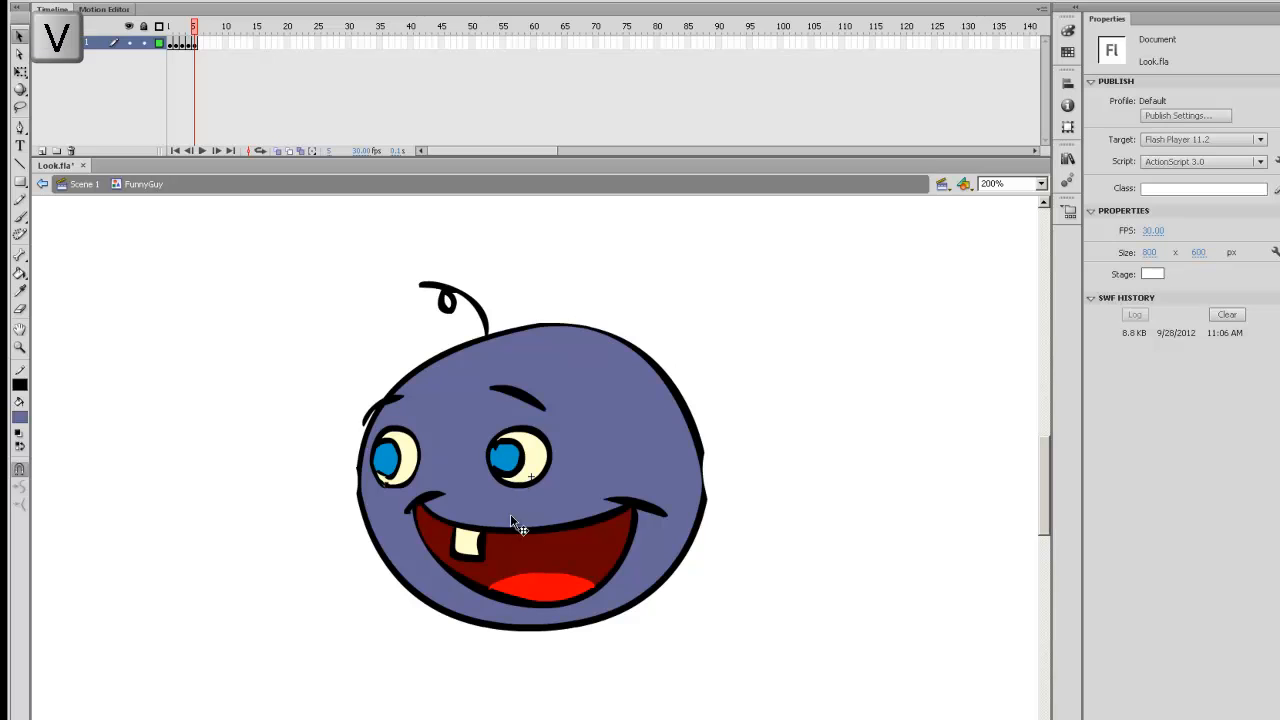
click(541, 530)
shift+click(536, 549)
shift+click(472, 546)
shift+click(545, 589)
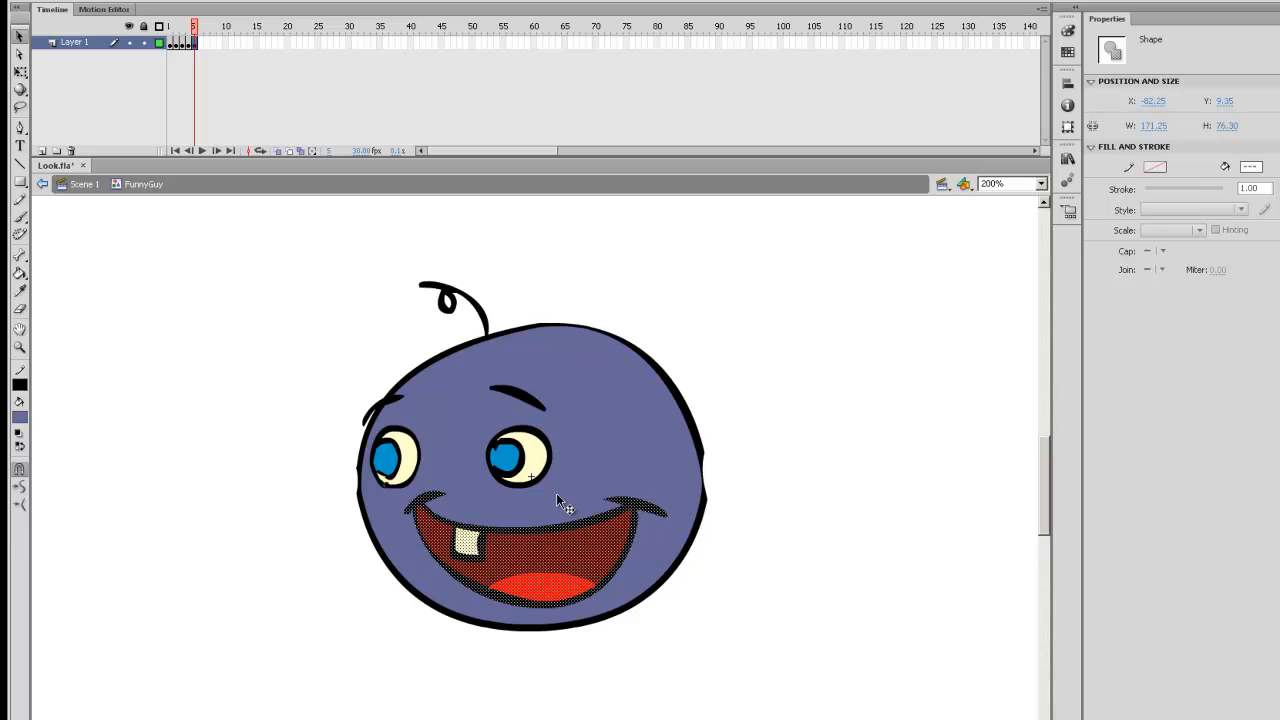
key(q)
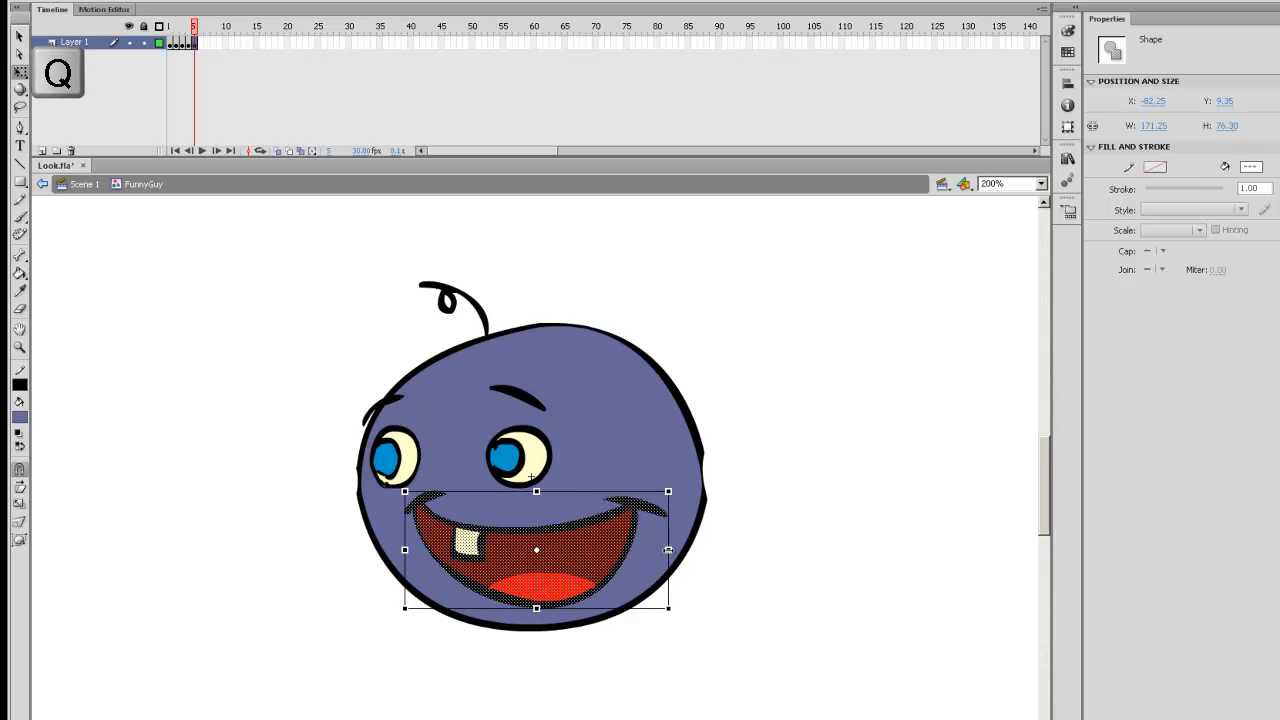
drag(668, 550, 508, 557)
click(703, 558)
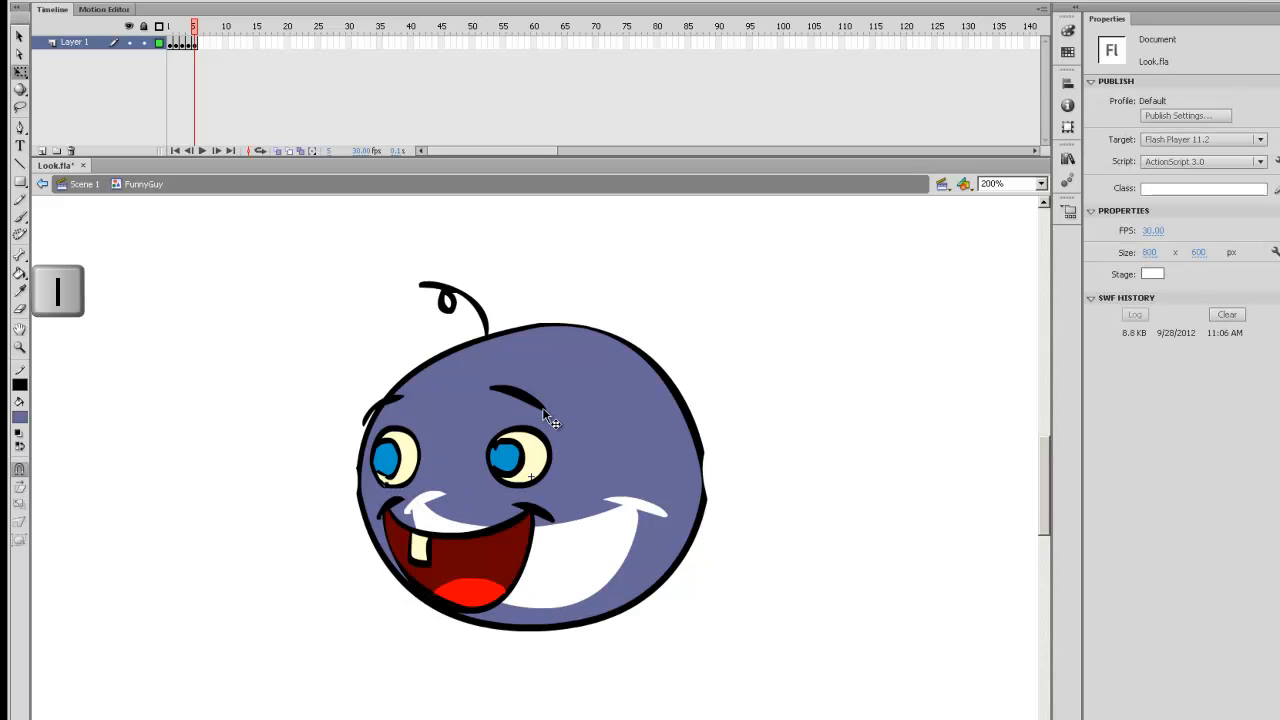
Fill the white gap left around the moved mouth with the sampled body colour.
key(i)
click(603, 520)
click(580, 540)
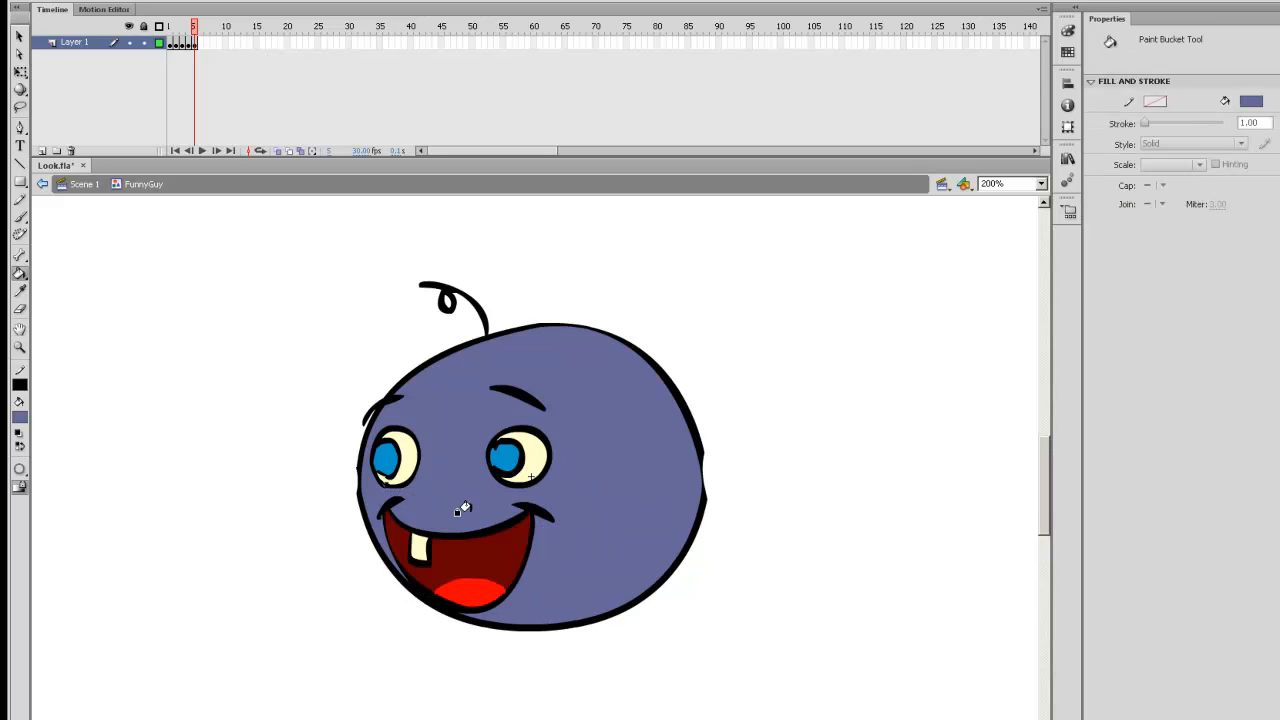
Flip back and forth between frames 4 and 5 to compare the side-looking pose with the previous one.
drag(195, 33, 197, 26)
key(comma)
key(period)
key(comma)
key(period)
key(comma)
key(period)
key(comma)
key(period)
key(comma)
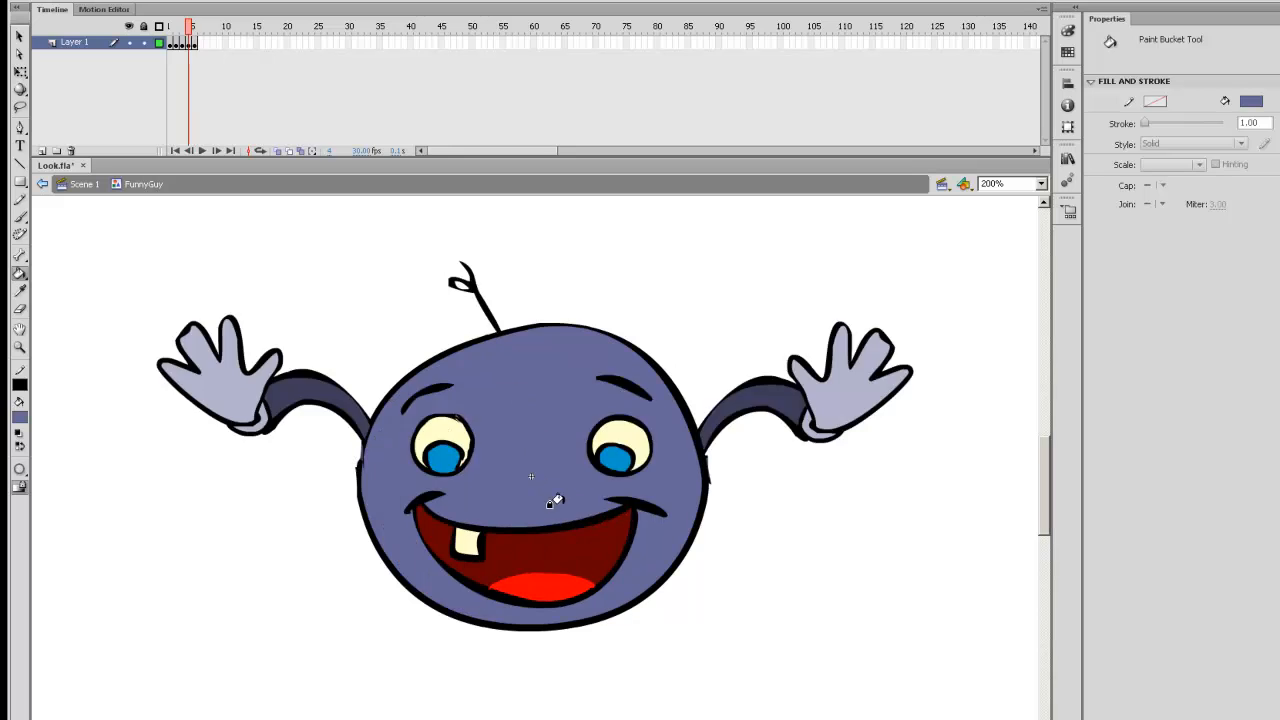
key(period)
key(comma)
key(period)
key(comma)
key(period)
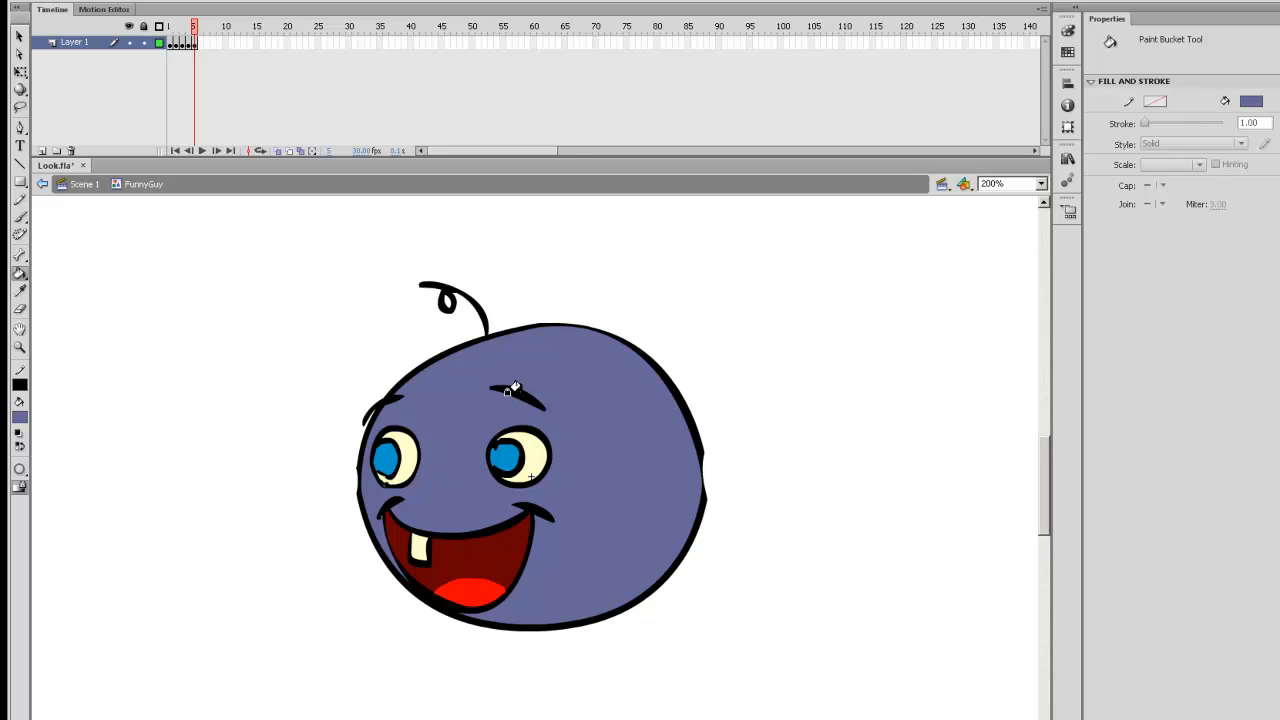
Copy the frame 5 pose to a new keyframe on frame 6 and flip its artwork horizontally.
click(196, 43)
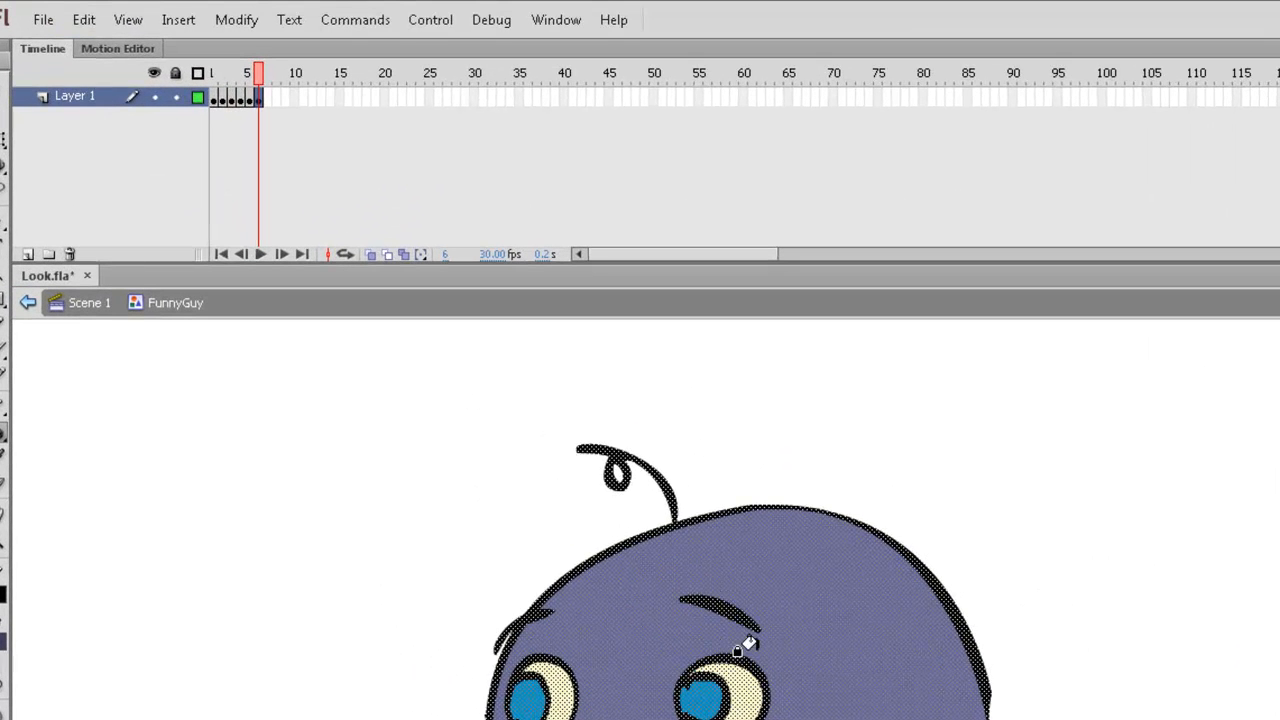
click(240, 22)
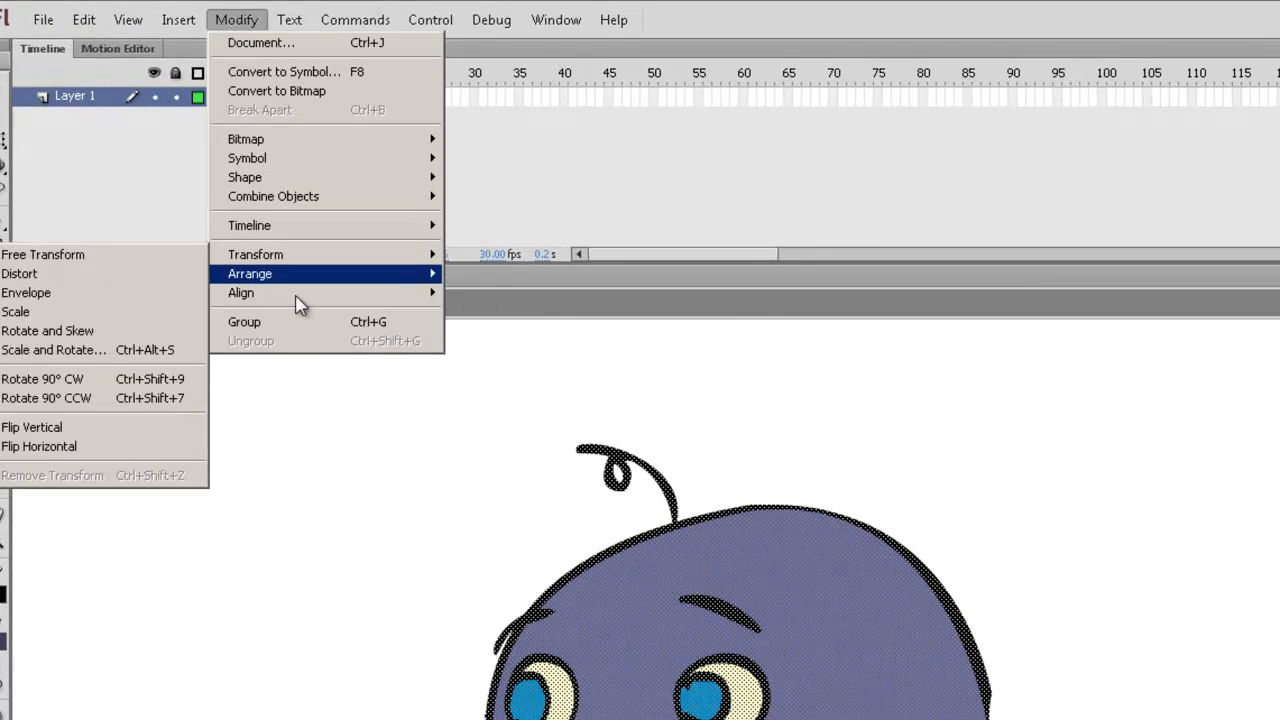
click(118, 447)
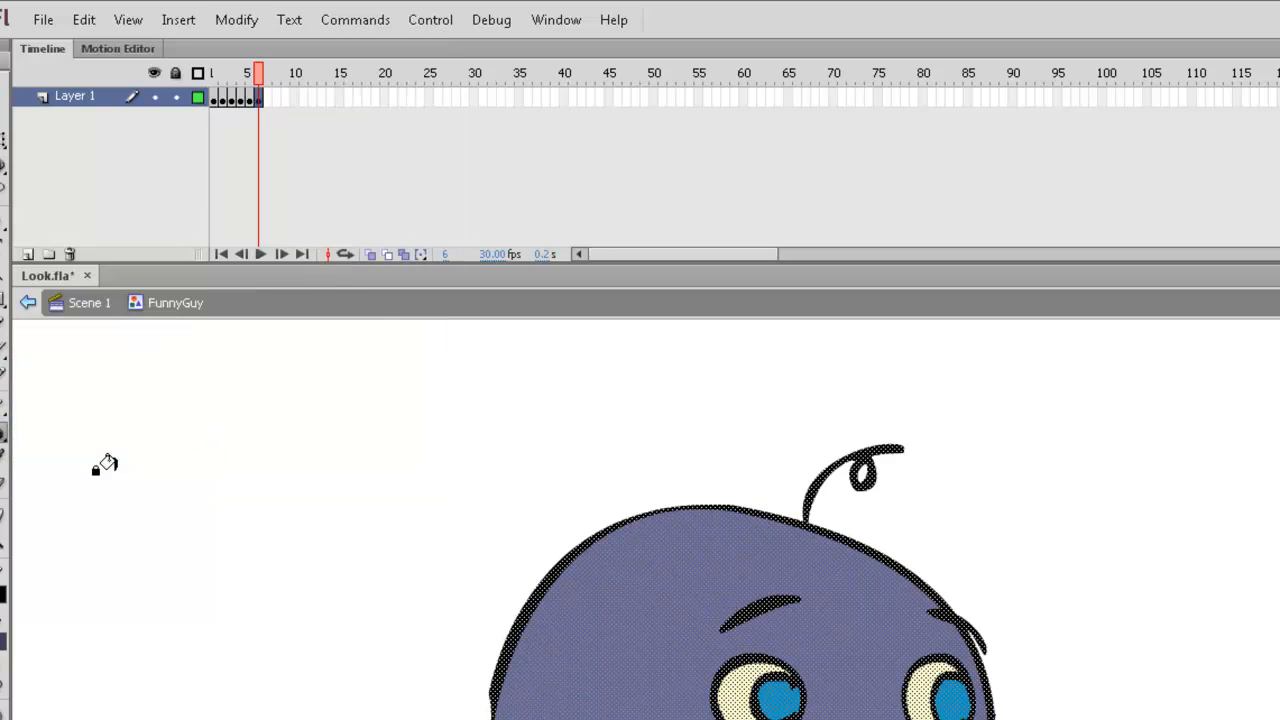
key(v)
click(250, 99)
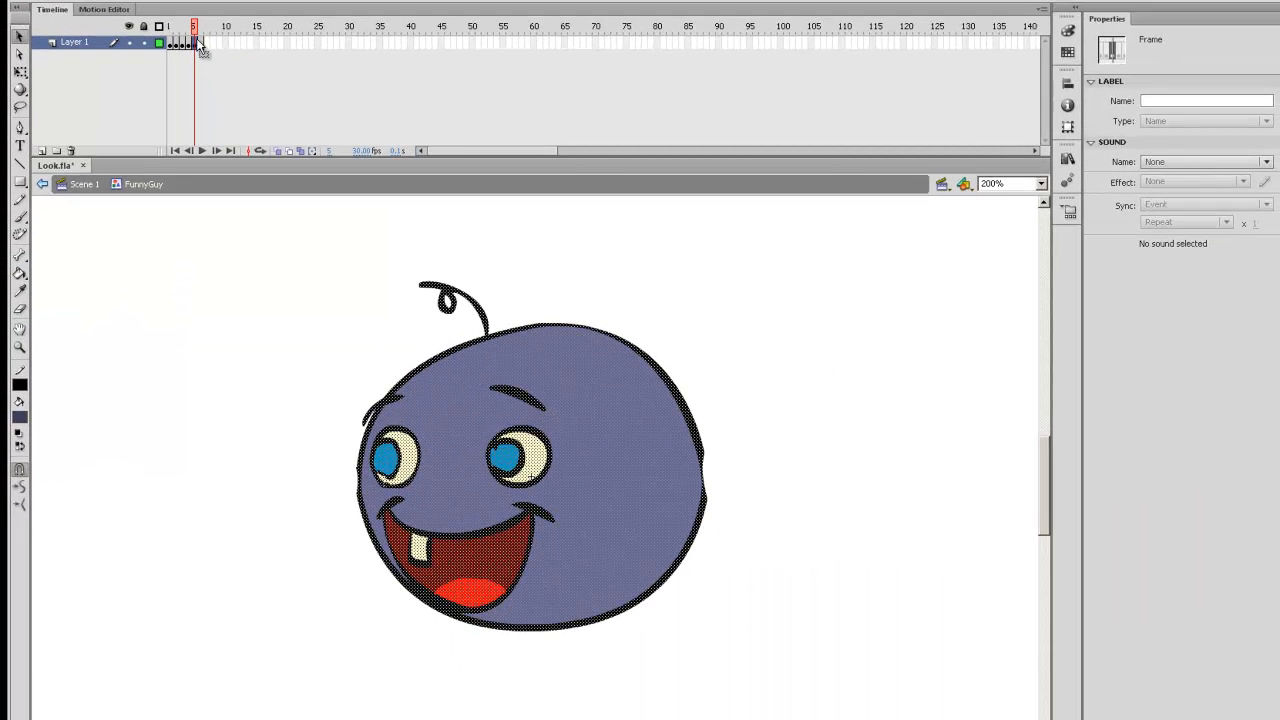
click(201, 44)
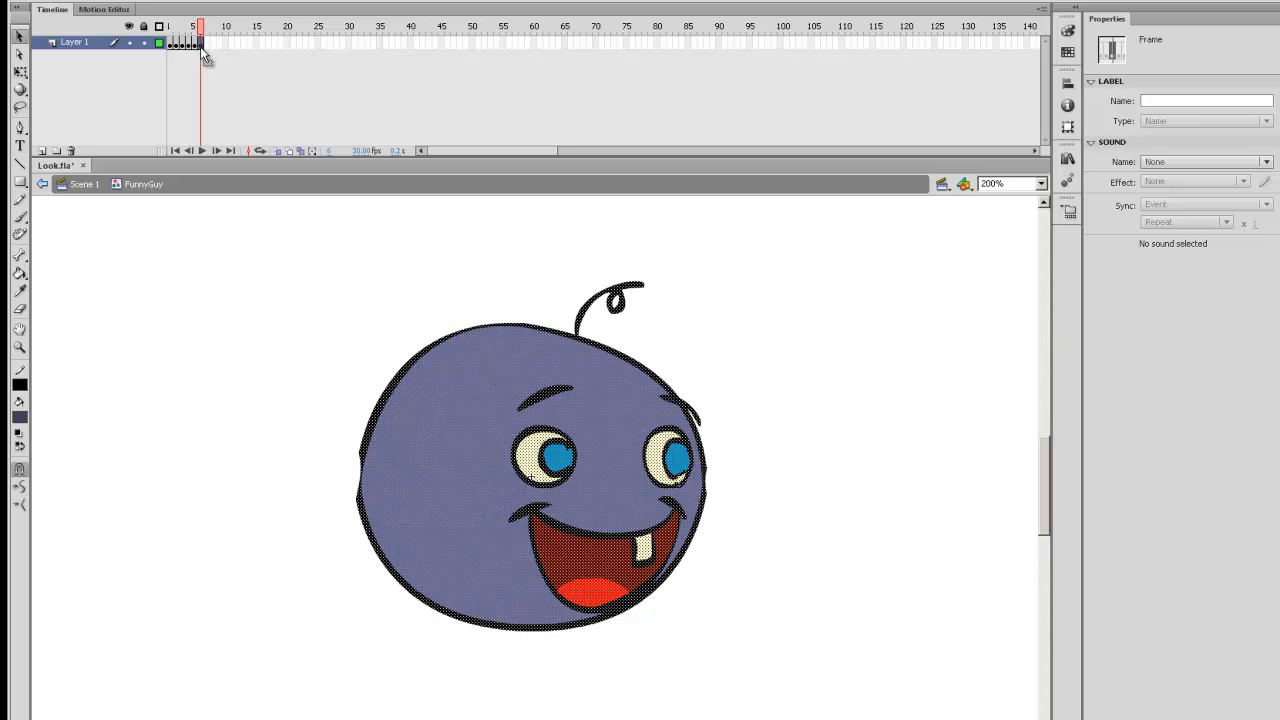
click(716, 585)
key(comma)
key(period)
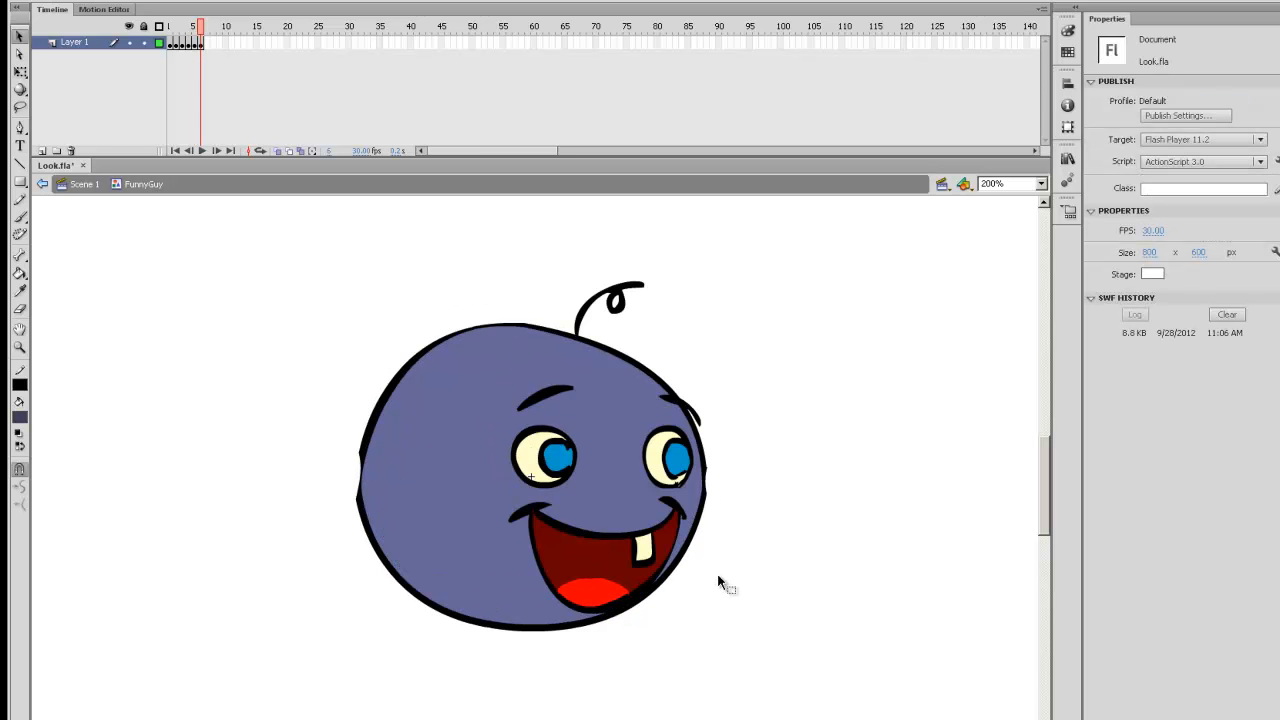
Return to the main scene and remove the Character layer's frames after frame 40.
key(ctrl+1)
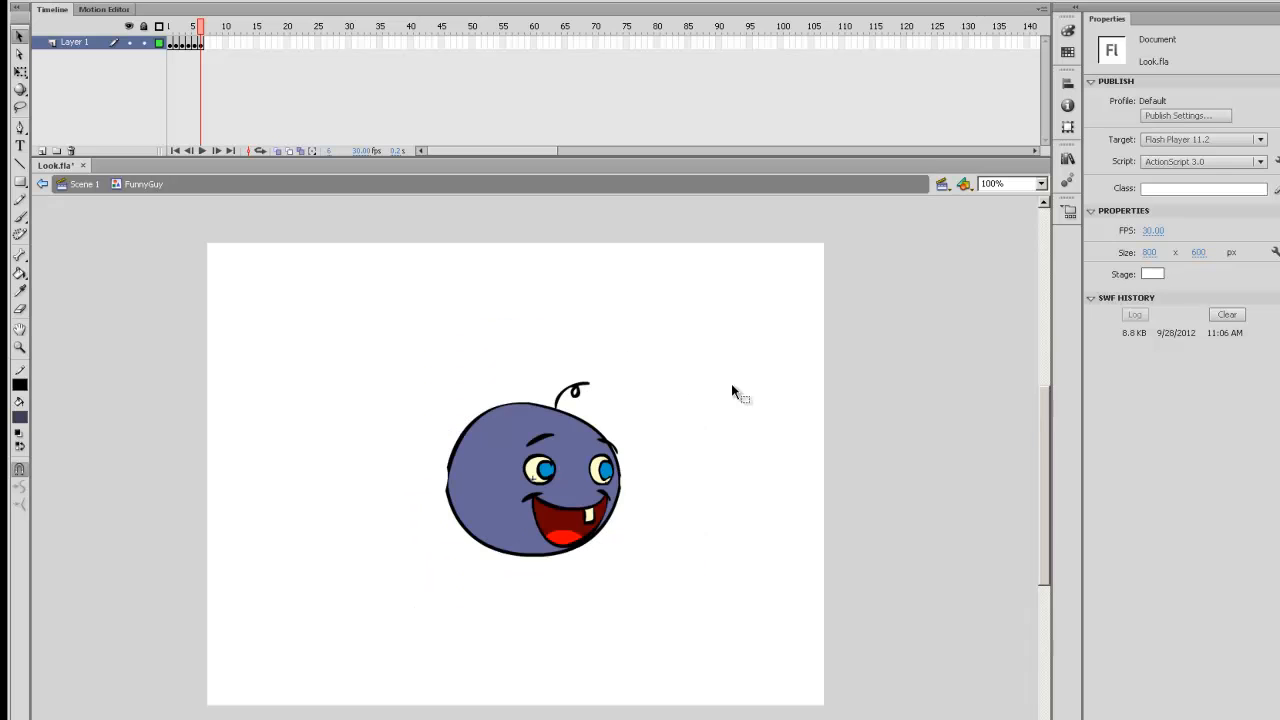
double_click(681, 484)
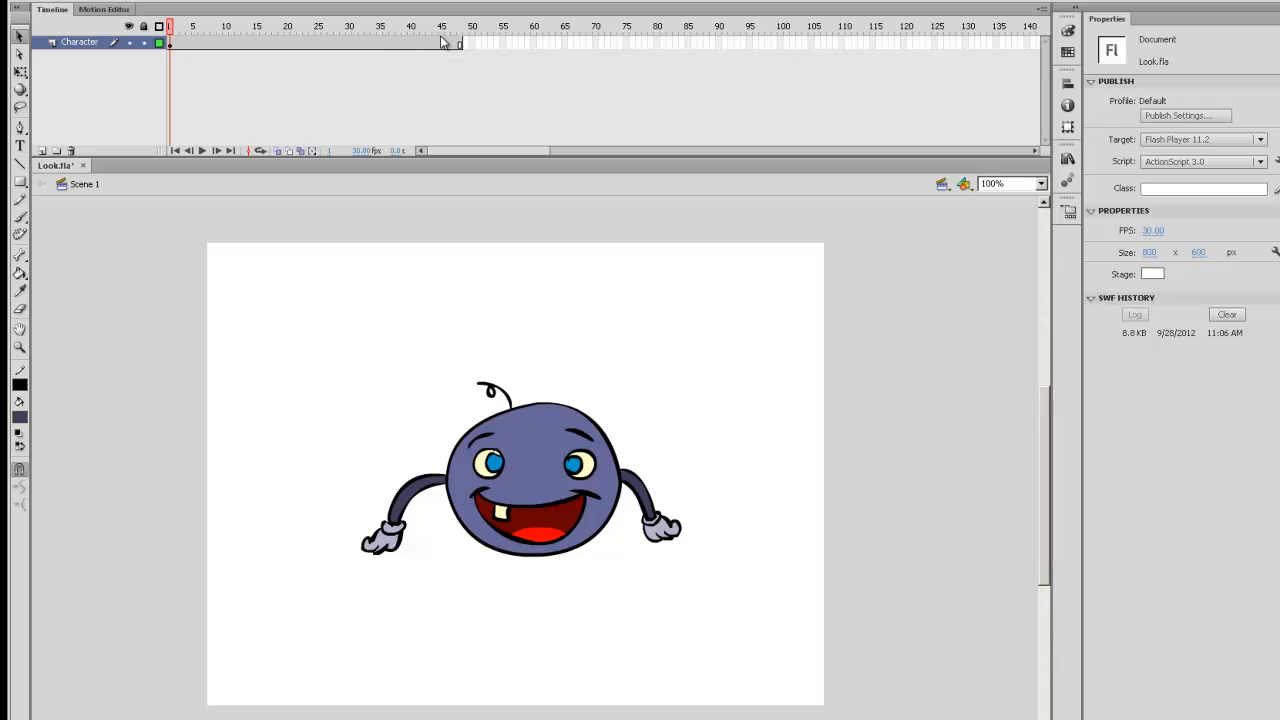
drag(416, 42, 508, 42)
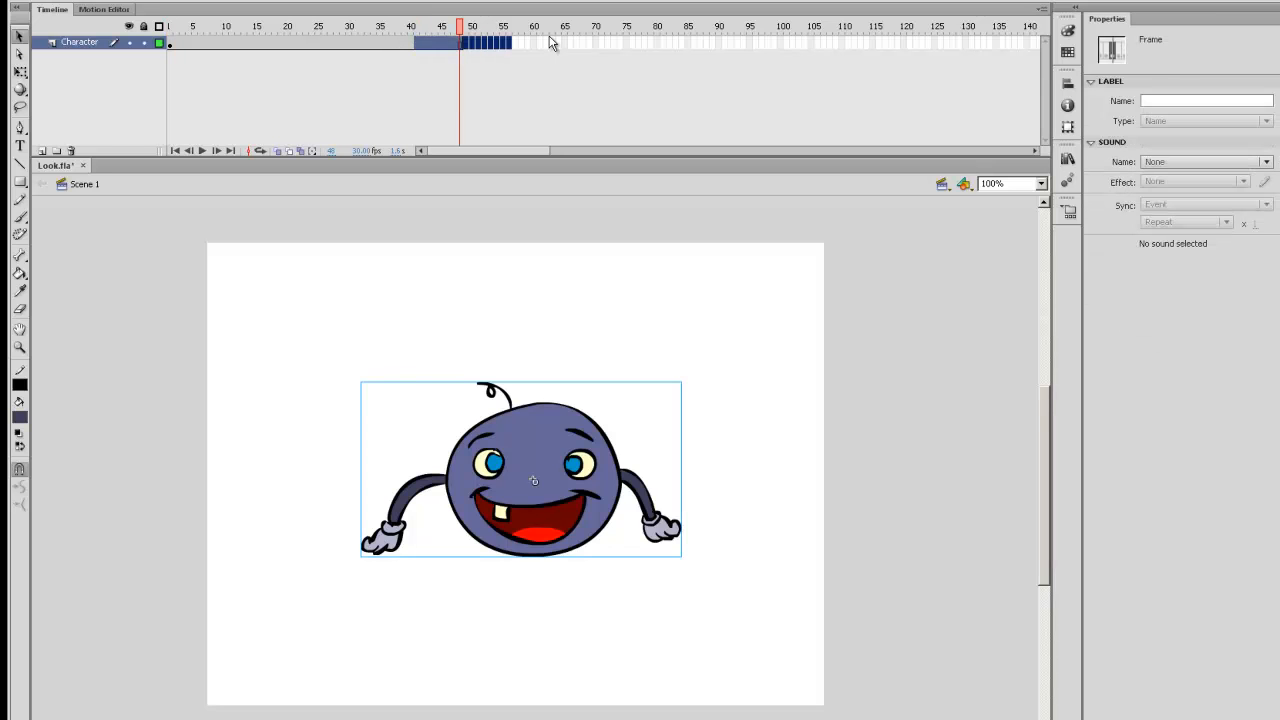
key(shift+F5)
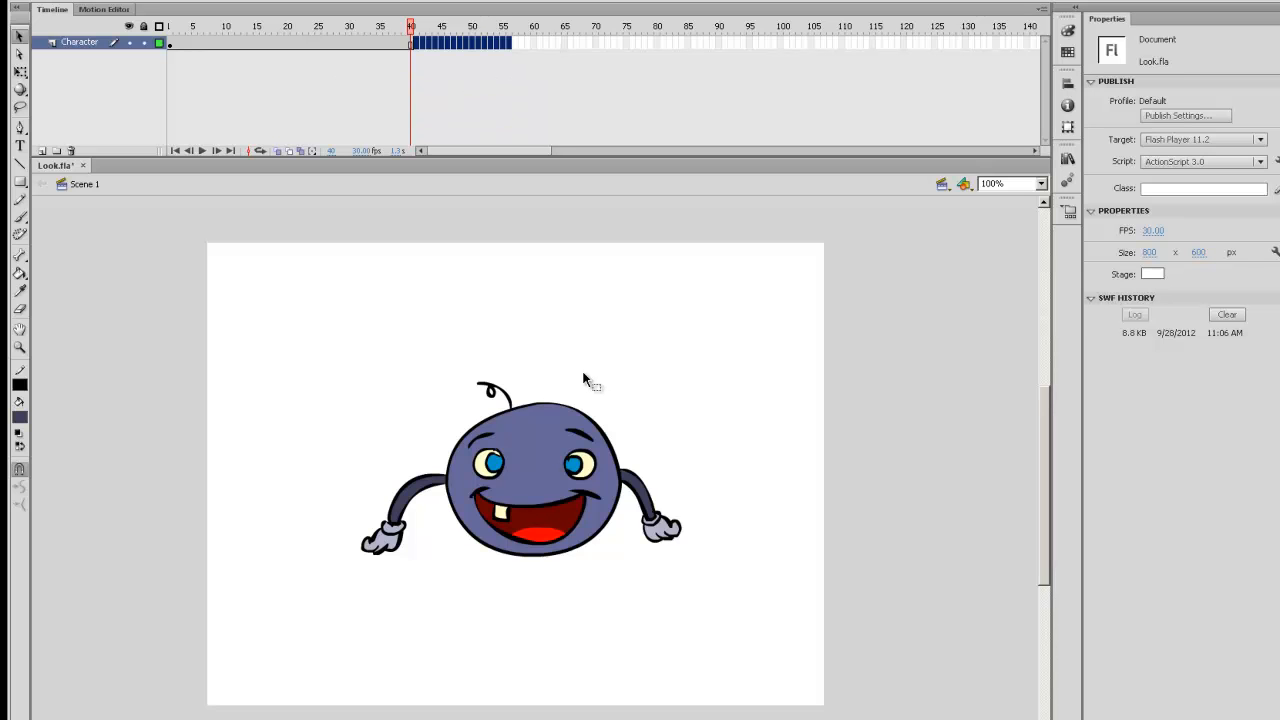
drag(412, 32, 139, 40)
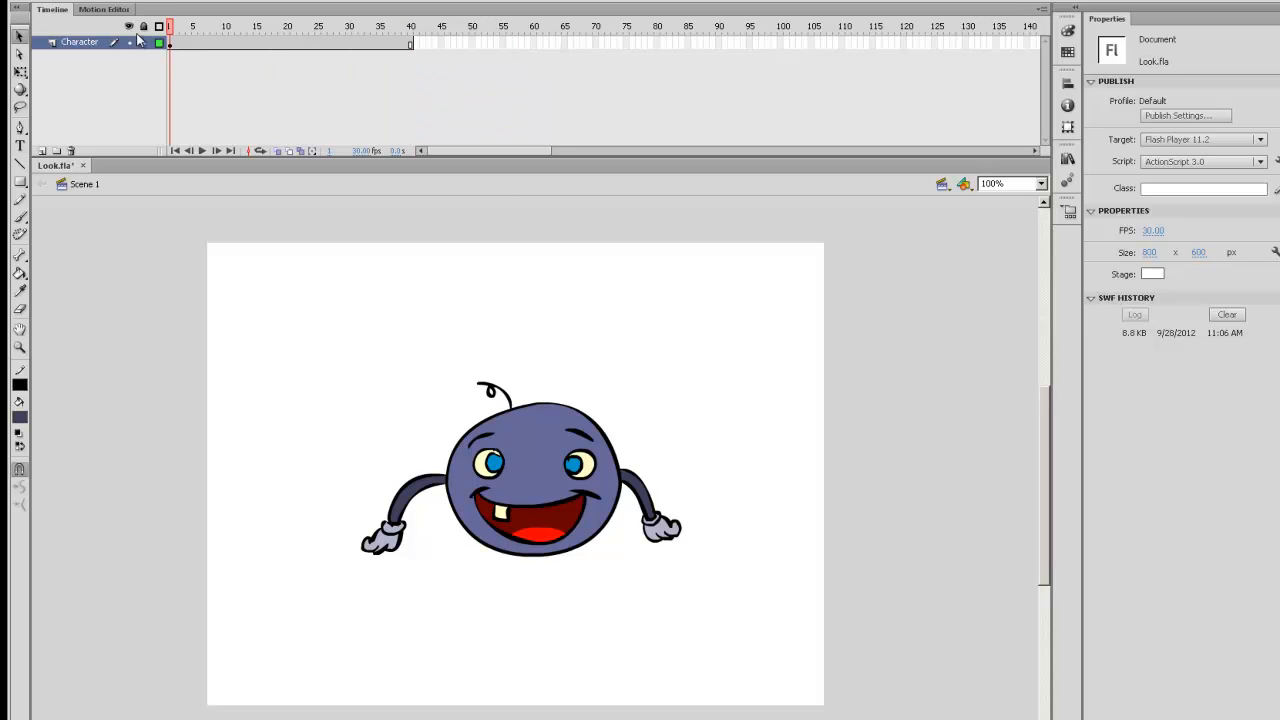
Set the FunnyGuy instance on frame 1 of the main timeline to show single frame 5 of the symbol.
click(530, 467)
double_click(1157, 342)
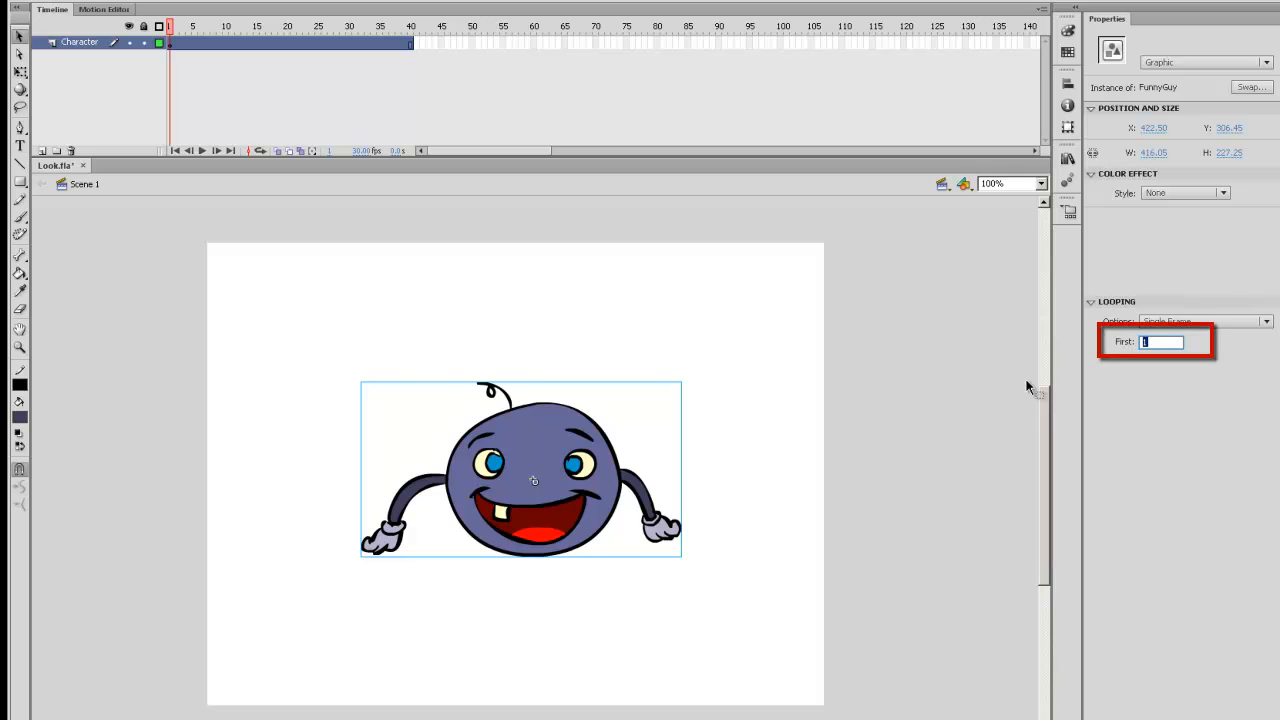
text(5)
key(Return)
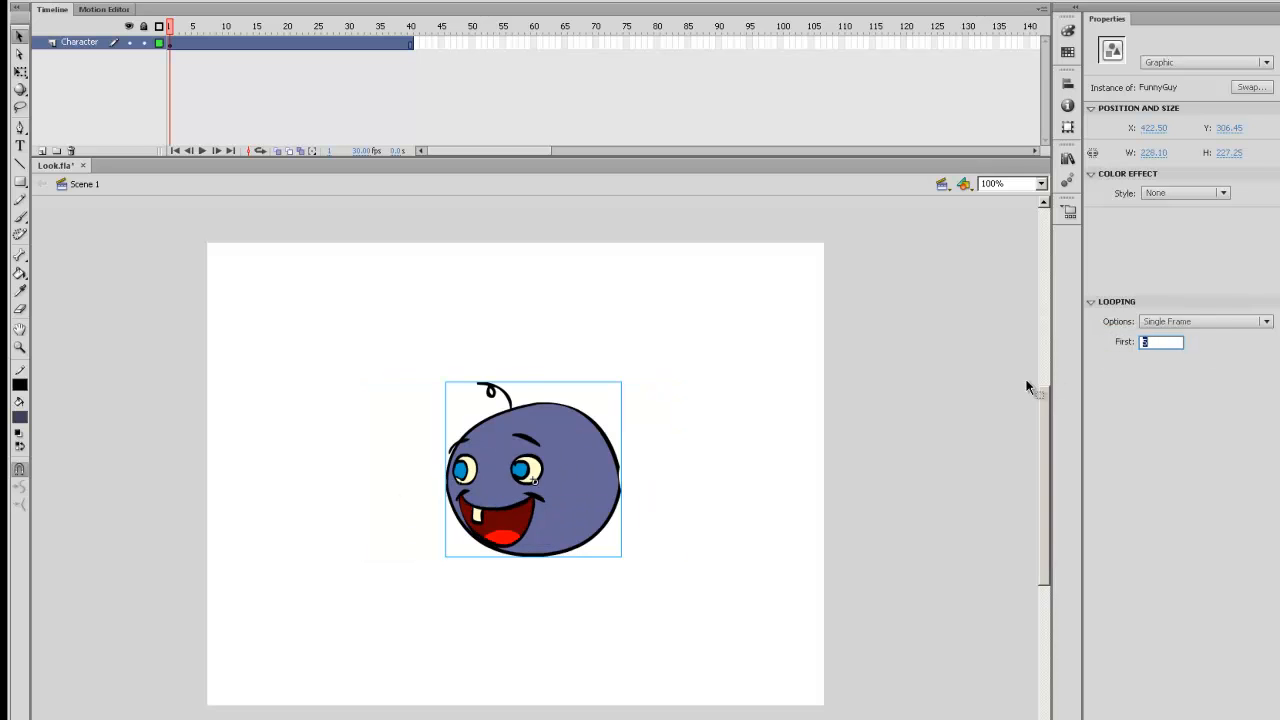
click(651, 402)
Insert a keyframe at frame 40 and set its FunnyGuy instance to show single frame 6.
click(411, 43)
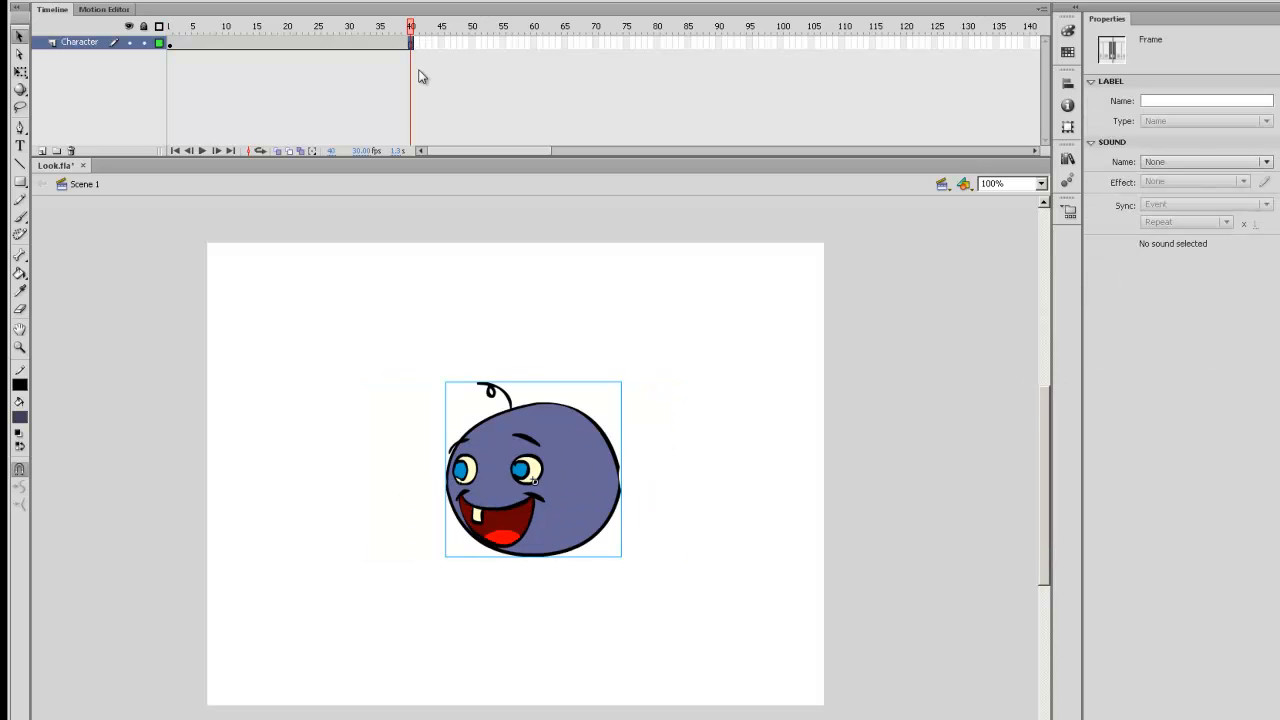
key(F6)
click(567, 497)
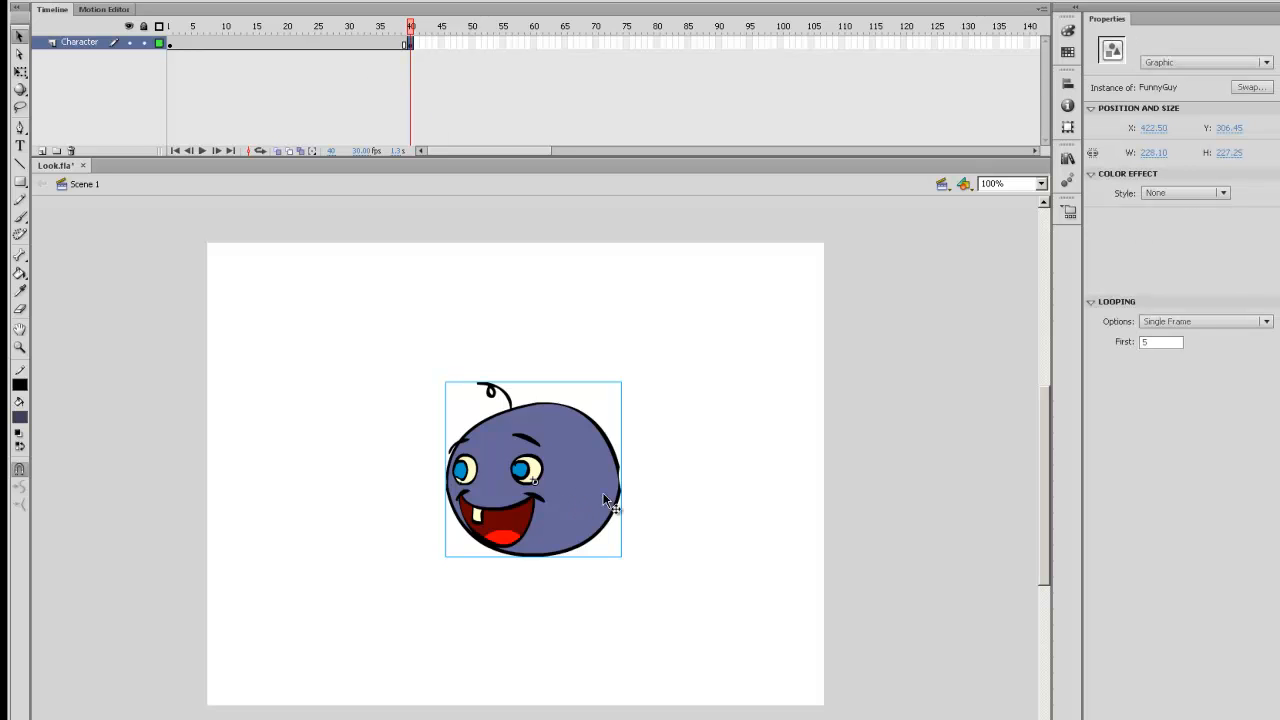
double_click(1160, 342)
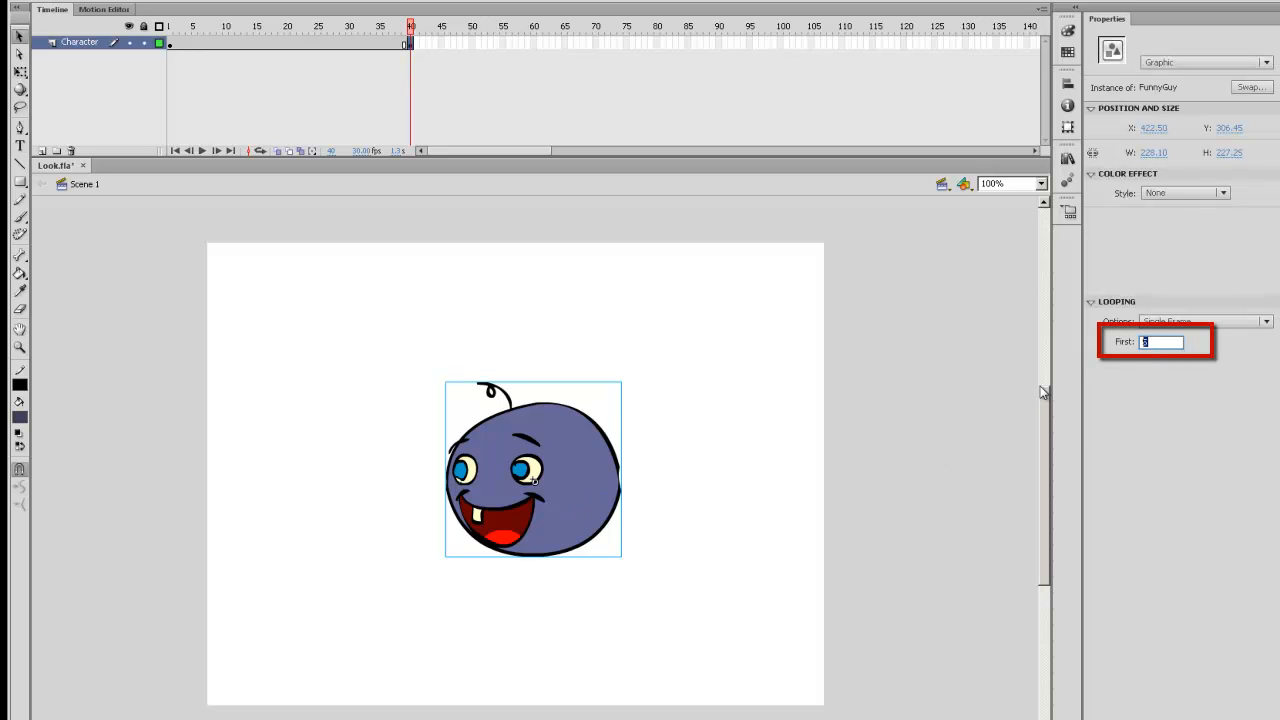
text(6)
key(Return)
Move the character to the stage's right side on frame 40, about X 590, and to its left side on frame 1, about X 212.
drag(513, 523, 643, 515)
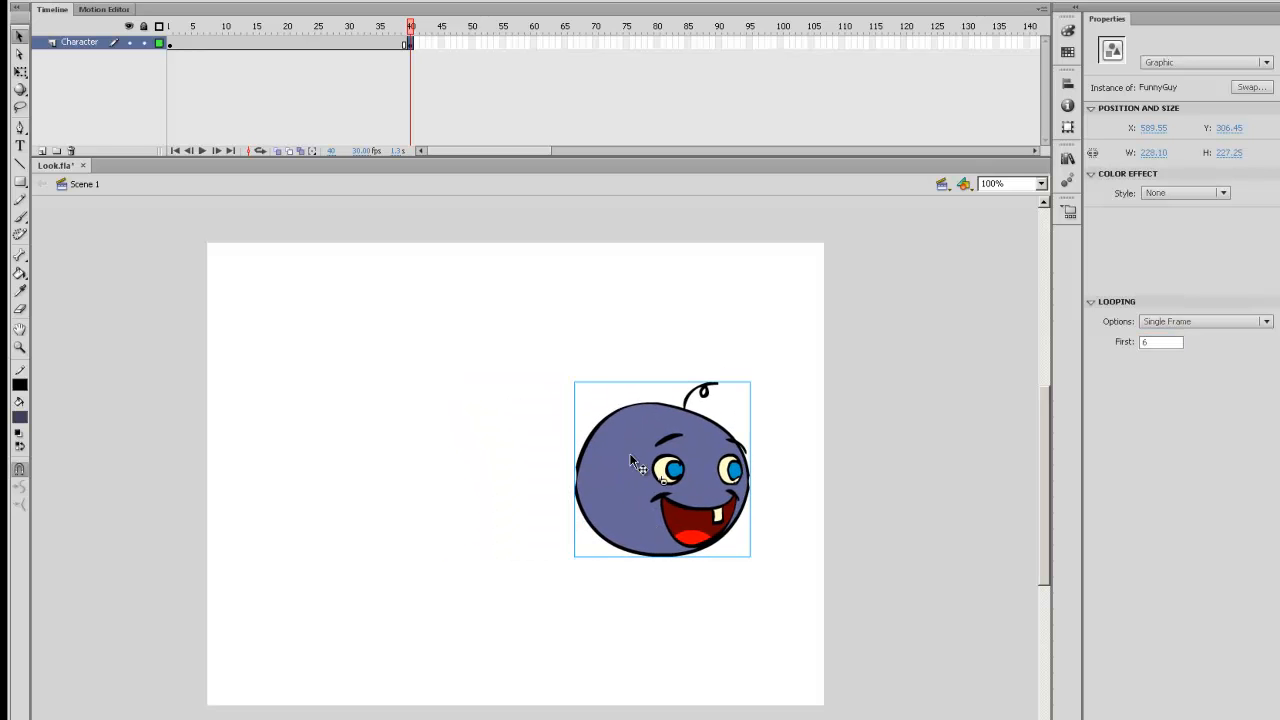
click(168, 41)
drag(555, 442, 395, 446)
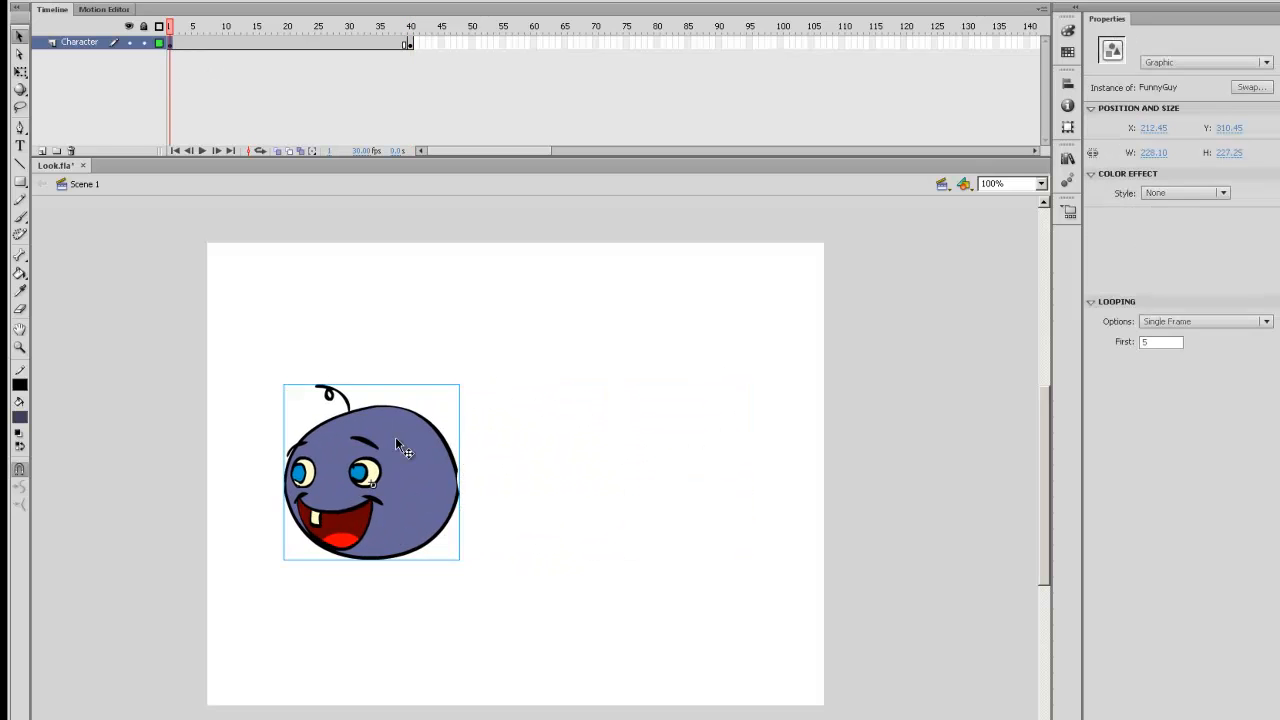
Create a classic tween between frames 1 and 40 of the Character layer and preview the movement.
drag(207, 41, 160, 28)
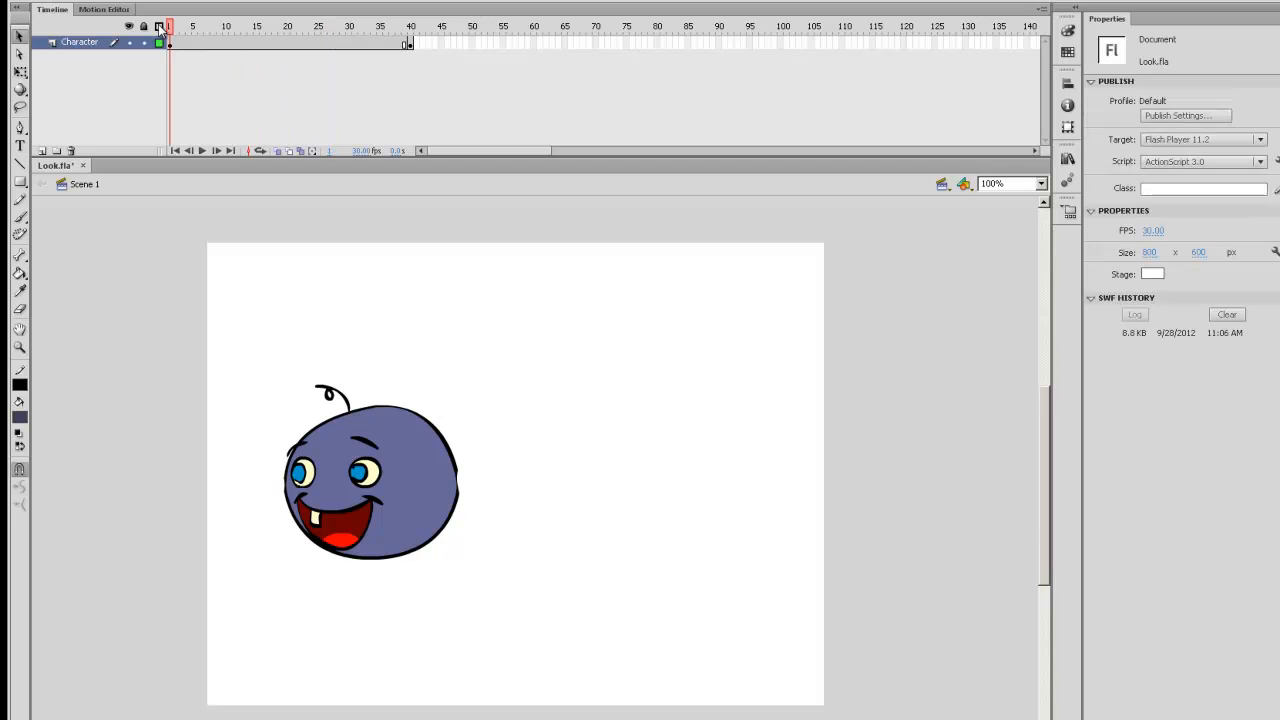
click(367, 43)
right_click(367, 43)
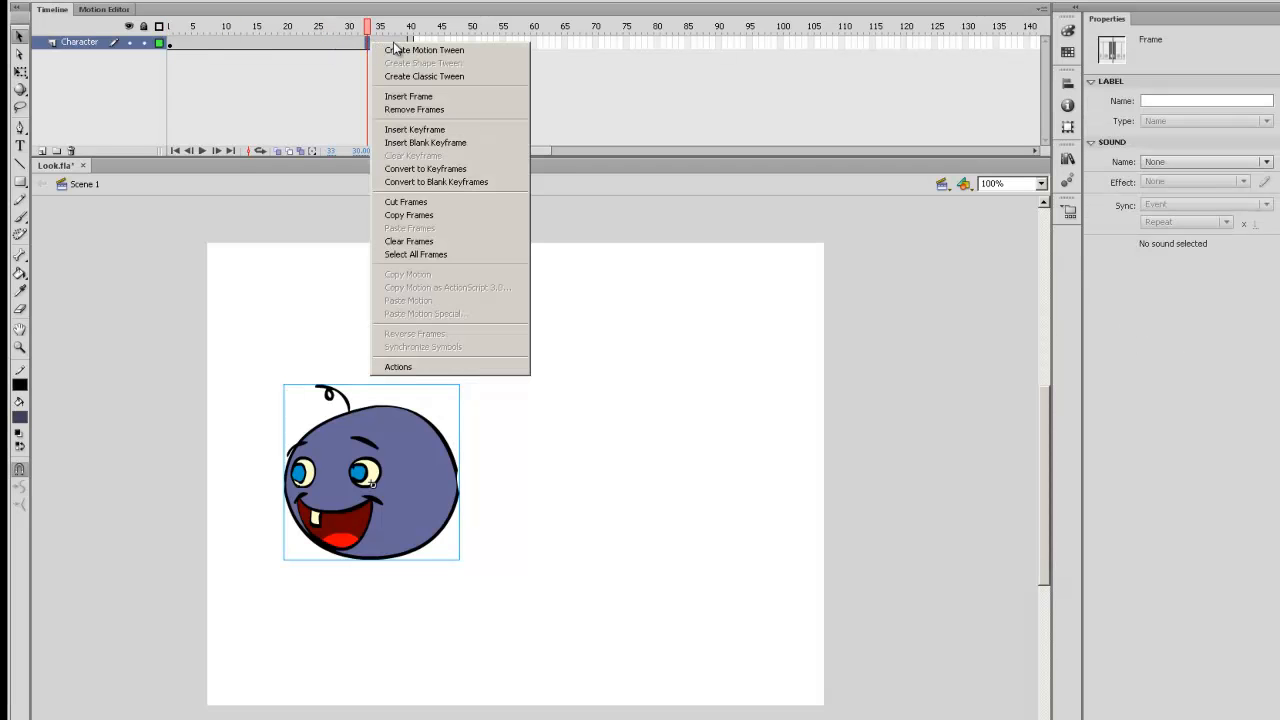
click(476, 77)
key(Return)
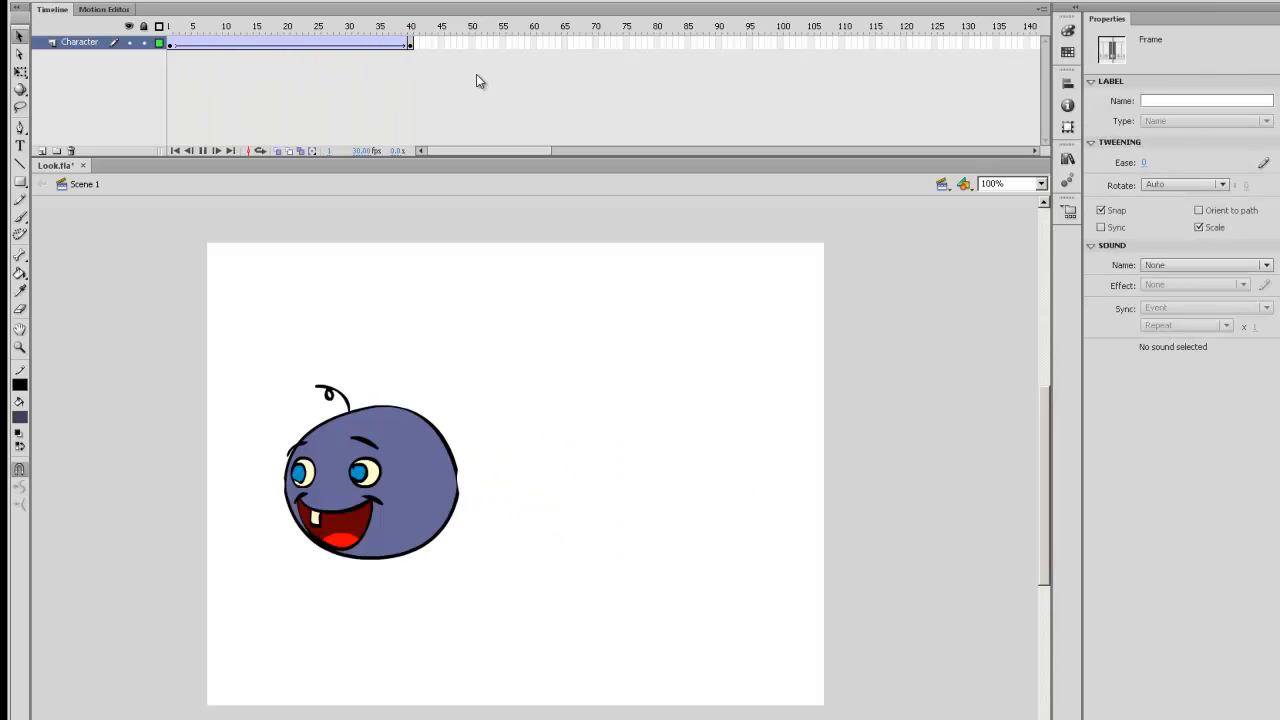
key(Return)
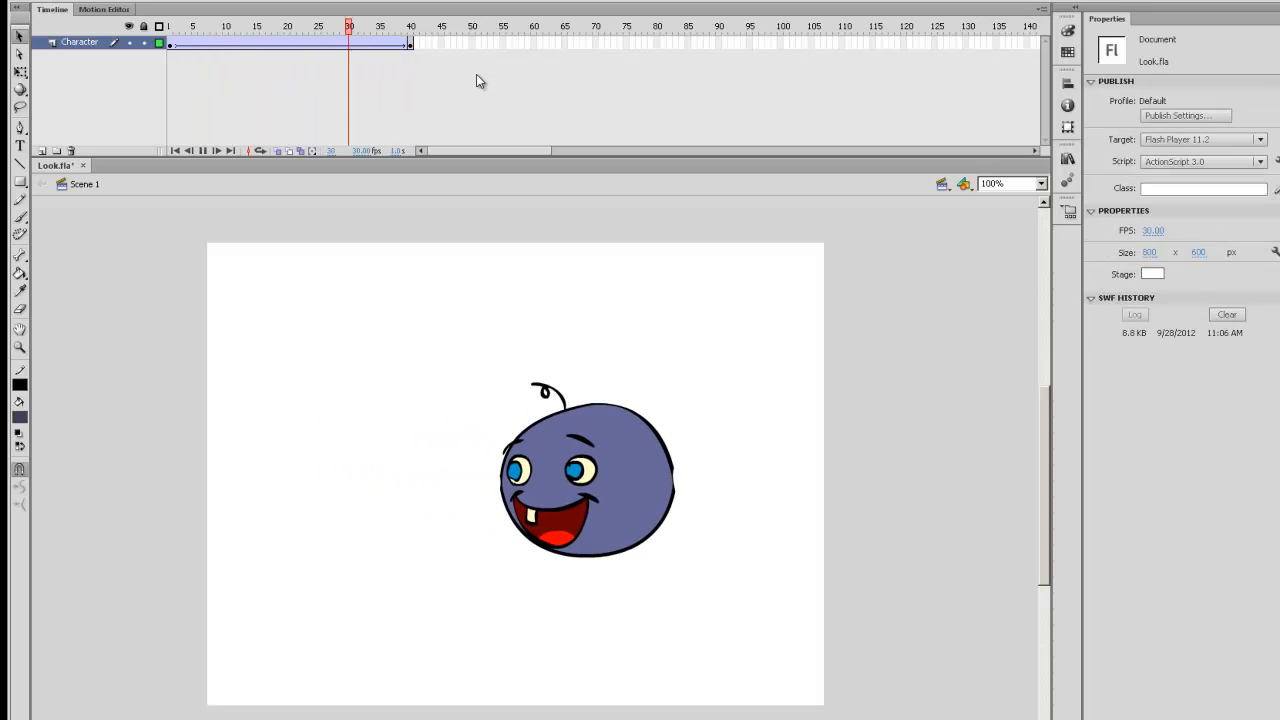
drag(418, 30, 295, 32)
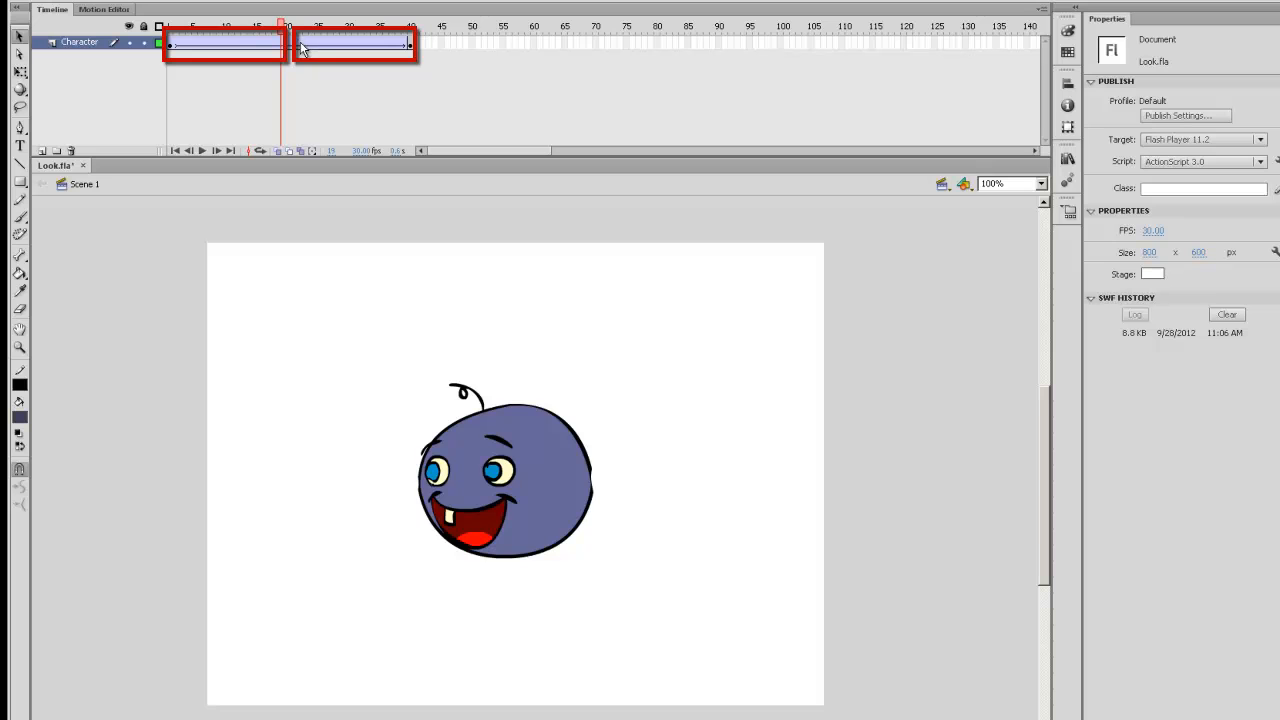
Insert a keyframe at frame 22 in the tween, set its instance to show single frame 6, and play the result.
click(299, 44)
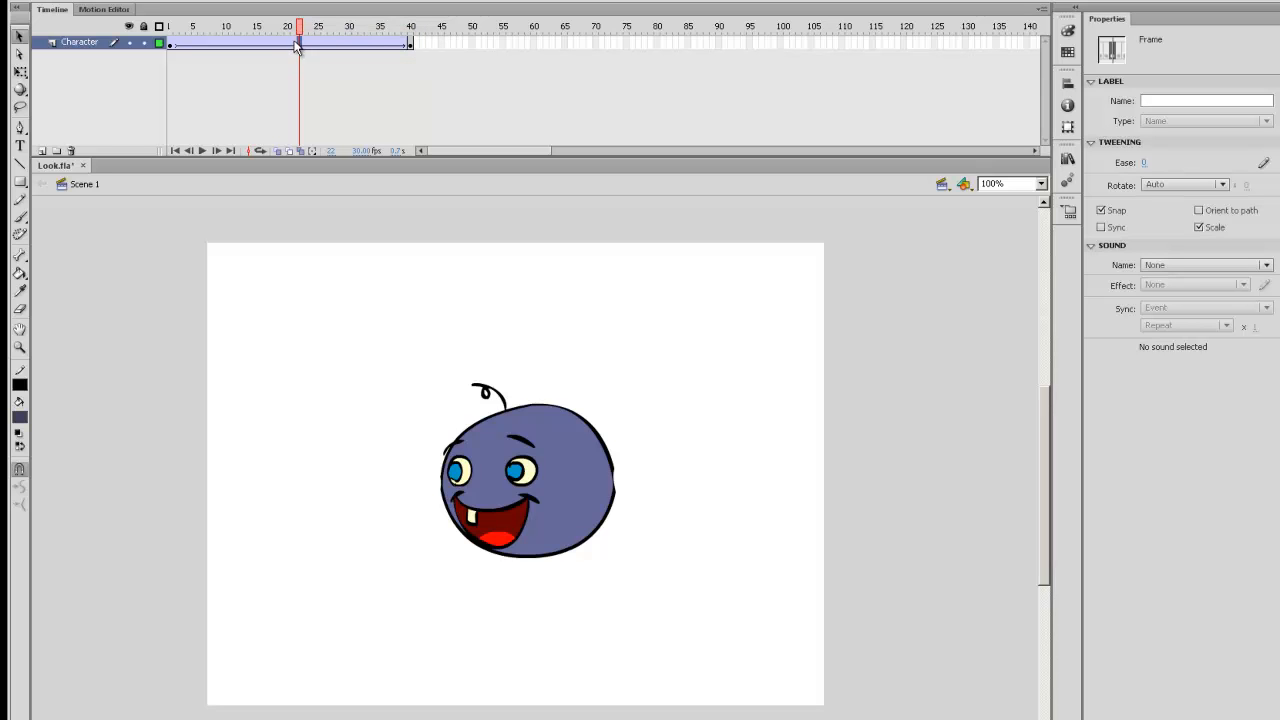
key(F6)
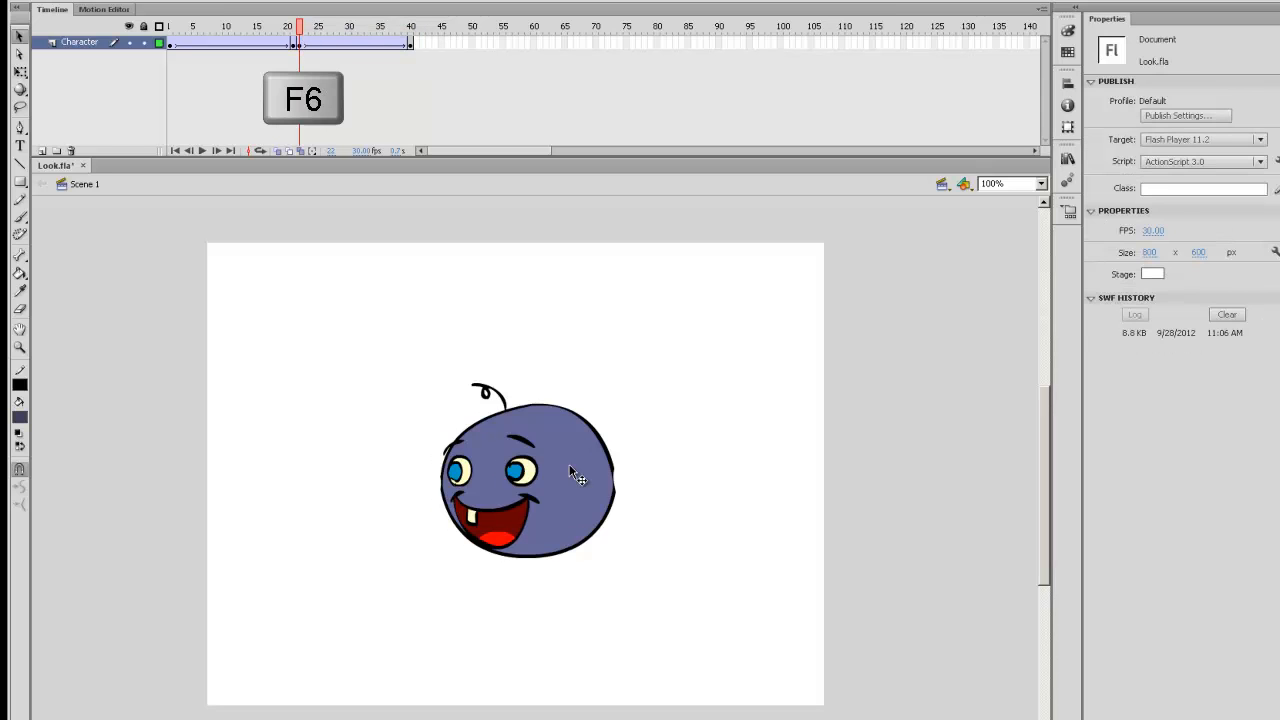
click(565, 445)
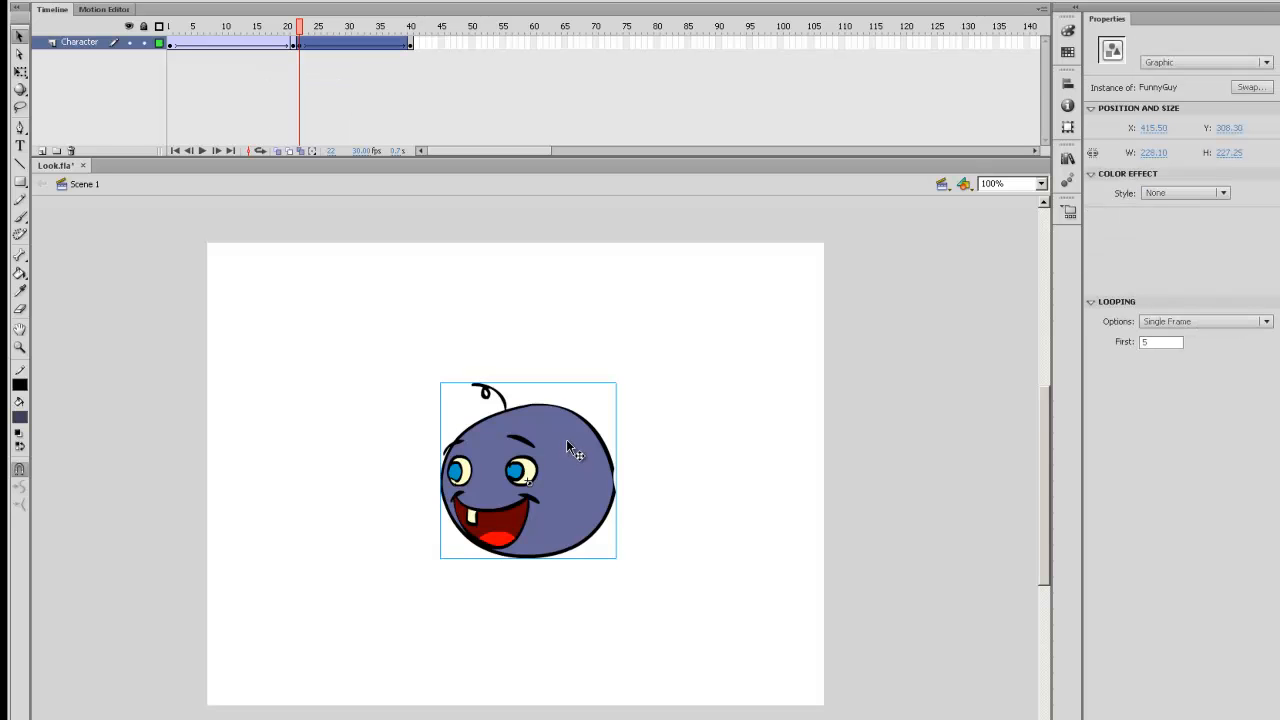
double_click(1154, 342)
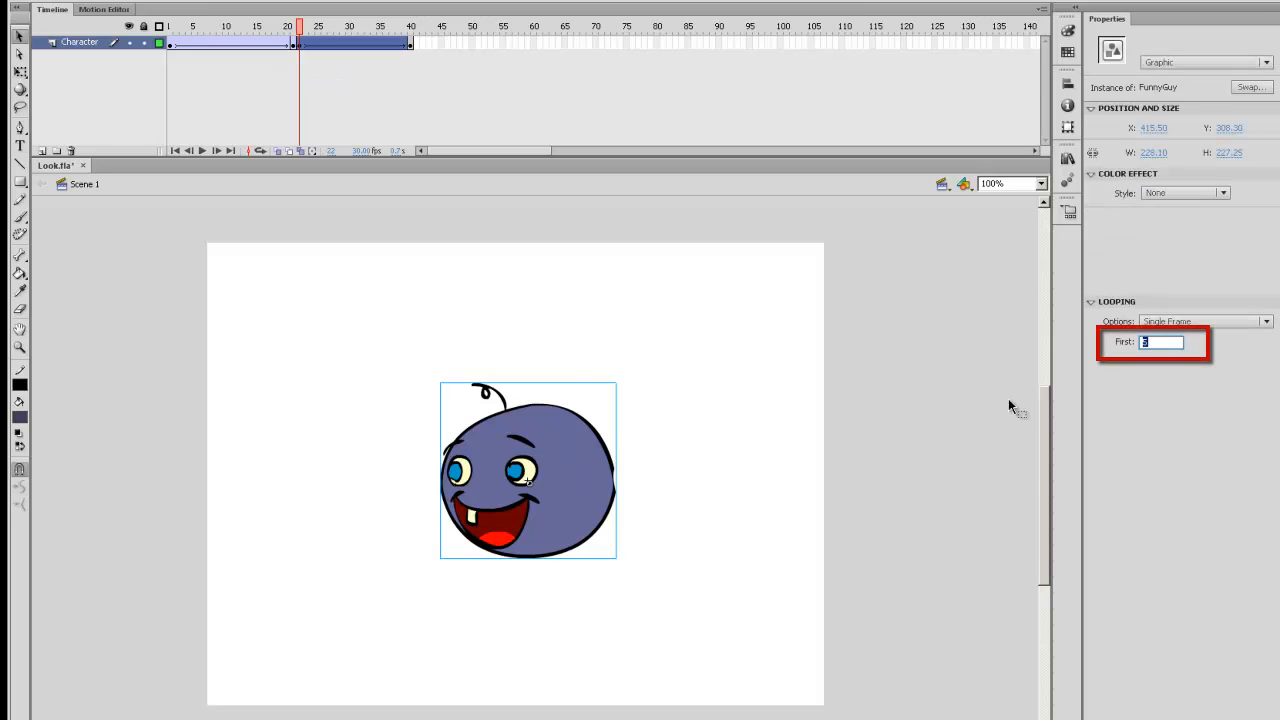
text(6)
key(Return)
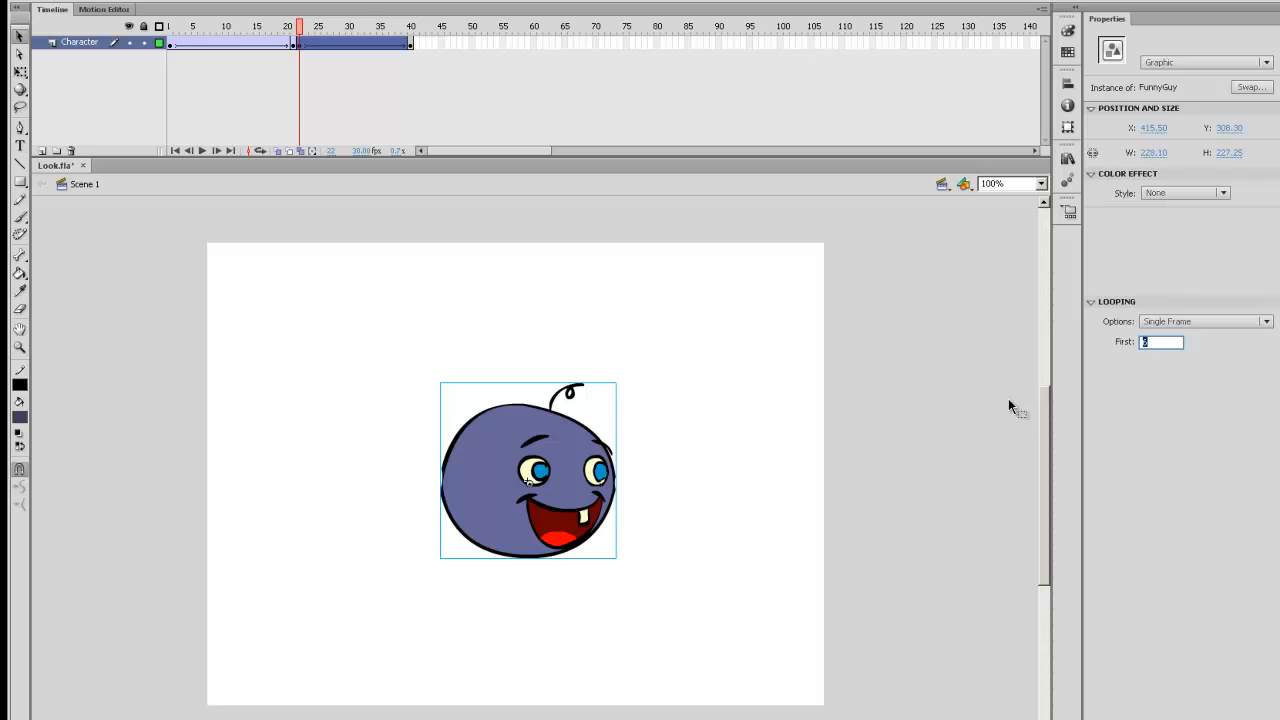
key(Return)
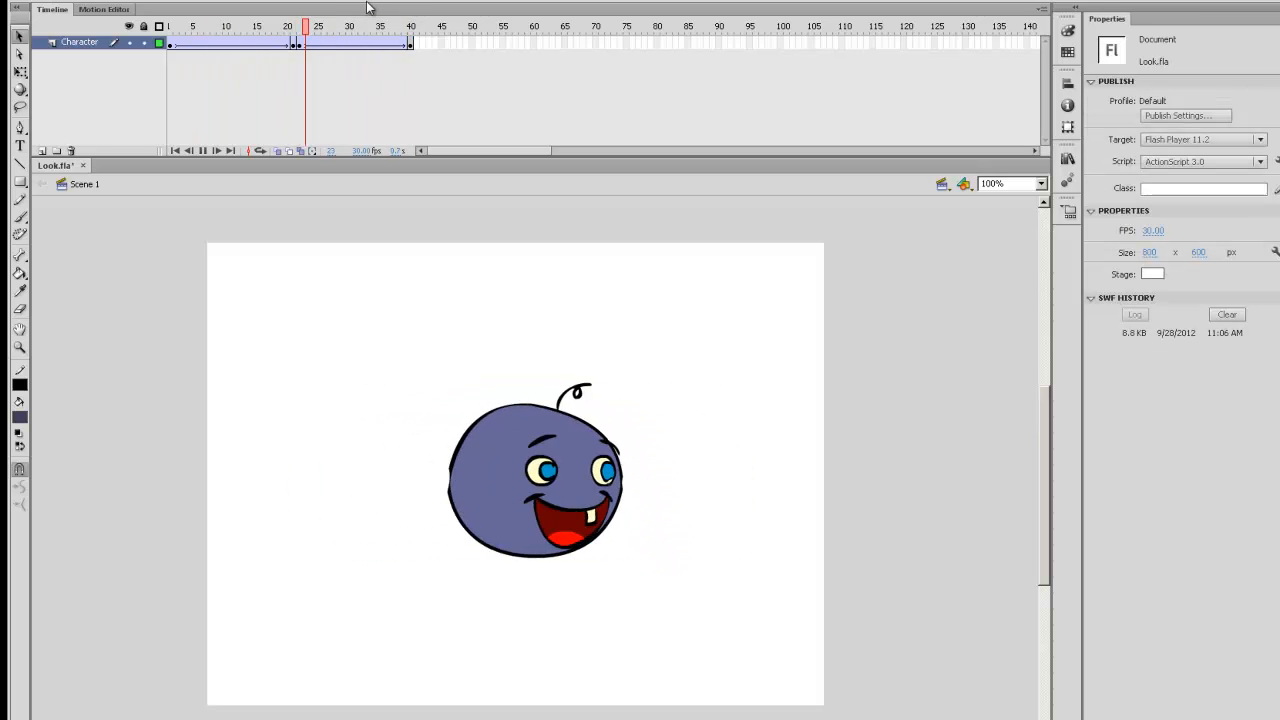
Scrub between the keyframes at frames 1, 21 and 40 to examine how the pose switch splits the movement.
mouse_move(285, 33)
mouse_down()
mouse_move(307, 35)
mouse_move(296, 33)
mouse_up()
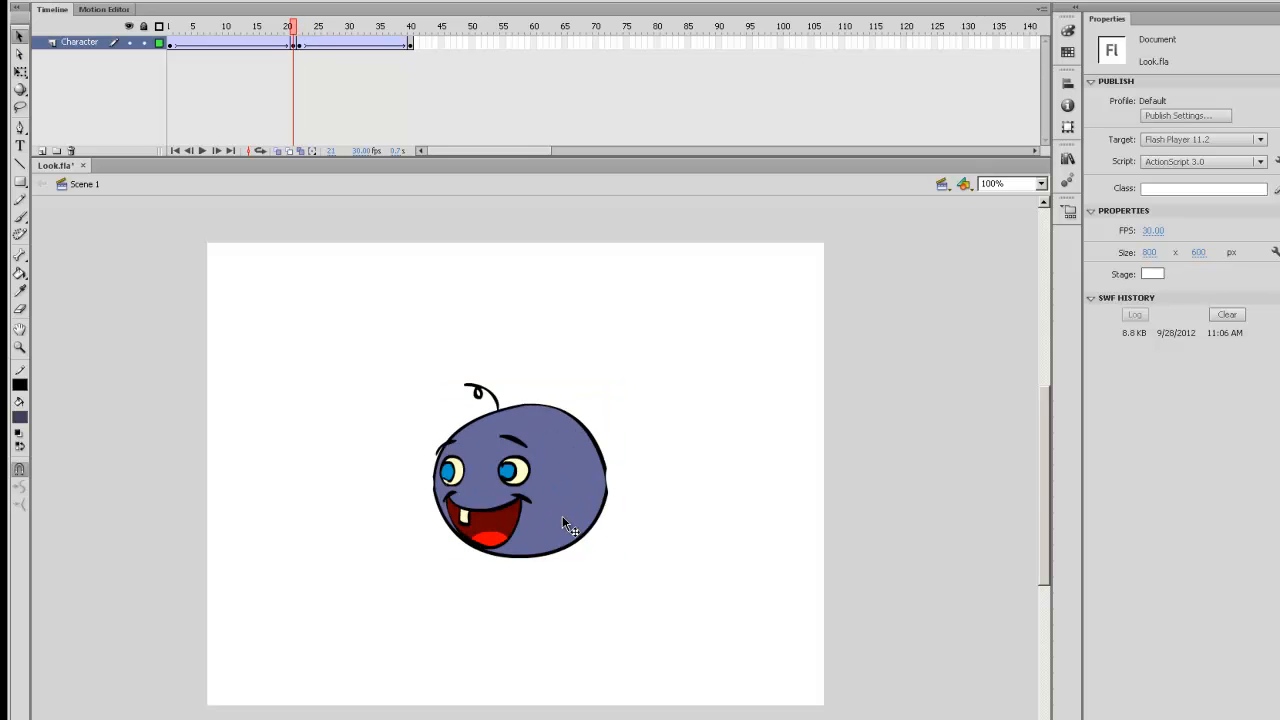
drag(171, 42, 289, 35)
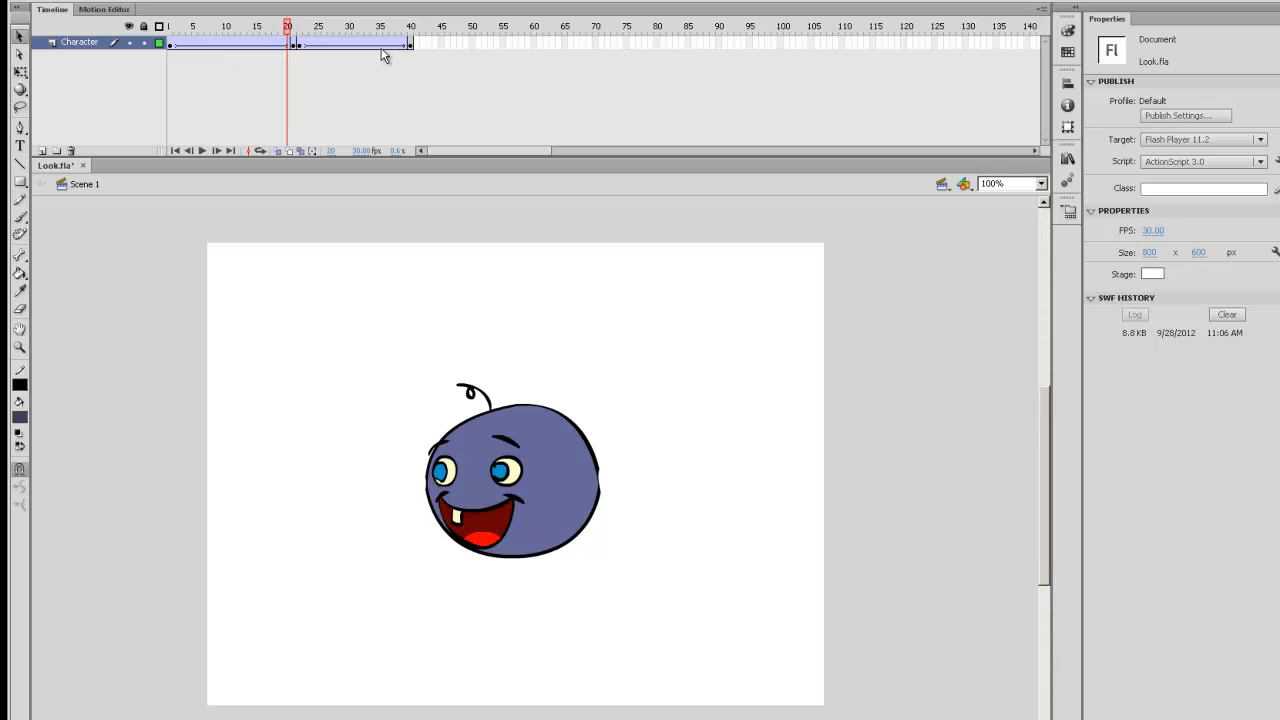
click(294, 44)
click(170, 28)
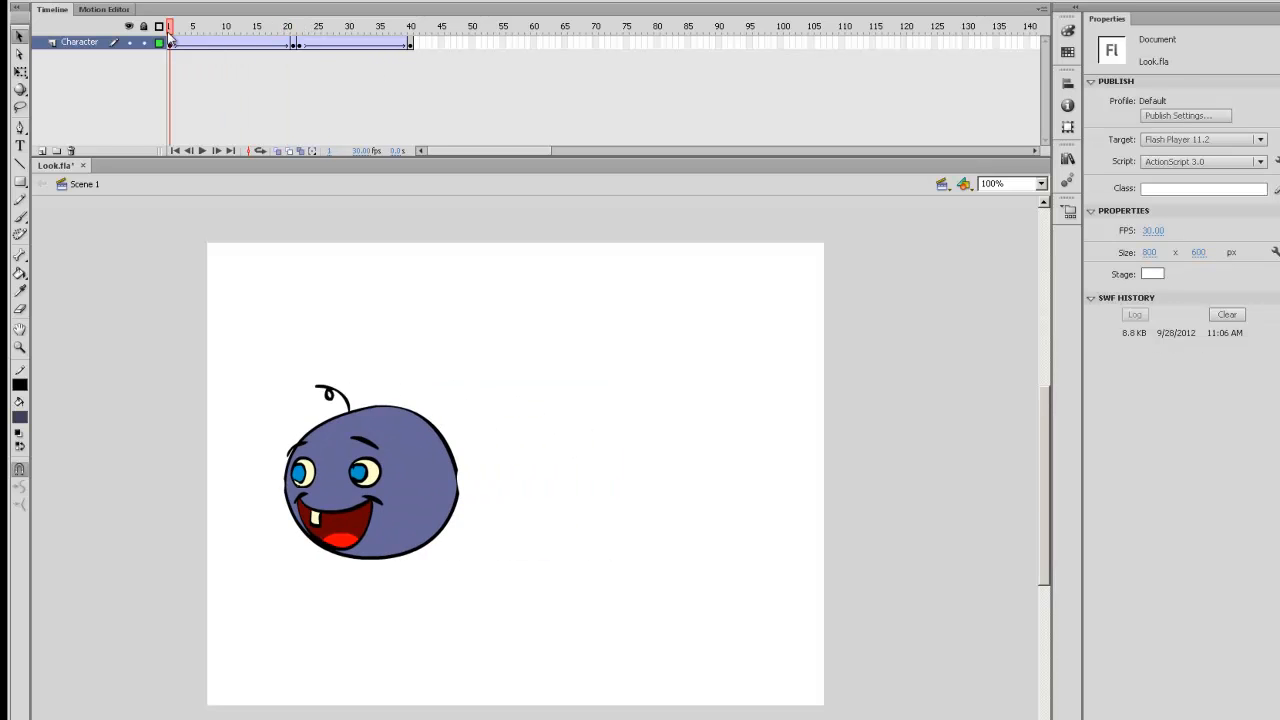
click(296, 45)
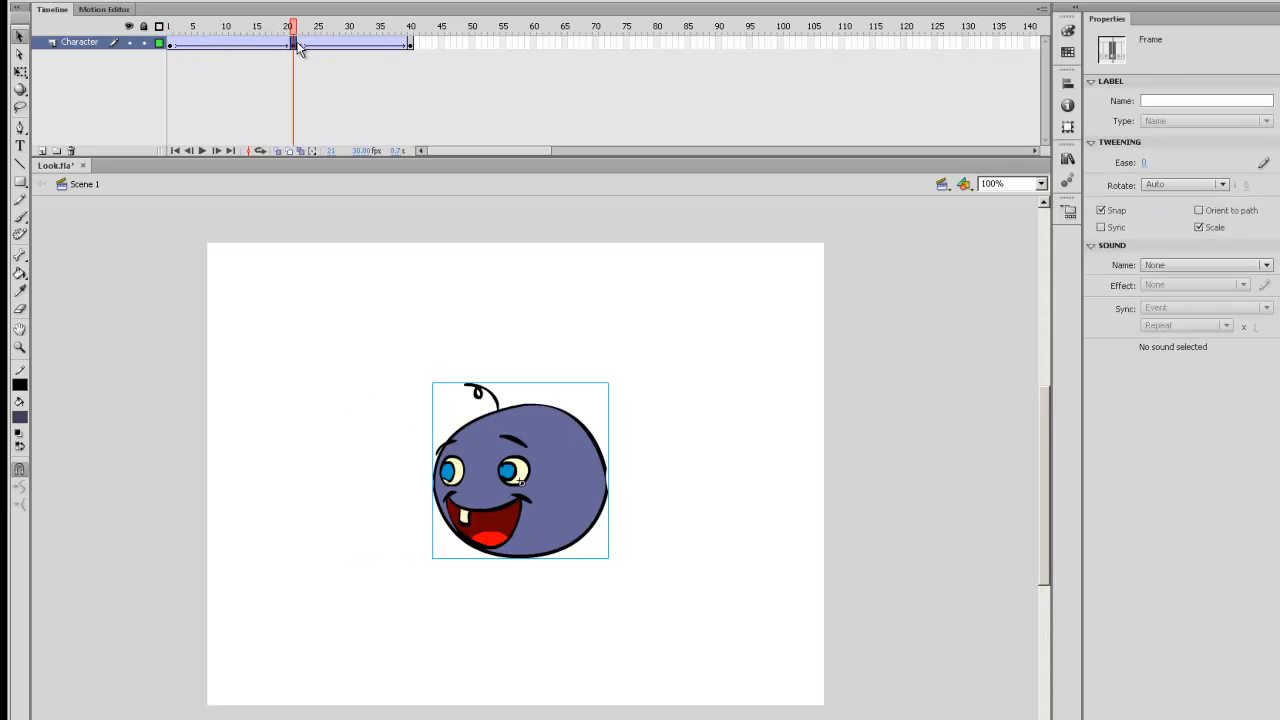
drag(292, 30, 412, 38)
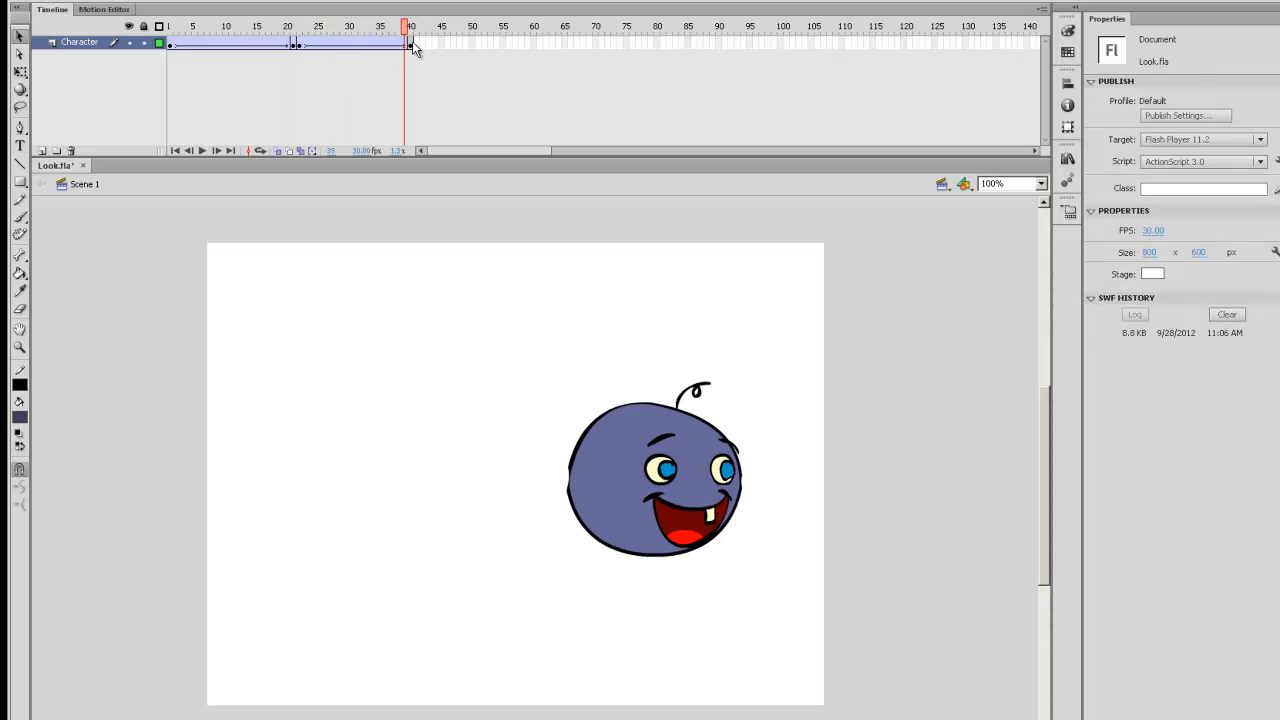
click(412, 45)
click(294, 30)
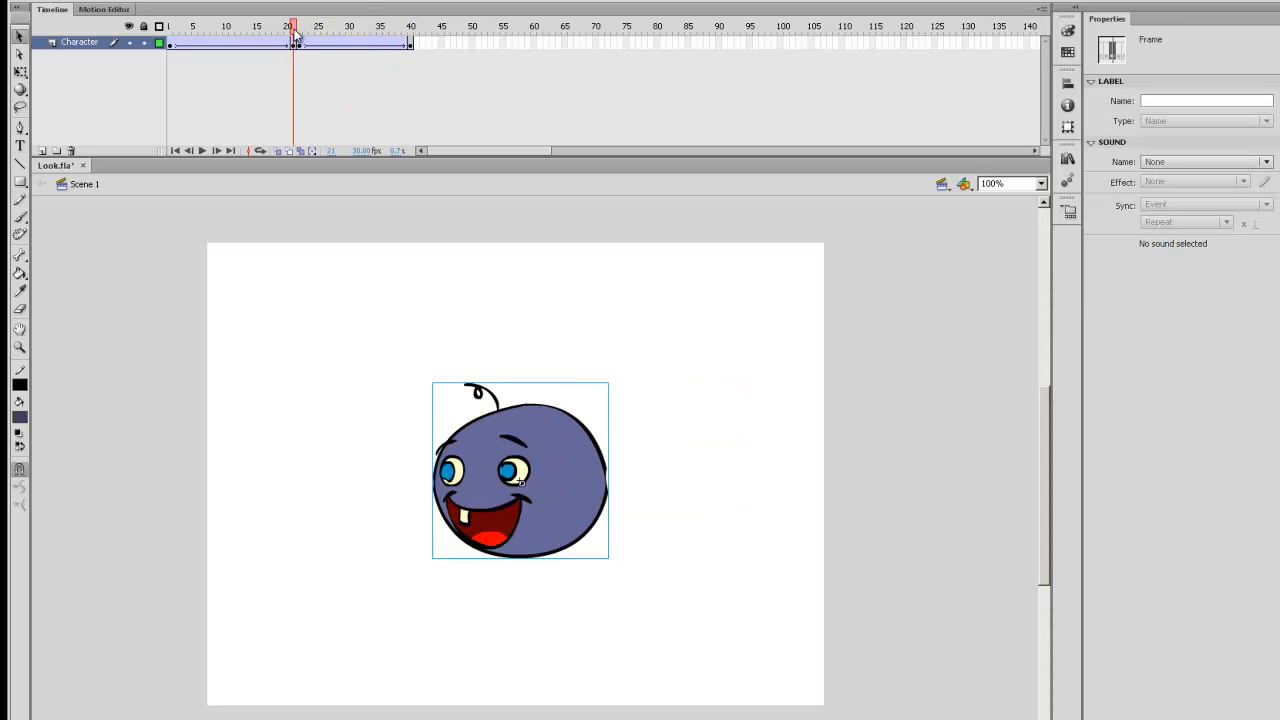
click(294, 22)
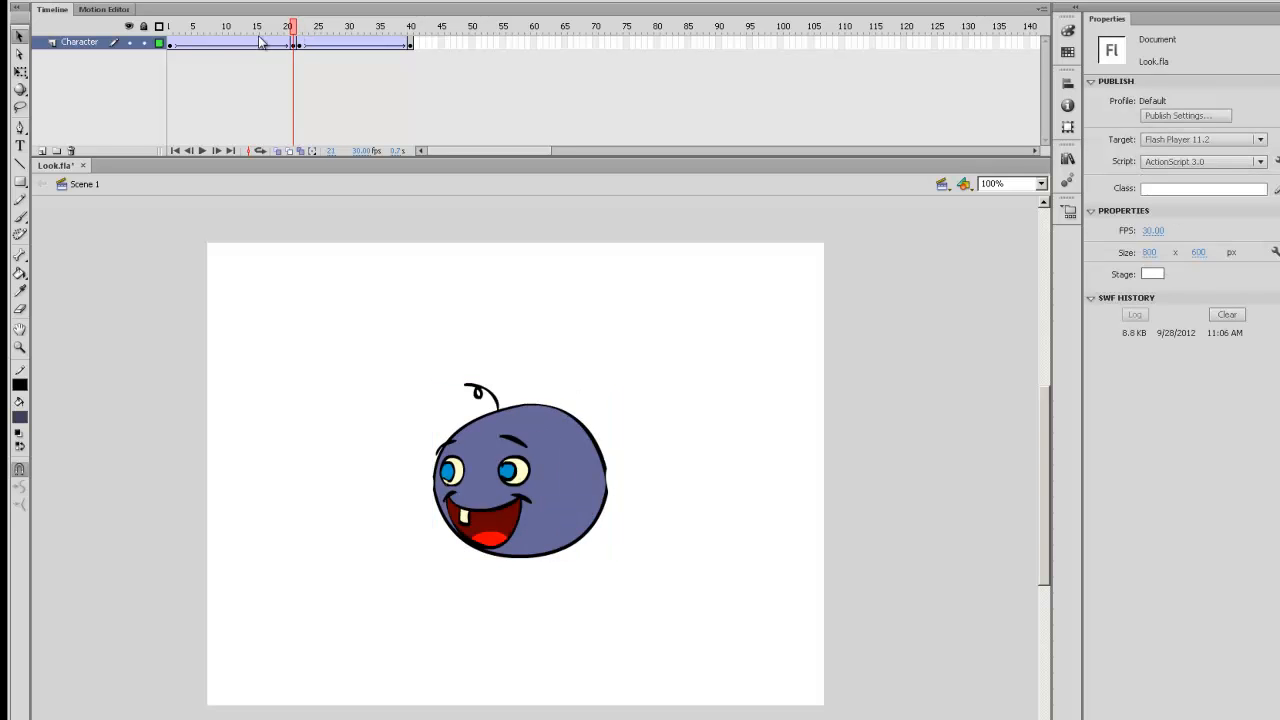
Set the ease of the first tween, running from frame 1 to frame 21, to -100.
click(258, 43)
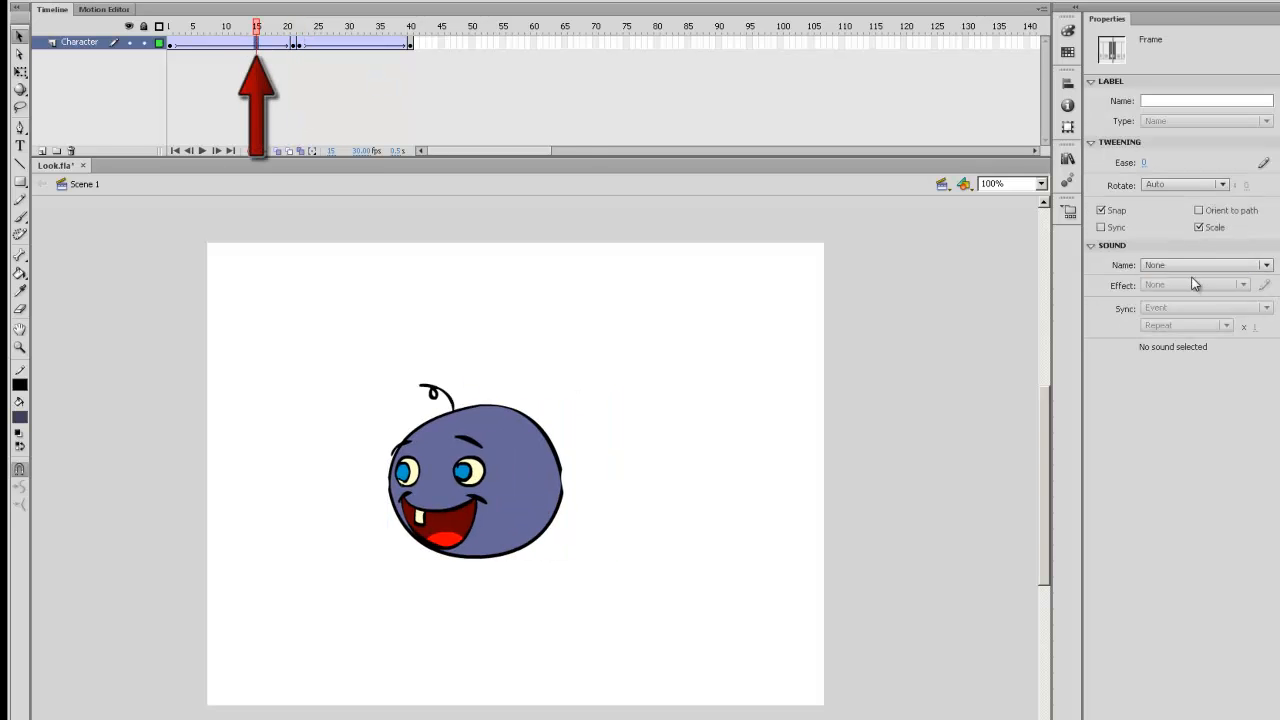
click(268, 44)
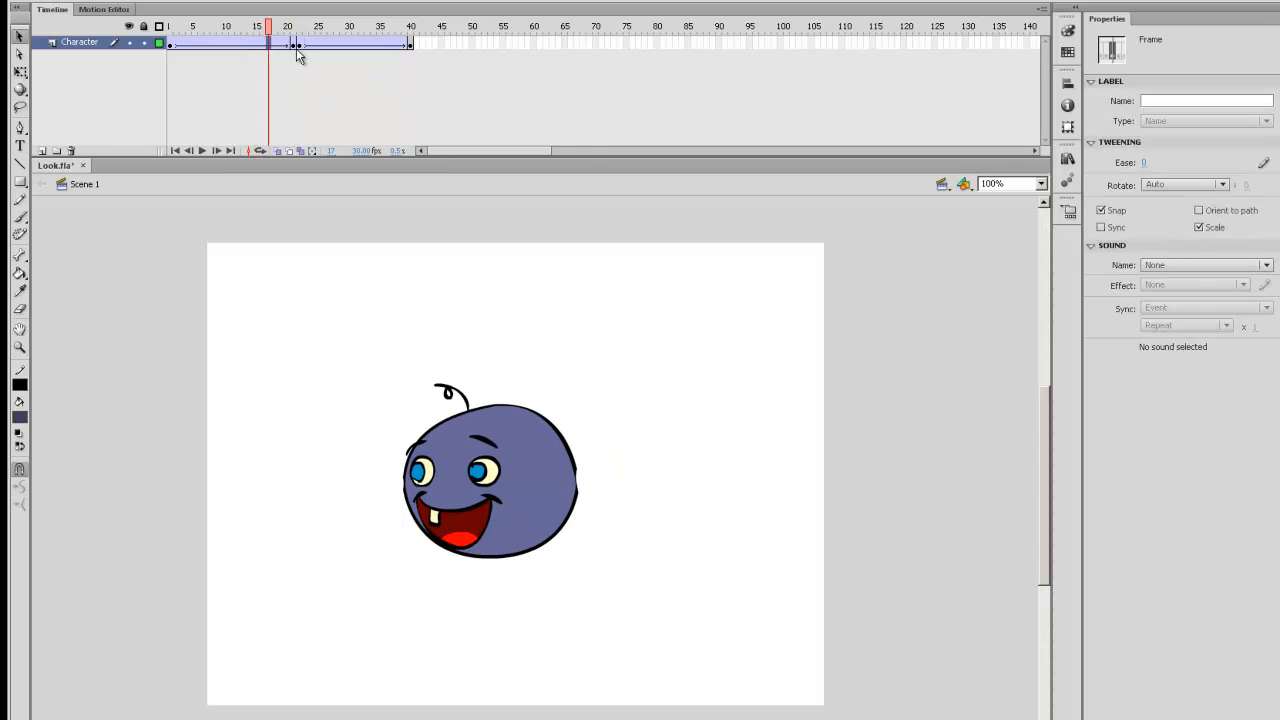
click(1143, 162)
text(-100)
key(Return)
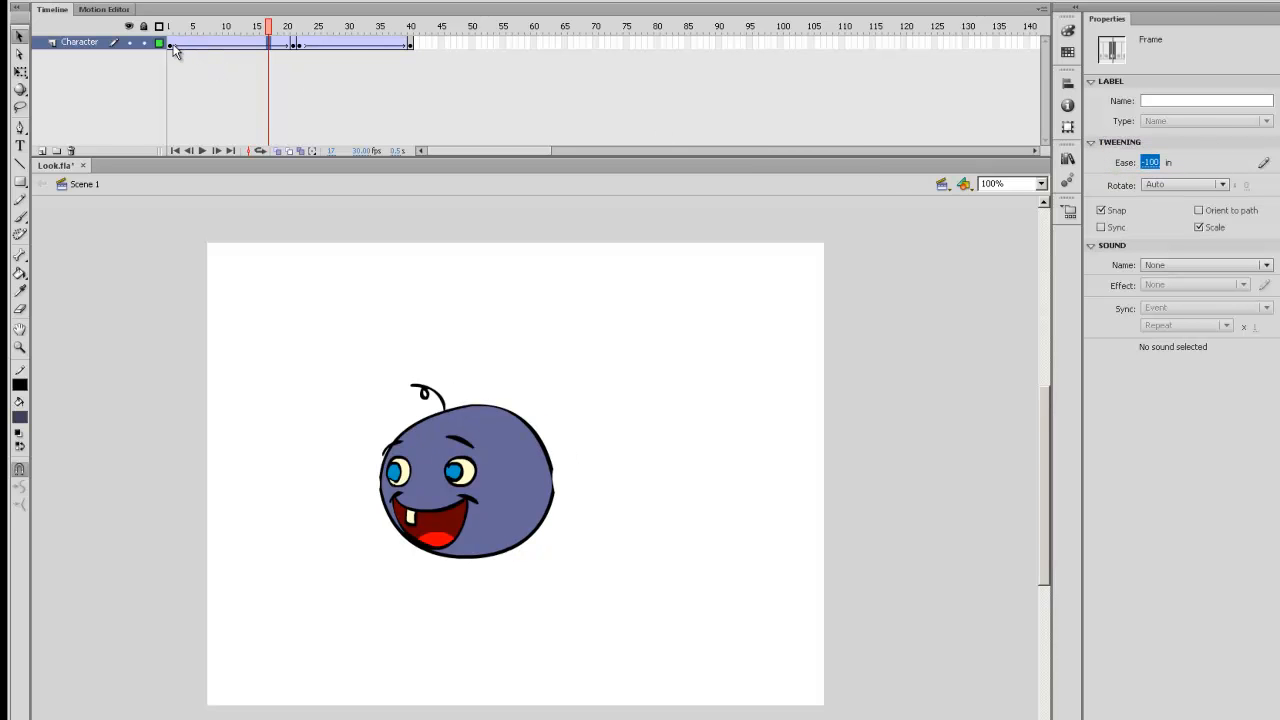
Give the second tween, between frames 22 and 40, a positive ease and play the animation from frame 1.
drag(268, 26, 343, 26)
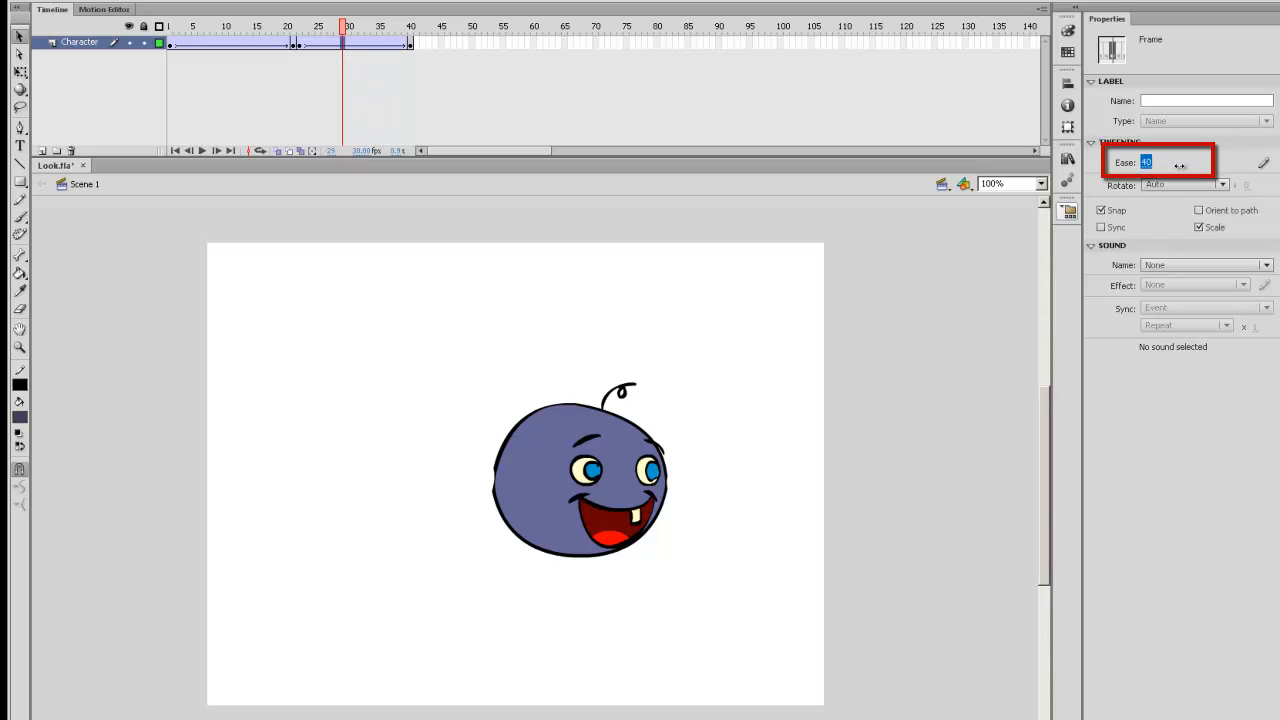
click(170, 27)
key(Return)
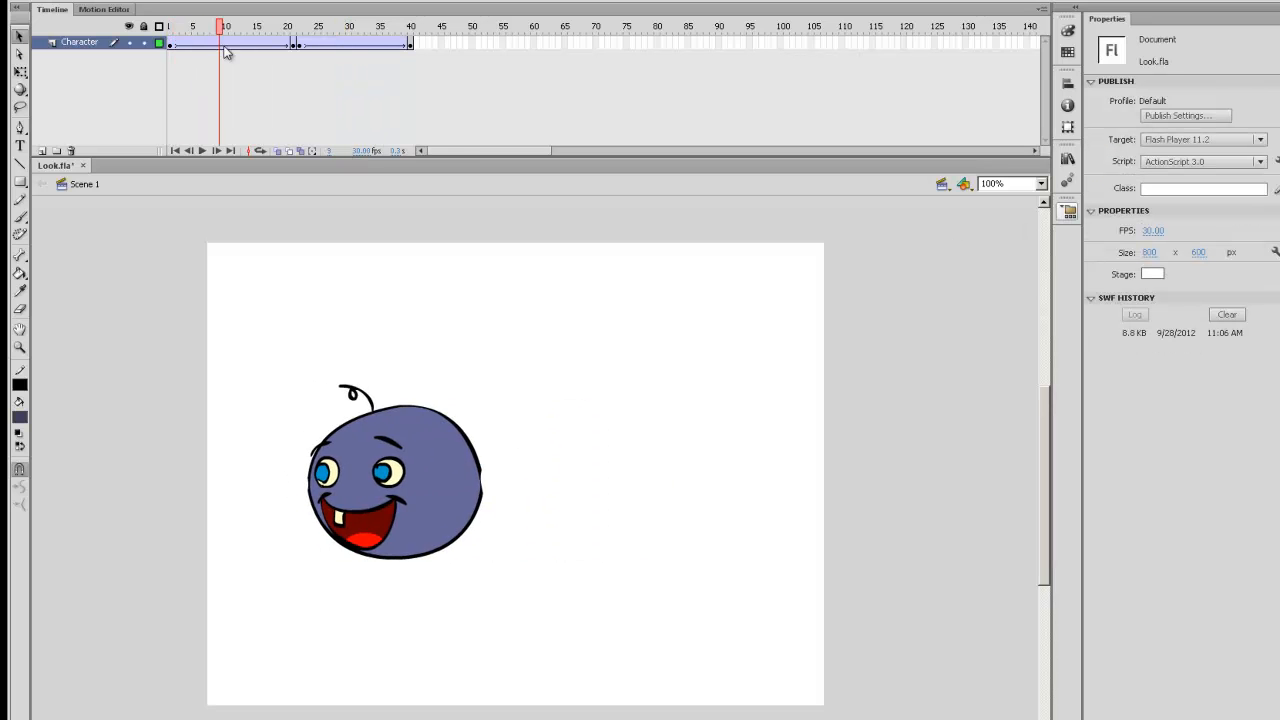
Play the animation, then nudge the character on the frame 21 keyframe to the left in small increments.
key(Return)
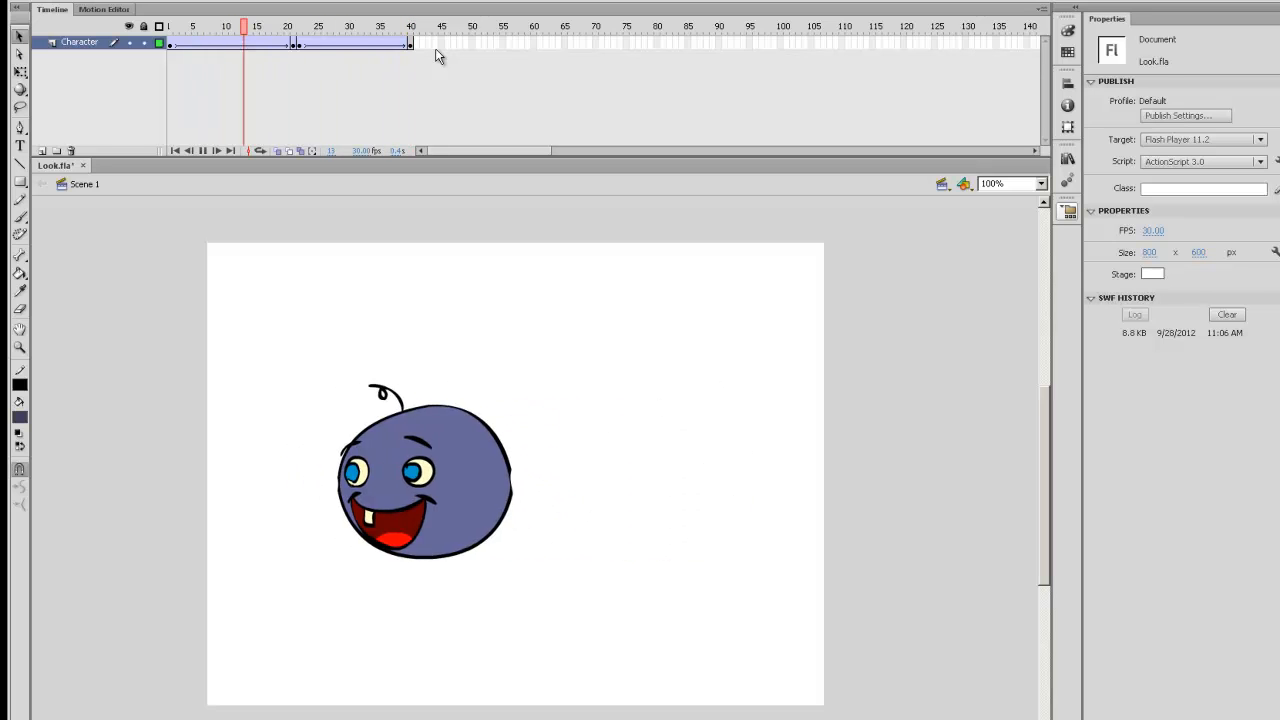
click(293, 42)
click(295, 44)
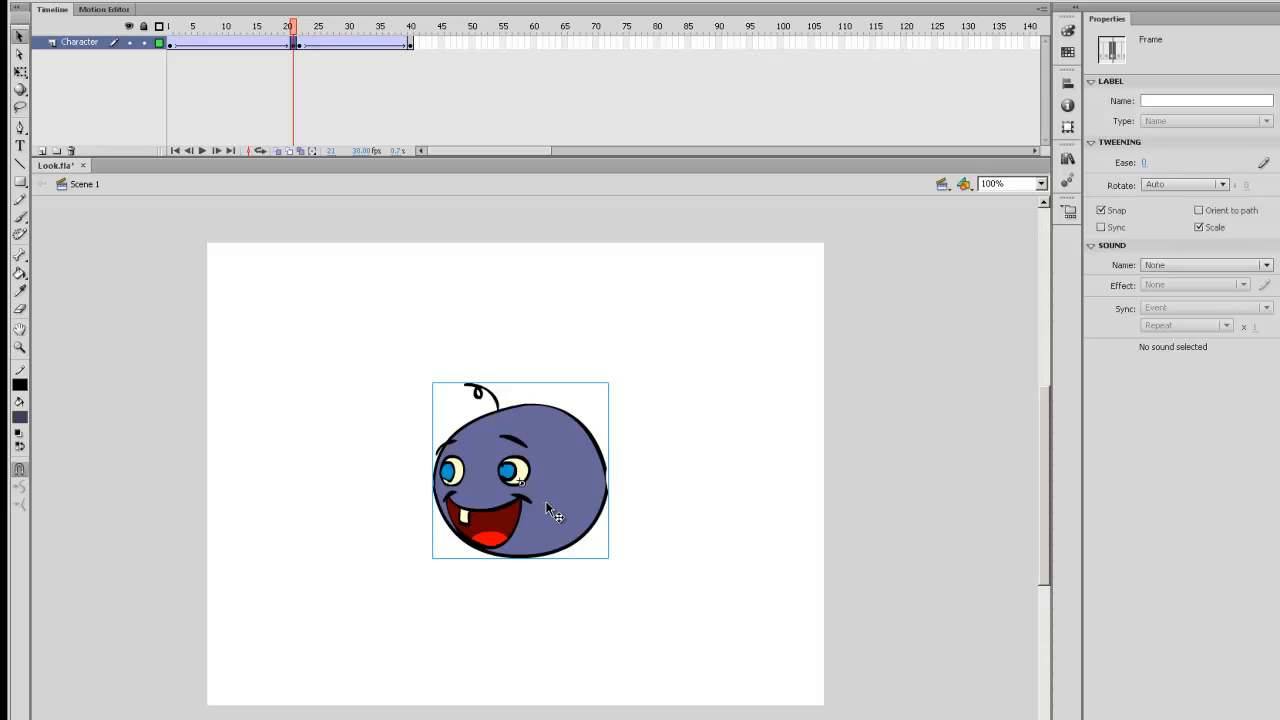
key(Left)
key(Left)
key(Left)
key(Left)
key(Left)
key(Left)
key(Left)
key(Left)
key(Left)
key(Left)
key(Left)
key(Left)
key(Left)
key(Left)
key(Left)
key(Left)
key(Left)
key(Left)
key(Left)
key(Left)
Nudge the character on the frame 22 keyframe to the right in larger increments and play the animation.
click(306, 43)
click(300, 42)
key(shift+Right)
key(shift+Right)
key(shift+Right)
key(shift+Right)
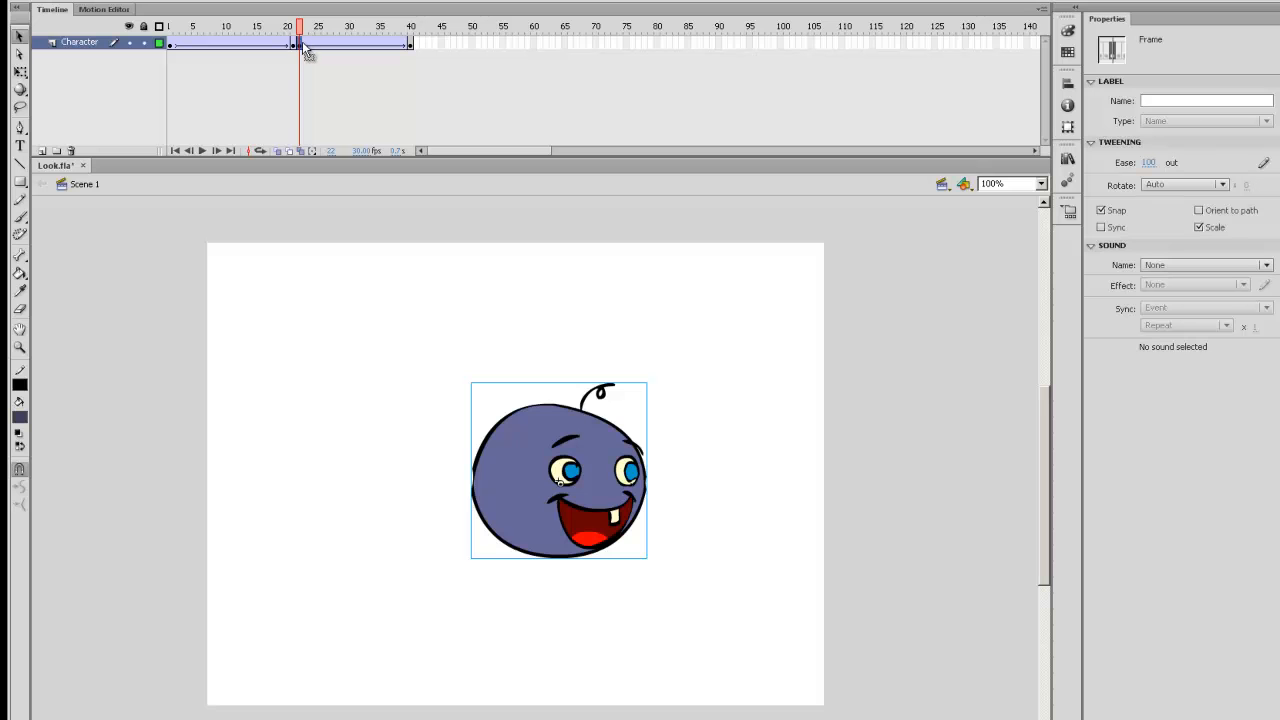
key(Return)
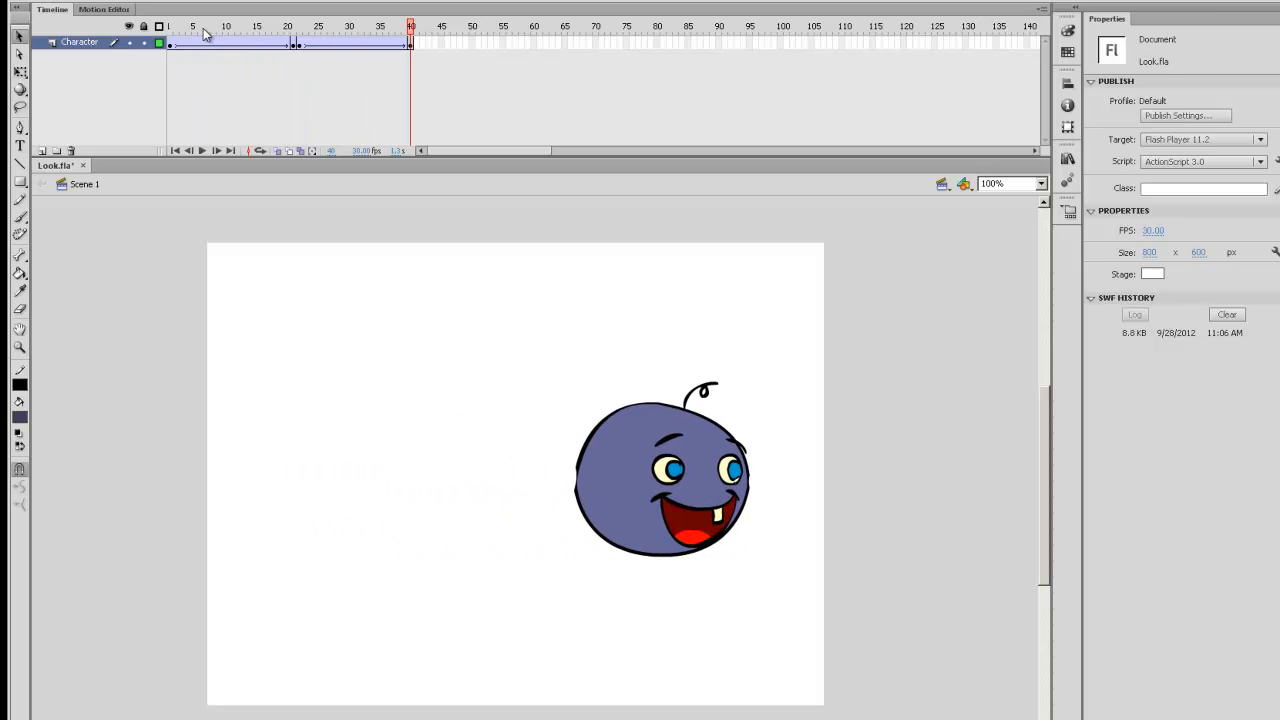
Remove five frames from the first tween at frame 10 to speed up the movement.
click(318, 44)
drag(318, 44, 232, 37)
click(230, 44)
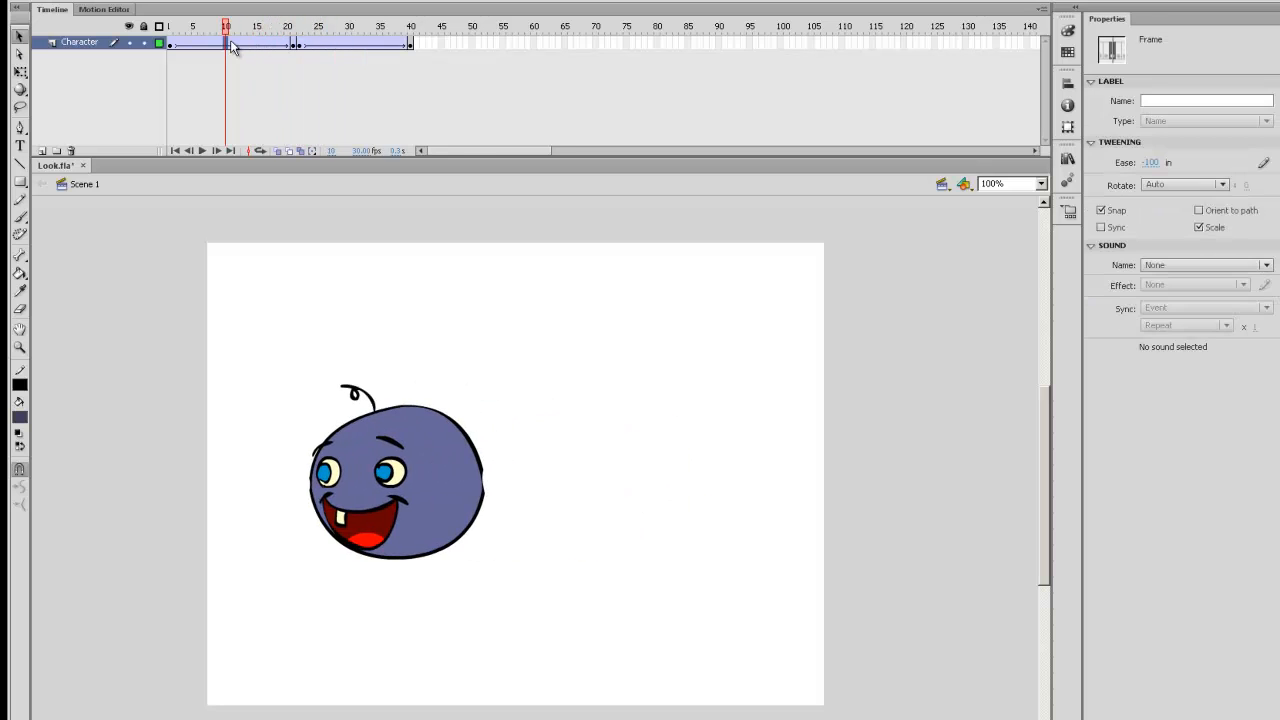
key(shift+F5)
key(shift+F5)
key(shift+F5)
key(shift+F5)
key(shift+F5)
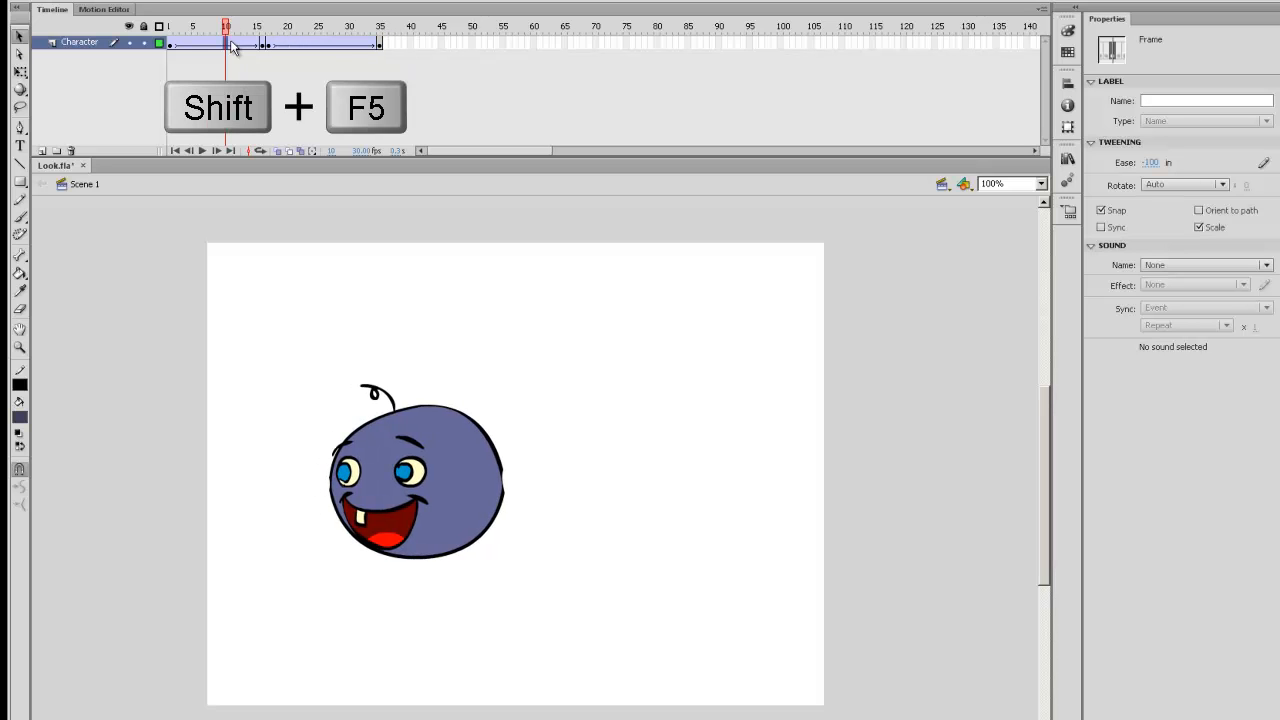
Remove frames from the second tween until the animation ends at frame 31, and play the result.
click(326, 44)
key(shift+F5)
key(shift+F5)
key(shift+F5)
key(shift+F5)
key(shift+F5)
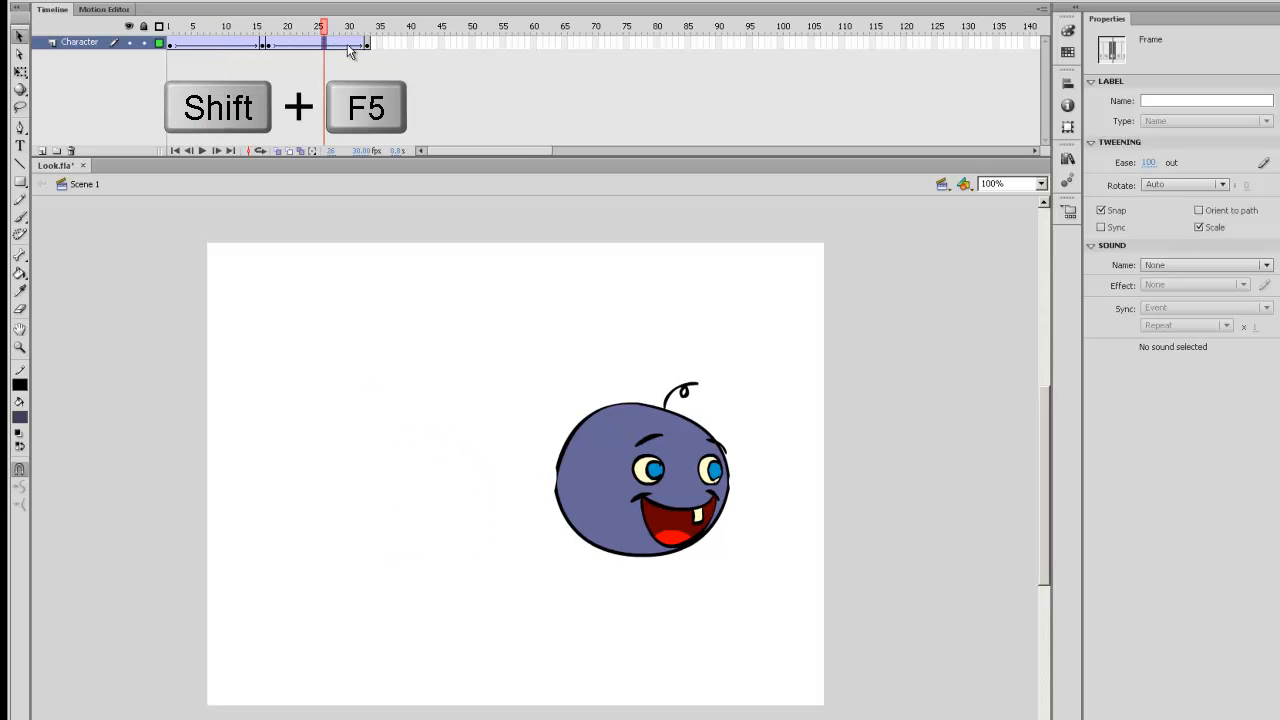
key(Return)
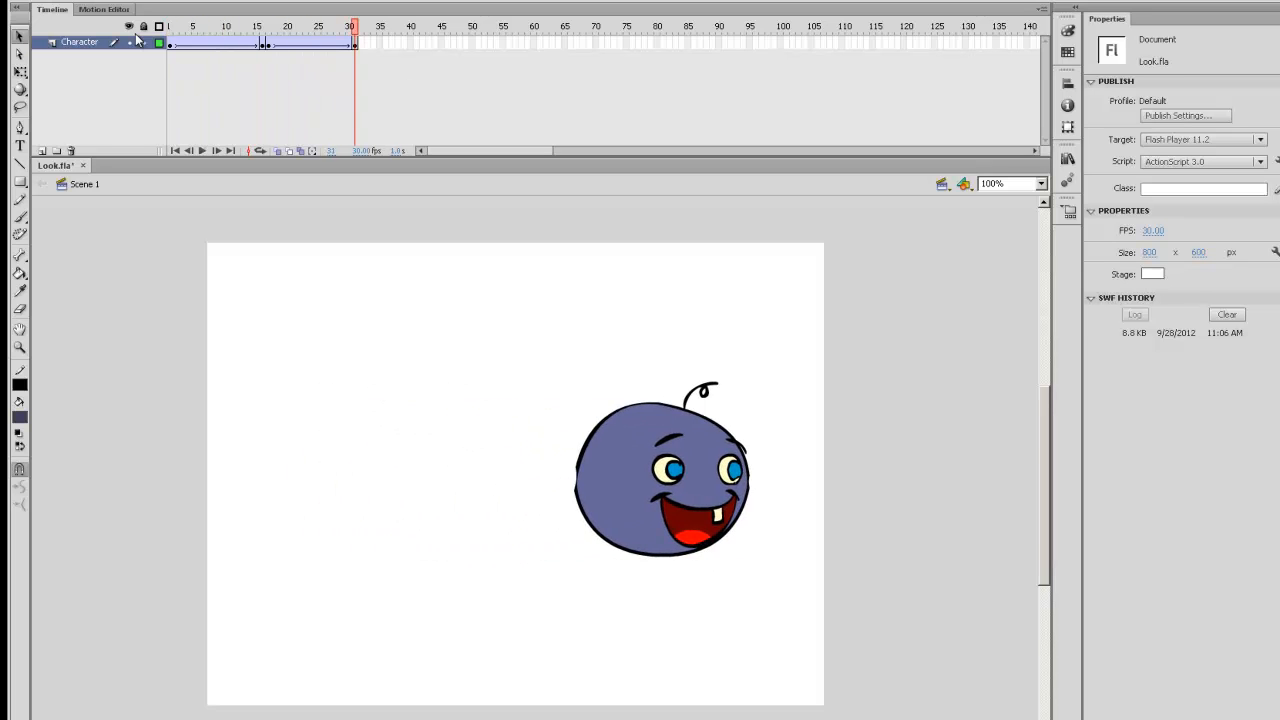
Add a frame between the two pose keyframes and make it a keyframe at frame 17.
drag(281, 37, 285, 66)
click(272, 44)
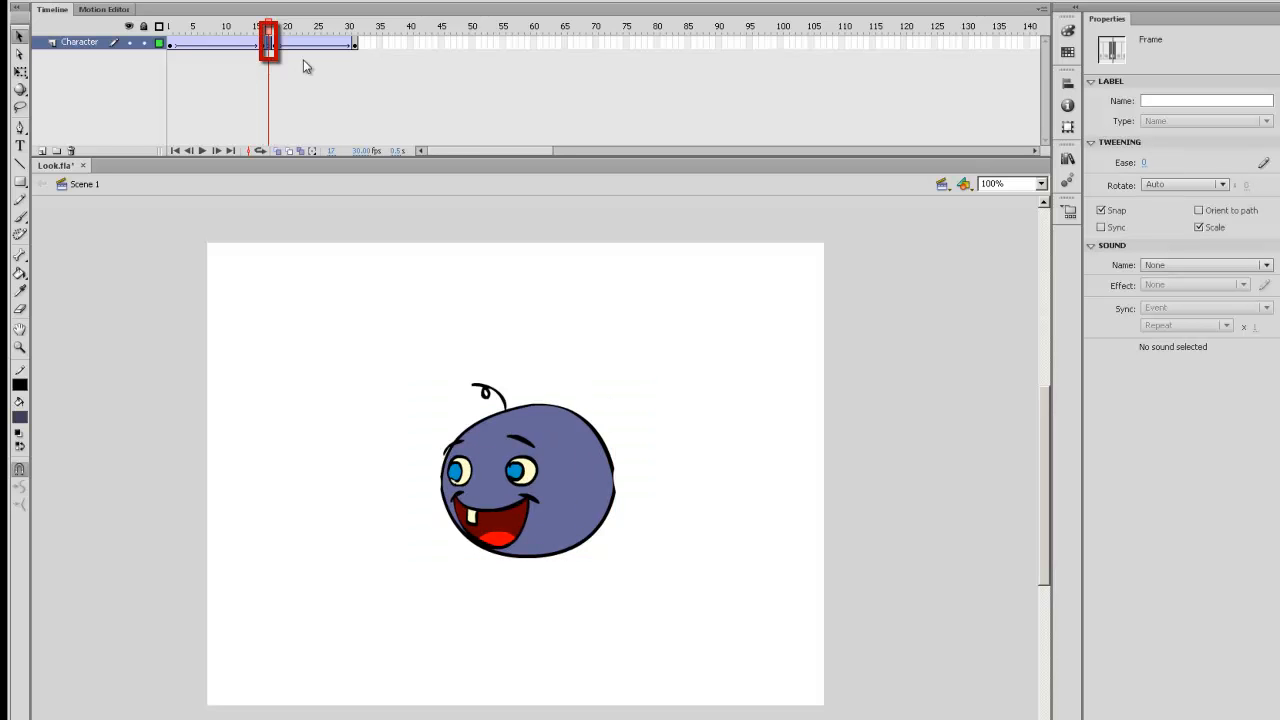
key(F6)
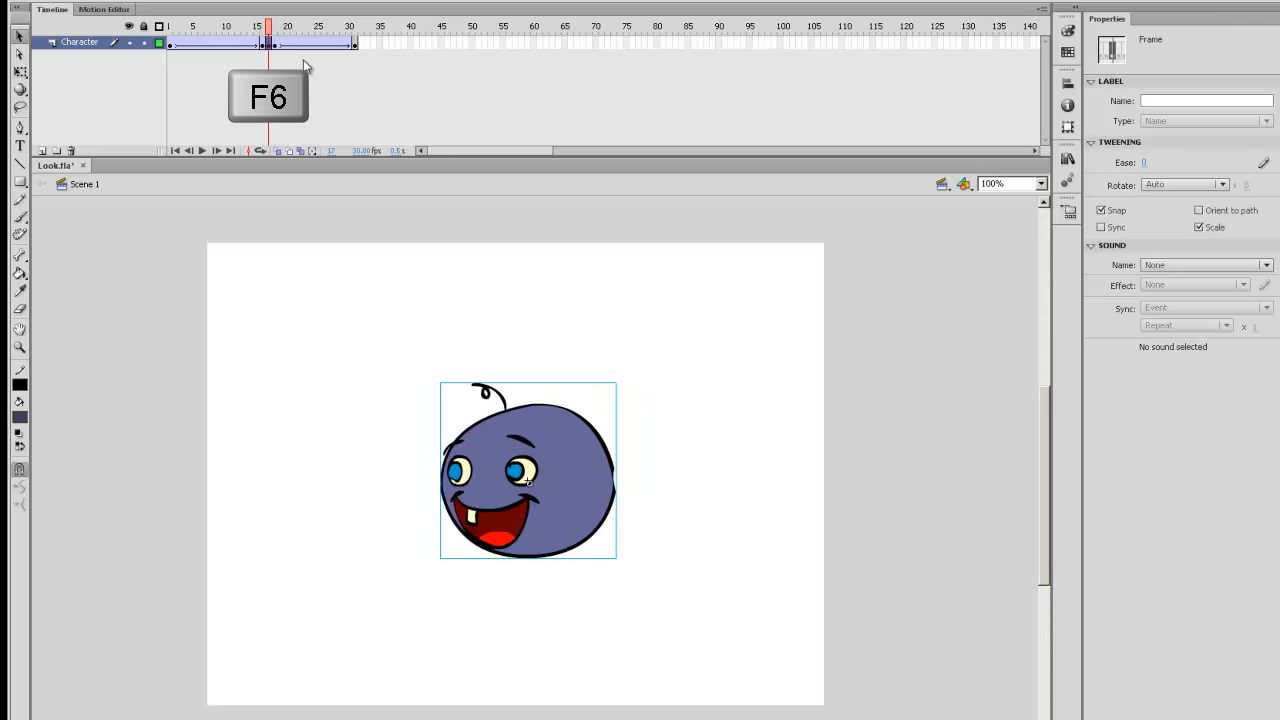
Erase both arms from the drawing on frame 7 inside the FunnyGuy symbol and return to the main scene.
click(584, 496)
double_click(580, 505)
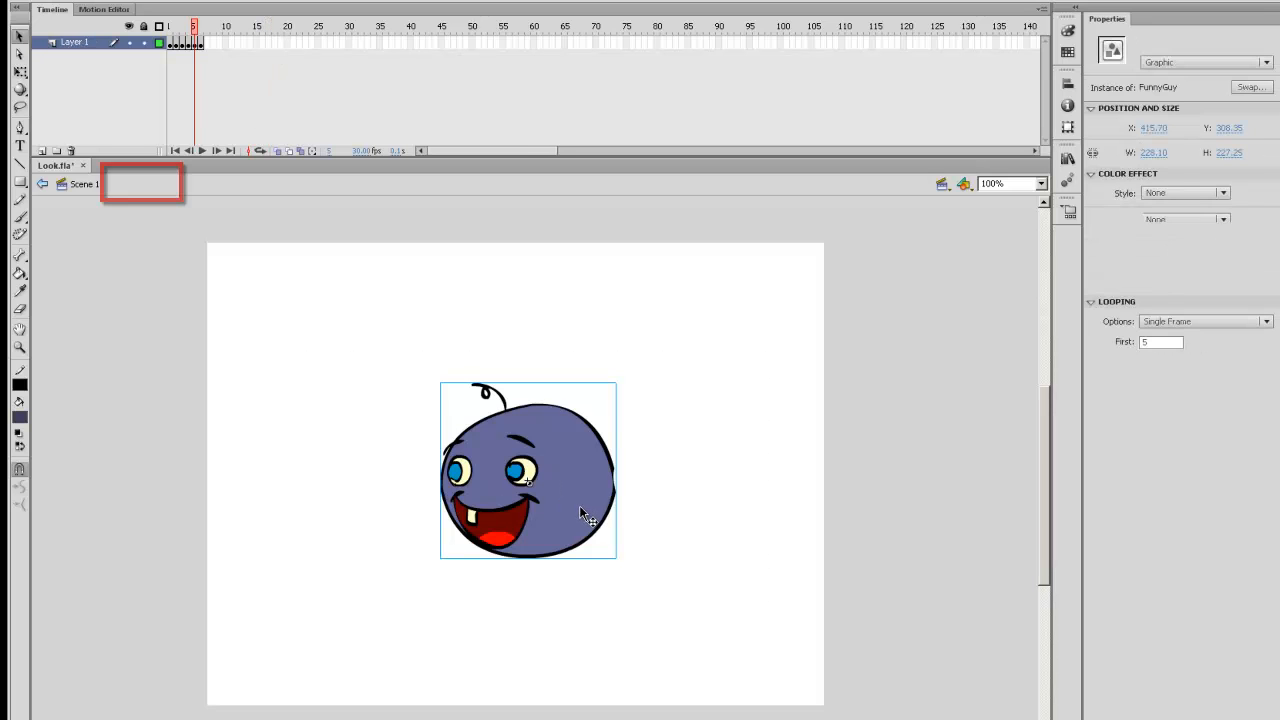
click(171, 45)
drag(176, 45, 207, 44)
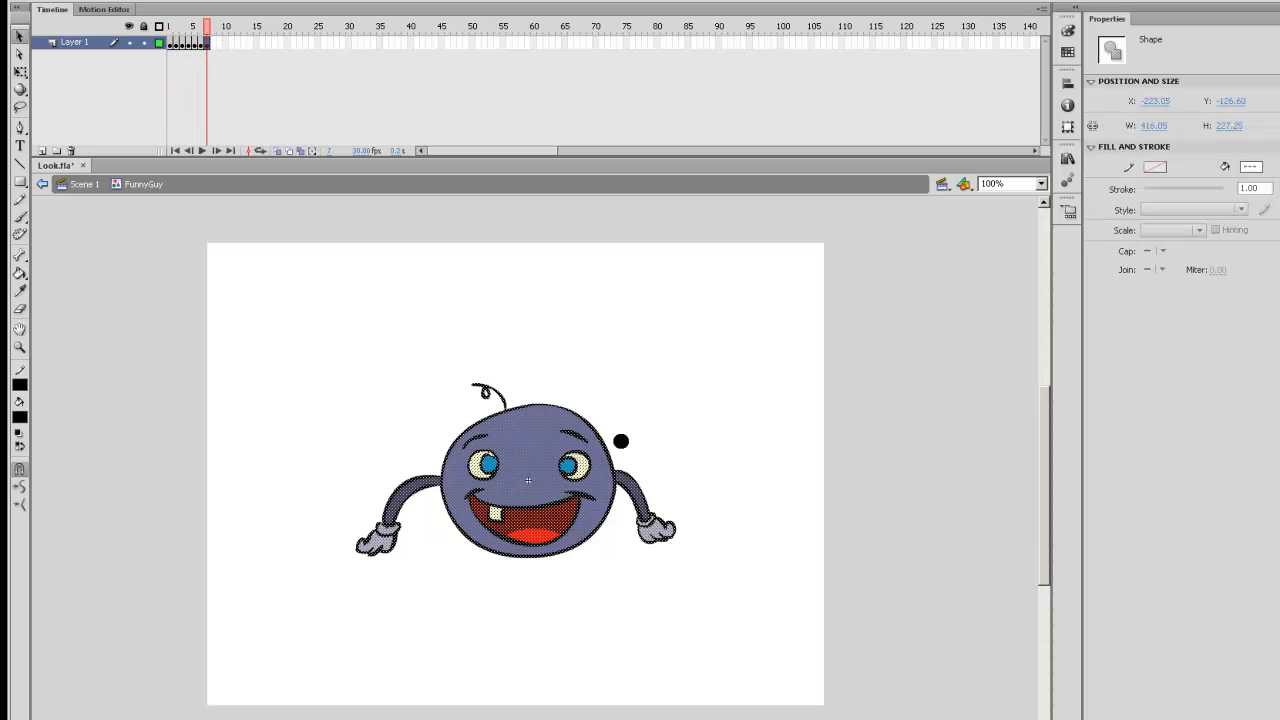
key(e)
mouse_move(622, 468)
mouse_down()
mouse_move(629, 515)
mouse_move(641, 527)
mouse_move(646, 493)
mouse_move(665, 531)
mouse_up()
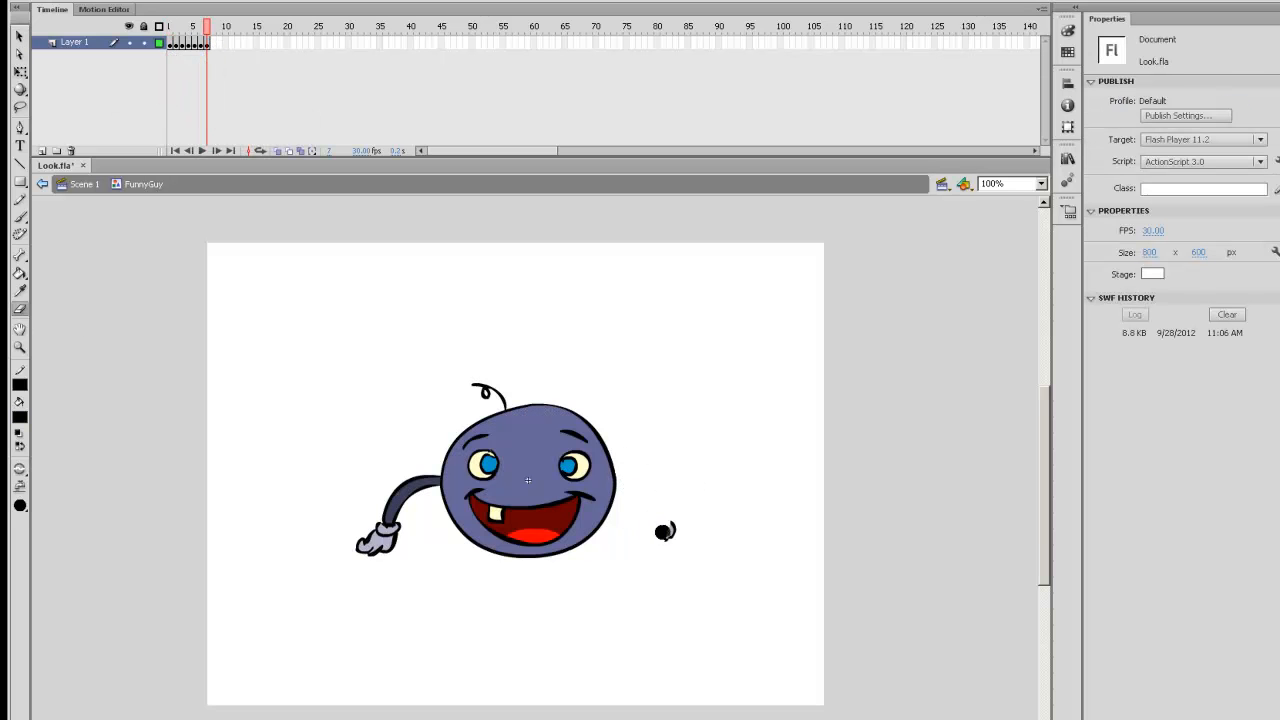
mouse_move(429, 460)
mouse_down()
mouse_move(403, 551)
mouse_move(373, 554)
mouse_move(352, 518)
mouse_move(385, 557)
mouse_up()
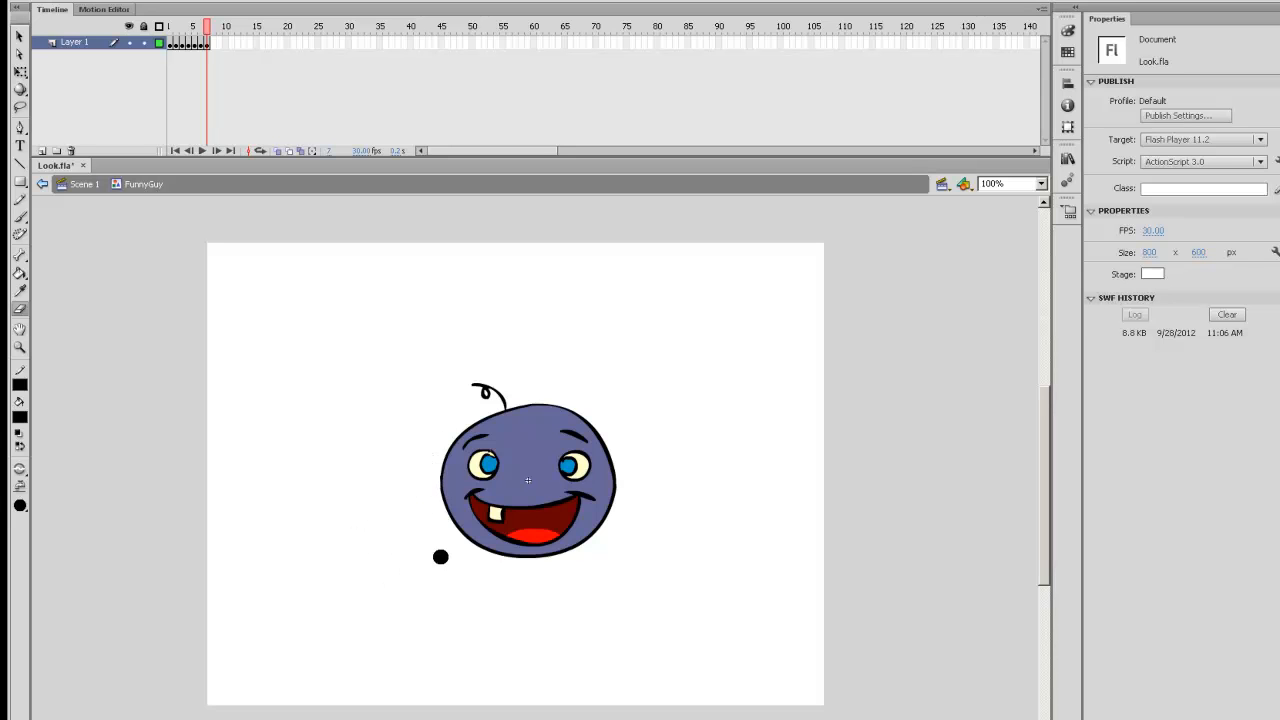
key(v)
double_click(443, 578)
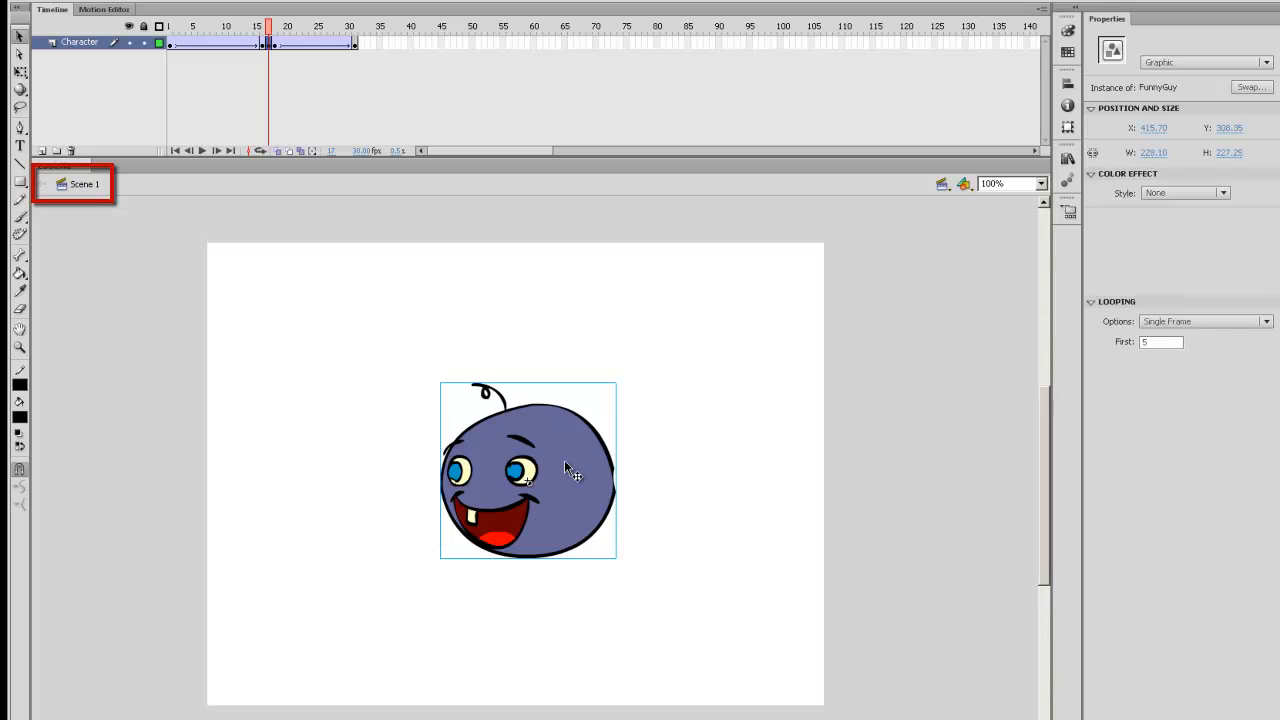
Set the FunnyGuy instance on frame 17 to show single frame 7.
click(1150, 342)
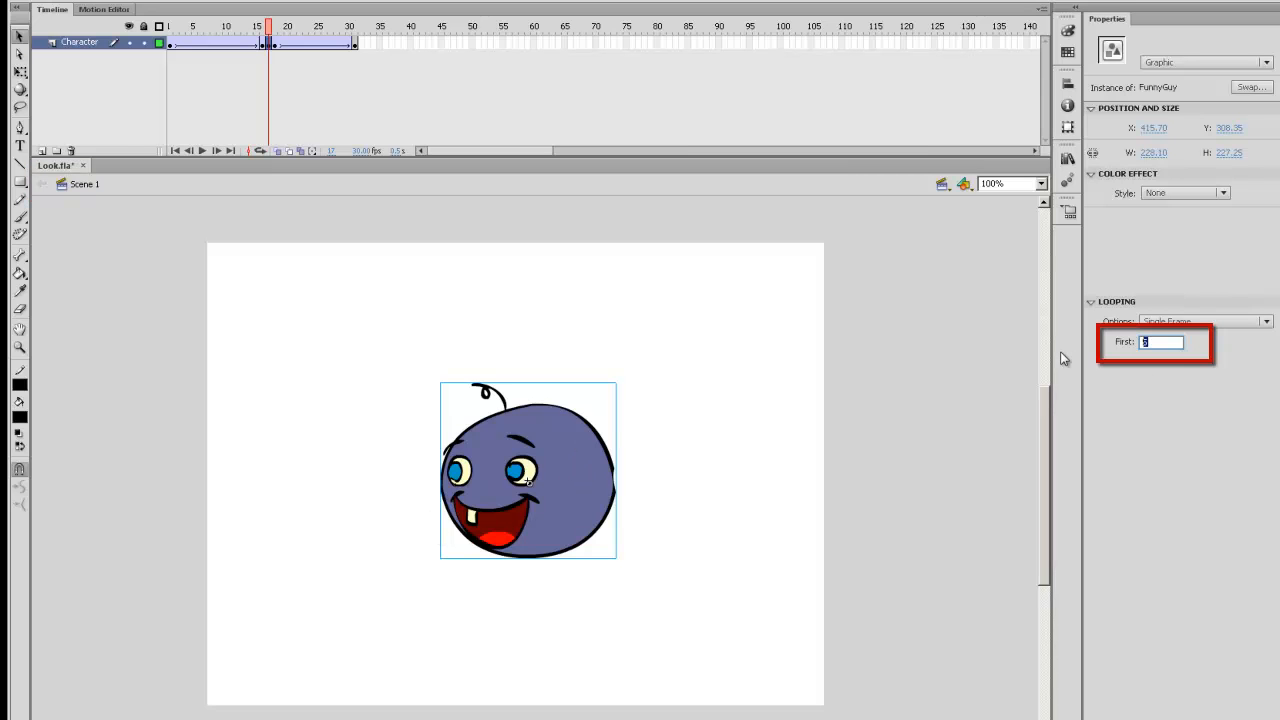
text(7)
key(Return)
Scrub around frame 17 and replay the animation from frame 1 to check the front-facing in-between pose.
mouse_move(272, 28)
mouse_down()
mouse_move(214, 32)
mouse_move(270, 50)
mouse_up()
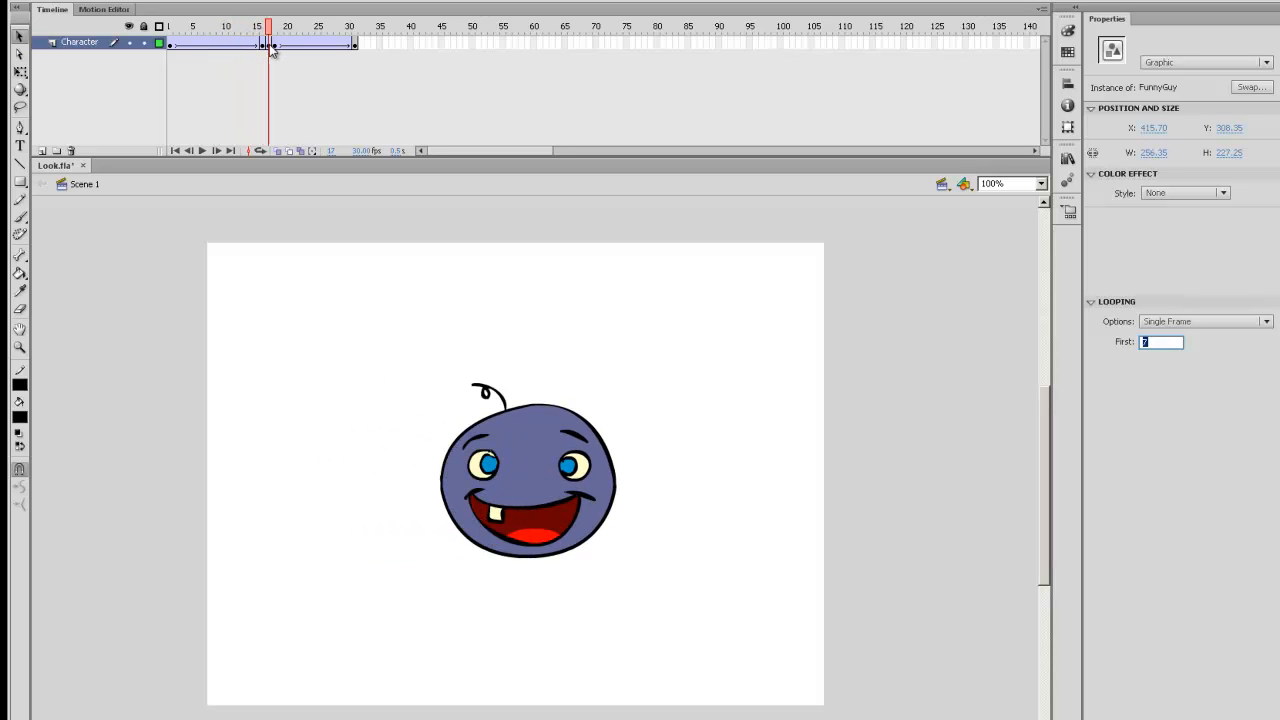
drag(271, 47, 119, 74)
key(Return)
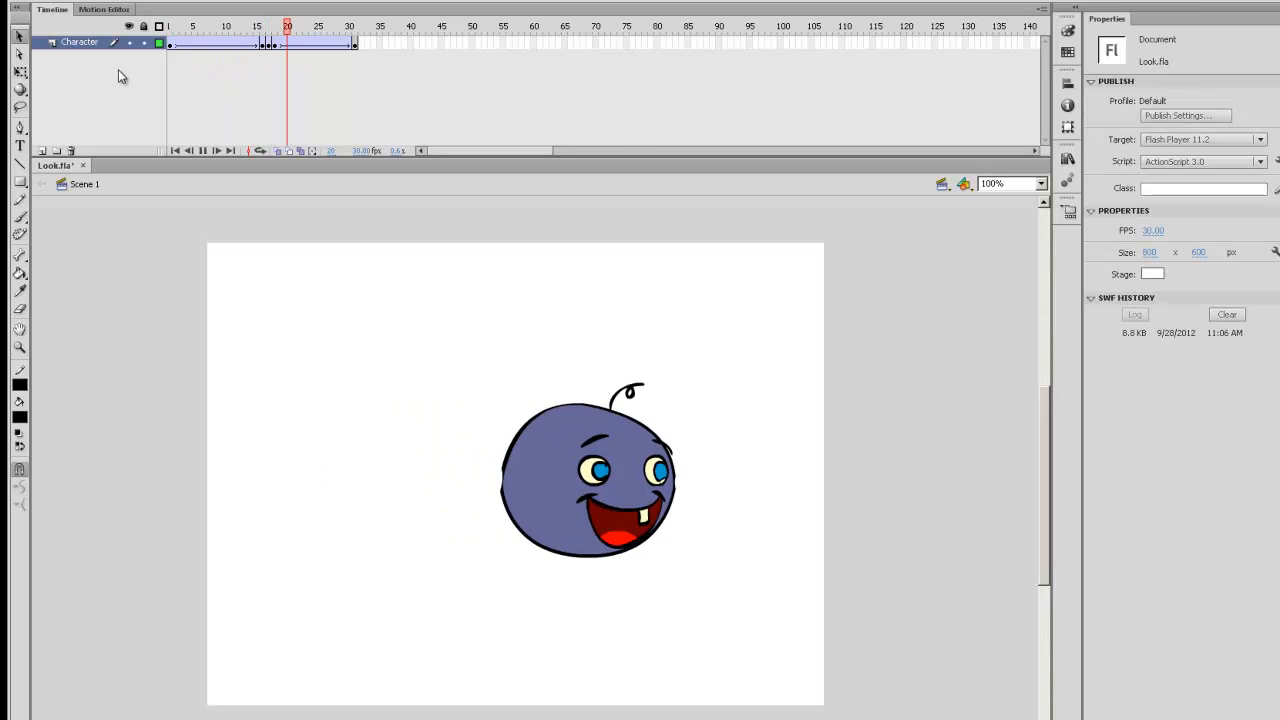
key(Return)
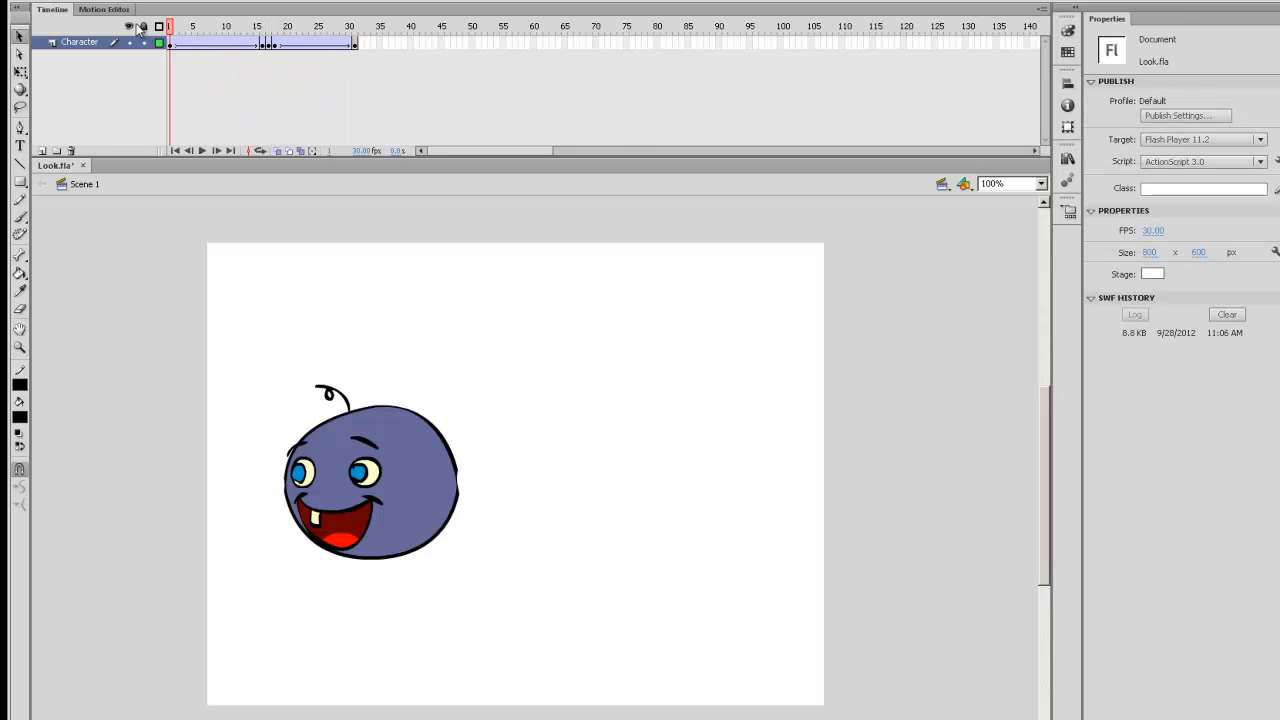
mouse_move(188, 28)
mouse_down()
mouse_move(348, 42)
mouse_move(173, 30)
mouse_up()
key(Return)
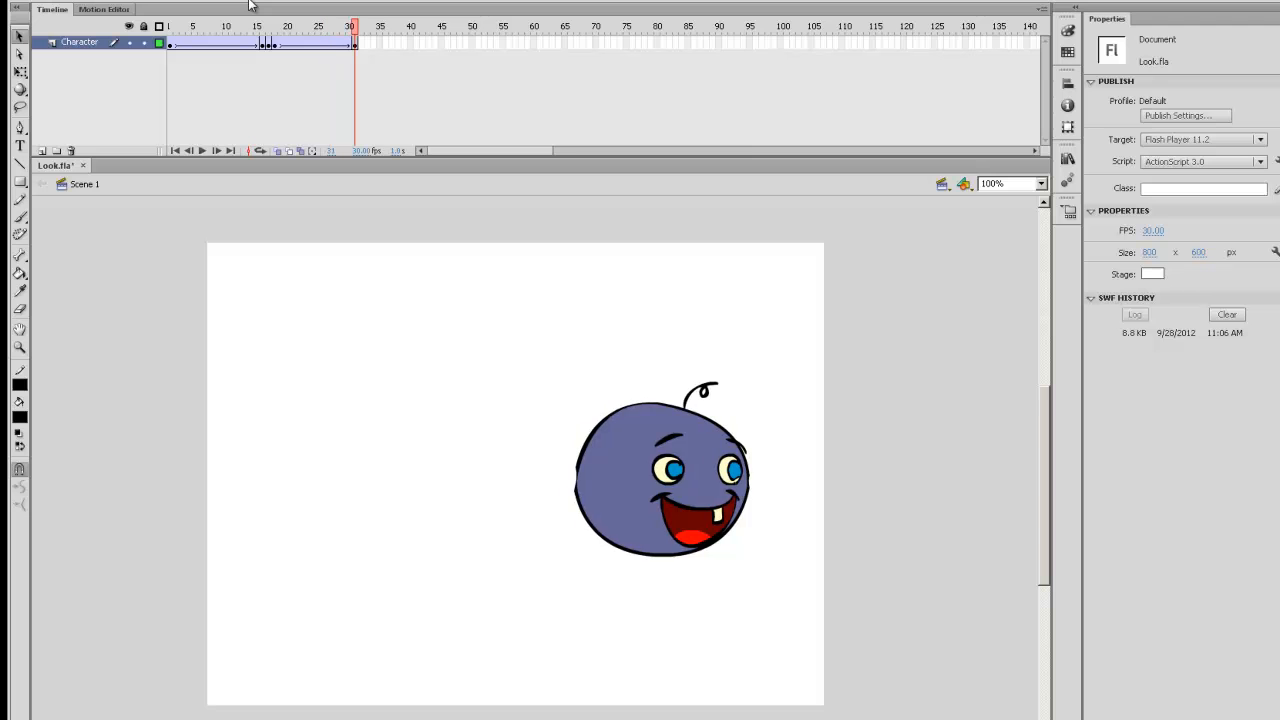
key(Return)
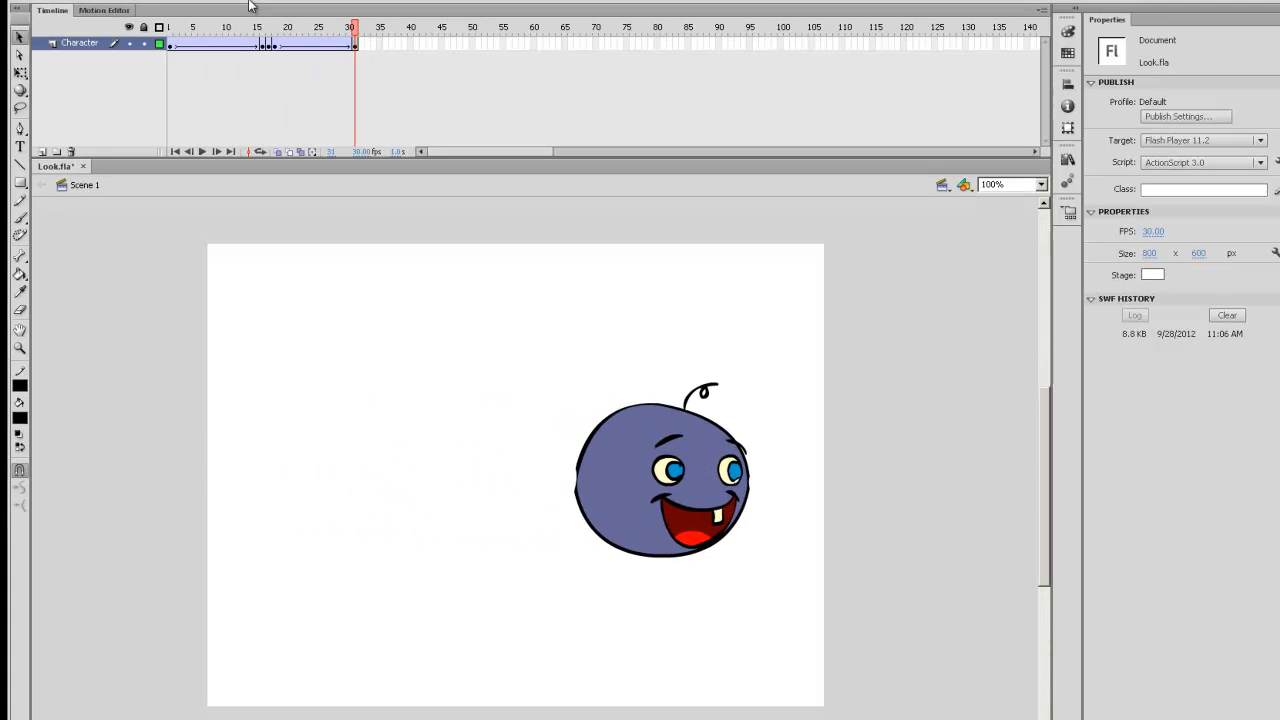
Save Look.fla and export the animation as an SWF movie.
click(55, 6)
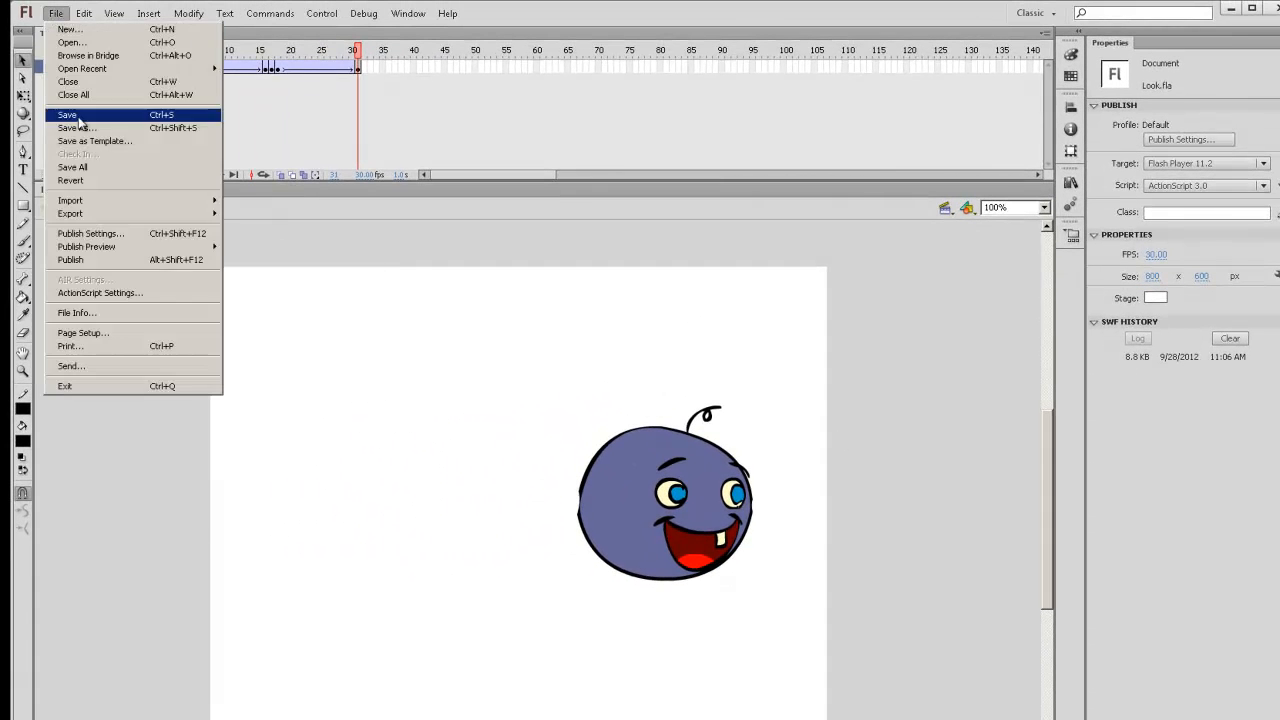
click(84, 118)
click(56, 13)
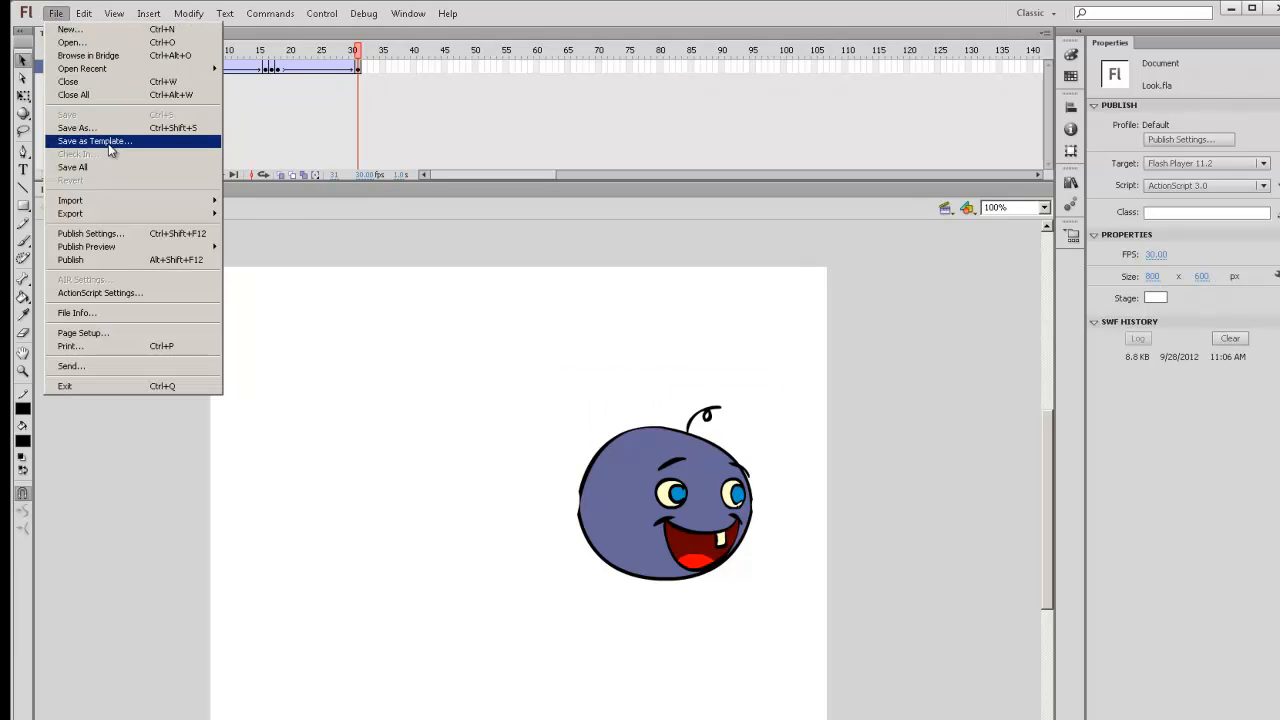
mouse_move(186, 210)
click(310, 240)
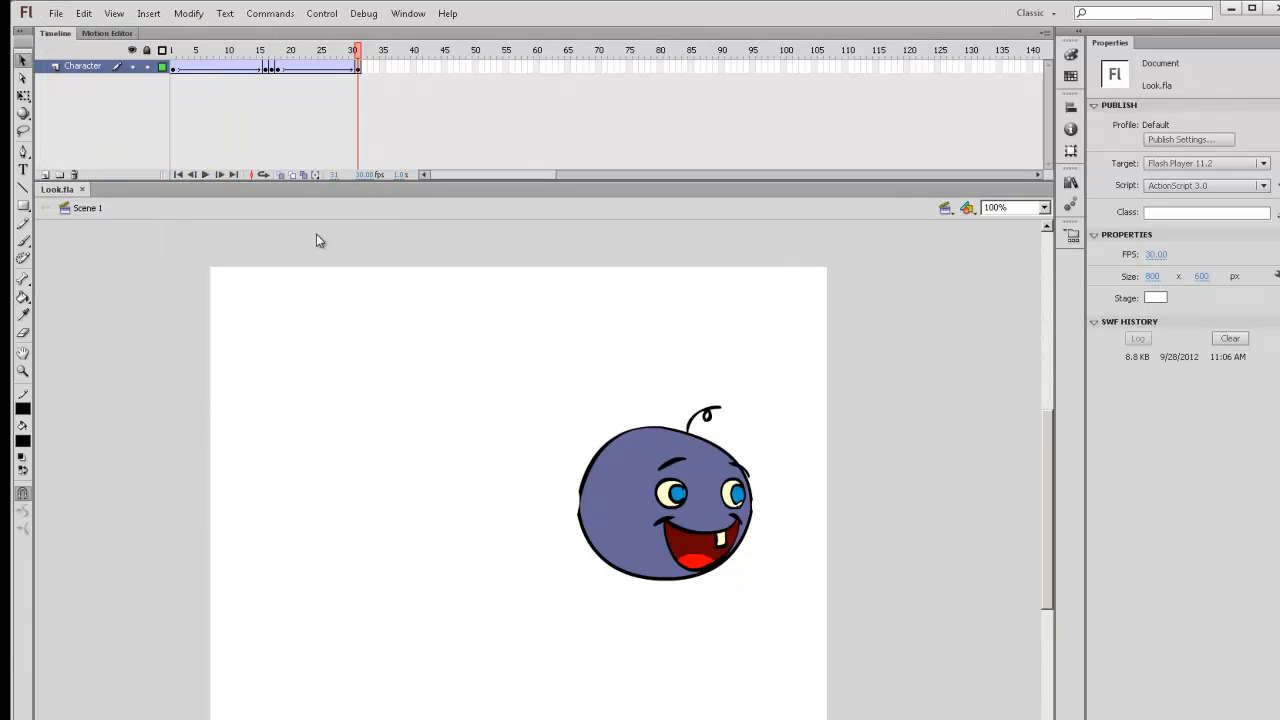
click(602, 580)
Return to frame 1 and save a copy of the document in the AnimationFun folder as CliffBounce.
drag(360, 57, 167, 62)
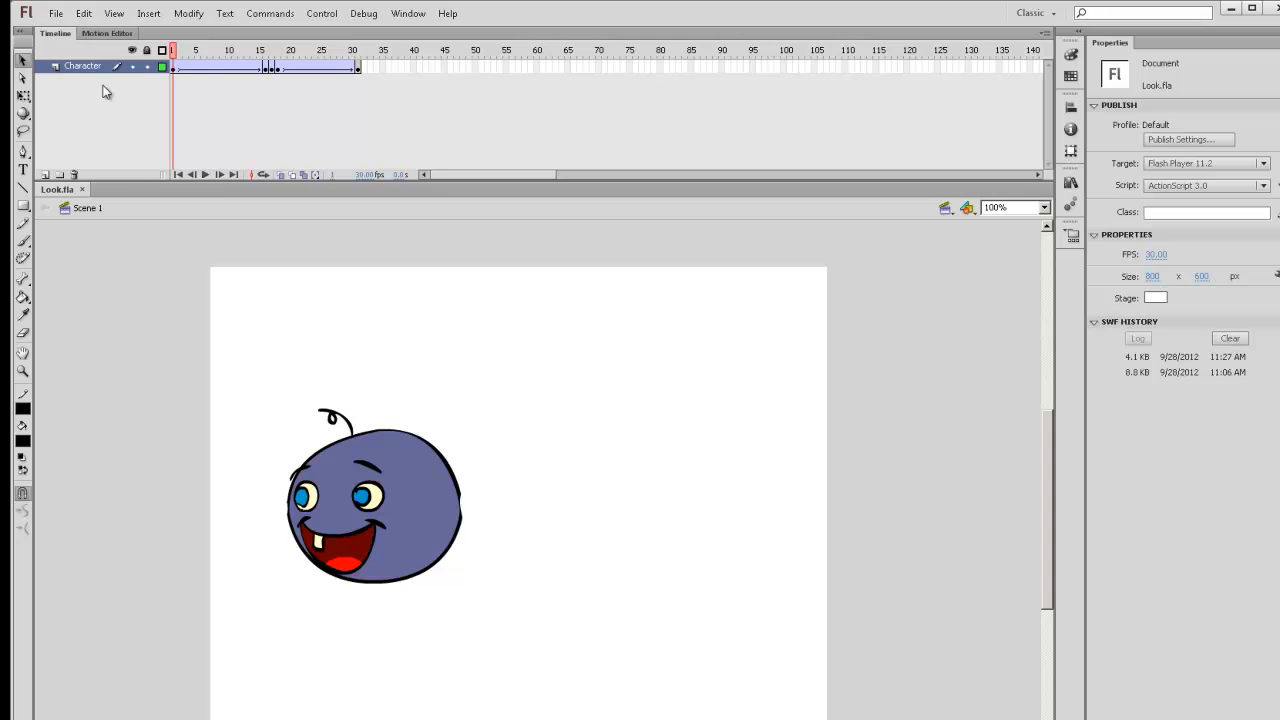
click(57, 15)
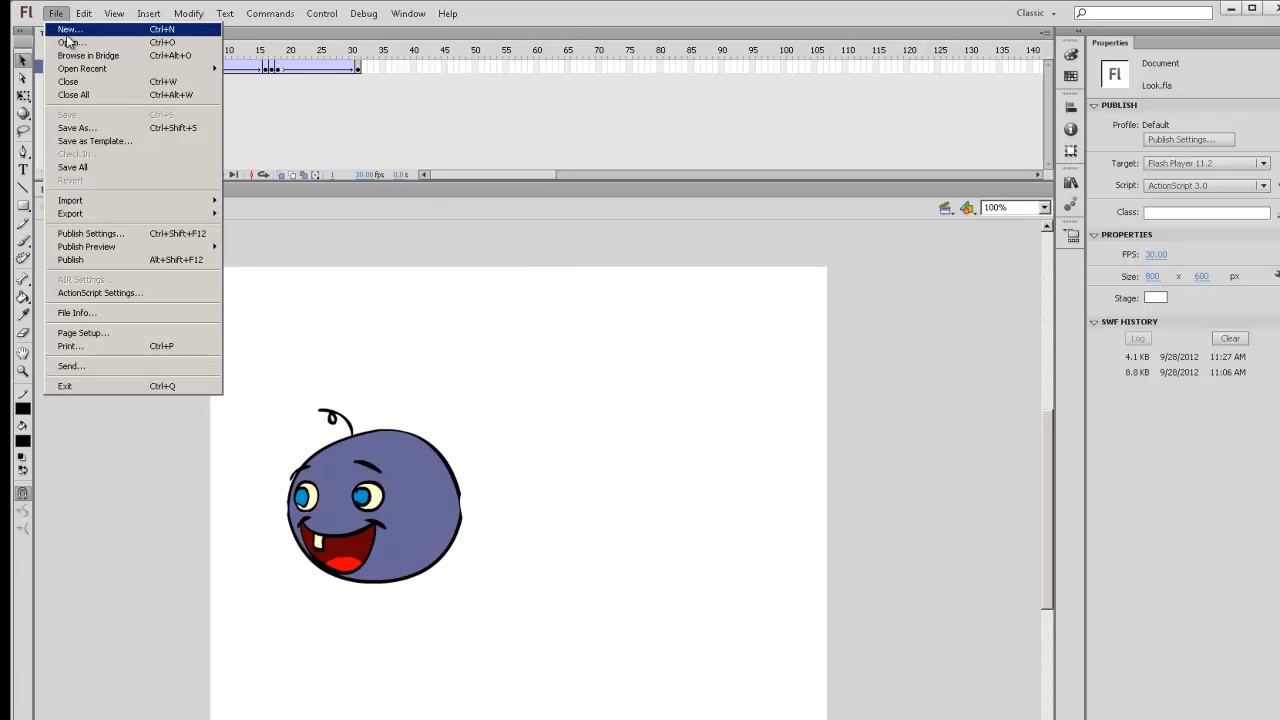
click(100, 126)
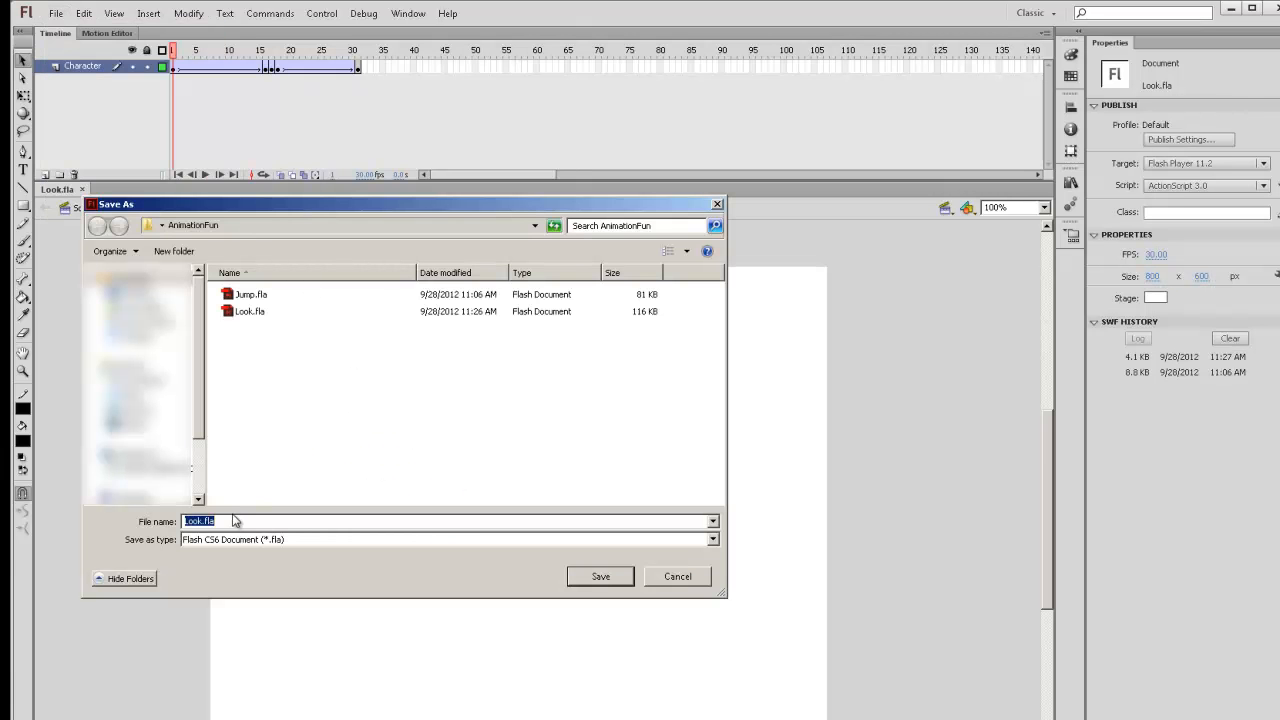
click(201, 521)
text(CliffBounce)
click(601, 577)
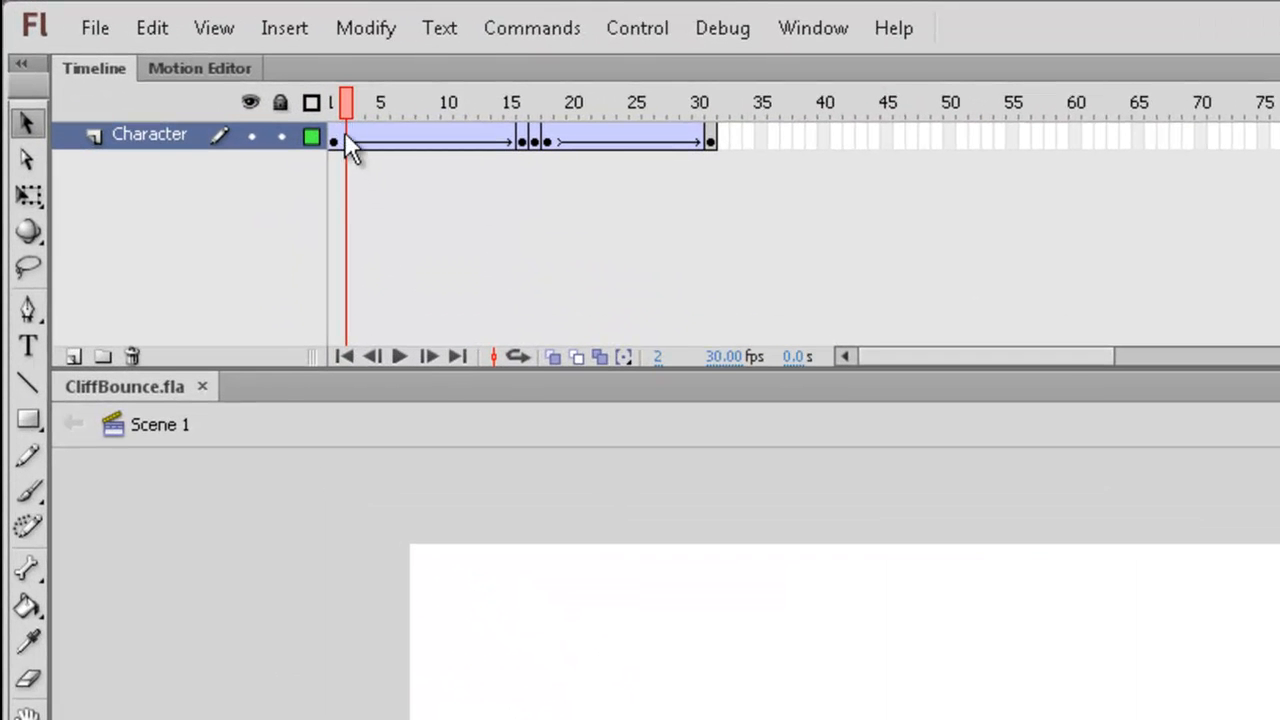
Clear all keyframes after frame 1 on the Character layer and remove the remaining tween.
drag(345, 137, 790, 137)
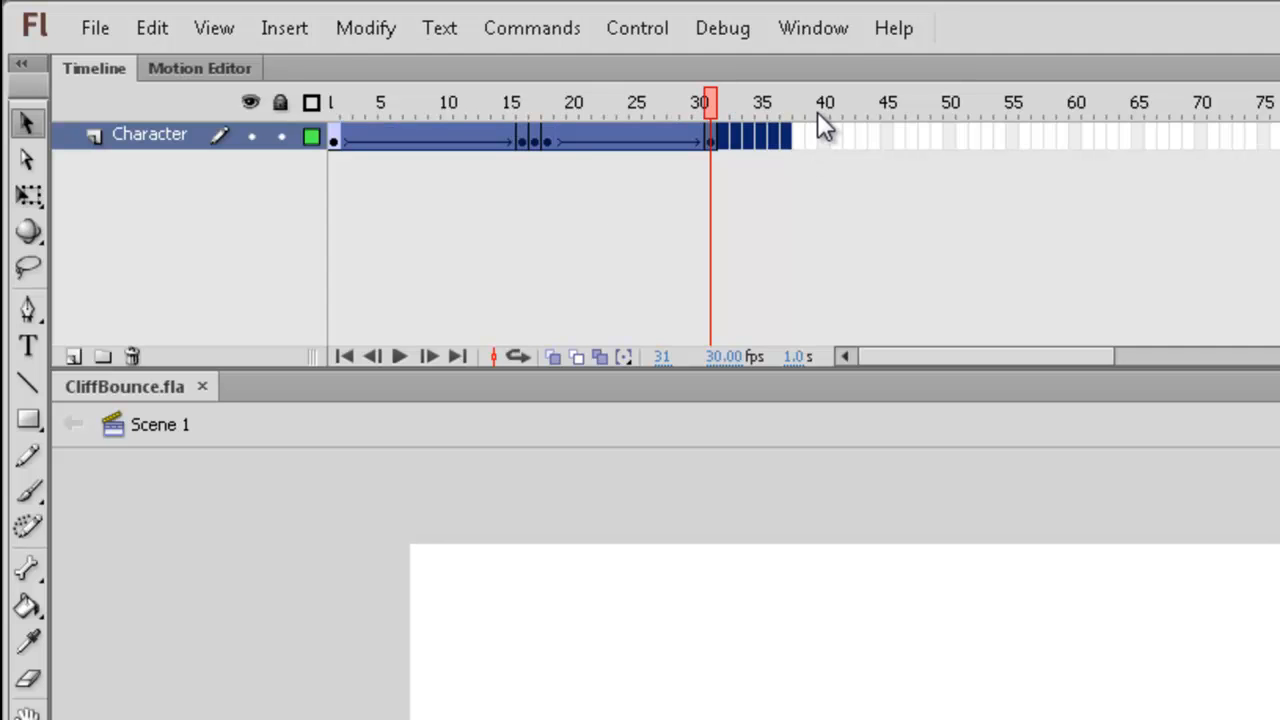
key(shift+F6)
right_click(670, 140)
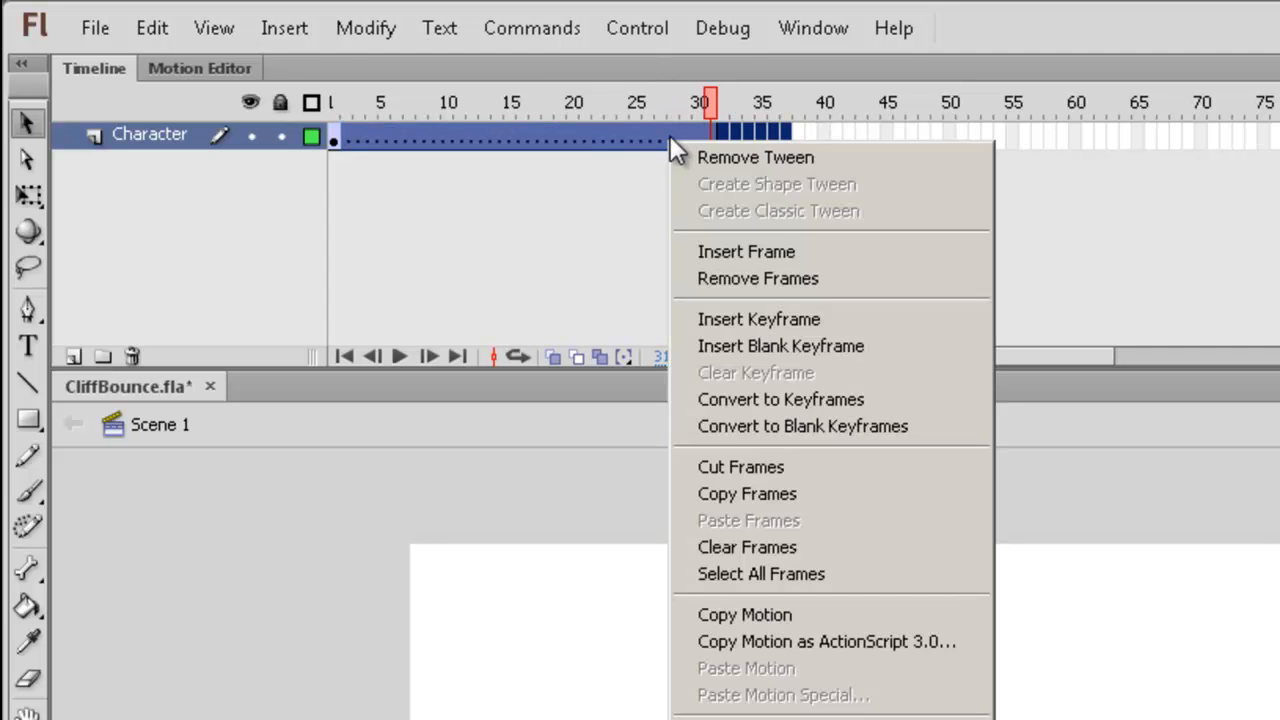
click(818, 158)
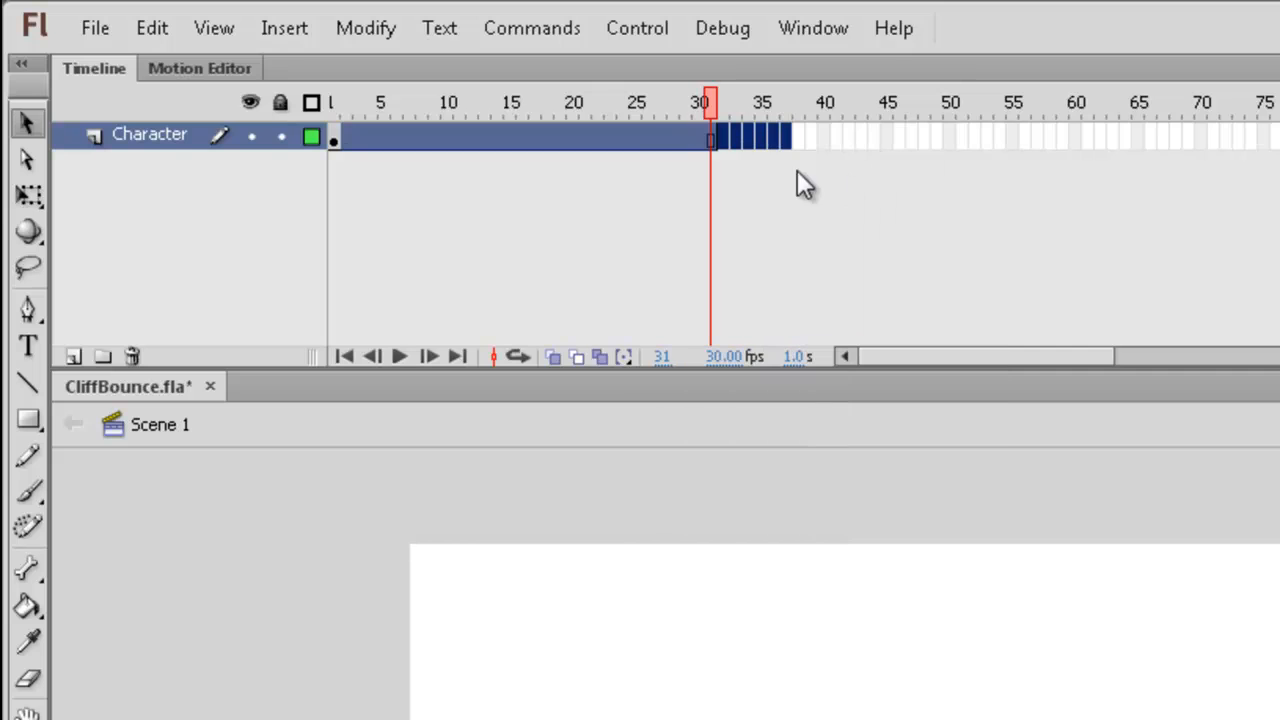
Set the FunnyGuy instance on frame 1 to show single frame 7.
drag(662, 98, 280, 82)
click(414, 520)
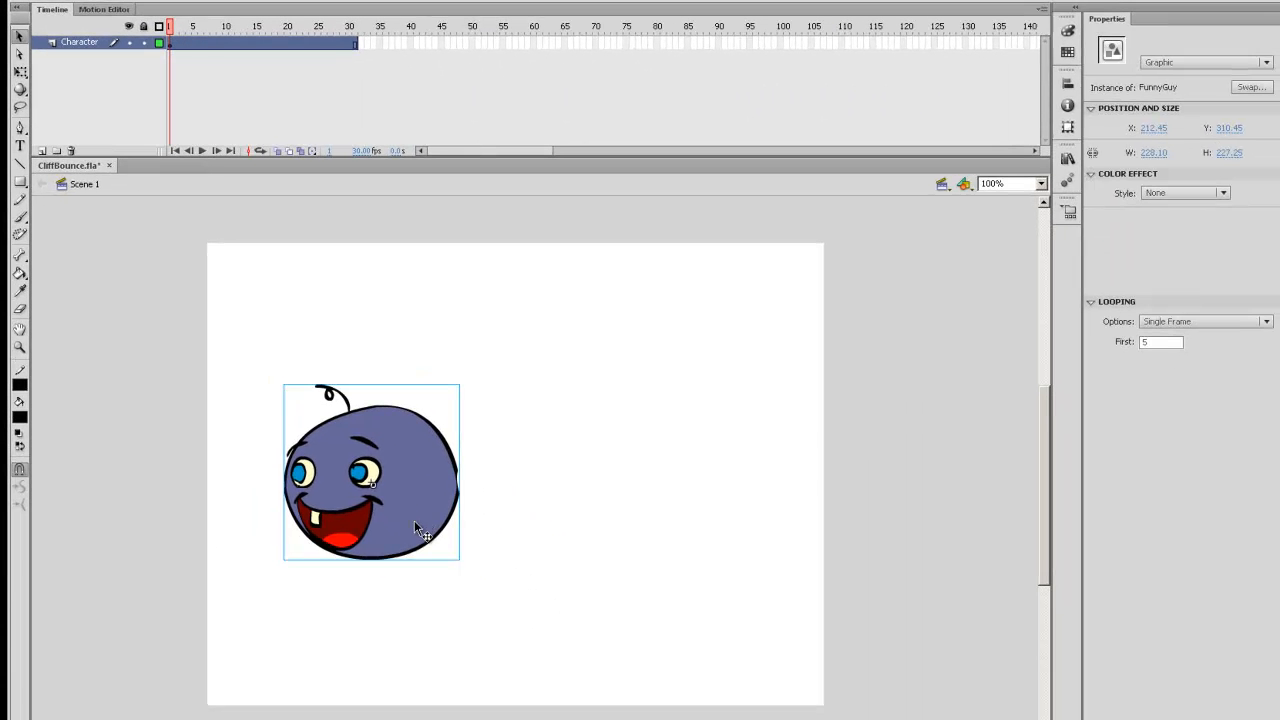
double_click(1160, 342)
text(7)
key(Return)
click(528, 533)
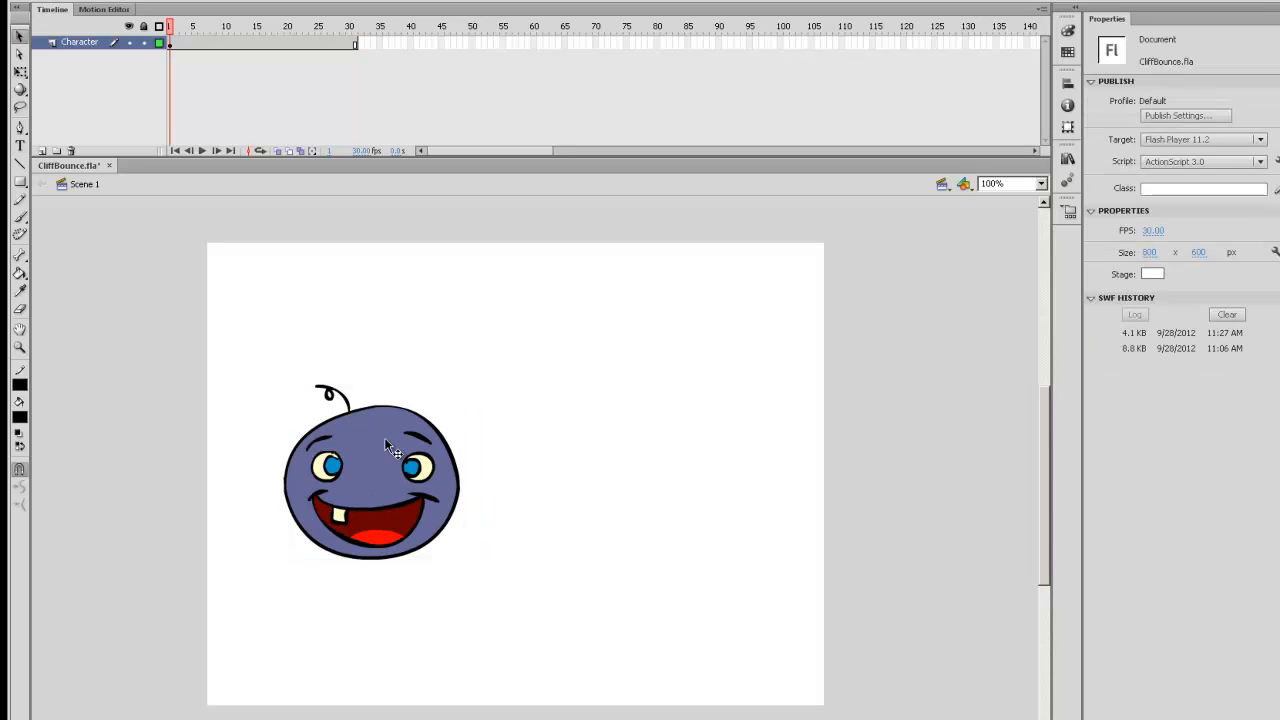
Scale FunnyGuy down to about 80 by 71 px and place it near the stage's upper-left corner, at about X 57, Y 109.
click(420, 508)
key(q)
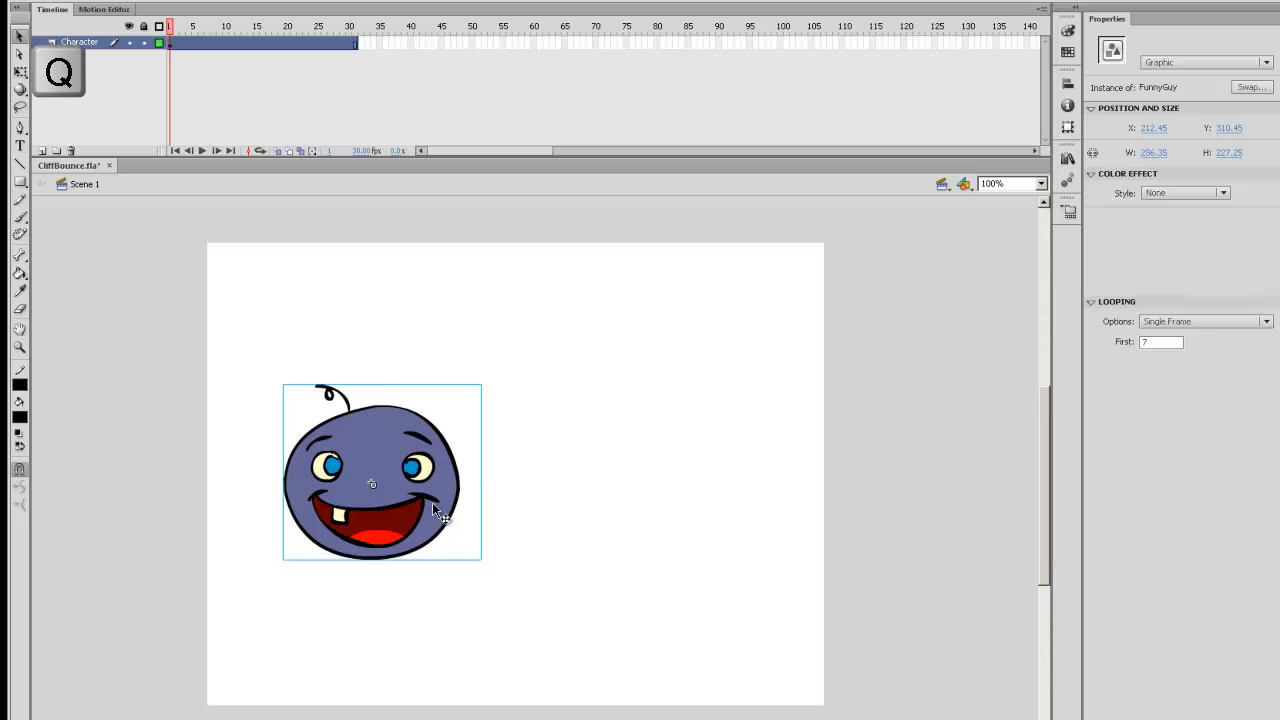
drag(481, 561, 270, 339)
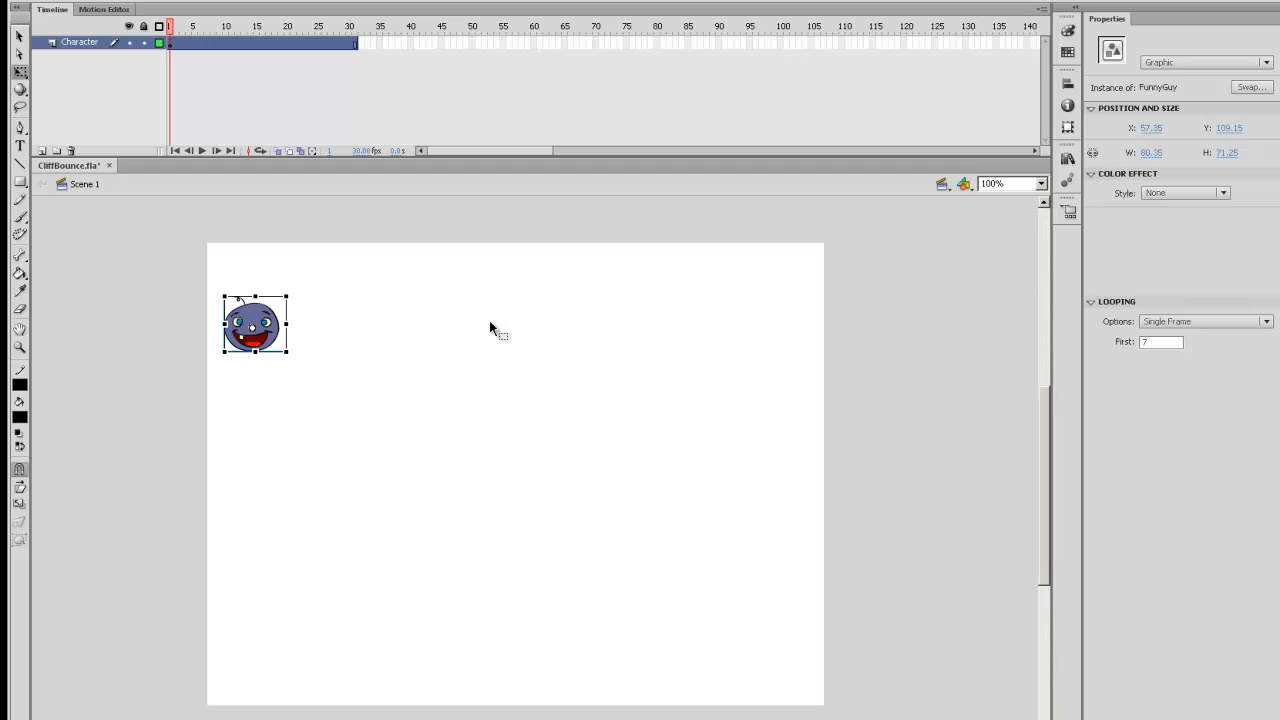
Scale FunnyGuy down further to about 67 by 59 px, at about X 43, Y 94, and deselect it.
drag(287, 296, 272, 316)
click(287, 323)
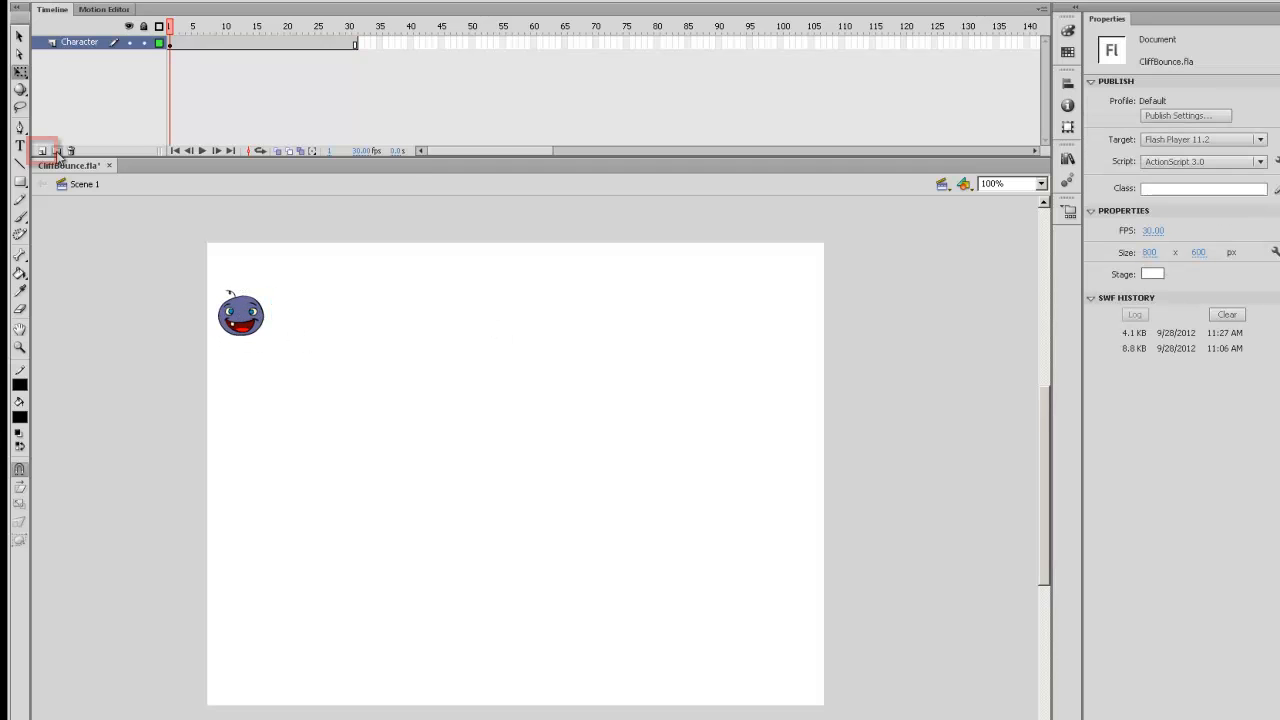
Add a new layer beneath the Character layer and name it Ground.
click(42, 150)
drag(85, 42, 85, 101)
double_click(86, 56)
text(Ground)
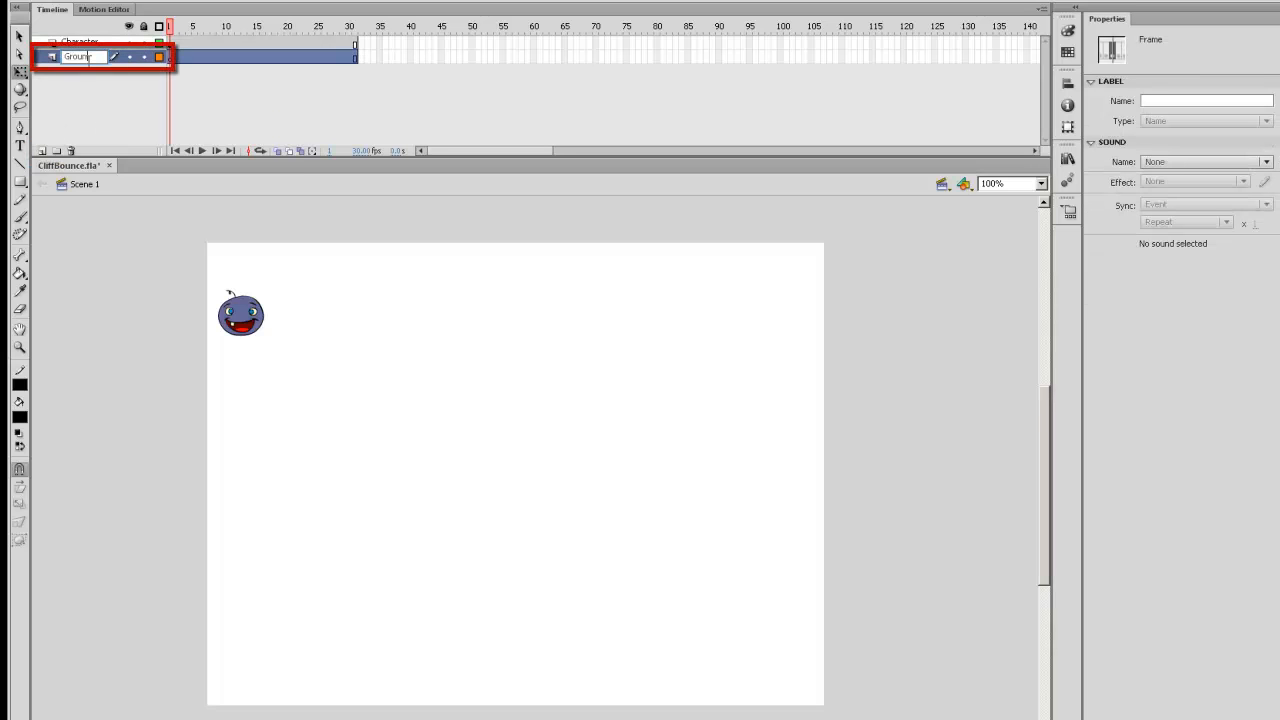
key(Return)
Brush a black outline of a tall cliff under FunnyGuy and a ground strip along the stage's lower edge, and lock the Ground layer.
key(b)
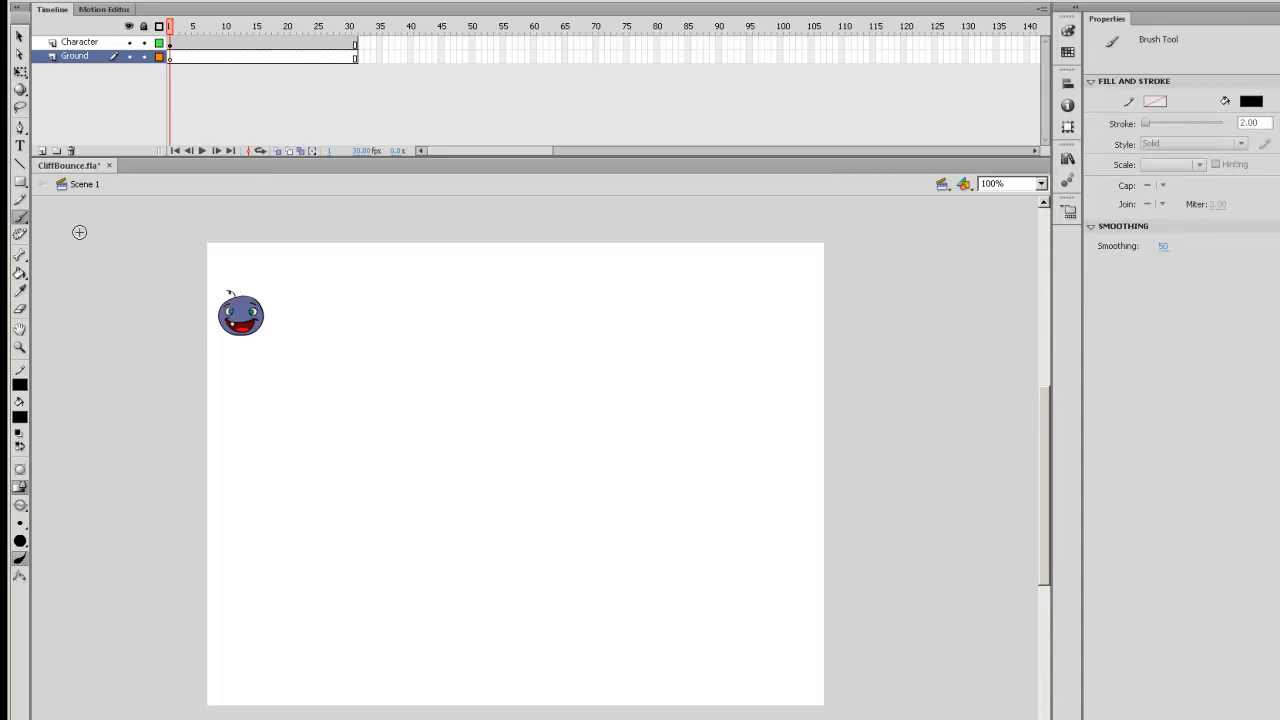
mouse_move(201, 331)
mouse_down()
mouse_move(289, 354)
mouse_move(297, 477)
mouse_move(280, 689)
mouse_move(615, 697)
mouse_move(840, 683)
mouse_move(843, 716)
mouse_move(200, 712)
mouse_move(184, 350)
mouse_move(206, 333)
mouse_up()
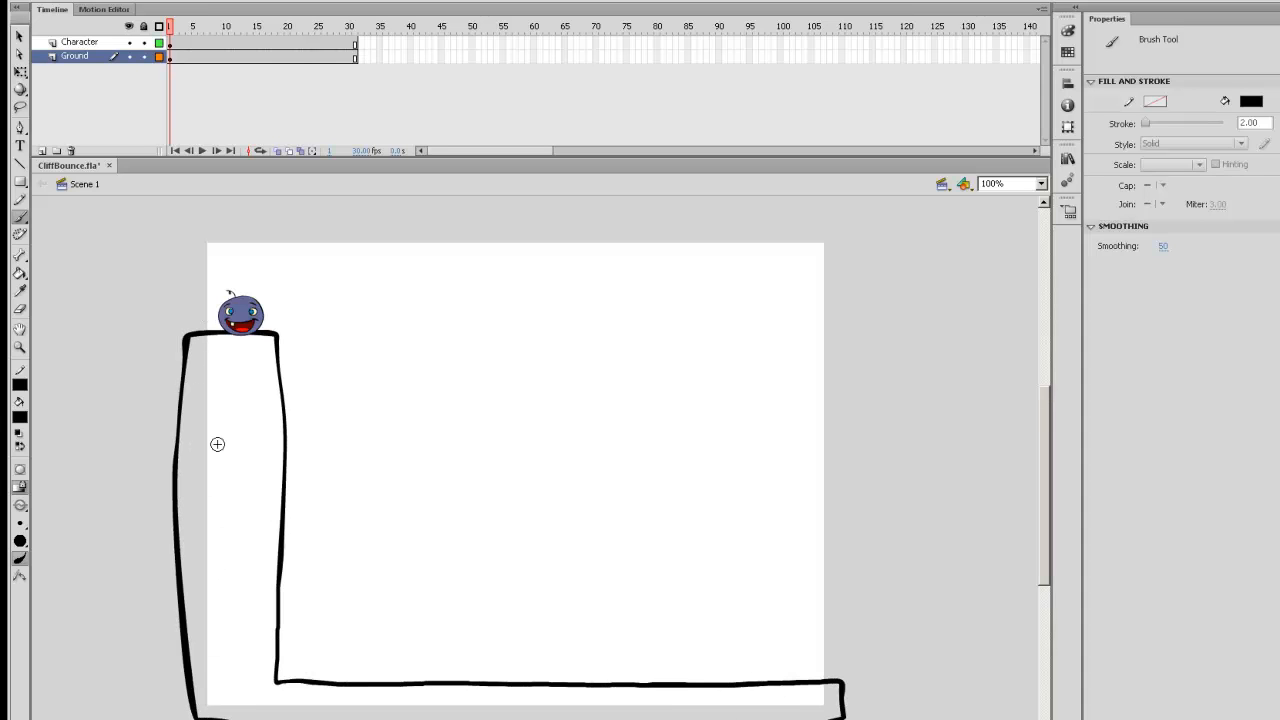
click(144, 57)
Select FunnyGuy on the Character layer and set a red fill colour for the Brush tool.
key(v)
click(245, 316)
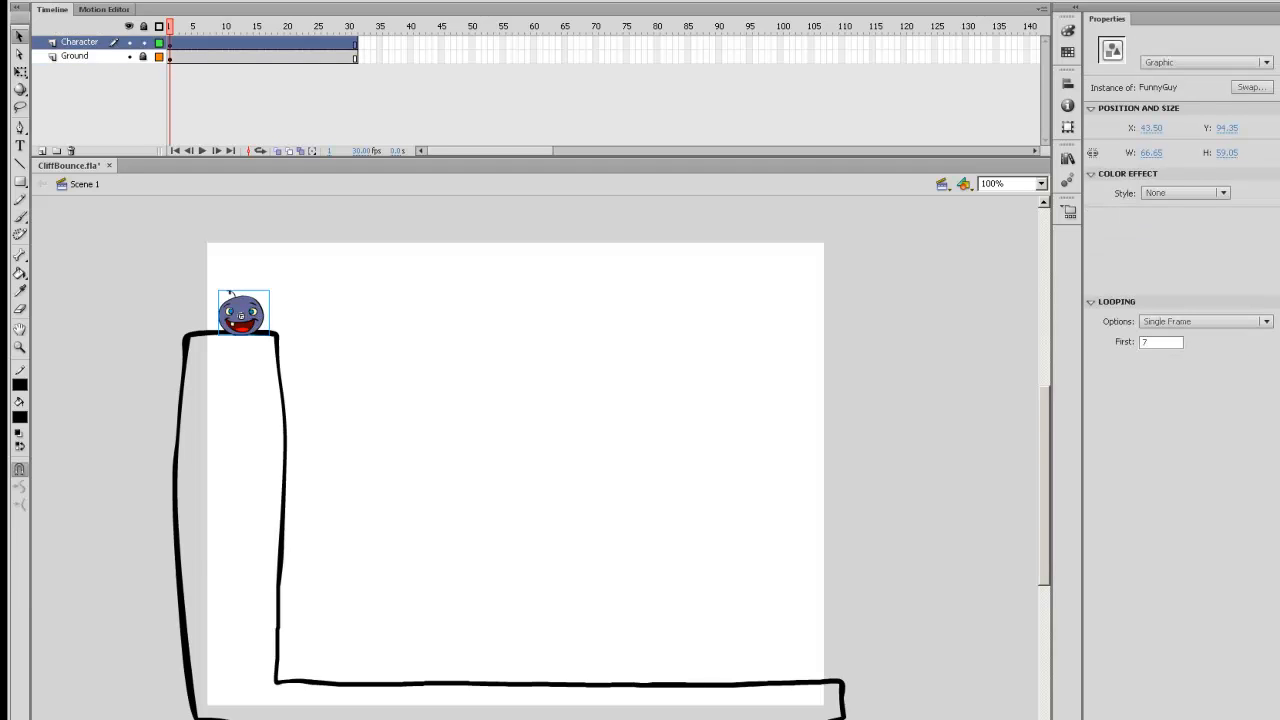
click(19, 417)
click(22, 515)
key(b)
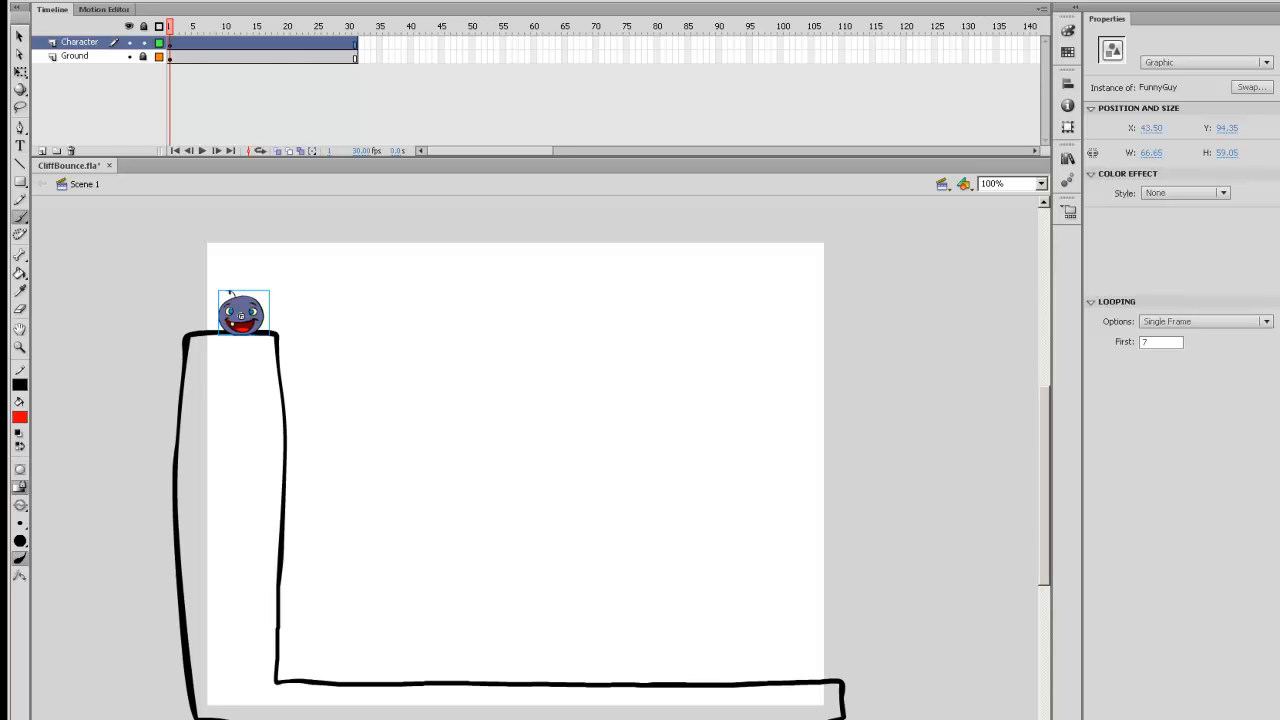
Sketch a red path falling off the cliff and bouncing across the ground with shrinking arcs, and undo it.
mouse_move(283, 311)
mouse_down()
mouse_move(352, 452)
mouse_move(381, 661)
mouse_move(369, 647)
mouse_move(384, 651)
mouse_move(406, 578)
mouse_move(446, 550)
mouse_move(494, 653)
mouse_move(508, 636)
mouse_move(558, 639)
mouse_move(571, 656)
mouse_move(668, 635)
mouse_move(802, 656)
mouse_up()
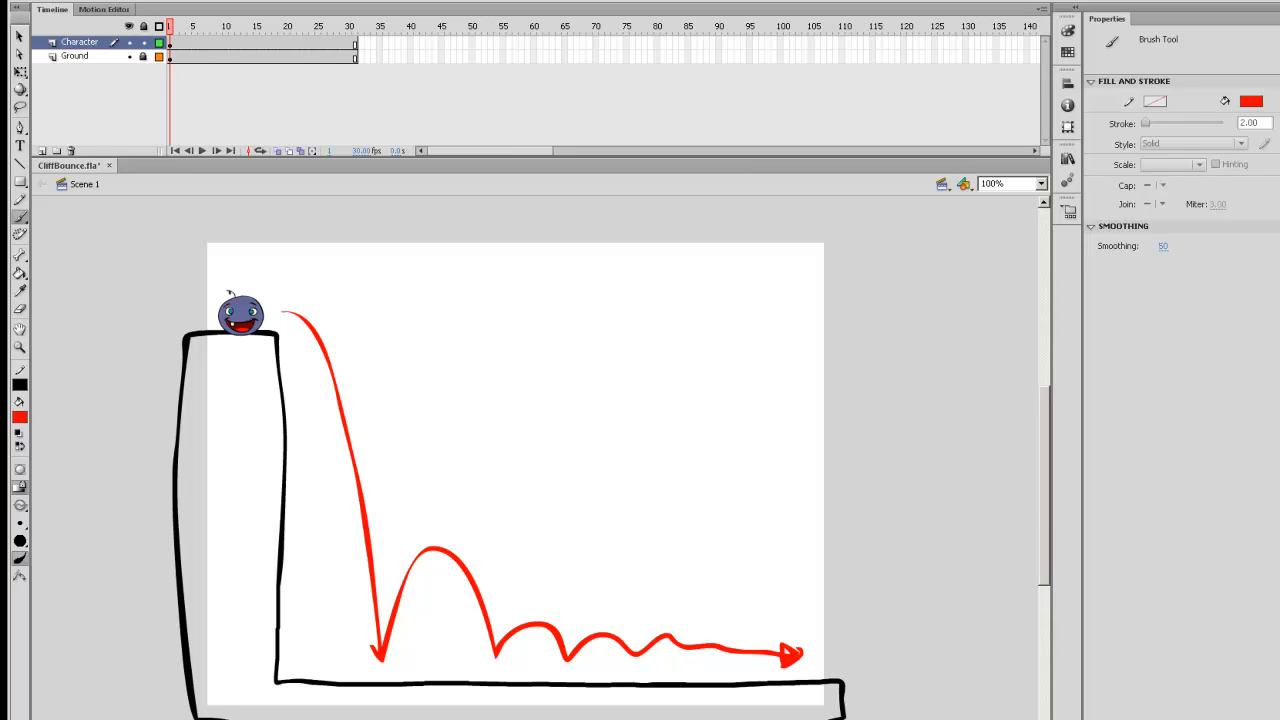
key(ctrl+z)
key(ctrl+z)
key(ctrl+z)
Sketch a straight red horizontal arrow from FunnyGuy across the stage, and undo it.
mouse_move(277, 316)
mouse_down()
mouse_move(768, 322)
mouse_move(746, 338)
mouse_move(765, 328)
mouse_up()
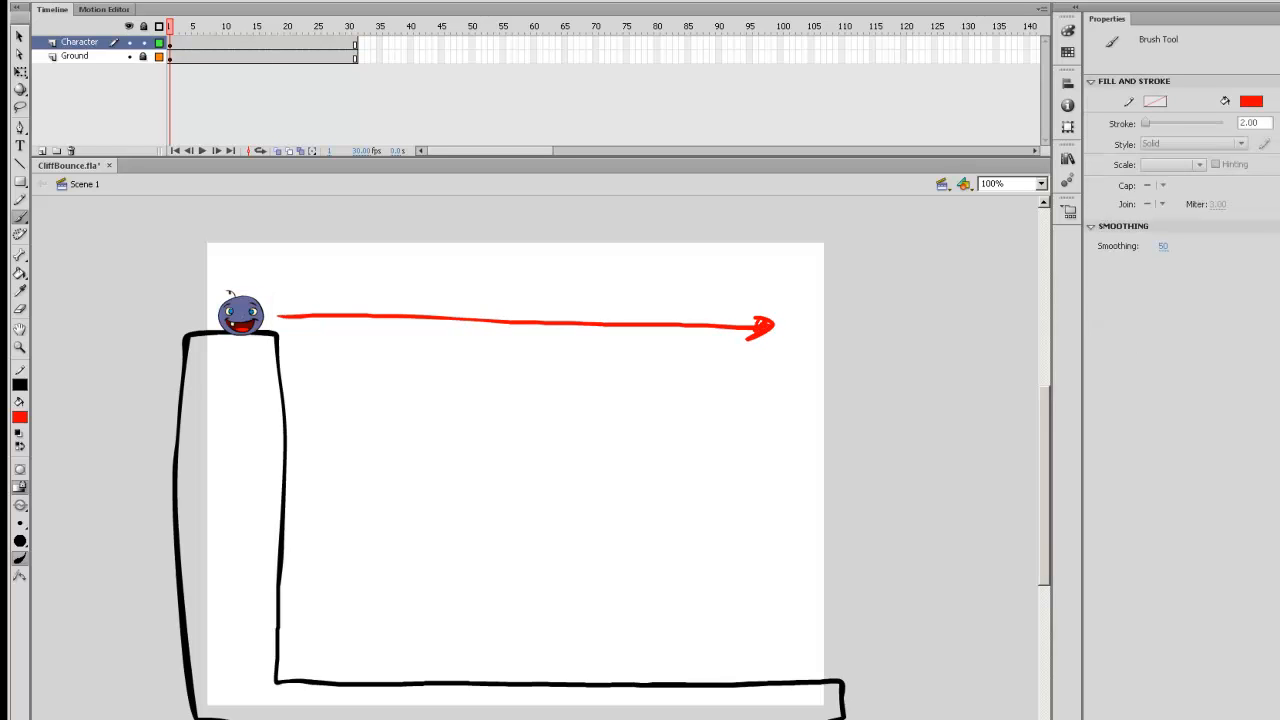
key(ctrl+z)
key(ctrl+z)
key(ctrl+z)
Sketch a red brush mark beside FunnyGuy and undo it.
mouse_move(306, 318)
mouse_down()
mouse_move(345, 324)
mouse_move(320, 338)
mouse_move(318, 326)
mouse_move(312, 343)
mouse_move(308, 310)
mouse_move(320, 663)
mouse_move(328, 380)
mouse_move(343, 658)
mouse_move(362, 420)
mouse_move(378, 653)
mouse_move(372, 638)
mouse_move(386, 630)
mouse_move(308, 326)
mouse_up()
key(ctrl+z)
key(ctrl+z)
key(ctrl+z)
key(ctrl+z)
key(ctrl+z)
key(ctrl+z)
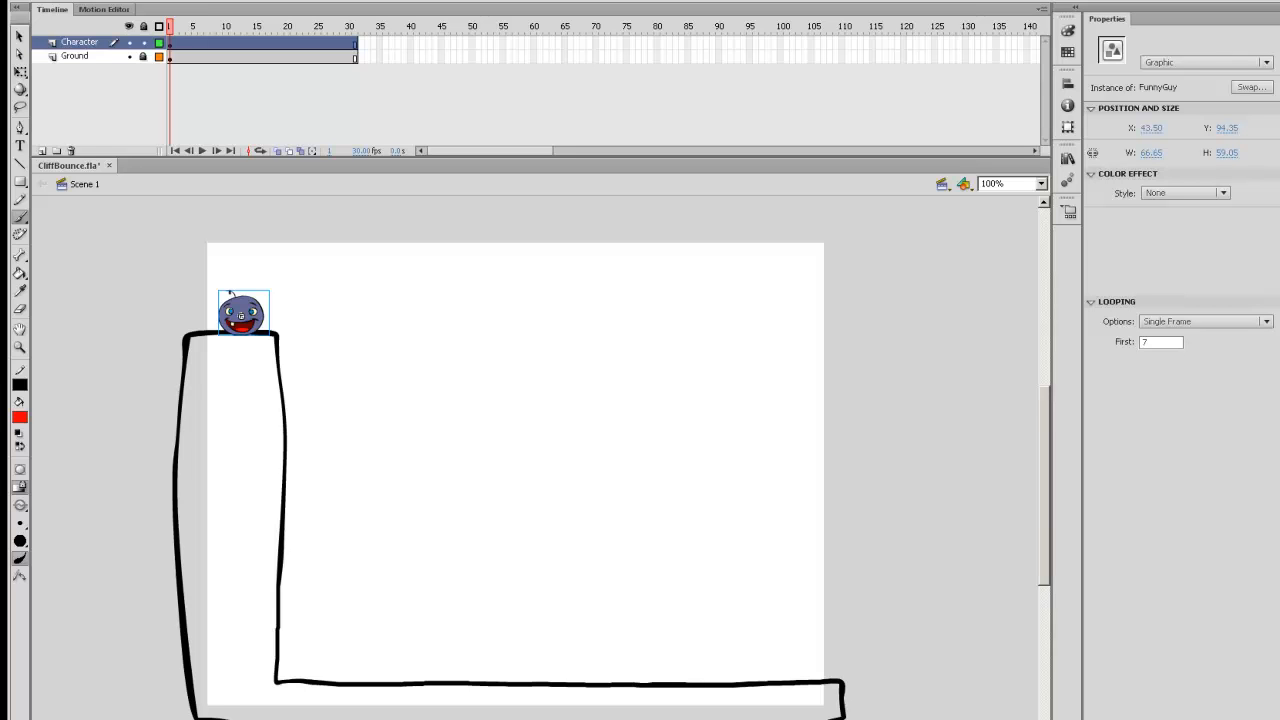
Convert the FunnyGuy instance on the cliff to a graphic symbol named Roll.
key(v)
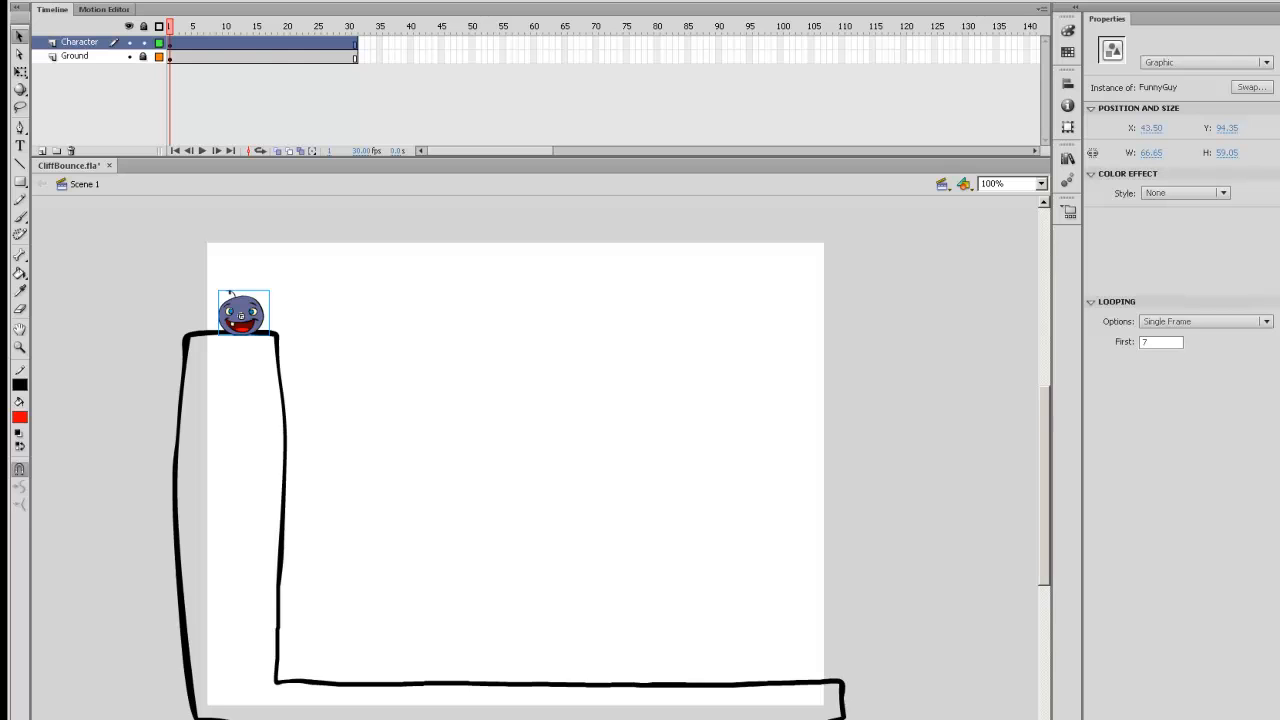
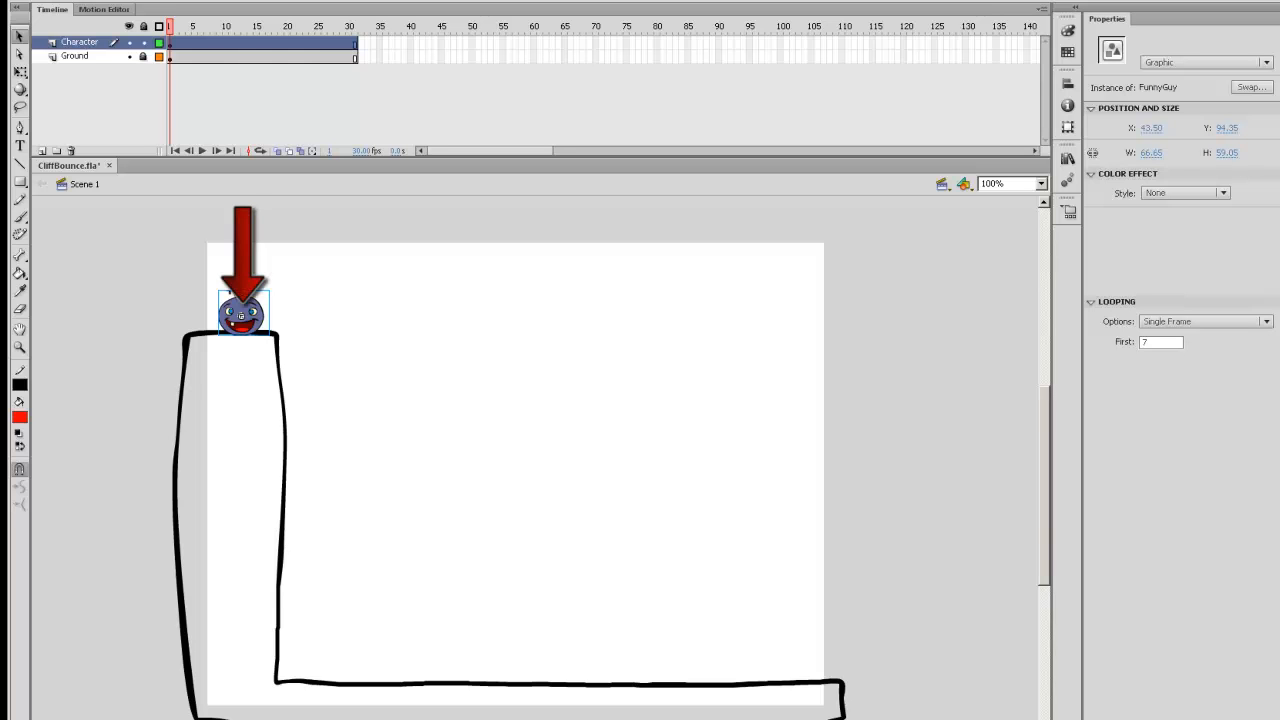
right_click(254, 308)
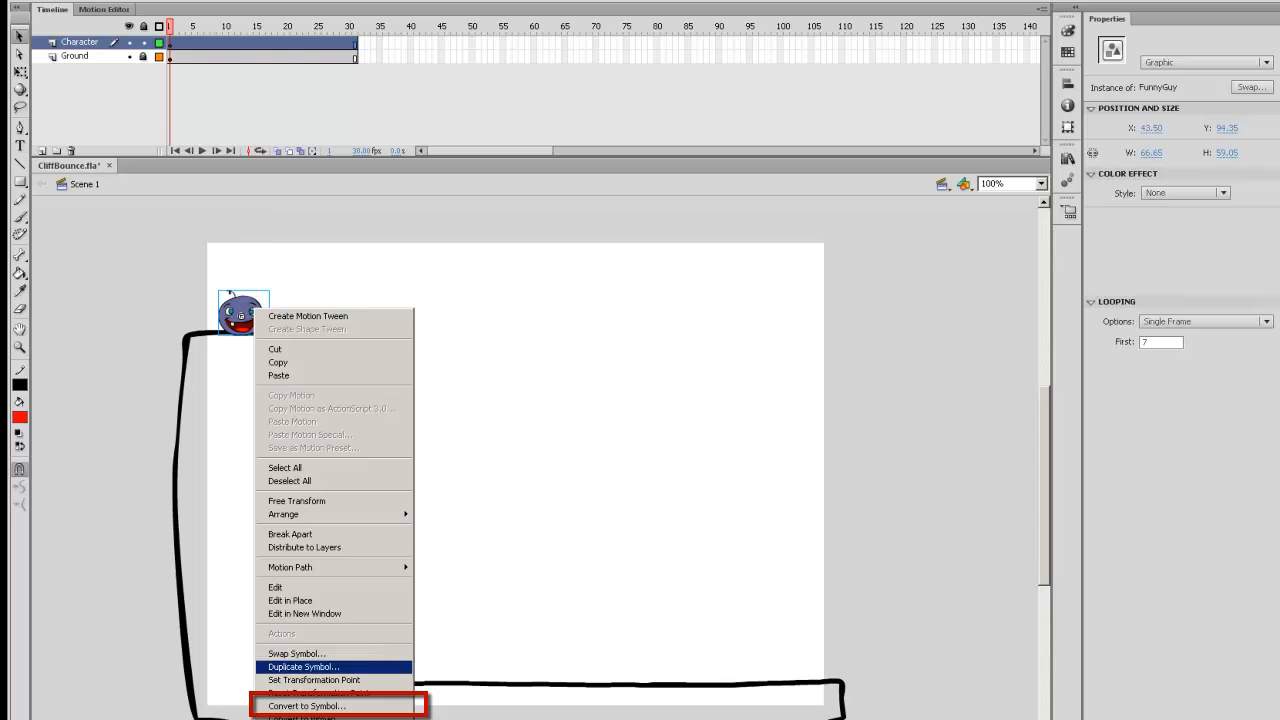
click(306, 706)
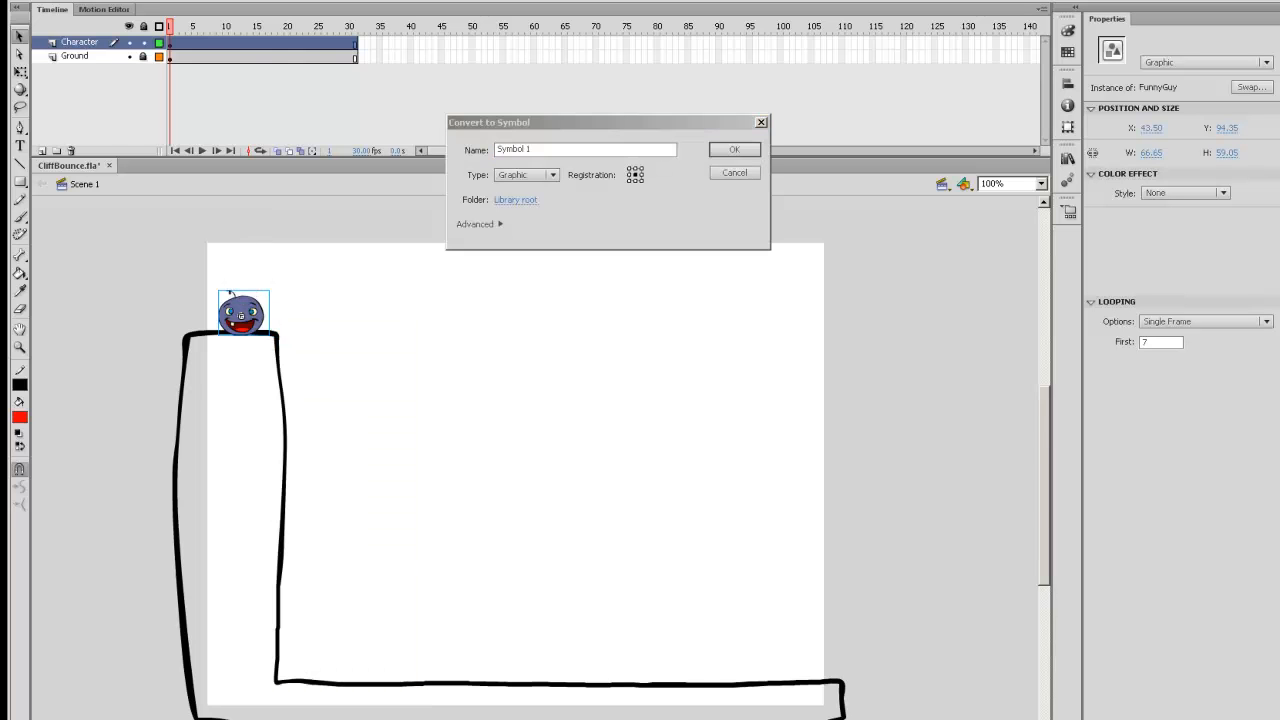
text(Roll)
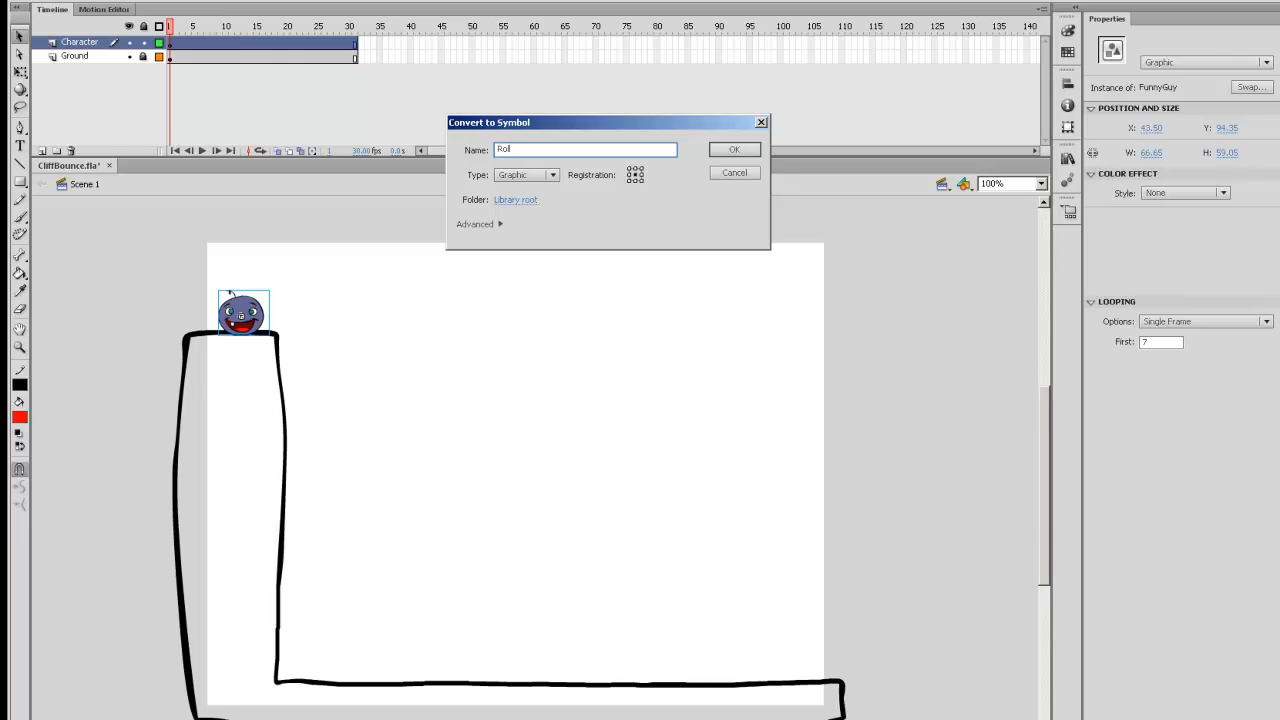
key(Return)
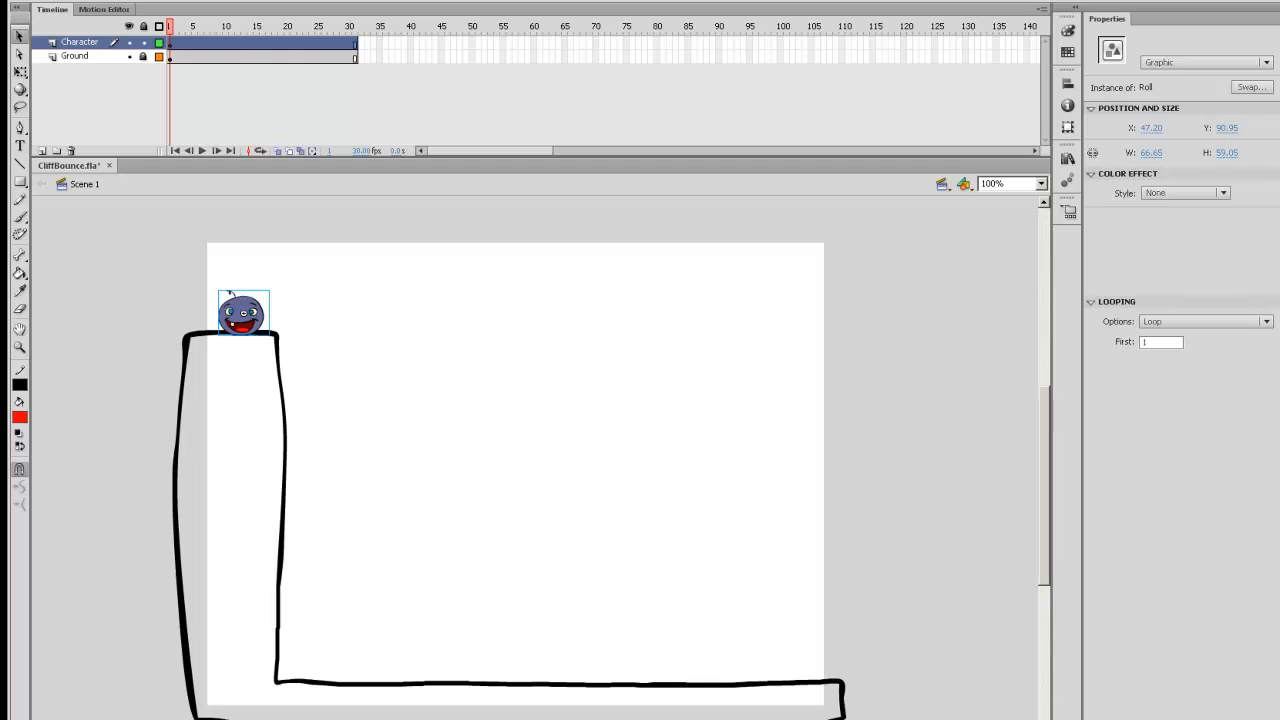
Nest the Roll instance inside a new graphic symbol named moveRight.
right_click(244, 309)
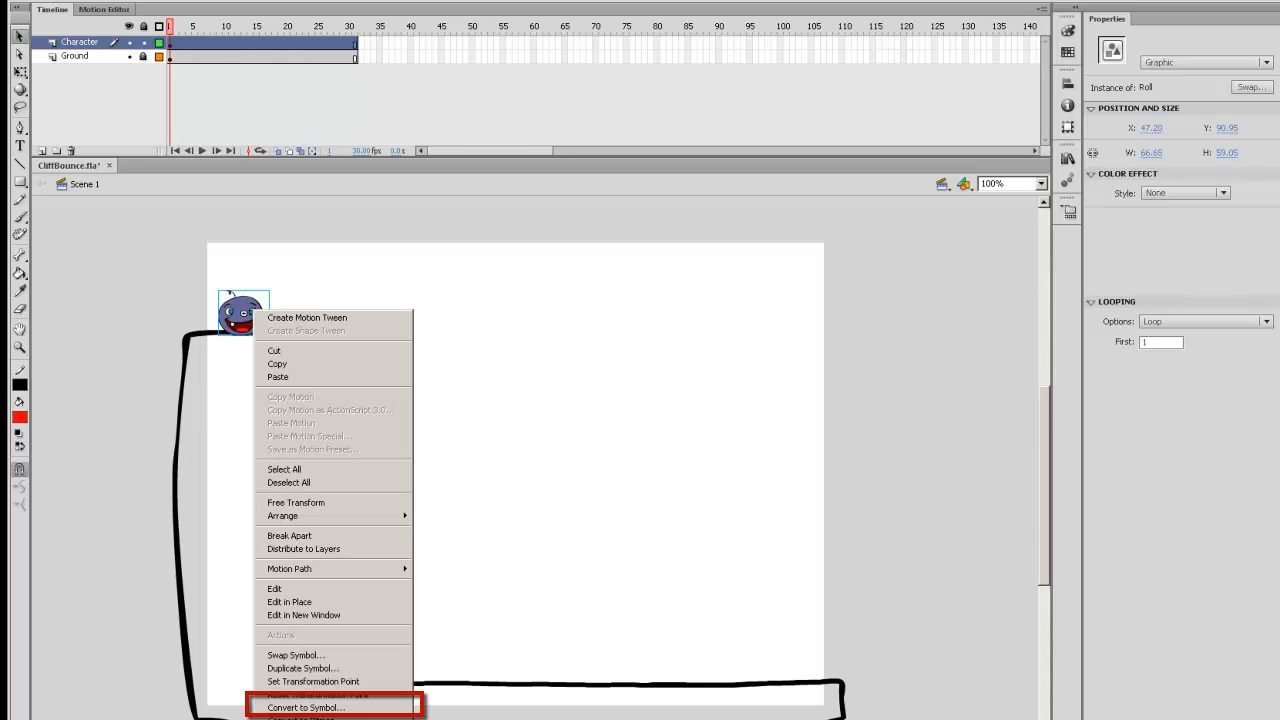
click(310, 704)
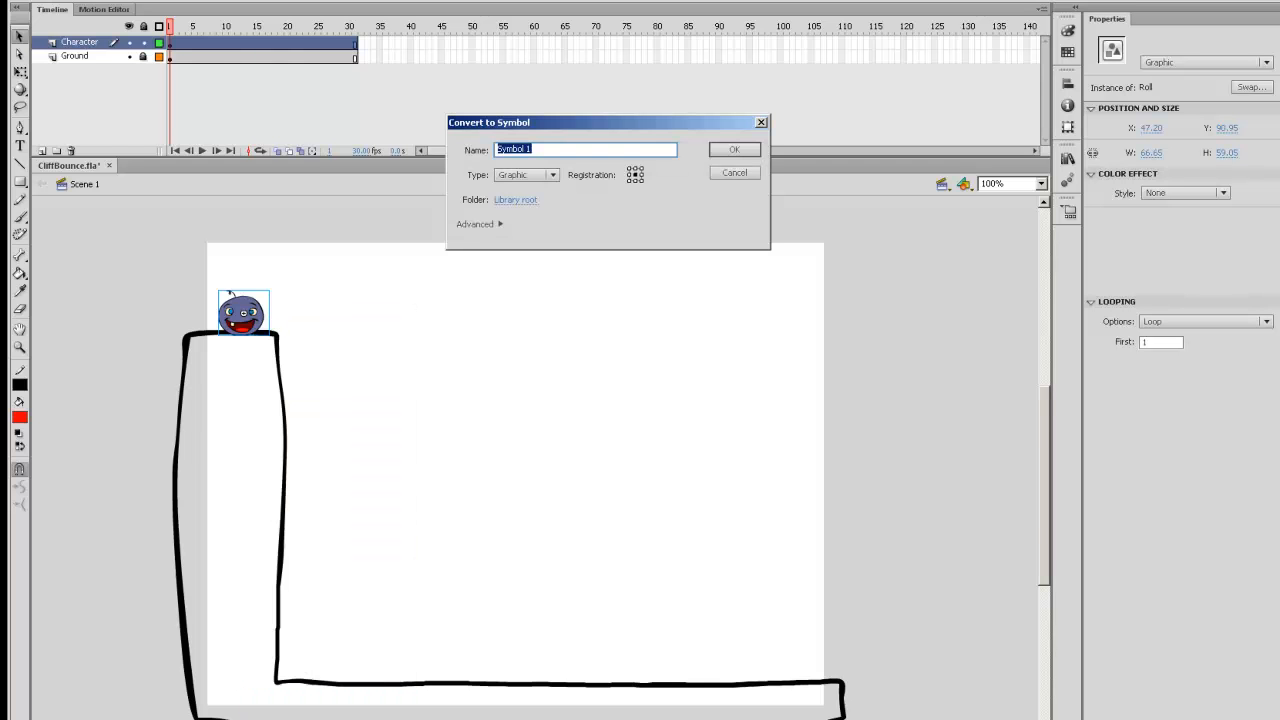
text(moveRight)
key(Return)
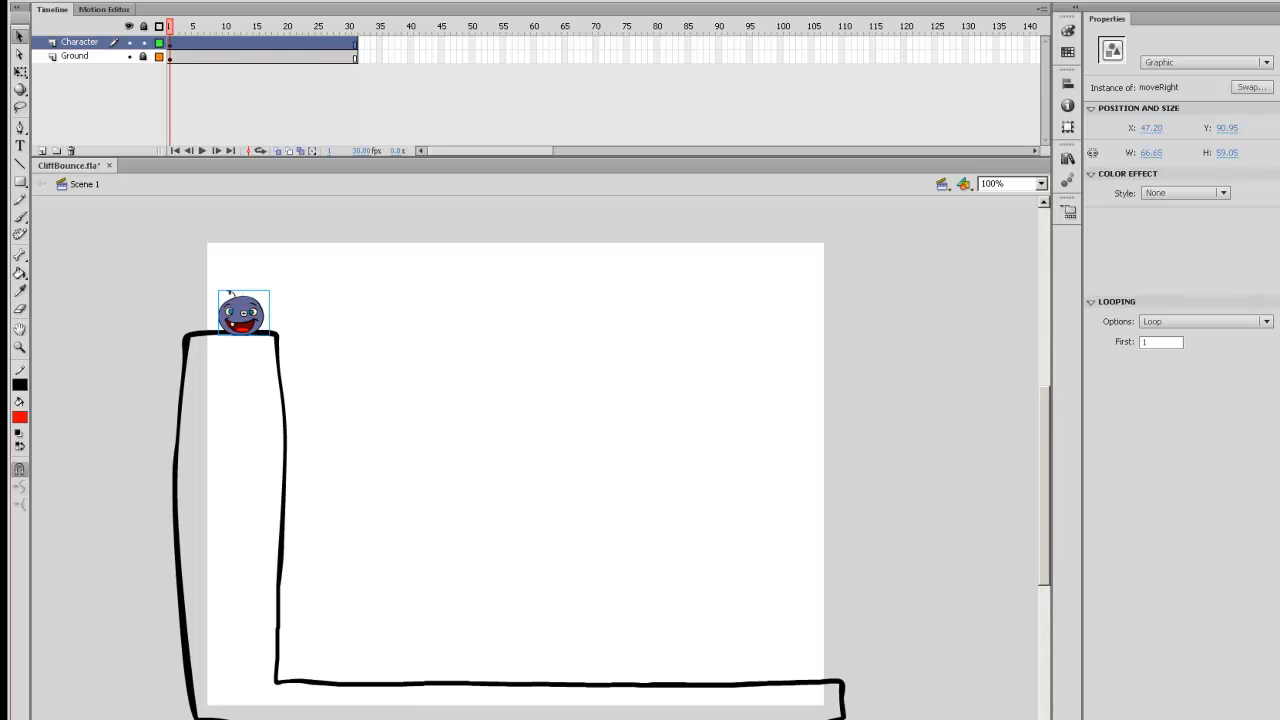
right_click(256, 312)
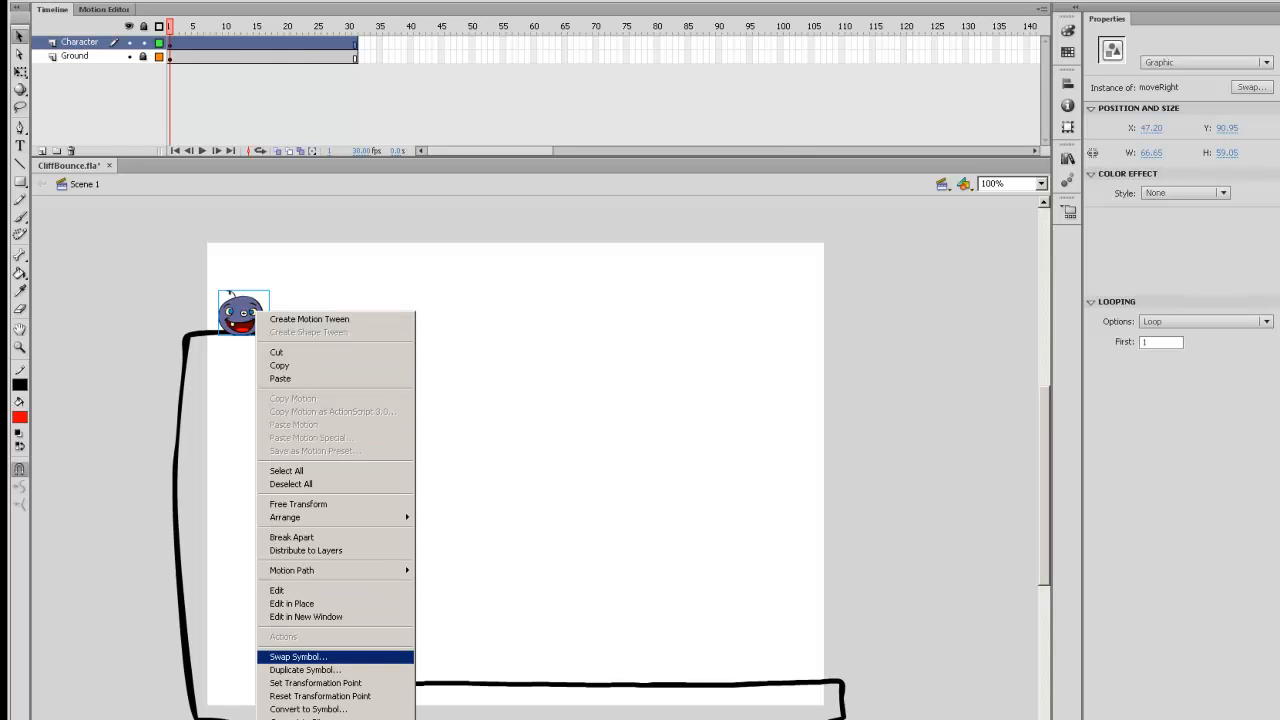
click(298, 656)
click(815, 340)
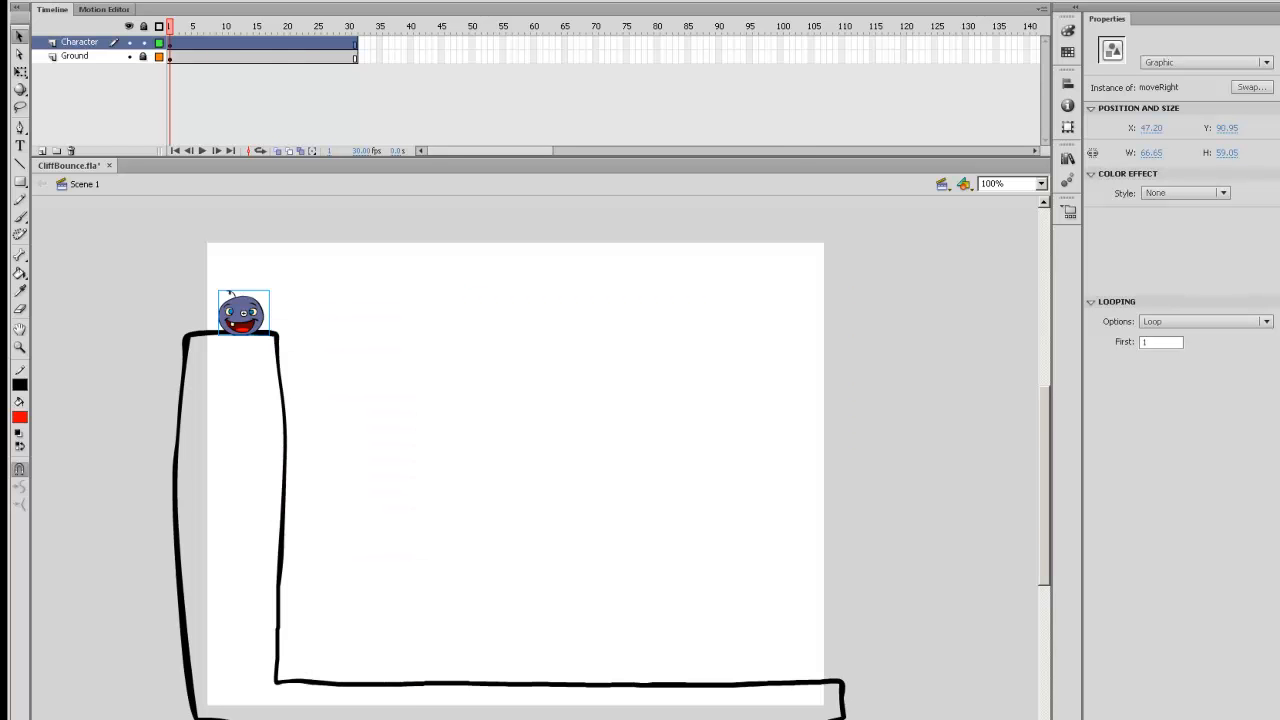
Nest the moveRight instance inside a new graphic symbol named Bounce.
right_click(256, 313)
click(309, 713)
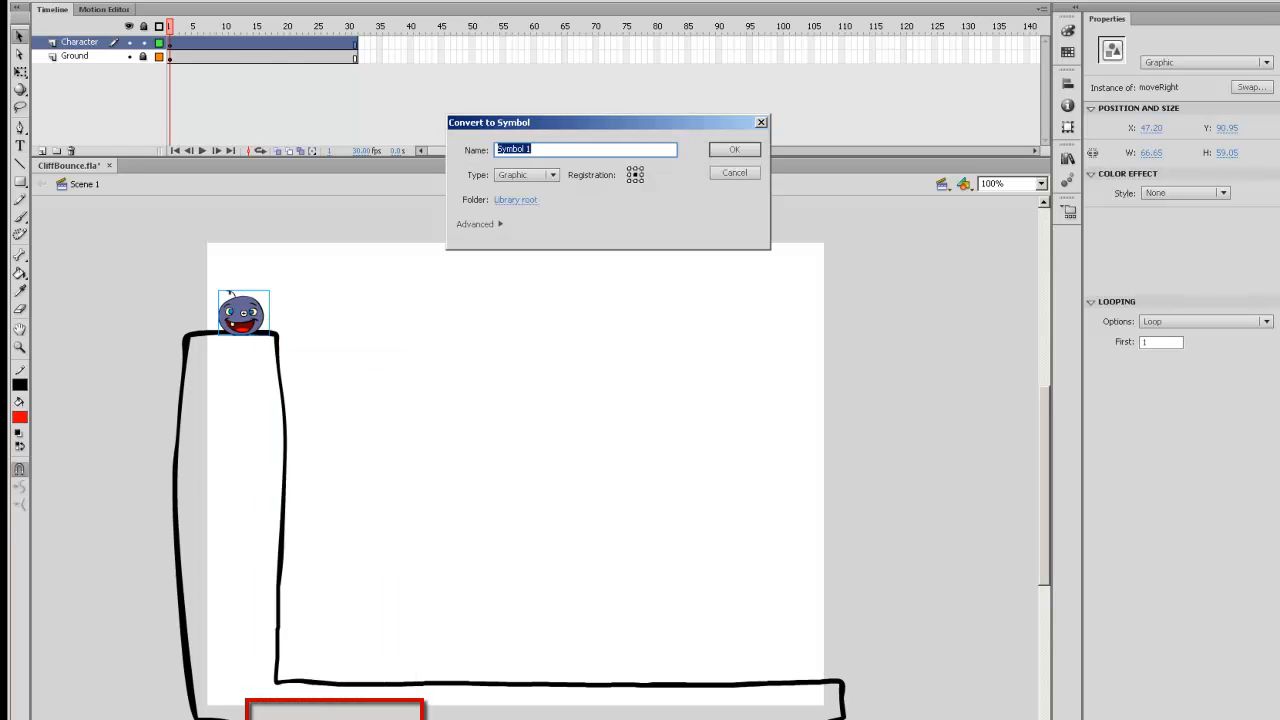
text(Bounce)
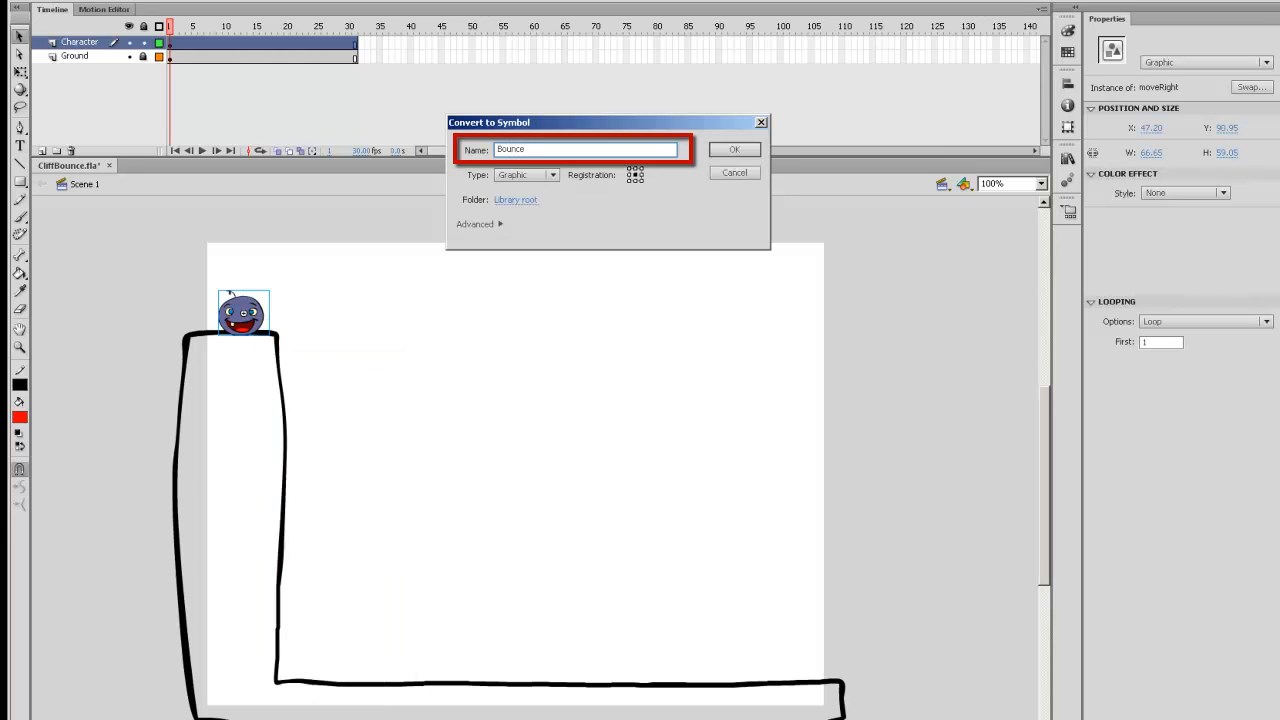
click(735, 150)
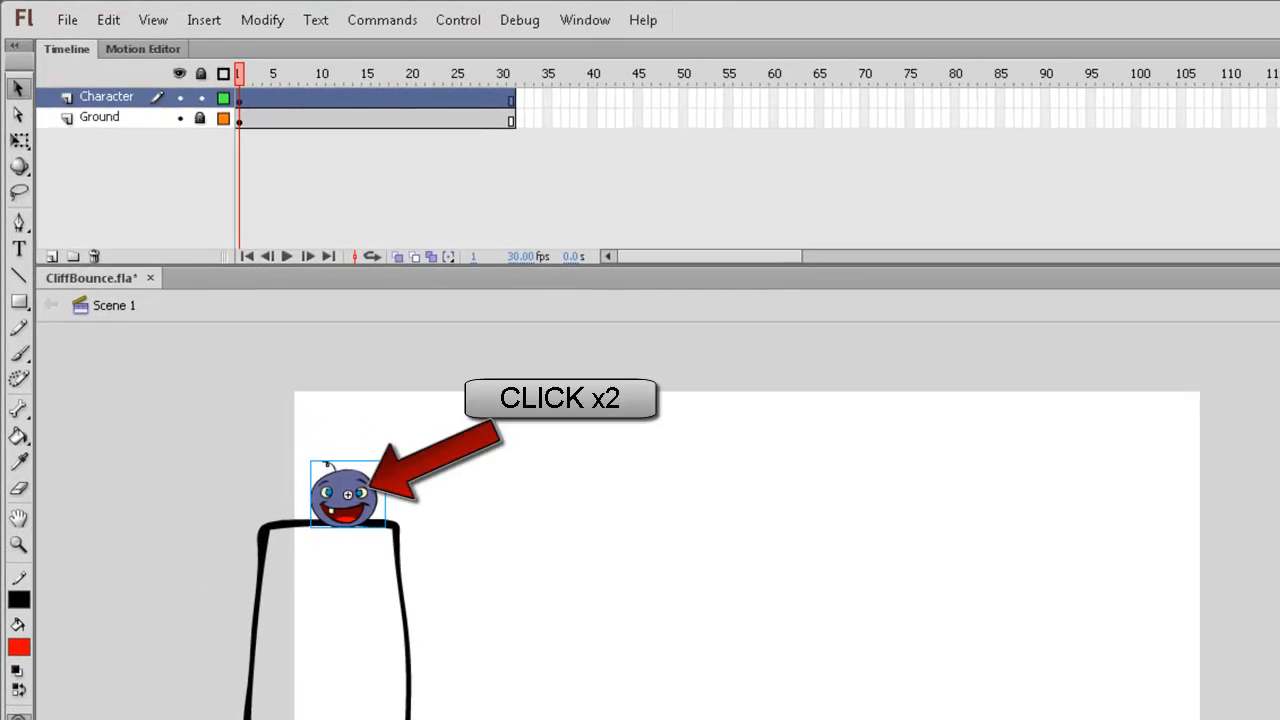
Enter the nested symbols one level at a time, from Bounce through moveRight and Roll down to FunnyGuy.
double_click(345, 494)
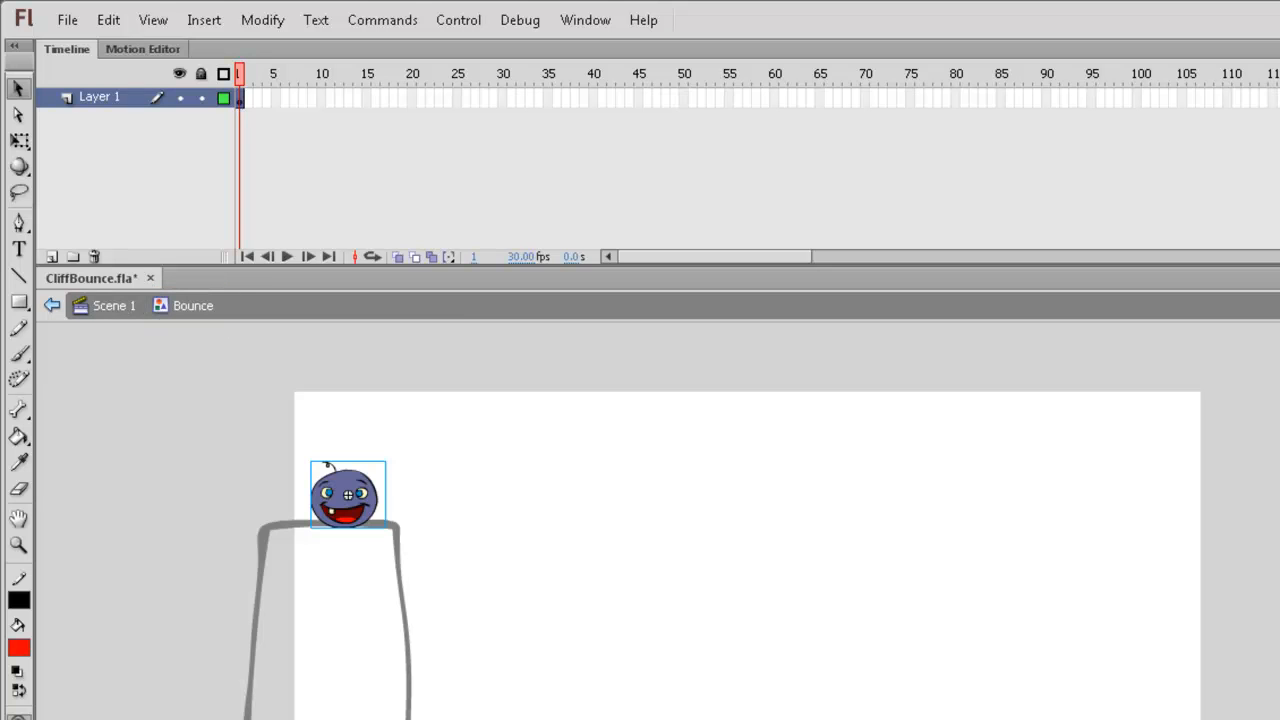
double_click(345, 494)
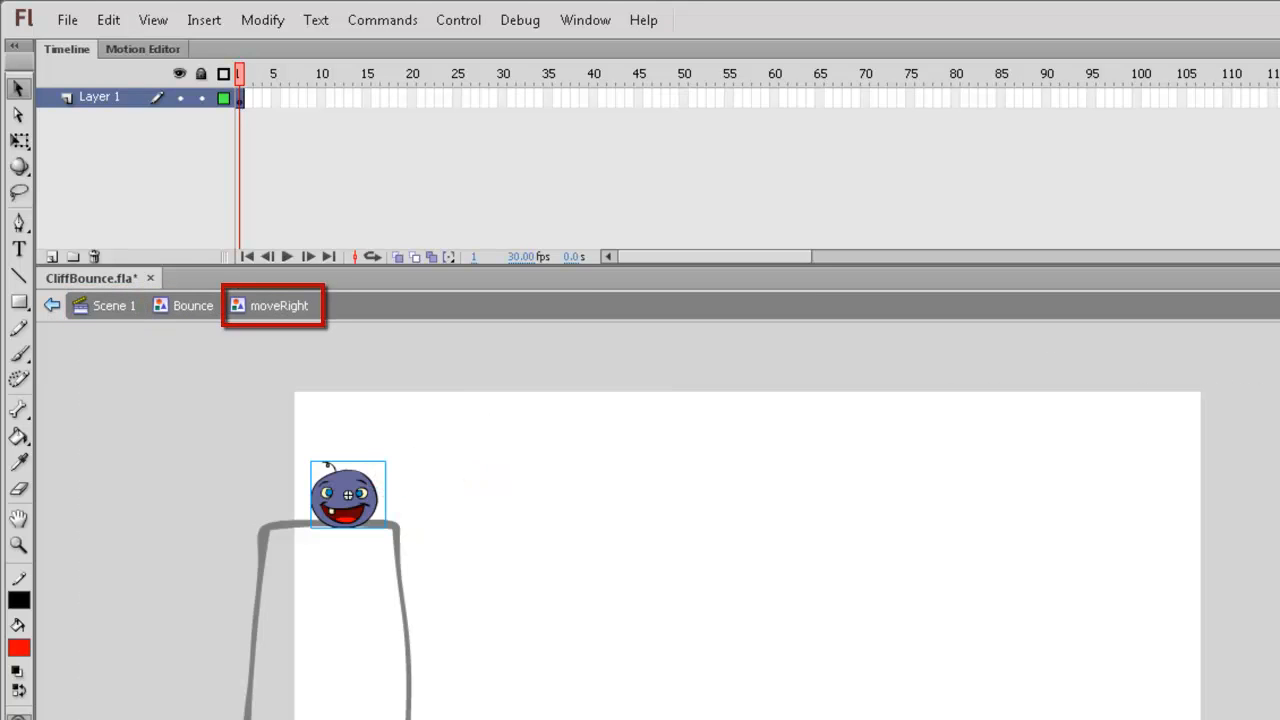
double_click(345, 496)
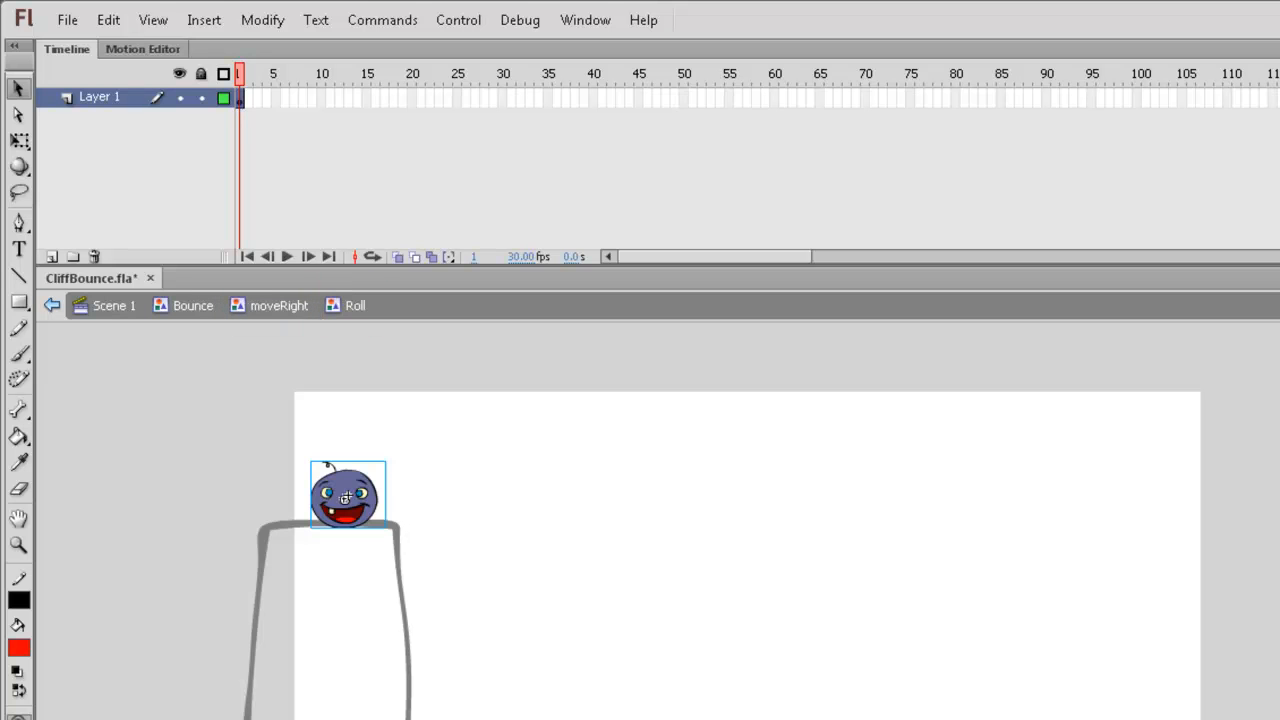
double_click(345, 497)
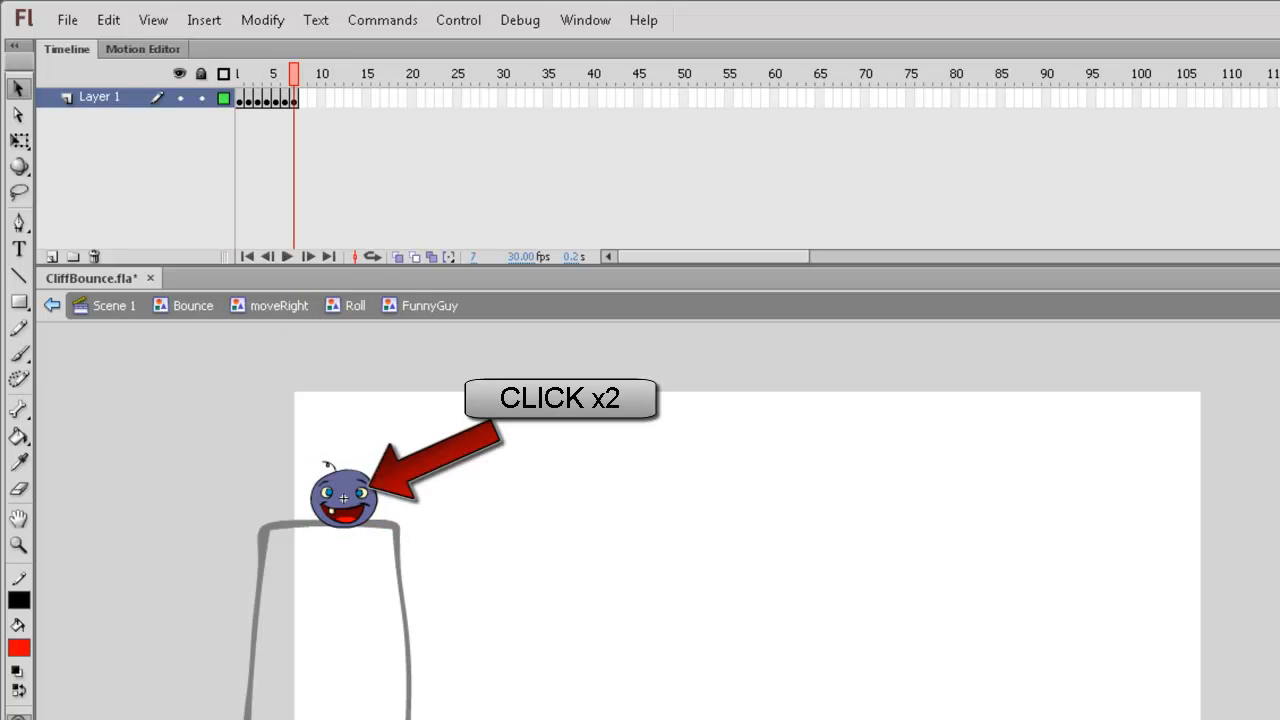
Step back through FunnyGuy's head-turn frames to frame 1 and forward again to frame 7.
key(comma)
key(comma)
key(comma)
key(comma)
key(comma)
key(comma)
key(period)
key(period)
key(period)
key(period)
key(period)
key(period)
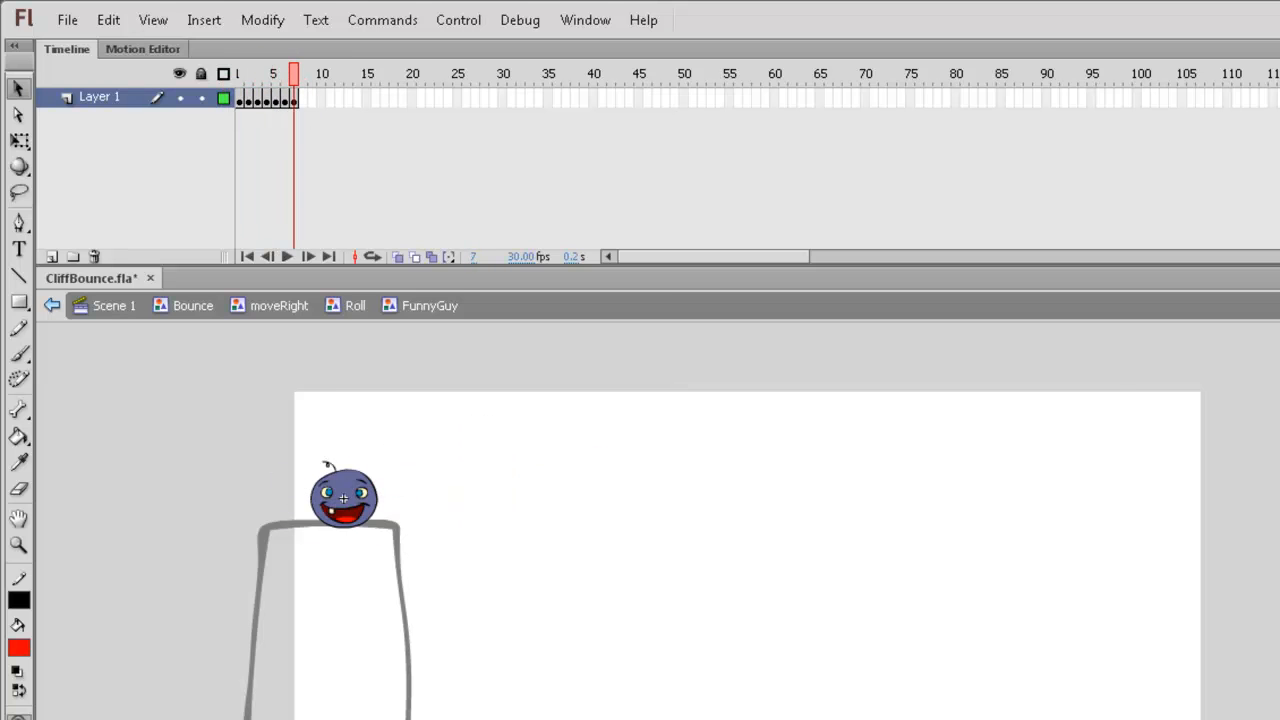
Go back up from FunnyGuy through Roll to the moveRight symbol's timeline.
double_click(344, 498)
click(355, 306)
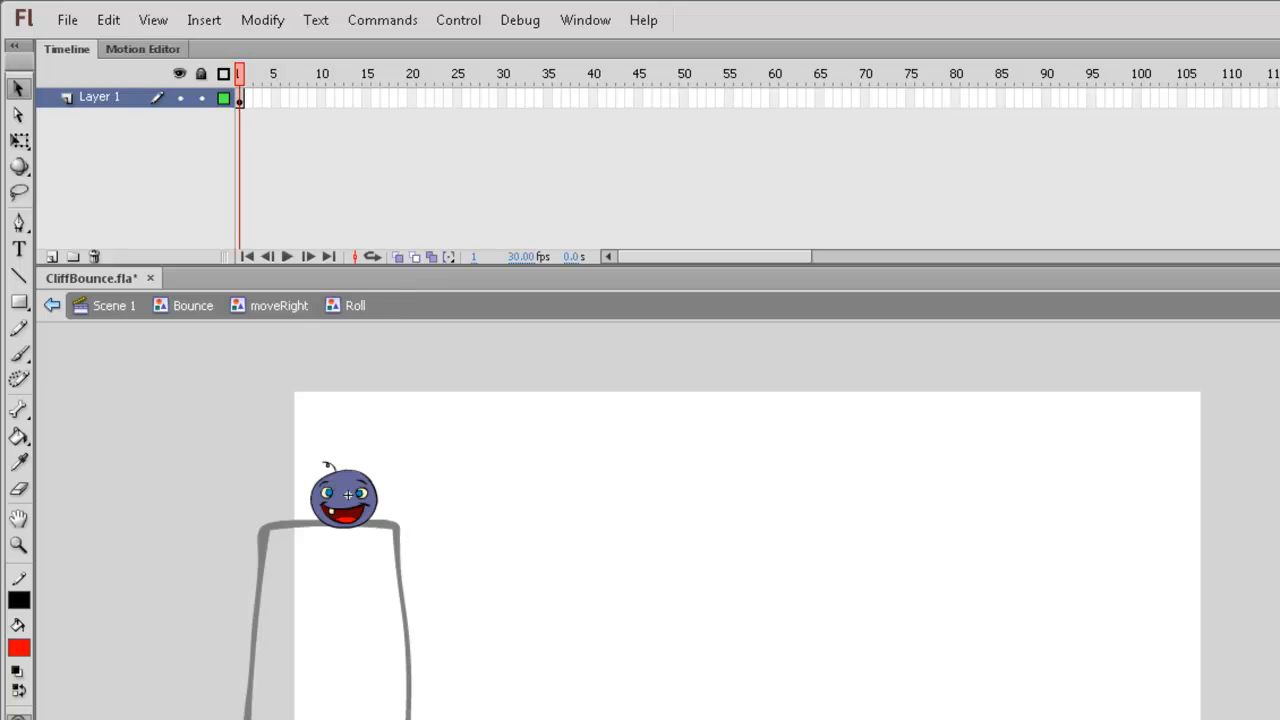
click(279, 306)
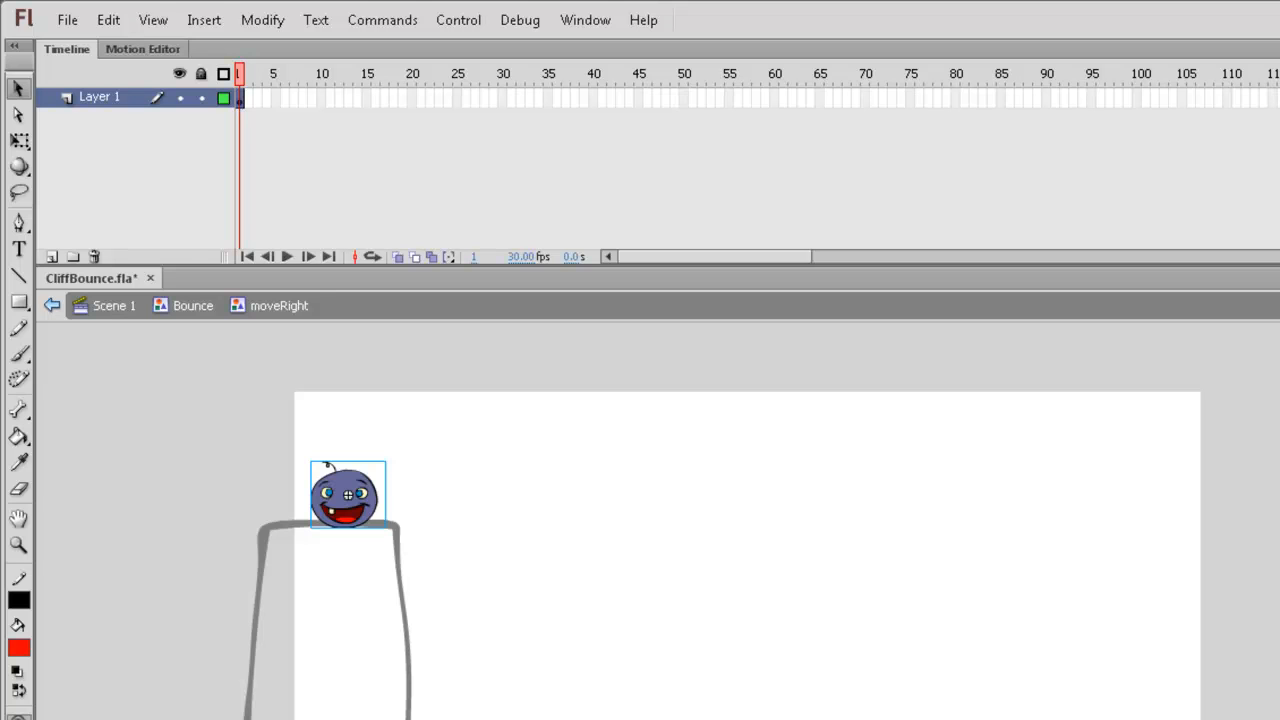
Extend moveRight's layer to frame 90, add a keyframe there and move the character horizontally to the stage's far right edge.
click(1046, 98)
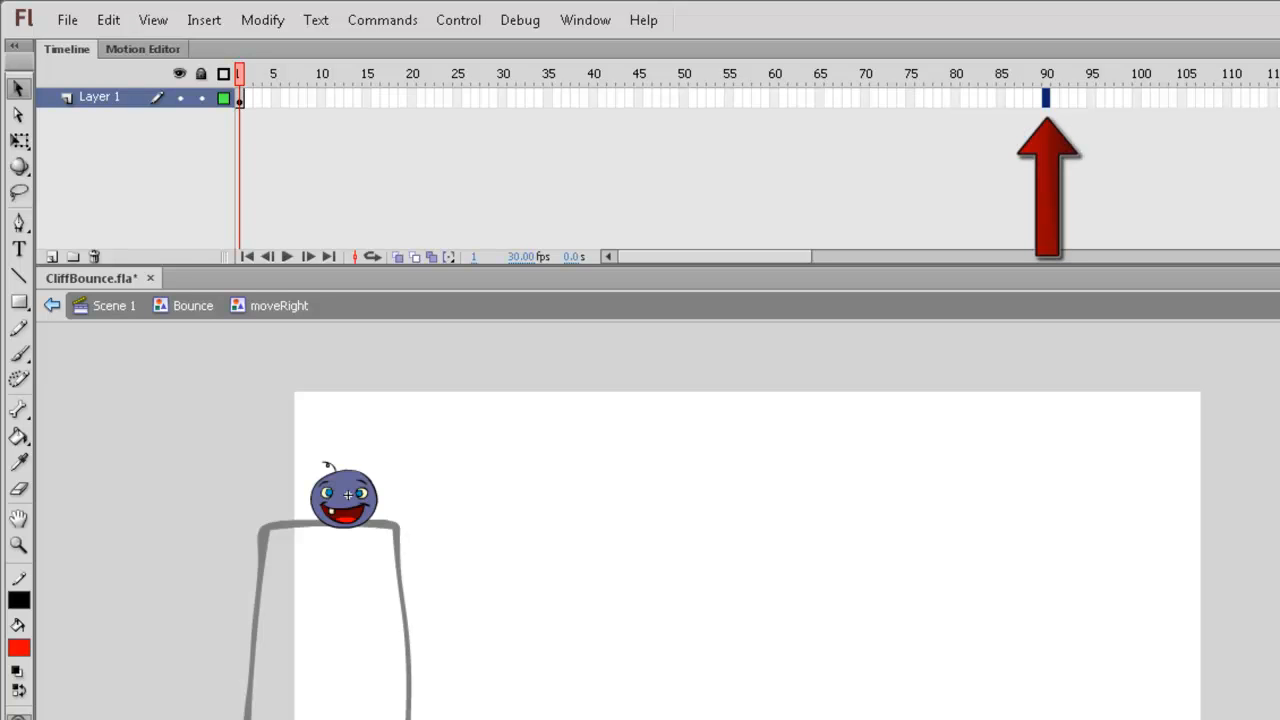
key(F5)
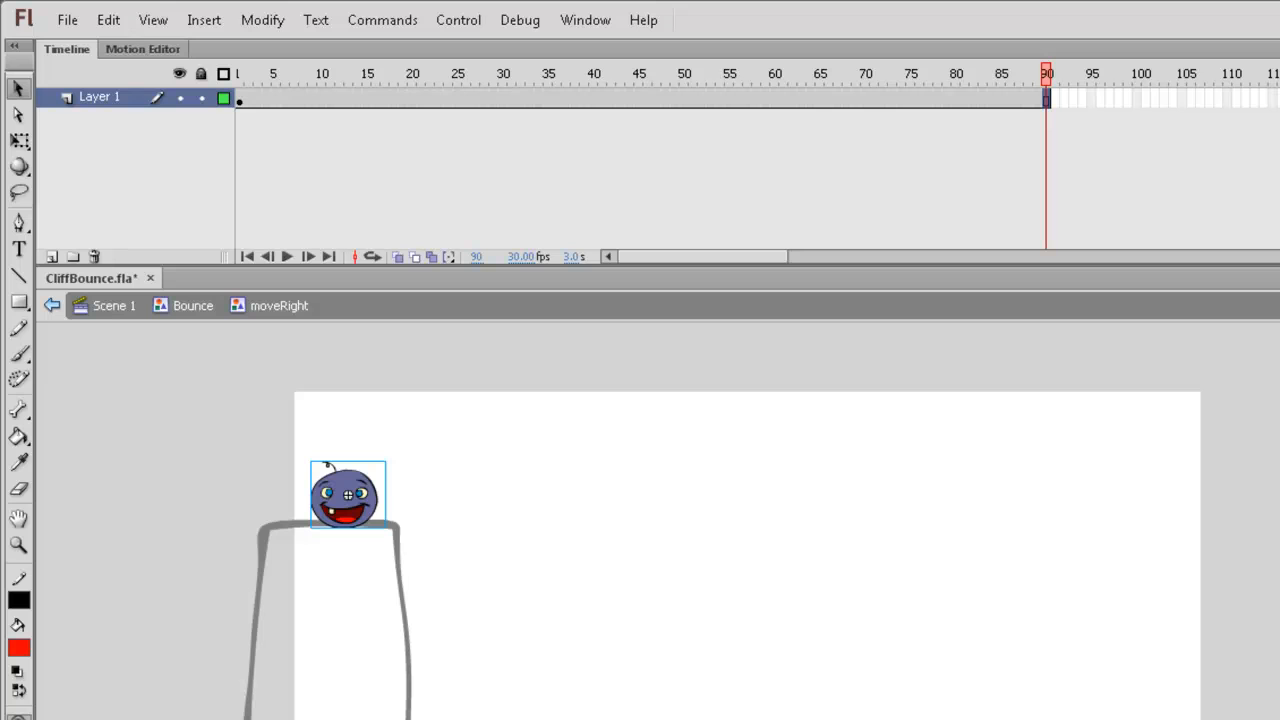
key(F6)
drag(348, 494, 1165, 494)
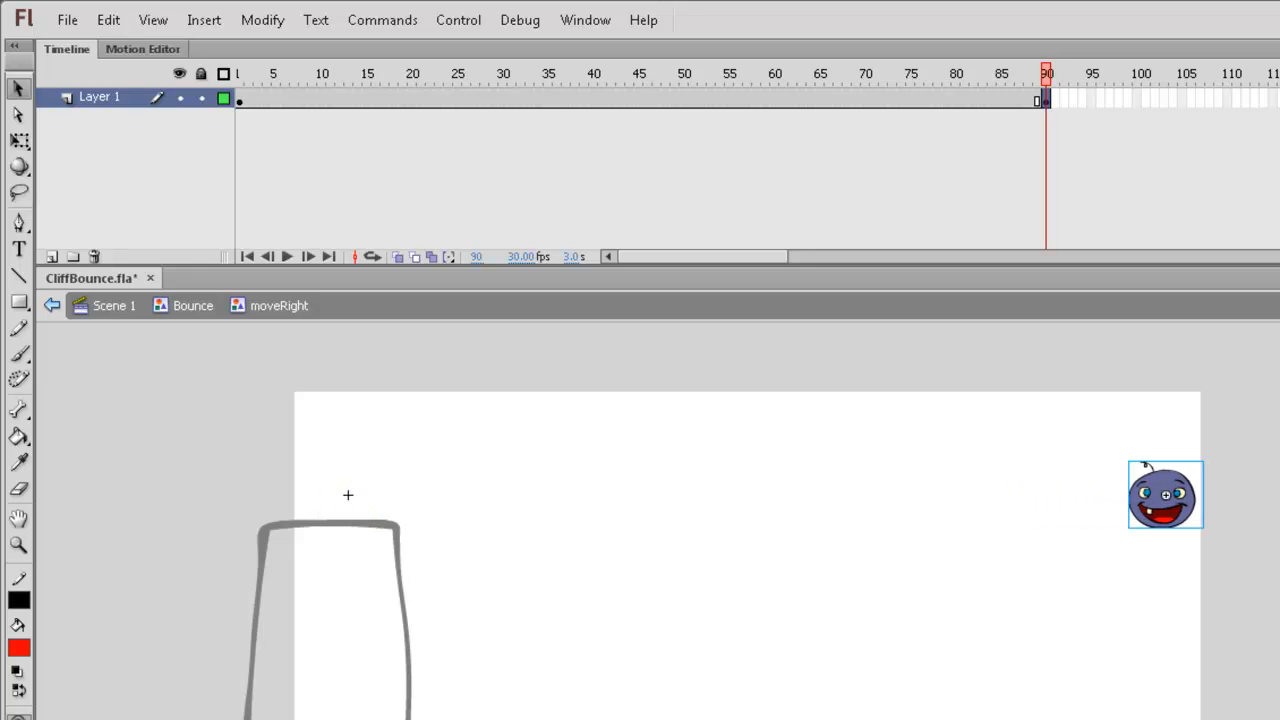
Play the moveRight timeline up to frame 90 to preview the horizontal movement.
key(ctrl+z)
key(ctrl+z)
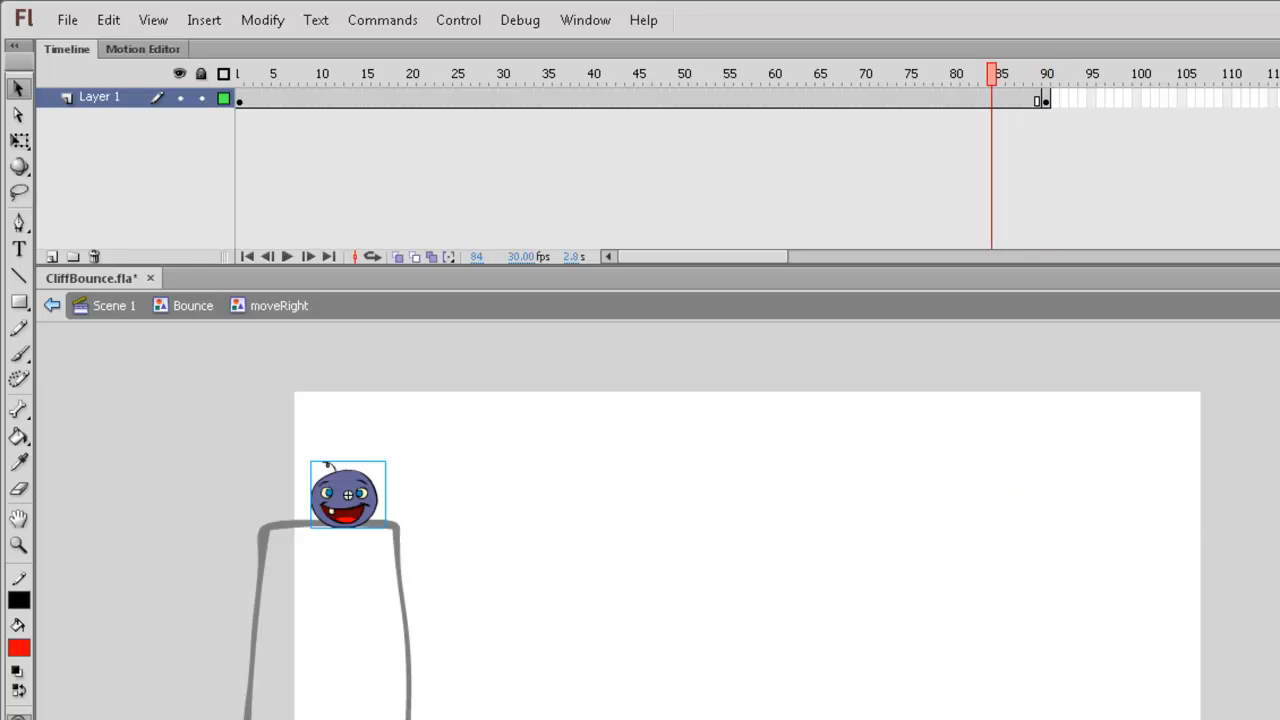
key(Return)
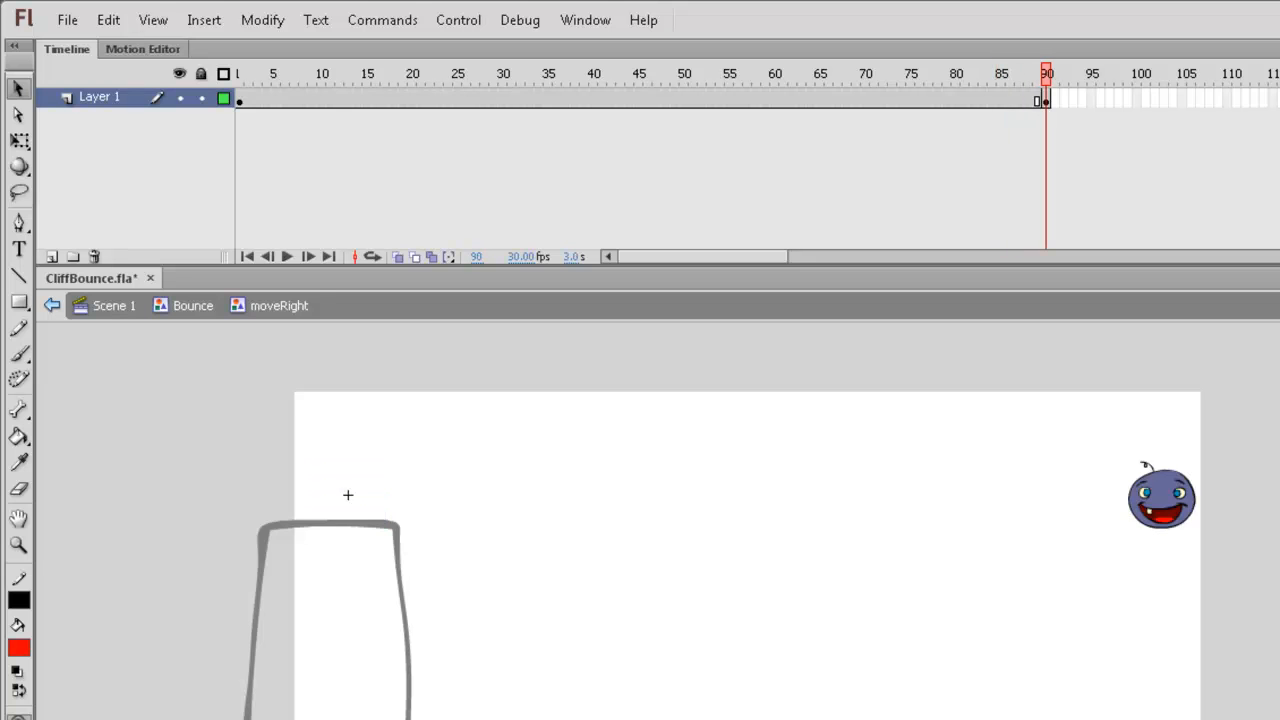
Create a classic tween between moveRight's keyframes at frames 1 and 90, and play it.
key(comma)
key(comma)
key(comma)
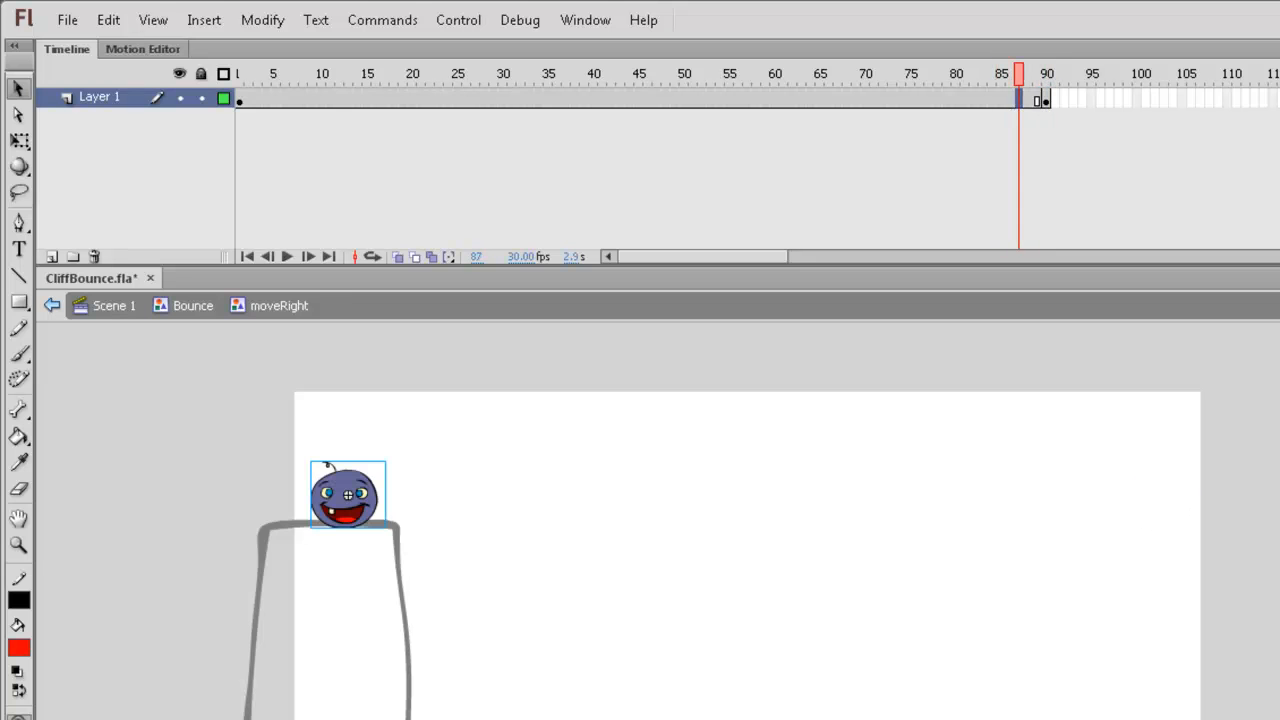
right_click(1018, 93)
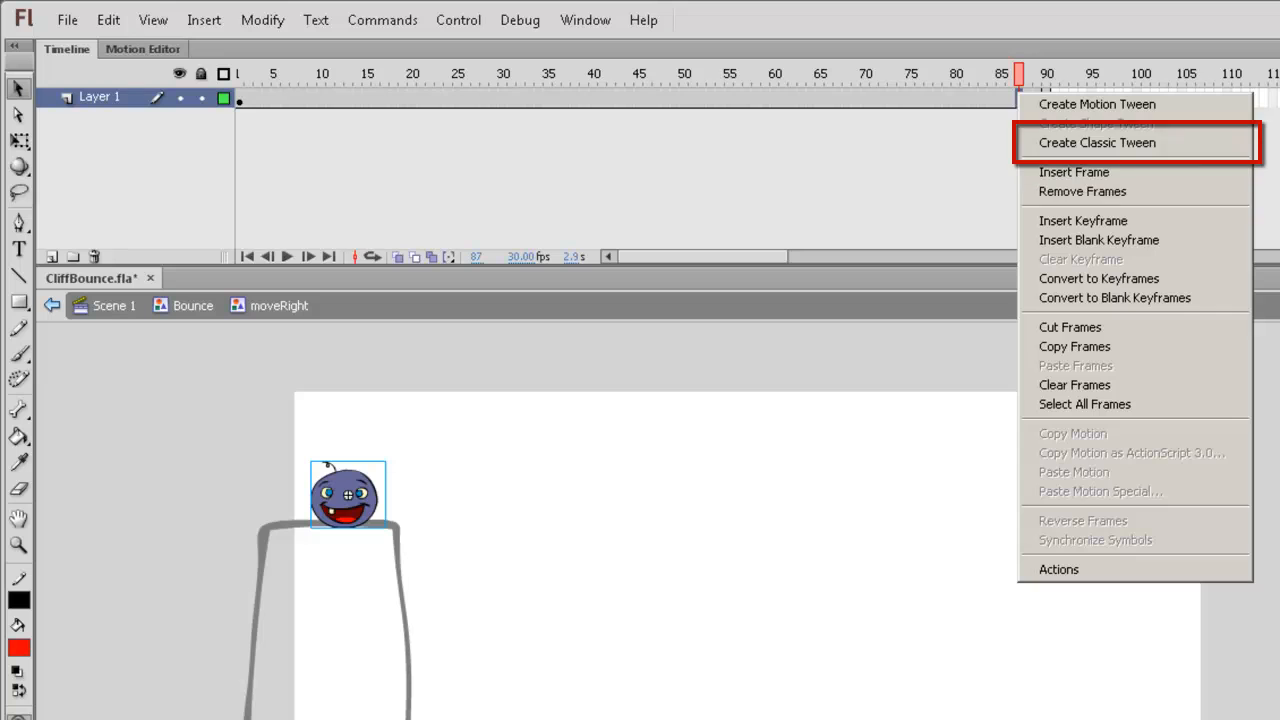
click(1097, 142)
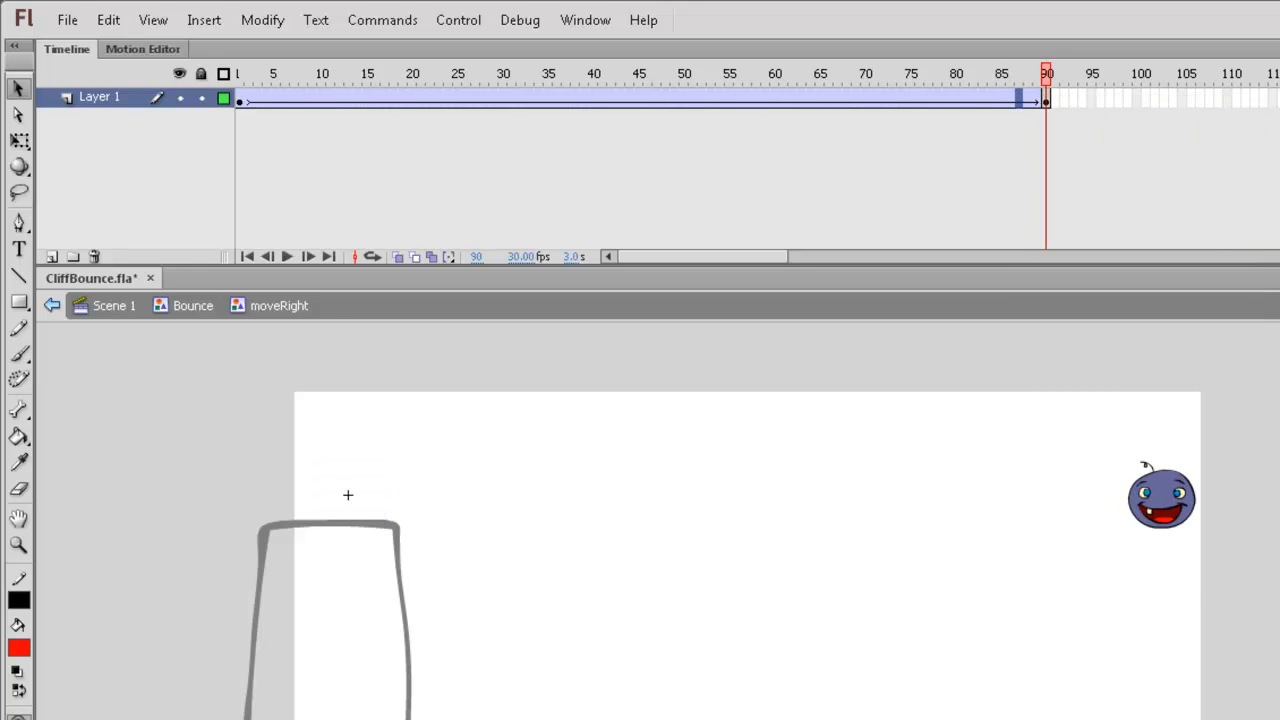
key(Return)
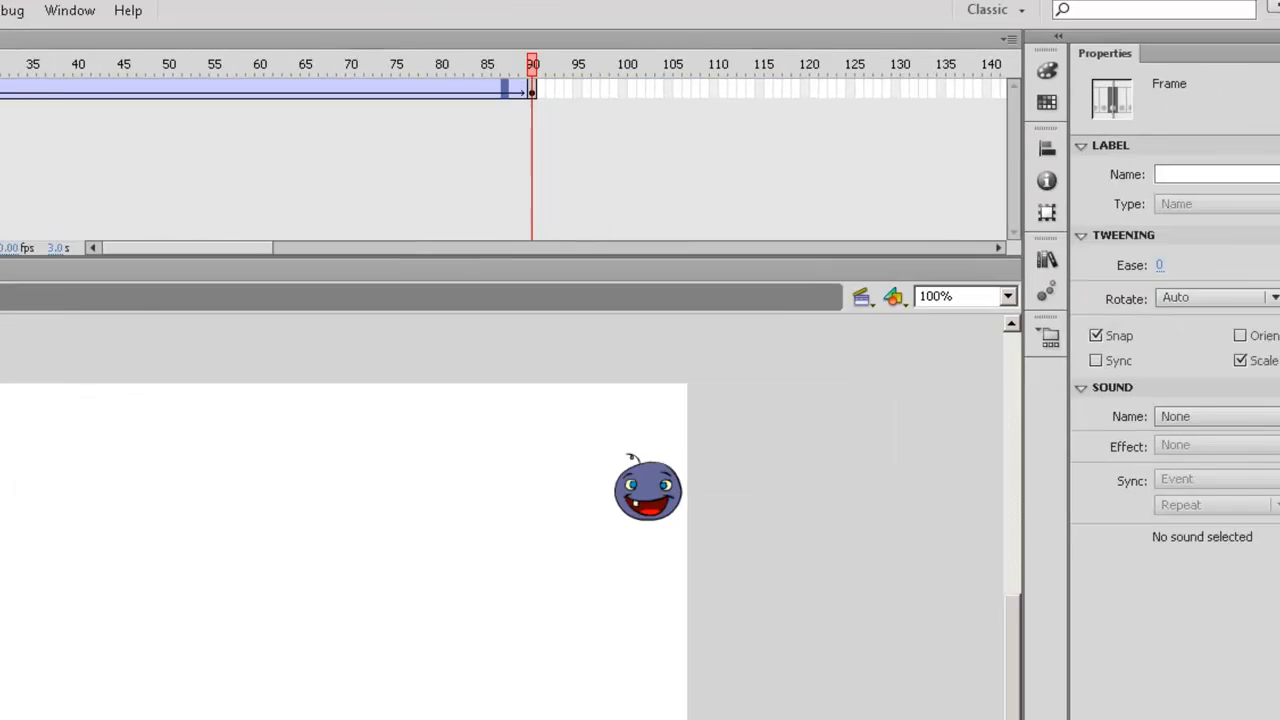
Set the moveRight tween's ease to 100 and preview the result in the symbol and in Scene 1.
click(882, 98)
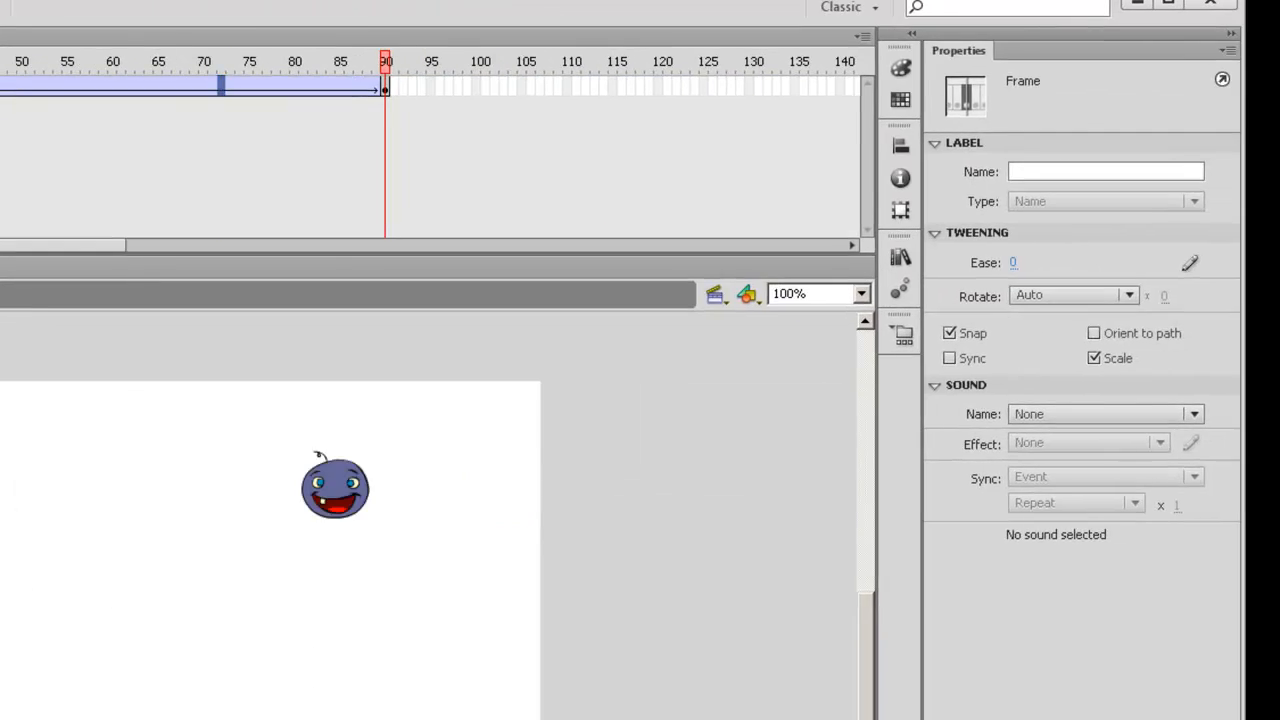
click(1013, 262)
text(100)
key(Return)
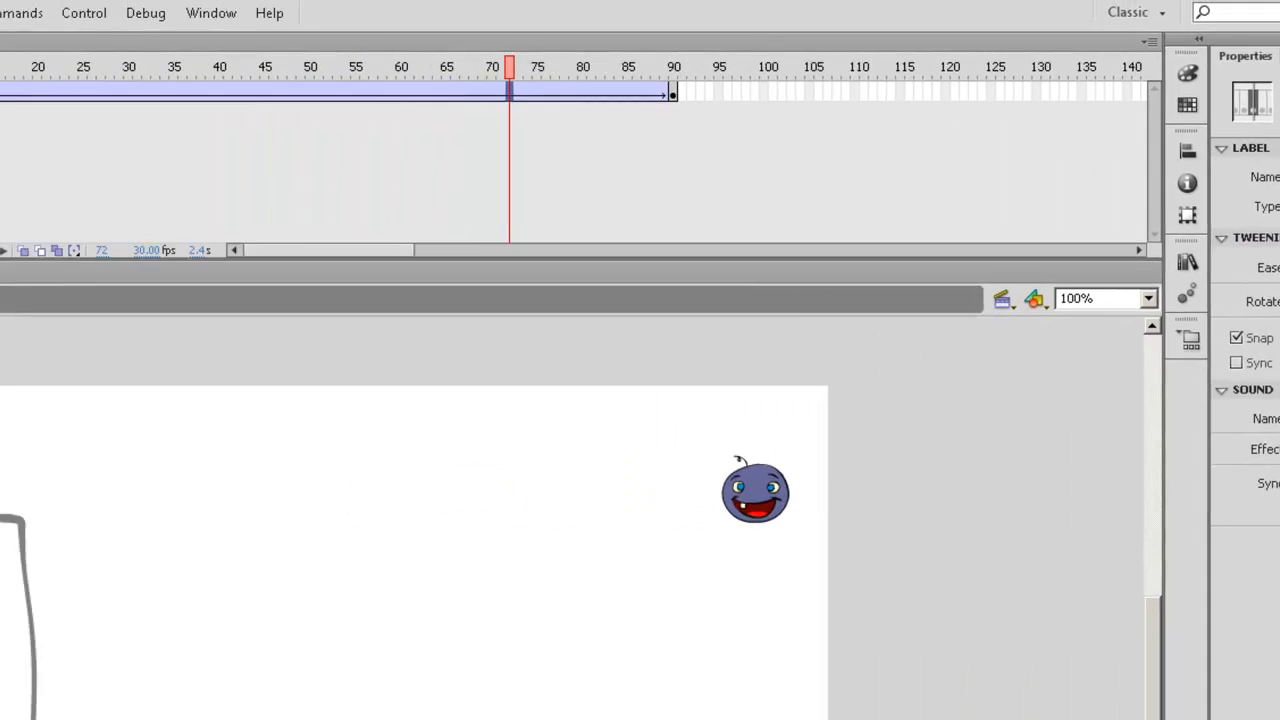
key(shift+comma)
key(Return)
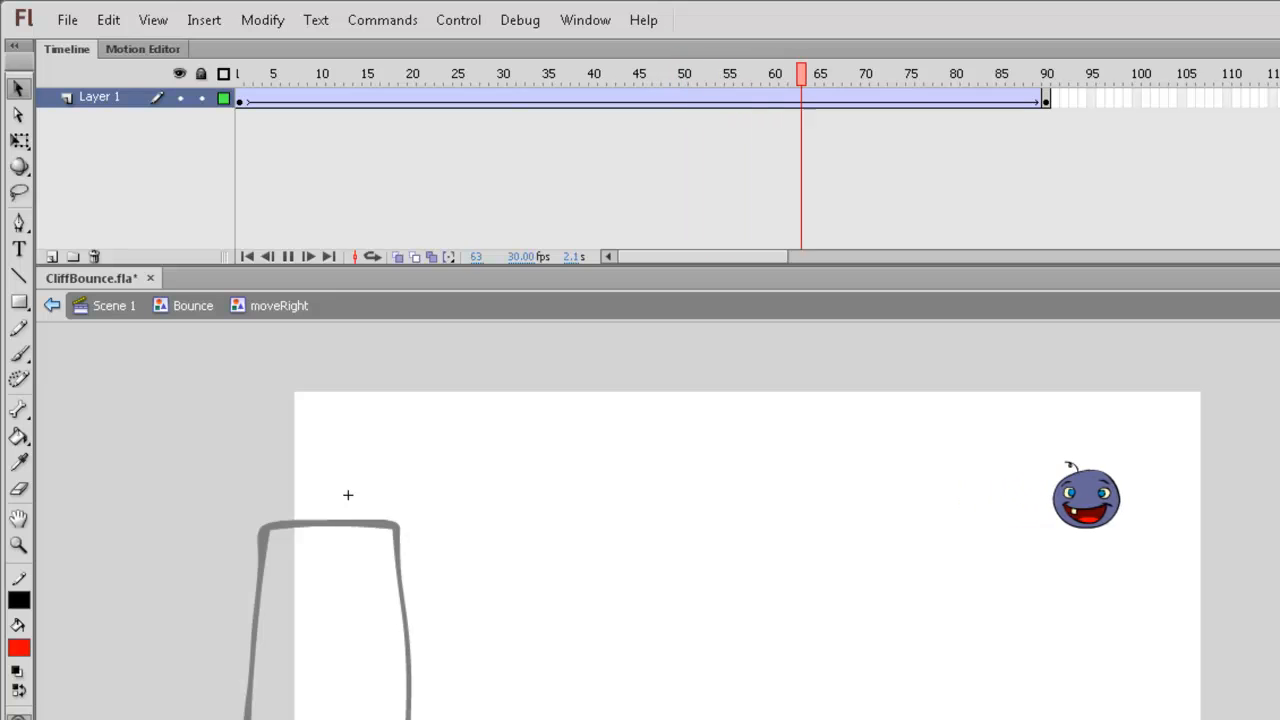
click(114, 306)
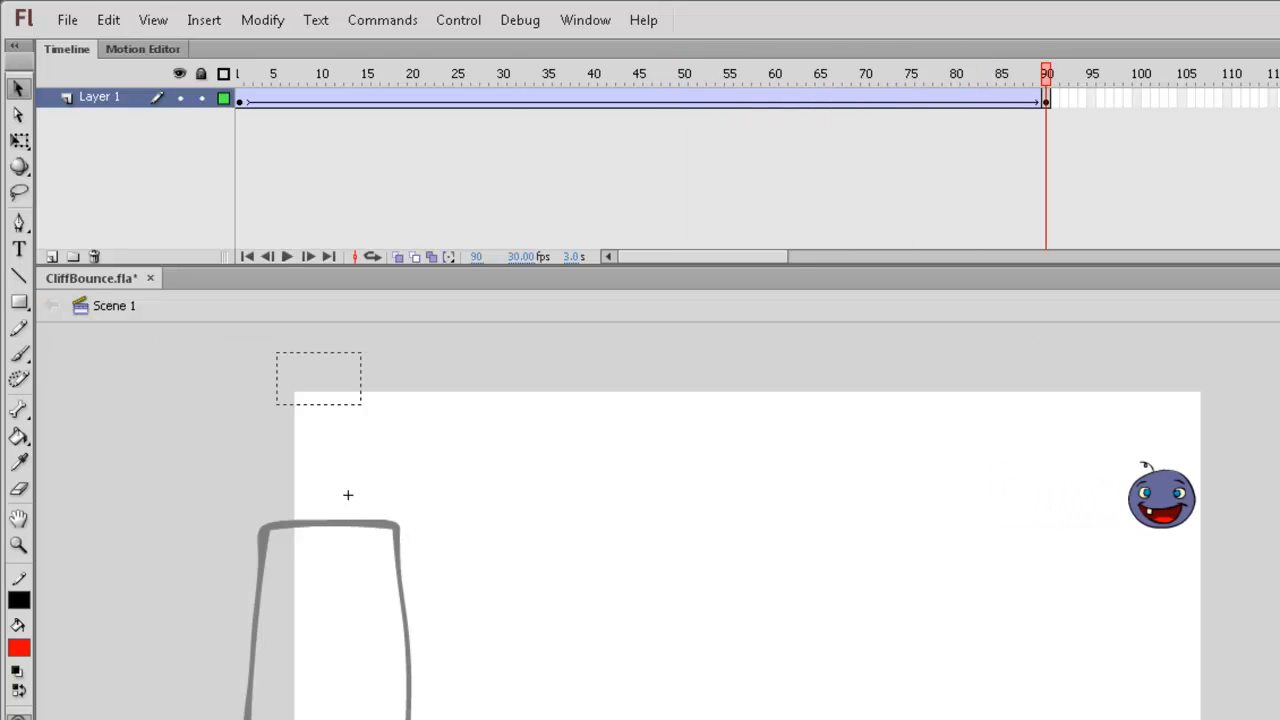
key(Return)
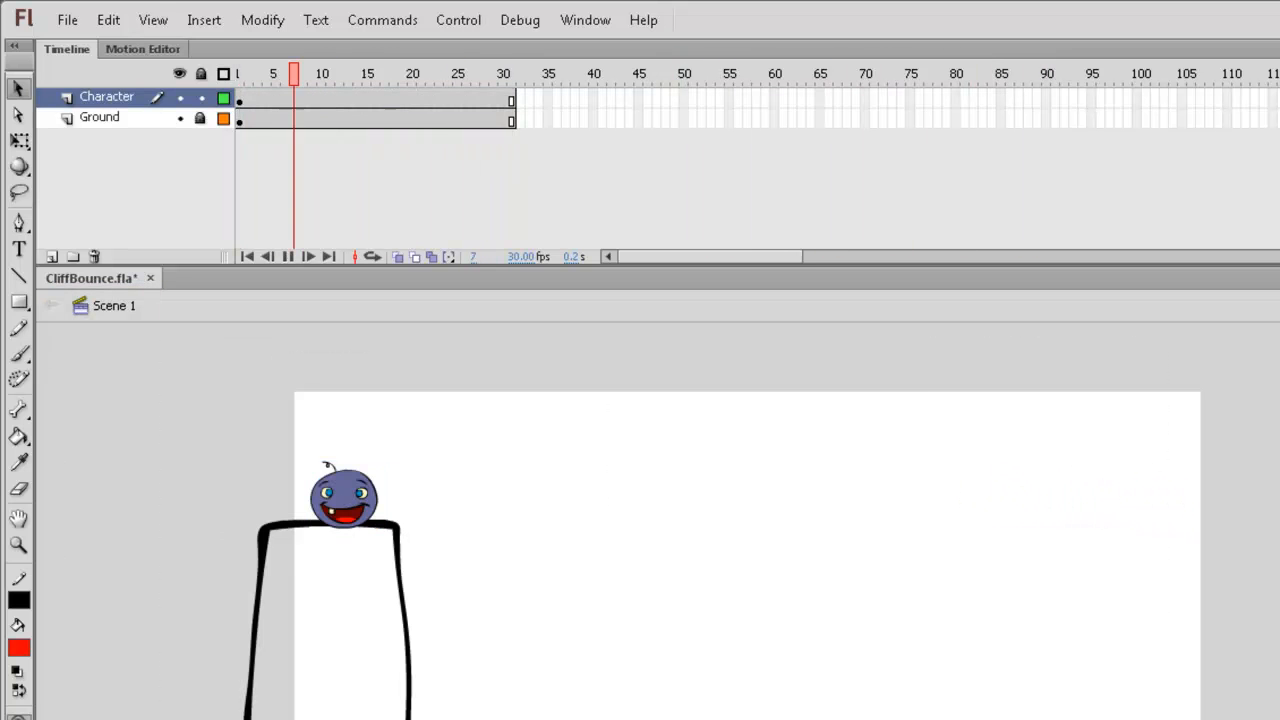
Open the Bounce symbol from Scene 1, extend its layer to frame 90 and play it.
double_click(346, 497)
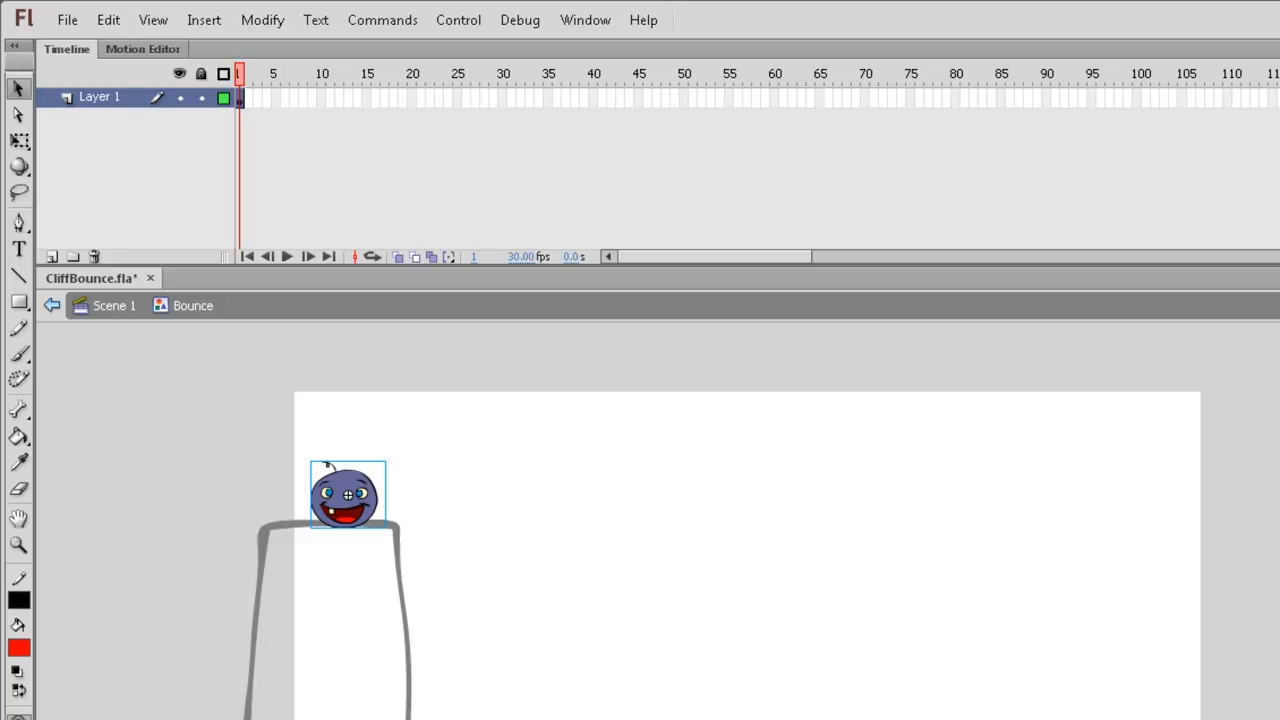
click(1046, 98)
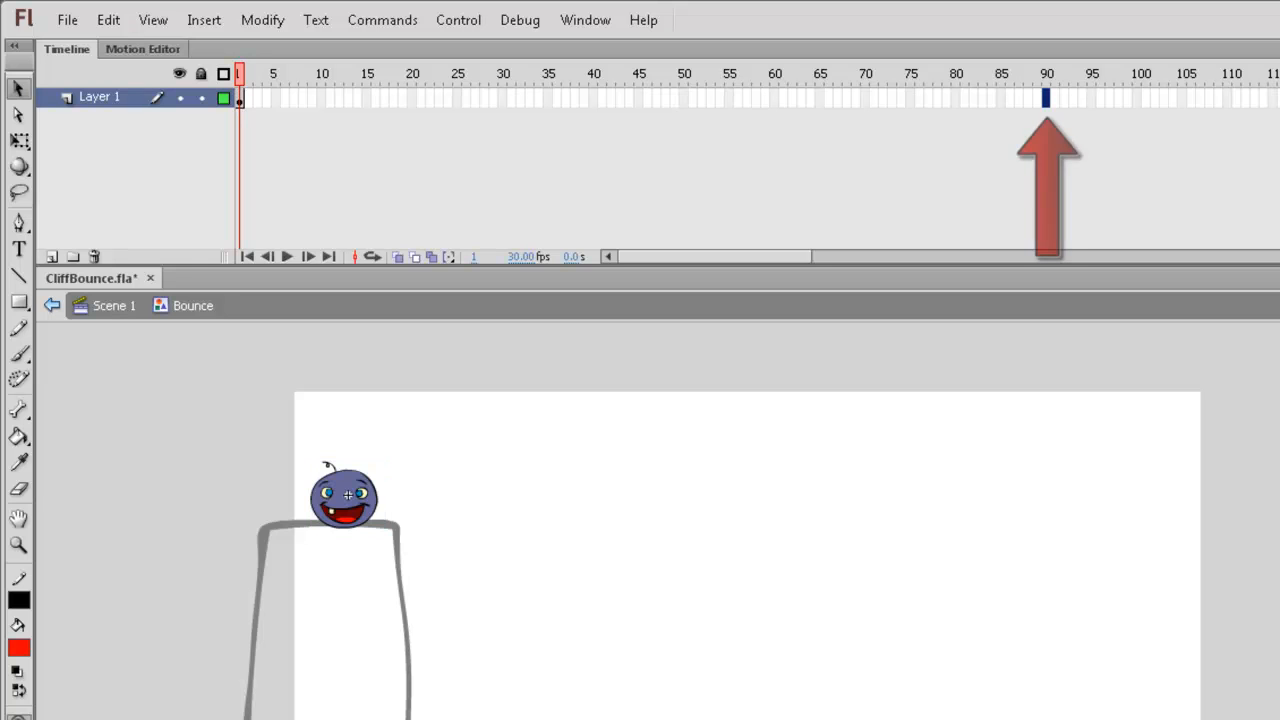
key(F5)
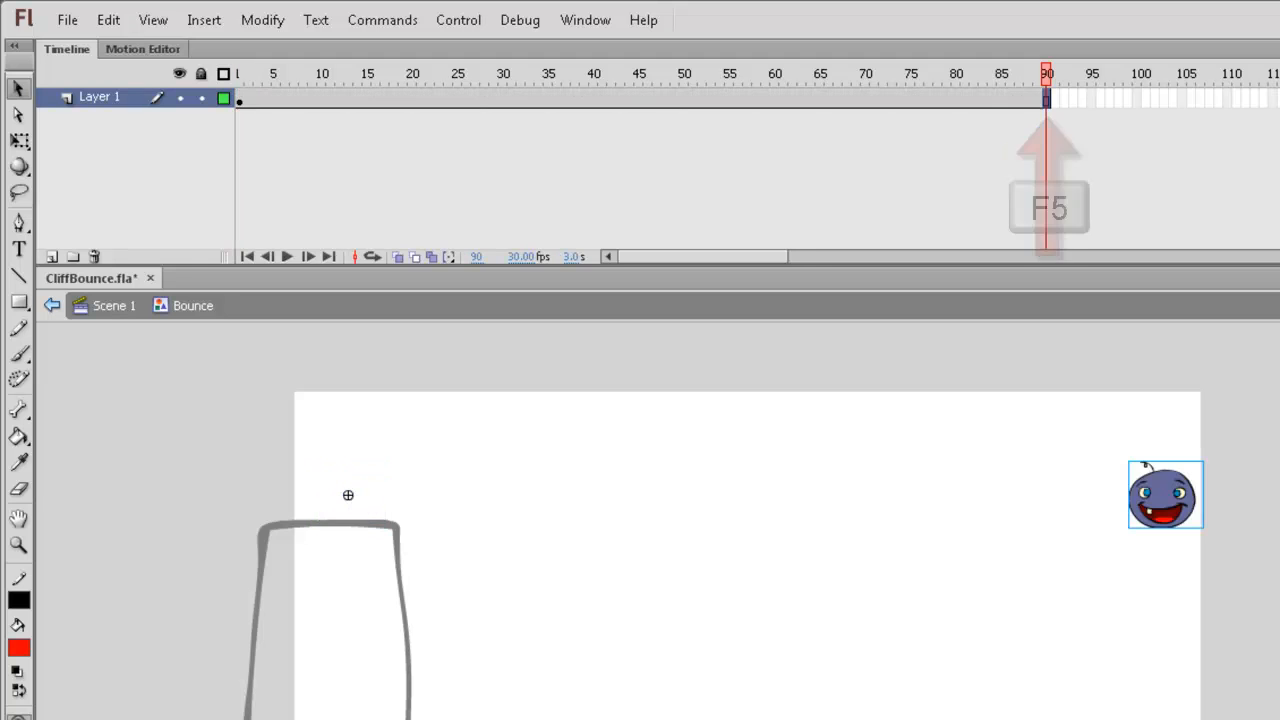
key(Return)
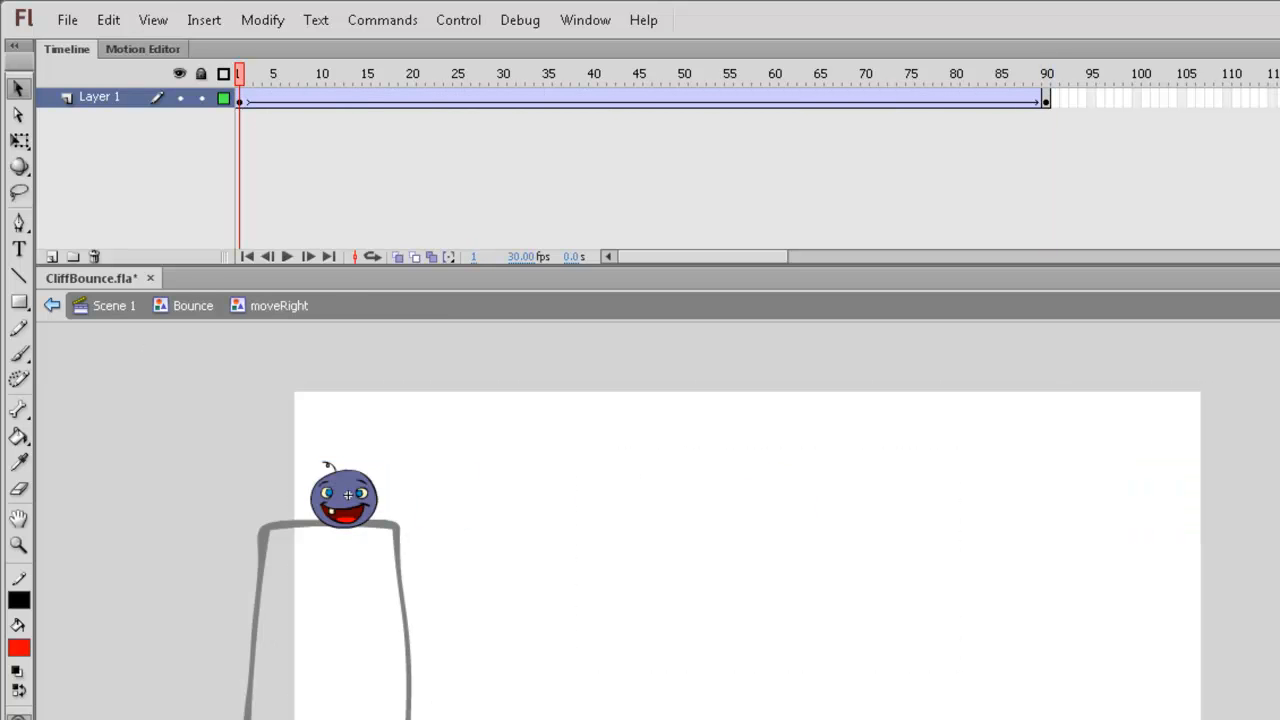
Play the moveRight timeline, open the Roll symbol nested in it and select the character.
key(Return)
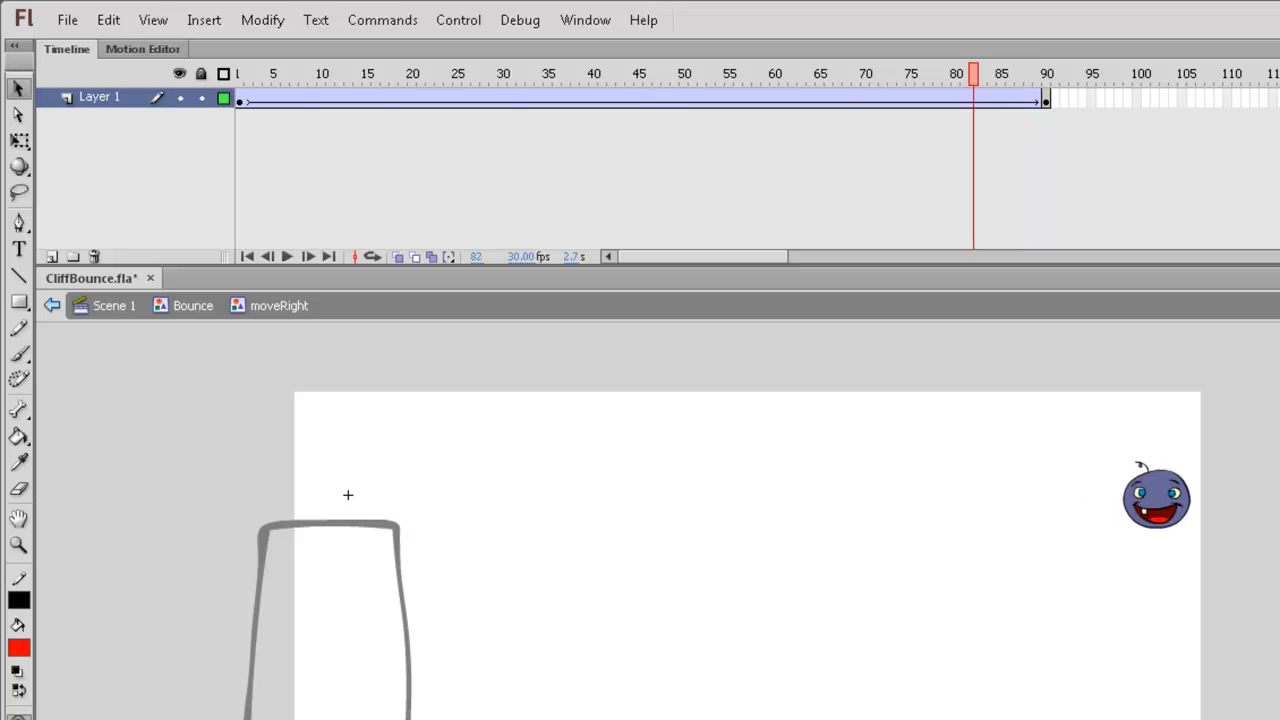
click(348, 495)
double_click(348, 495)
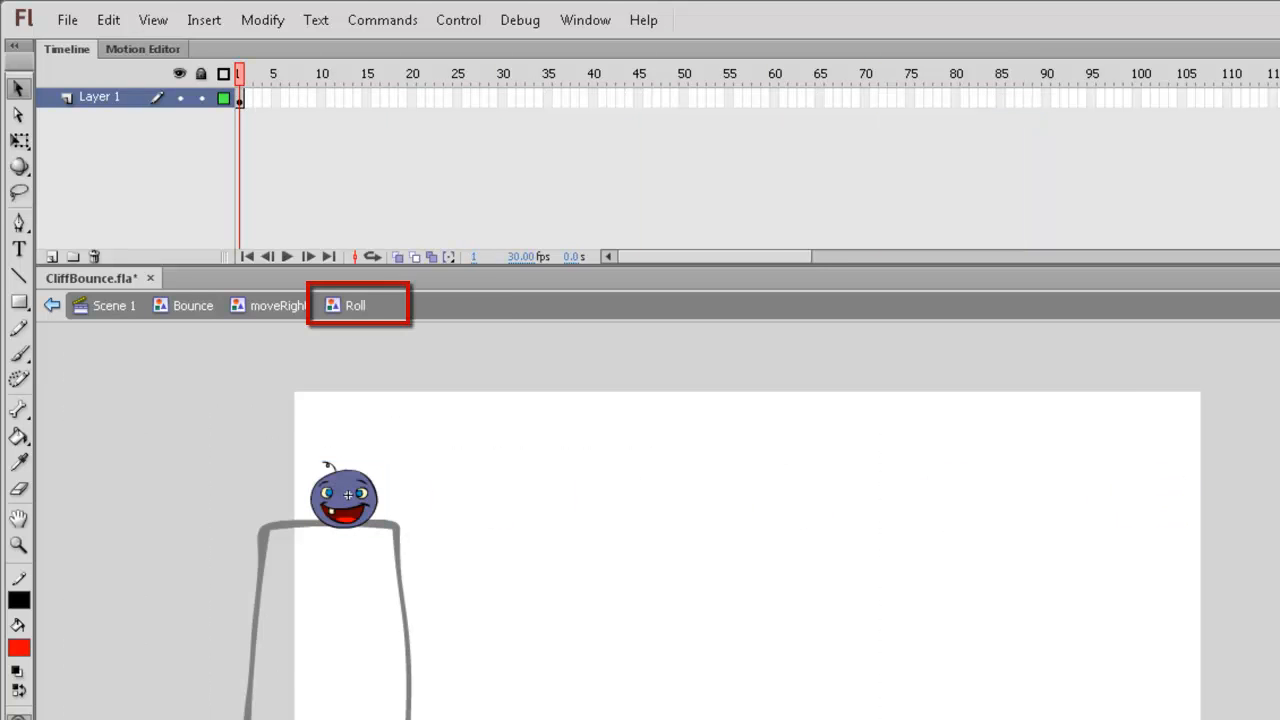
click(346, 496)
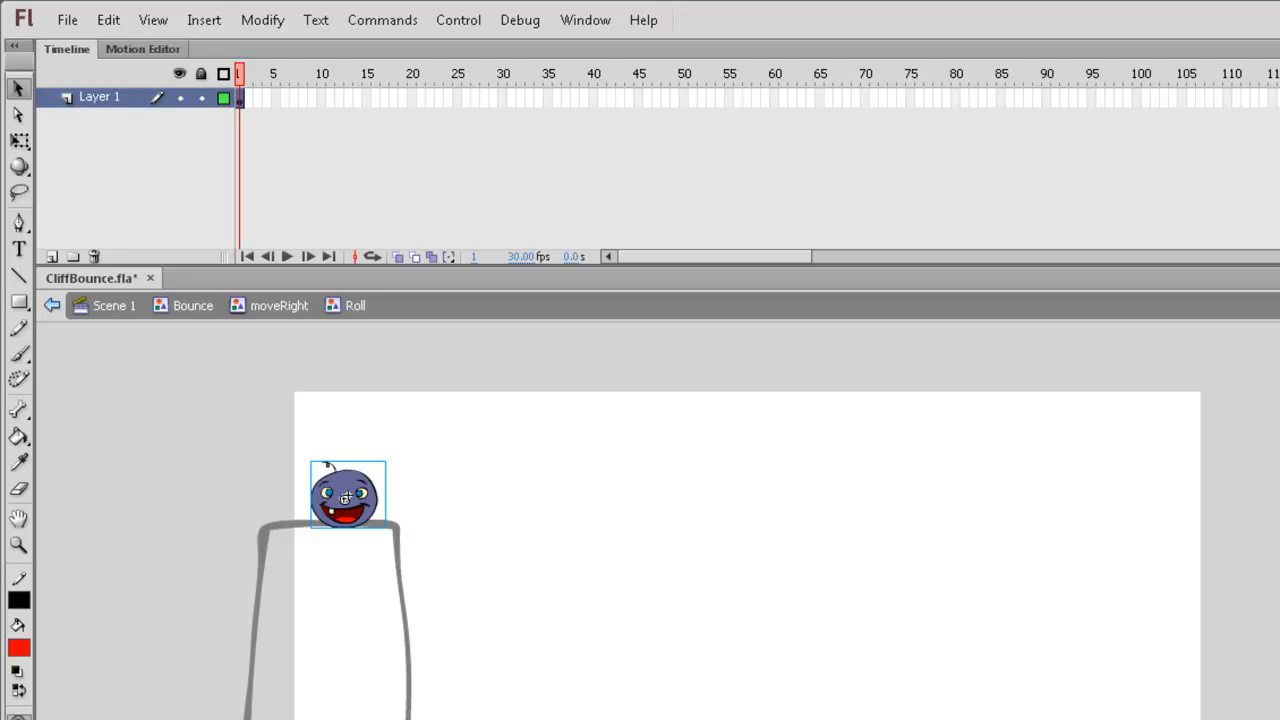
Add a keyframe at frame 30 in Roll and rotate the character with Free Transform, ending upright.
drag(239, 97, 503, 98)
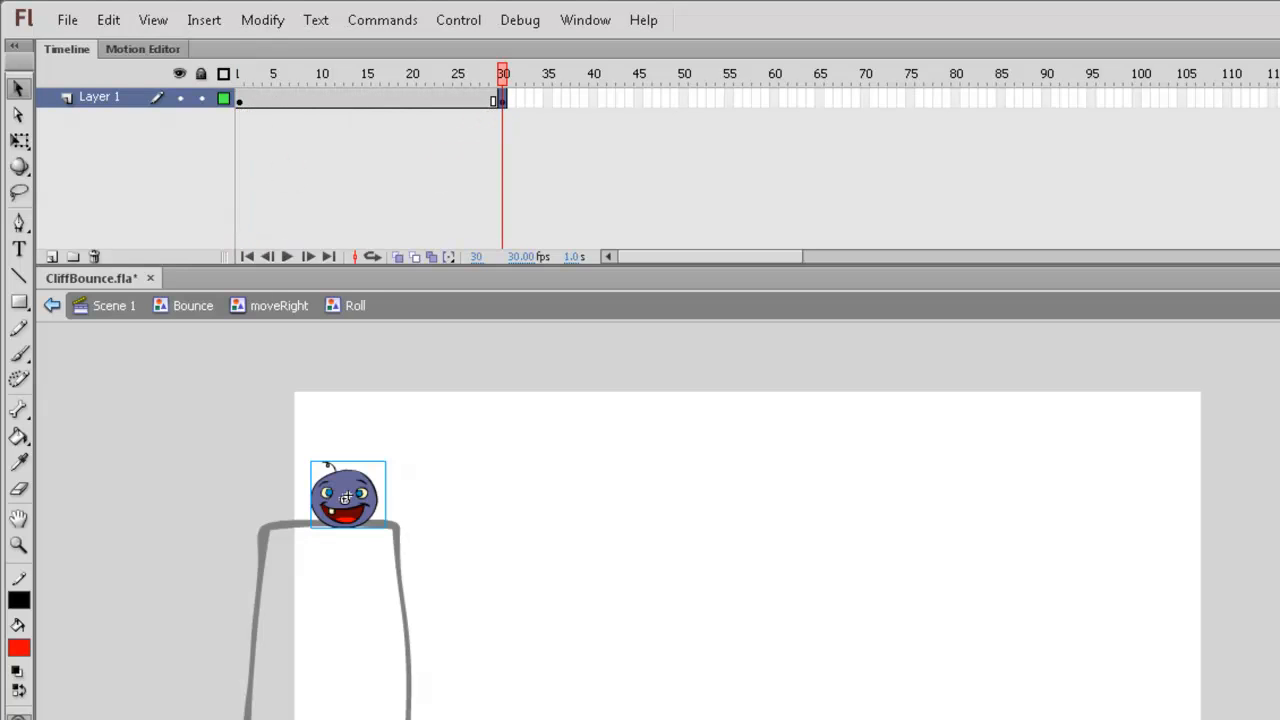
key(q)
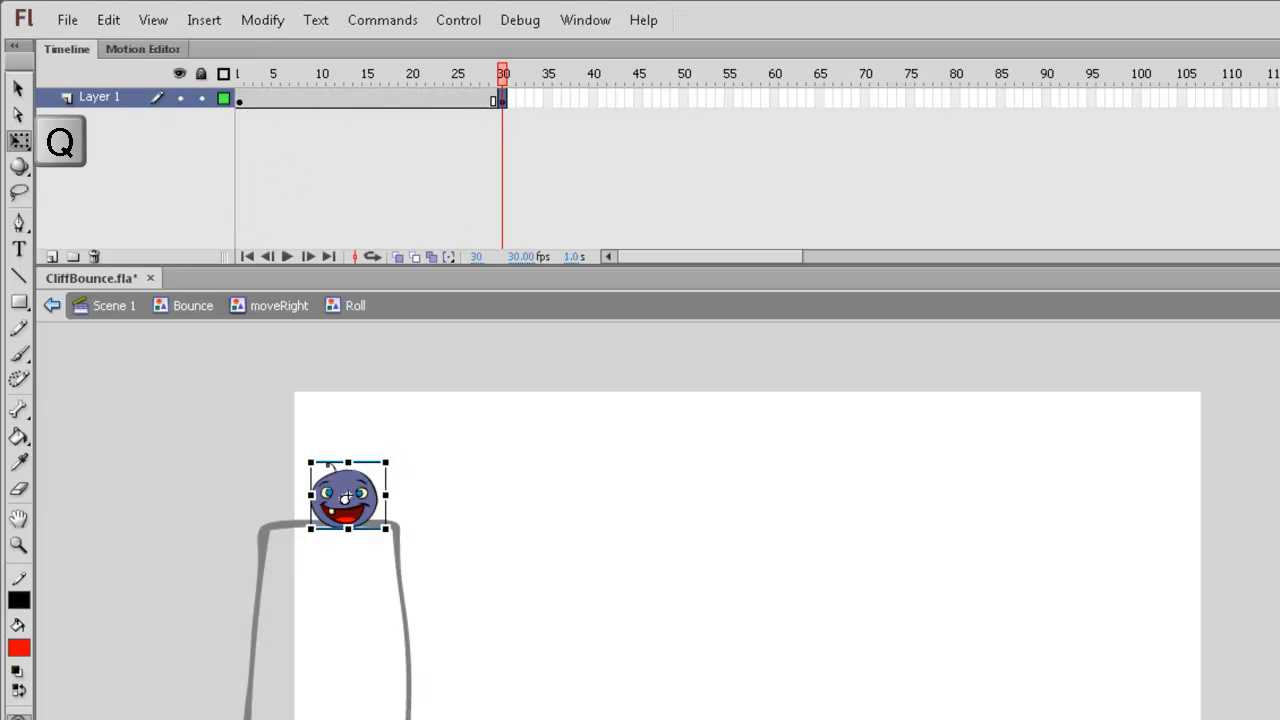
mouse_move(392, 457)
mouse_down()
mouse_move(409, 500)
mouse_move(343, 600)
mouse_move(294, 447)
mouse_move(349, 438)
mouse_move(392, 450)
mouse_up()
Create a classic tween between Roll's keyframes at frames 1 and 30, and check the rotation by playing it.
right_click(441, 97)
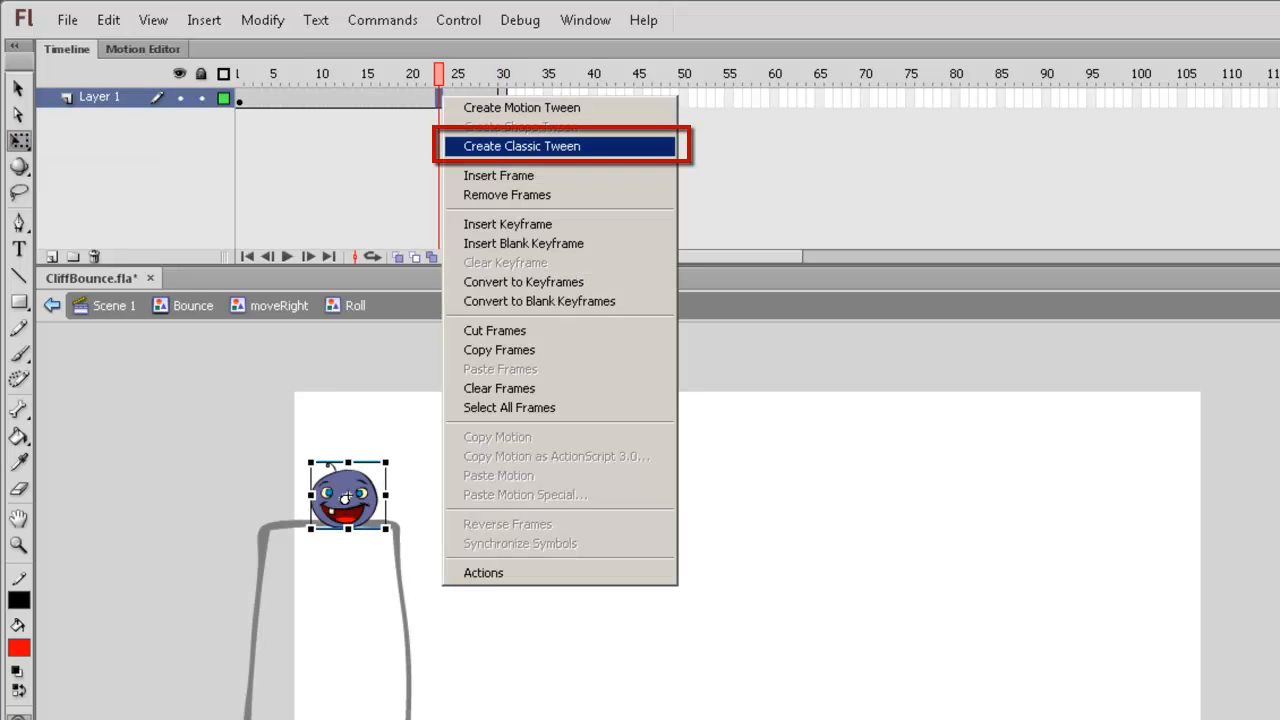
click(522, 147)
key(Return)
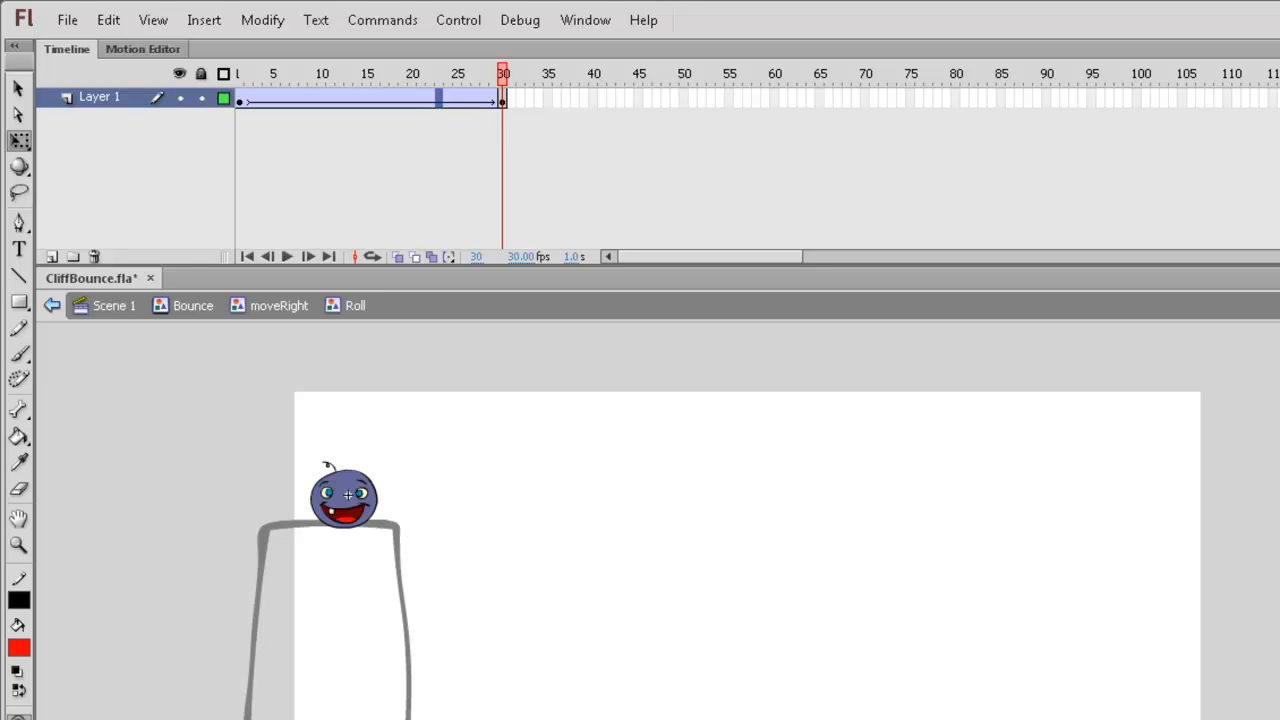
click(240, 98)
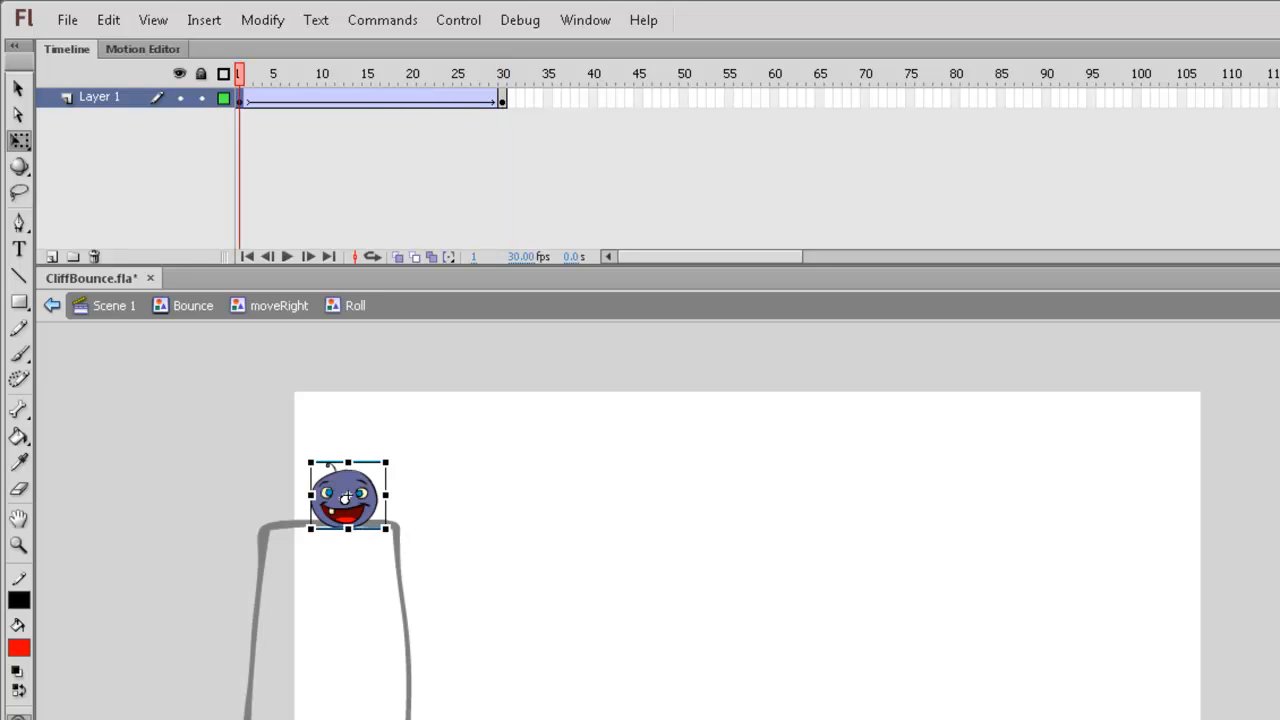
click(503, 98)
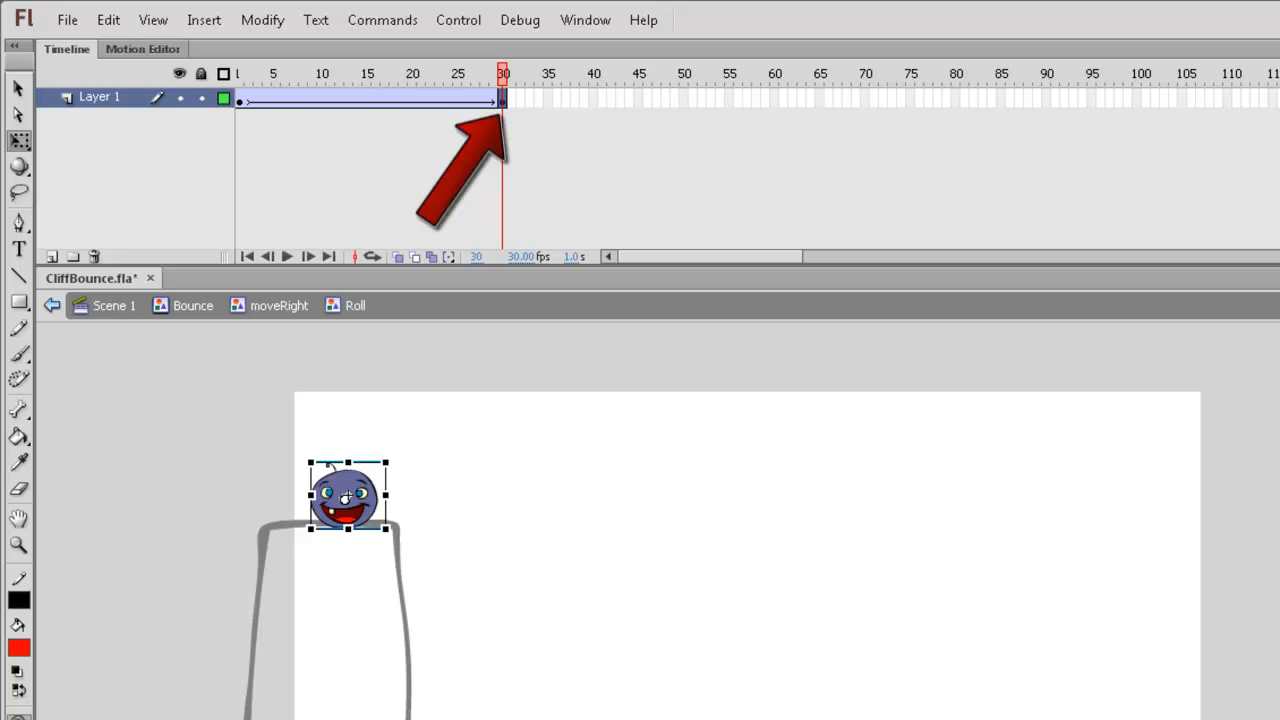
key(Return)
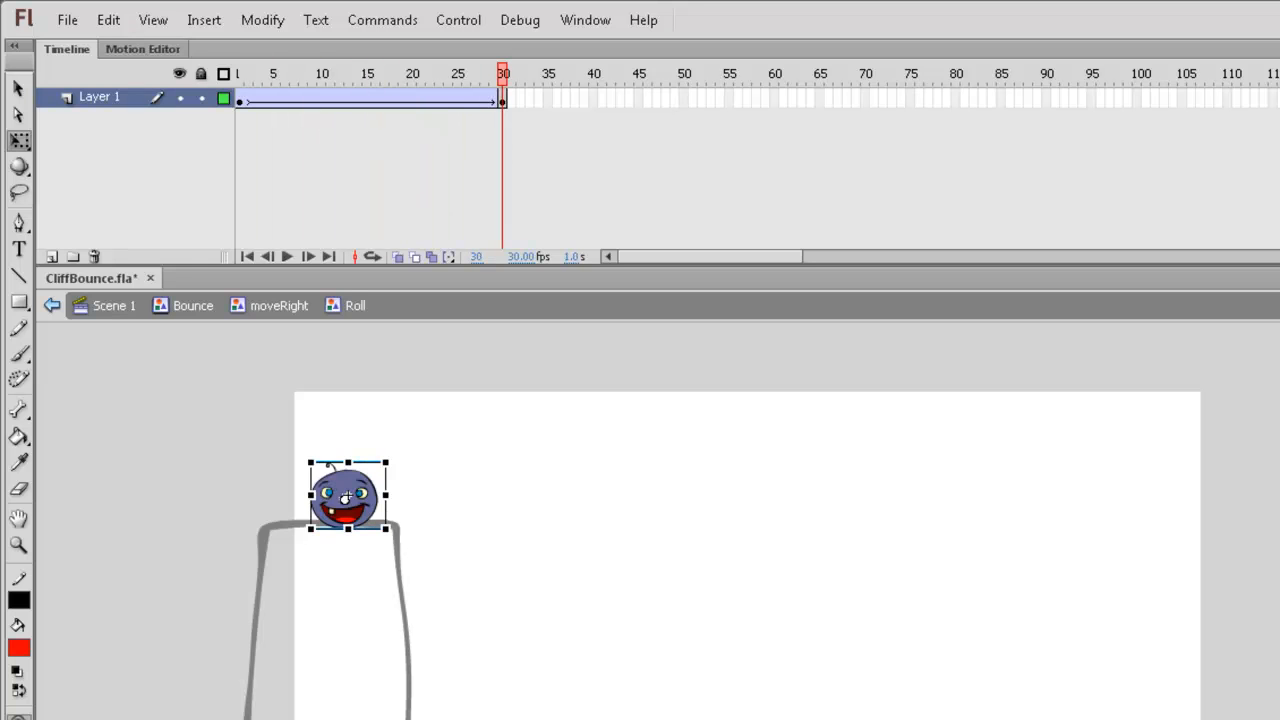
Add a keyframe at frame 15 in Roll, rotate the character upside down and play the tween.
drag(503, 74, 366, 74)
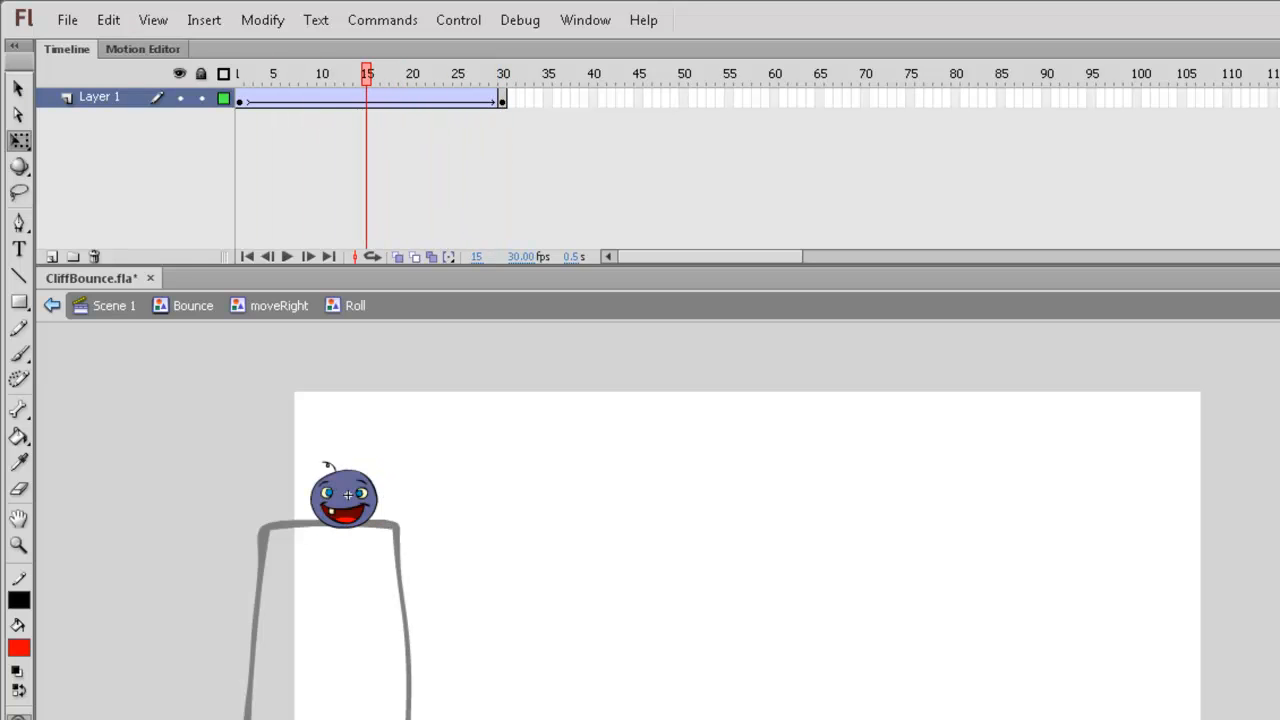
click(367, 98)
key(F6)
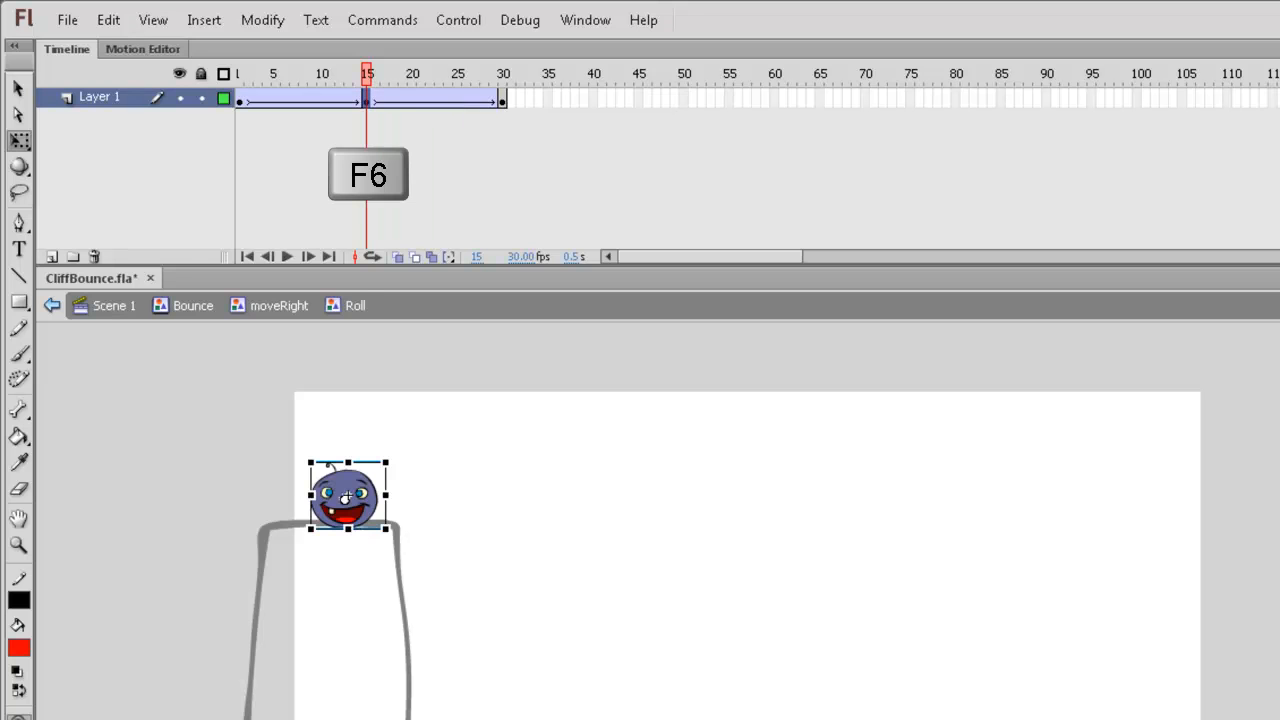
drag(388, 460, 303, 541)
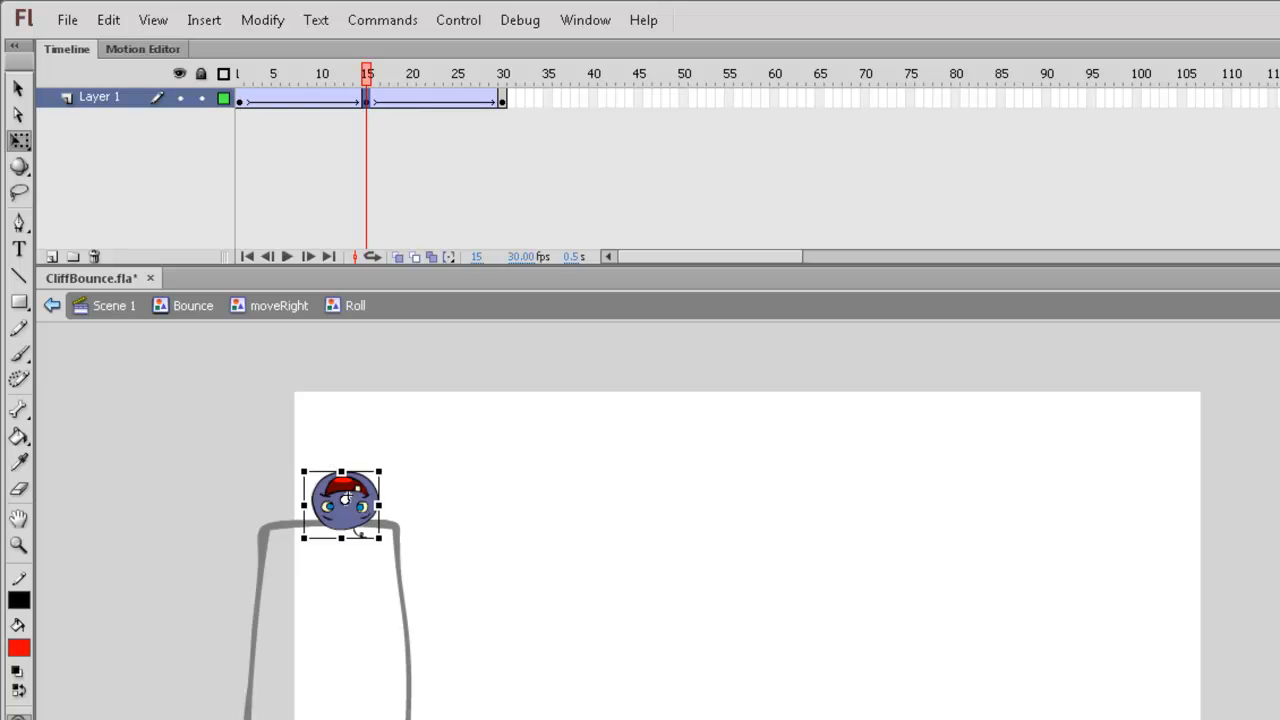
key(Return)
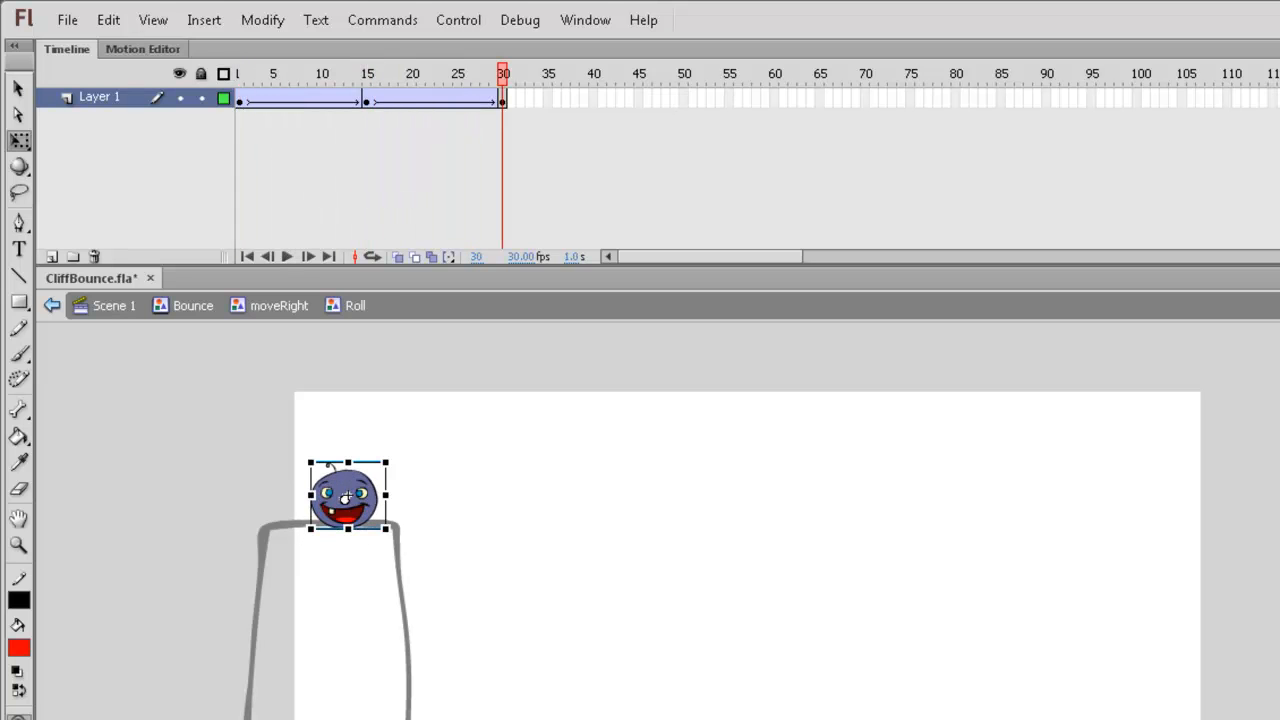
Add a keyframe at frame 22 in Roll, rotate the character half a turn so its hair points left, and replay the roll.
click(430, 98)
key(F6)
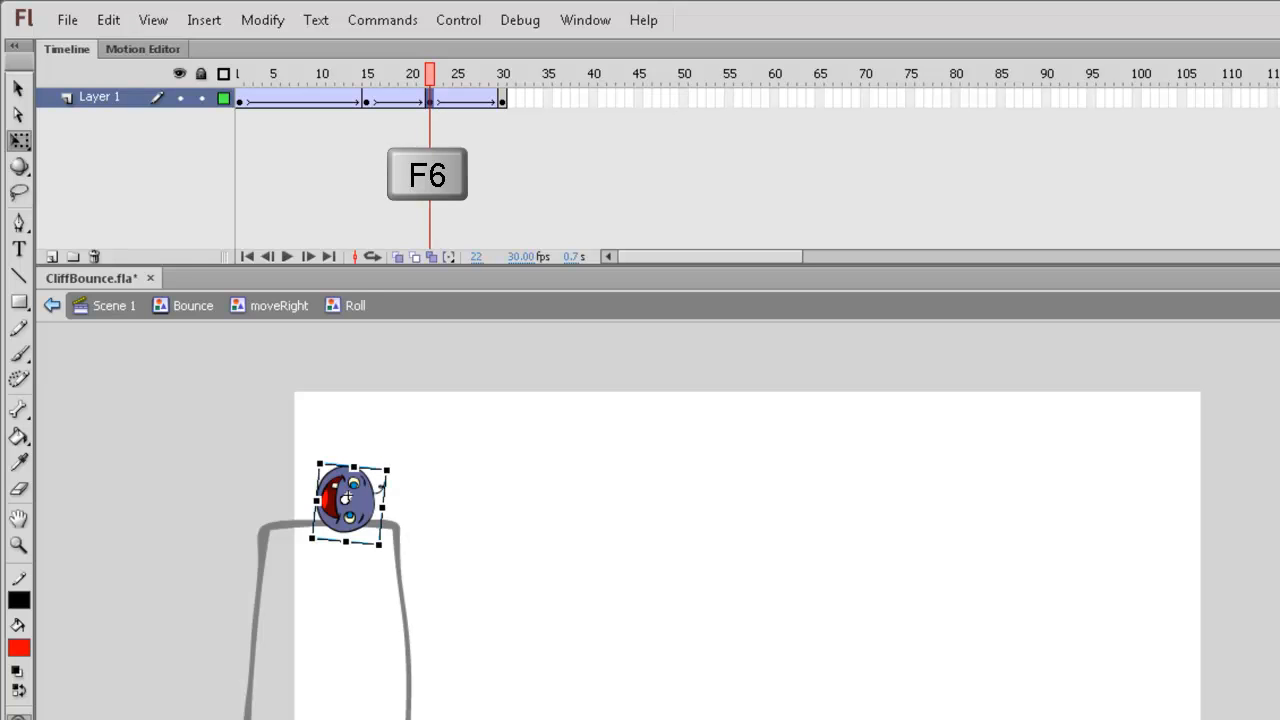
drag(389, 467, 246, 566)
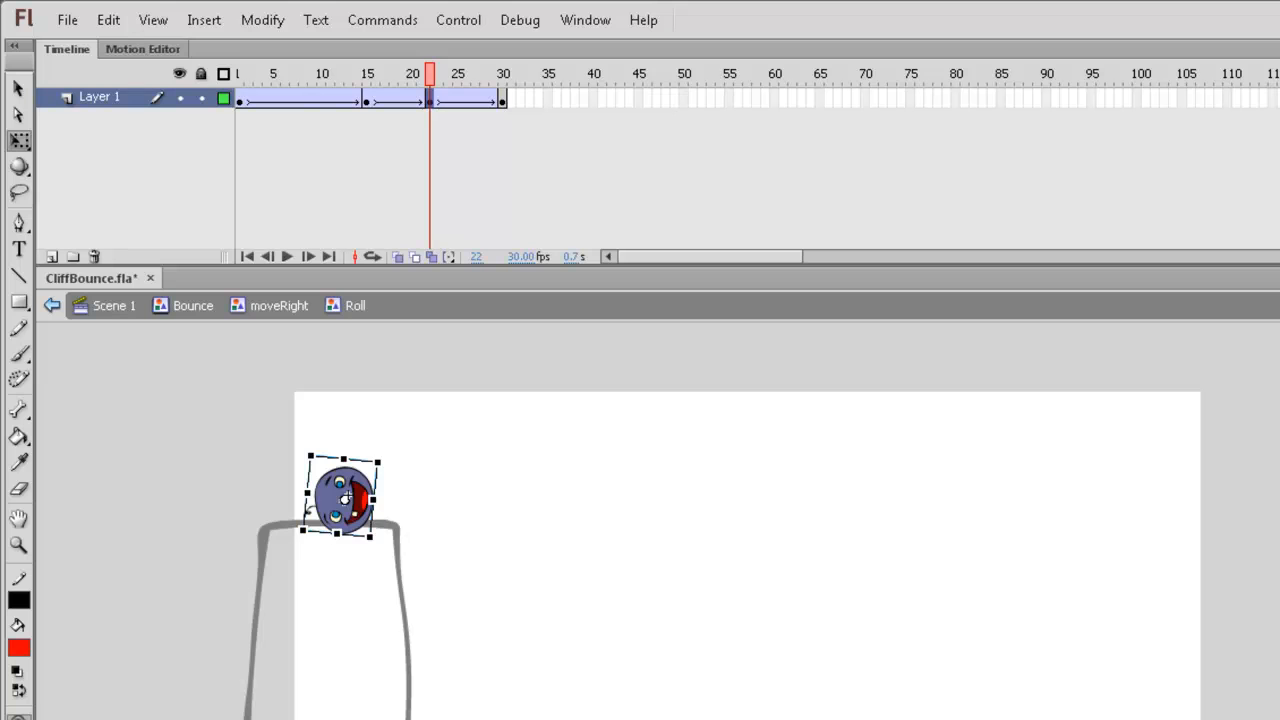
drag(430, 74, 239, 74)
key(Return)
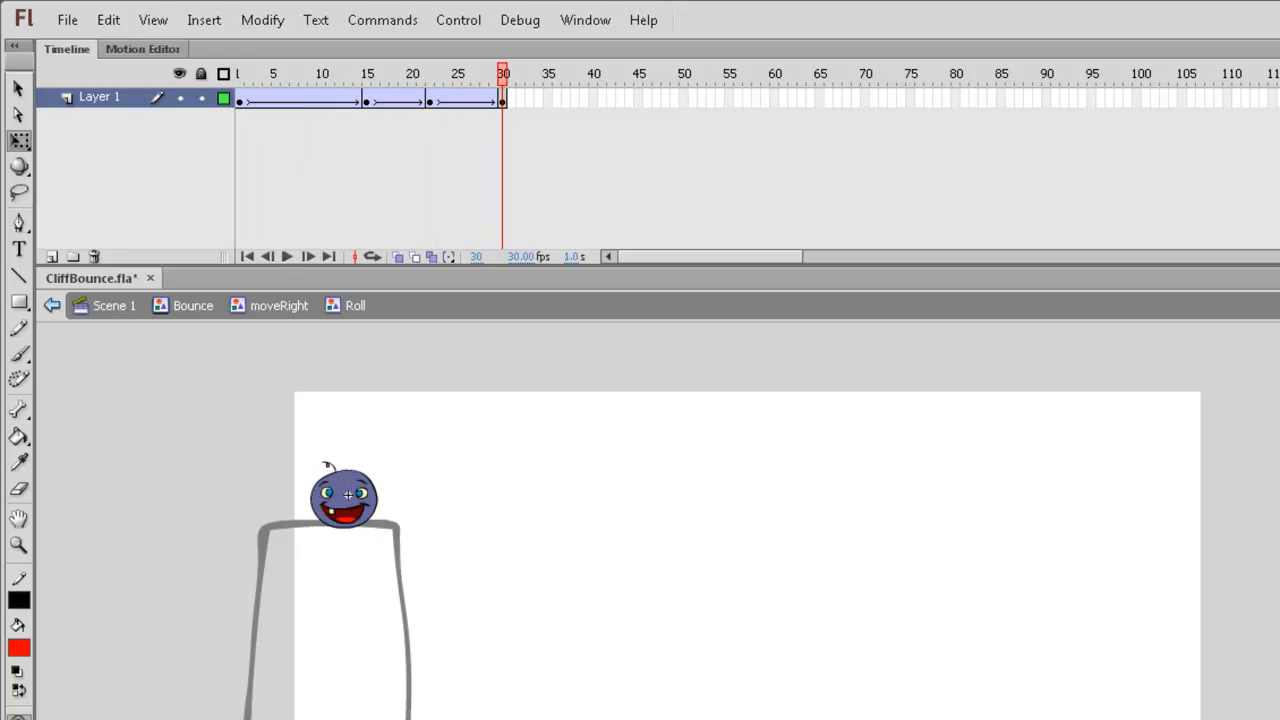
Add a keyframe at frame 8 in Roll and play the complete rotation through frame 30.
key(Return)
key(F6)
key(Return)
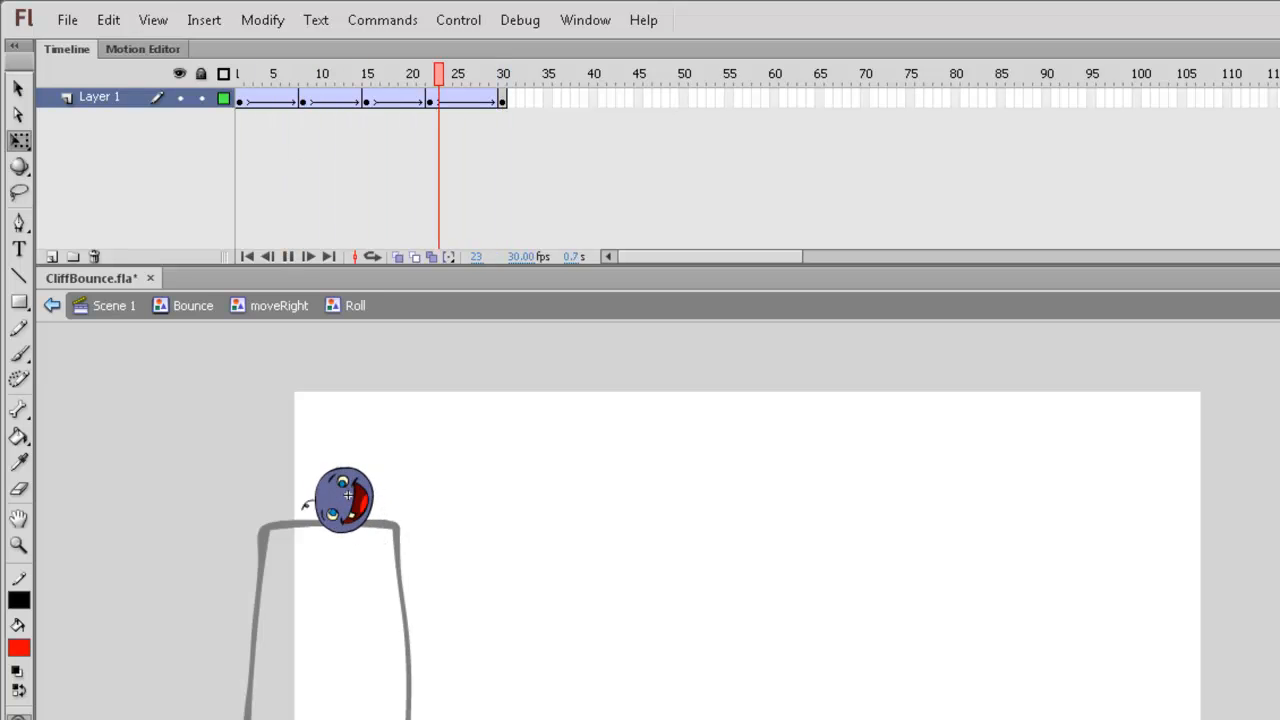
key(Return)
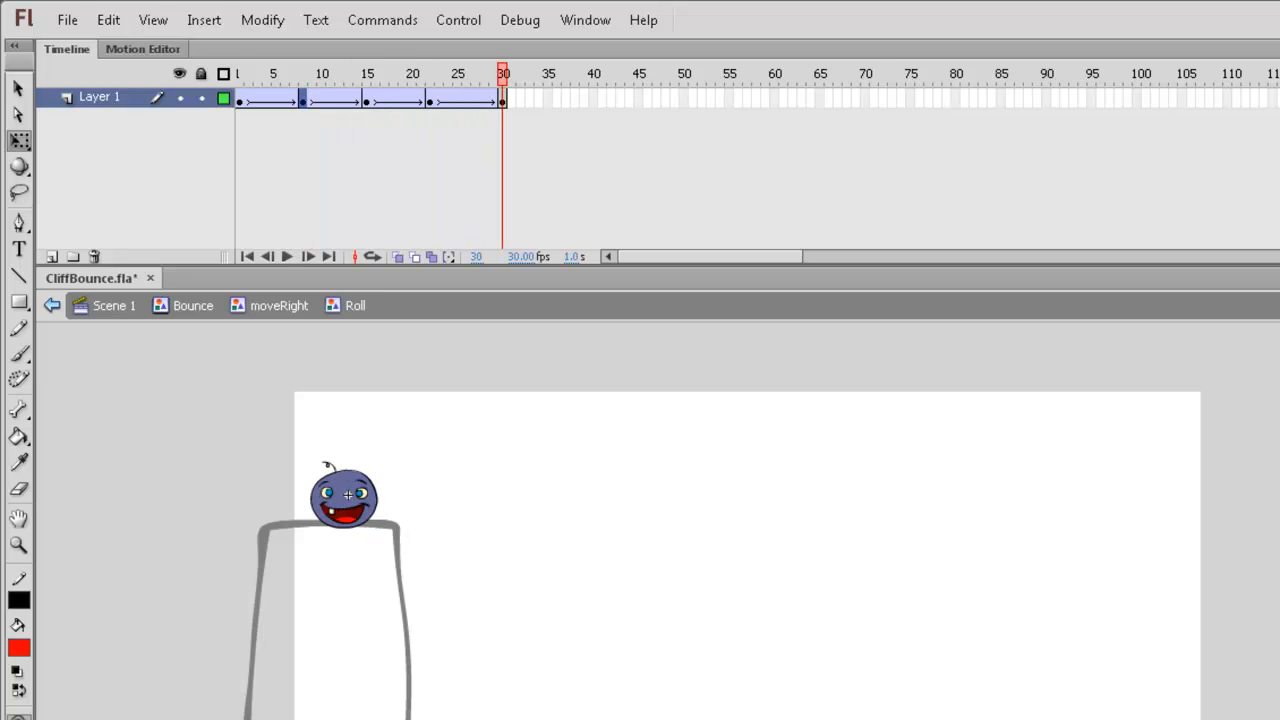
Return to the moveRight symbol, play its timeline to check the rolling movement, and go up to the Bounce symbol.
click(279, 306)
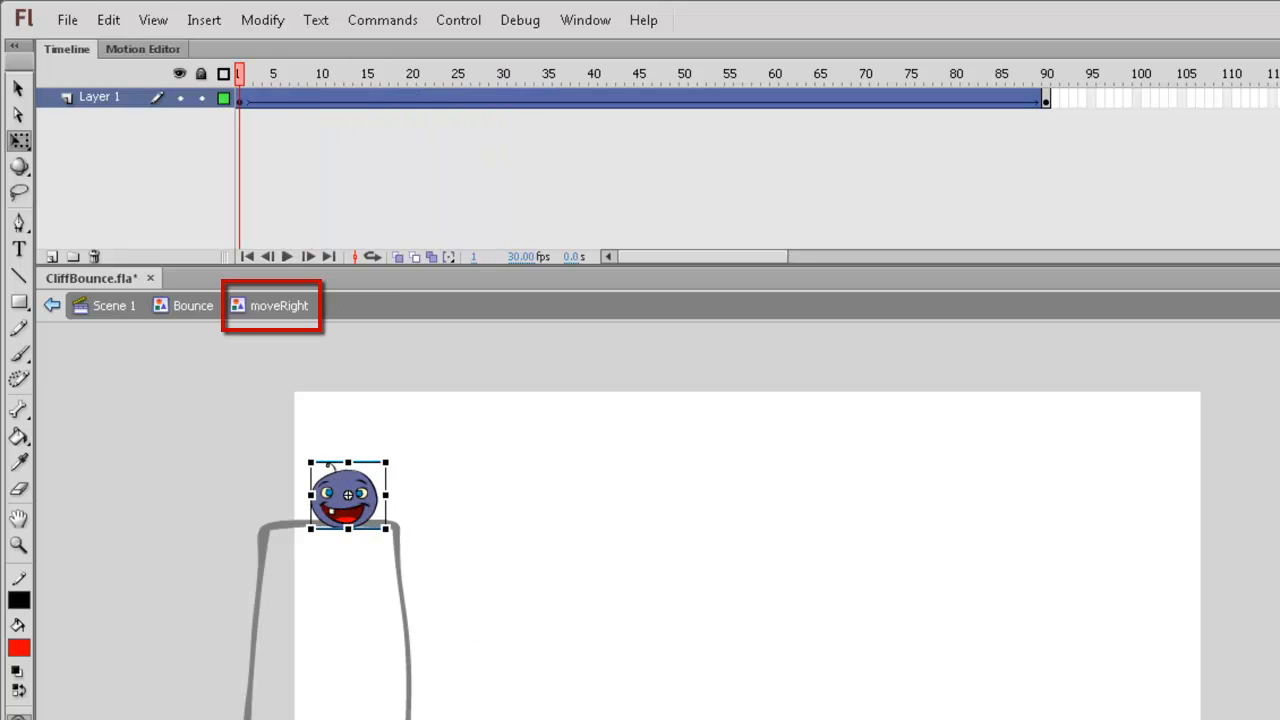
key(Return)
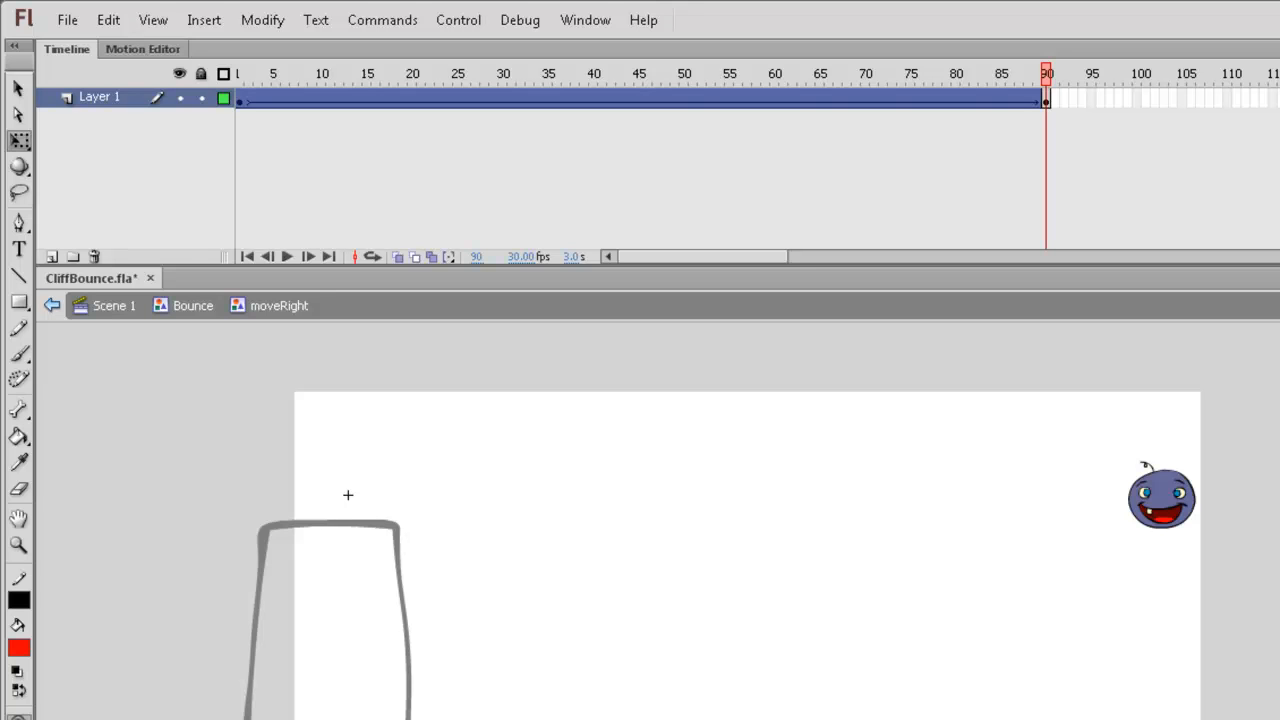
key(Return)
double_click(348, 495)
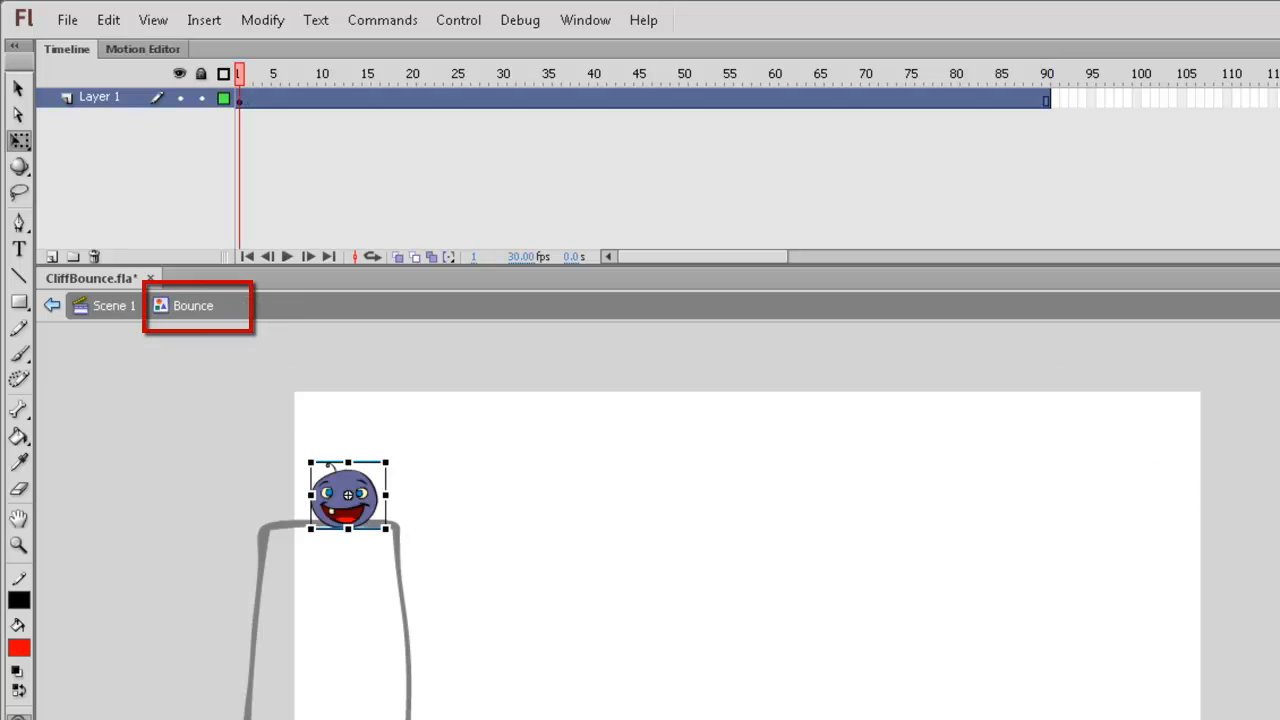
Play the Bounce timeline and add a keyframe at frame 5, where the character leaves the cliff edge.
key(Return)
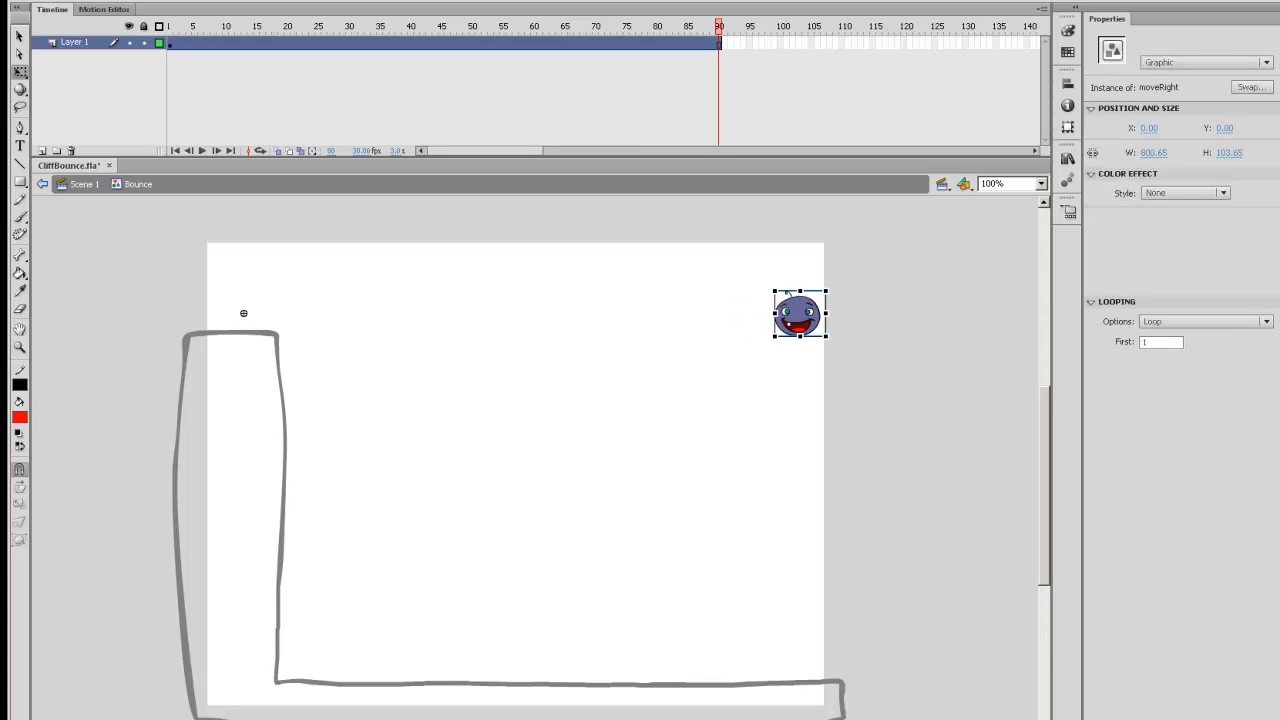
key(Return)
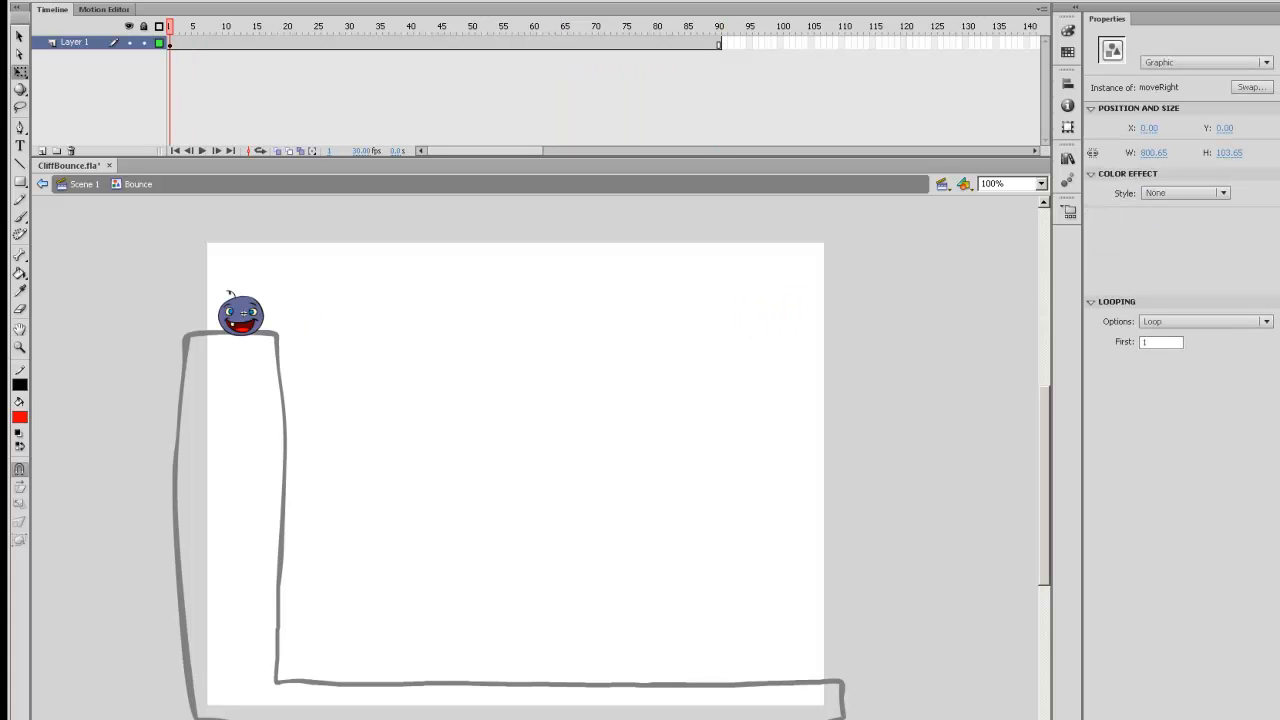
key(period)
key(period)
key(period)
key(period)
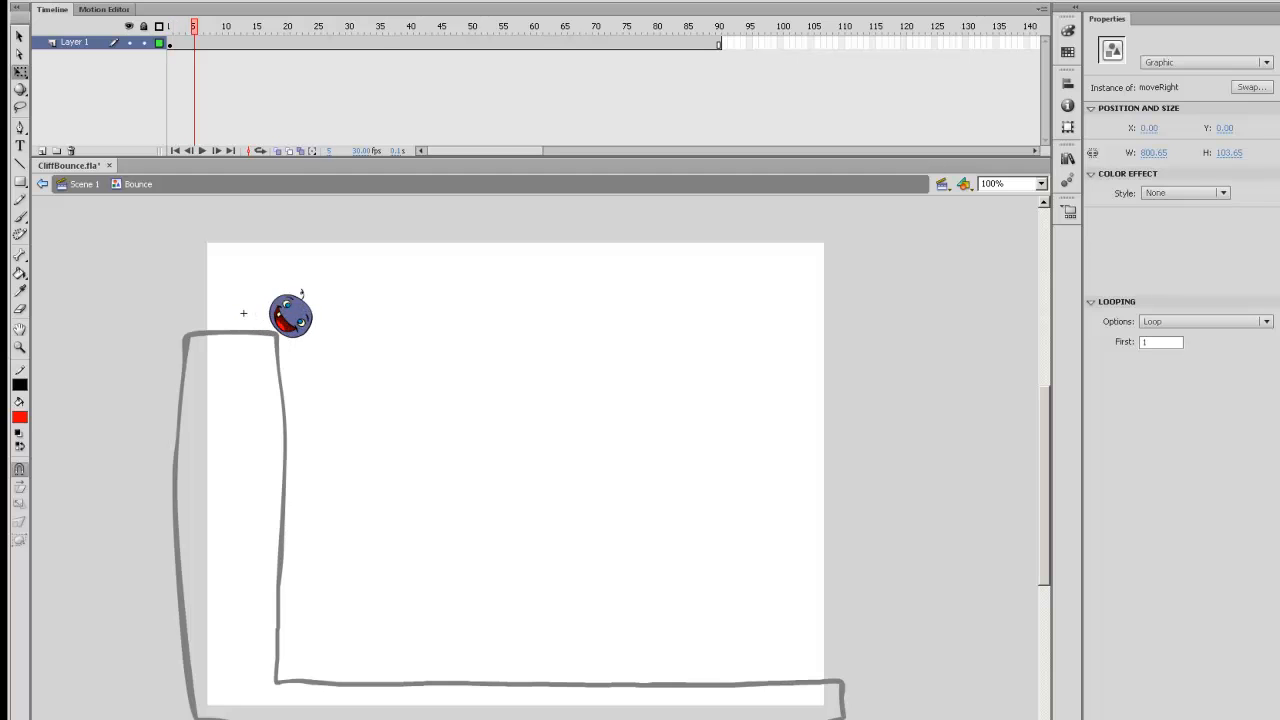
key(F6)
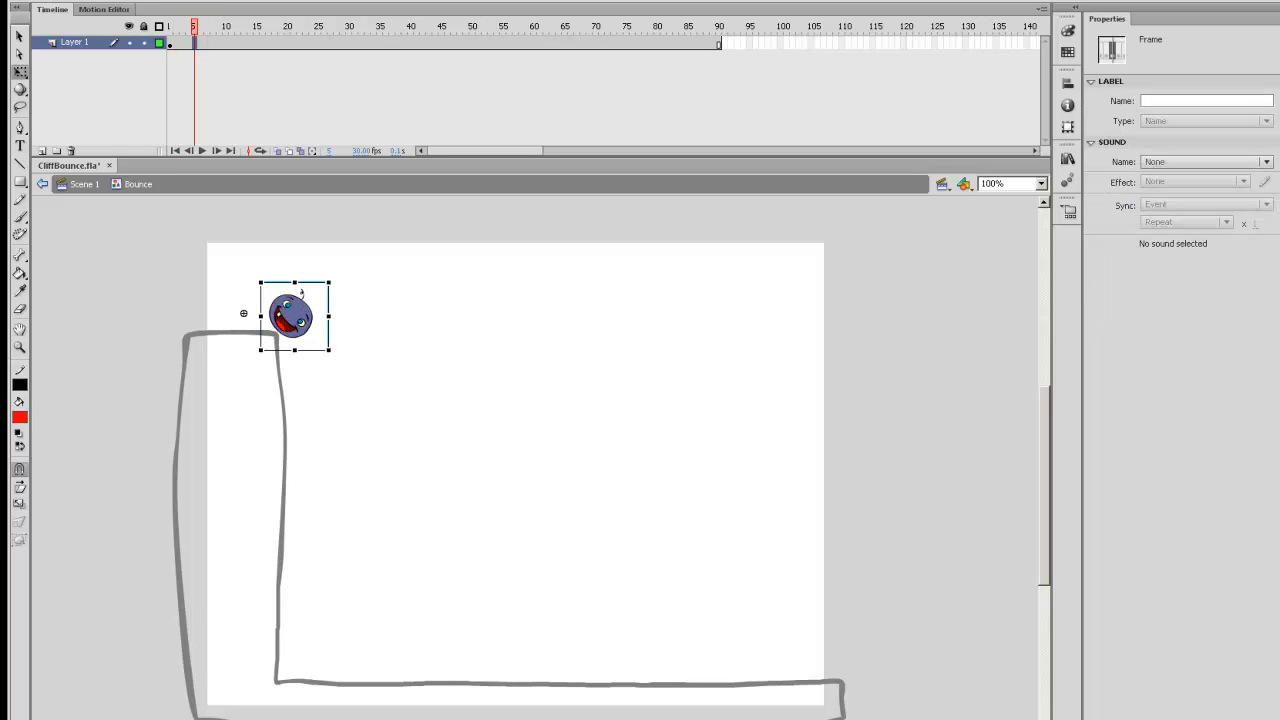
key(F6)
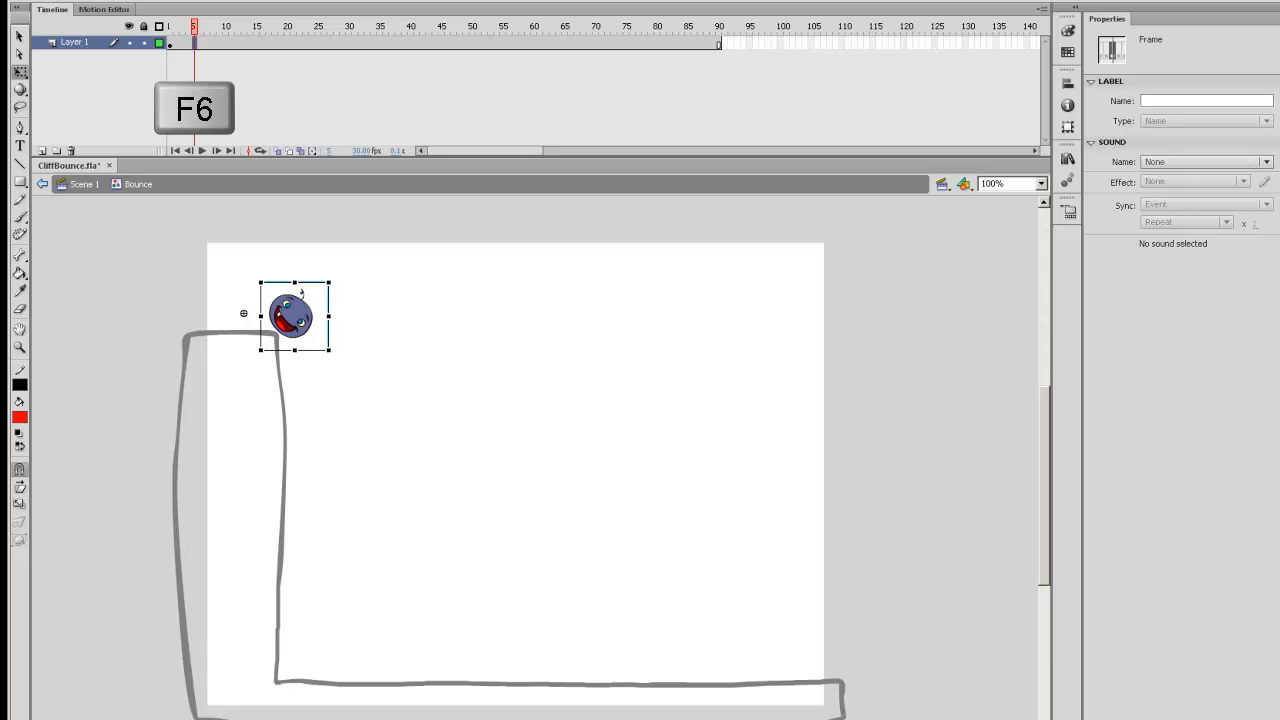
Add a keyframe at frame 13, move the character straight down onto the ground line at about Y 451, and play the timeline.
key(Return)
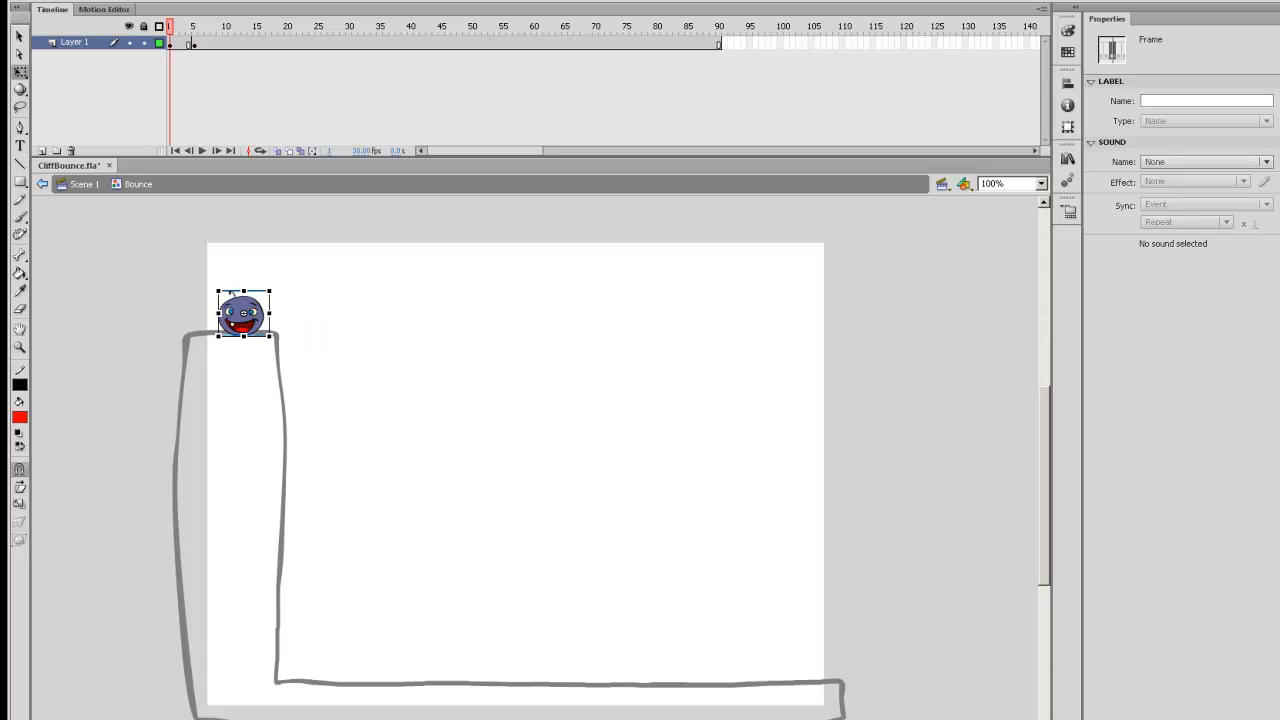
key(Return)
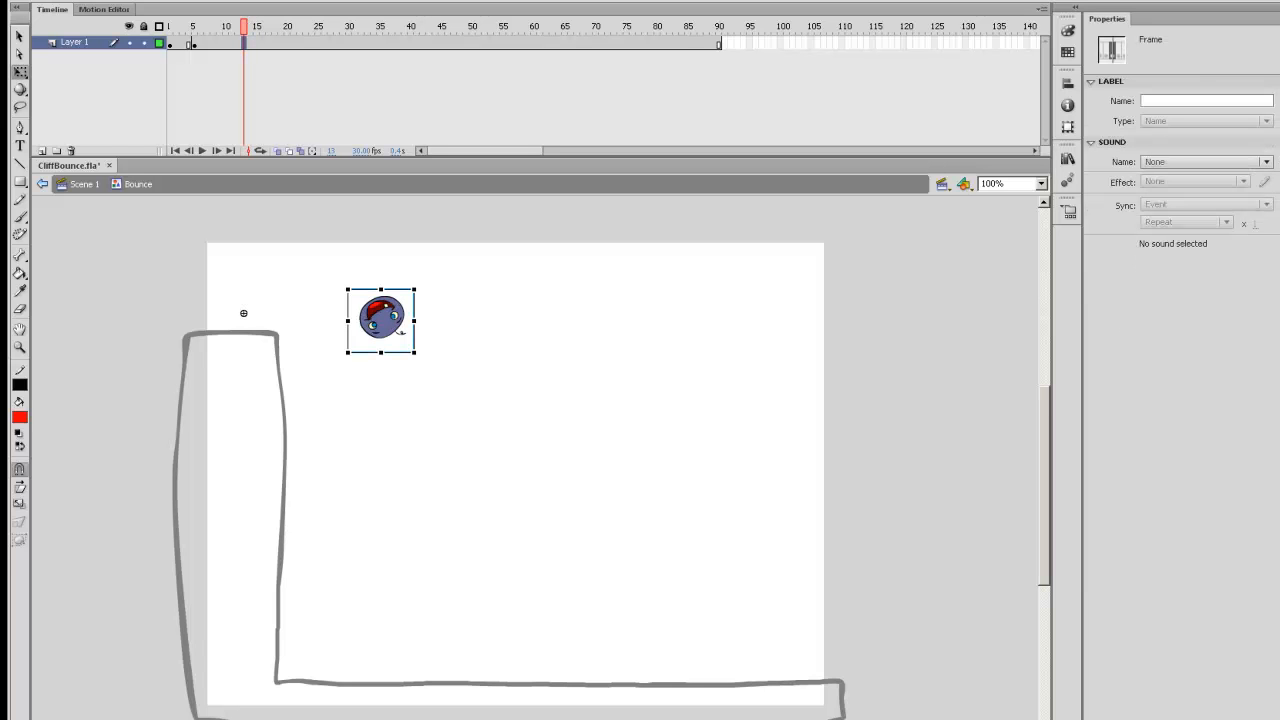
key(F6)
drag(393, 328, 400, 680)
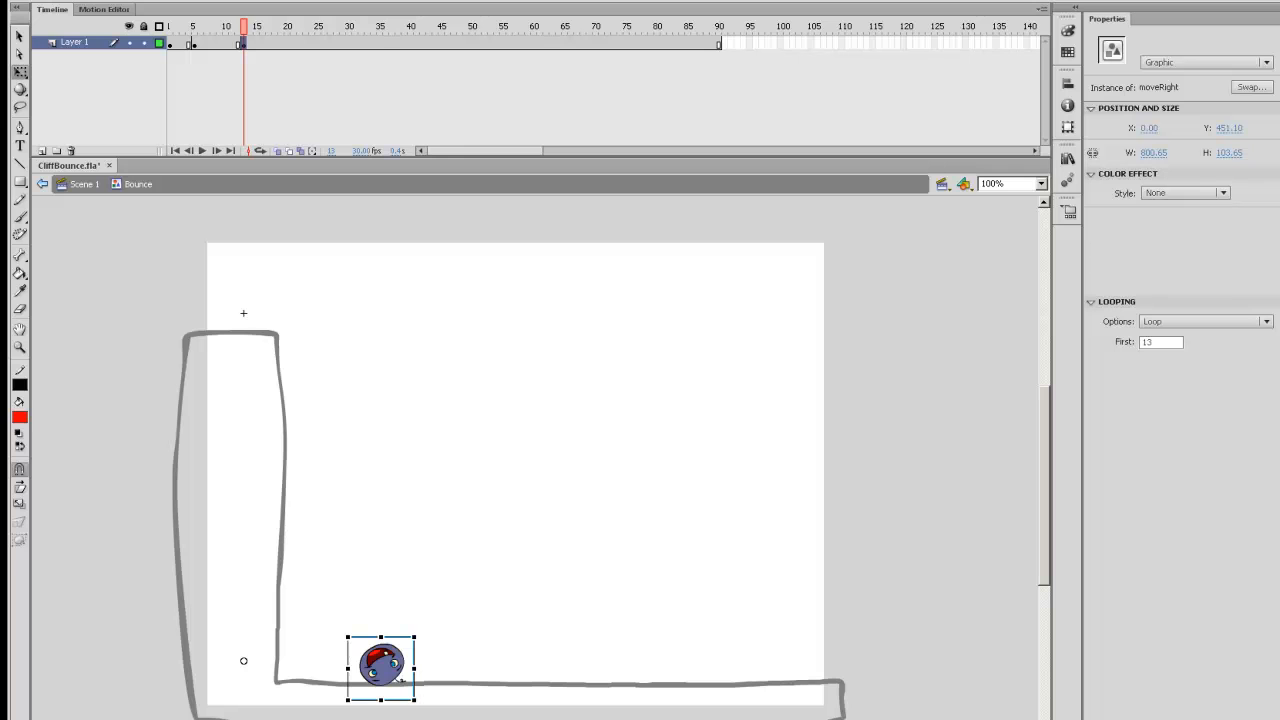
key(Return)
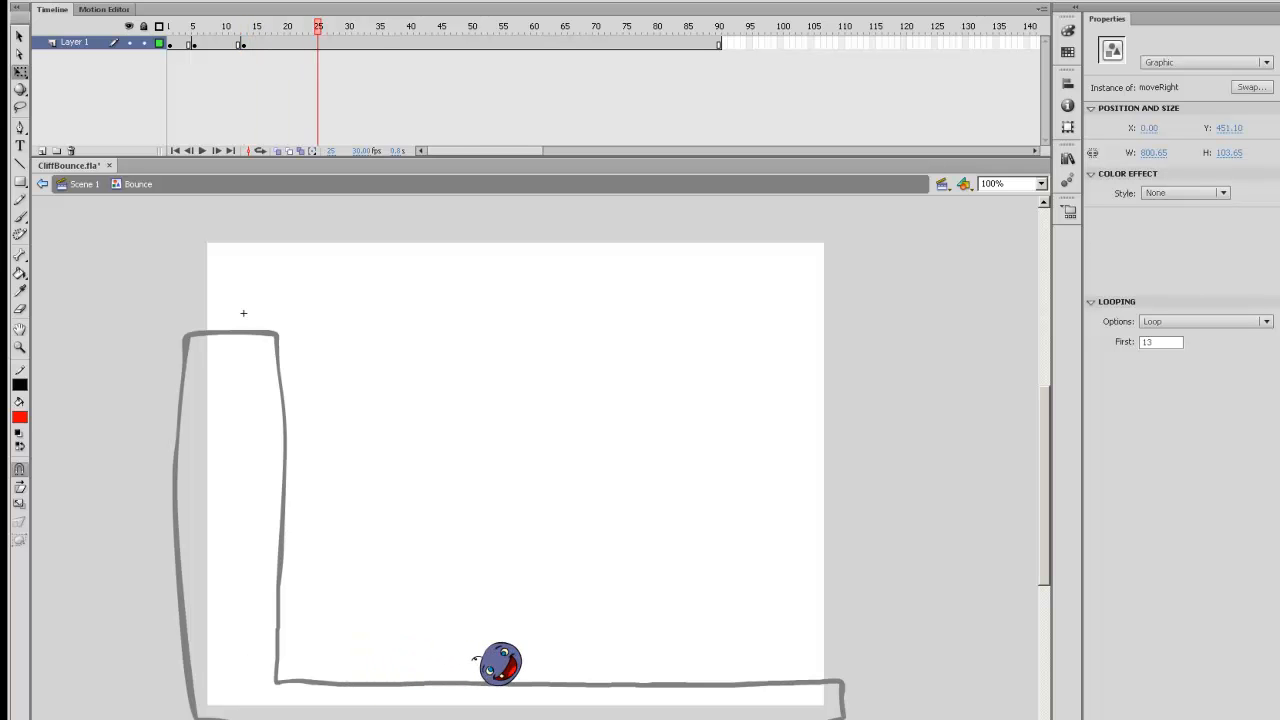
Add keyframes at frames 30 and 43 in Bounce for the second and third ground contacts.
key(Return)
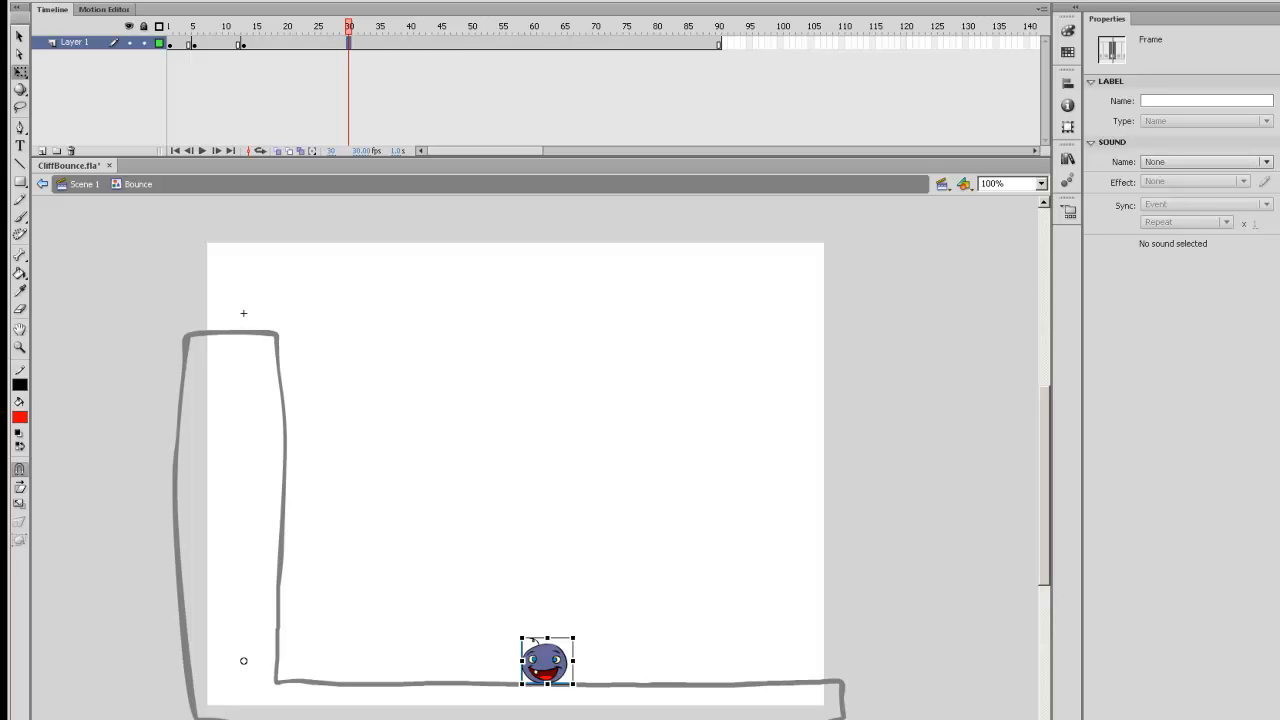
key(F6)
key(period)
click(243, 313)
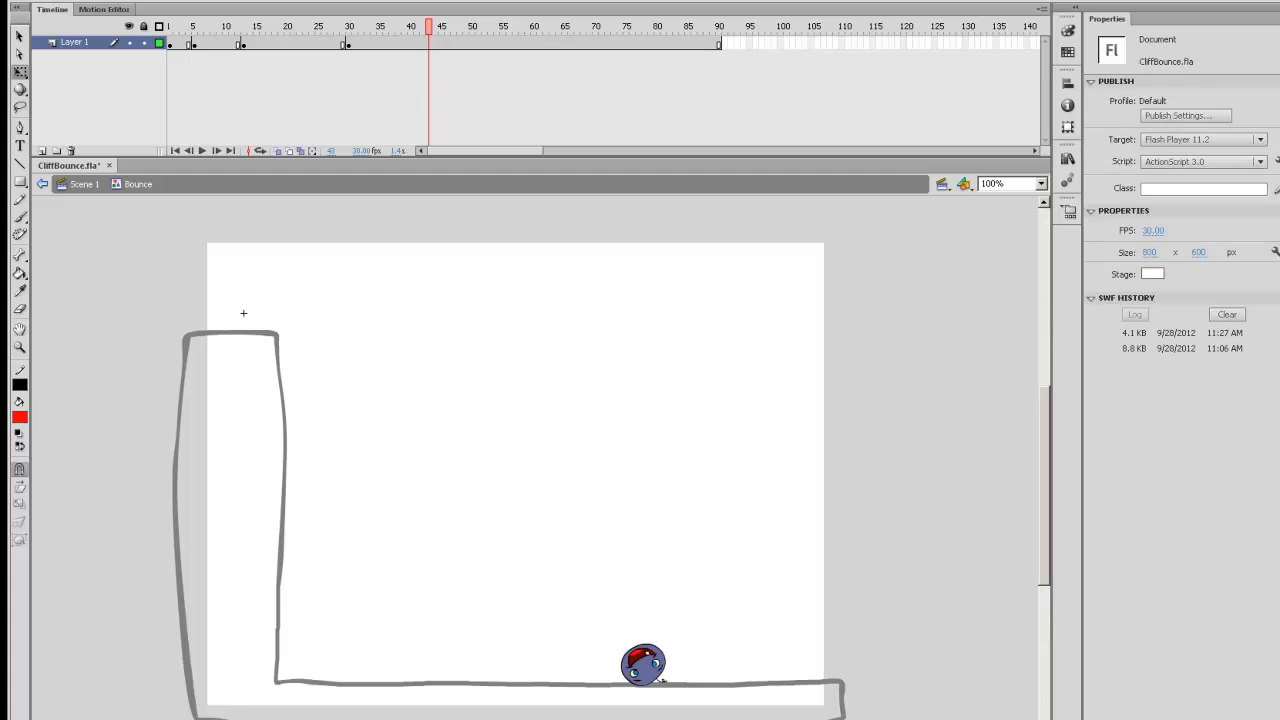
click(428, 44)
key(F6)
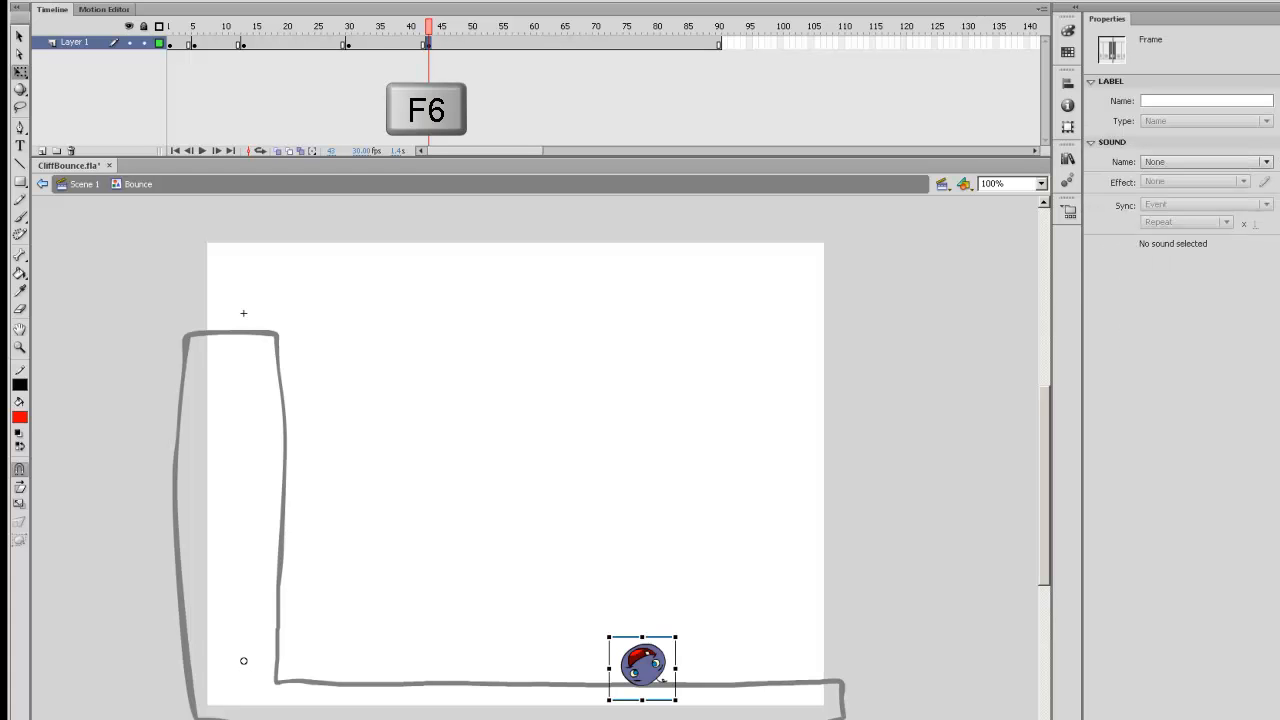
Add ground-contact keyframes at frames 52 and 59, and play the timeline to its end.
key(Return)
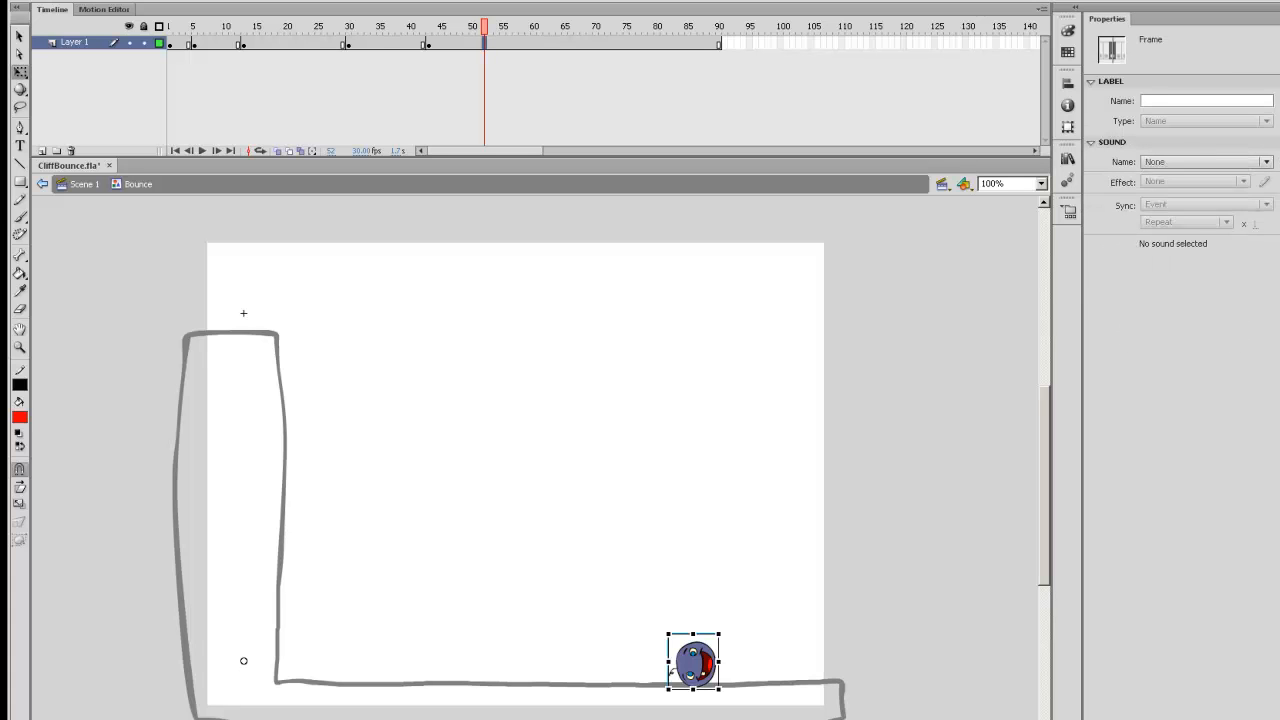
key(F6)
key(Return)
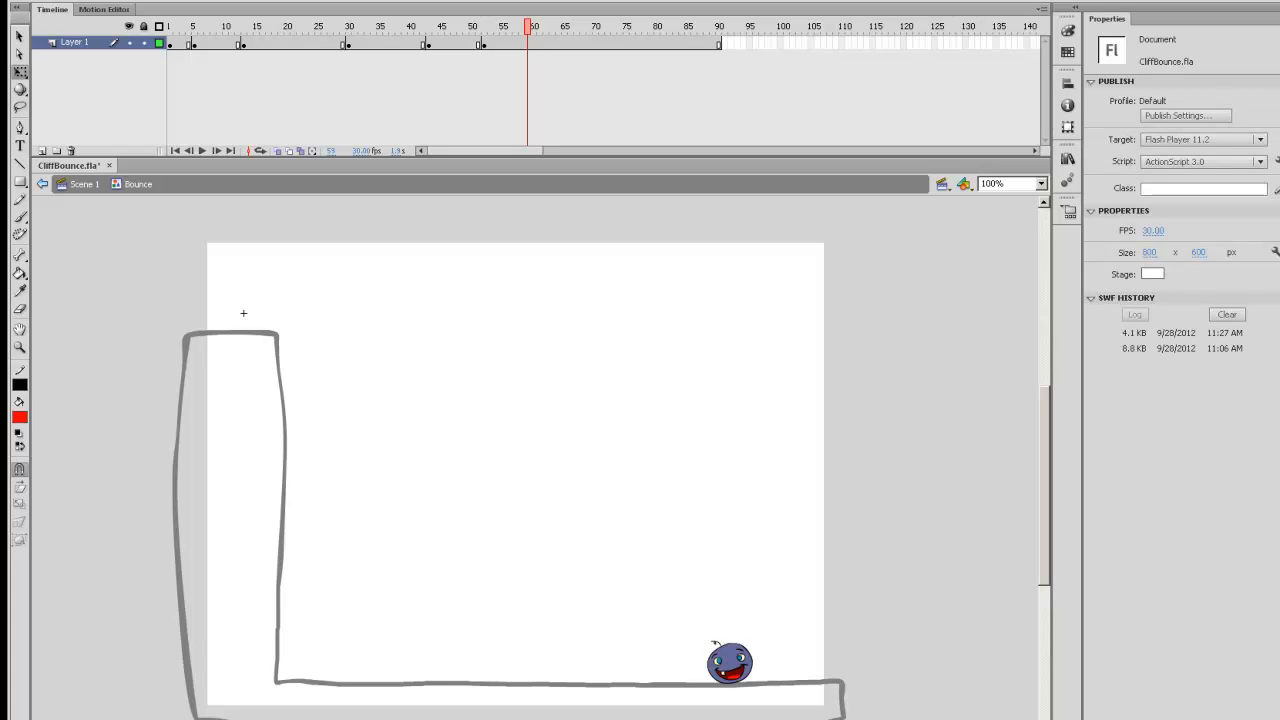
key(F6)
key(Return)
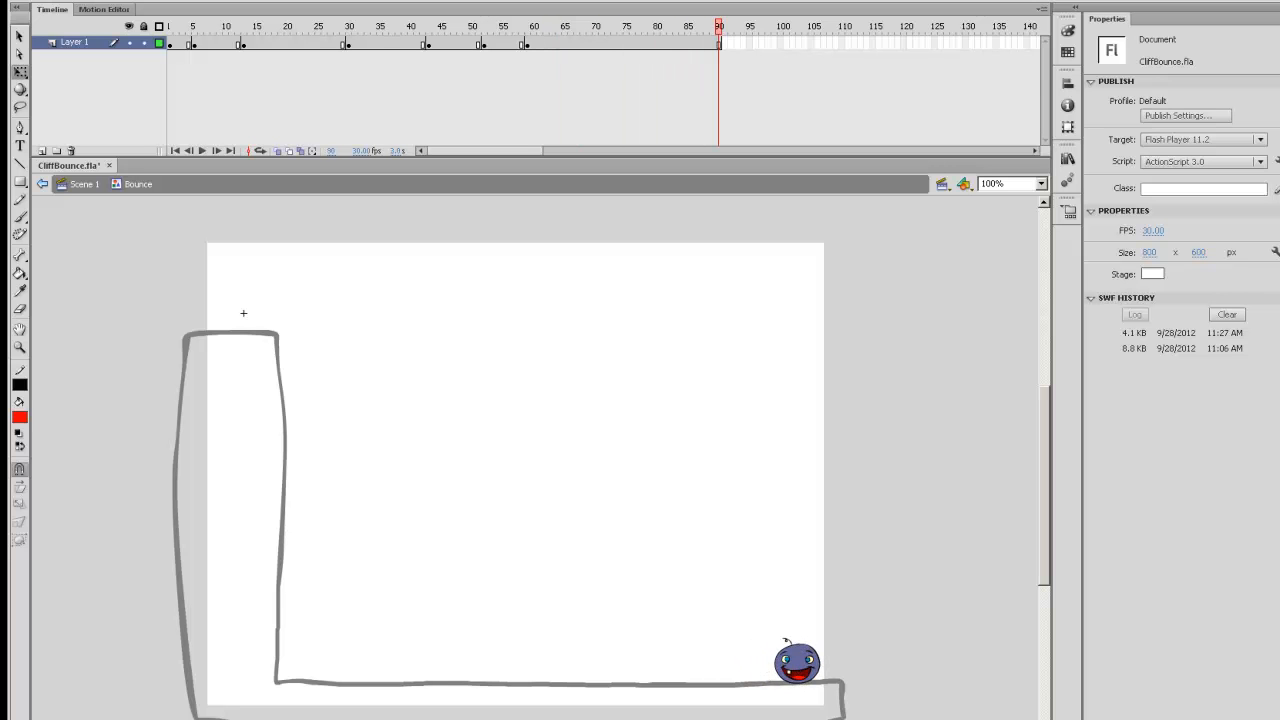
Create classic tweens across all the keyframe spans of Layer 1 in Bounce.
drag(190, 43, 577, 43)
right_click(570, 42)
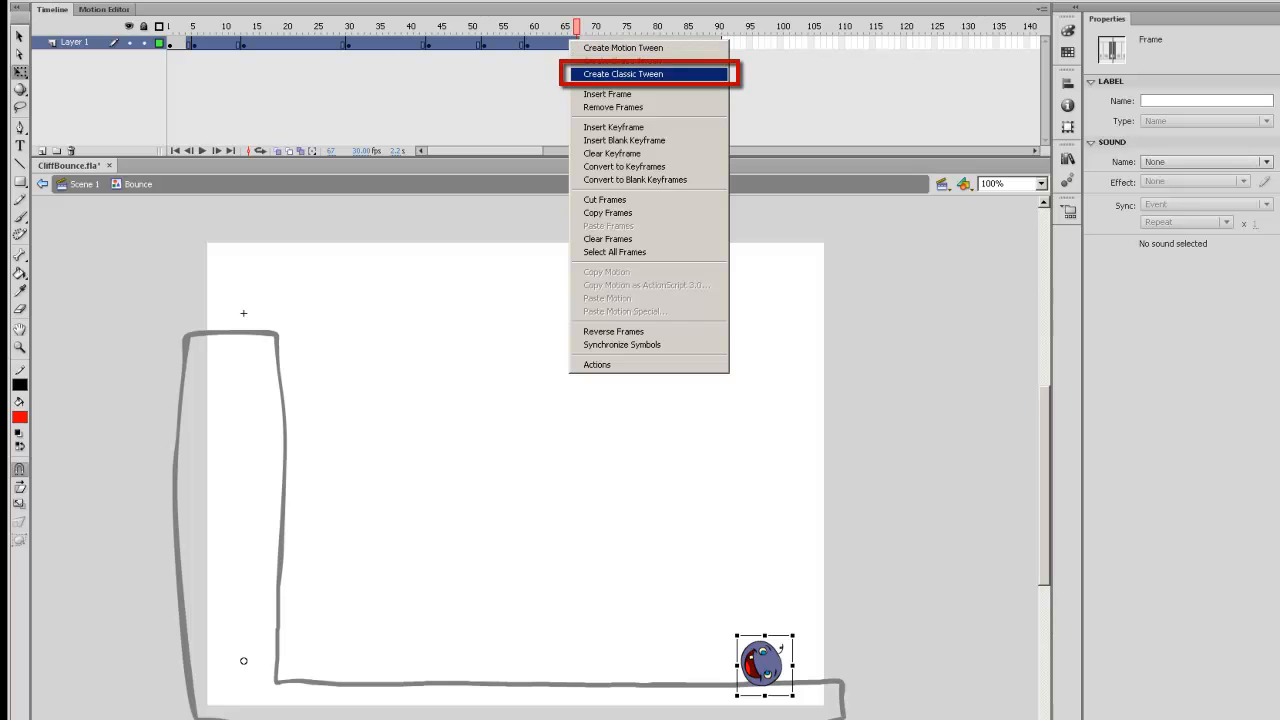
click(623, 74)
click(243, 313)
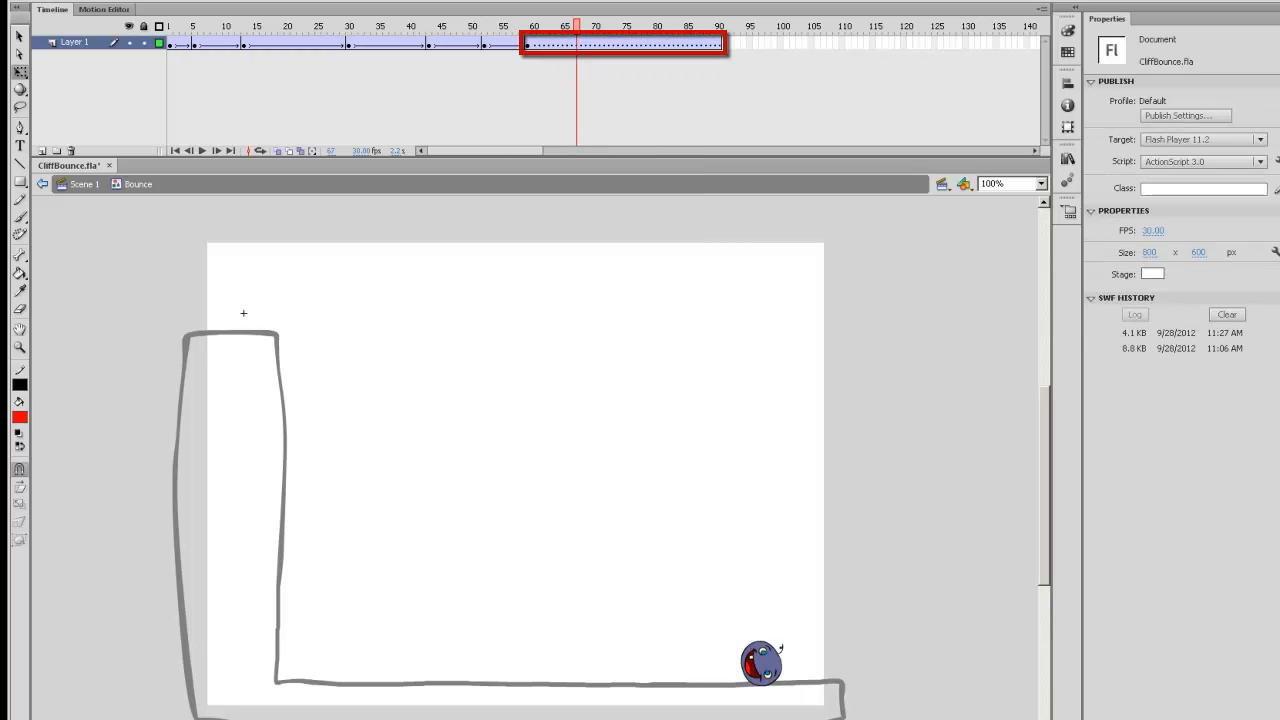
Remove the tween from the last span, after the keyframe at frame 59, and play the timeline.
key(Return)
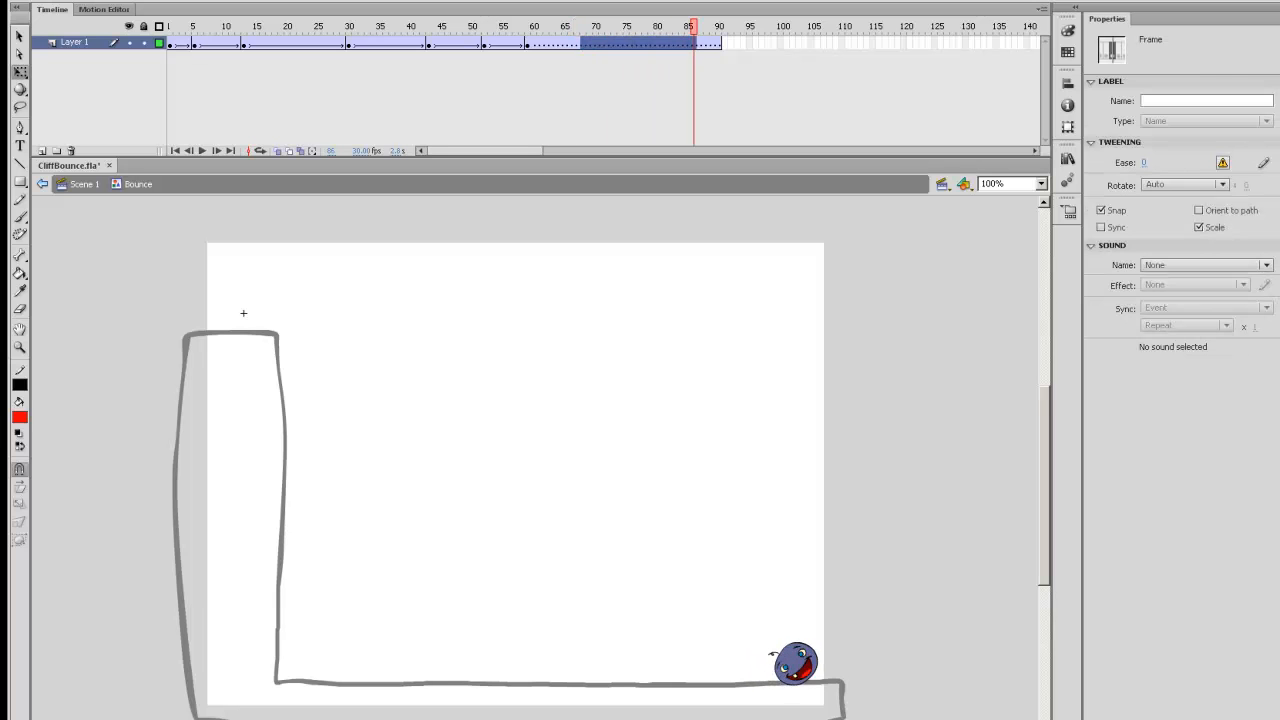
right_click(677, 43)
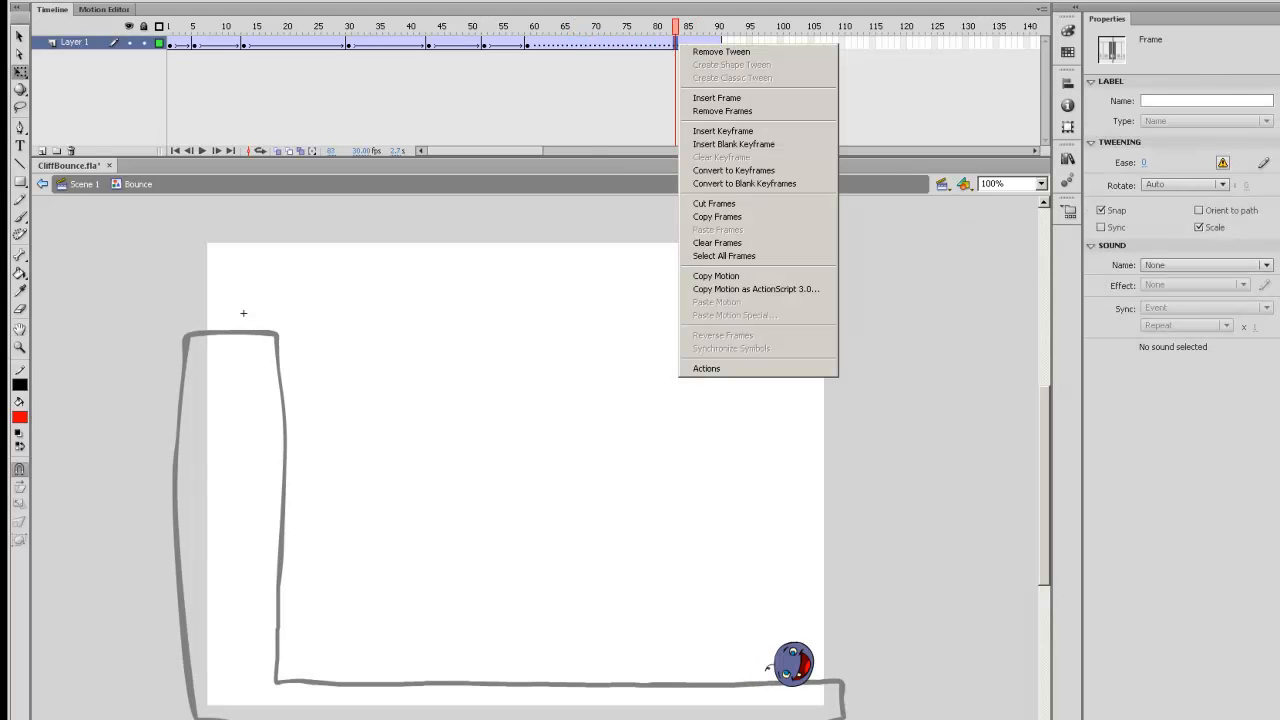
click(730, 48)
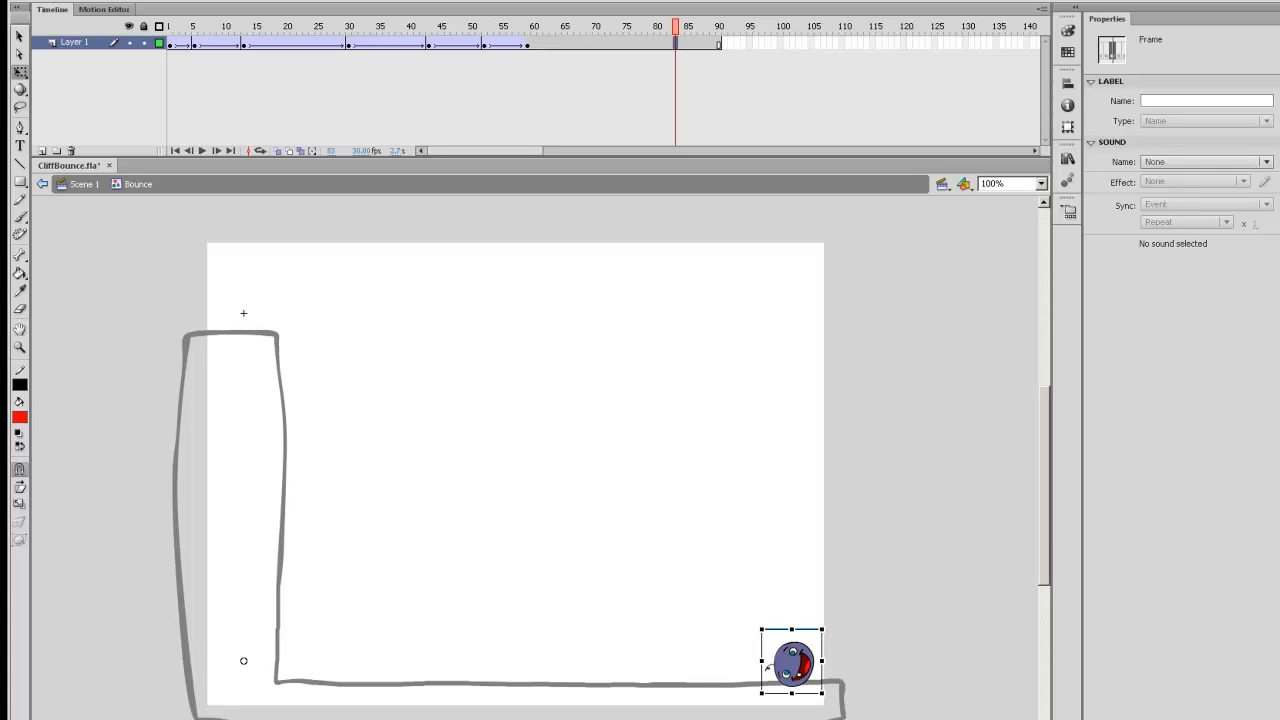
key(Return)
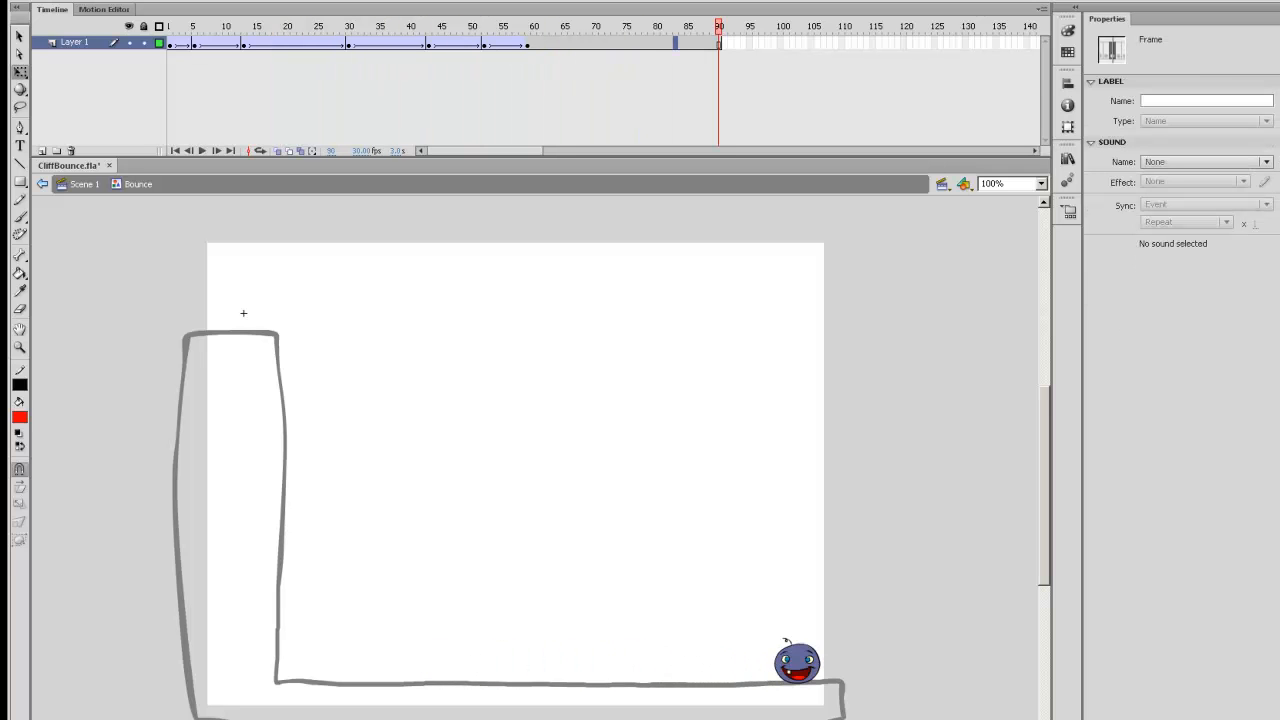
Add a keyframe at frame 21, raise the character straight up to about Y 166, and play the first bounce.
key(Return)
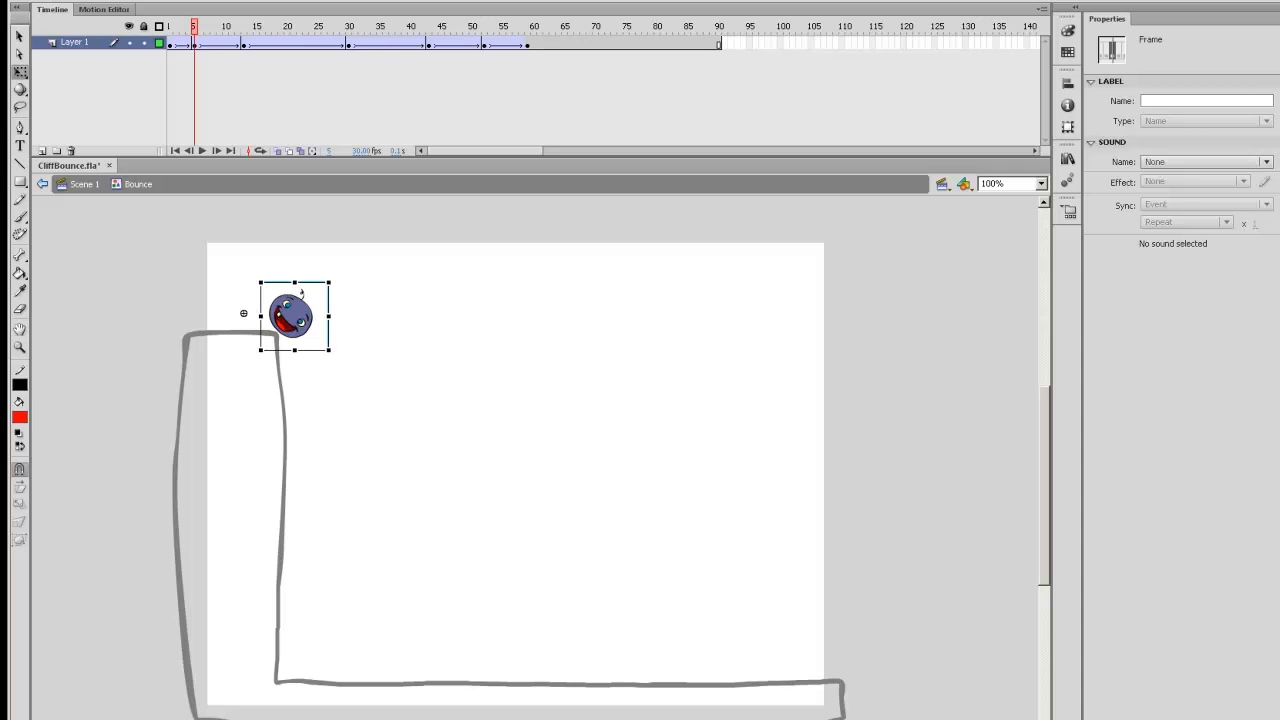
key(Return)
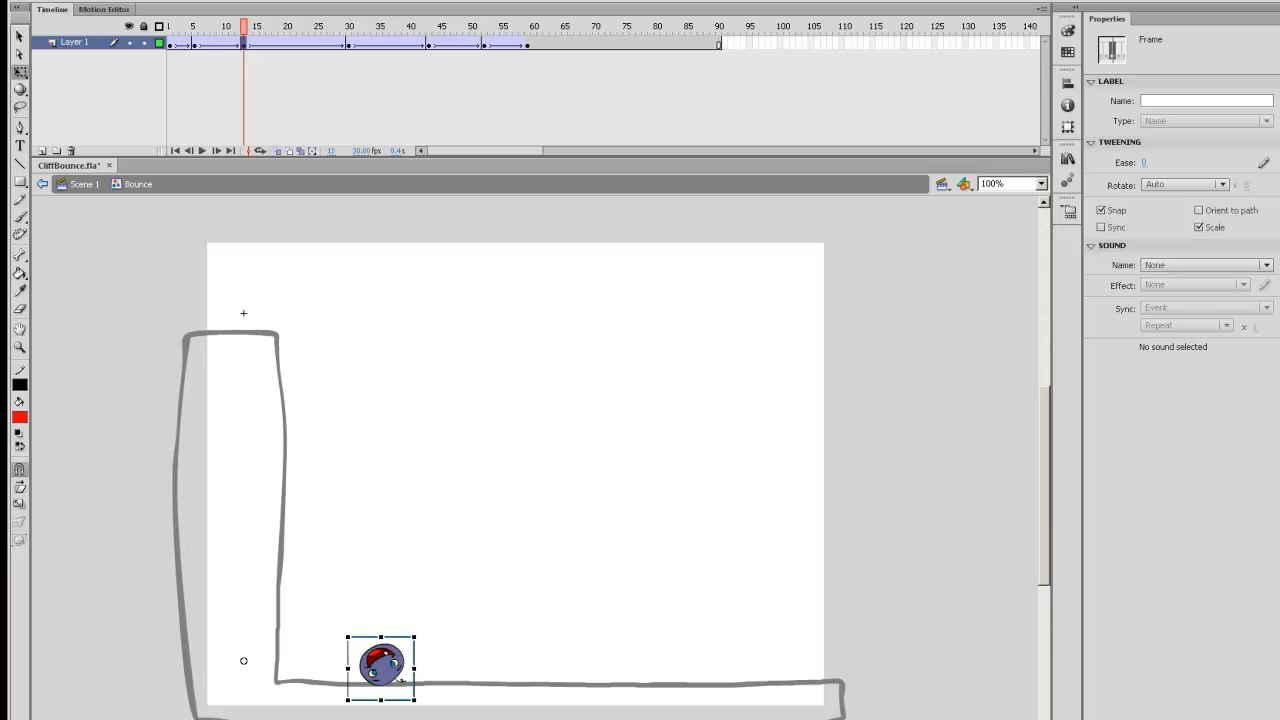
key(Return)
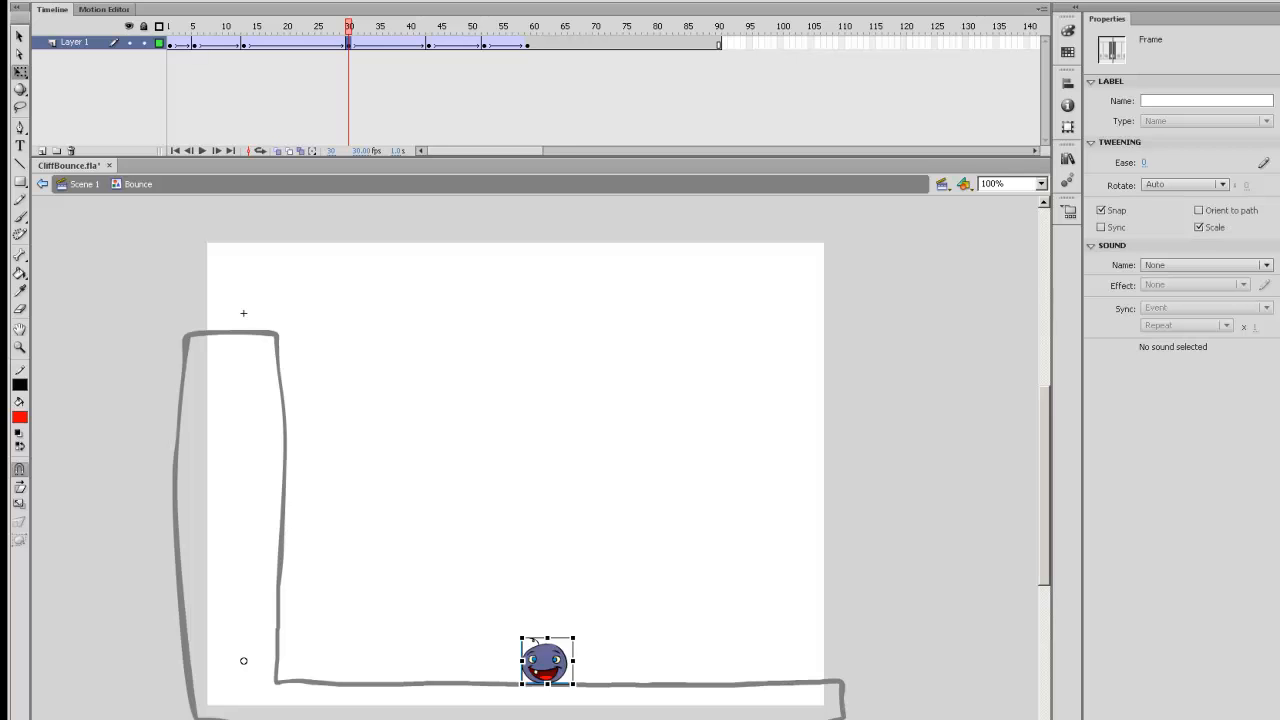
click(293, 43)
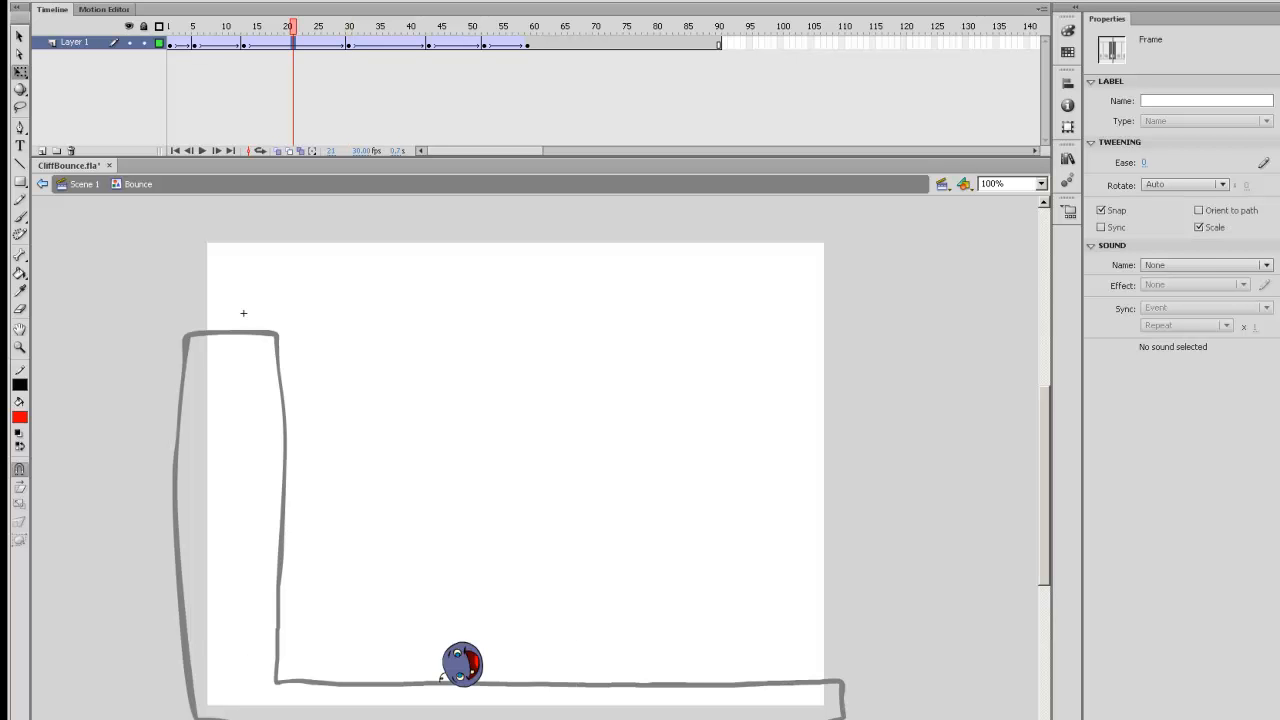
key(F6)
drag(460, 663, 460, 443)
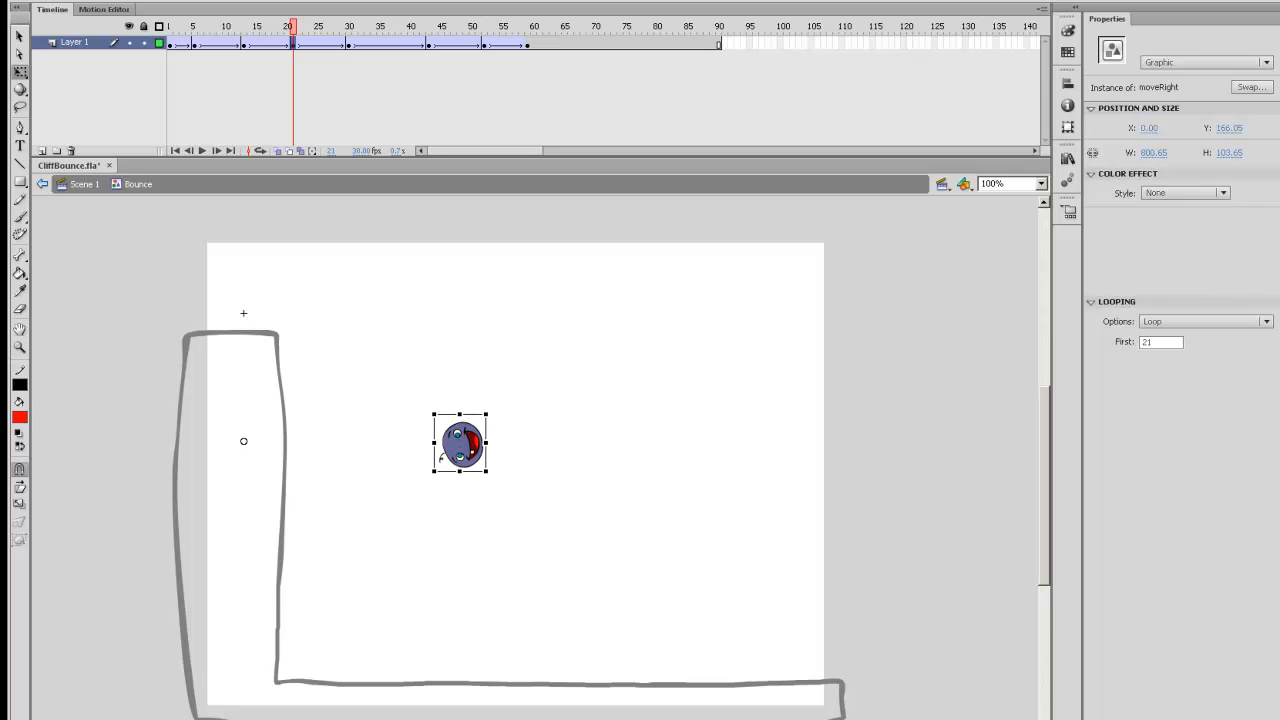
key(Return)
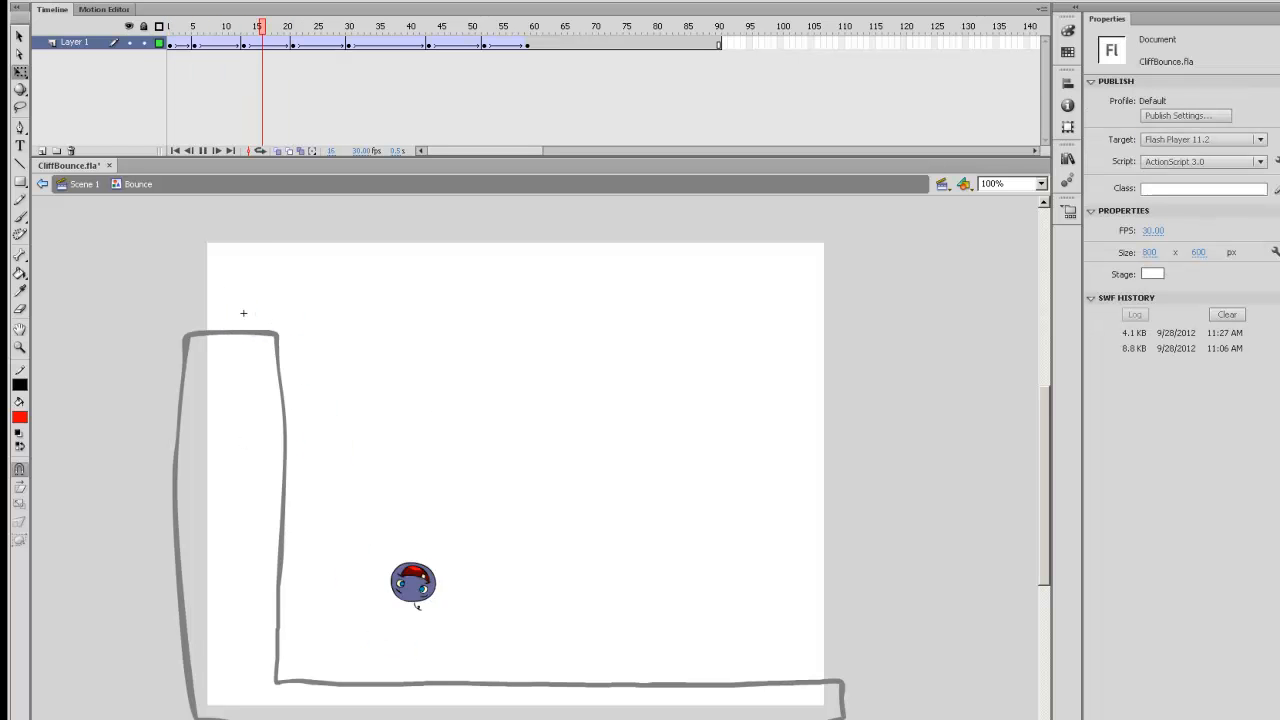
key(Return)
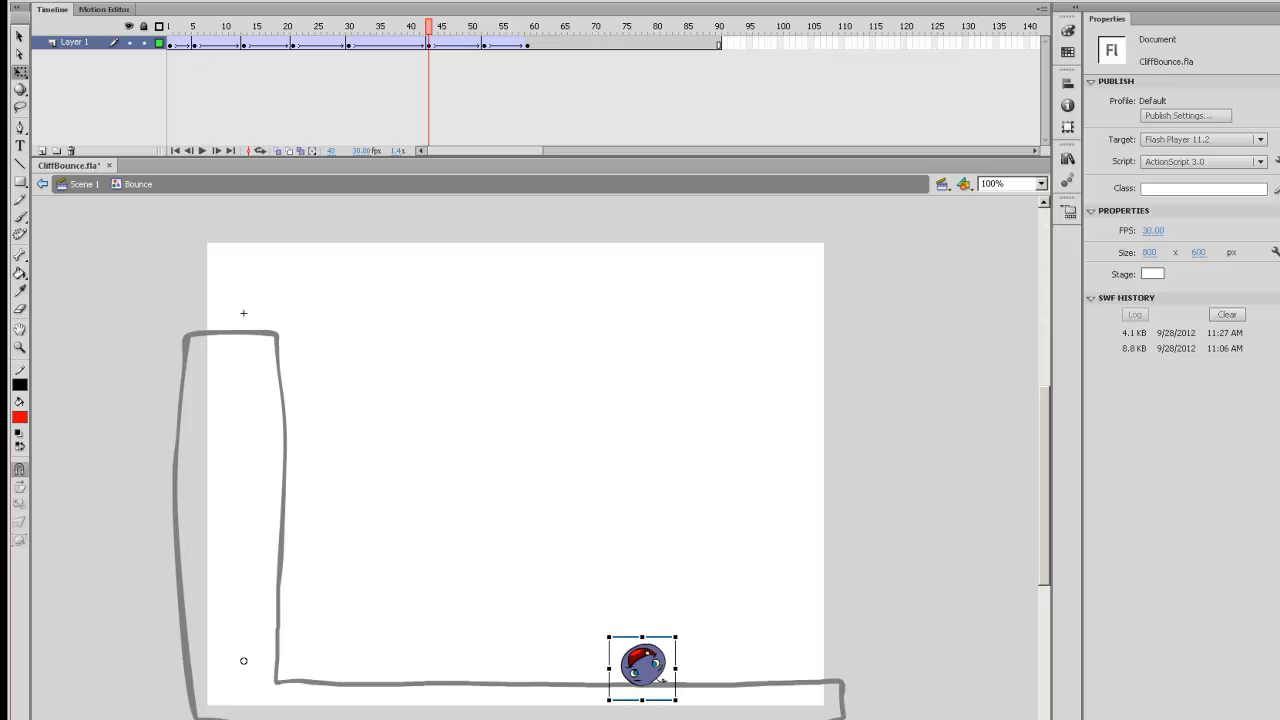
Add a keyframe at frame 36, between the ground contacts at frames 30 and 43, and nudge the character straight up for the second bounce.
key(Return)
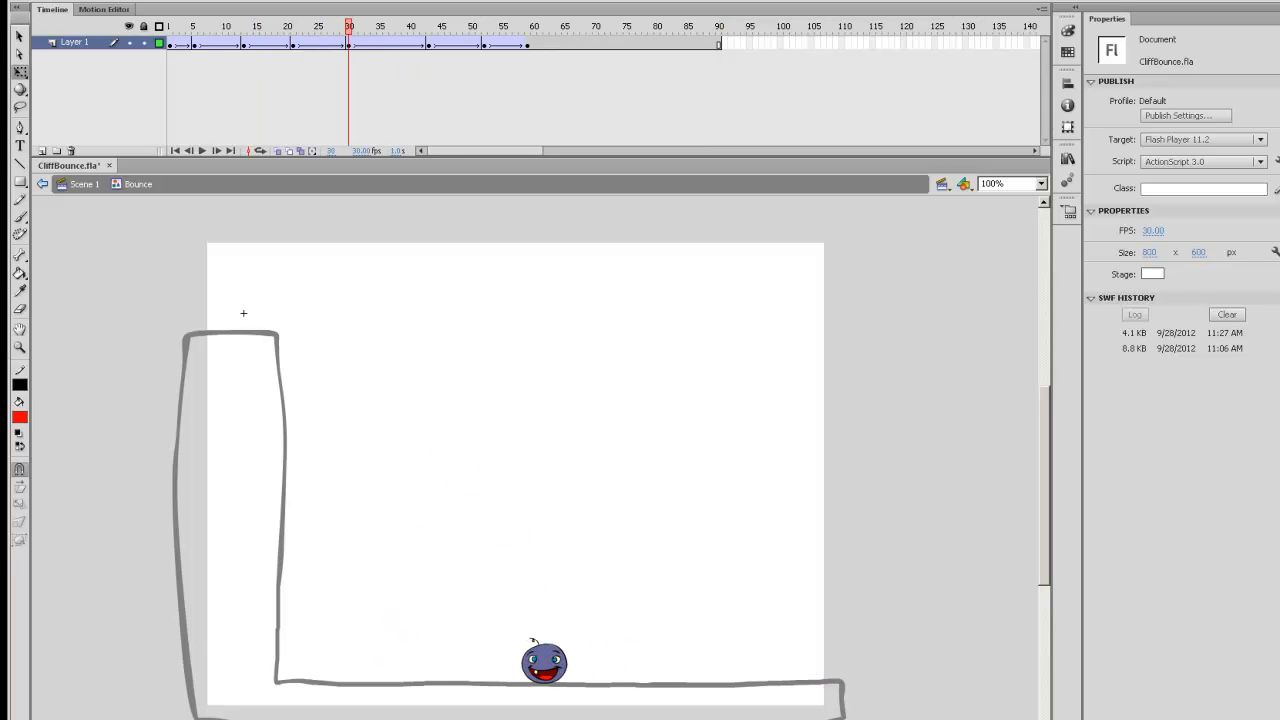
key(Return)
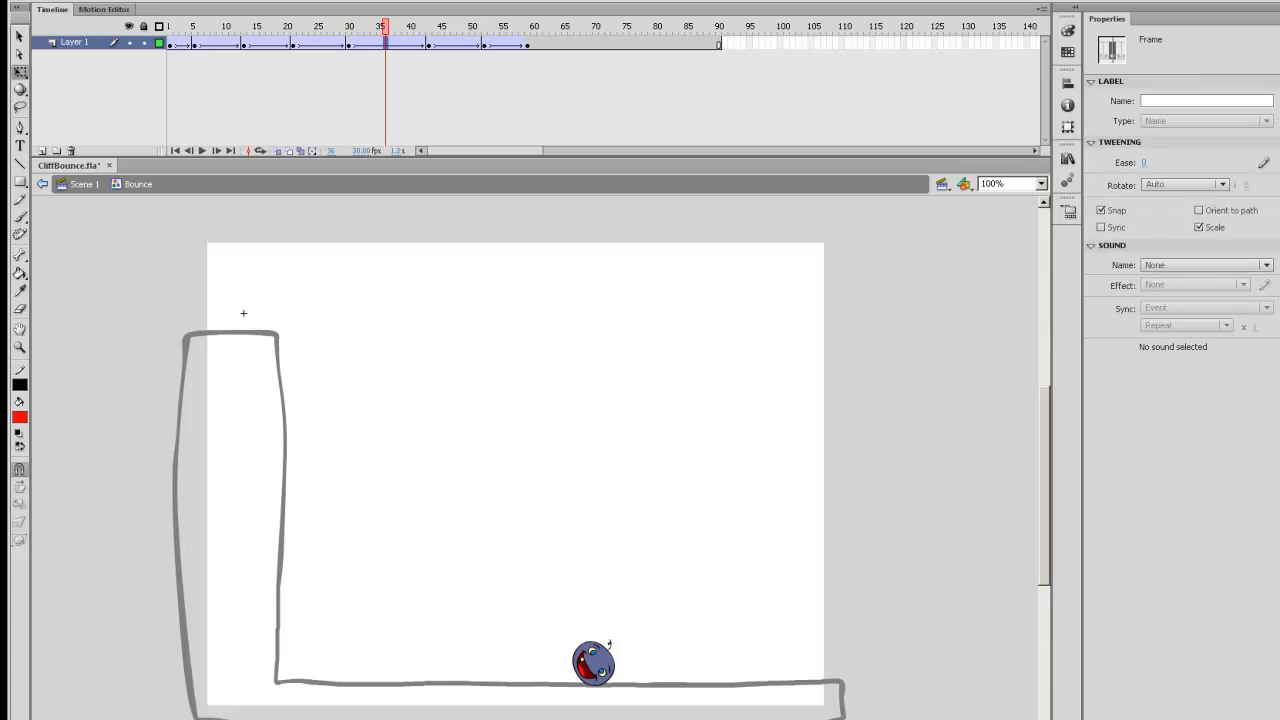
click(429, 43)
click(392, 43)
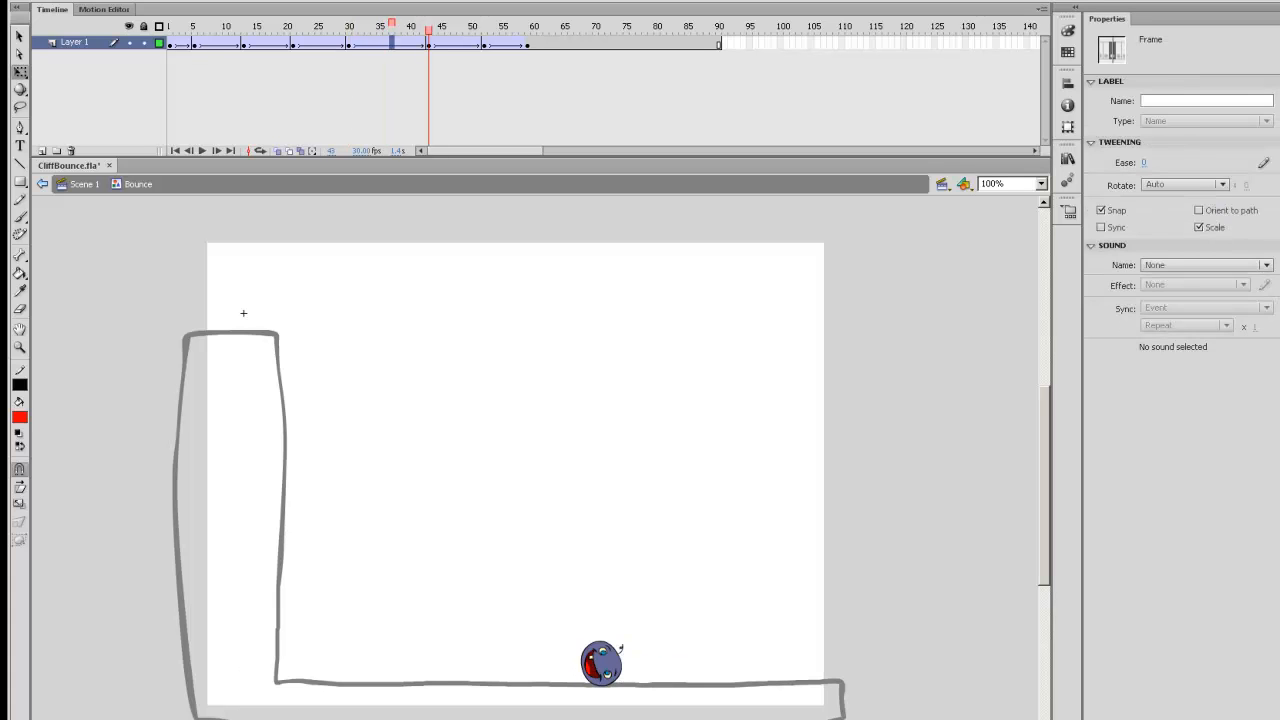
key(comma)
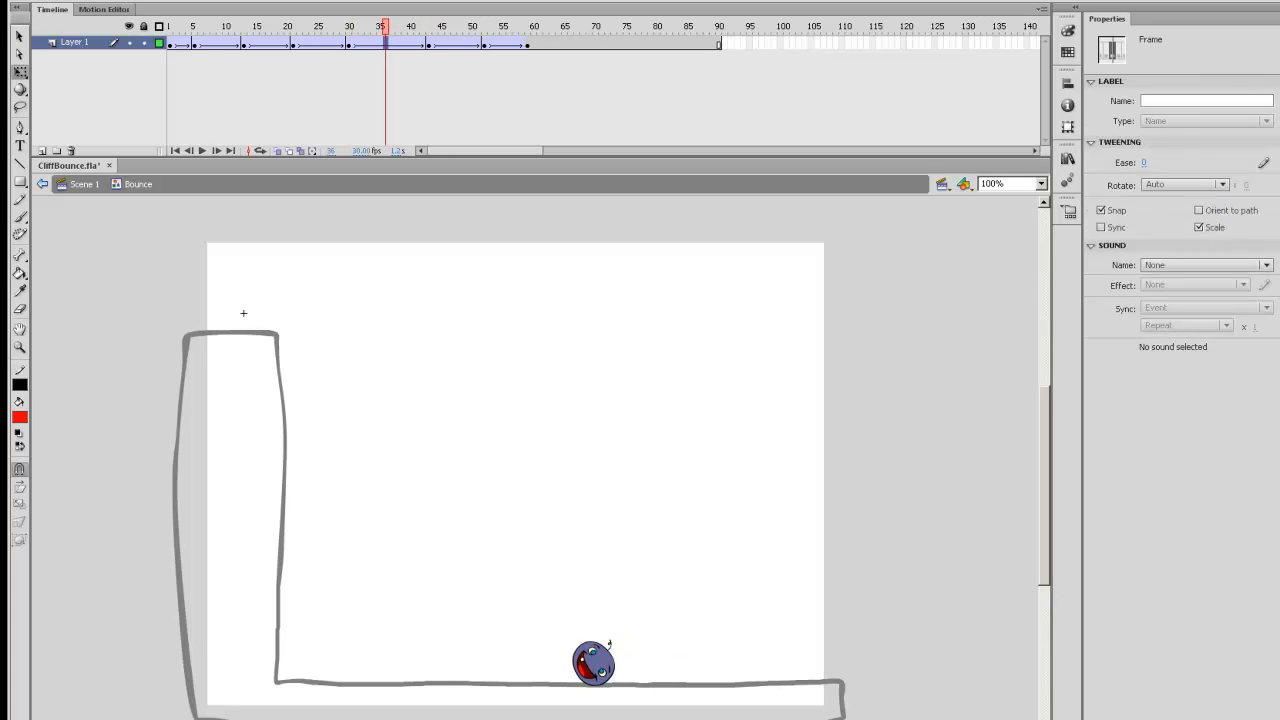
key(F6)
key(shift+Up)
key(shift+Up)
key(shift+Up)
key(shift+Up)
key(shift+Up)
key(shift+Up)
key(shift+Up)
key(shift+Up)
key(shift+Up)
key(shift+Up)
key(shift+Up)
Add a keyframe at frame 47, raise the character straight up to about Y 437 for the third bounce, and play the timeline.
click(453, 43)
key(period)
click(429, 43)
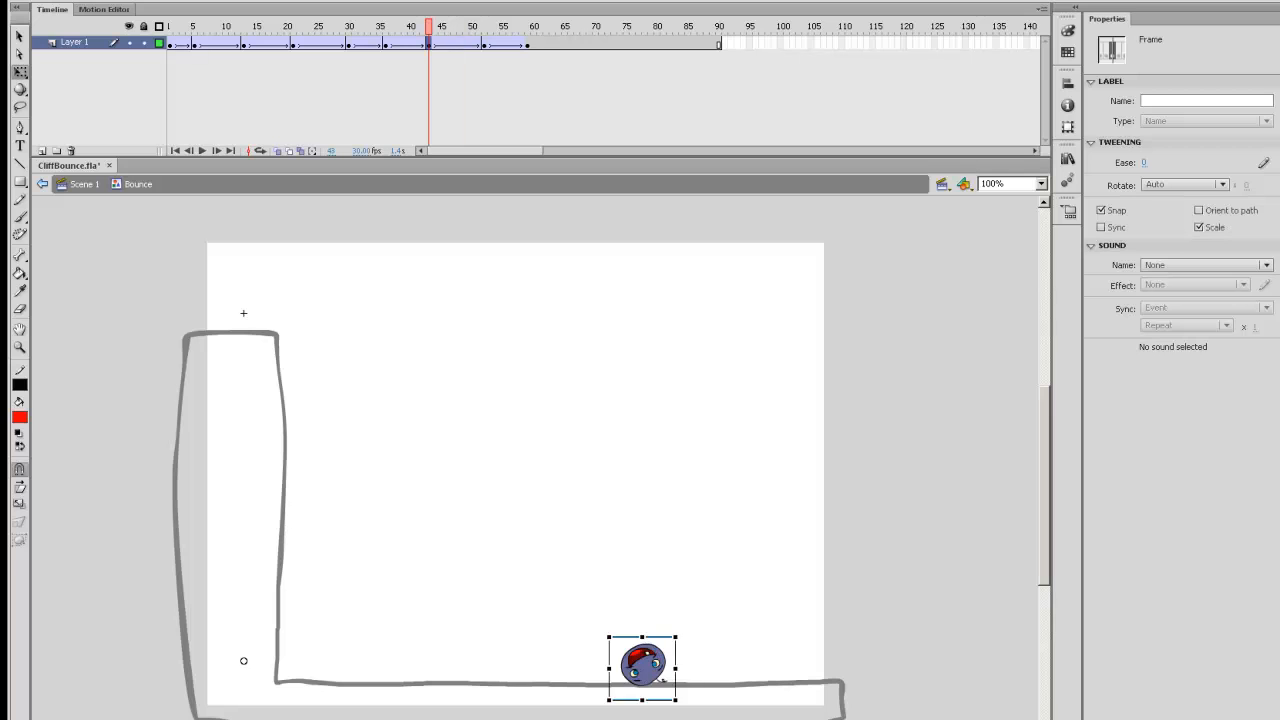
click(484, 43)
click(453, 43)
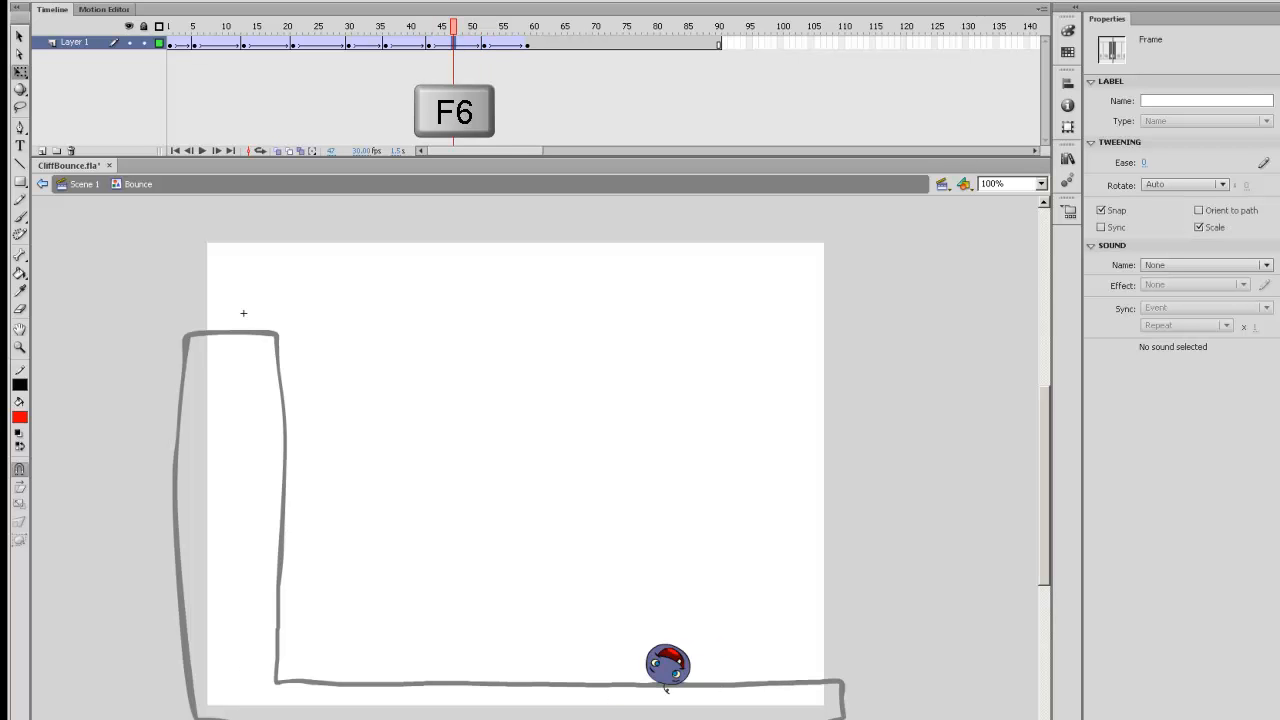
key(q)
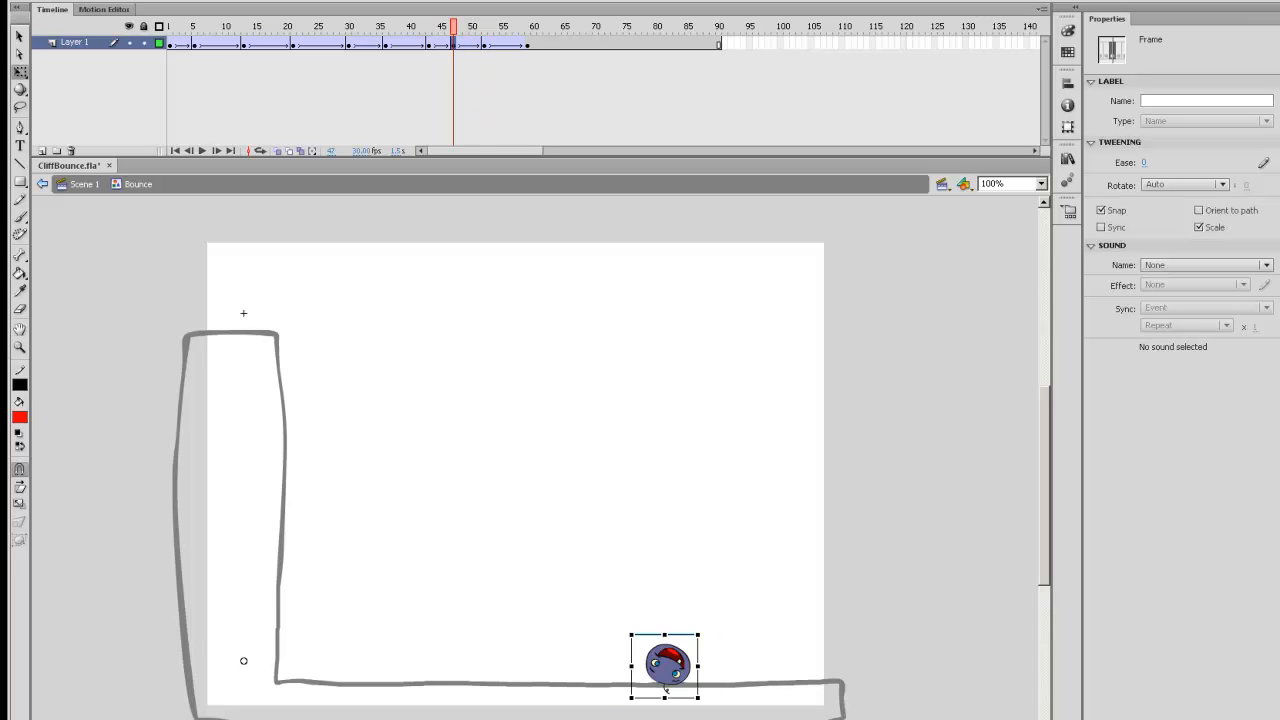
drag(666, 689, 666, 678)
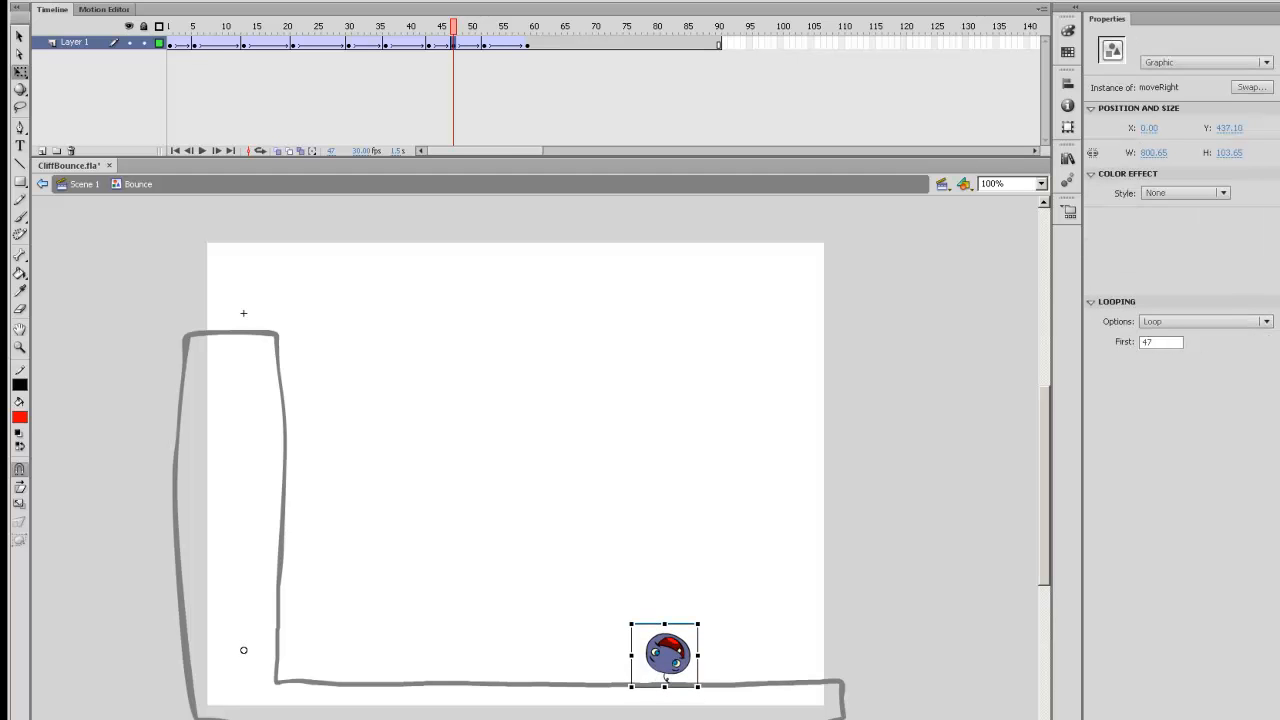
key(Return)
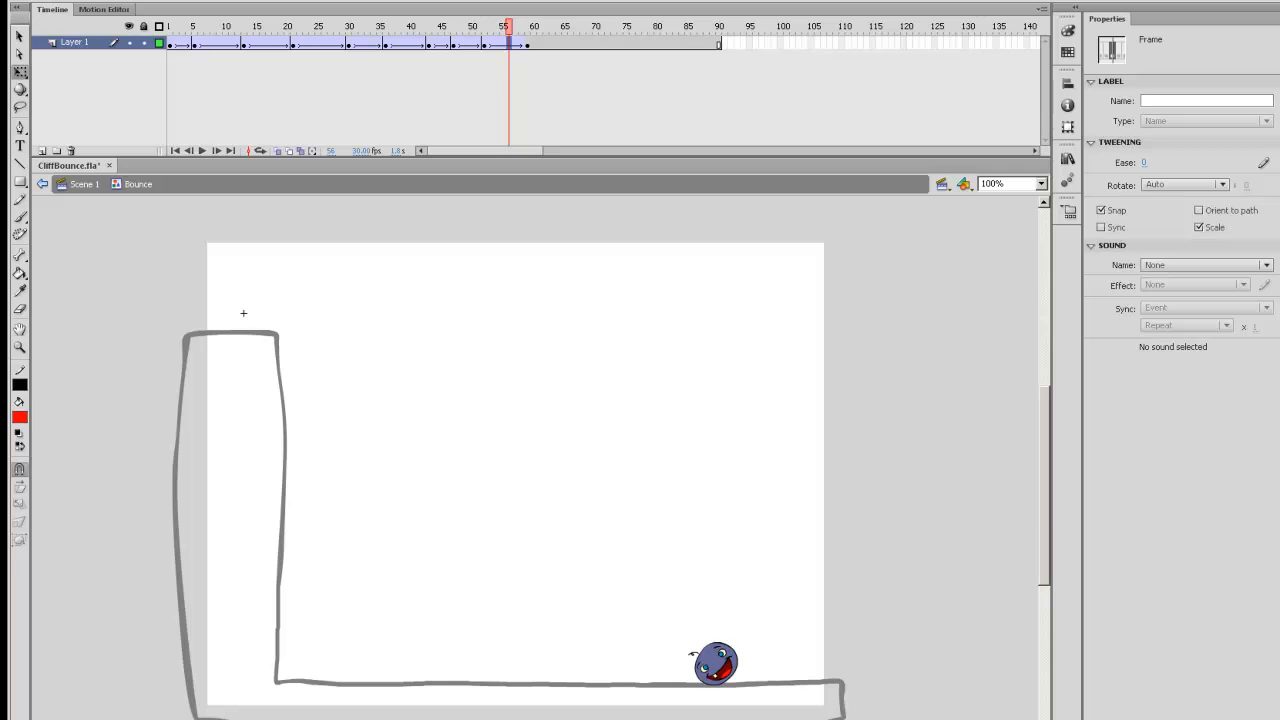
Add a keyframe at frame 55, between the ground contacts at frames 52 and 59, and nudge the character up to about Y 444.
click(484, 44)
click(527, 44)
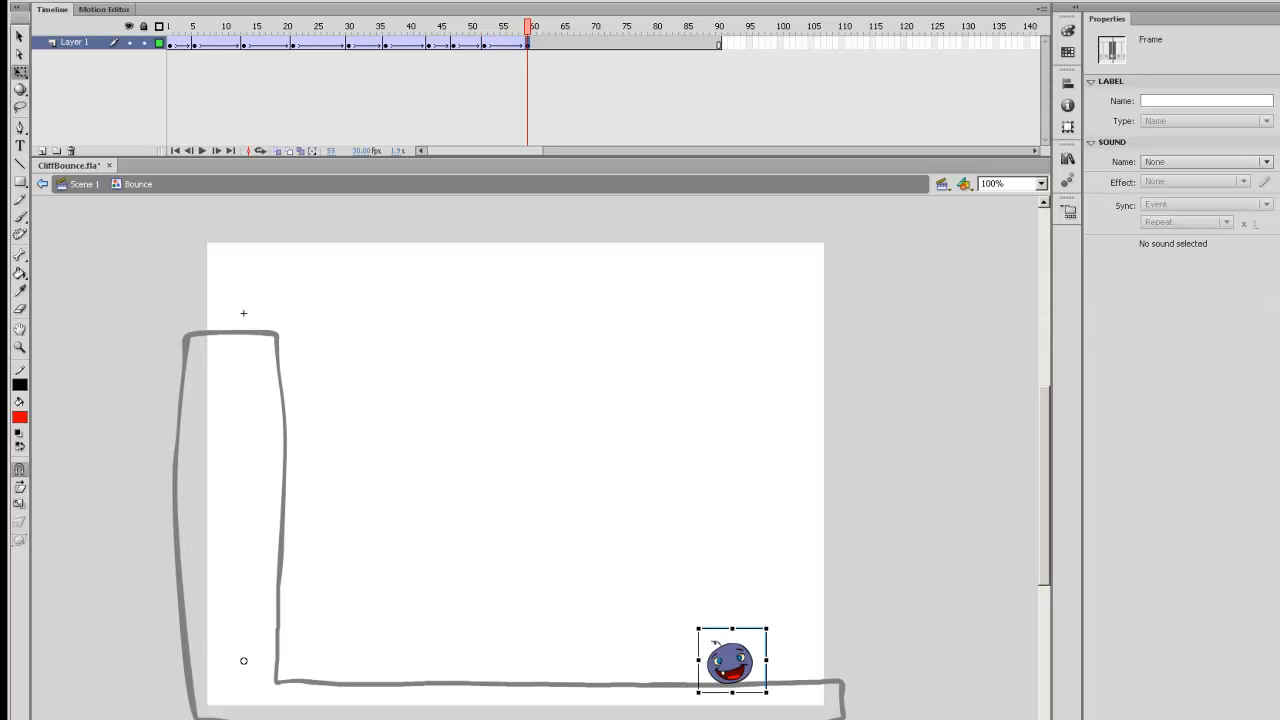
click(503, 44)
key(F6)
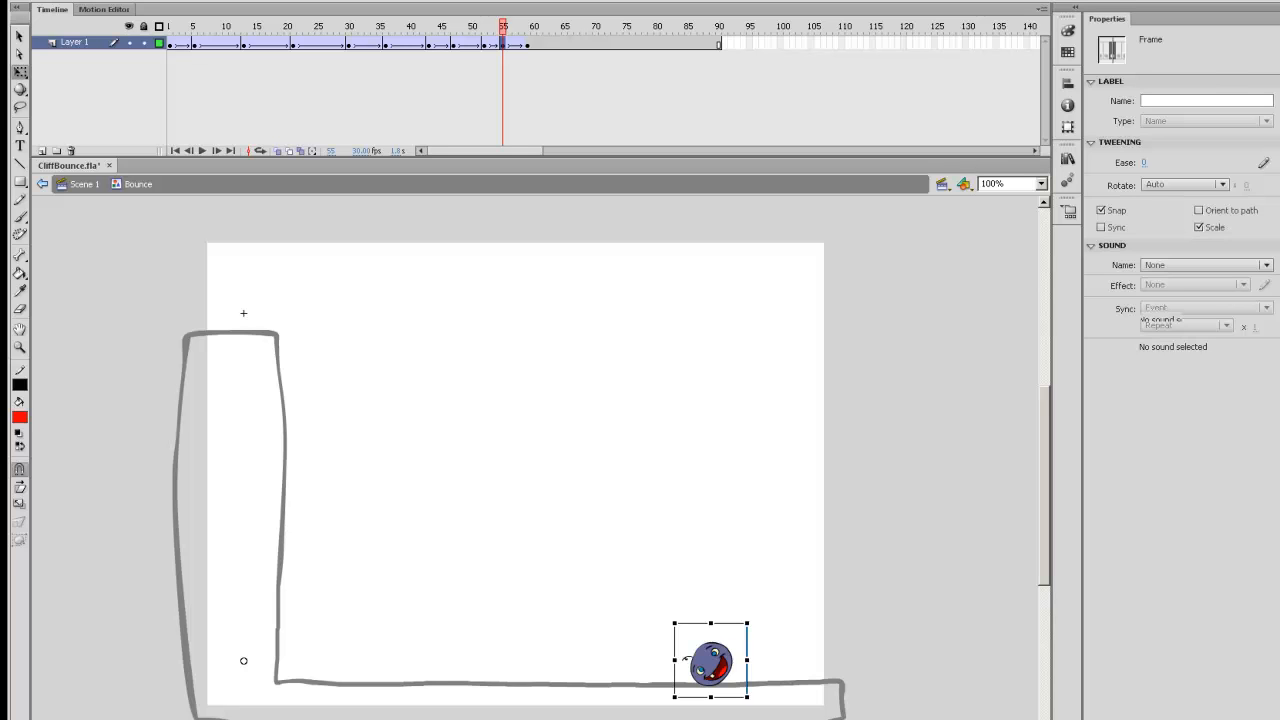
key(Up)
key(Up)
key(Up)
key(Up)
key(Up)
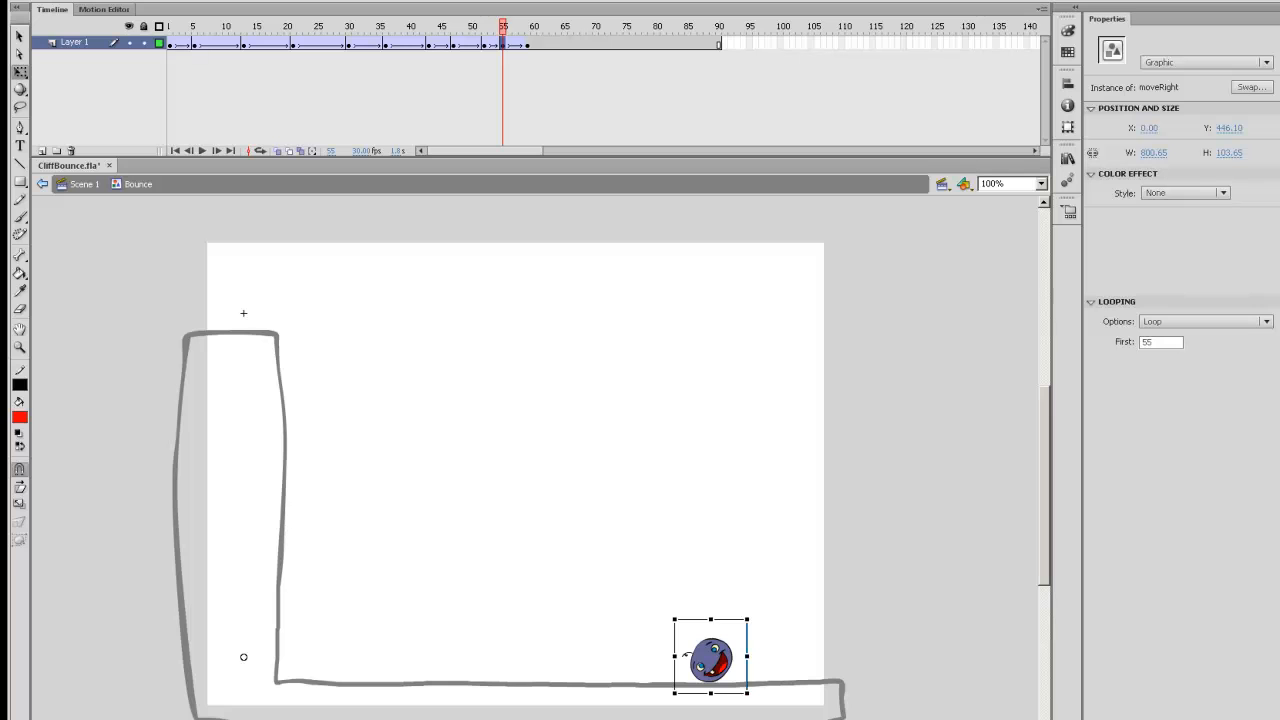
key(Up)
key(Up)
key(Down)
key(Up)
key(Up)
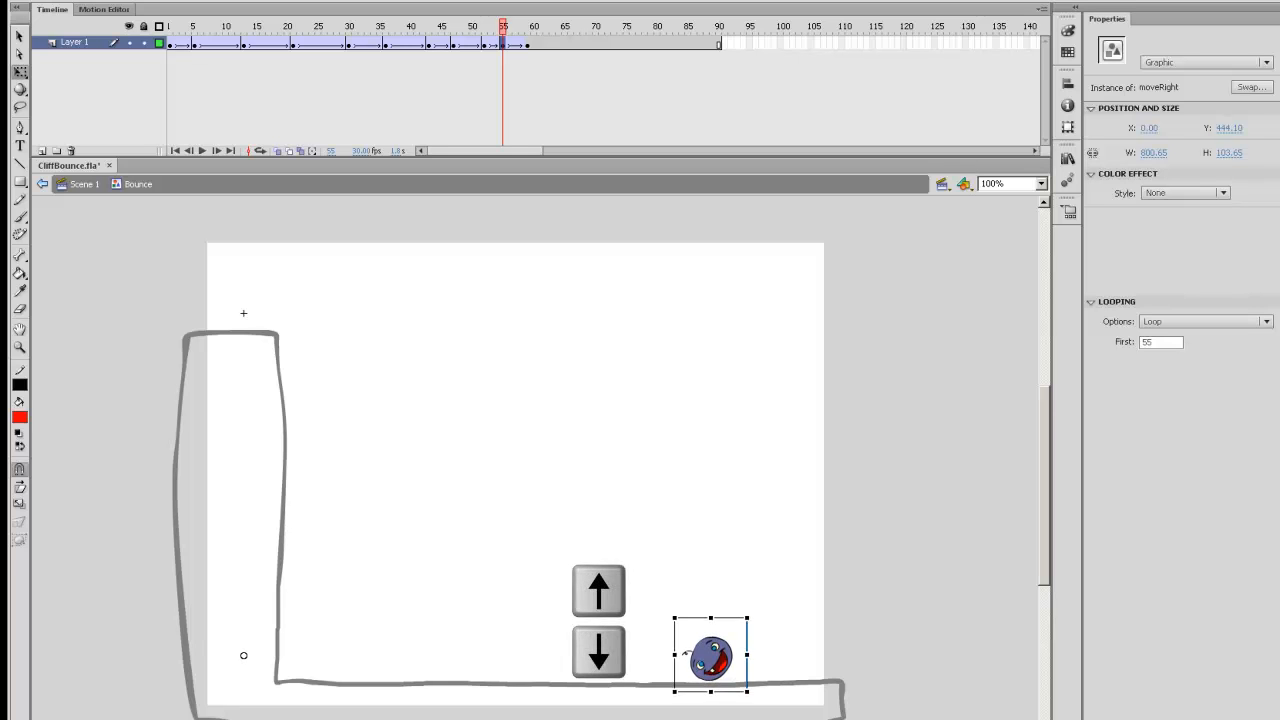
Move the character at frame 55 up and back down in large nudges, settling it at about Y 443.
key(shift+Up)
key(shift+Up)
key(shift+Up)
key(shift+Up)
key(shift+Up)
key(shift+Up)
key(shift+Up)
key(shift+Up)
key(shift+Up)
key(shift+Up)
key(shift+Up)
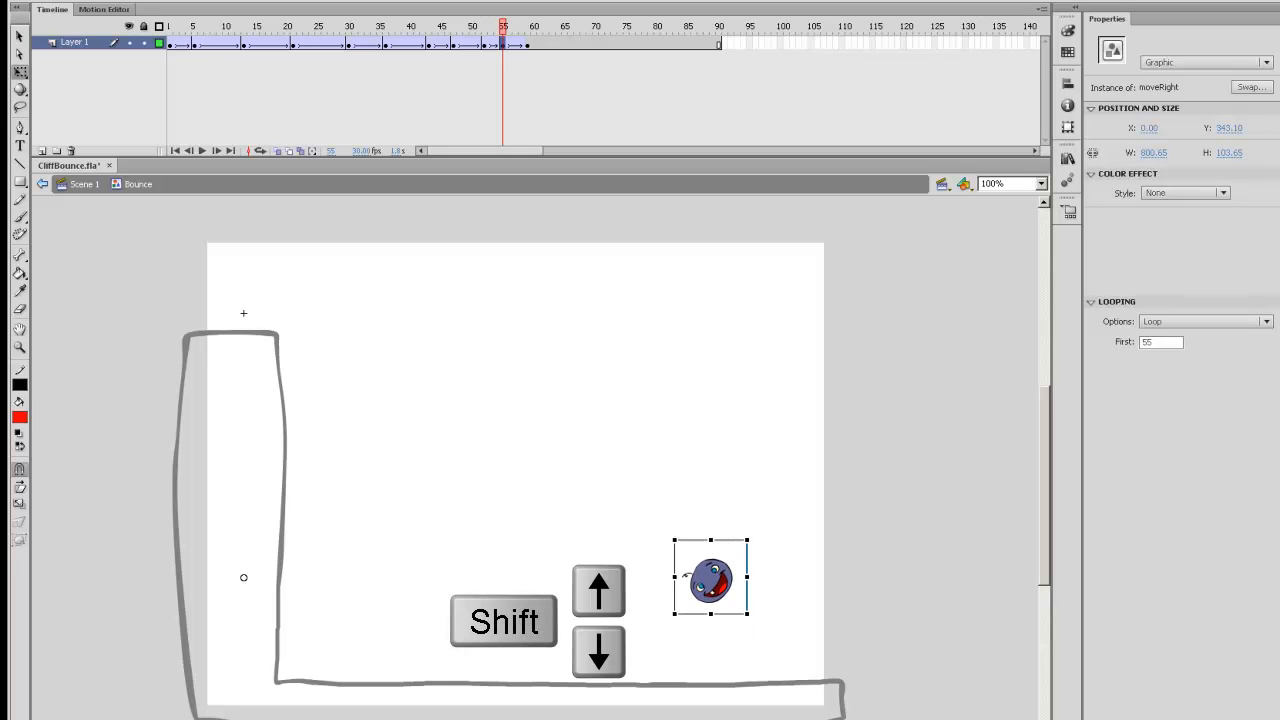
key(shift+Down)
key(shift+Down)
key(shift+Down)
key(shift+Down)
key(shift+Down)
key(shift+Down)
key(shift+Down)
key(shift+Down)
key(shift+Down)
key(shift+Down)
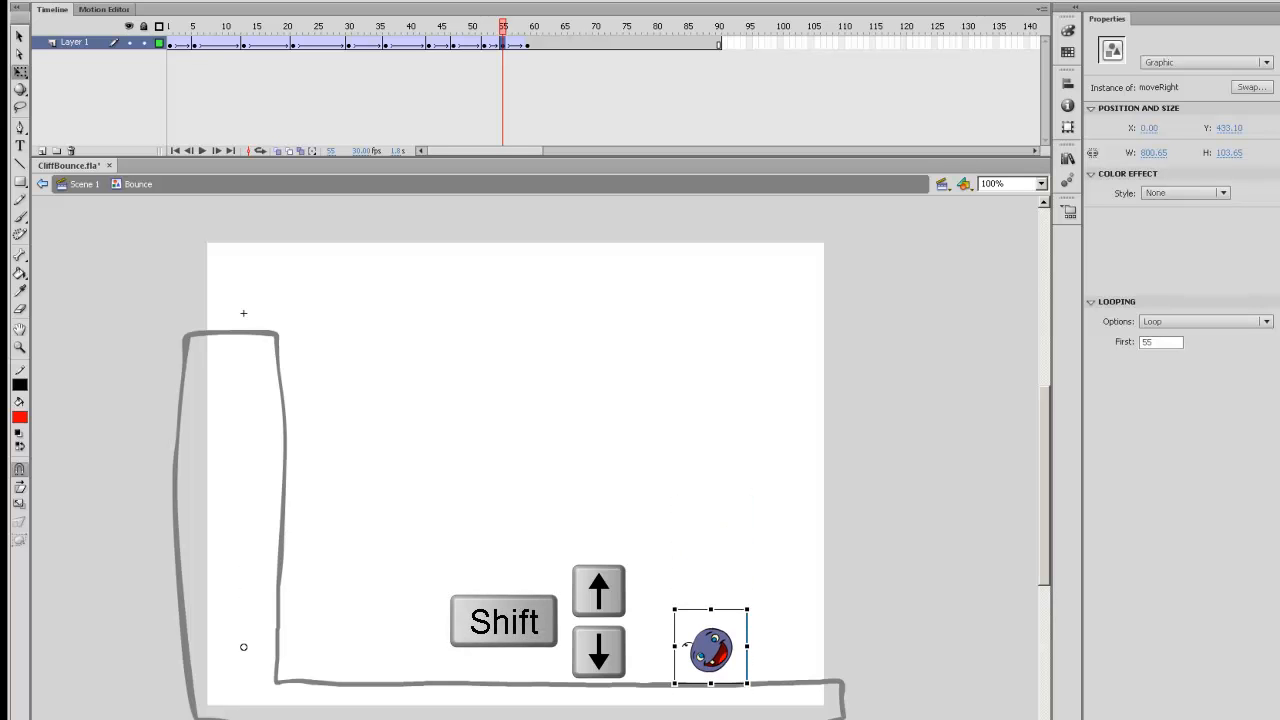
key(shift+Down)
key(shift+Down)
key(shift+Up)
key(shift+Up)
key(shift+Down)
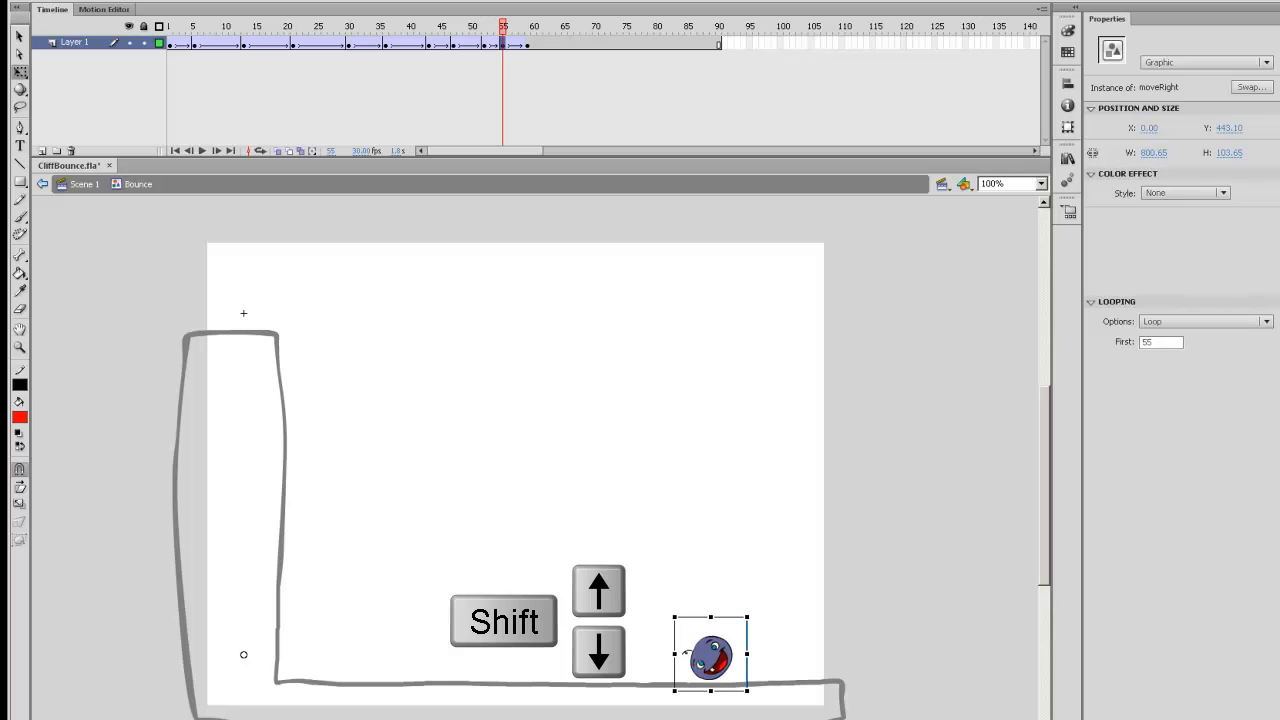
Play the timeline from frame 1 and step back and forth through the first fall and bounce to examine the character's motion.
drag(503, 26, 170, 26)
key(Return)
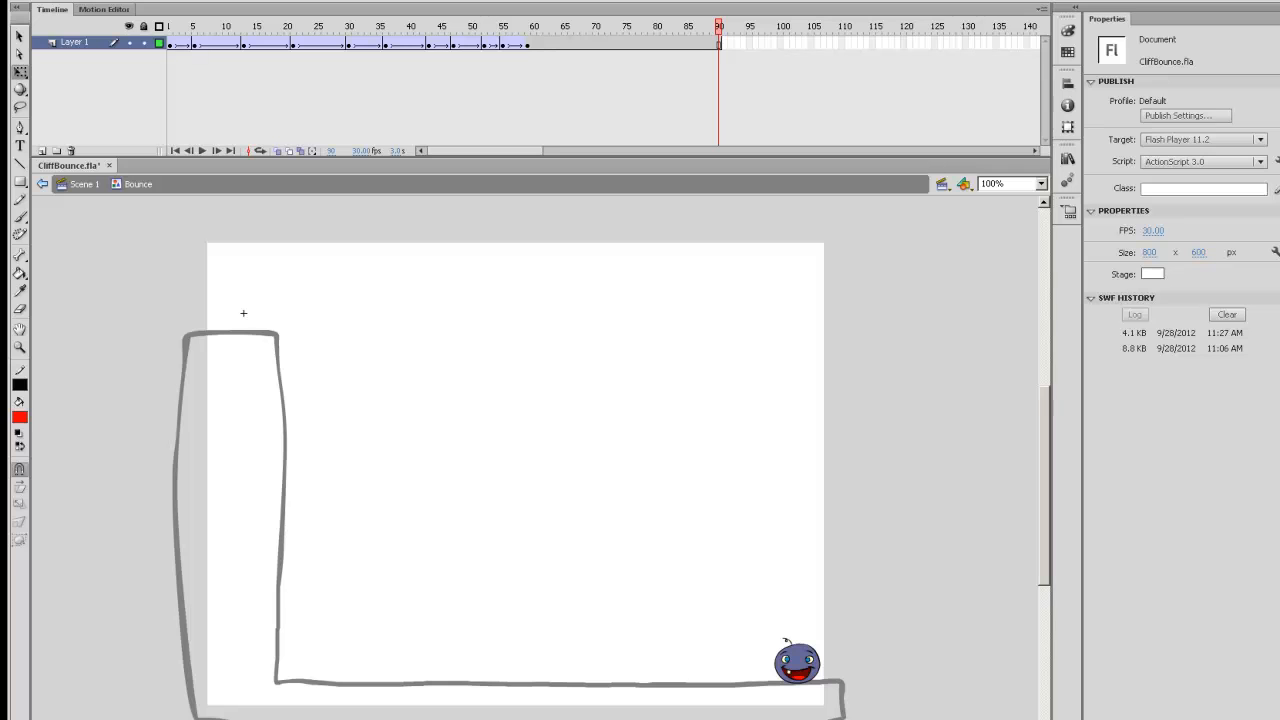
click(232, 43)
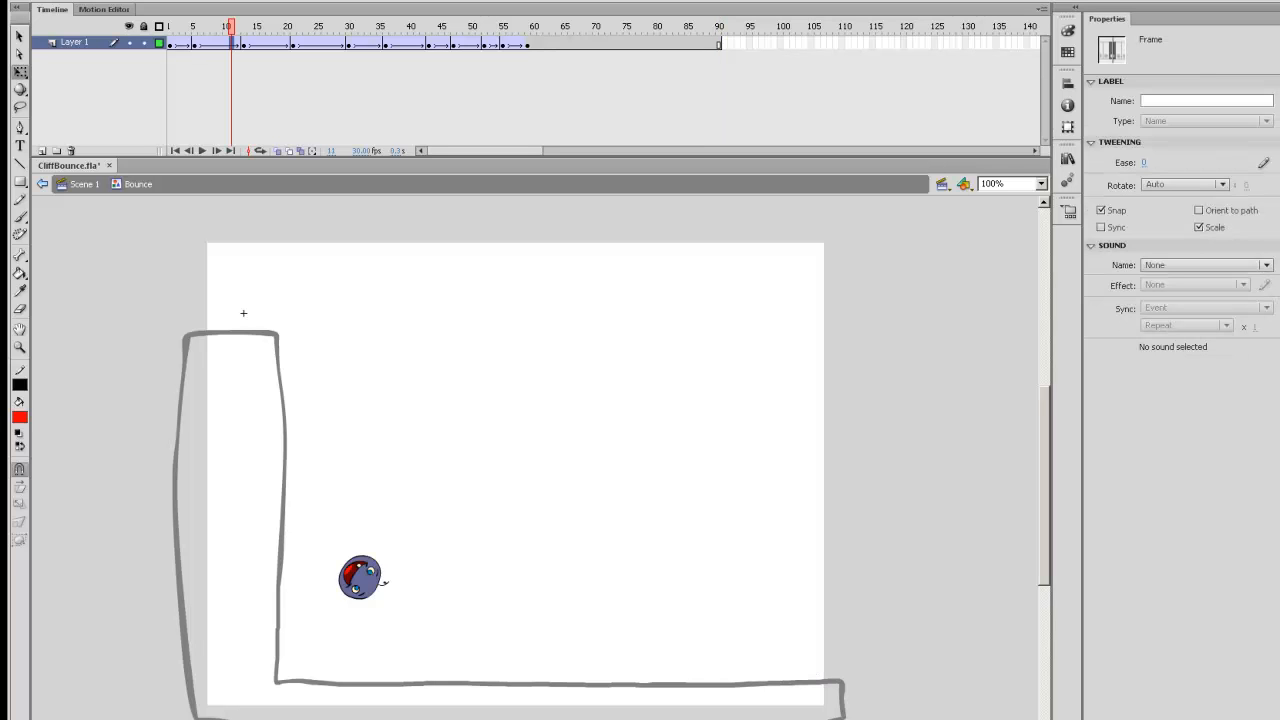
click(250, 43)
mouse_move(250, 27)
mouse_down()
mouse_move(206, 27)
mouse_move(262, 27)
mouse_up()
key(period)
key(period)
key(period)
key(period)
key(period)
key(period)
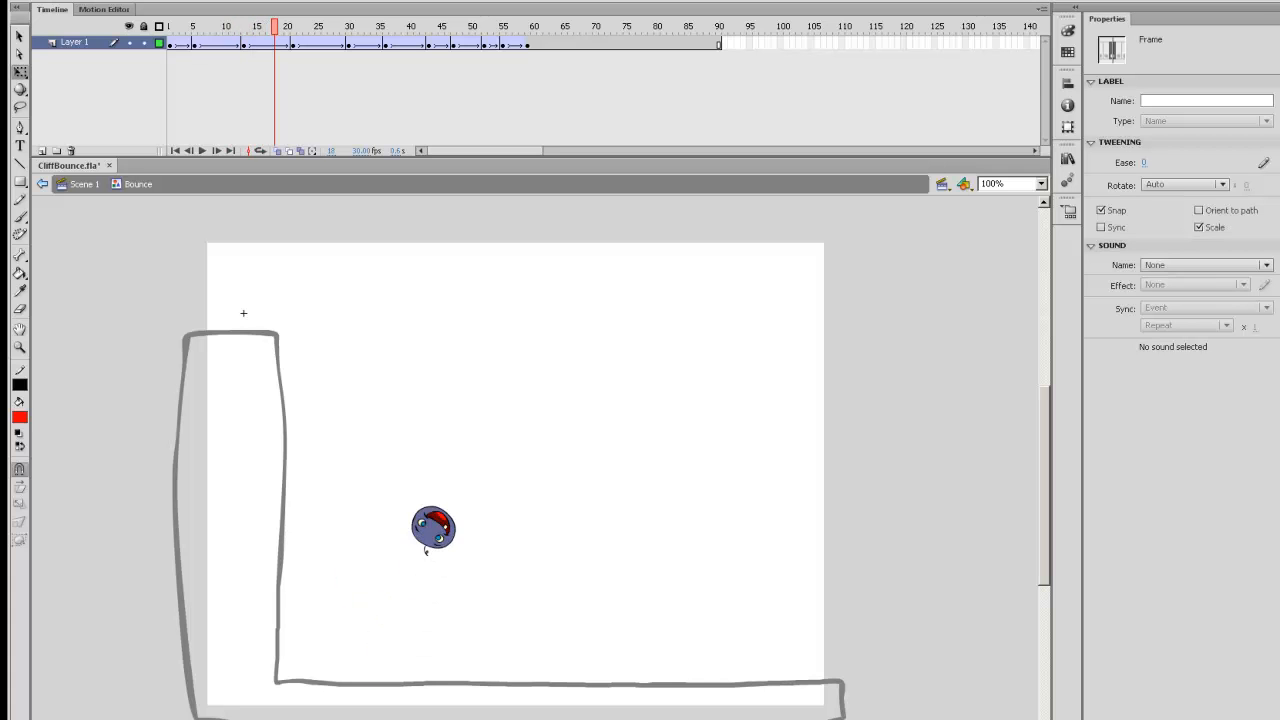
key(period)
key(period)
key(period)
key(period)
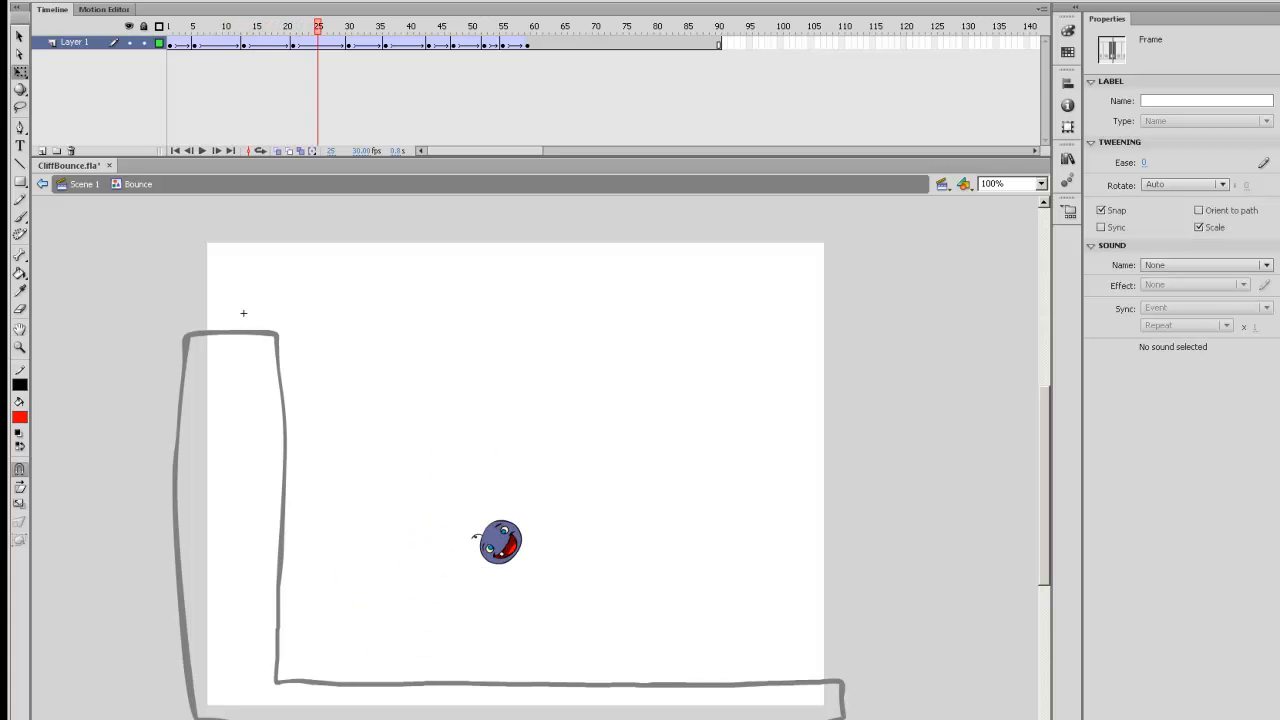
key(comma)
key(comma)
key(comma)
key(comma)
key(comma)
key(comma)
key(comma)
key(comma)
key(comma)
key(comma)
key(comma)
key(comma)
key(comma)
key(comma)
key(comma)
key(comma)
key(comma)
key(comma)
key(comma)
key(comma)
key(comma)
key(comma)
key(comma)
key(comma)
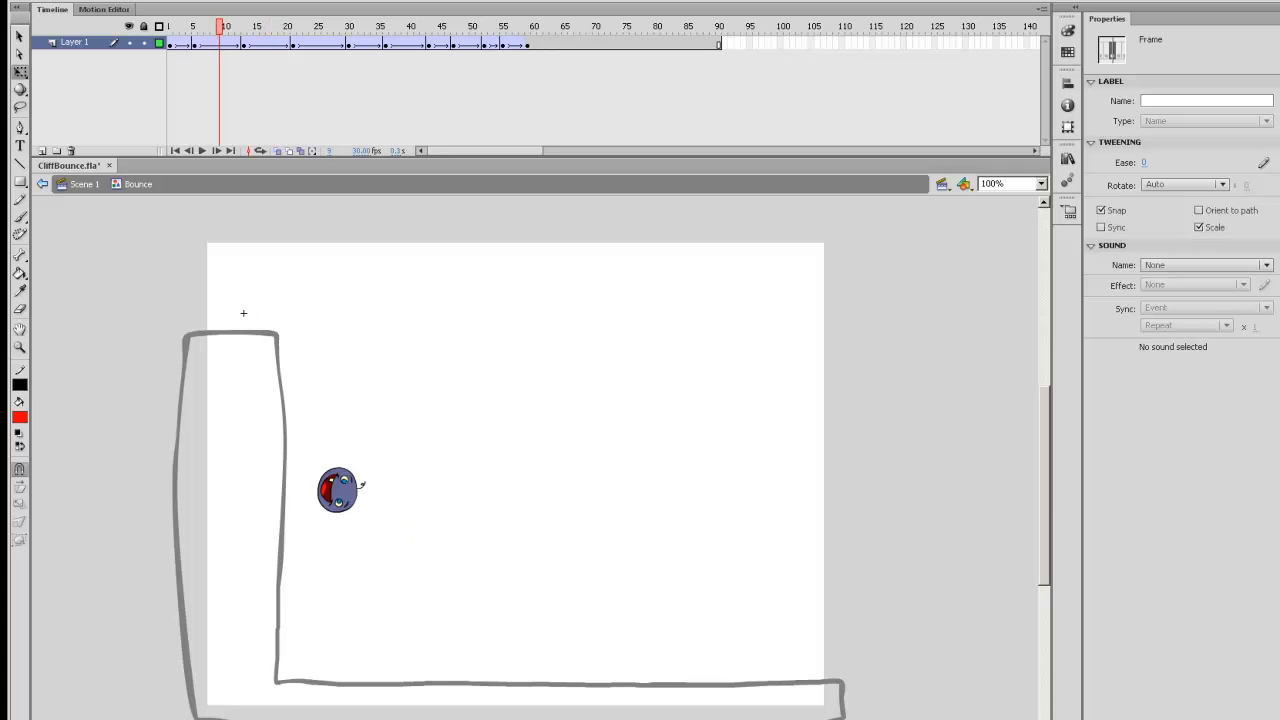
key(period)
key(period)
key(period)
key(period)
key(period)
key(period)
key(period)
key(period)
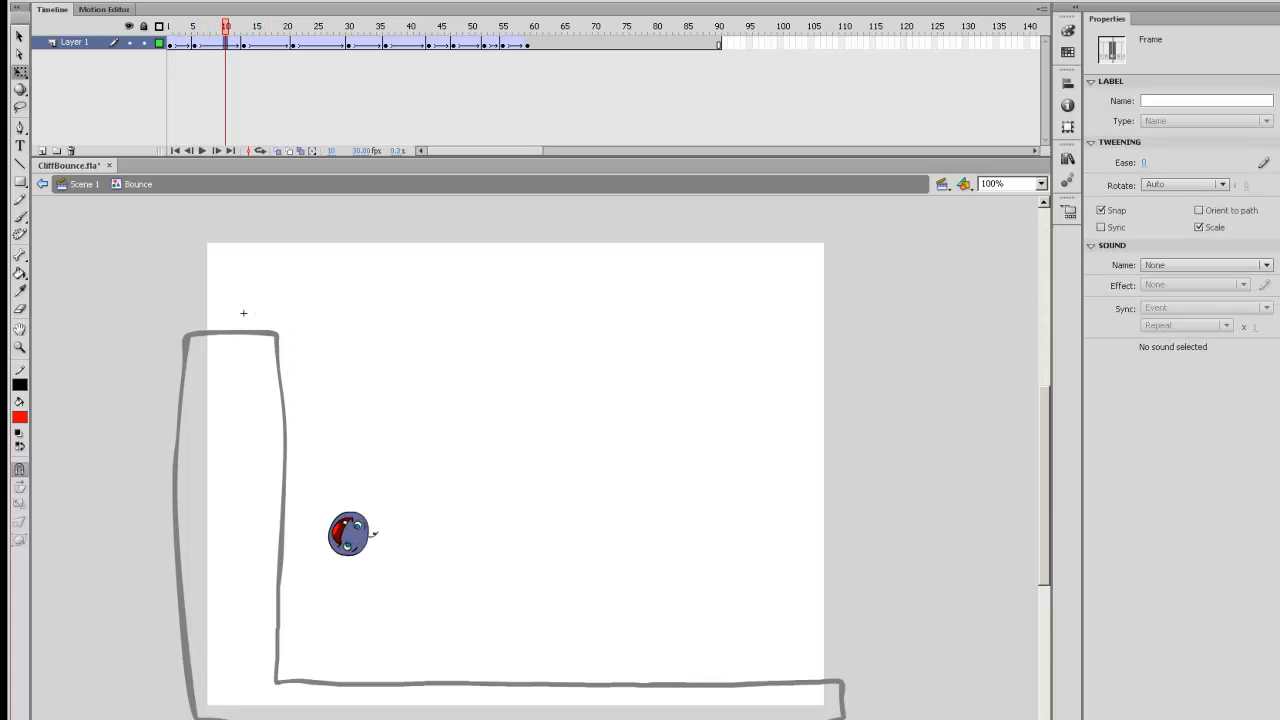
key(Return)
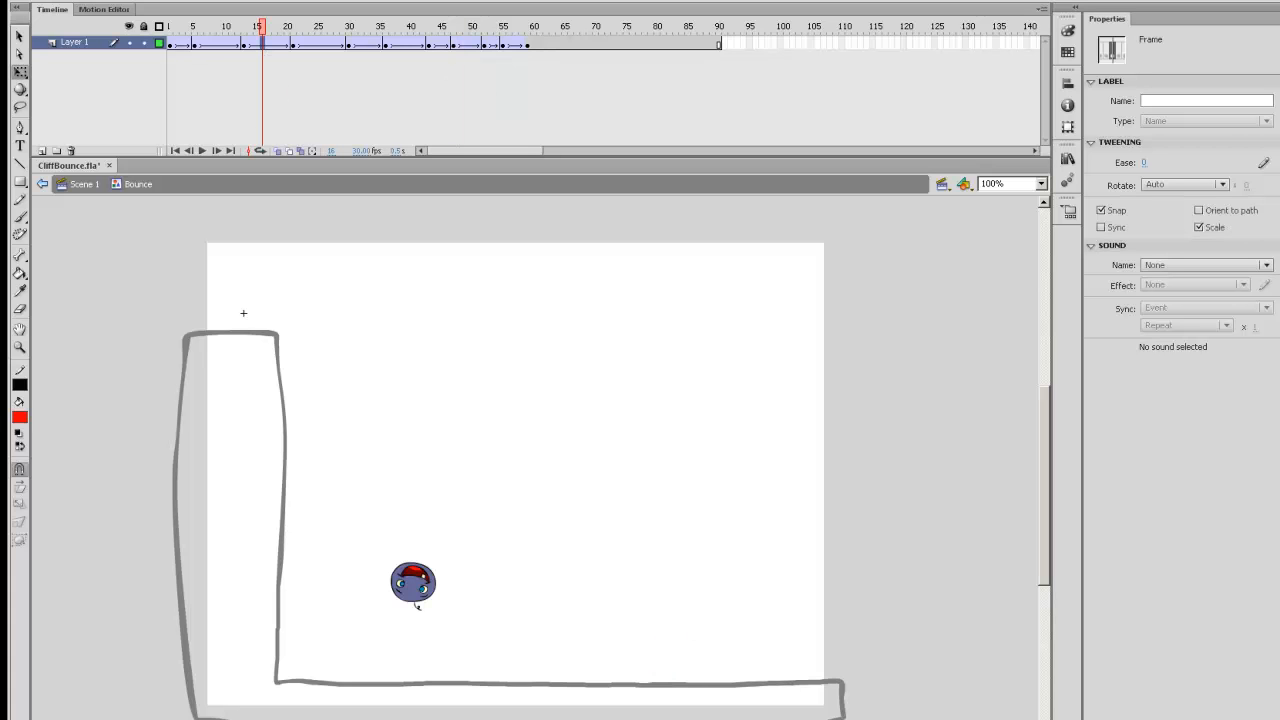
Ease the first bounce, setting Ease to 100 on the rise before frame 21 and -100 on the fall after it.
click(1144, 162)
text(100)
key(Return)
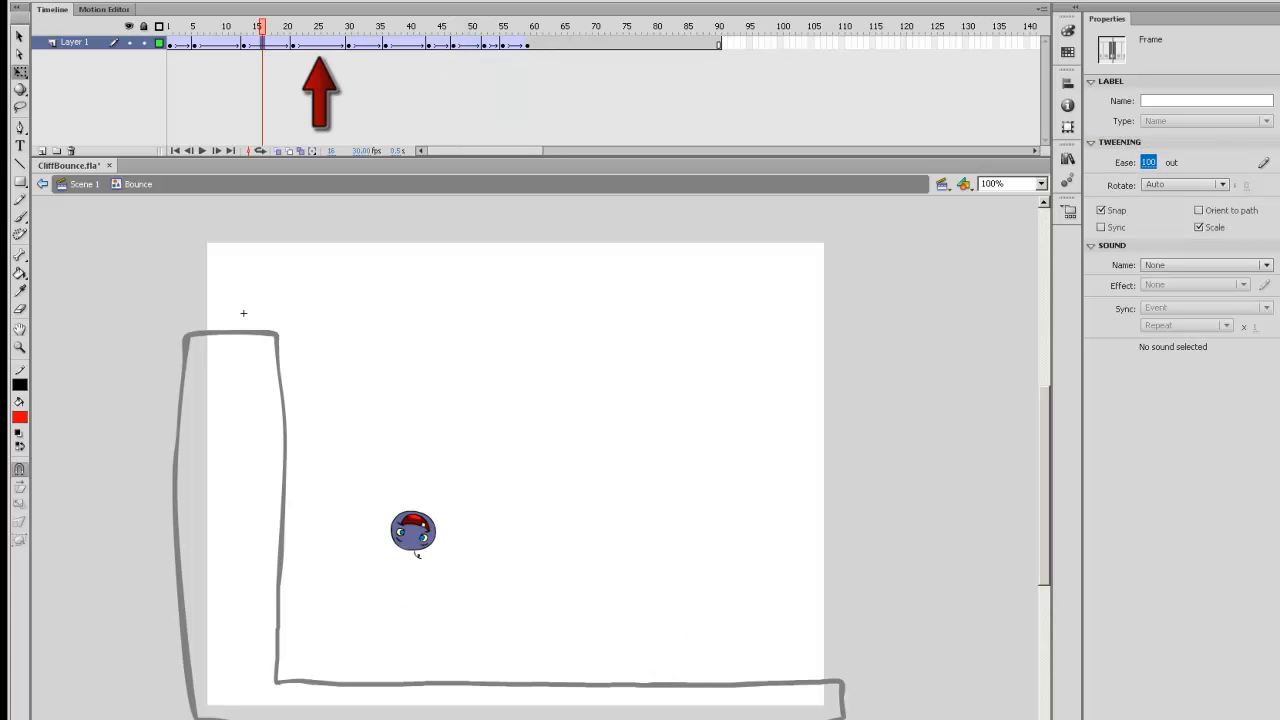
click(312, 43)
text(-100)
key(Return)
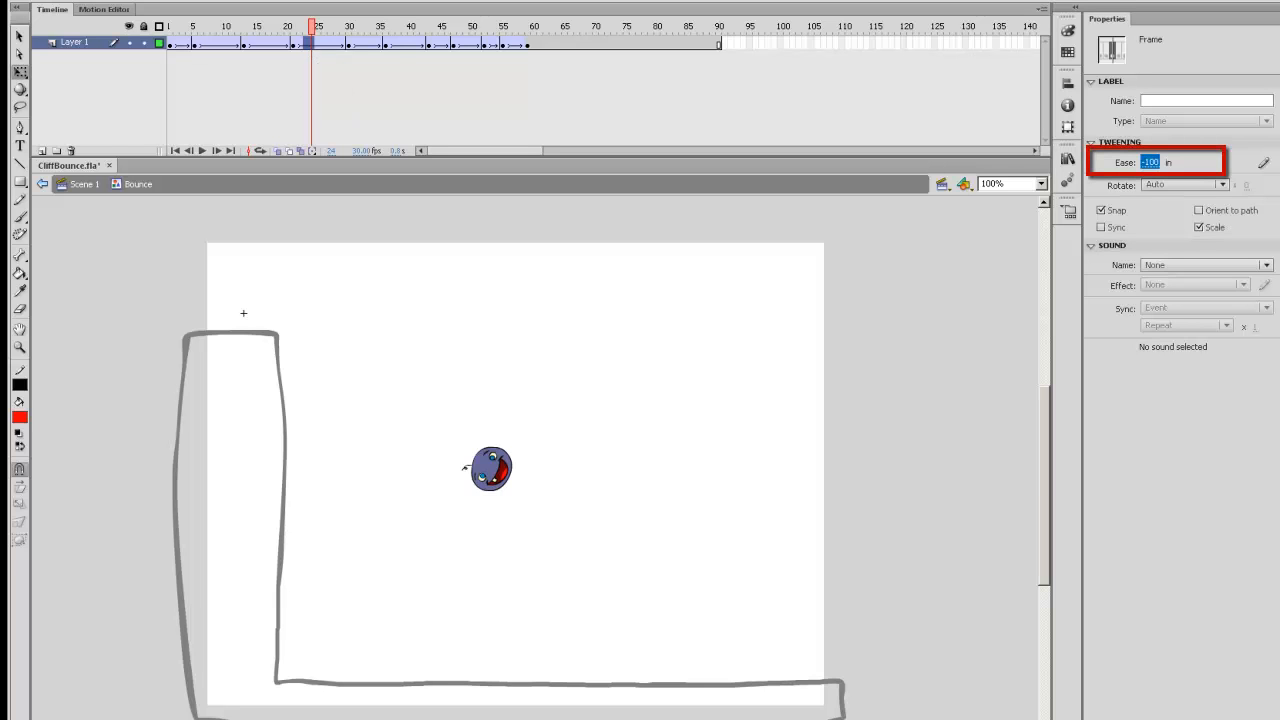
Ease the second bounce, setting Ease to 100 on the rise before frame 36 and -100 on the fall after it.
click(367, 43)
click(1144, 162)
text(100)
key(Return)
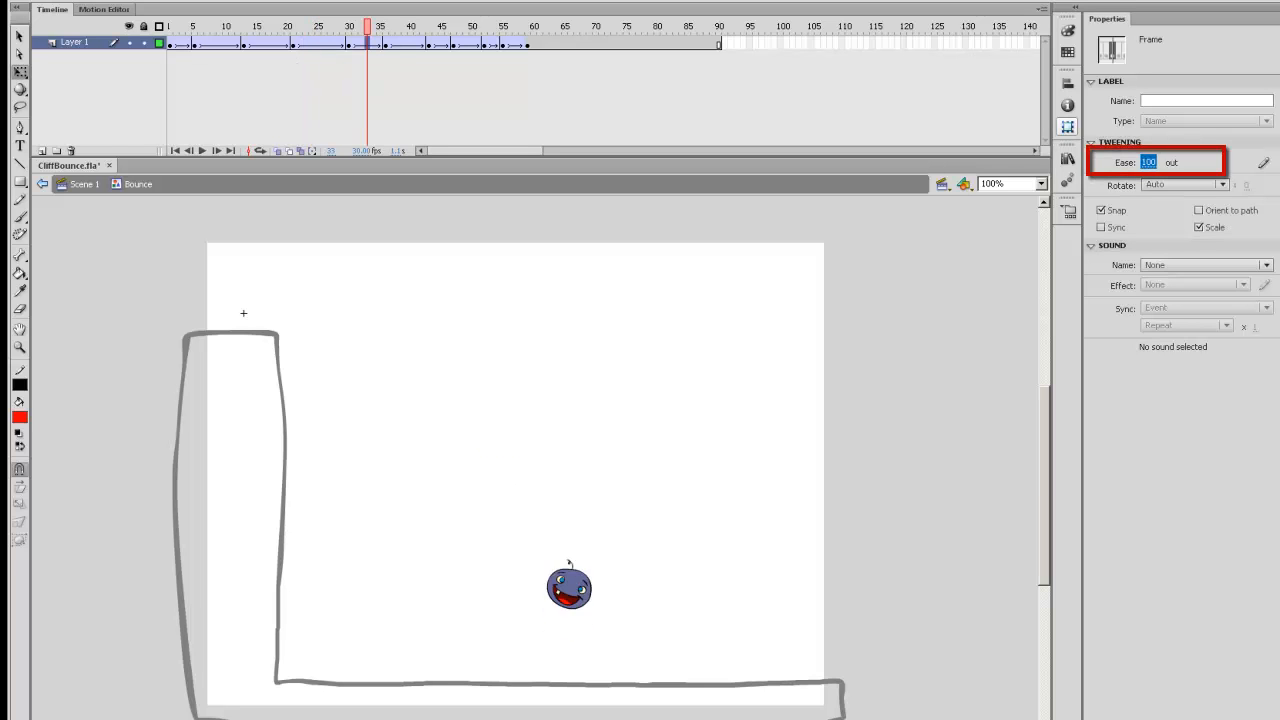
click(410, 43)
click(1144, 162)
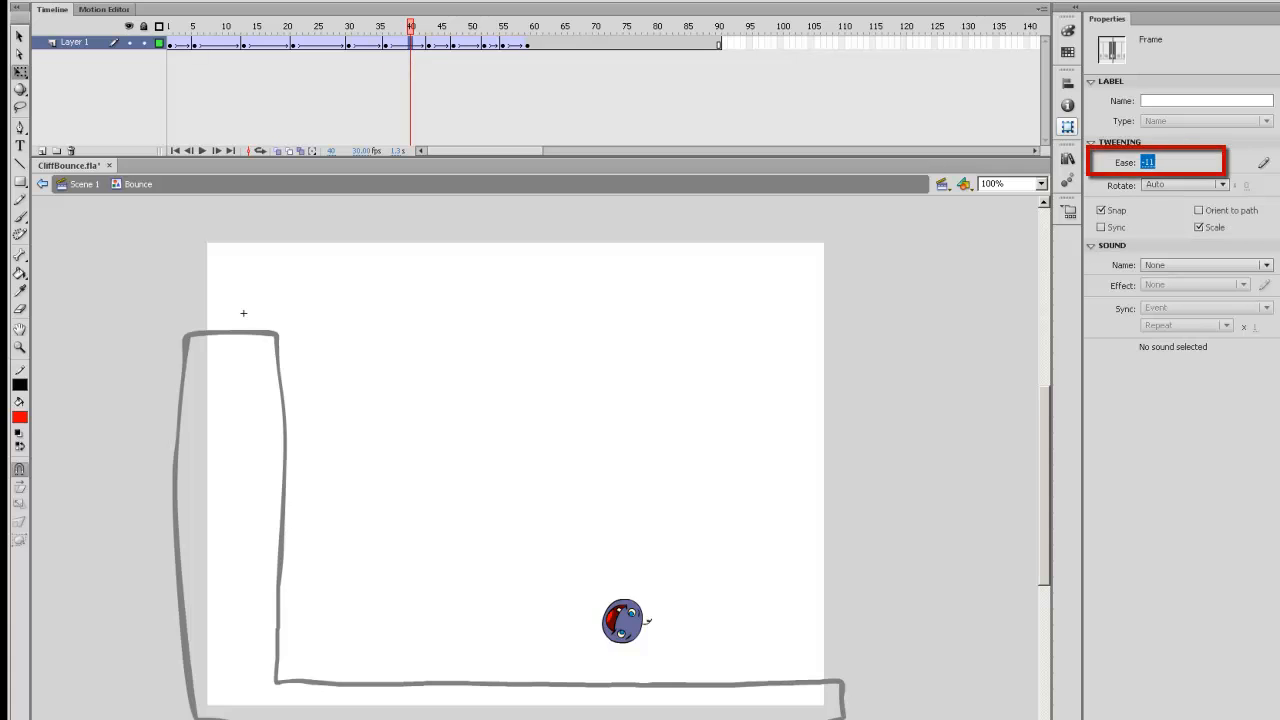
text(-100)
key(Return)
Ease the third bounce, setting Ease to 100 on the rise before frame 47 and a negative Ease on the fall after it.
click(441, 43)
click(1144, 162)
text(100)
key(Return)
click(466, 43)
drag(1146, 162, 1046, 162)
Give the last bounce an ease out on the rise from frame 52 and an ease in on the fall from frame 55.
click(490, 43)
drag(1144, 162, 1244, 162)
click(515, 43)
drag(1144, 162, 1046, 162)
Play the Bounce timeline from frame 1 several times to check the eased bounces.
drag(515, 26, 170, 26)
key(Return)
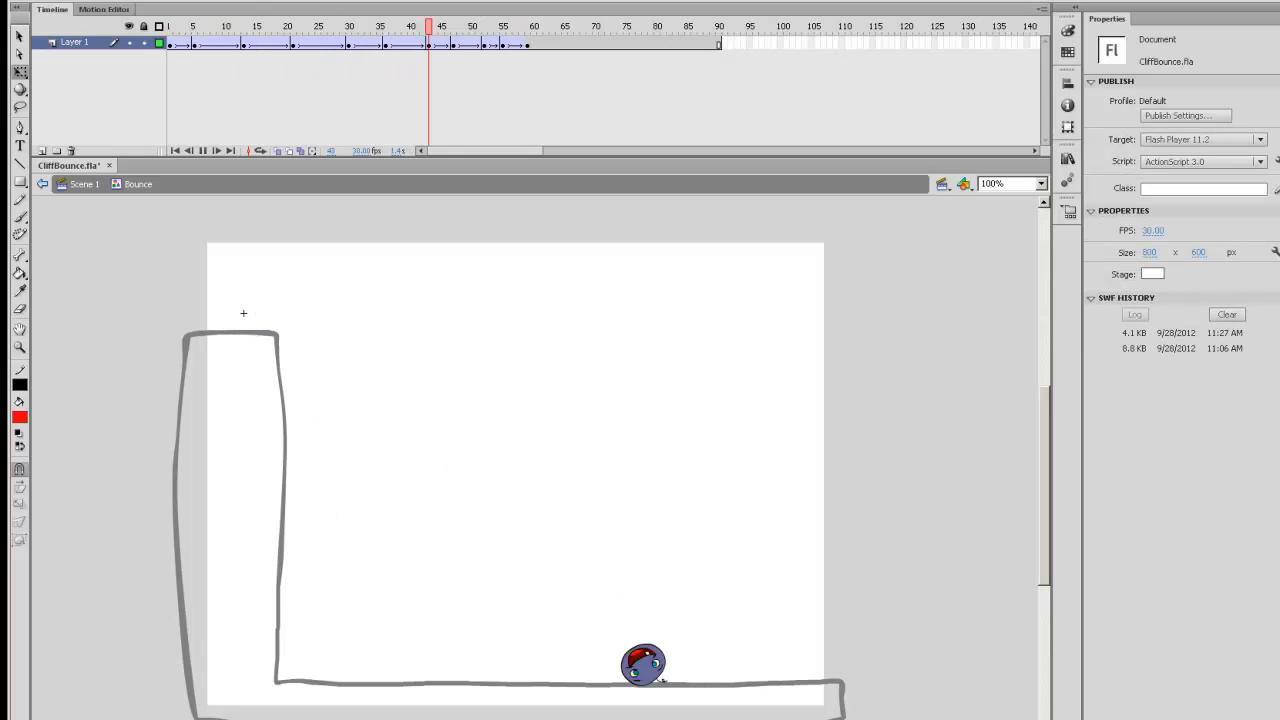
key(Return)
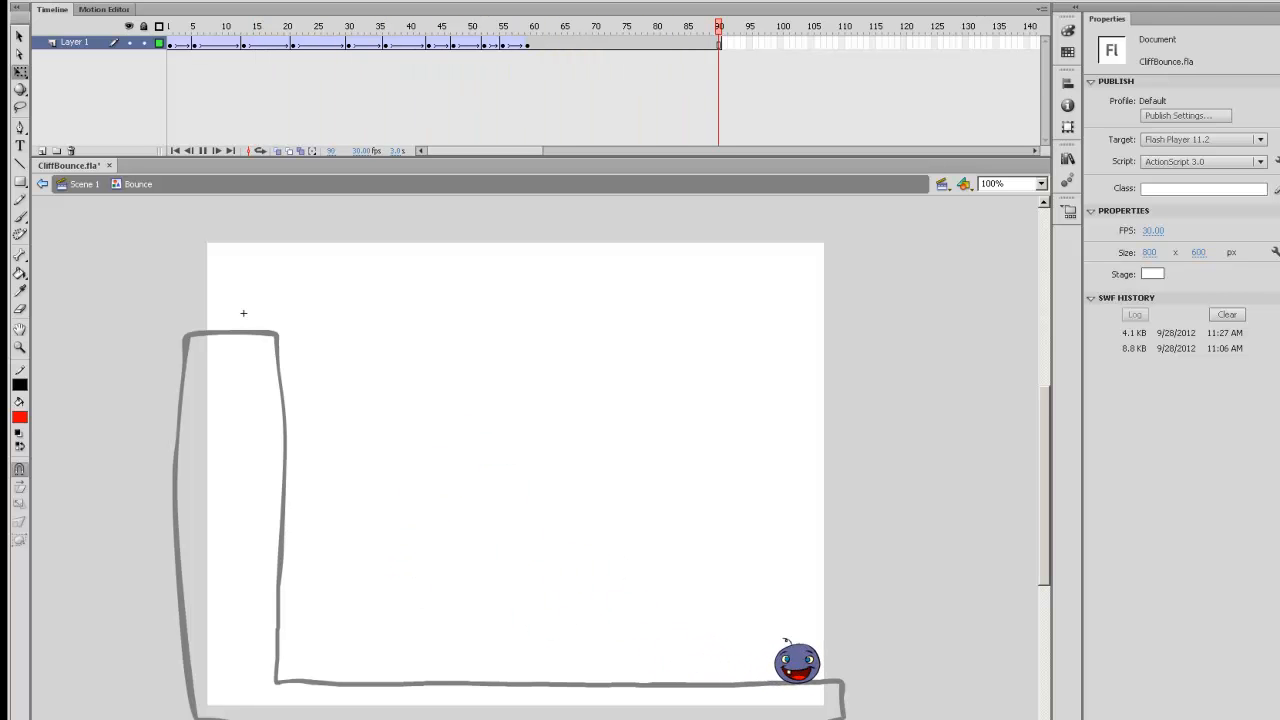
key(Return)
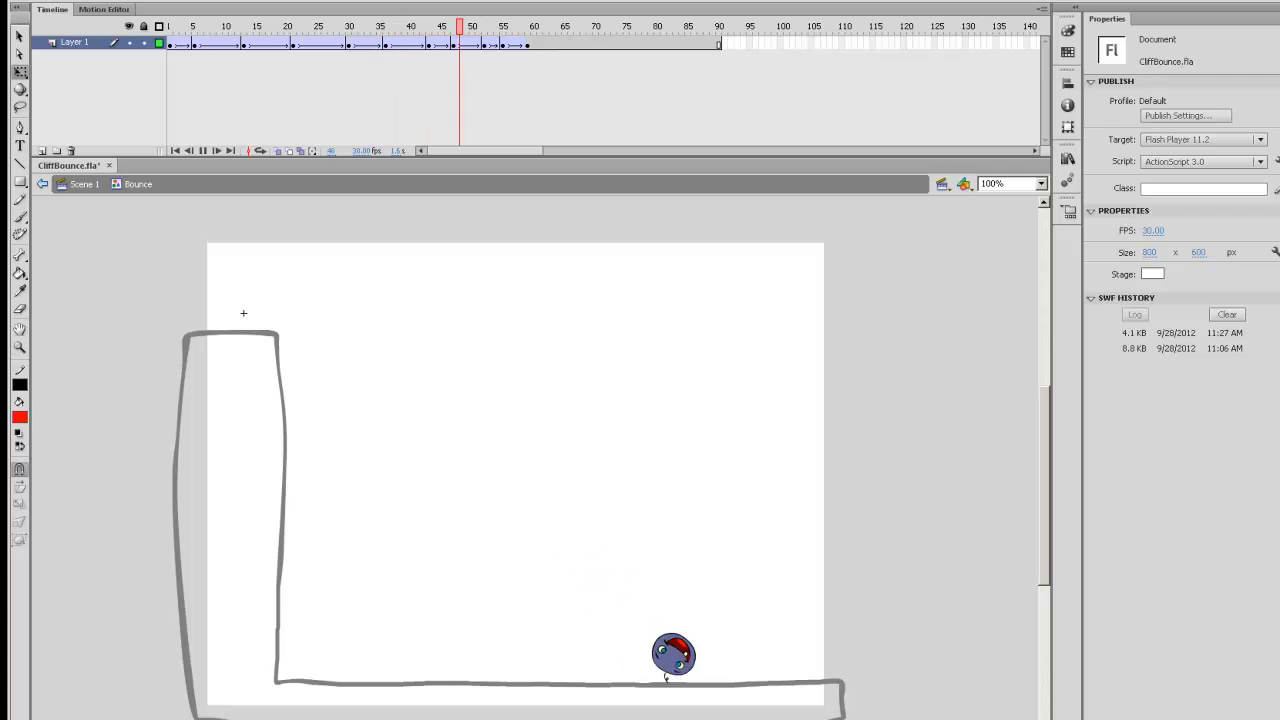
key(Return)
key(Return)
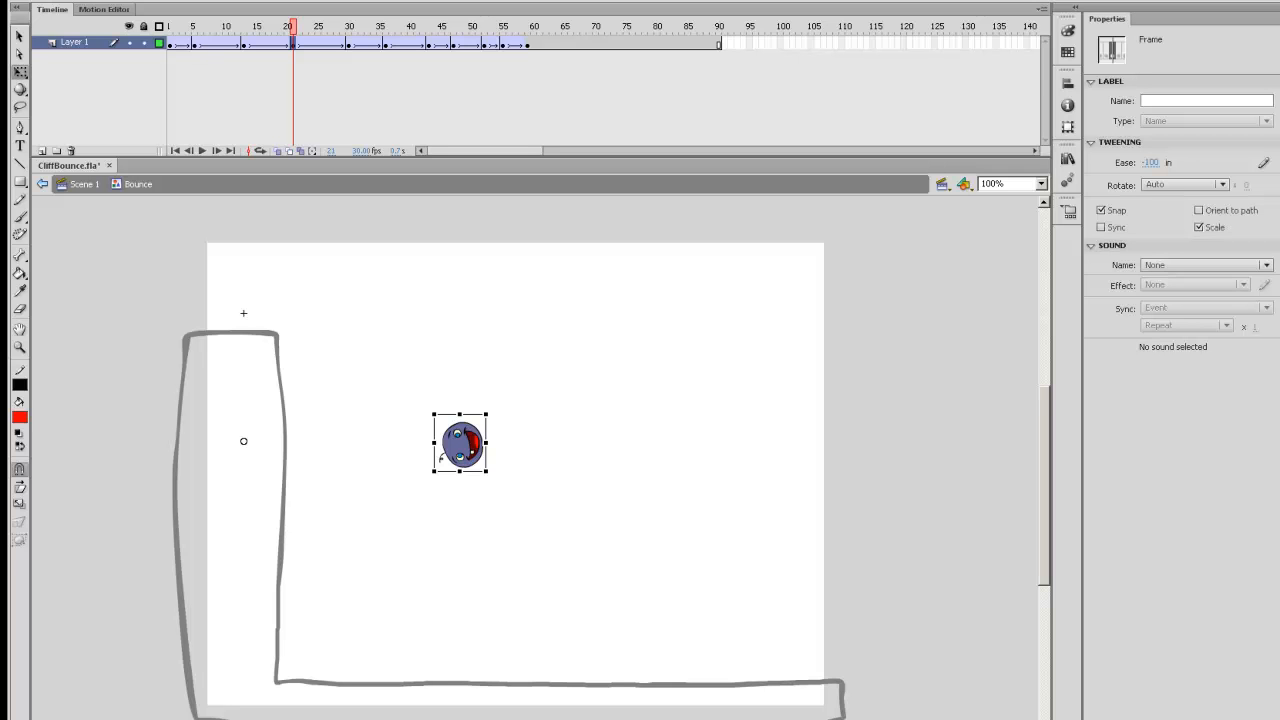
Lower the character at frame 21 by about 70 px to reduce the first bounce's height, and replay the timeline.
key(shift+Down)
key(shift+Down)
key(shift+Down)
key(shift+Down)
key(shift+Down)
key(shift+Down)
key(shift+Down)
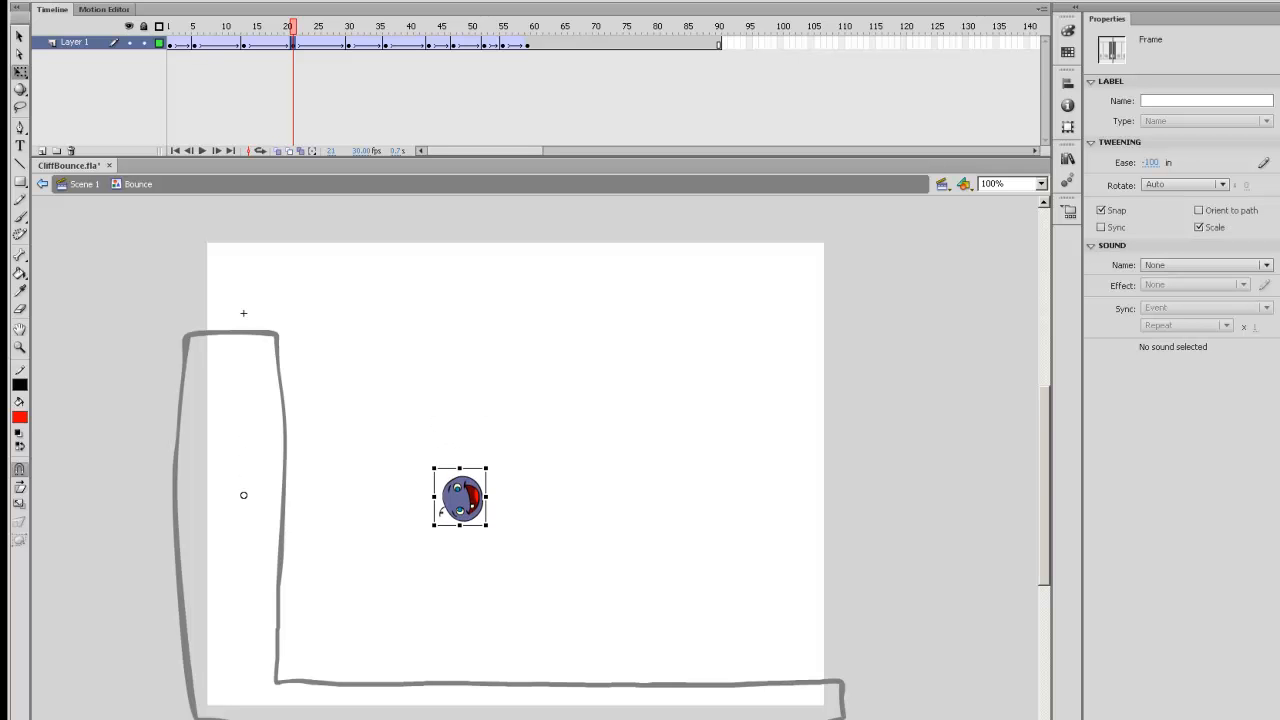
key(Return)
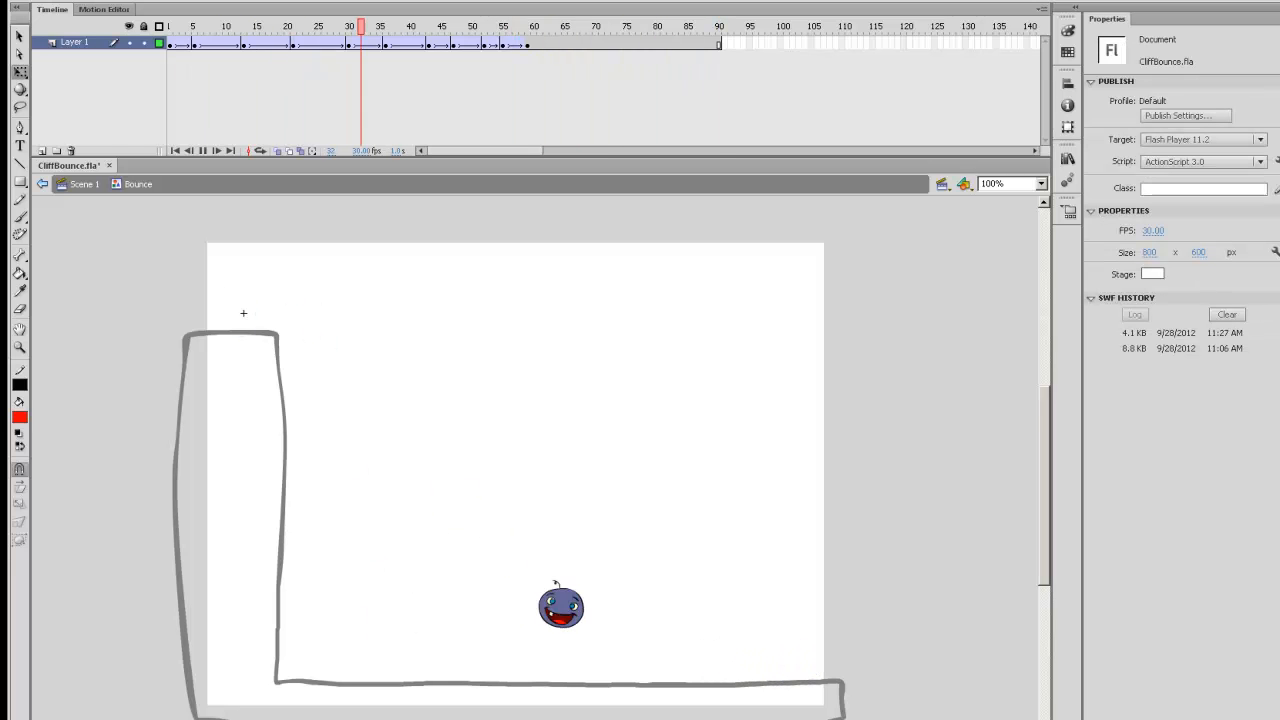
In Scene 1, fill the cliff and ground outline on the Ground layer with red using the Paint Bucket tool.
key(ctrl+Return)
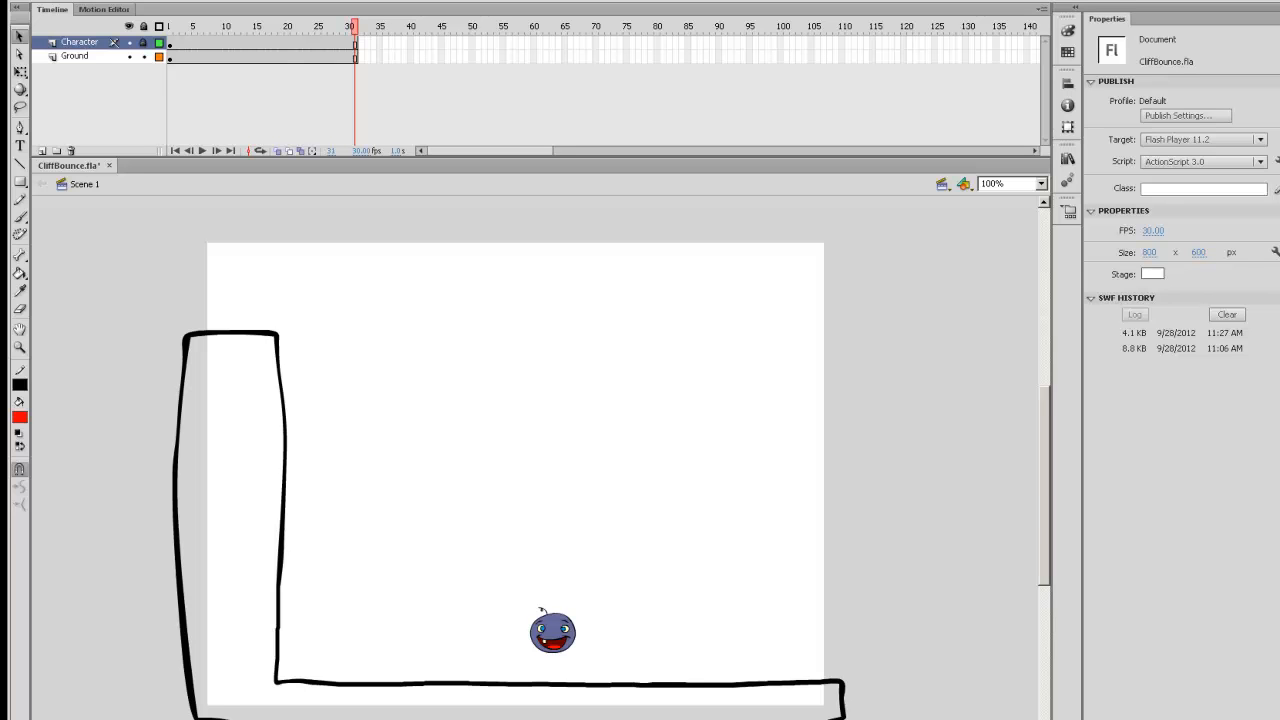
key(k)
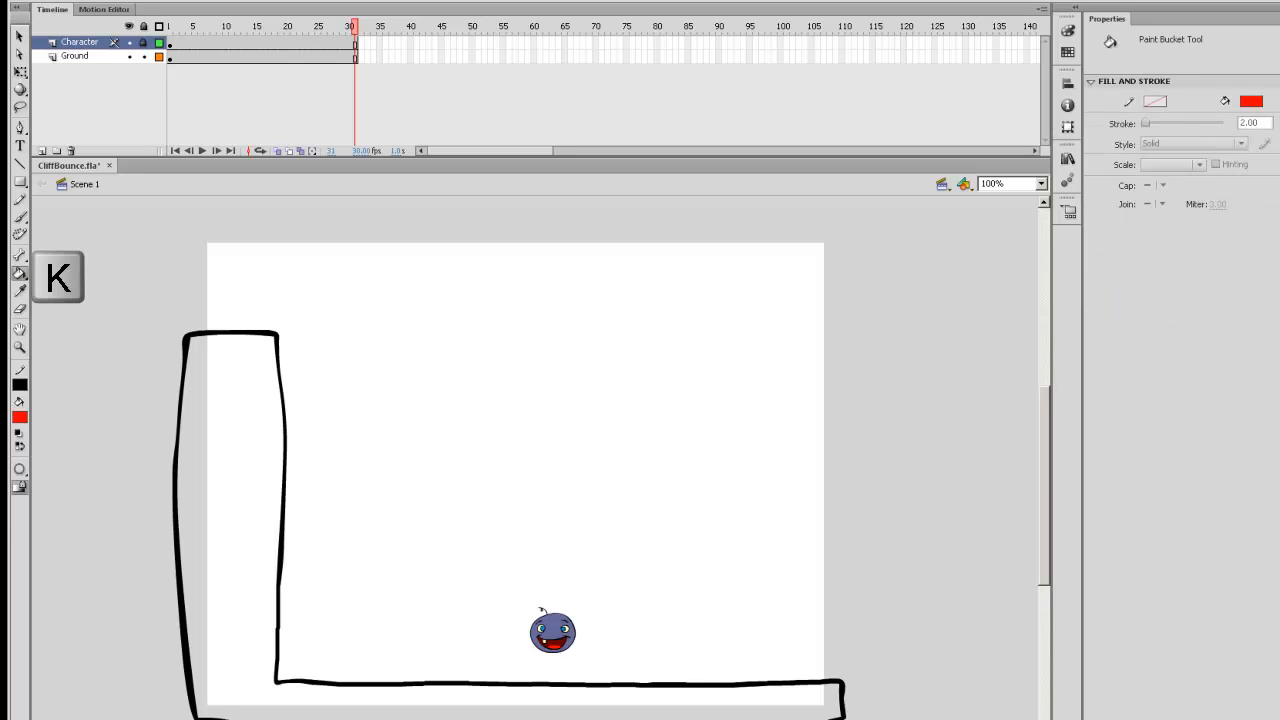
click(170, 58)
click(233, 420)
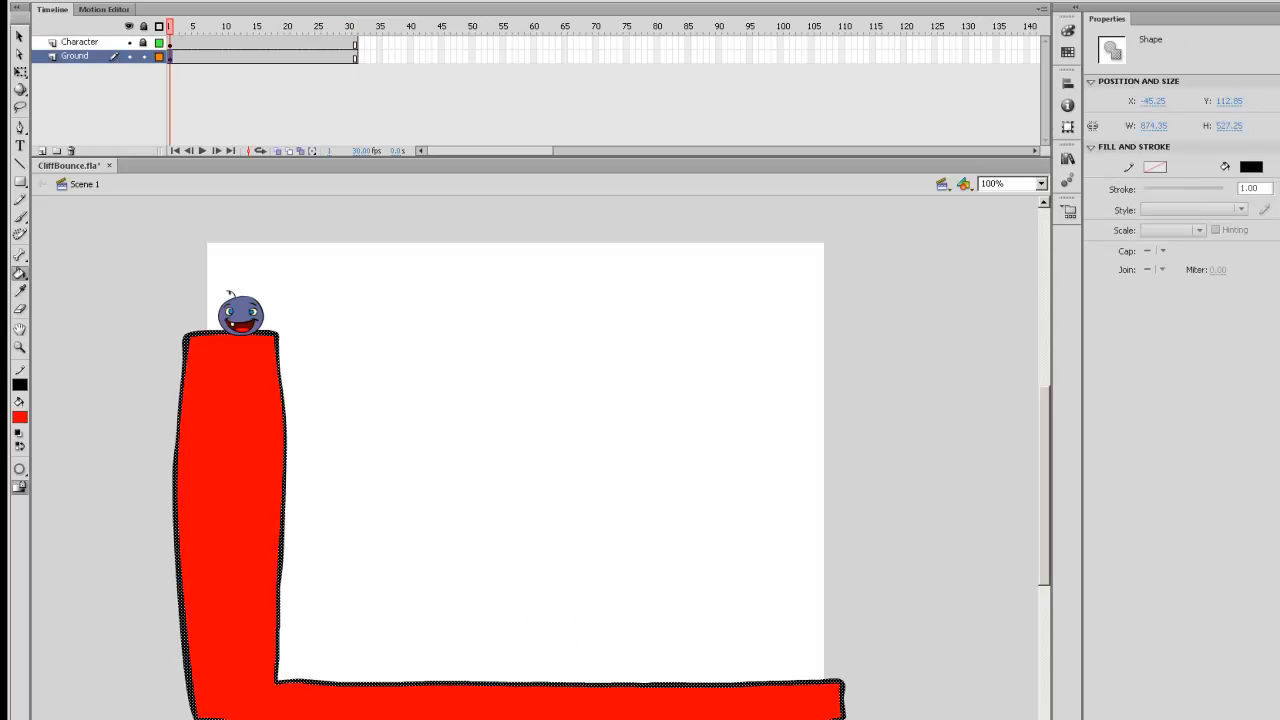
Save the document as CliffBounce.fla in the AnimationFun folder.
click(50, 1)
click(75, 104)
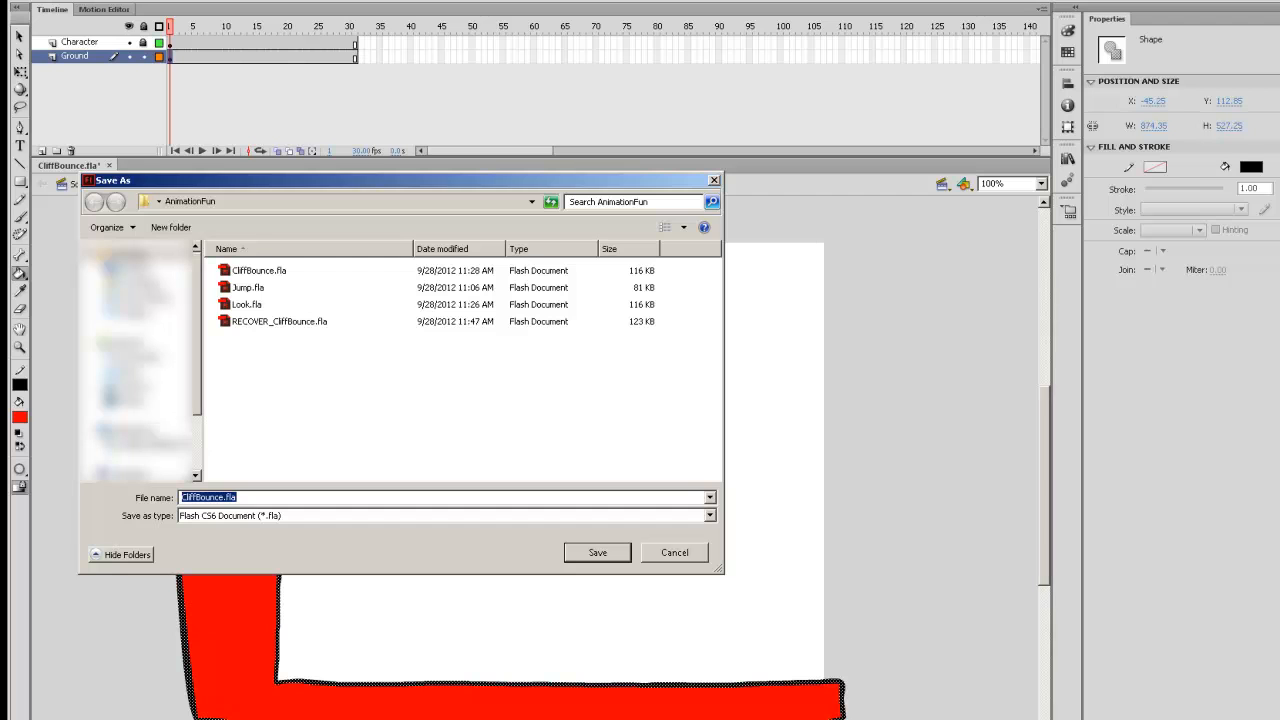
key(Return)
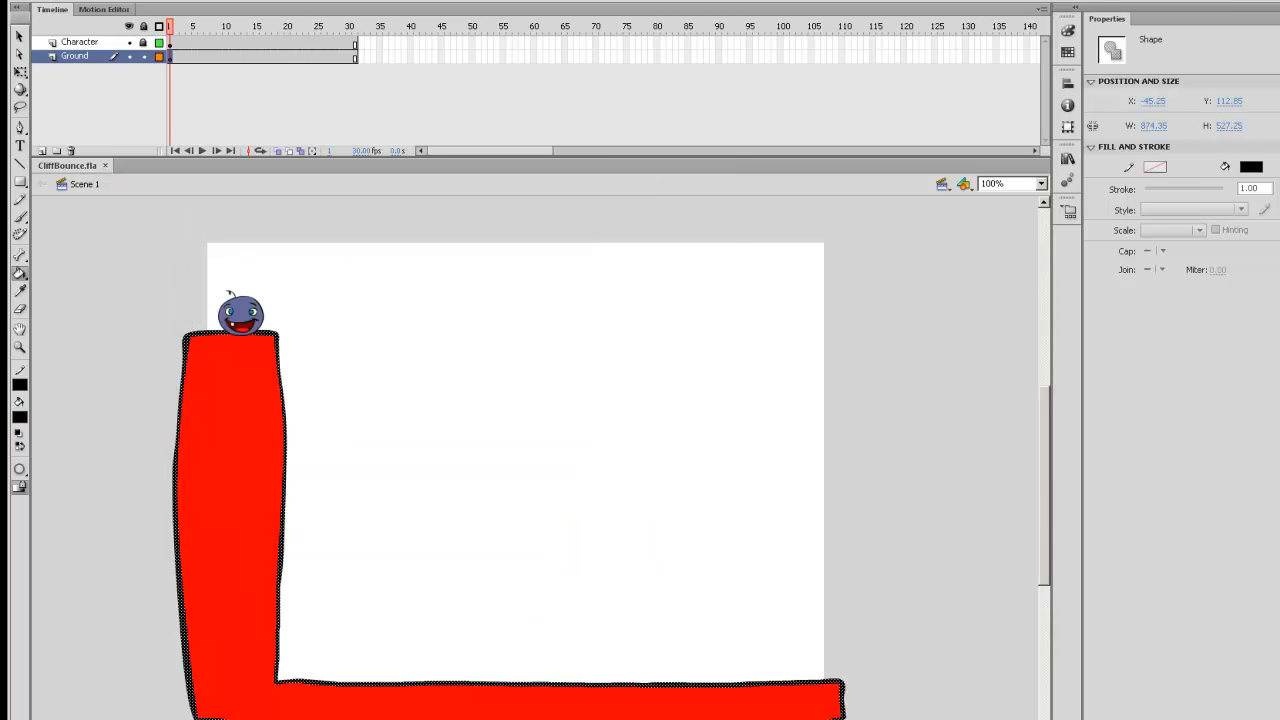